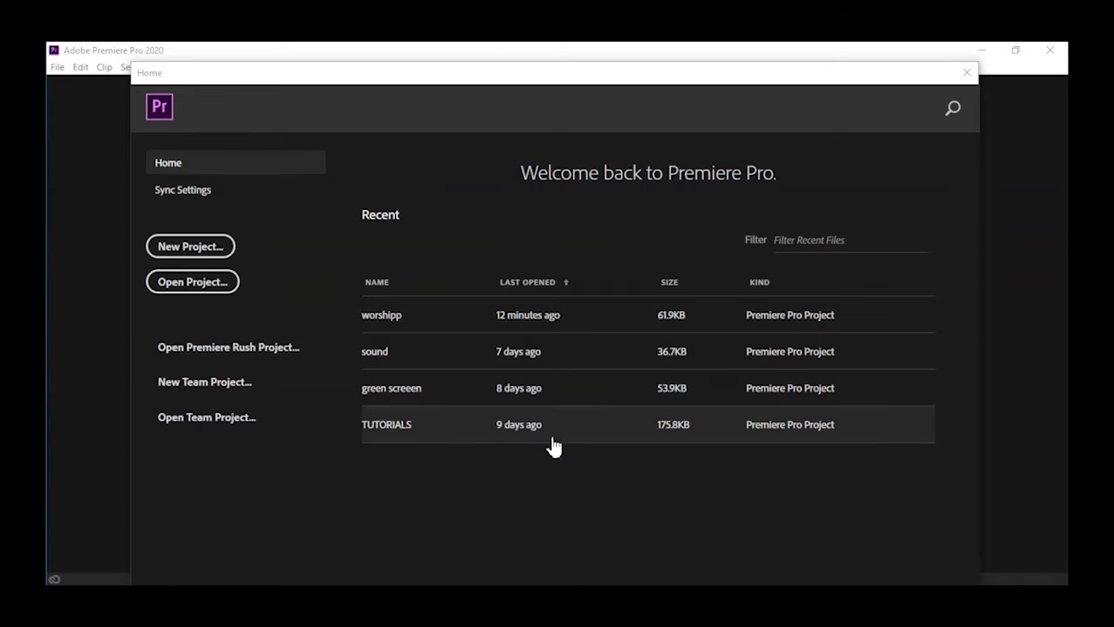
- Create a new project named "Nose tutorials on adobe pre 1" with the default project settings
left_click(194, 247)
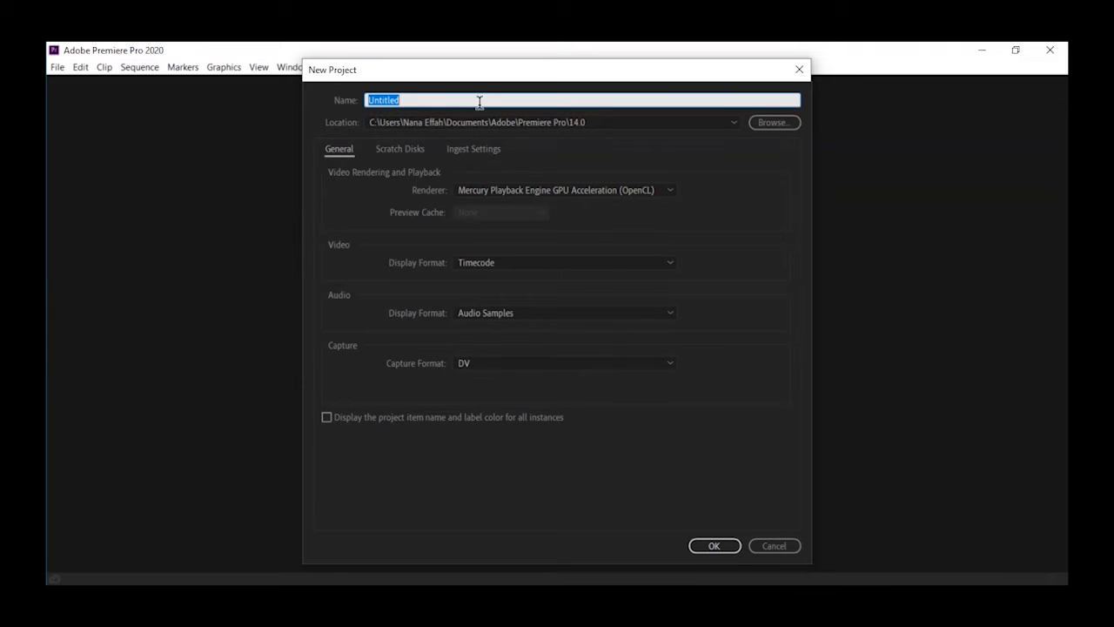
type("tu")
key("BackSpace")
key("BackSpace")
type("Nose tutorials on adobe pr")
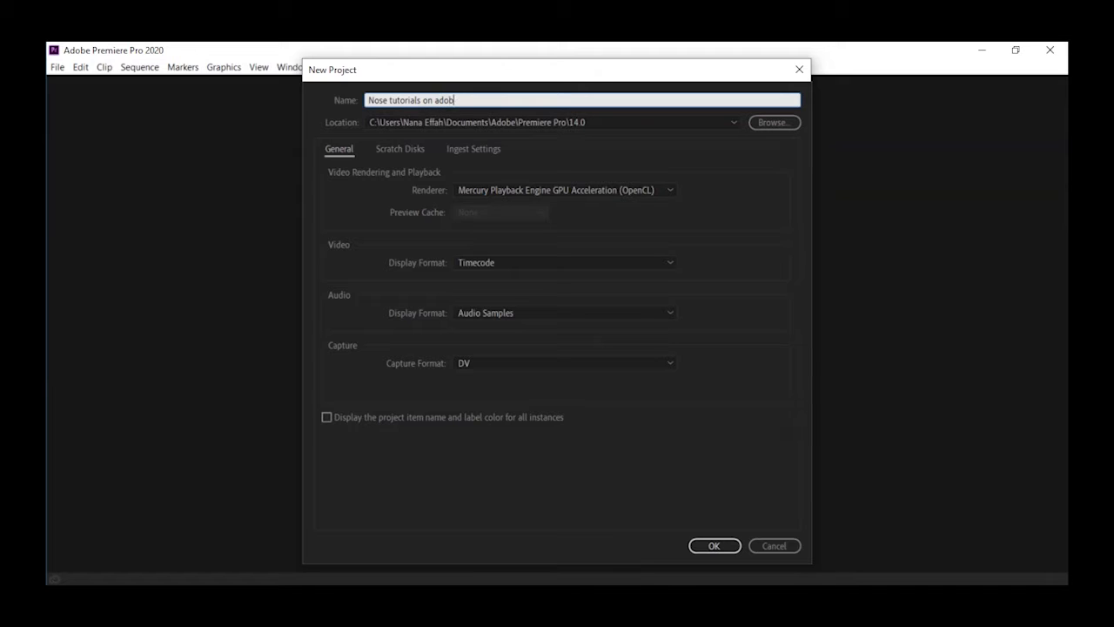
type("e 1")
left_click(712, 547)
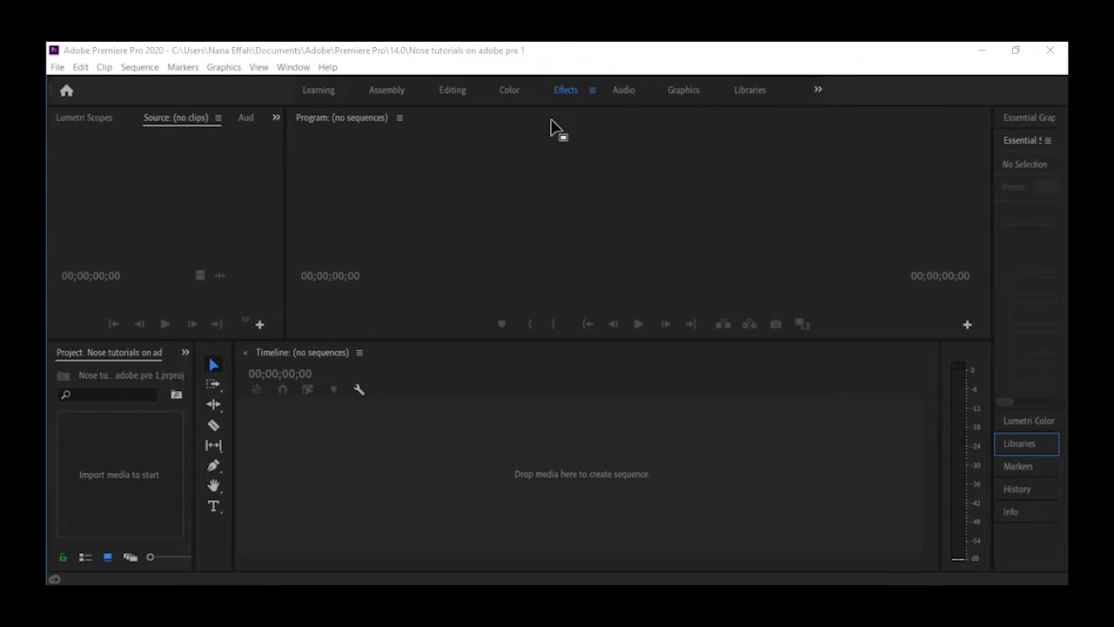
- Start a new sequence and set its editing mode to HDV 720p in the sequence settings
left_click(58, 67)
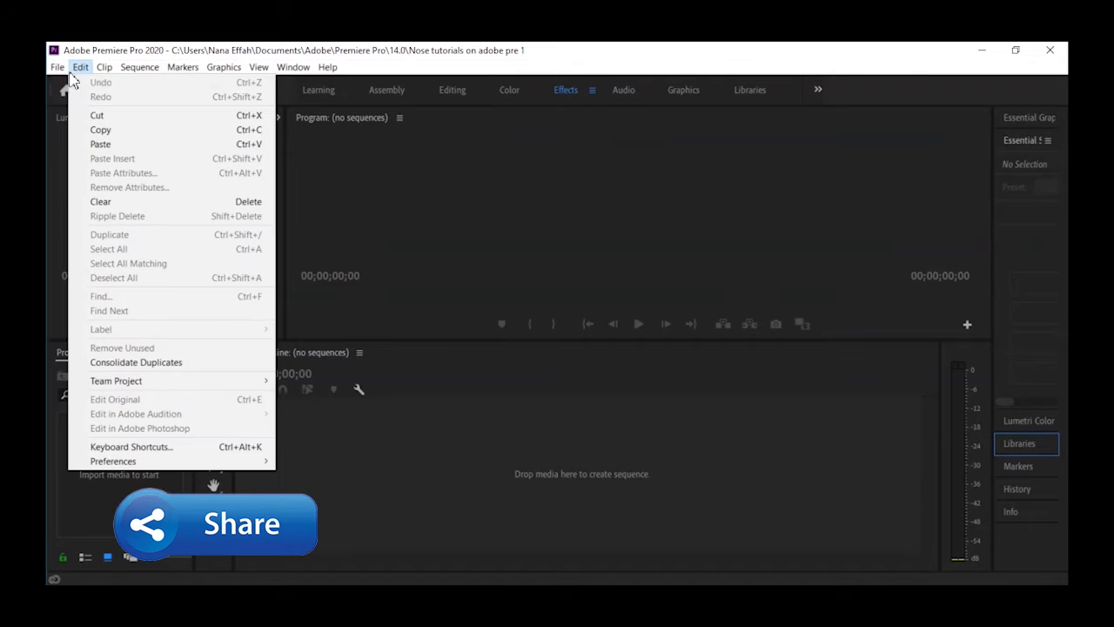
mouse_move(142, 72)
mouse_move(59, 76)
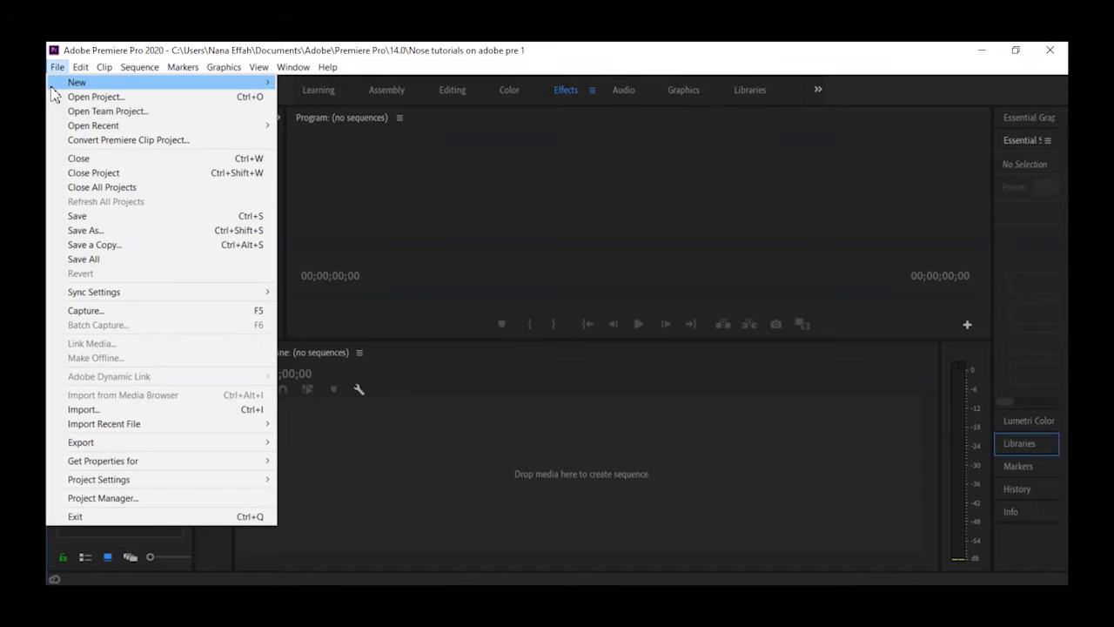
mouse_move(294, 68)
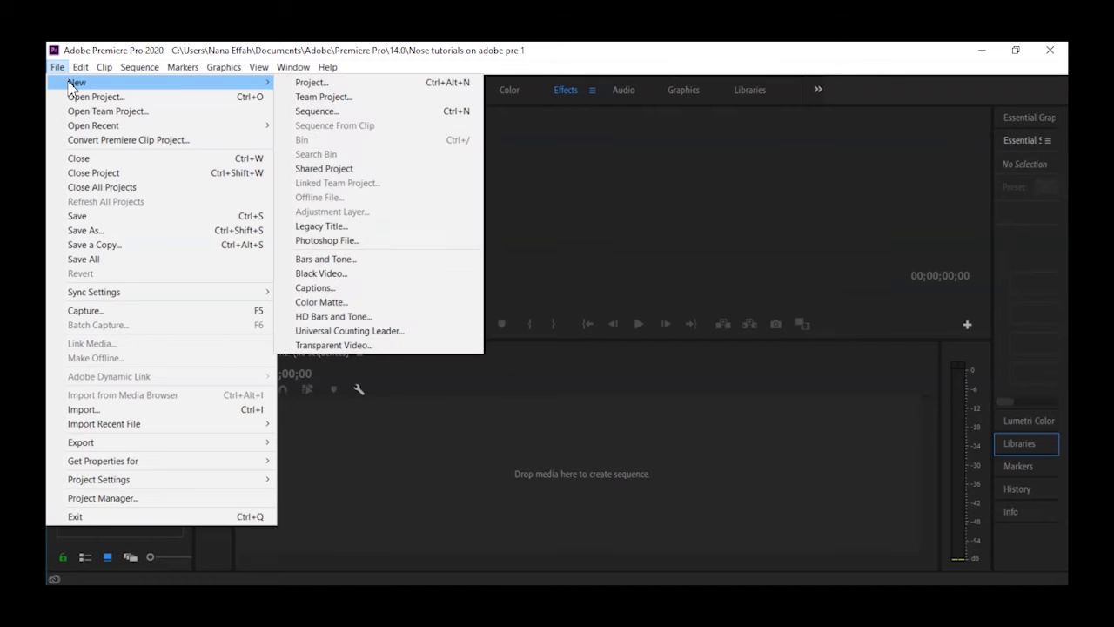
left_click(317, 112)
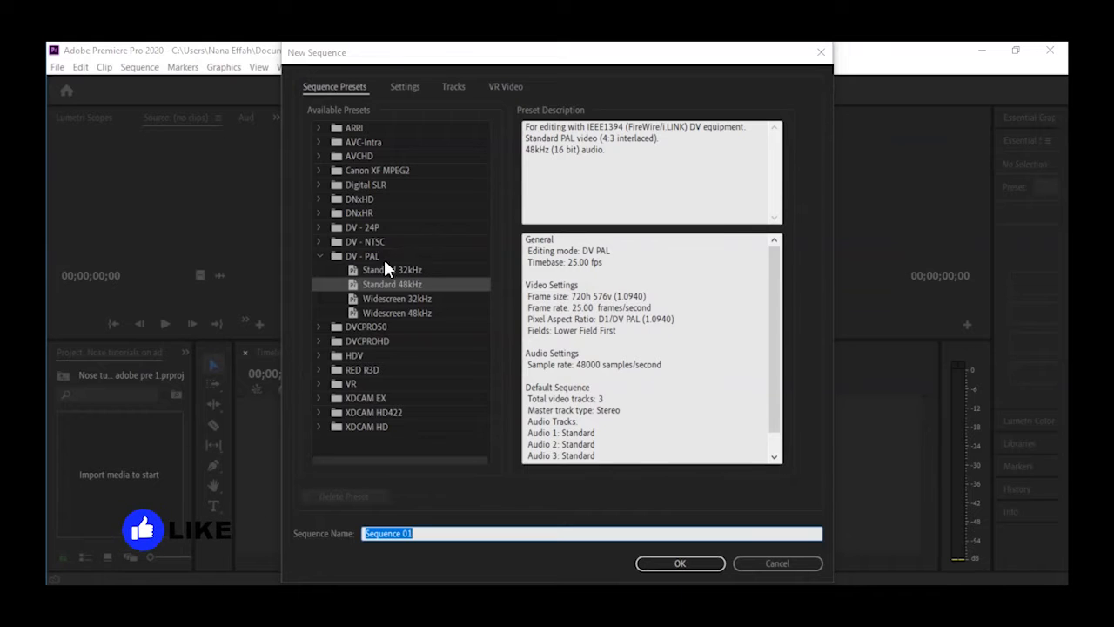
left_click(407, 86)
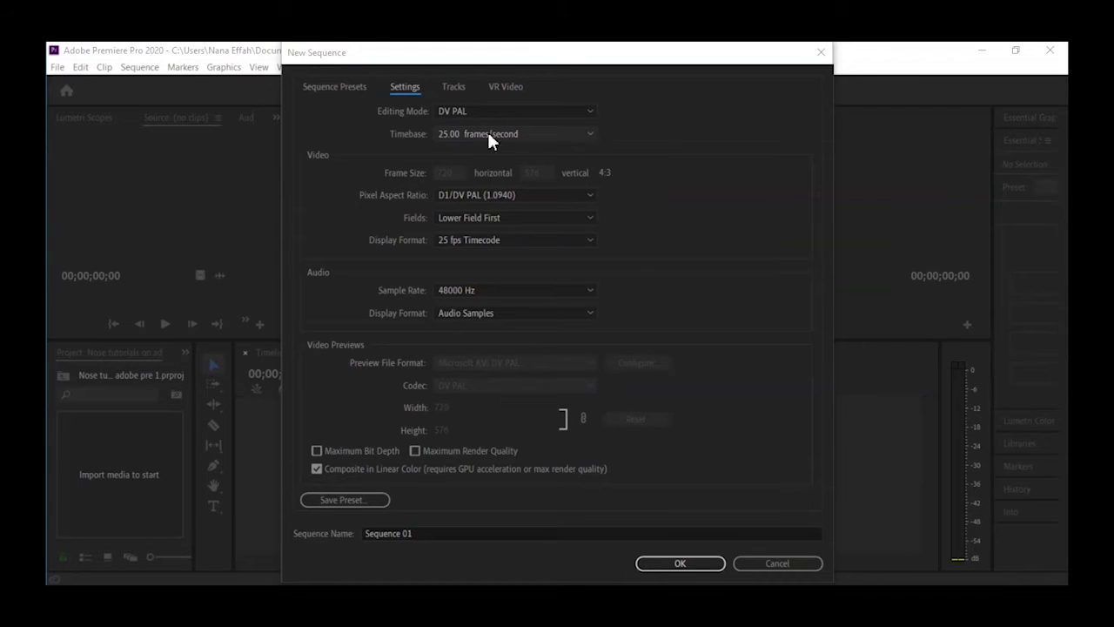
left_click(531, 112)
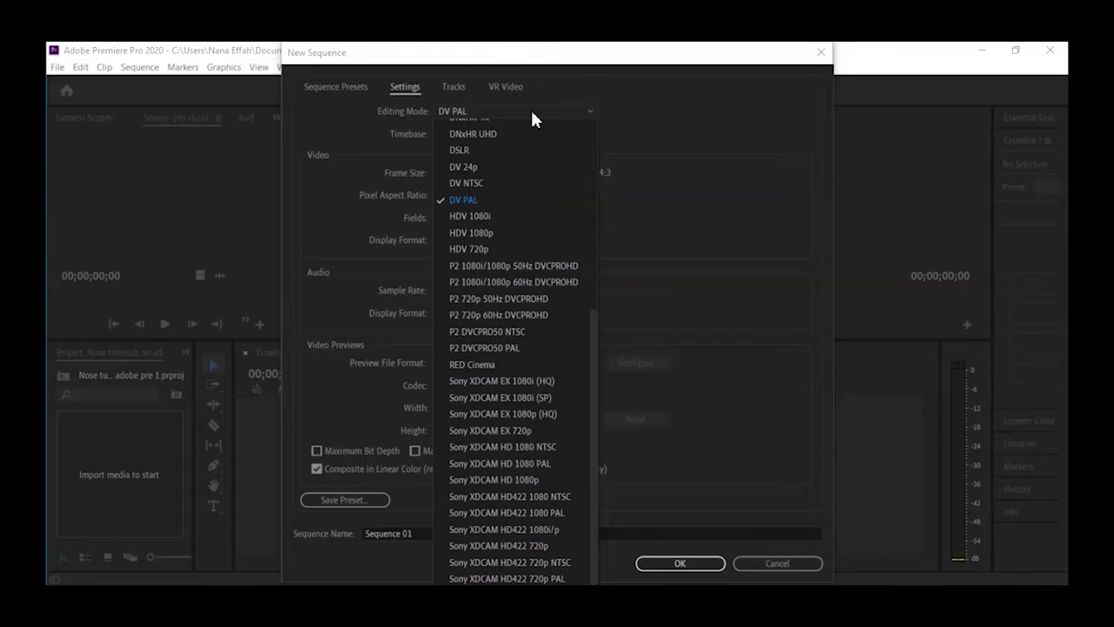
left_click(522, 250)
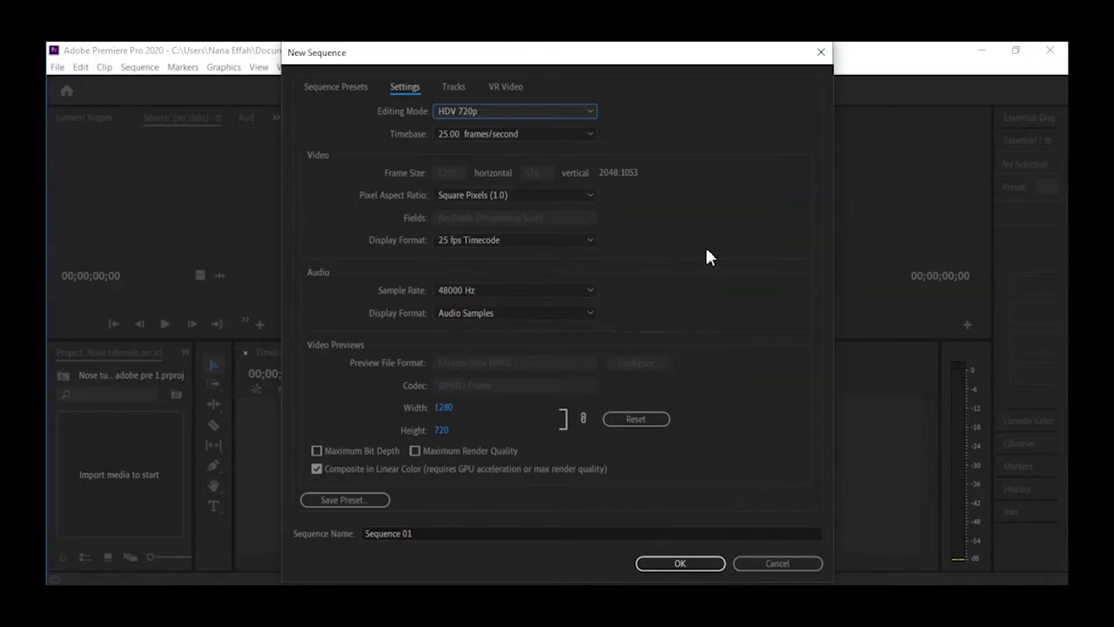
- Name the new sequence tp1 and create it
left_click(456, 407)
left_click(464, 532)
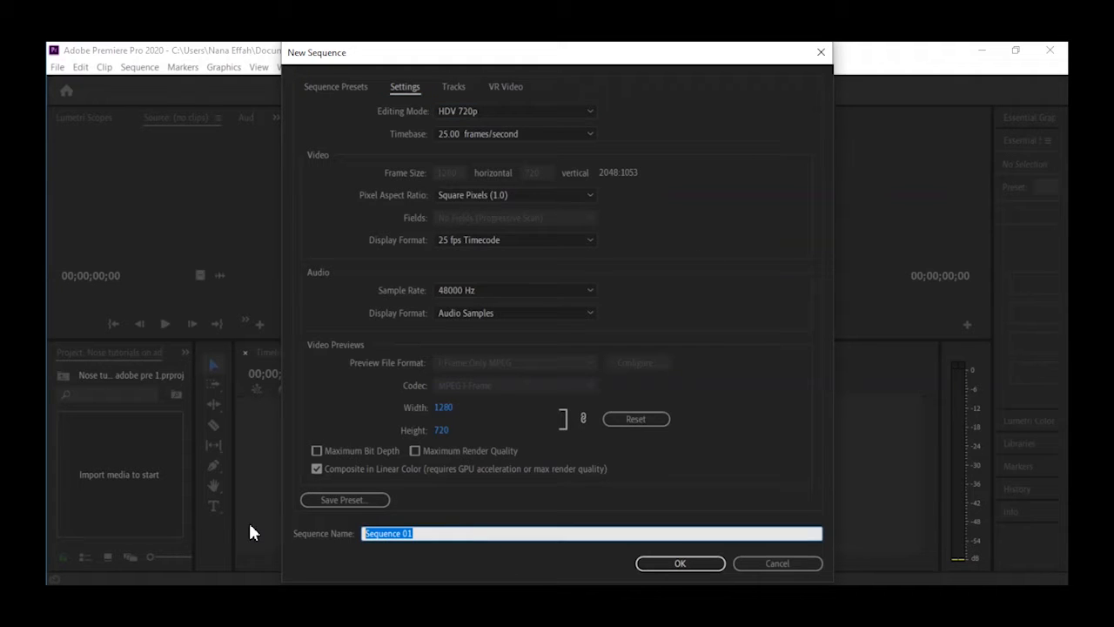
type("tp1")
left_click(701, 563)
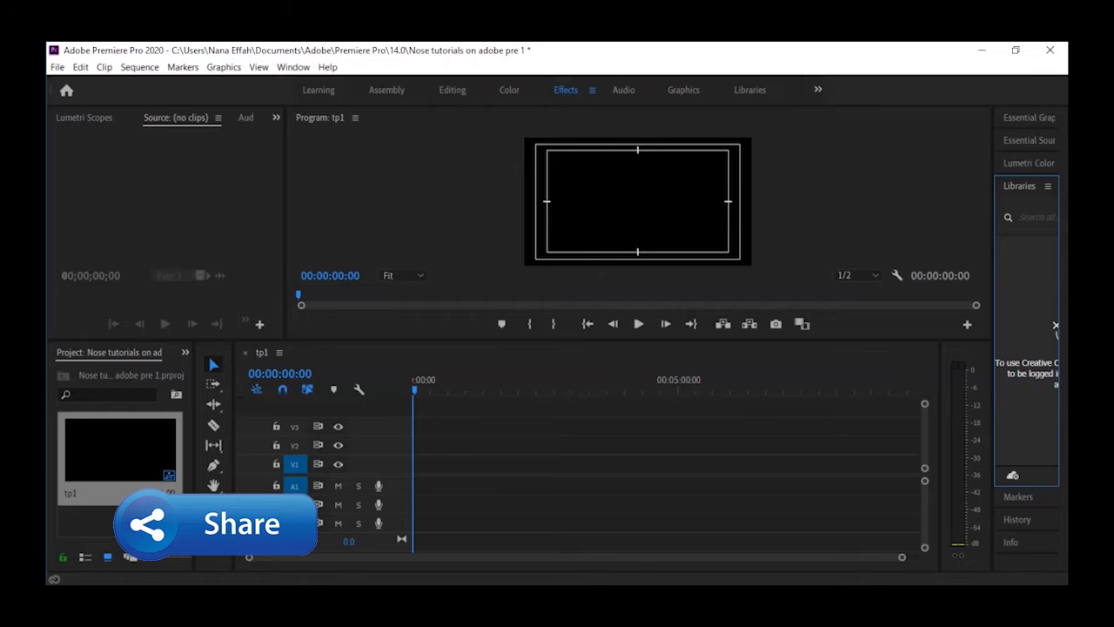
- Create a second sequence with the default name and DV PAL settings, and close it in the timeline so tp1 shows
left_click(57, 67)
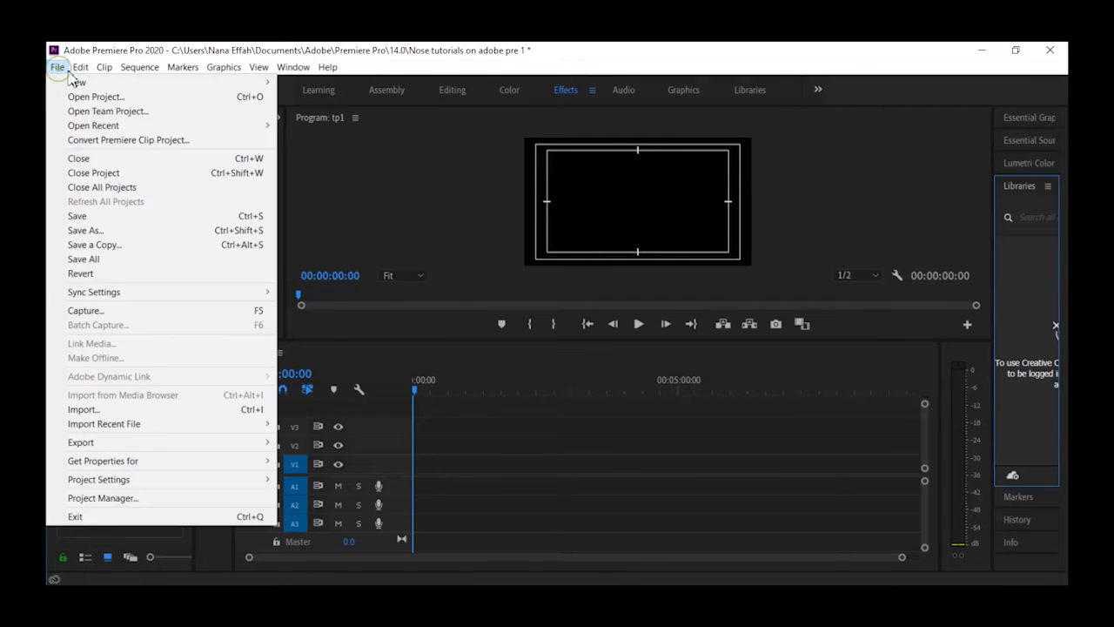
left_click(81, 67)
left_click(57, 67)
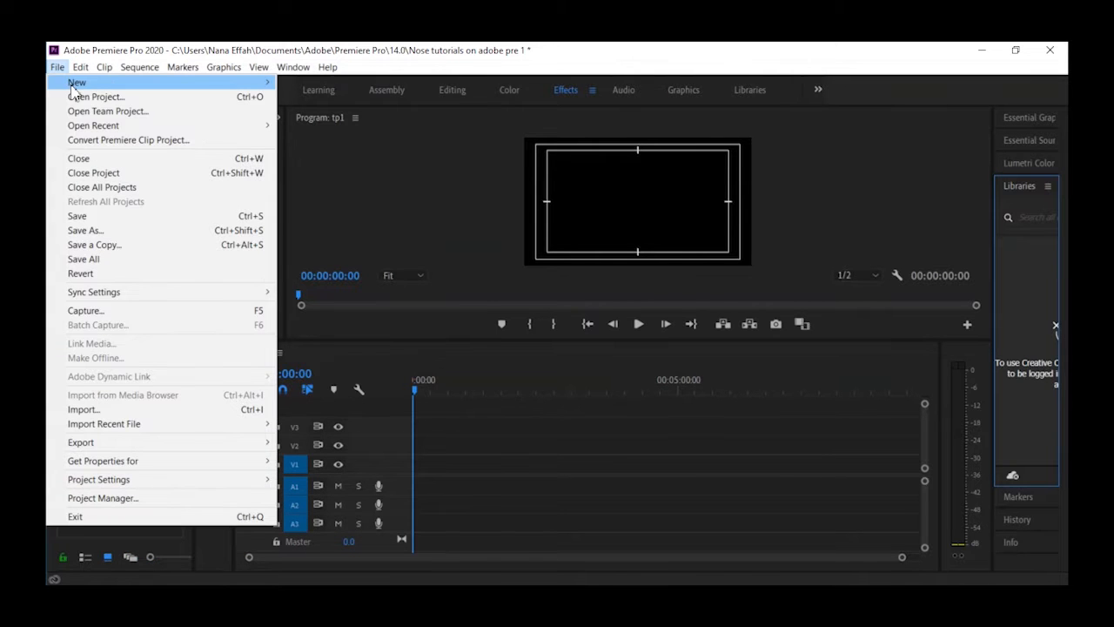
mouse_move(77, 82)
left_click(368, 113)
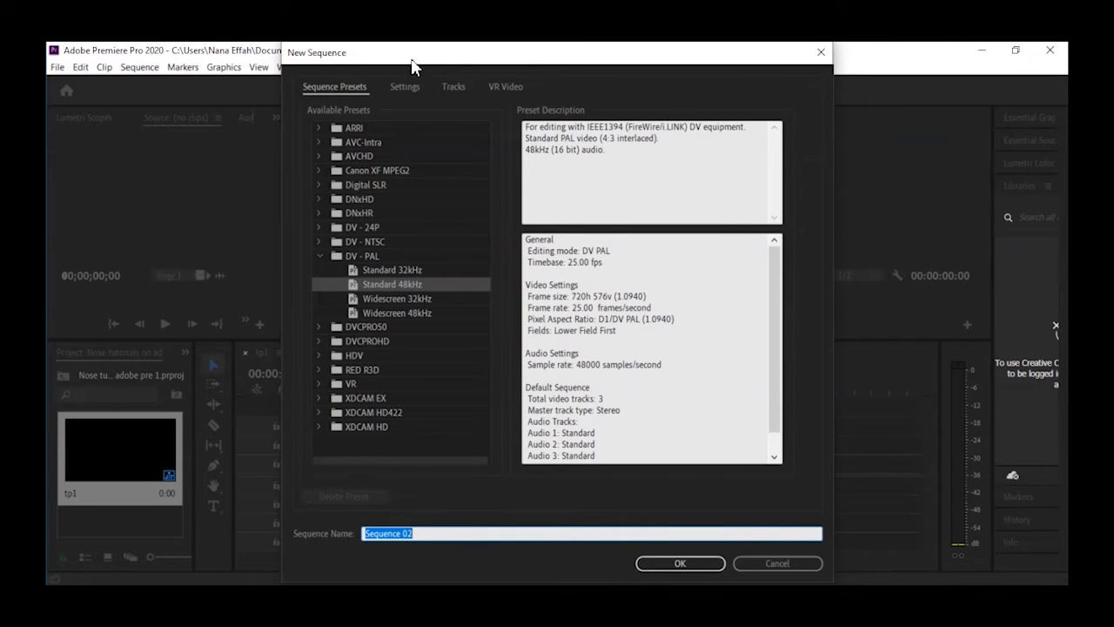
left_click(404, 86)
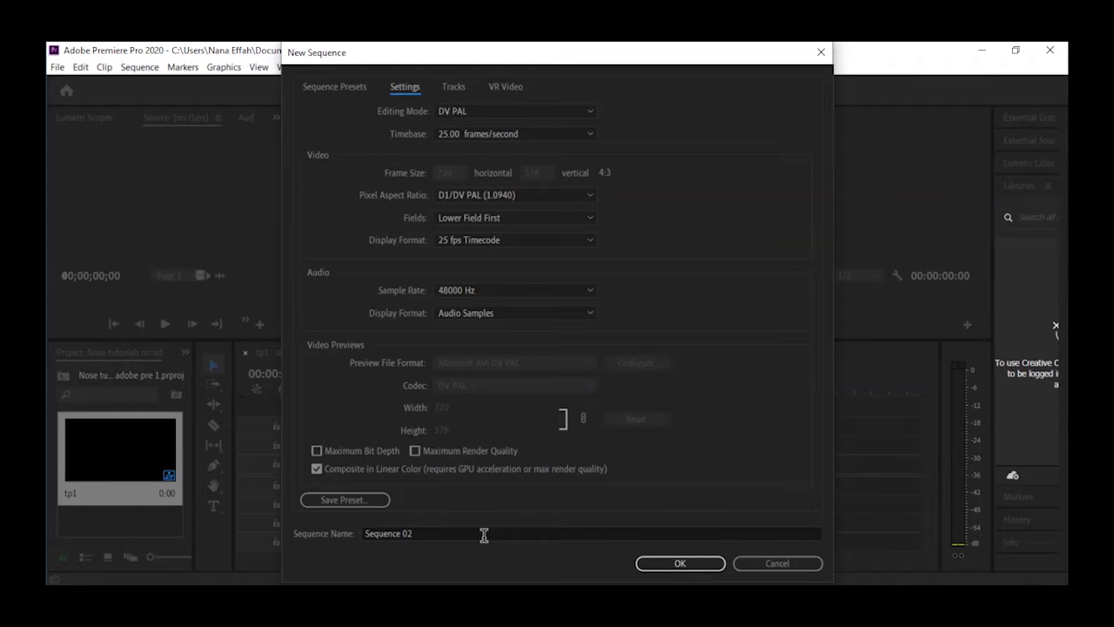
left_click(651, 564)
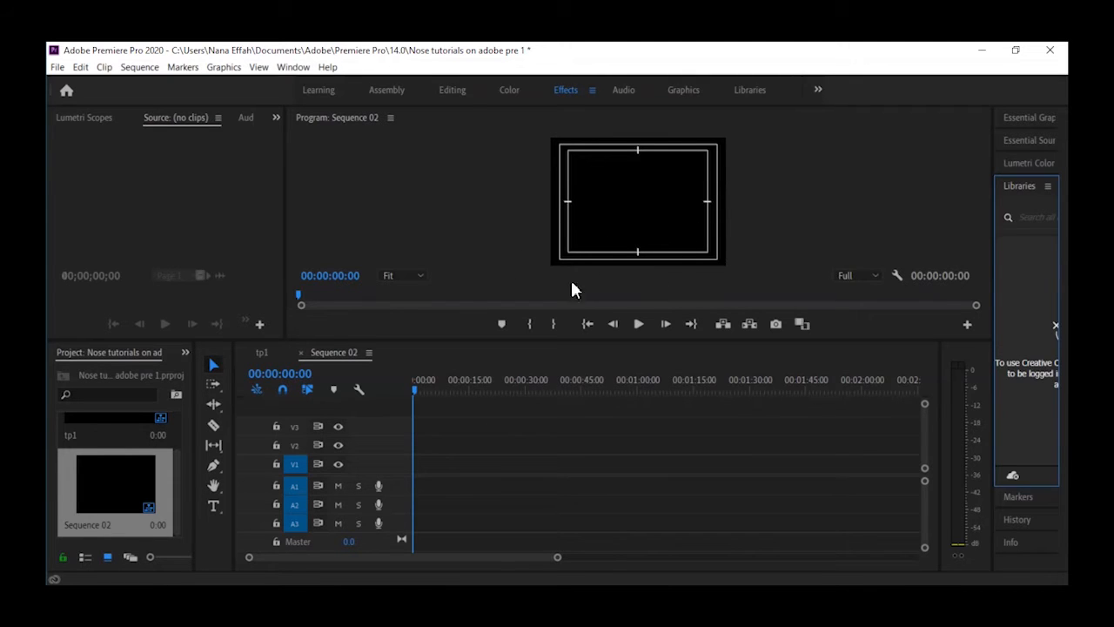
left_click(300, 352)
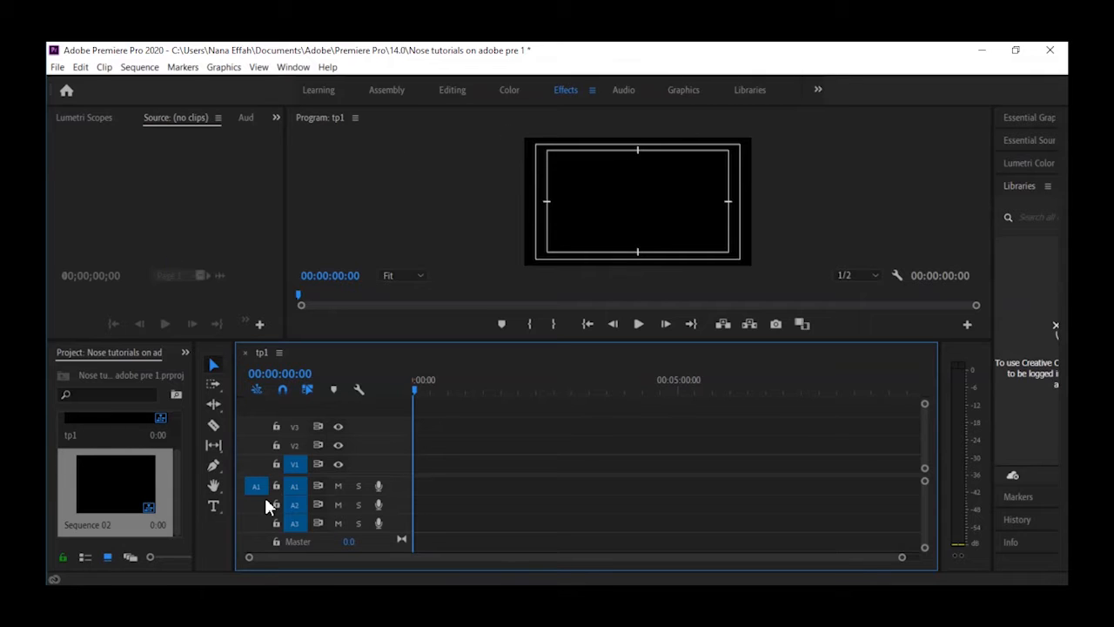
left_click(186, 353)
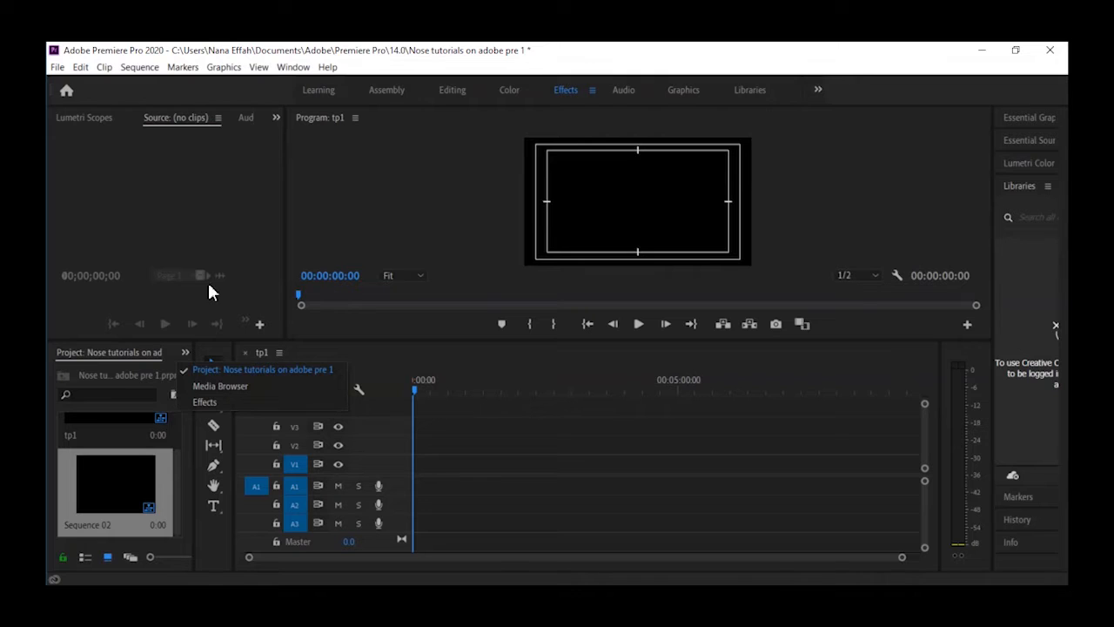
left_click(297, 73)
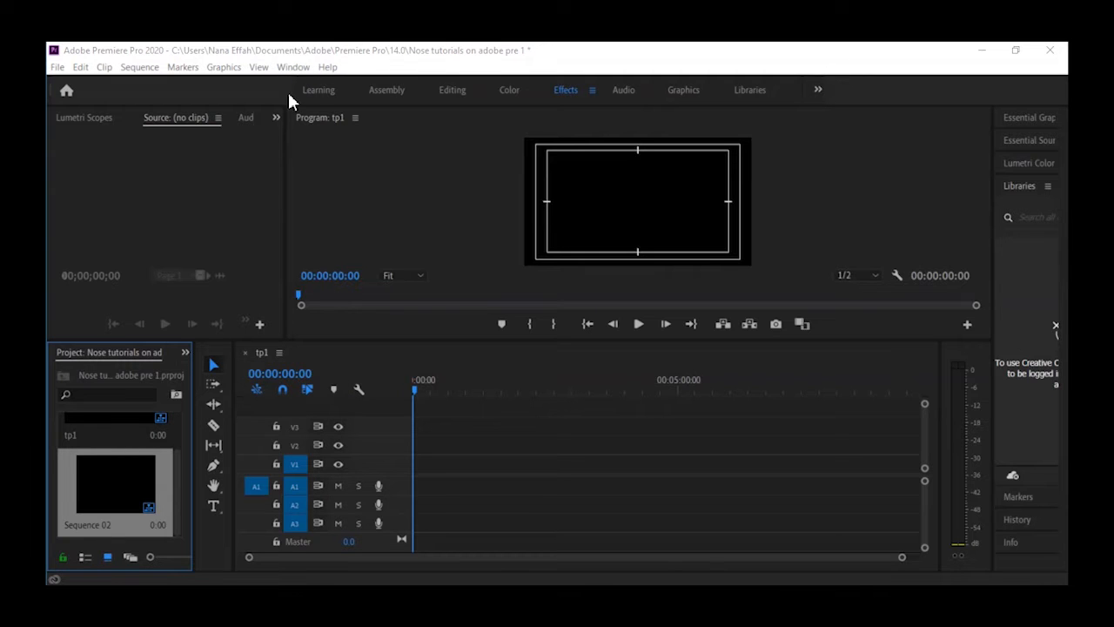
left_click(296, 69)
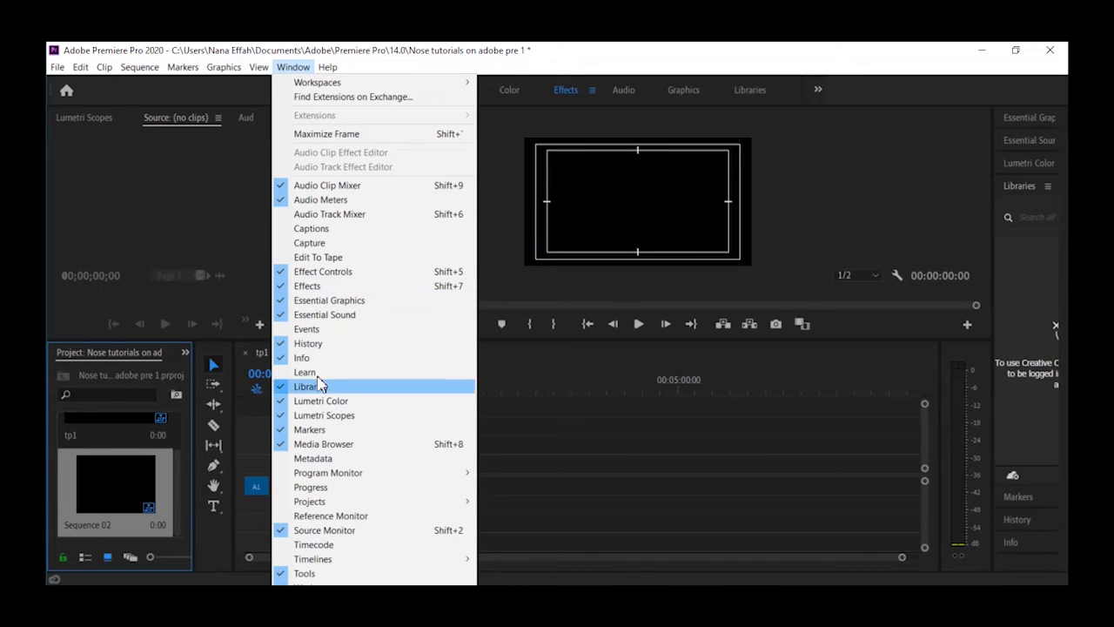
left_click(117, 345)
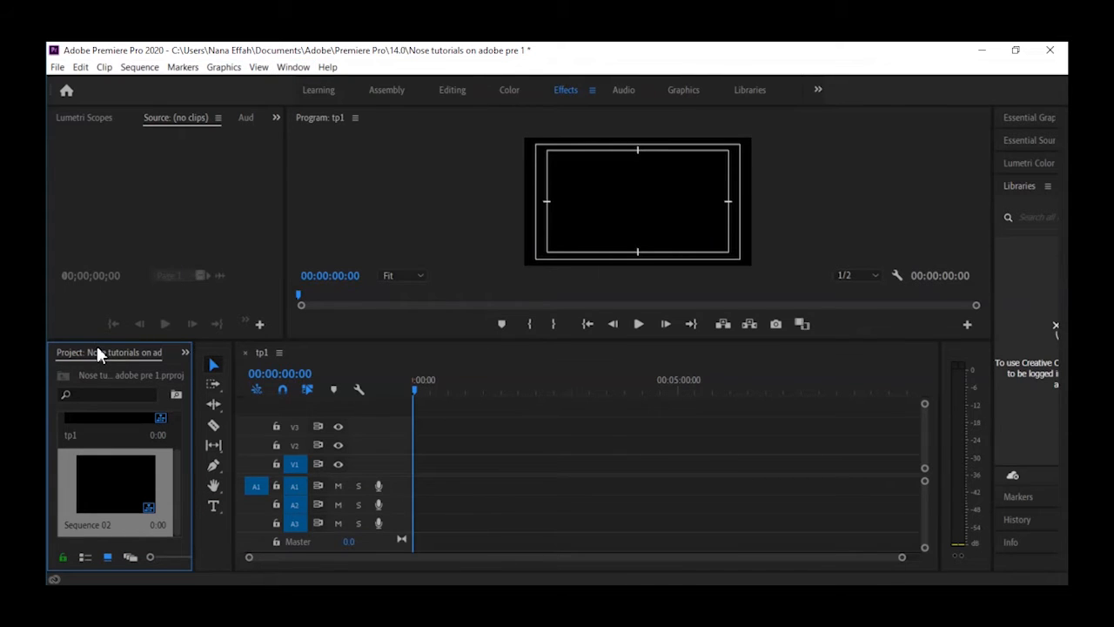
- Move the Project panel out of the Media Browser group and dock it as its own column beside the Source monitor
left_click_drag(98, 354, 81, 158)
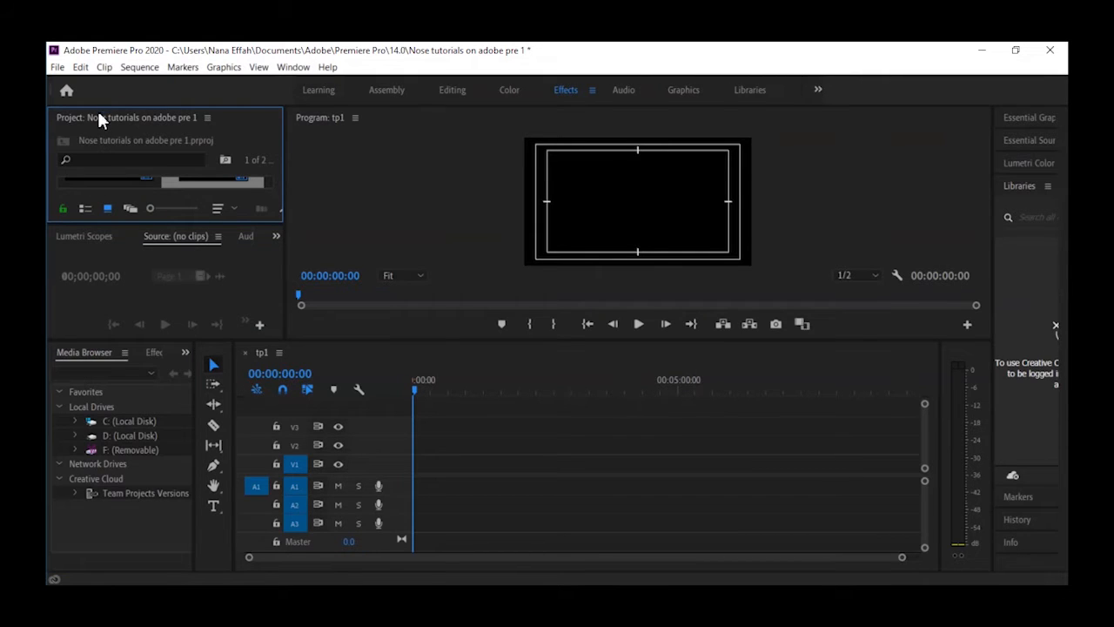
left_click_drag(72, 115, 61, 191)
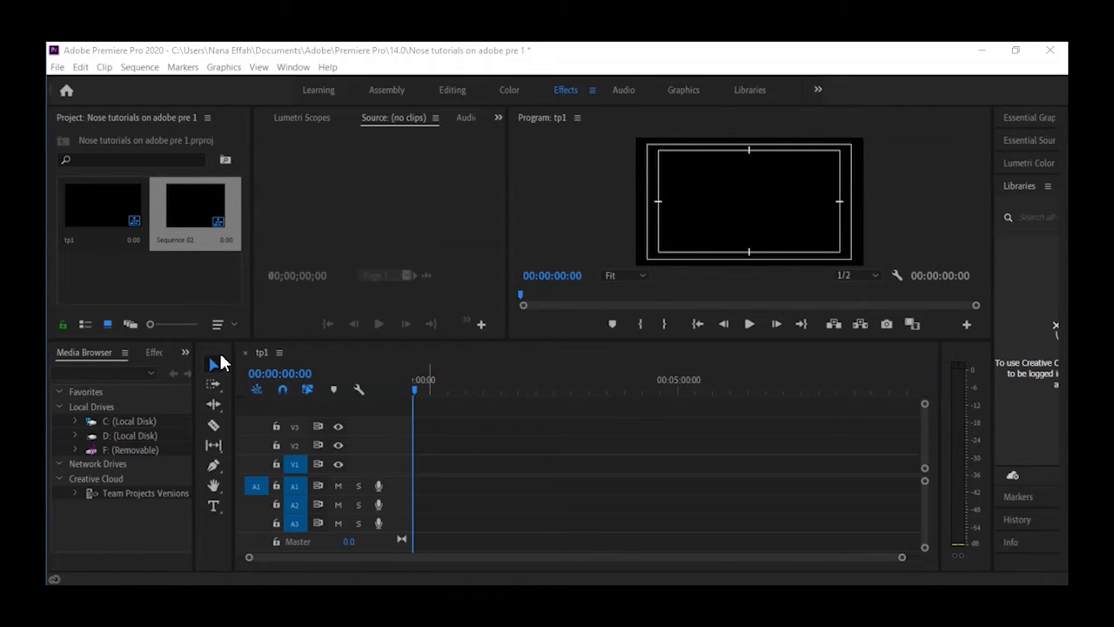
left_click(382, 53)
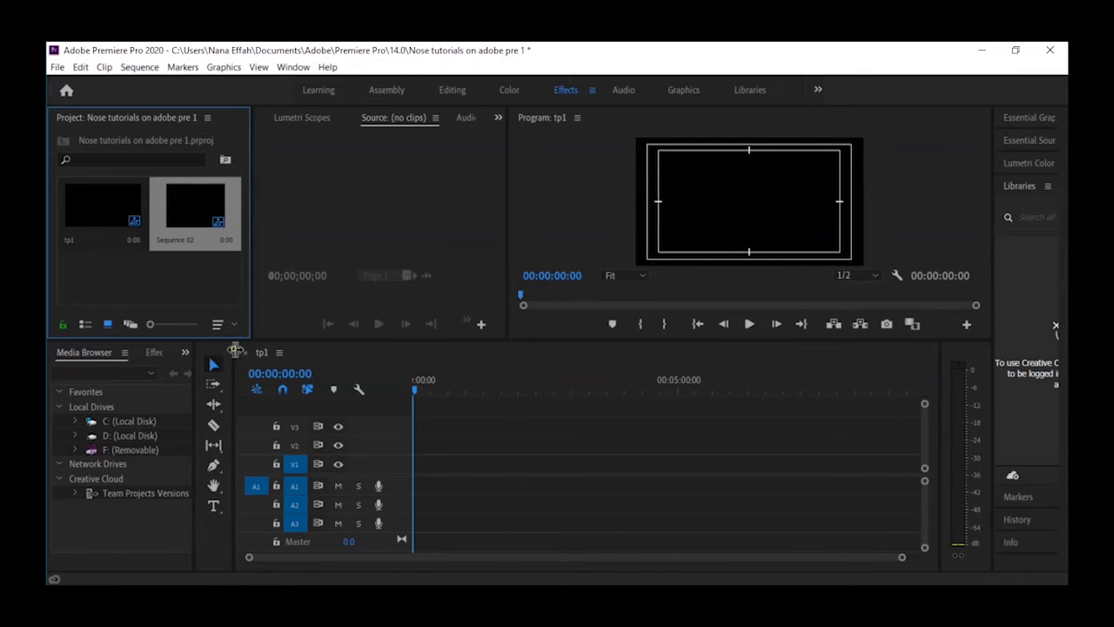
- Widen the Media Browser and Effects panel group, show the Effects panel in it, and make the Project panel above taller
left_click_drag(236, 349, 277, 348)
left_click_drag(193, 347, 244, 347)
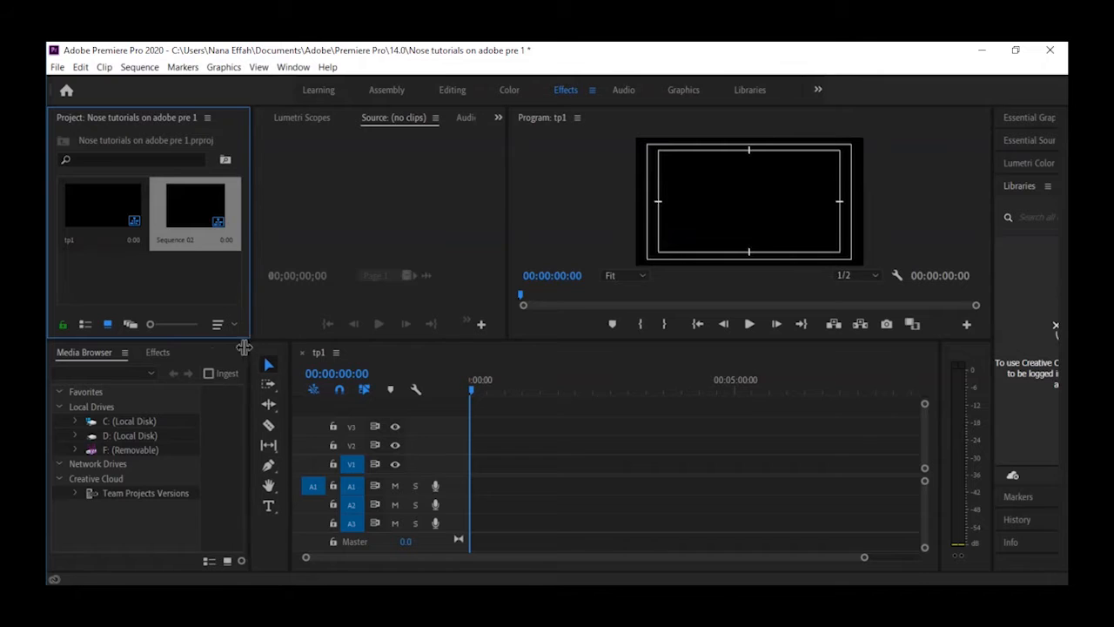
left_click(161, 356)
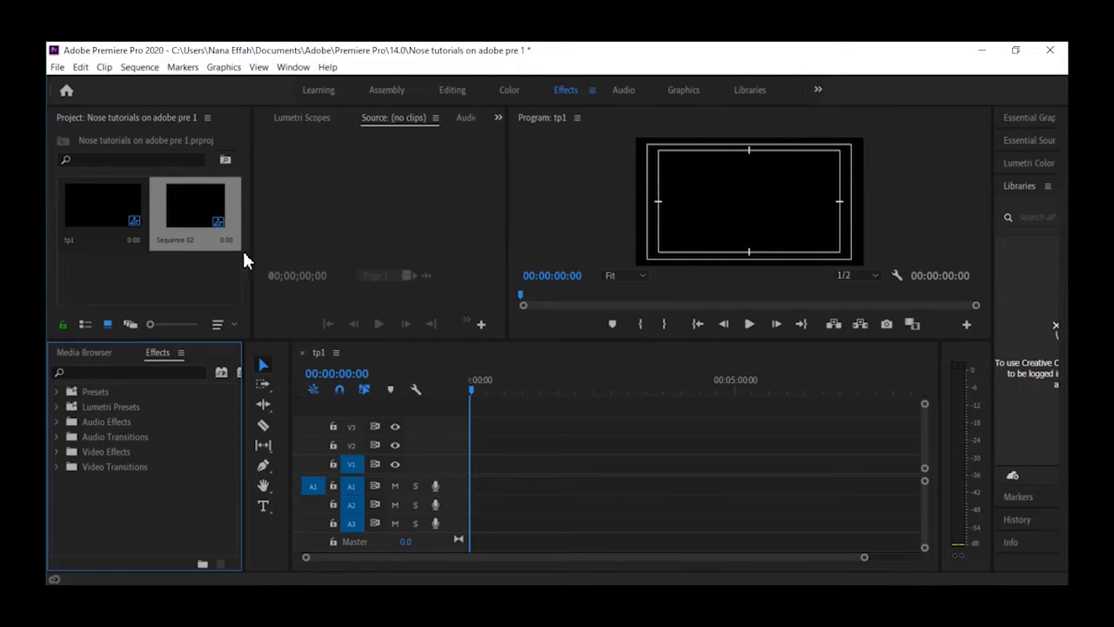
left_click_drag(218, 341, 219, 374)
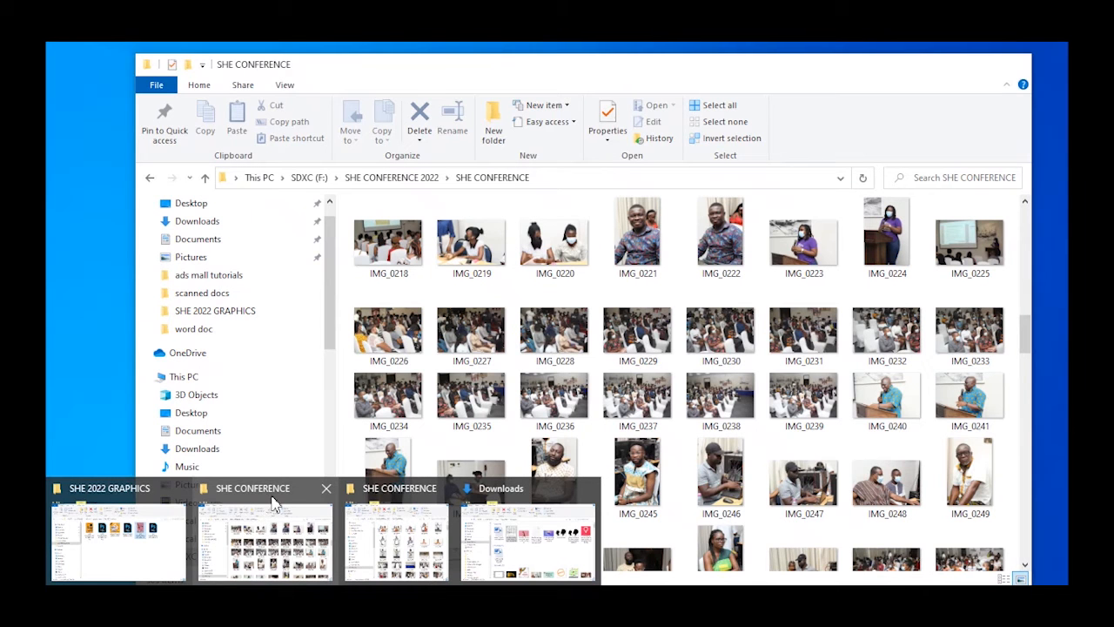
- Switch to the SHE CONFERENCE folder window in File Explorer and look through its photos for suitable pictures
left_click(273, 503)
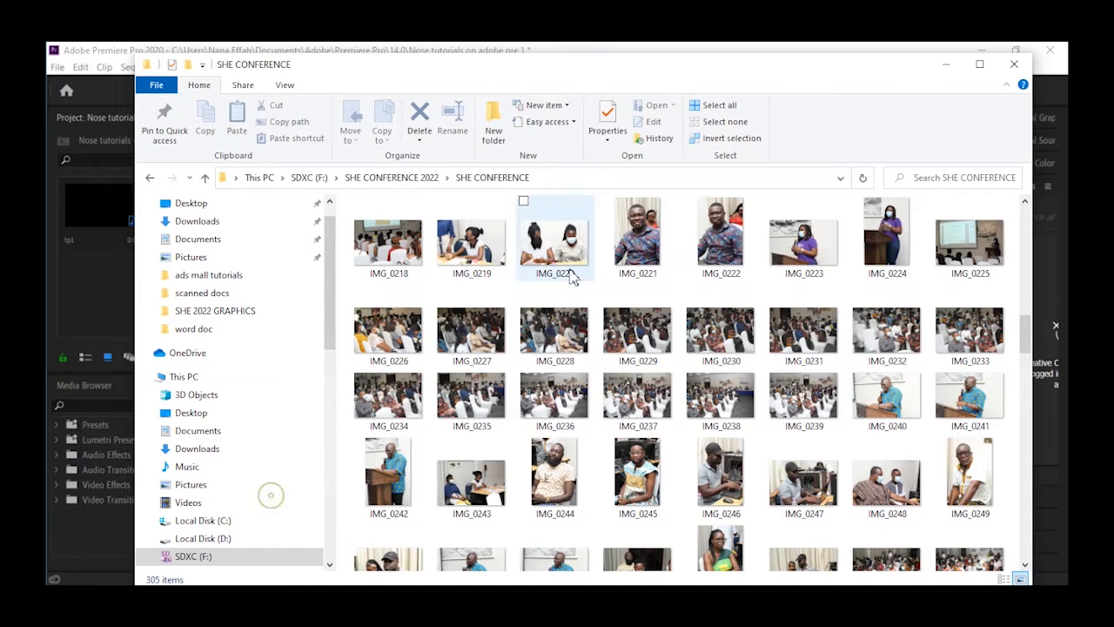
scroll(575, 314, "down", 10)
scroll(574, 327, "down", 5)
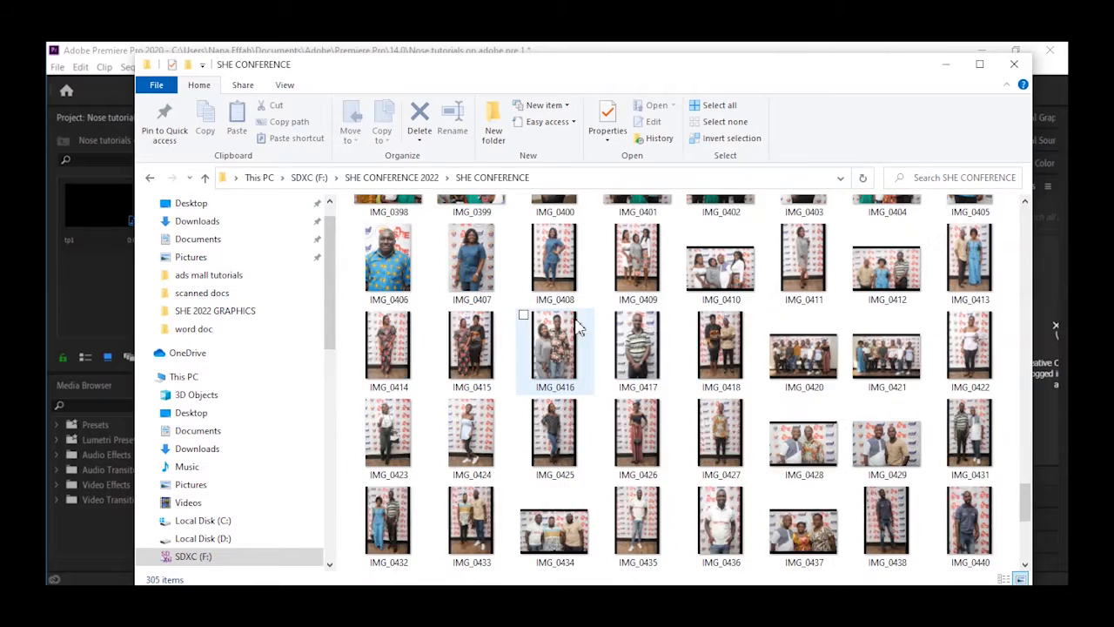
scroll(576, 326, "up", 8)
scroll(576, 326, "down", 5)
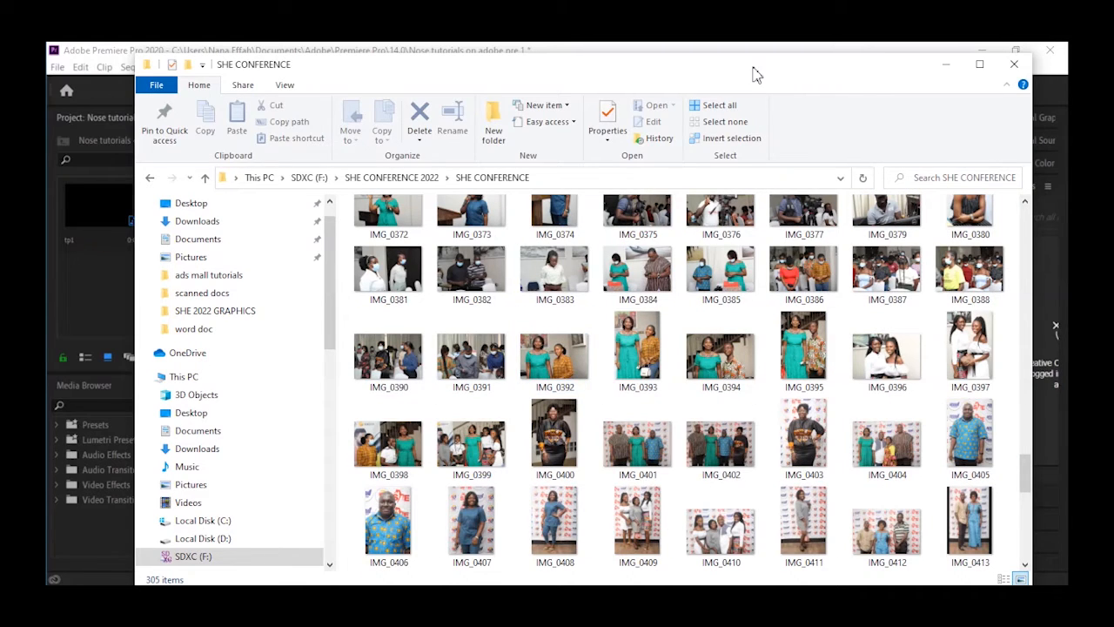
scroll(636, 418, "up", 14)
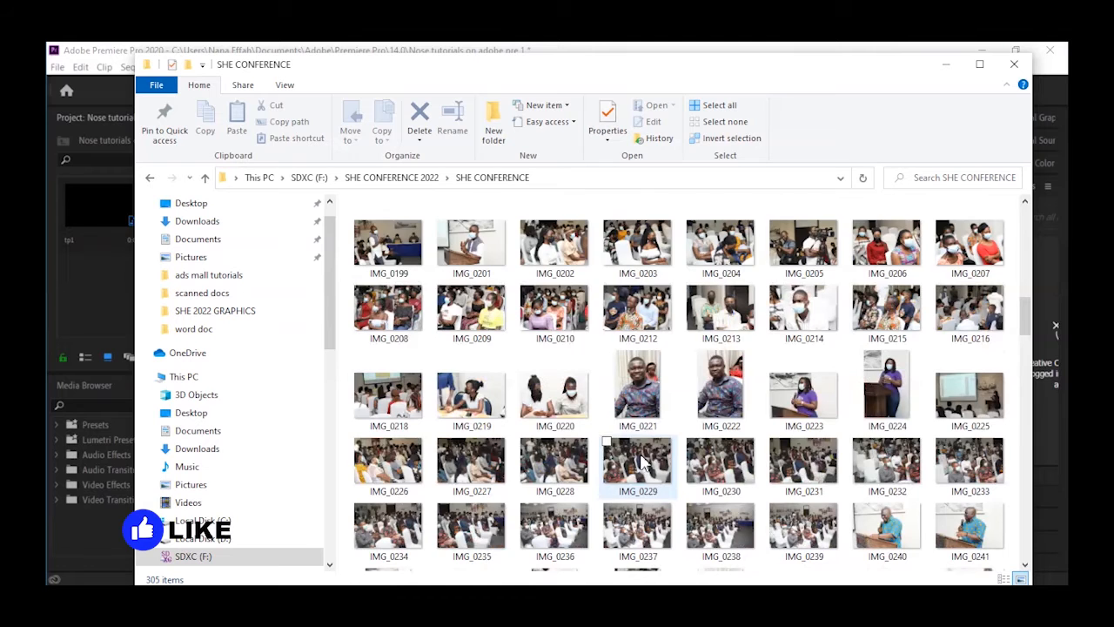
scroll(642, 462, "up", 5)
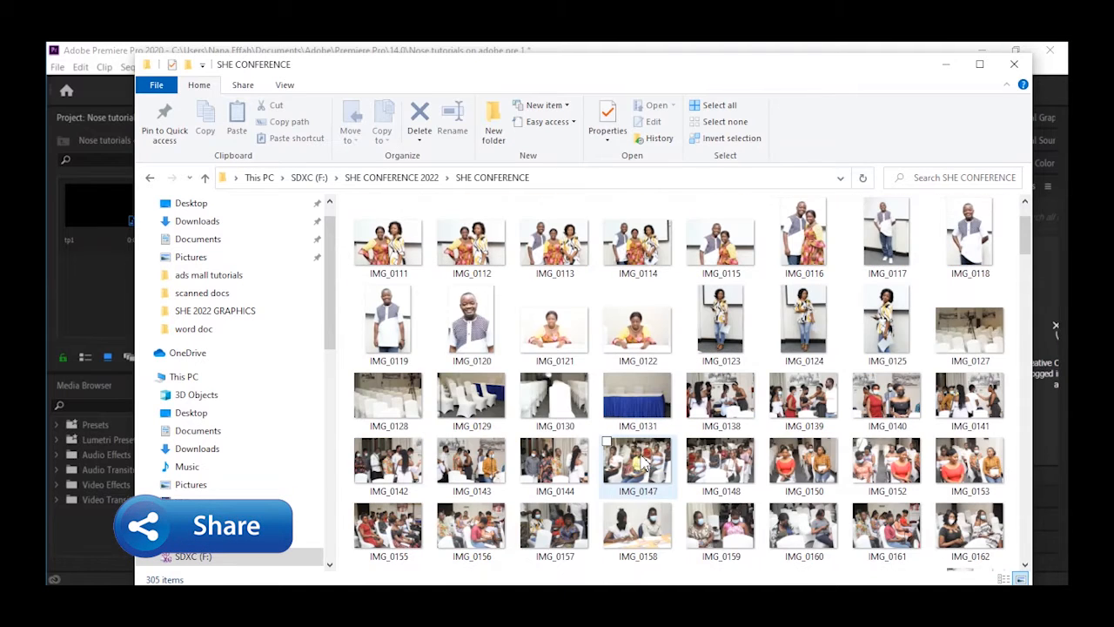
scroll(615, 453, "up", 2)
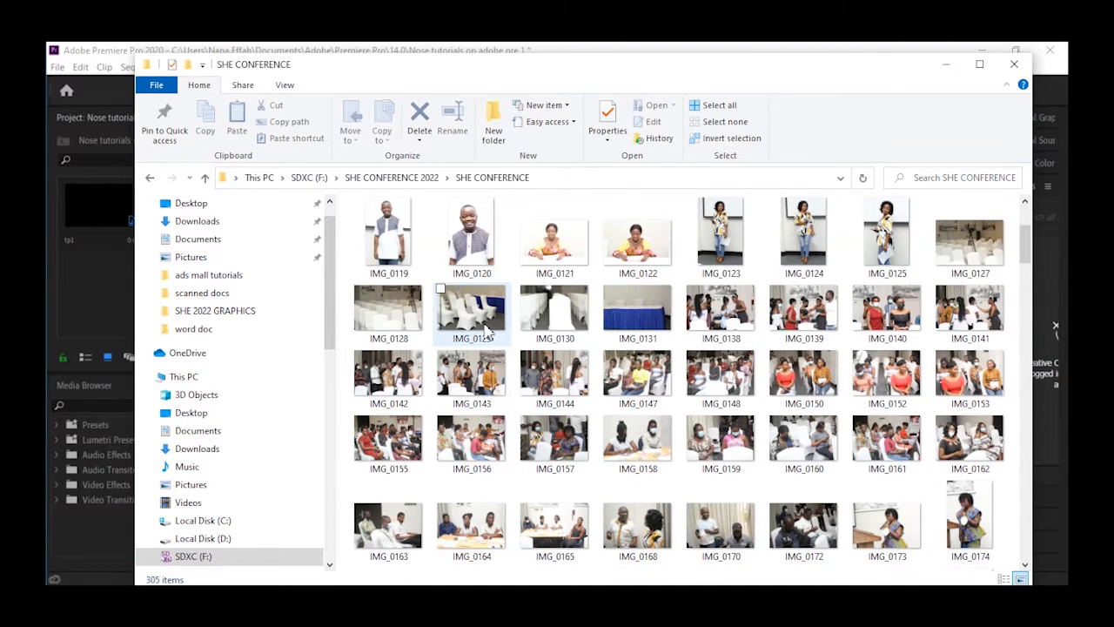
- Select the photos IMG_0130, IMG_0131, IMG_0138, IMG_0139, IMG_0158, IMG_0160, IMG_0162 and IMG_0165 together
left_click(554, 312)
left_click(649, 318, "ctrl")
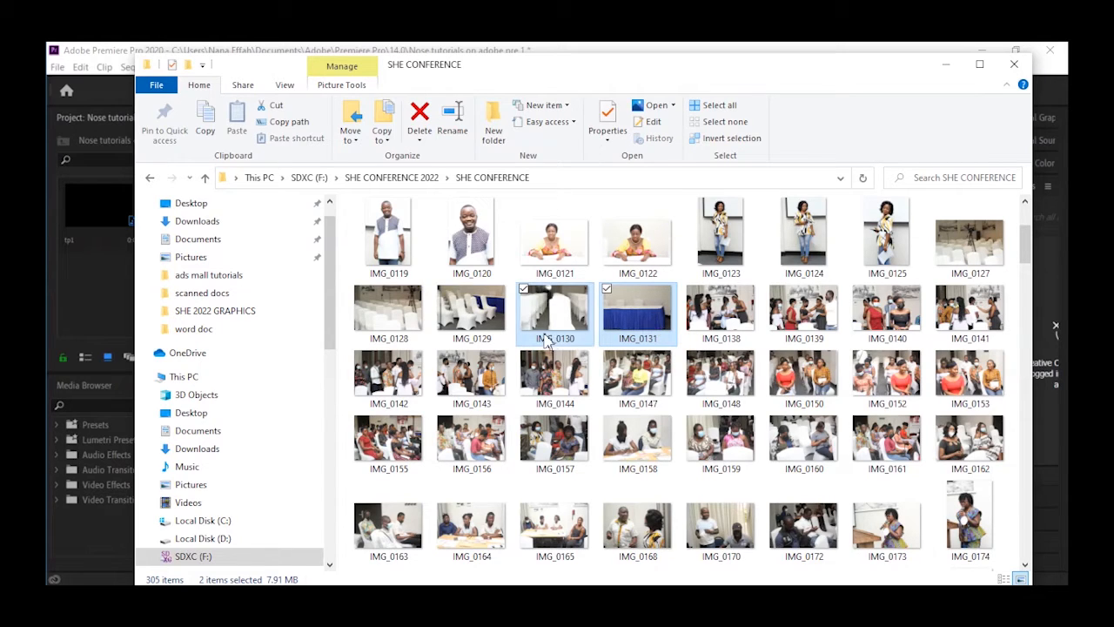
left_click(721, 311, "ctrl")
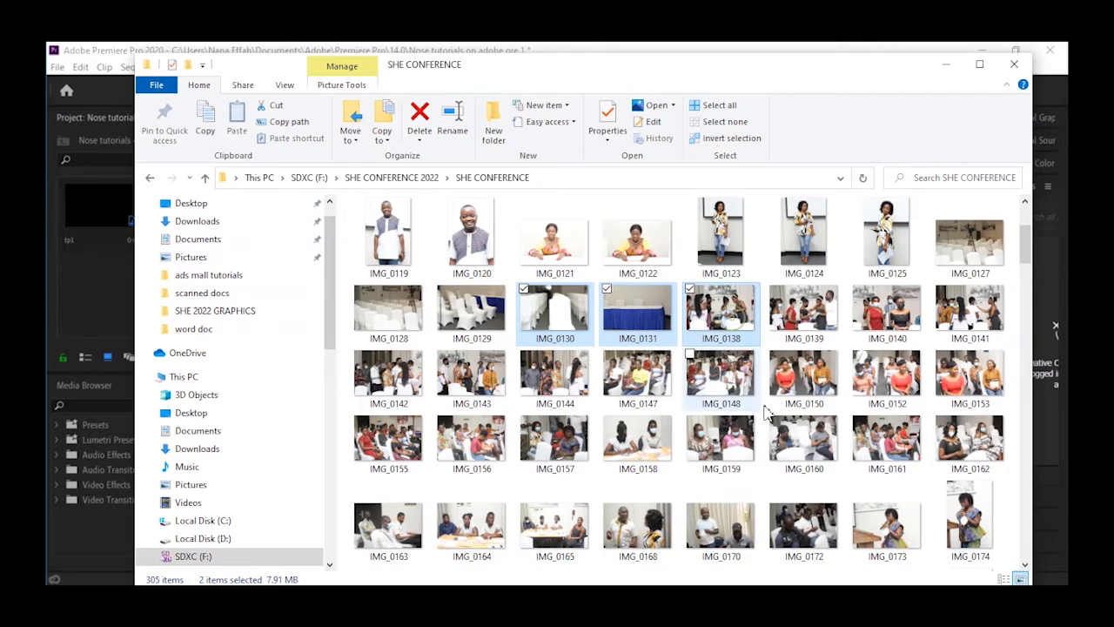
left_click(804, 312, "ctrl")
left_click(825, 458, "ctrl")
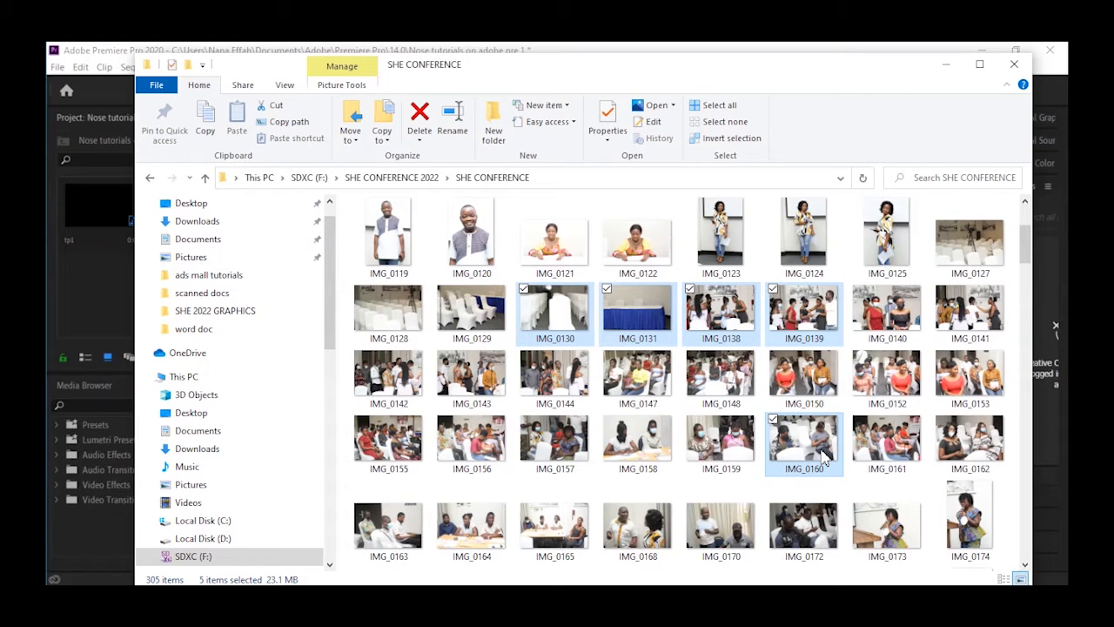
left_click(969, 444, "ctrl")
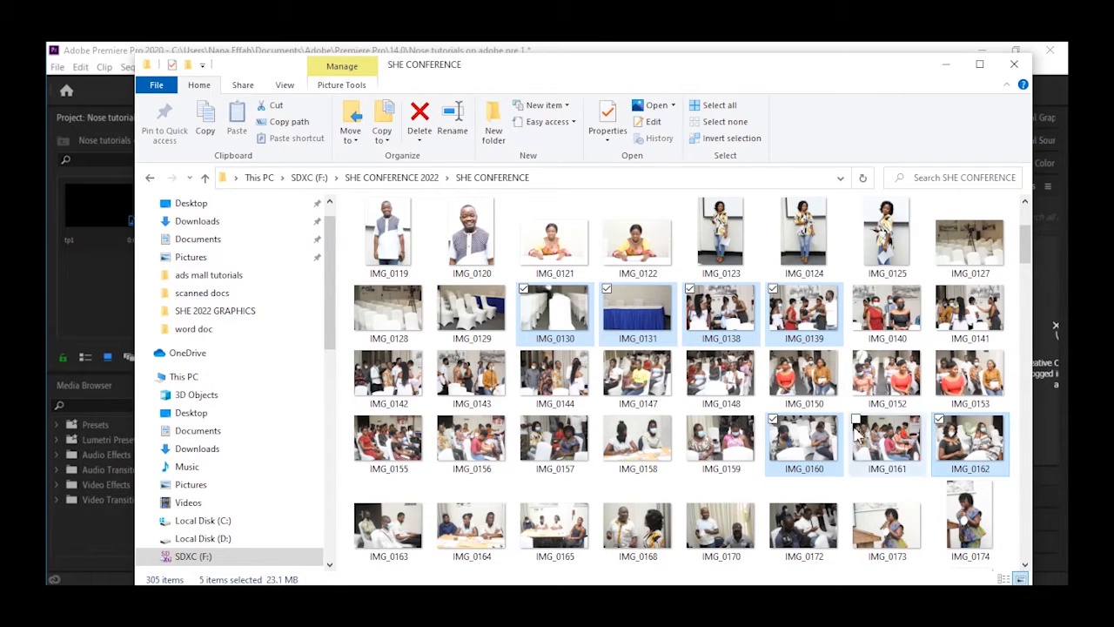
left_click(636, 448, "ctrl")
left_click(562, 509, "ctrl")
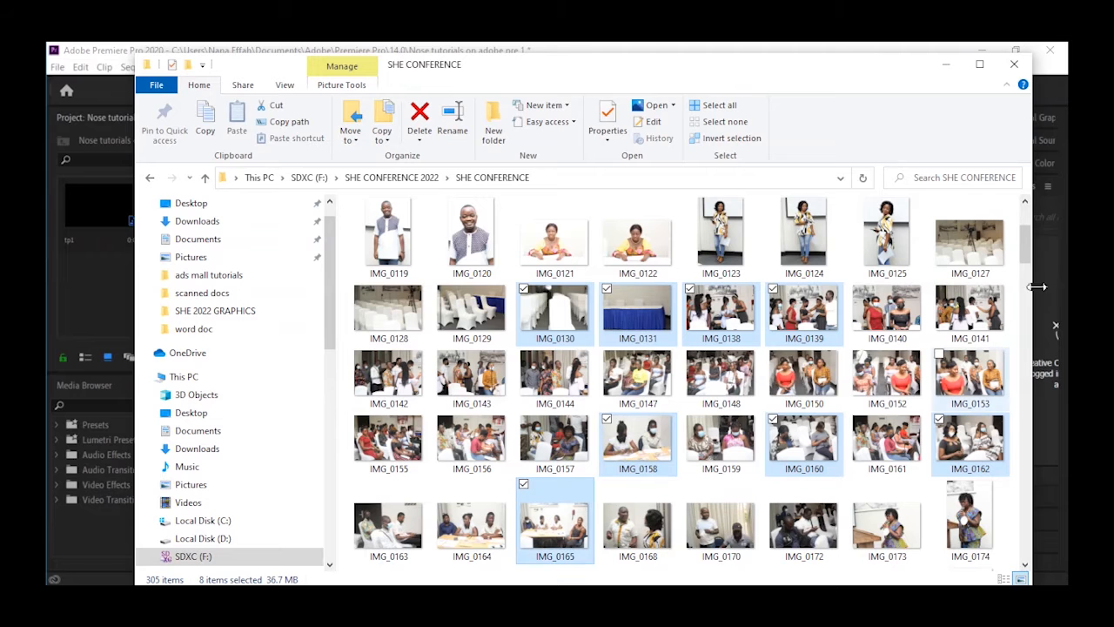
- Add IMG_0173, IMG_0178, IMG_0182, IMG_0183, IMG_0186, IMG_0195 and IMG_0196 to the photo selection
scroll(1032, 255, "down", 3)
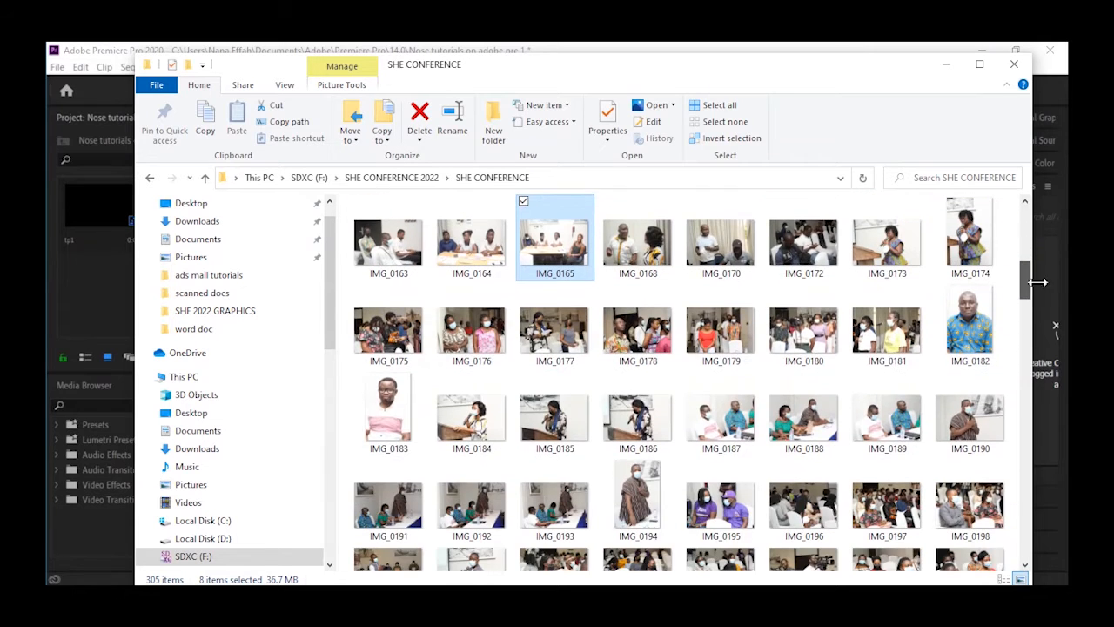
left_click(637, 418, "ctrl")
left_click(389, 409, "ctrl")
left_click(953, 305, "ctrl")
left_click(887, 243, "ctrl")
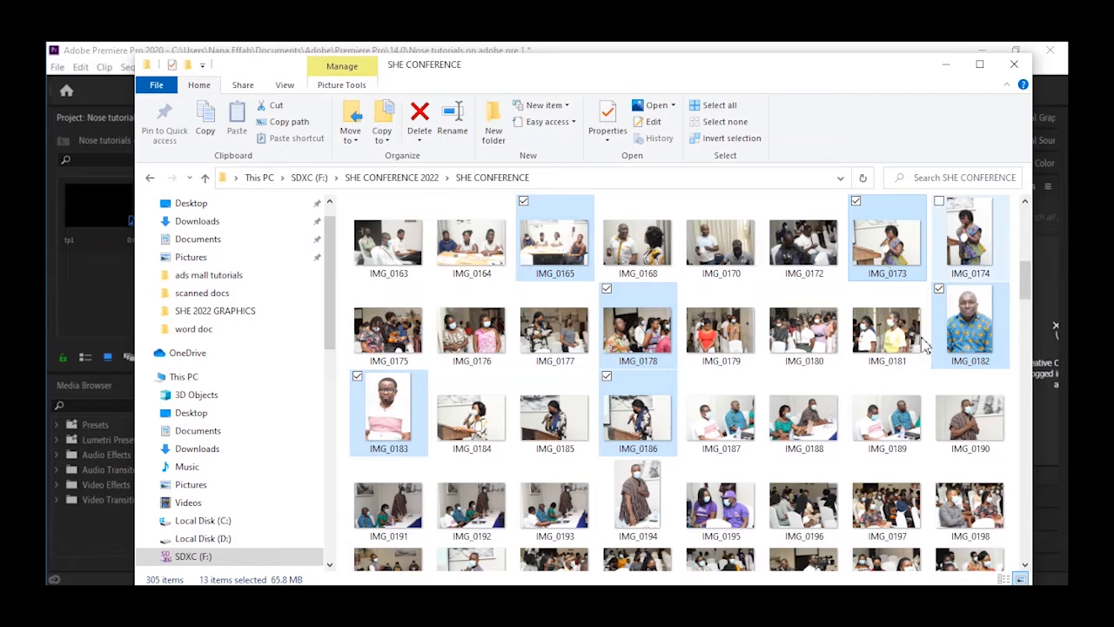
left_click(803, 504, "ctrl")
left_click(734, 533, "ctrl")
- Add IMG_0227, IMG_0230, IMG_0236, IMG_0237, IMG_0241, IMG_0242, IMG_0244 and IMG_0249 to the photo selection
left_click_drag(1028, 280, 1025, 324)
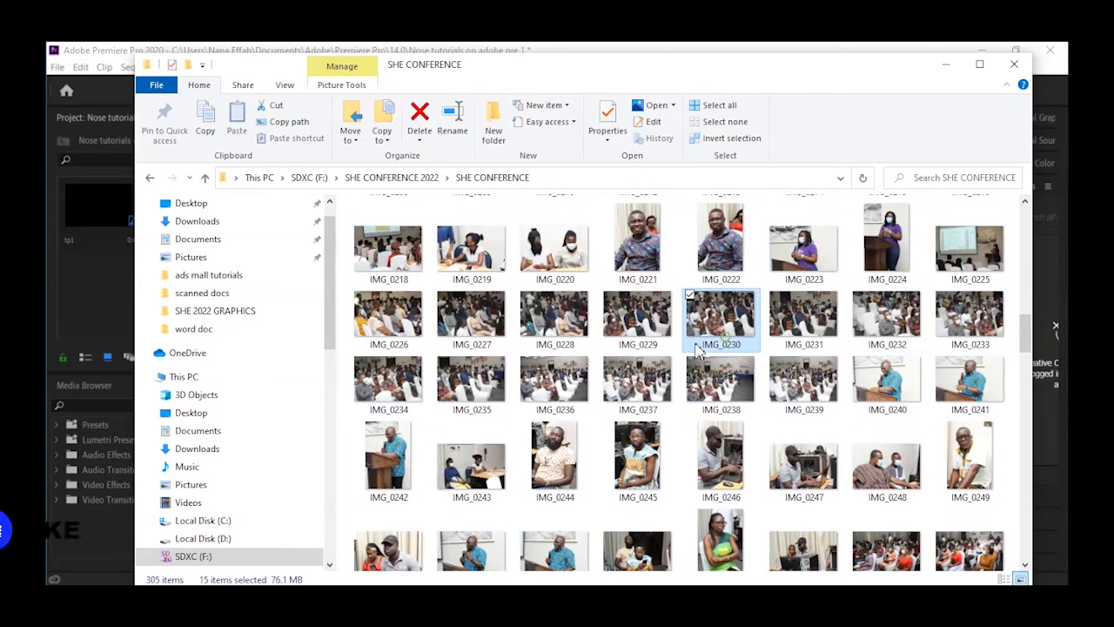
left_click(643, 383, "ctrl")
left_click(576, 393, "ctrl")
left_click(554, 466, "ctrl")
left_click(474, 318, "ctrl")
left_click(388, 462, "ctrl")
left_click(638, 458, "ctrl")
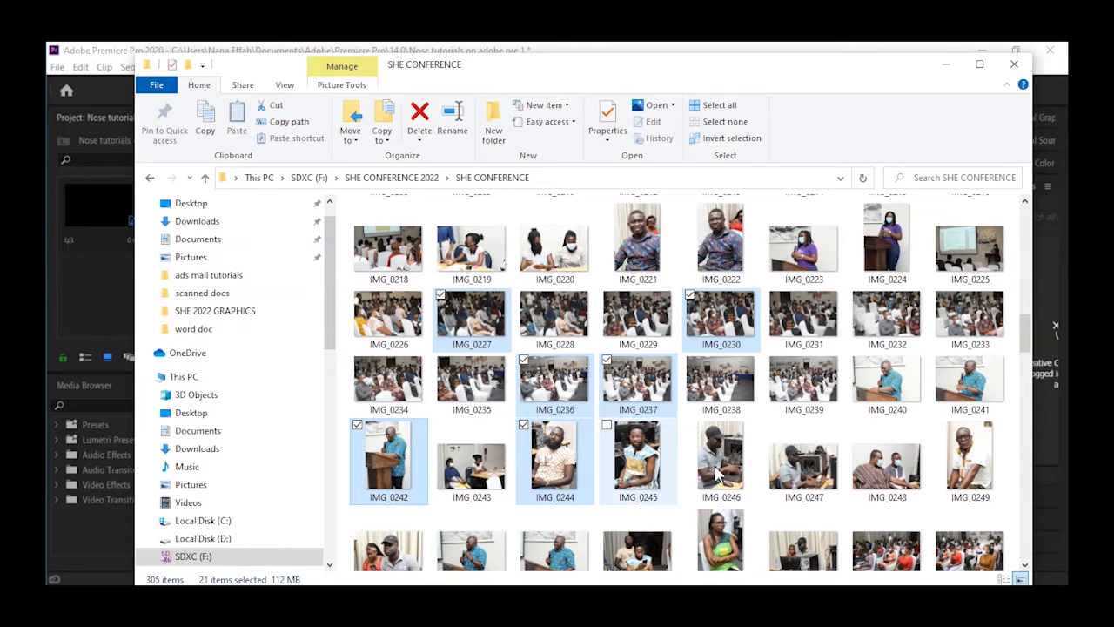
scroll(871, 462, "down", 3)
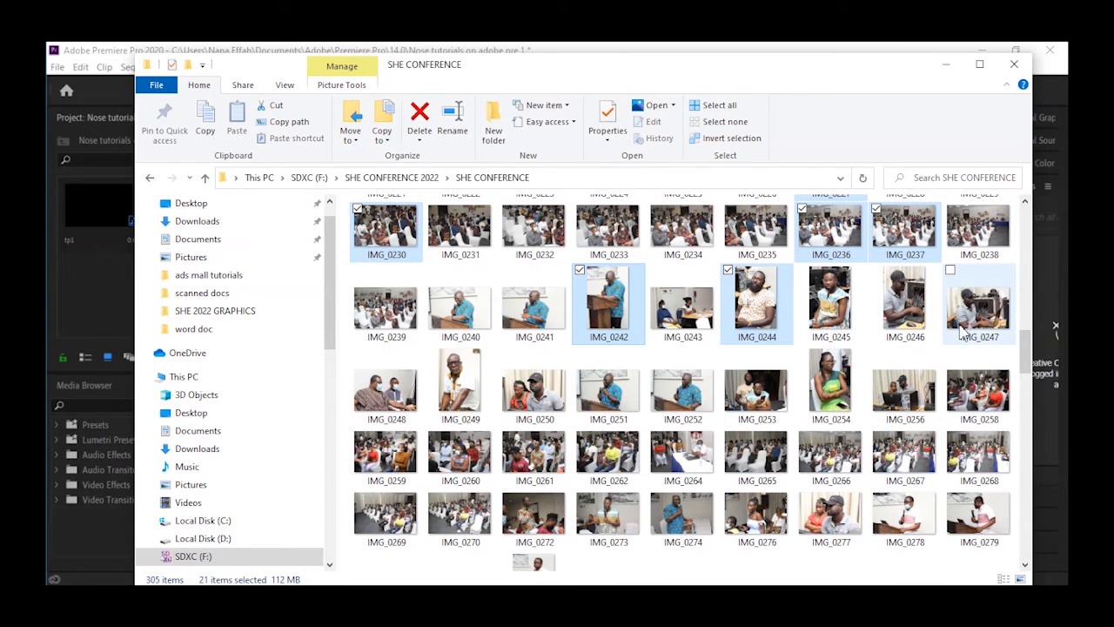
left_click(970, 457, "ctrl")
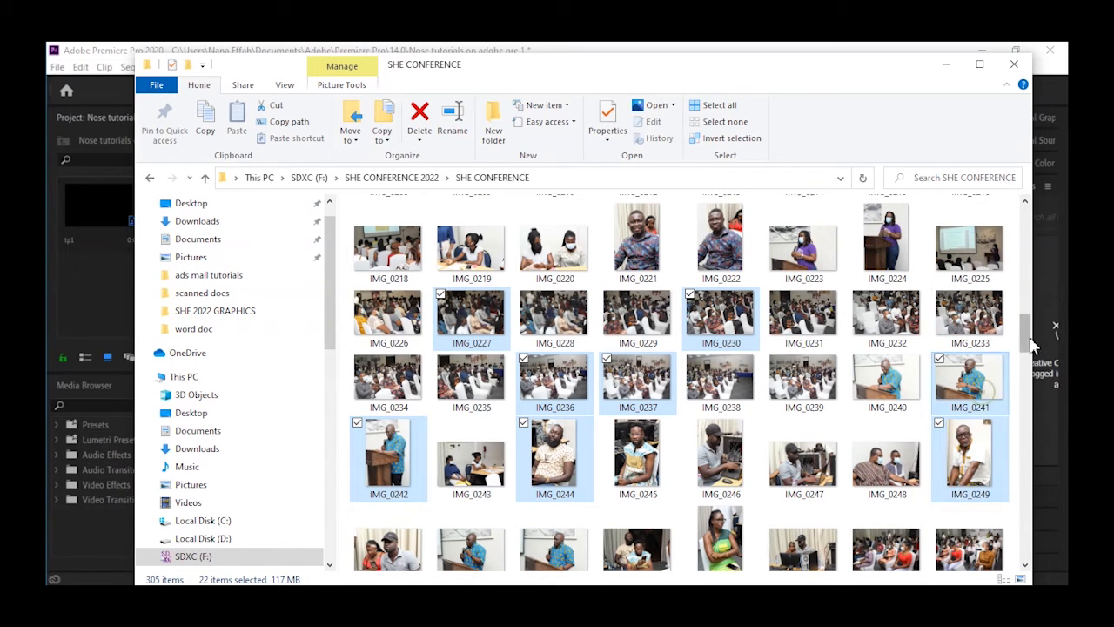
- Add IMG_0262, IMG_0272, IMG_0273 and IMG_0285 to the photo selection
scroll(1027, 348, "down", 3)
left_click(642, 428, "ctrl")
left_click(554, 426, "ctrl")
left_click(554, 361, "ctrl")
left_click(885, 512, "ctrl")
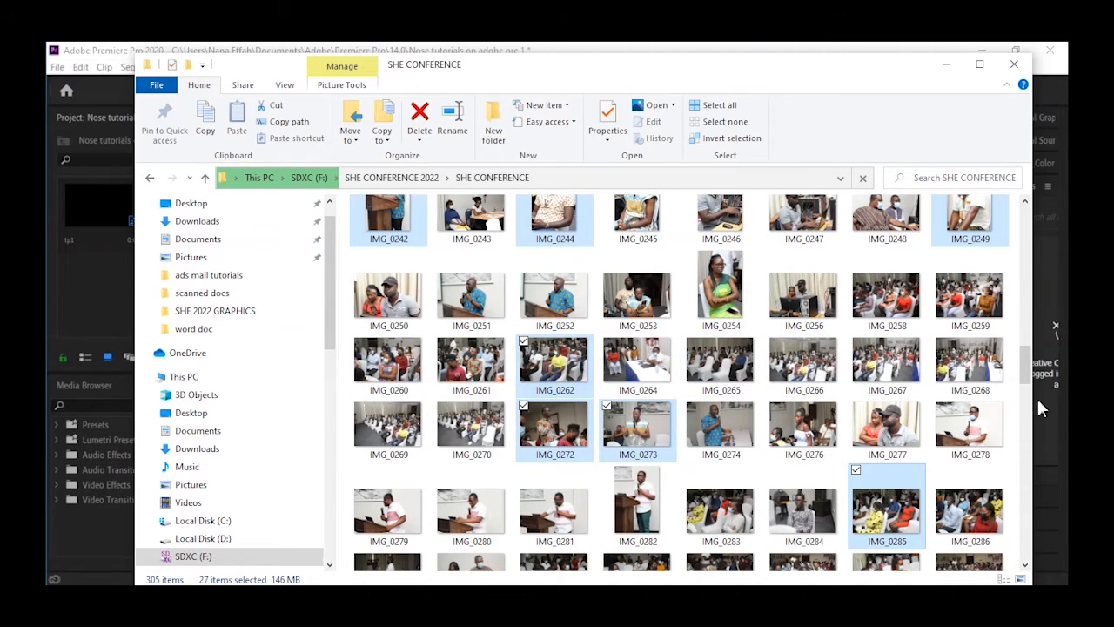
- Add IMG_0282, IMG_0292, IMG_0304, IMG_0308 and IMG_0312 to the photo selection
scroll(1026, 385, "down", 3)
left_click(802, 351, "ctrl")
left_click(631, 287, "ctrl")
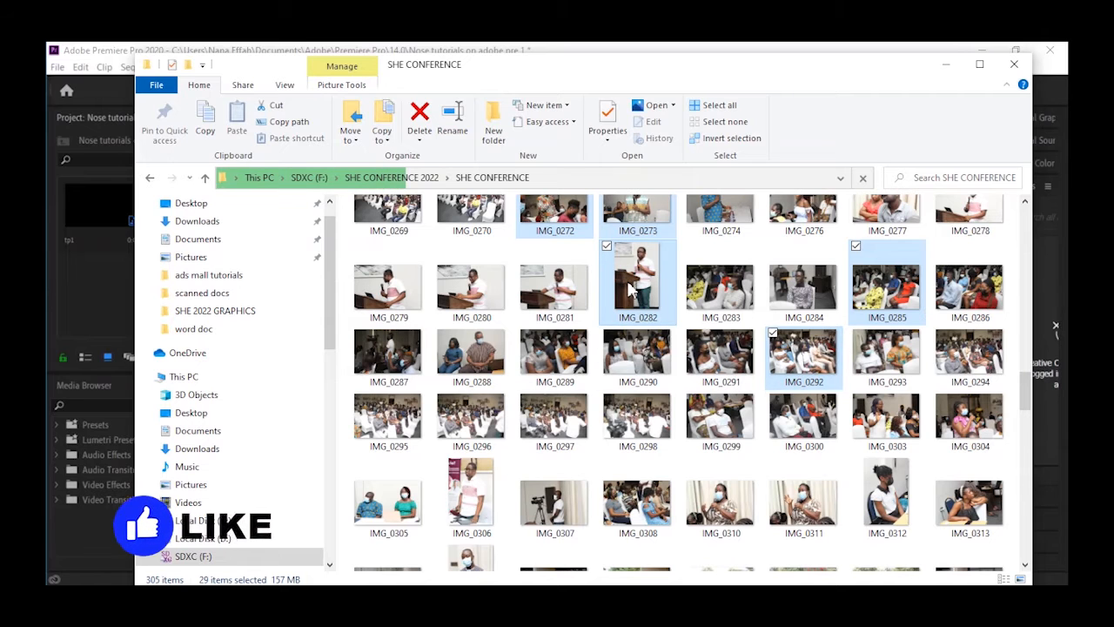
left_click(637, 501, "ctrl")
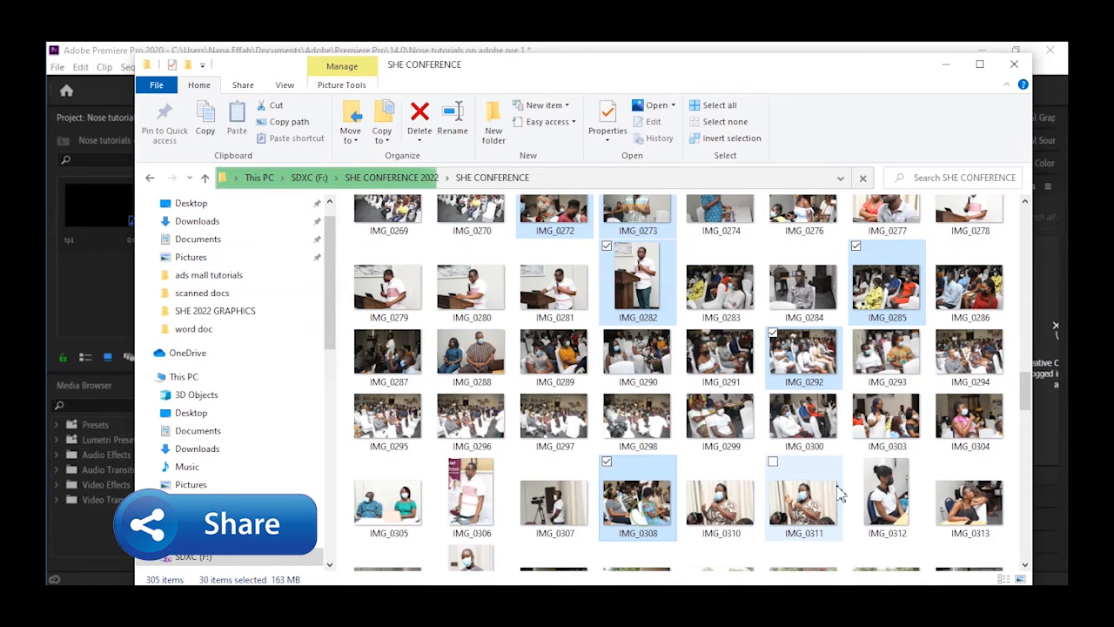
left_click(886, 496, "ctrl")
left_click(969, 417, "ctrl")
- Add IMG_0331, IMG_0335, IMG_0336, IMG_0373, IMG_0375, IMG_0376 and IMG_0380 to the photo selection
left_click_drag(1030, 405, 1030, 448)
left_click(746, 293, "ctrl")
left_click(648, 294, "ctrl")
left_click(387, 287, "ctrl")
left_click(470, 462, "ctrl")
left_click(657, 478, "ctrl")
left_click(723, 461, "ctrl")
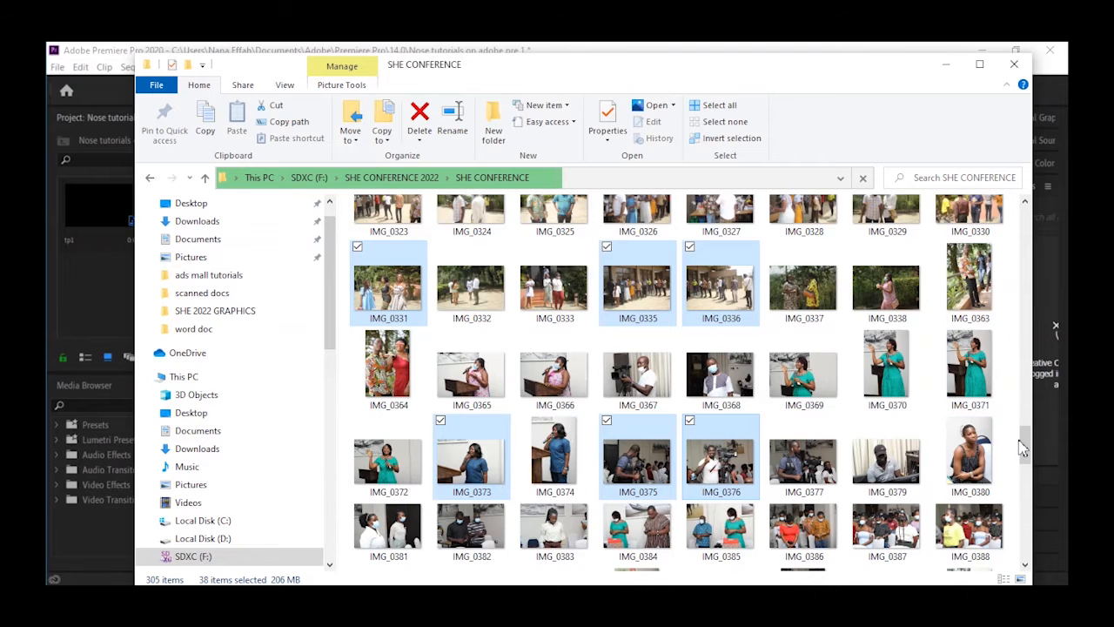
scroll(1023, 447, "down", 1)
left_click(969, 387, "ctrl")
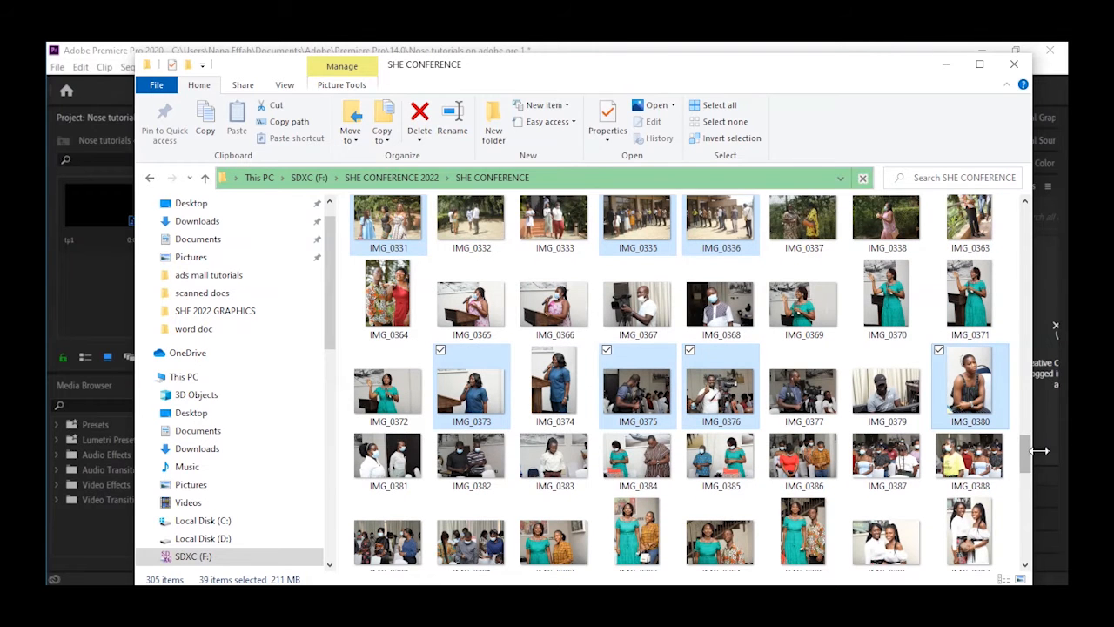
- Add IMG_0393, IMG_0400, IMG_0402, IMG_0403, IMG_0417 and IMG_0420 to the photo selection
scroll(1024, 457, "down", 3)
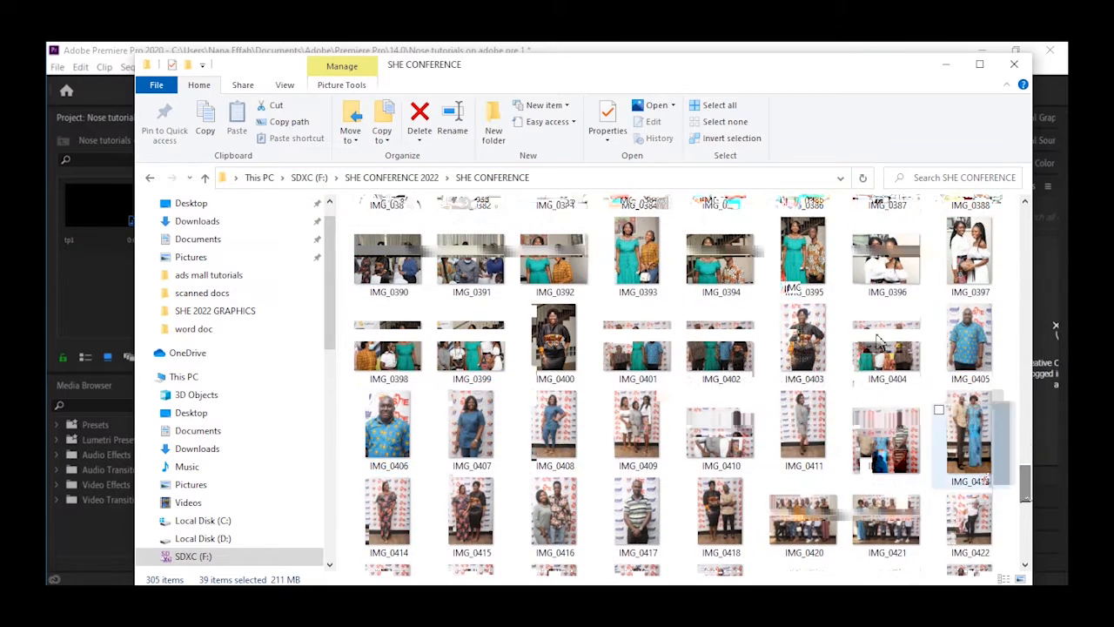
left_click(639, 270, "ctrl")
left_click(554, 352, "ctrl")
left_click(803, 357, "ctrl")
left_click(721, 364, "ctrl")
left_click(638, 527, "ctrl")
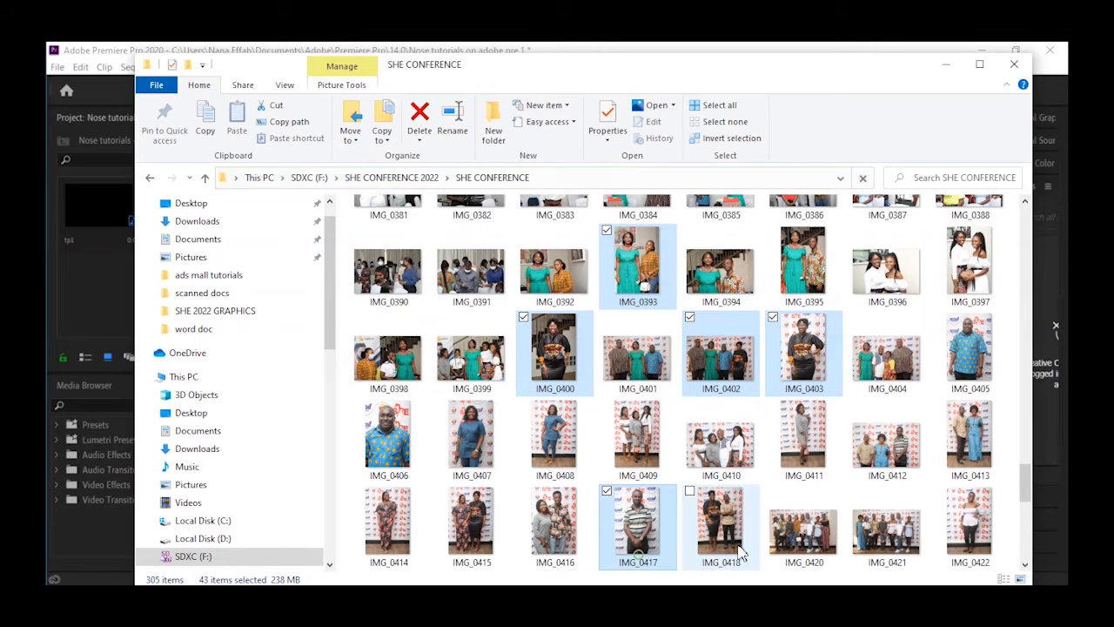
left_click(803, 526, "ctrl")
- Add IMG_0424, IMG_0433 and IMG_0434 to the photo selection
left_click_drag(1030, 488, 1025, 500)
left_click(520, 487, "ctrl")
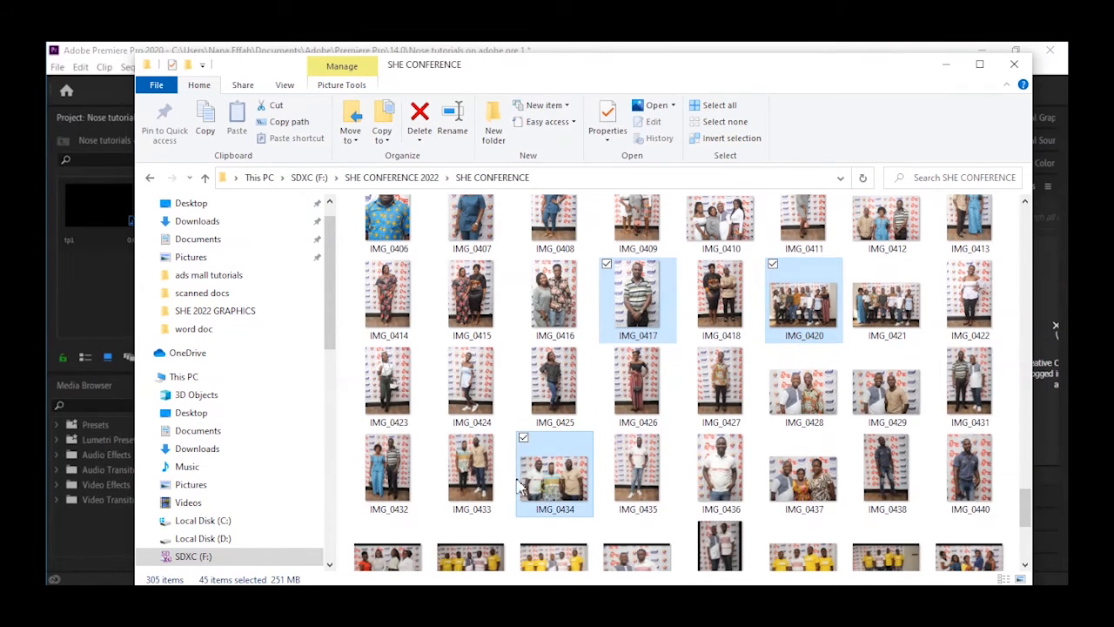
left_click(470, 471, "ctrl")
left_click(470, 383, "ctrl")
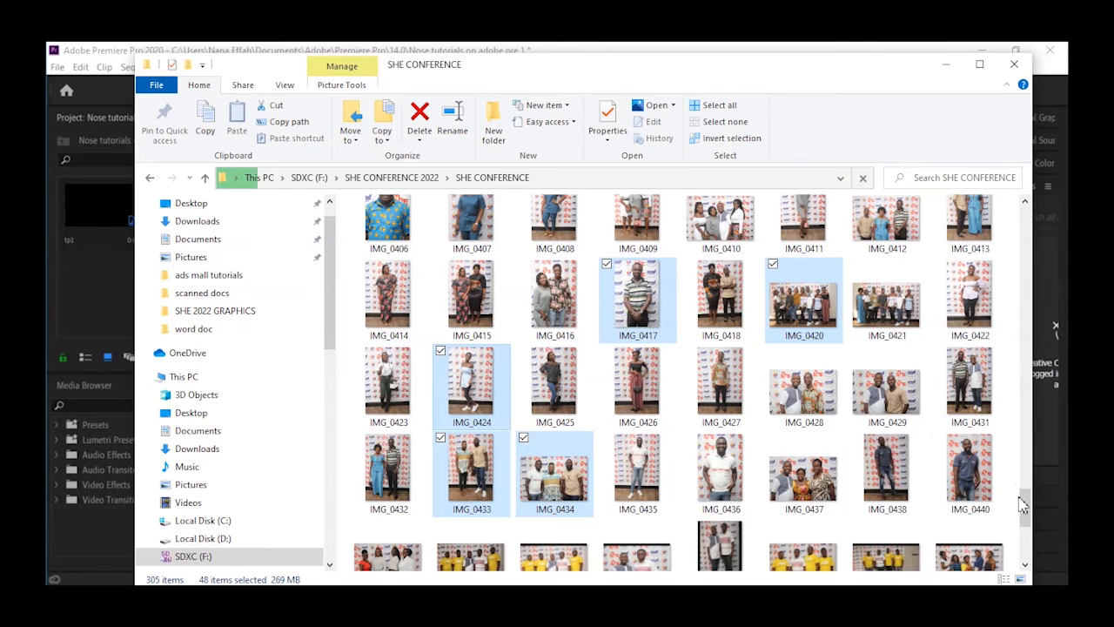
- Add IMG_0441, IMG_0459, IMG_0460, IMG_0473 and IMG_0487 from the end of the folder to the photo selection
left_click_drag(1023, 505, 1023, 527)
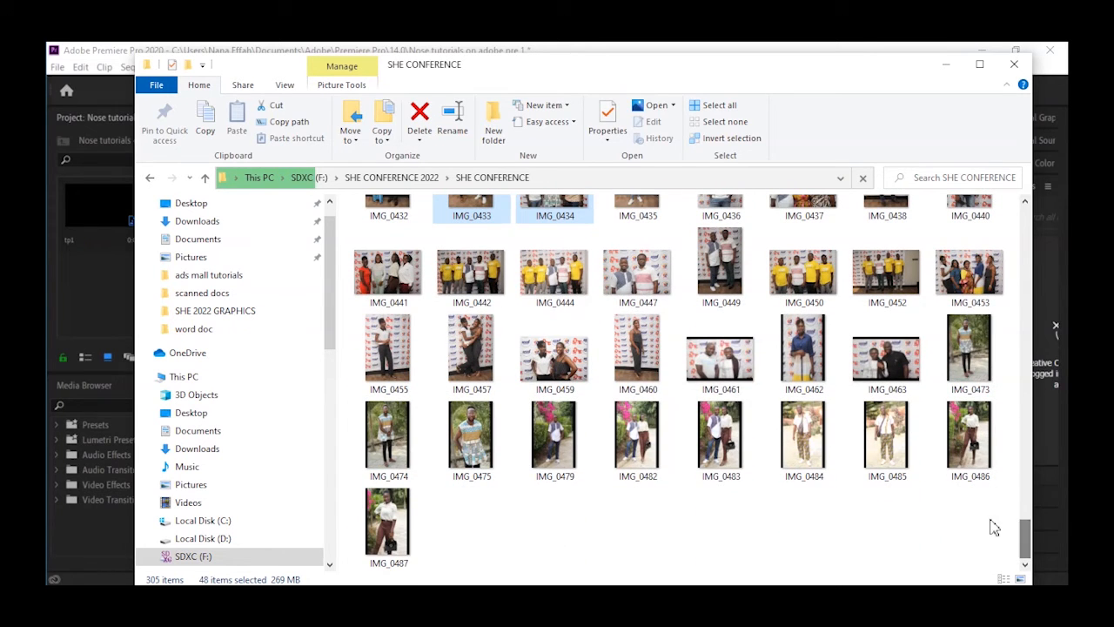
left_click(647, 374, "ctrl")
left_click(554, 357, "ctrl")
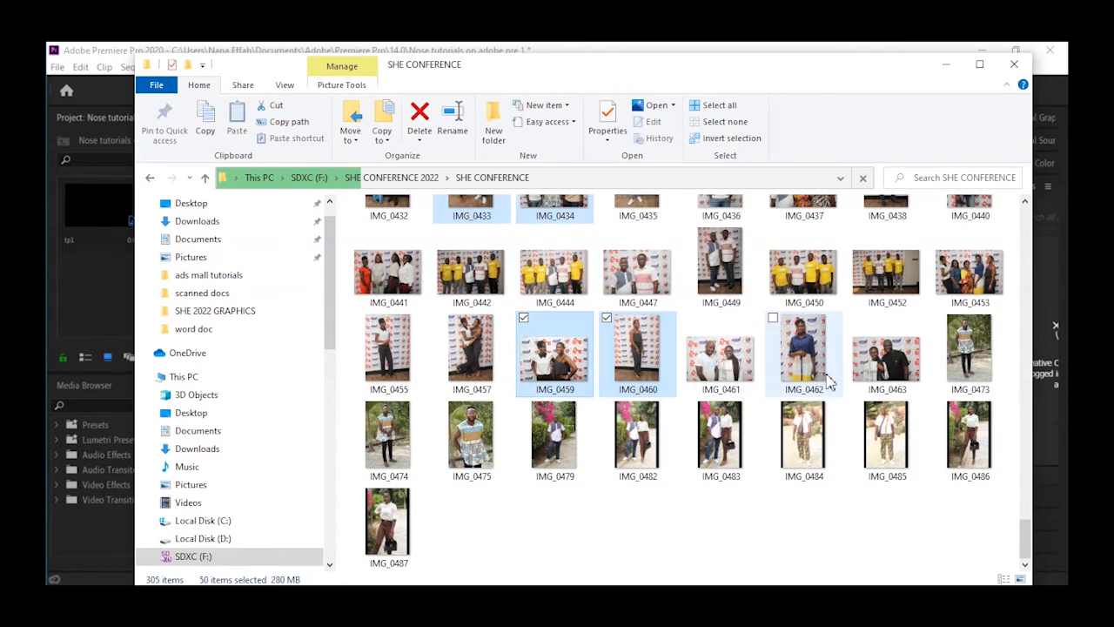
left_click(968, 357, "ctrl")
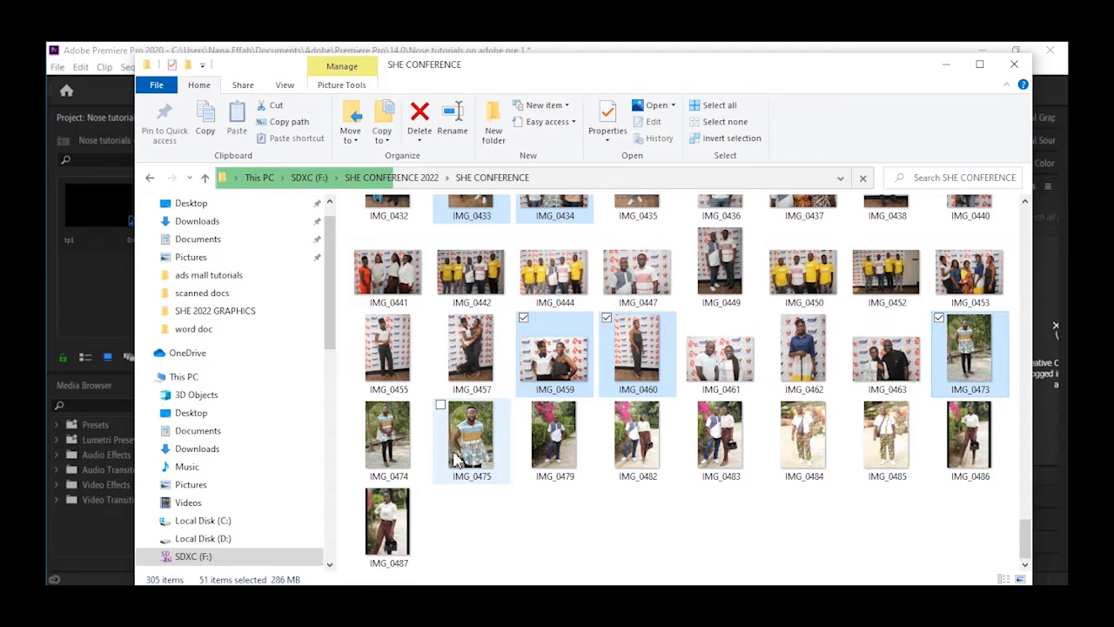
left_click(388, 522, "ctrl")
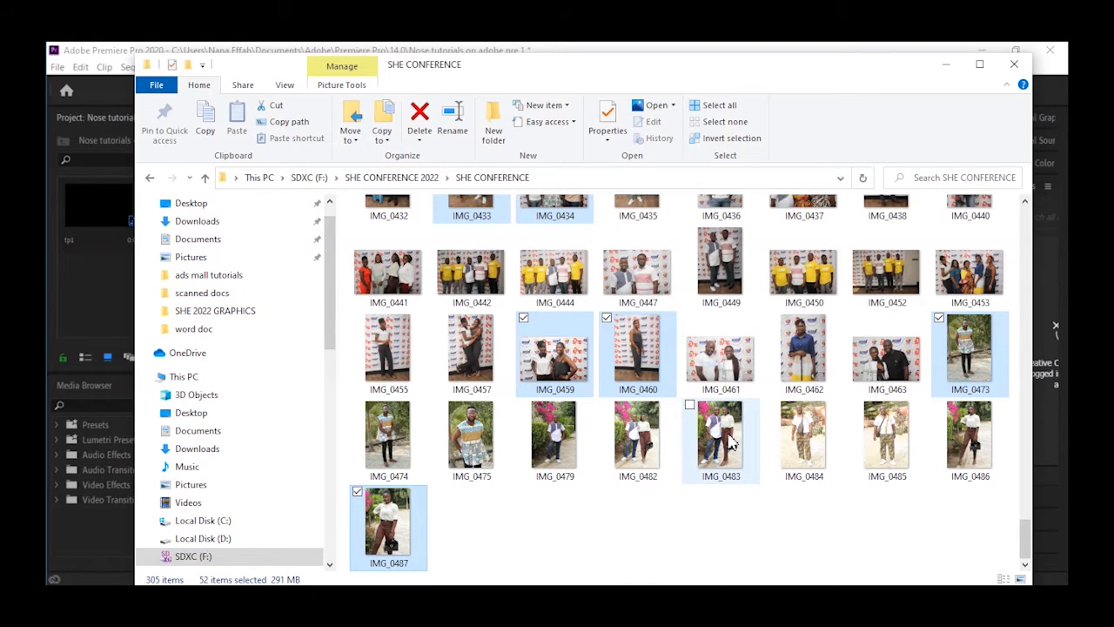
left_click(407, 289, "ctrl")
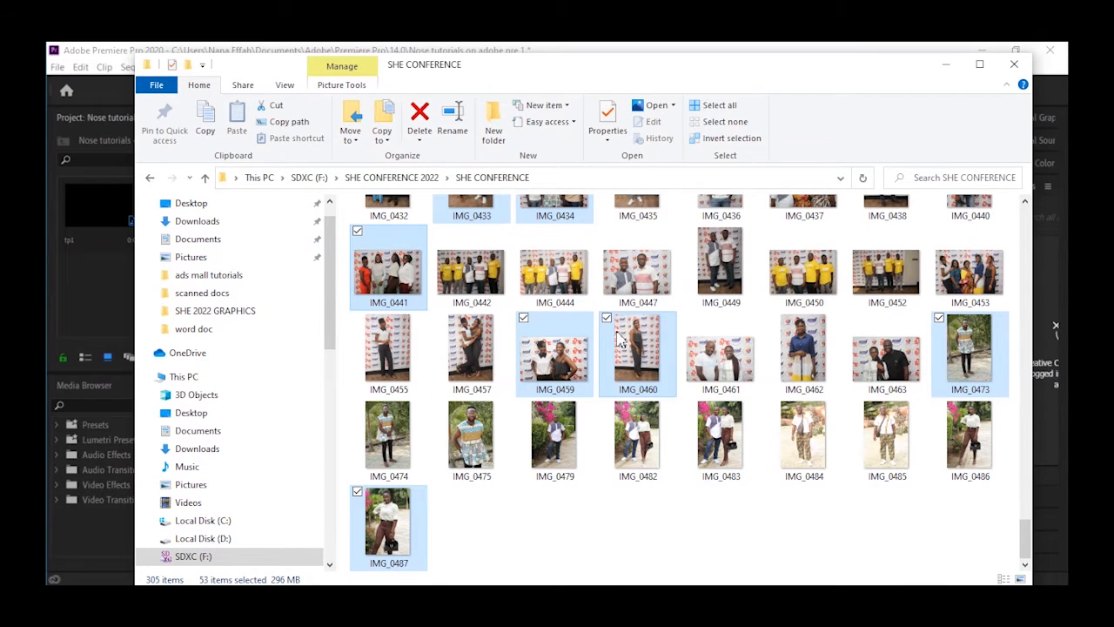
- Move the folder window aside, import all the selected photos into the Premiere Pro Project panel, and return to Premiere Pro
left_click_drag(494, 60, 642, 109)
left_click_drag(568, 321, 174, 290)
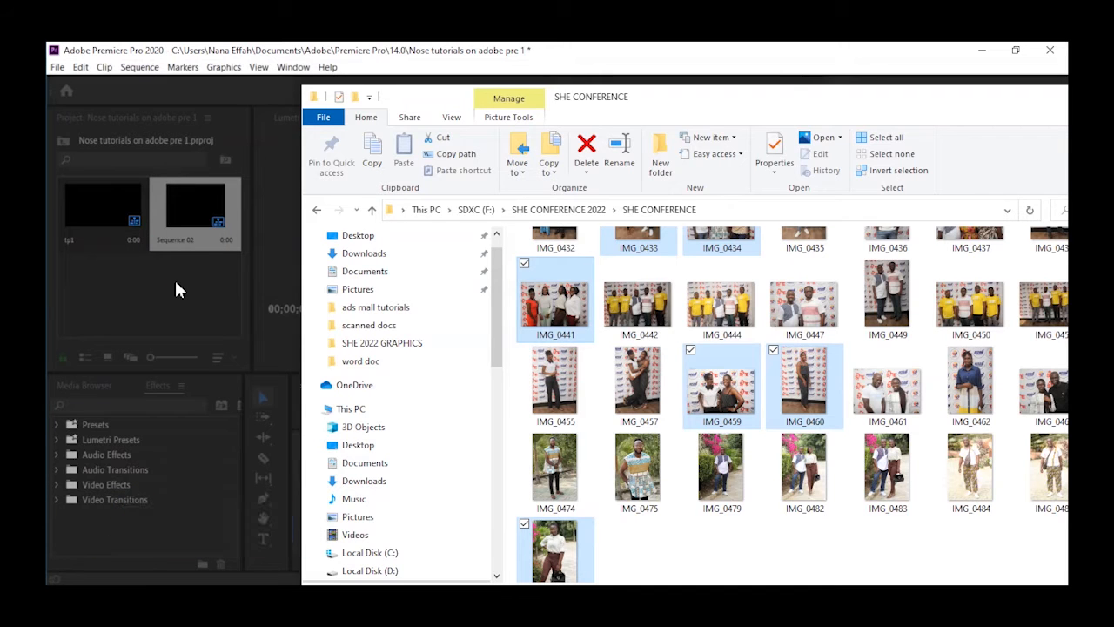
left_click(318, 49)
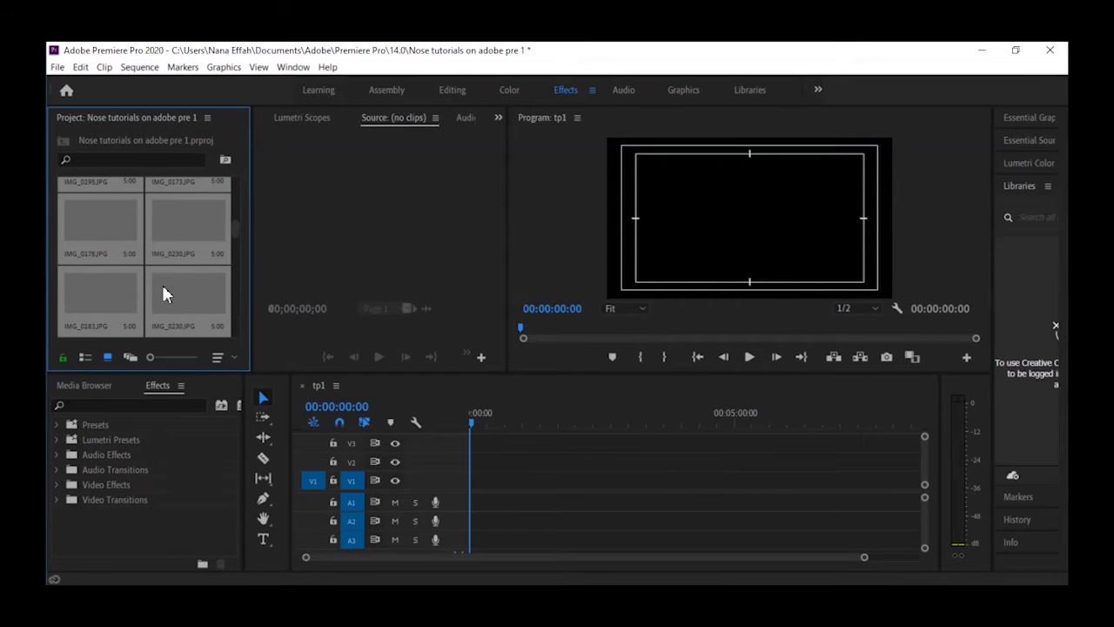
scroll(202, 199, "up", 5)
scroll(189, 249, "down", 2)
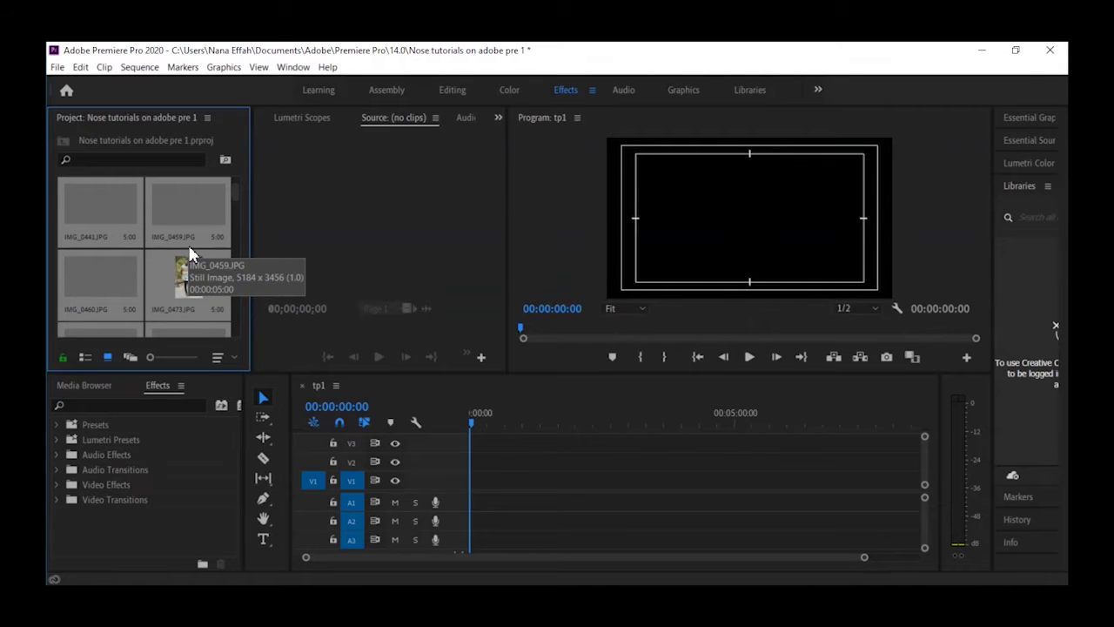
scroll(150, 301, "down", 5)
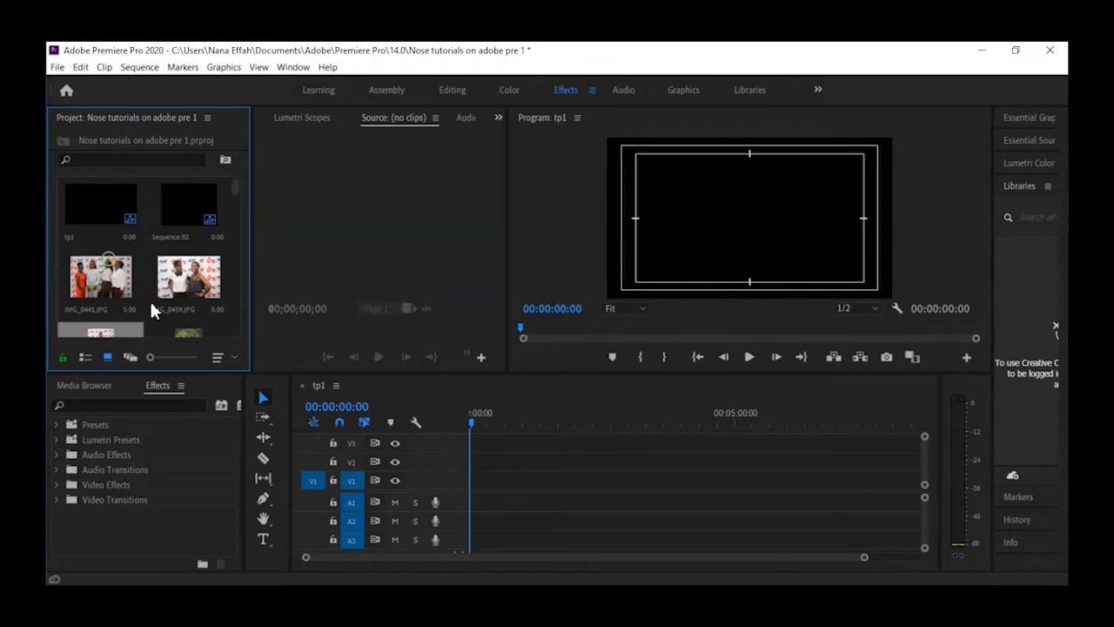
- Look through the imported photos in the Project panel
scroll(150, 299, "up", 6)
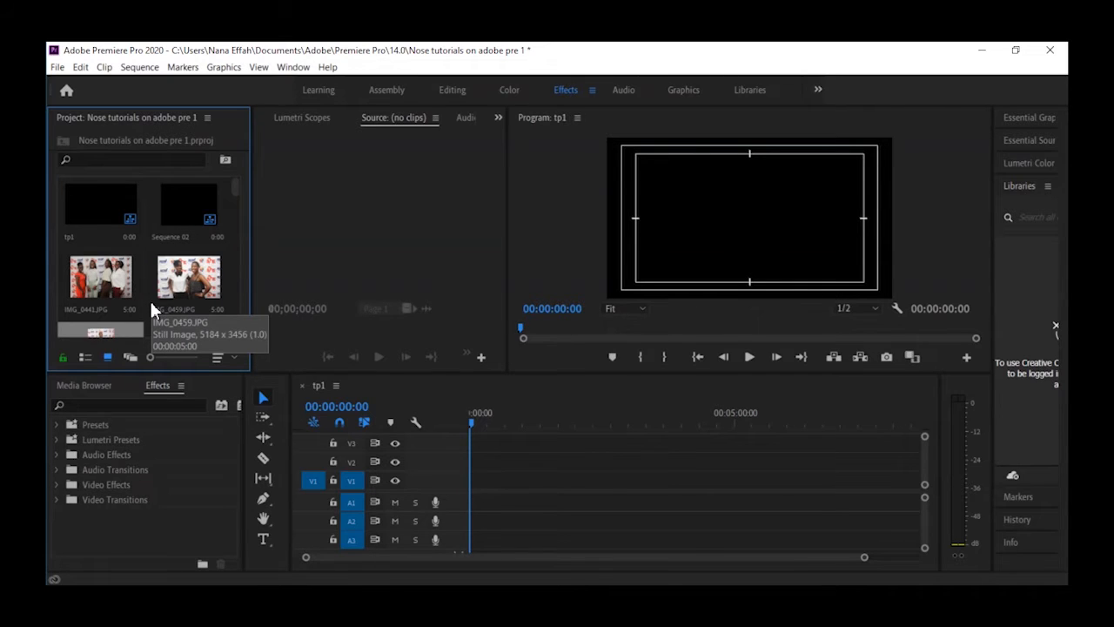
scroll(160, 305, "down", 3)
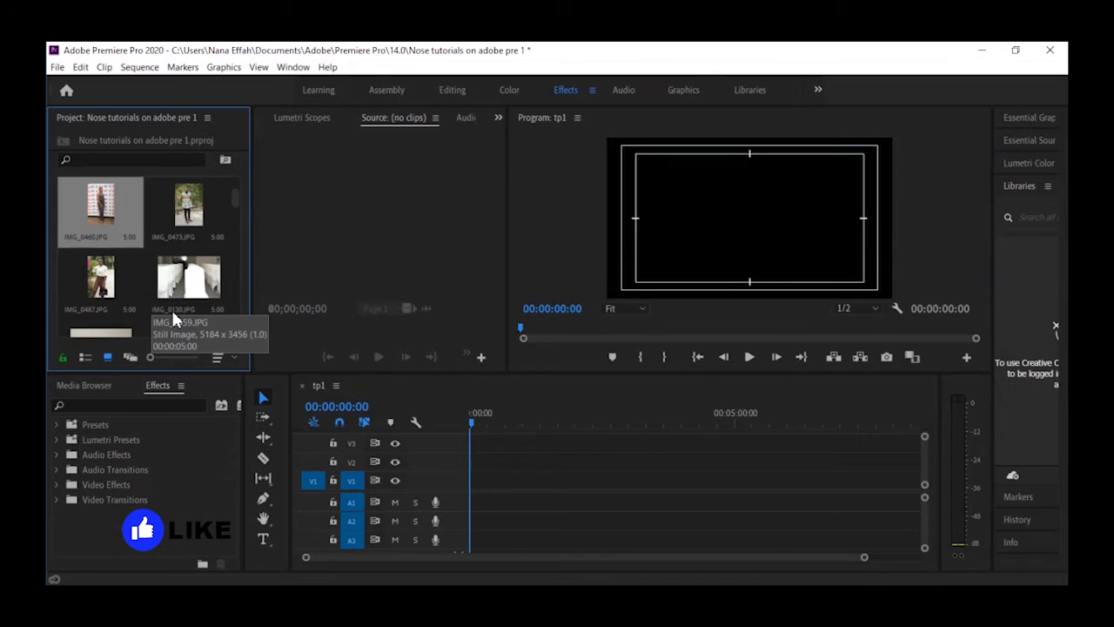
scroll(70, 307, "down", 3)
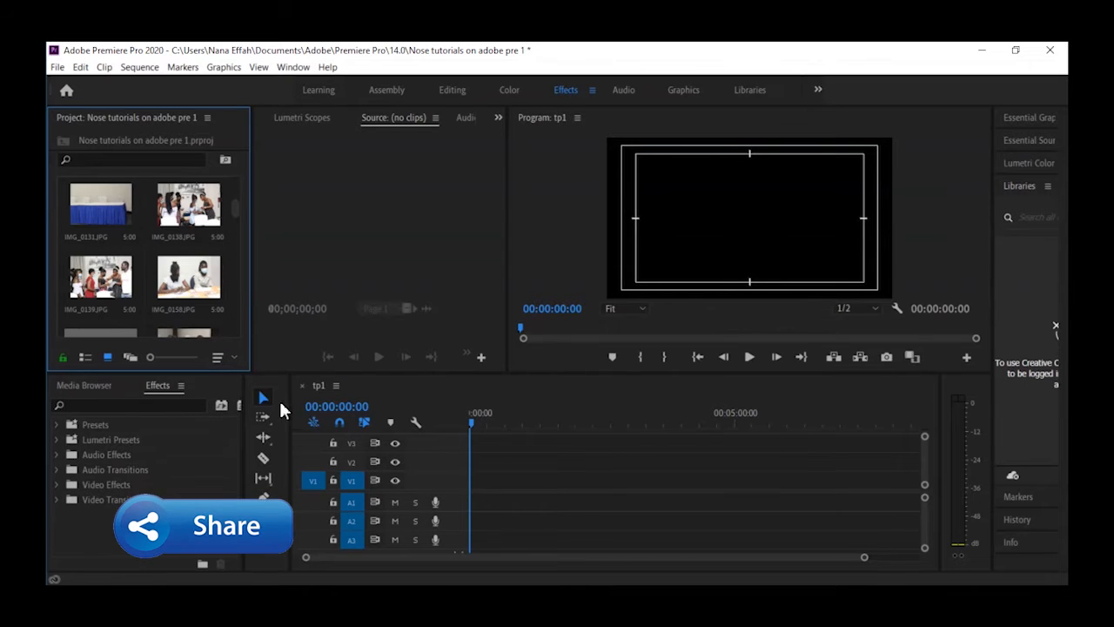
scroll(170, 303, "up", 5)
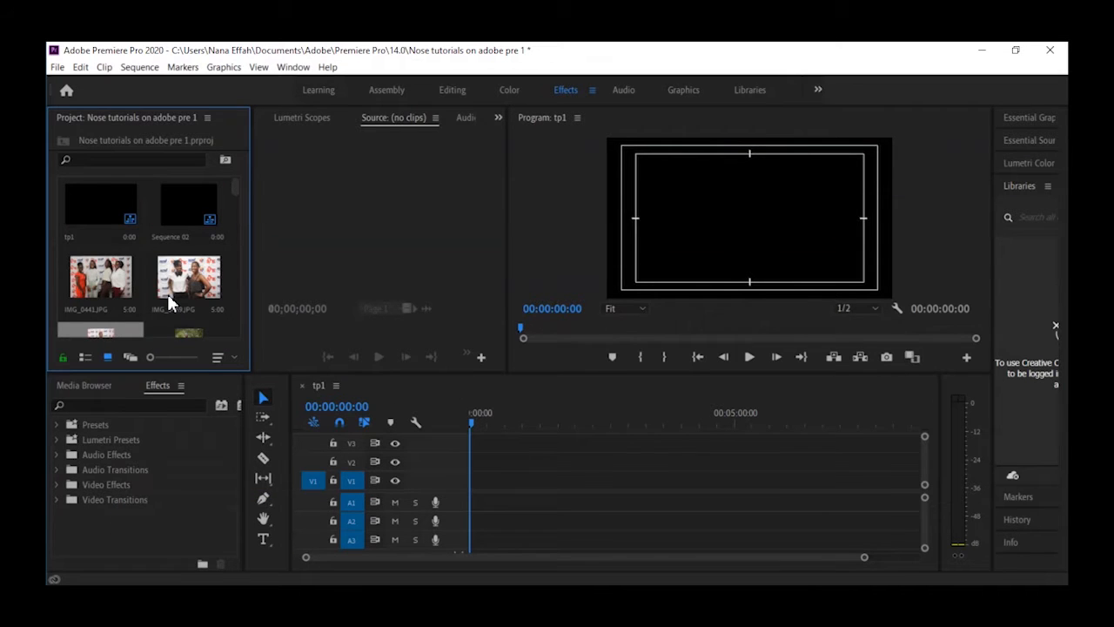
scroll(167, 293, "down", 4)
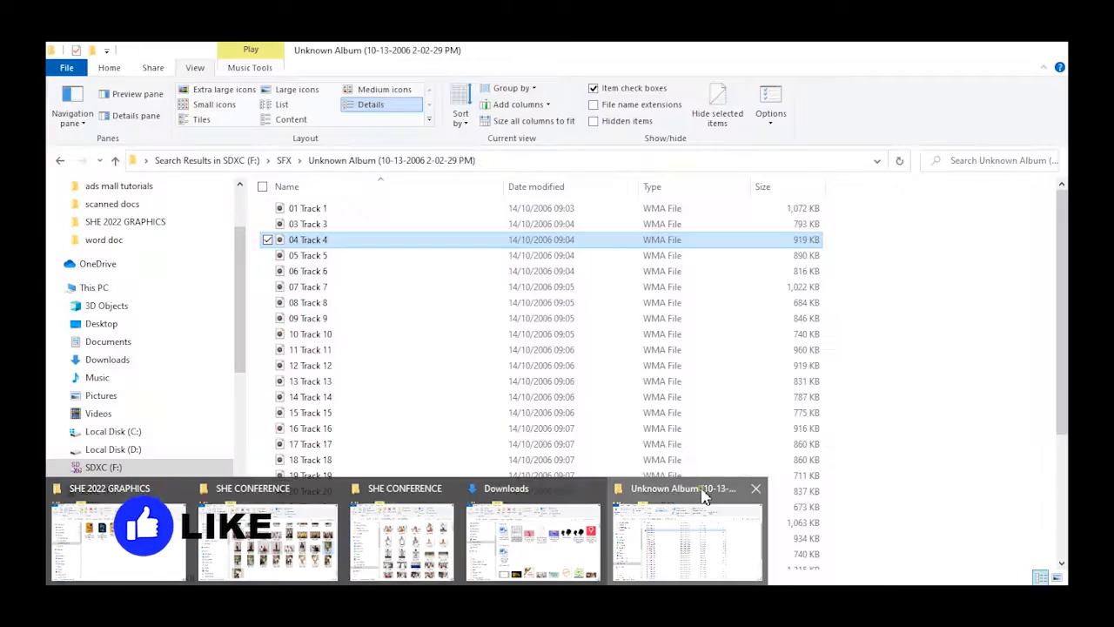
- Import 04 Track 4 from the Unknown Album folder into the Premiere Pro project and place it at the start of audio track A1
left_click(703, 496)
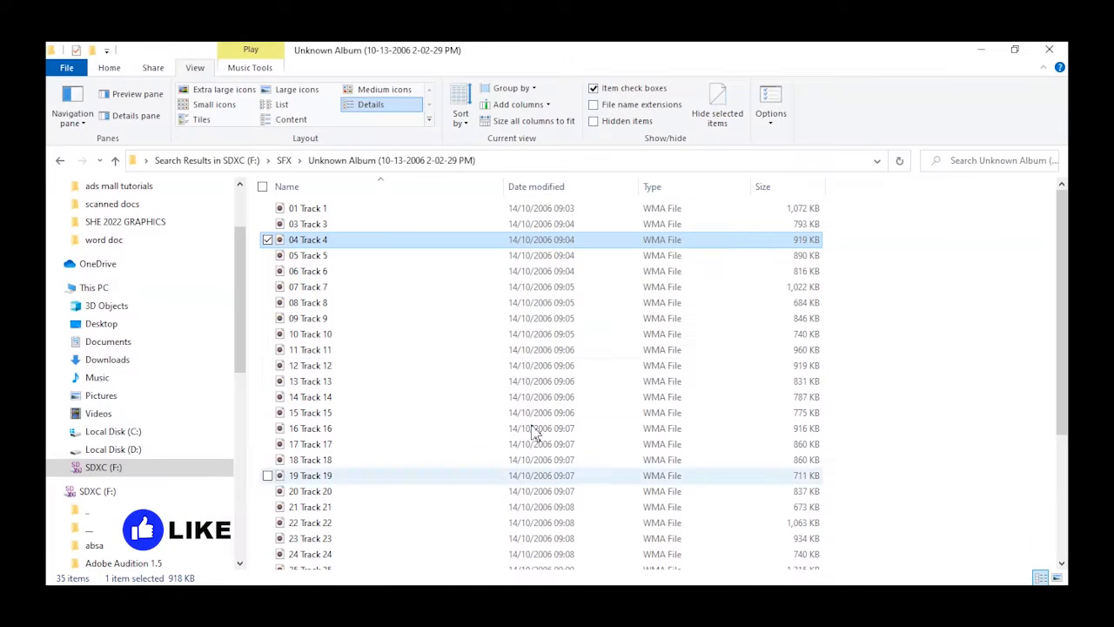
left_click(1016, 50)
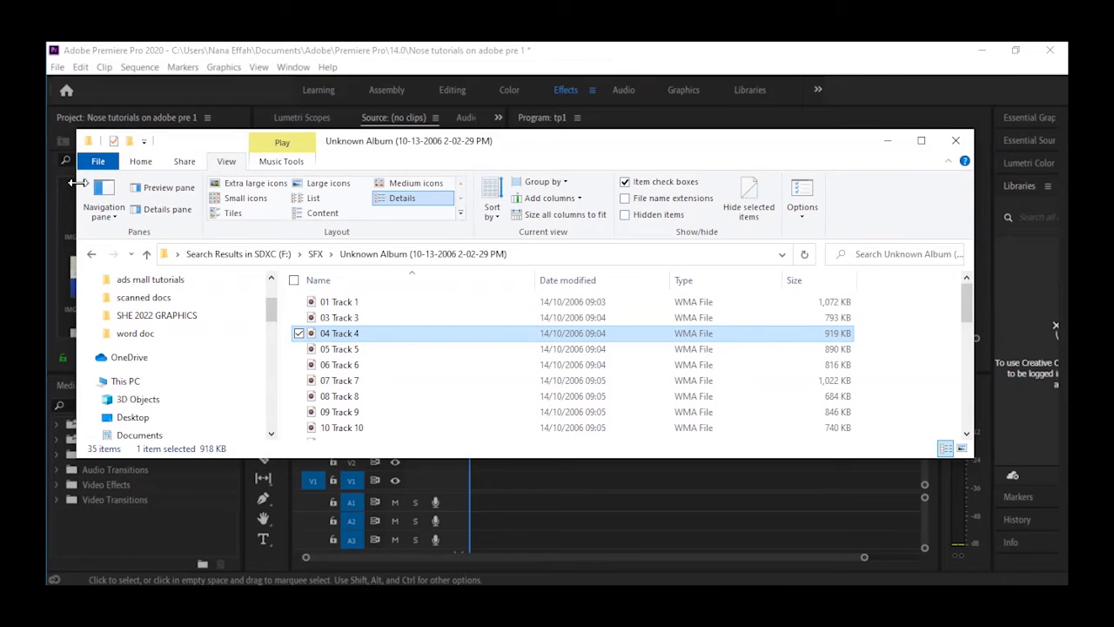
left_click_drag(79, 181, 254, 181)
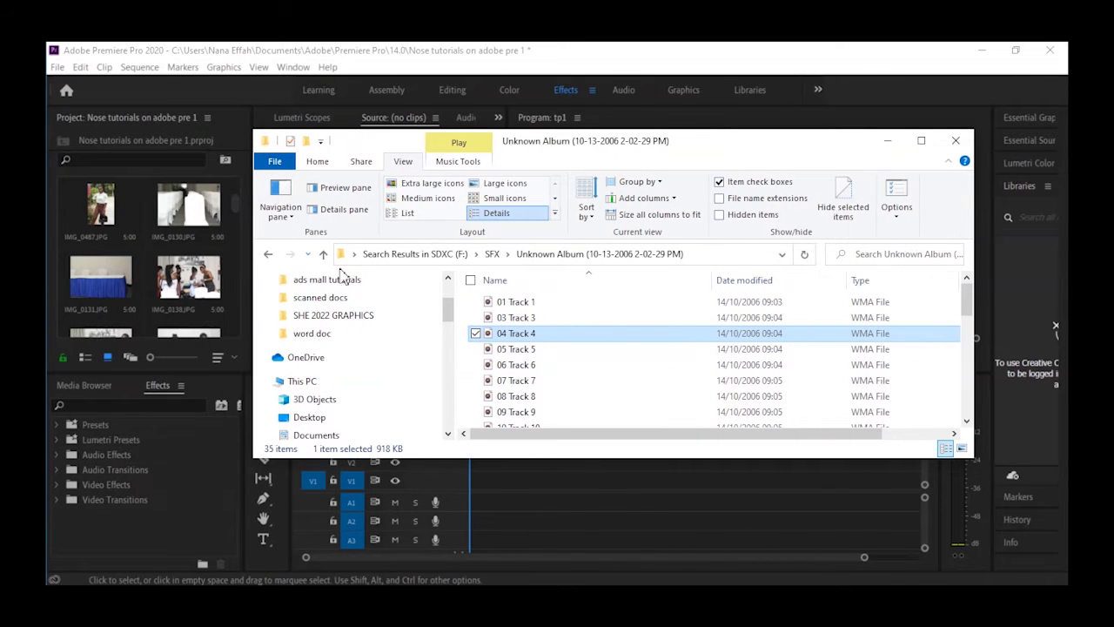
left_click_drag(498, 333, 153, 301)
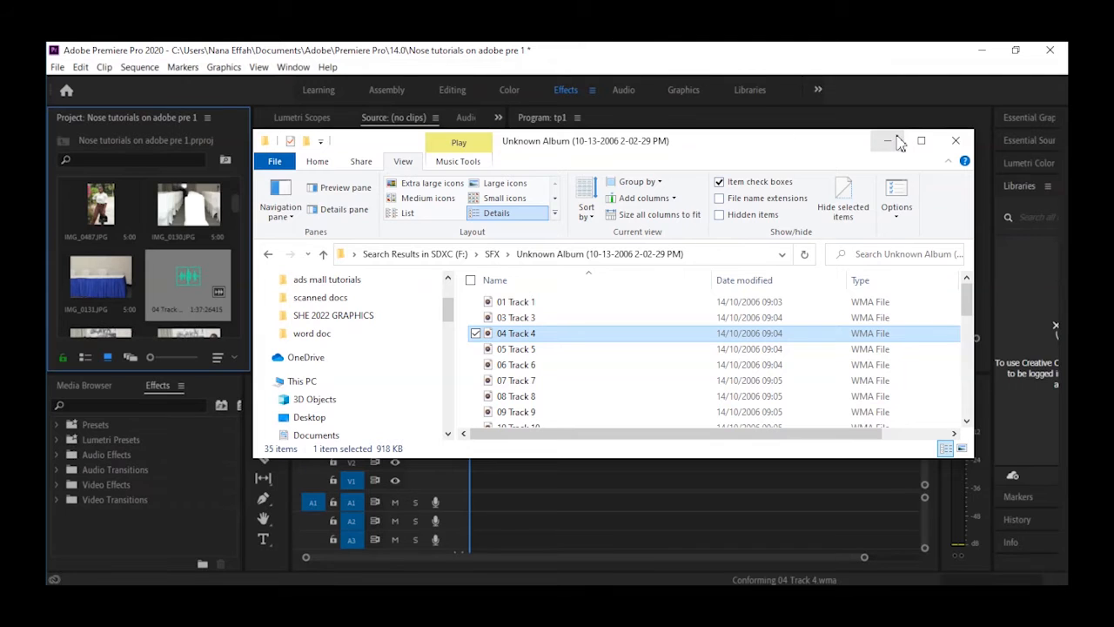
left_click(889, 140)
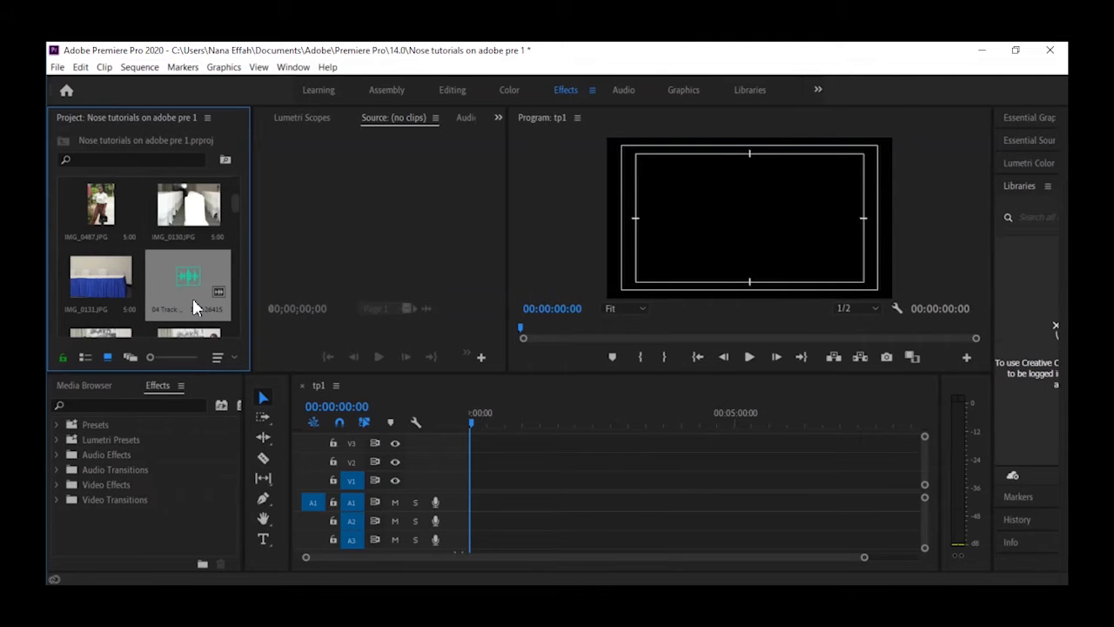
left_click_drag(518, 546, 475, 510)
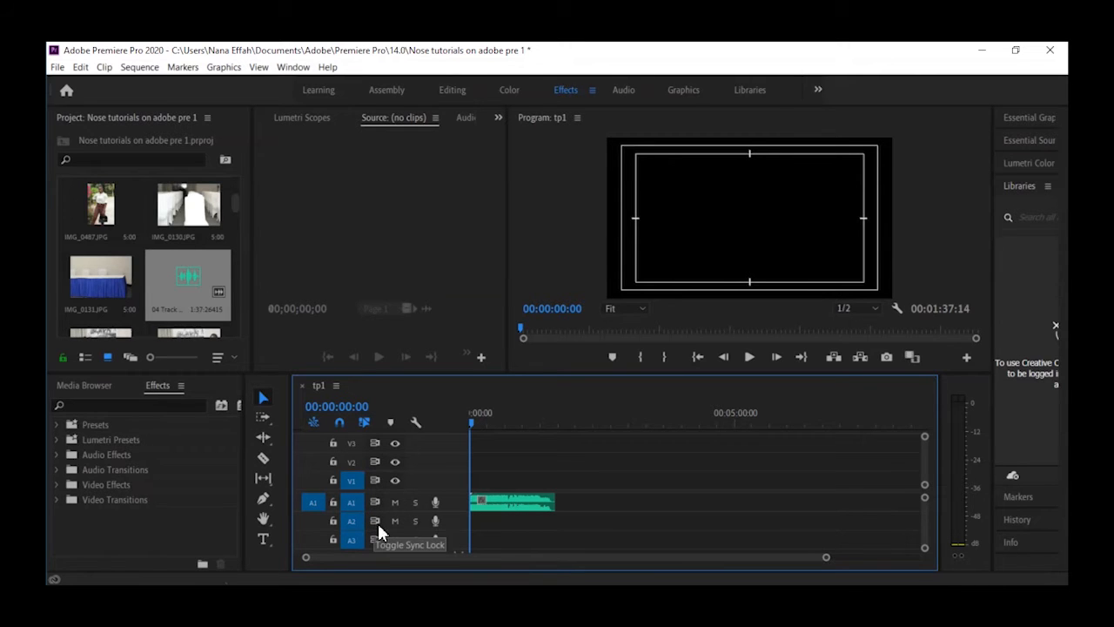
- Switch track targeting and source patching for A1 off and back on
left_click(351, 504)
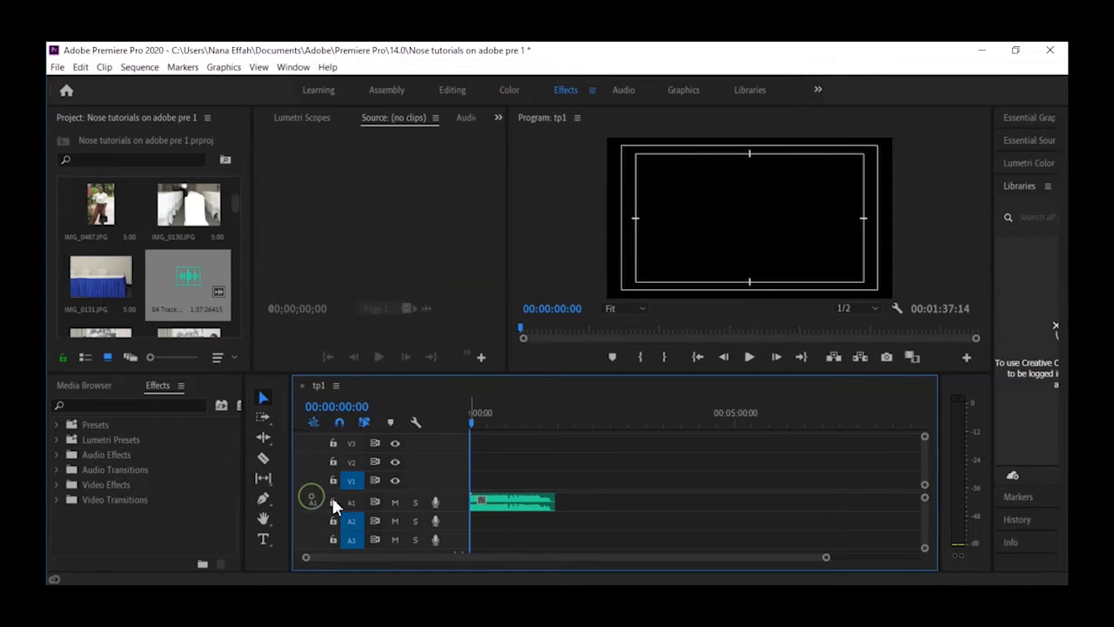
left_click(436, 504)
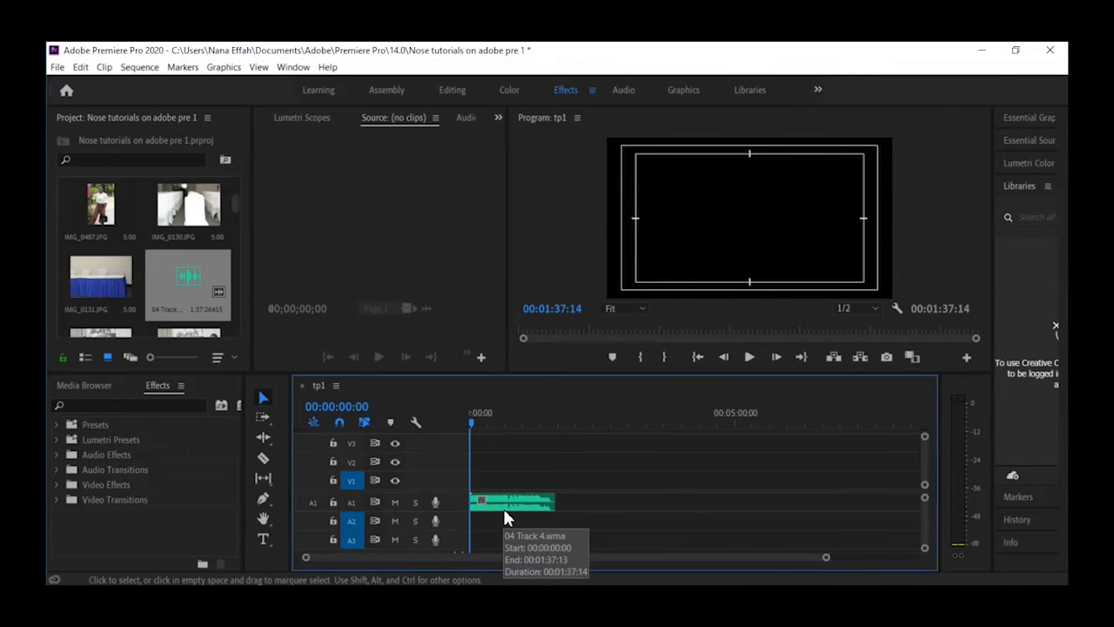
left_click(352, 503)
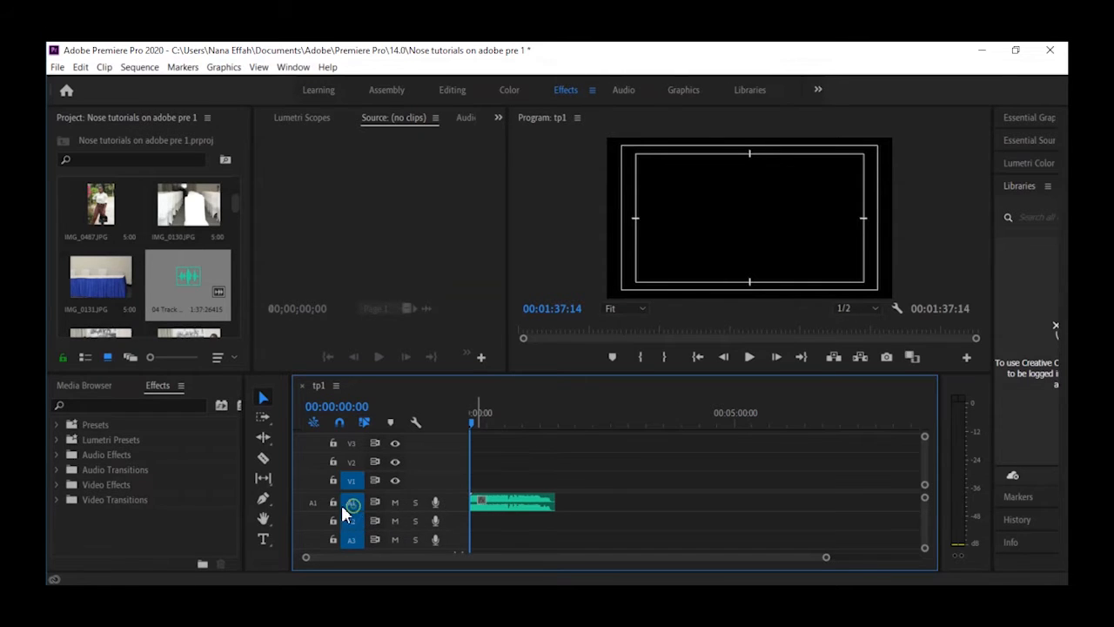
left_click(315, 504)
- Play the opening moment of the audio clip and return the playhead to the start of the sequence
key("space")
key("space")
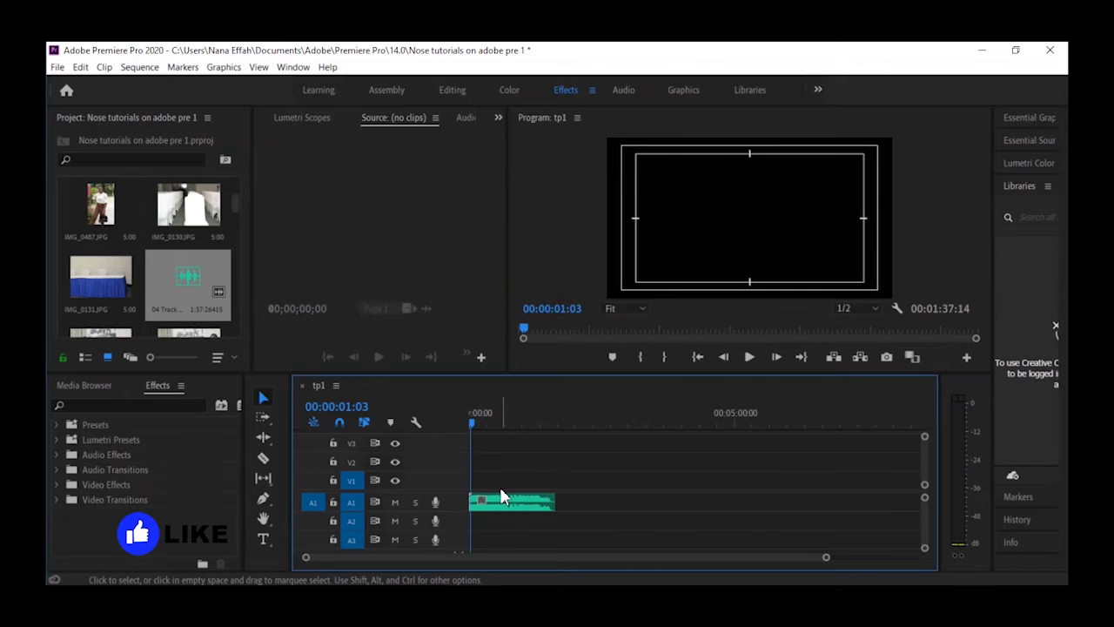
left_click(471, 420)
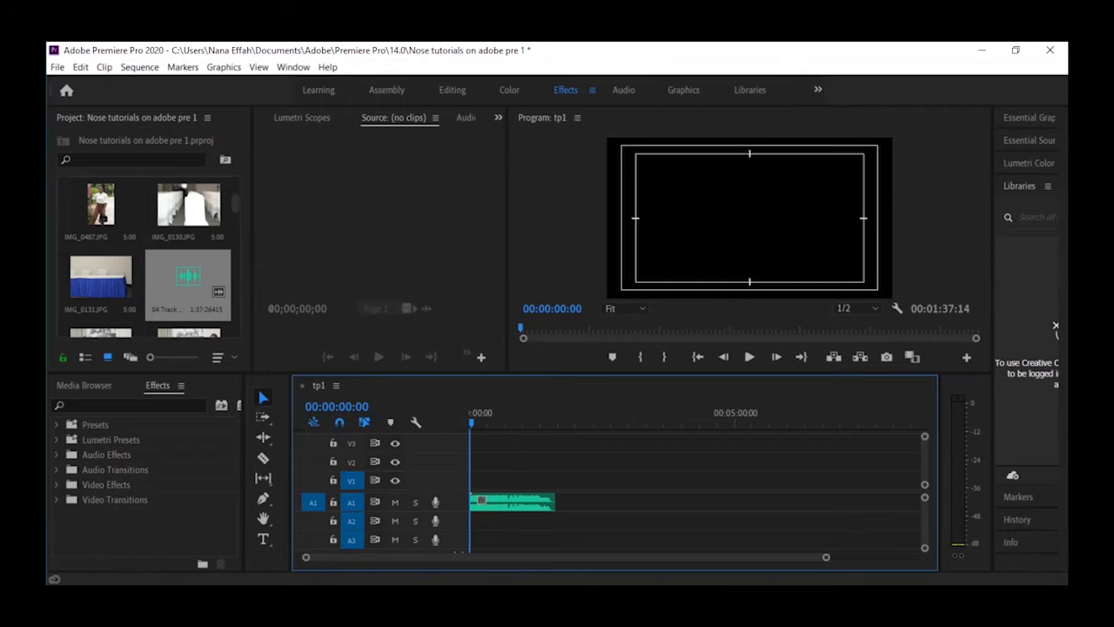
key("alt+Tab")
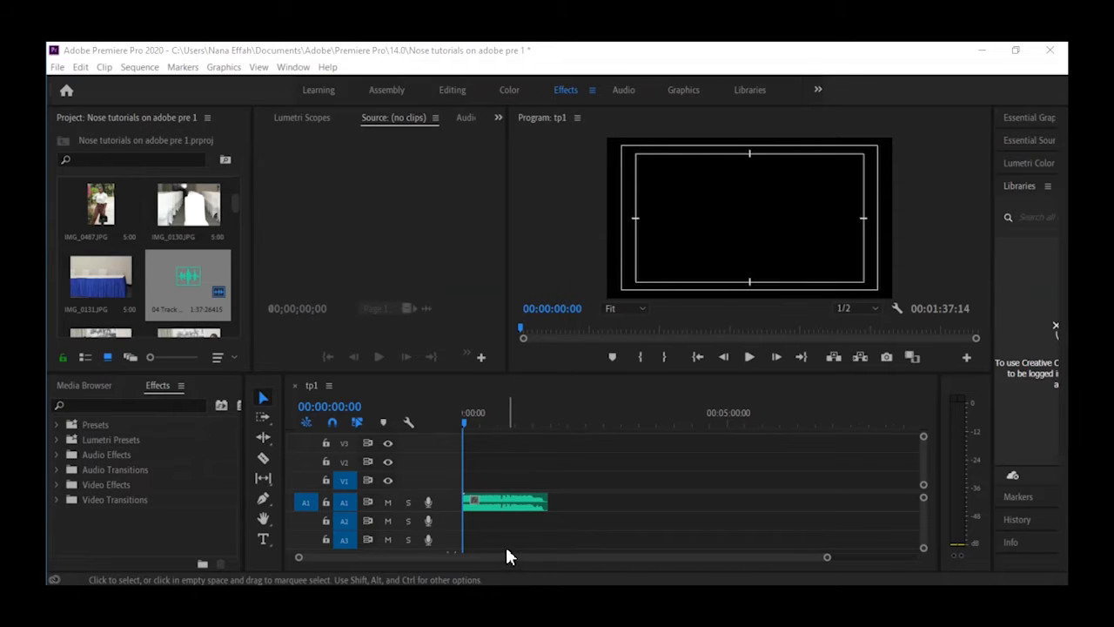
- Make the Timeline panel slightly taller and place IMG_0130 at the start of video track V1
mouse_move(532, 373)
left_mouse_down()
mouse_move(537, 306)
mouse_move(529, 365)
left_mouse_up()
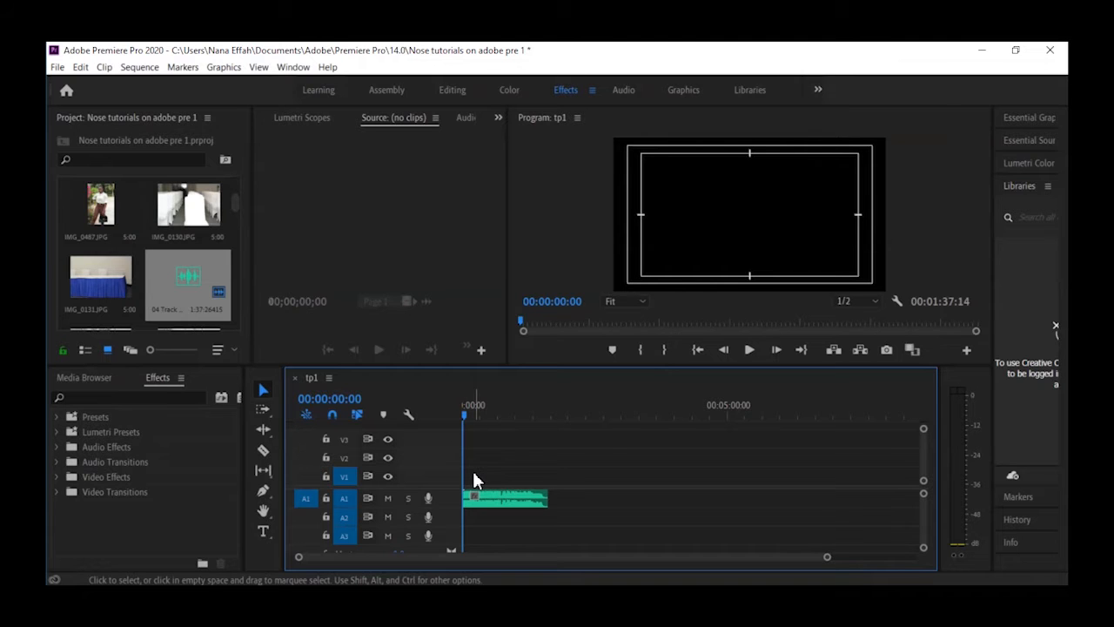
scroll(178, 253, "up", 3)
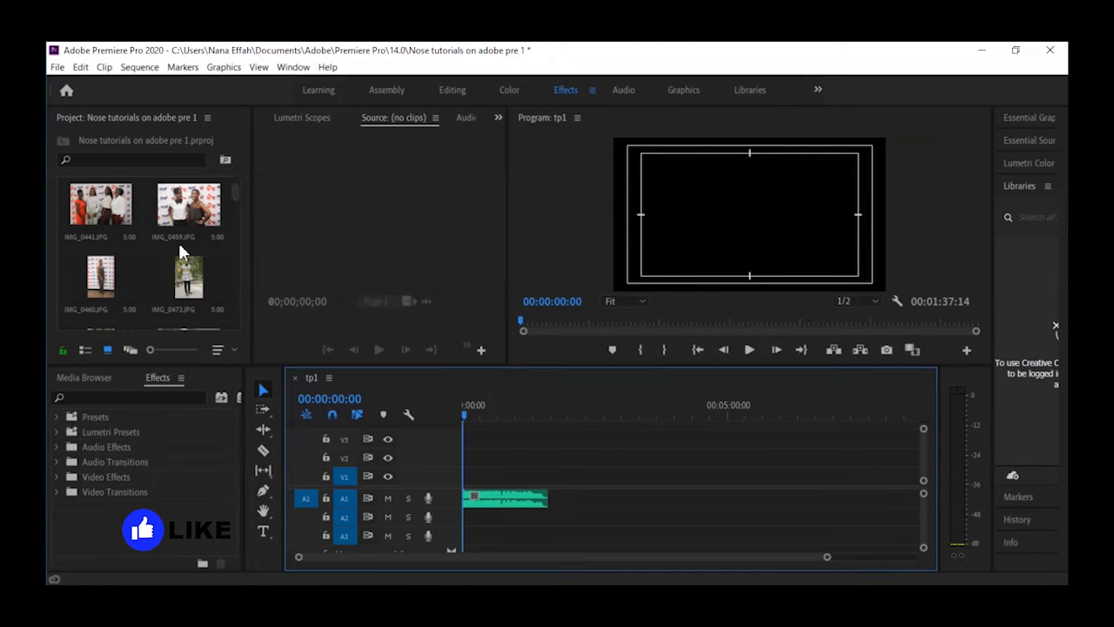
scroll(178, 253, "down", 3)
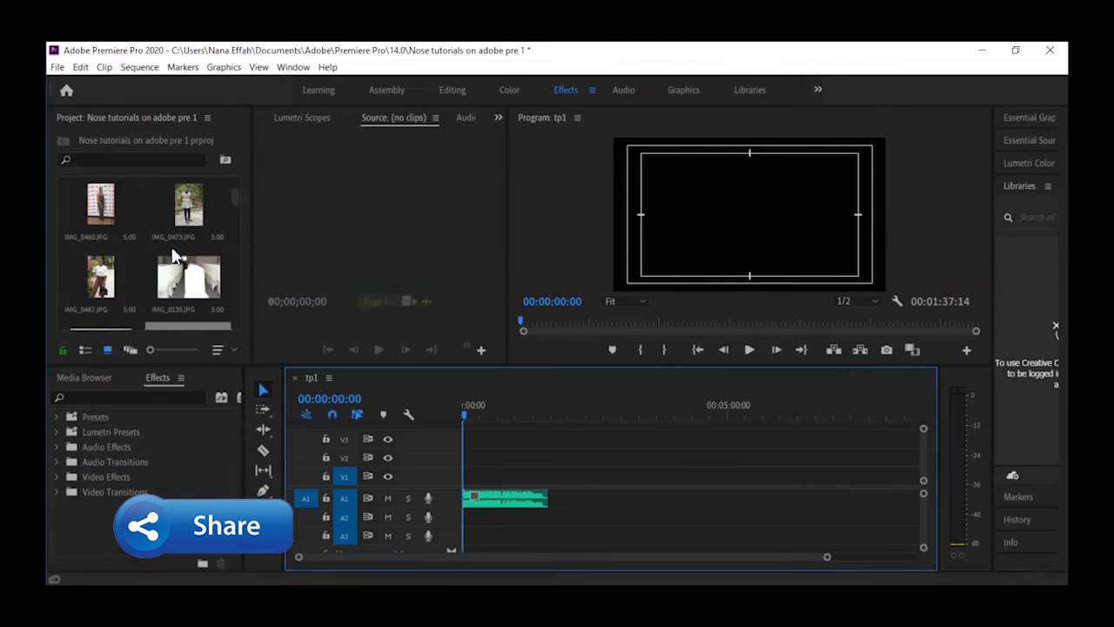
scroll(173, 255, "down", 1)
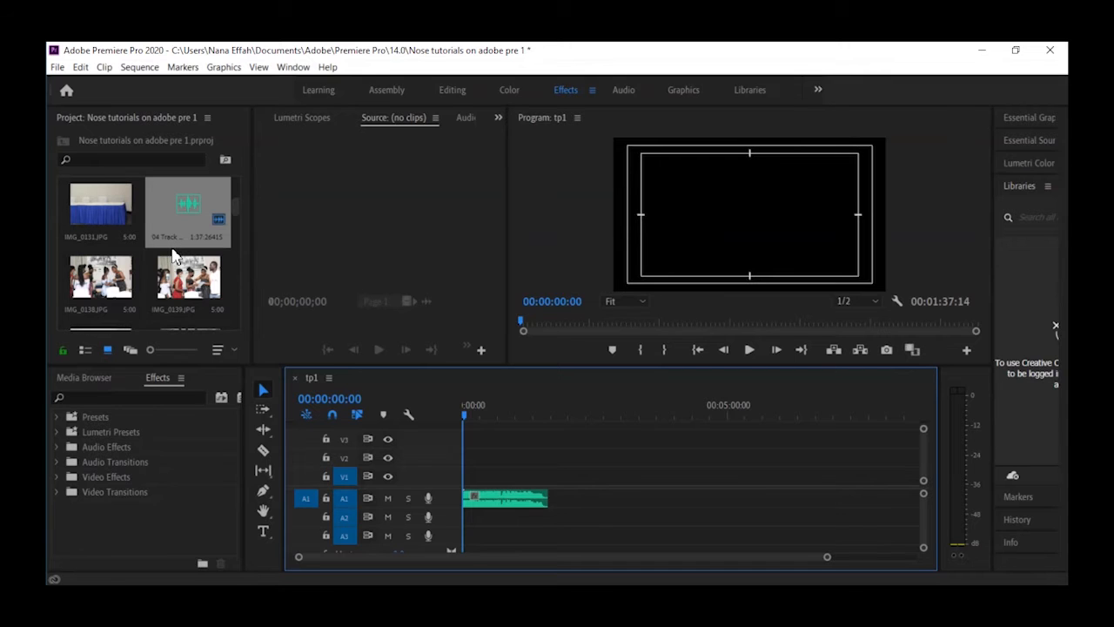
scroll(173, 255, "up", 1)
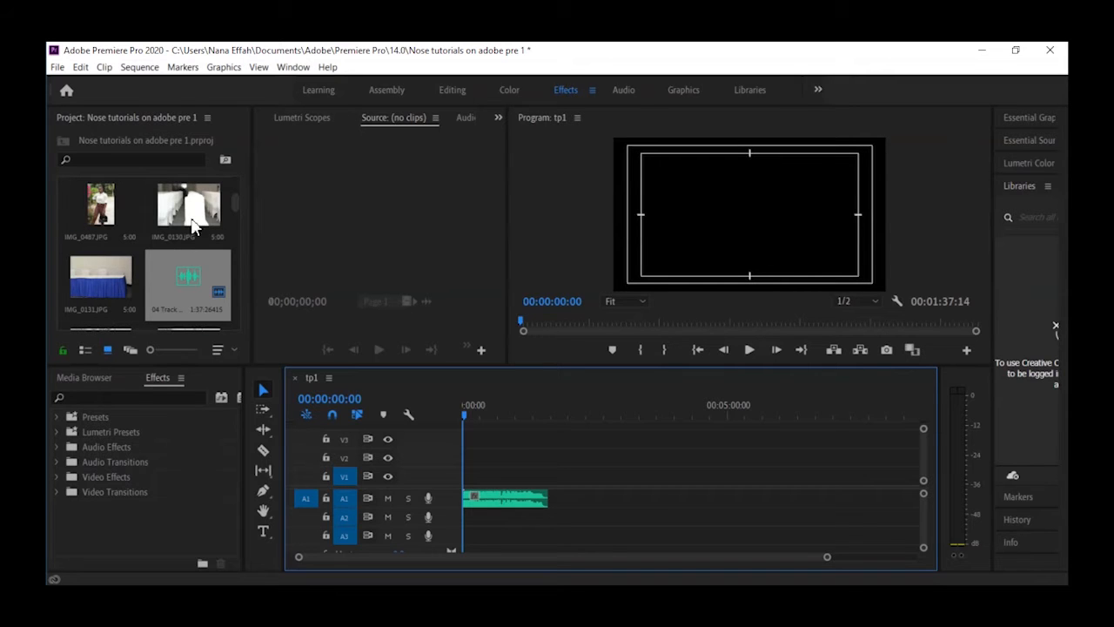
left_click_drag(192, 215, 465, 476)
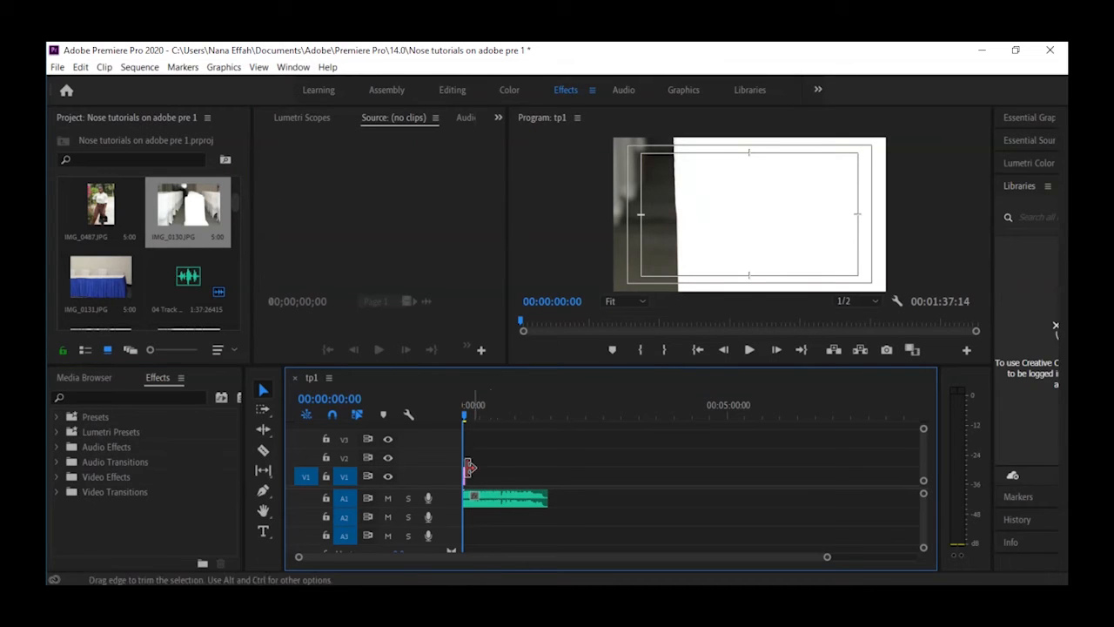
key("=")
key("=")
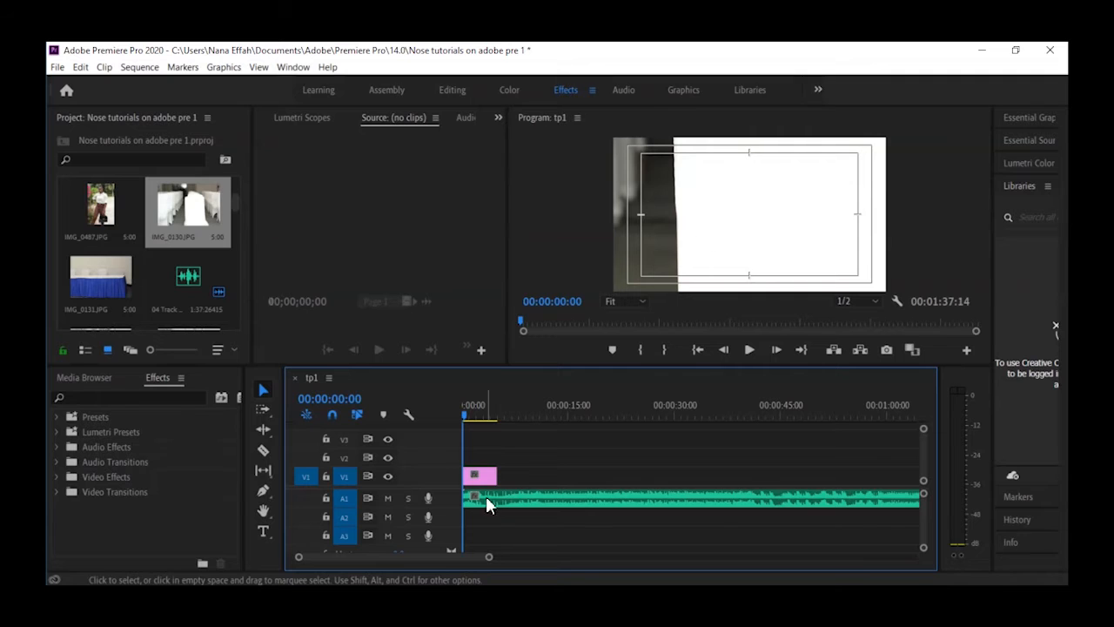
- Open Effect Controls for the IMG_0130 clip, set its Scale to 27 and vertical Position to 275, and preview the framing
left_click(484, 482)
left_click(499, 119)
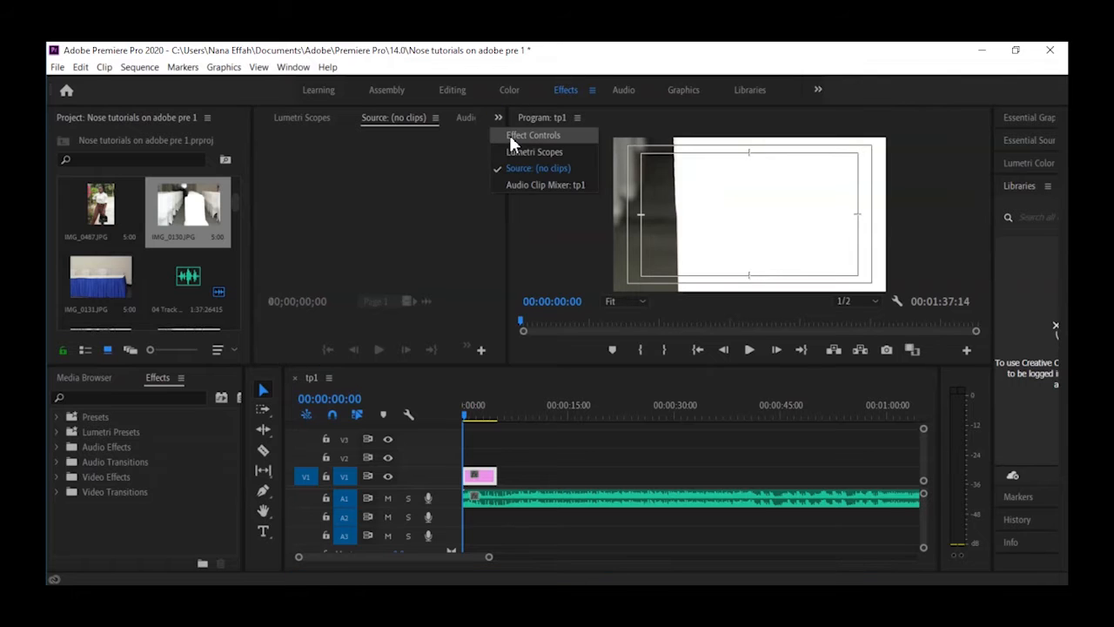
left_click(508, 132)
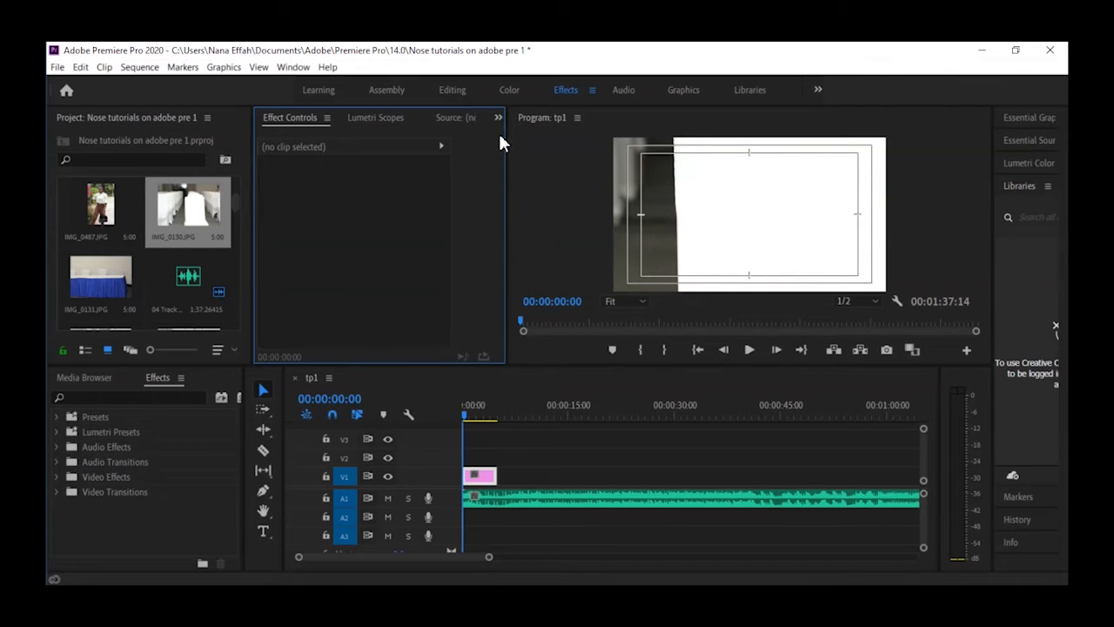
left_click(478, 476)
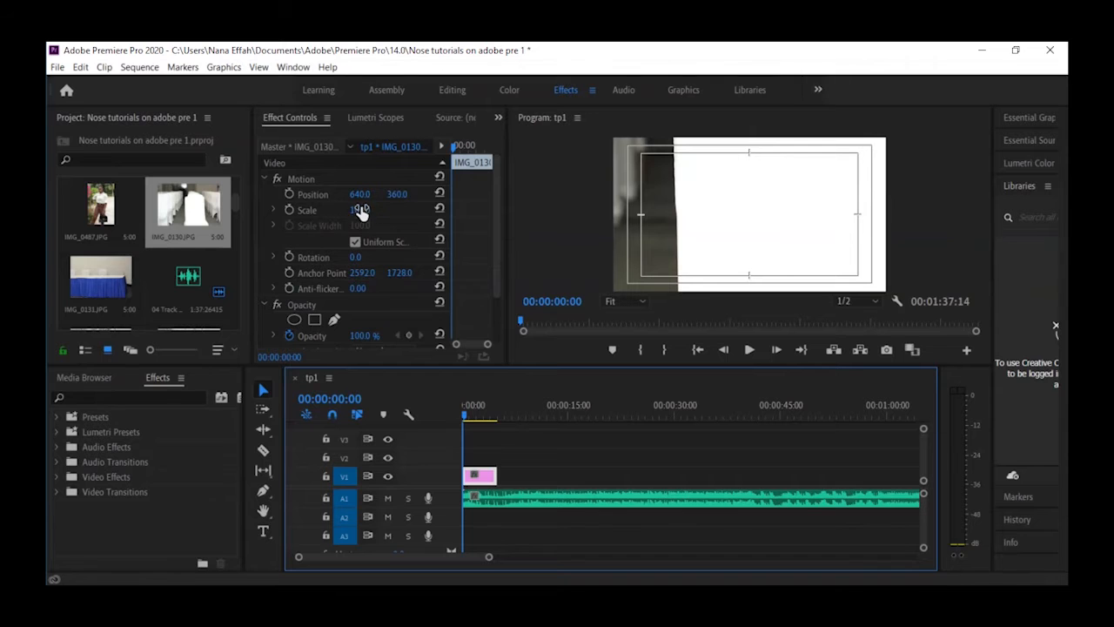
mouse_move(362, 215)
left_mouse_down()
mouse_move(286, 212)
mouse_move(372, 211)
left_mouse_up()
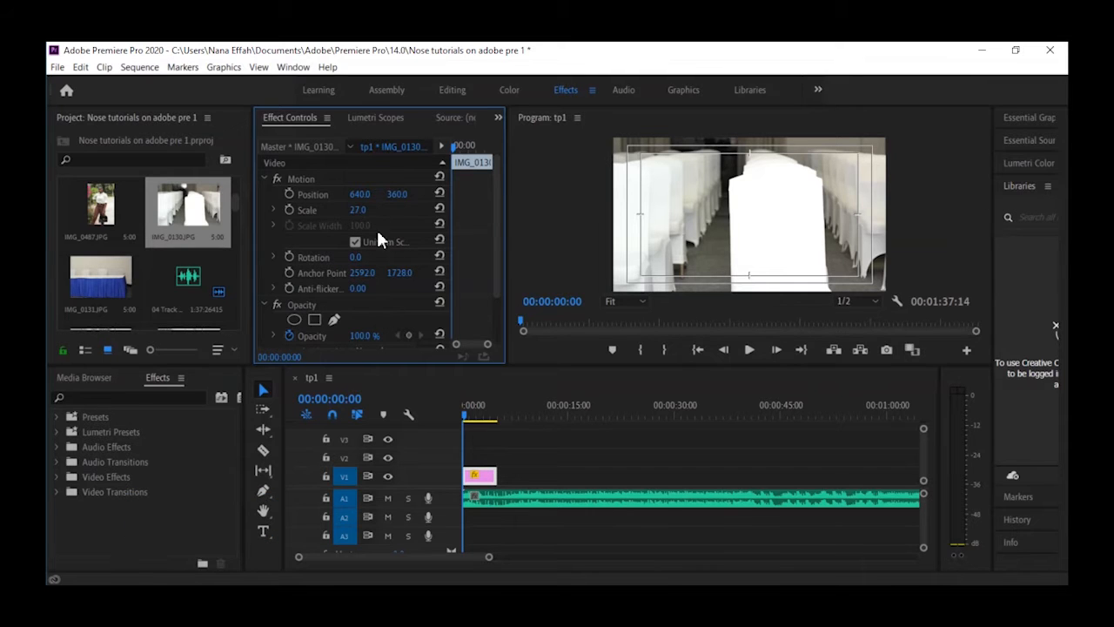
mouse_move(395, 194)
left_mouse_down()
mouse_move(357, 193)
mouse_move(404, 195)
left_mouse_up()
left_click(503, 445)
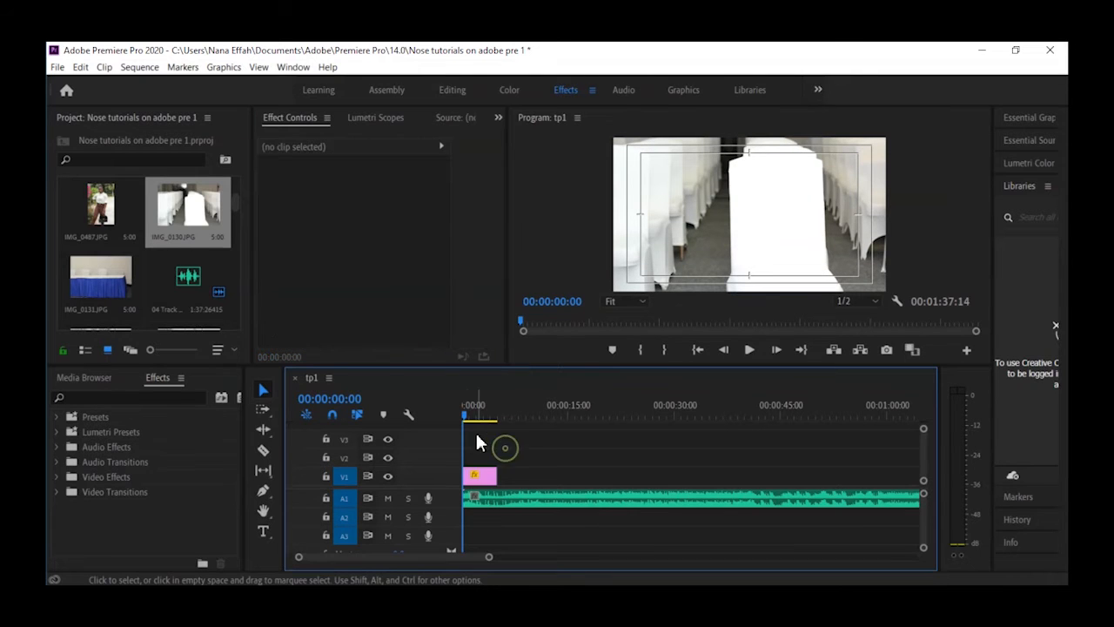
mouse_move(463, 417)
left_mouse_down()
mouse_move(508, 418)
mouse_move(481, 418)
left_mouse_up()
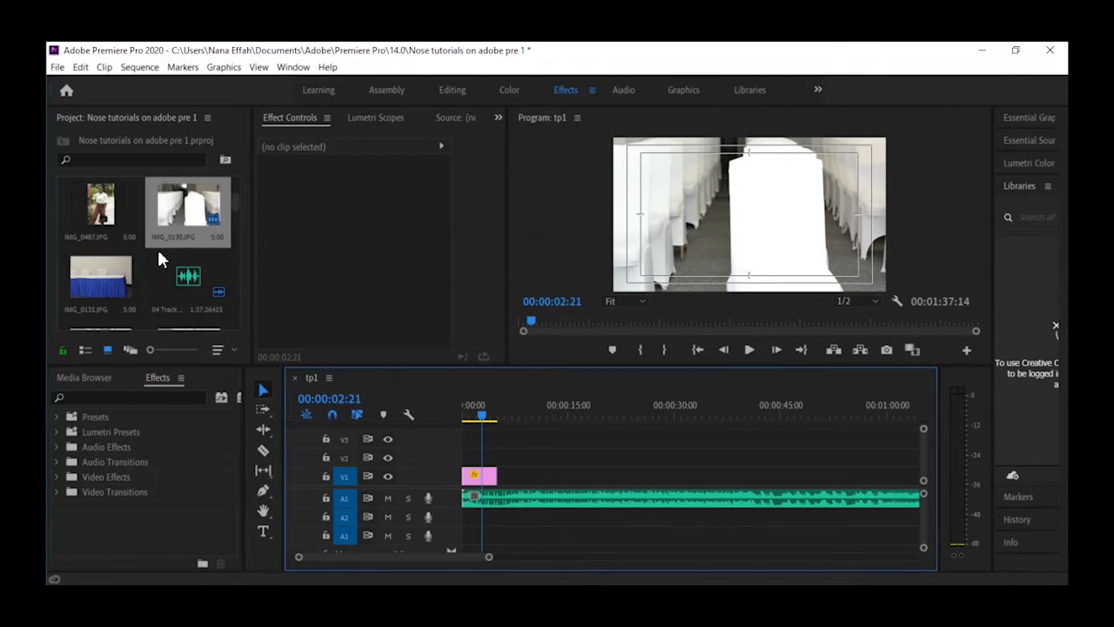
left_click(484, 477)
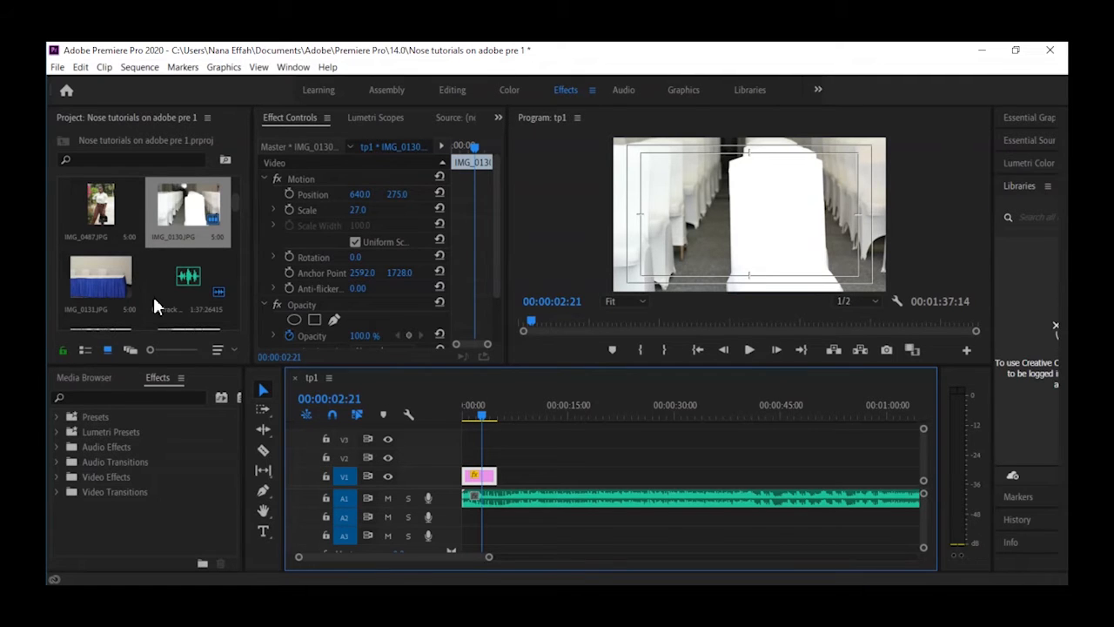
- Place IMG_0131 directly after IMG_0130 on V1 and set its Scale to 27
left_click(119, 290)
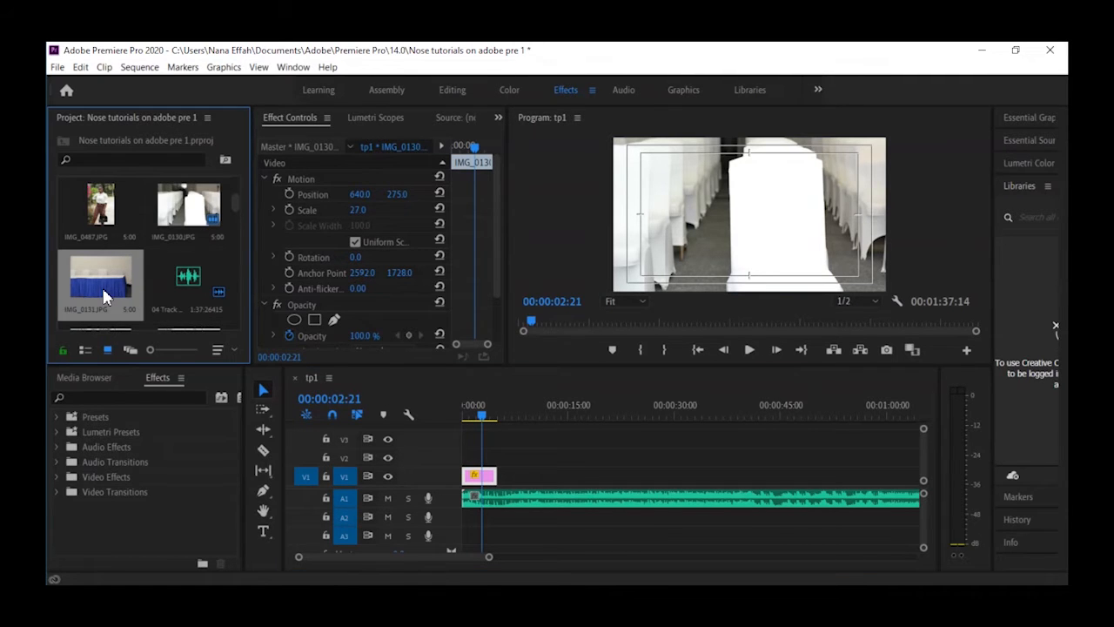
left_click_drag(104, 296, 512, 477)
left_click_drag(503, 421, 509, 416)
left_click(518, 481)
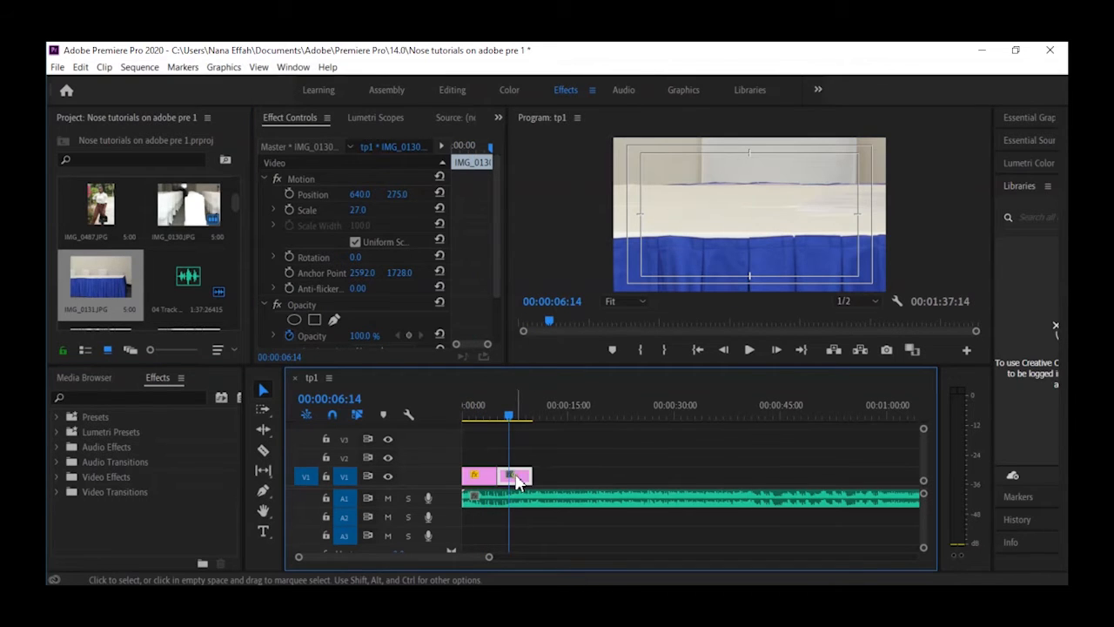
left_click(361, 209)
type("2")
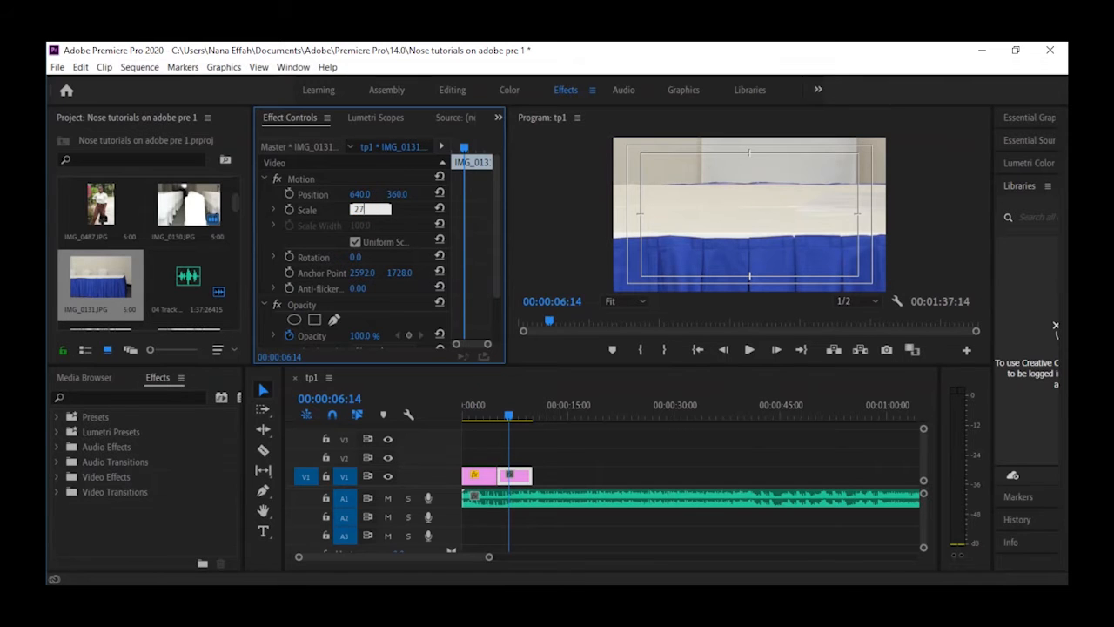
key("Return")
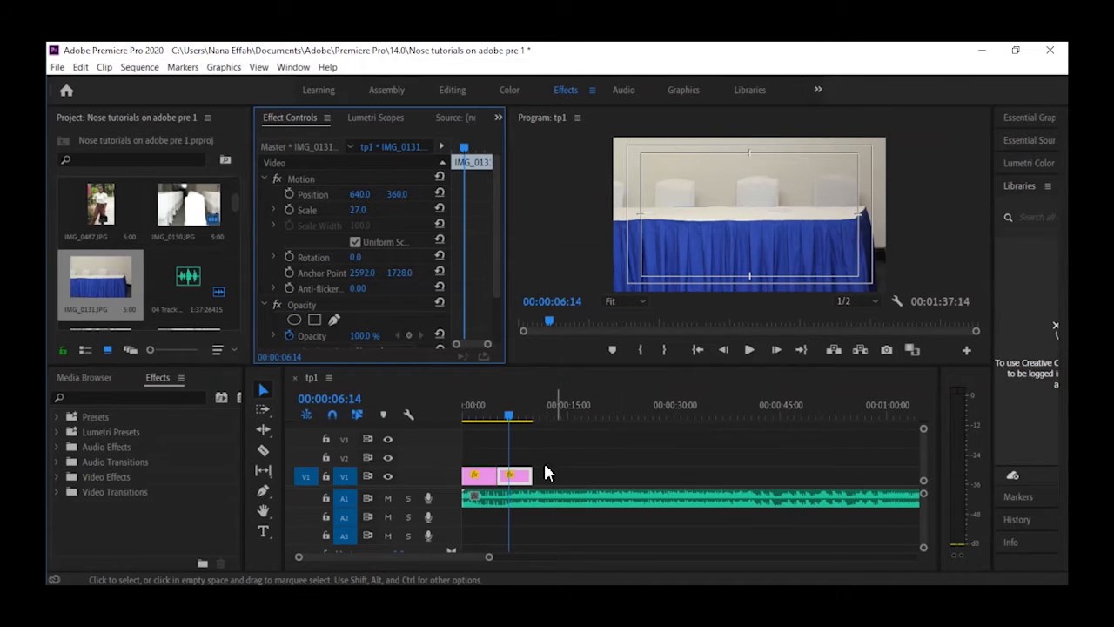
- Reduce the Scale of the IMG_0131 clip to 22 and move the playhead just past its end
mouse_move(361, 210)
left_mouse_down()
mouse_move(349, 211)
mouse_move(367, 210)
left_mouse_up()
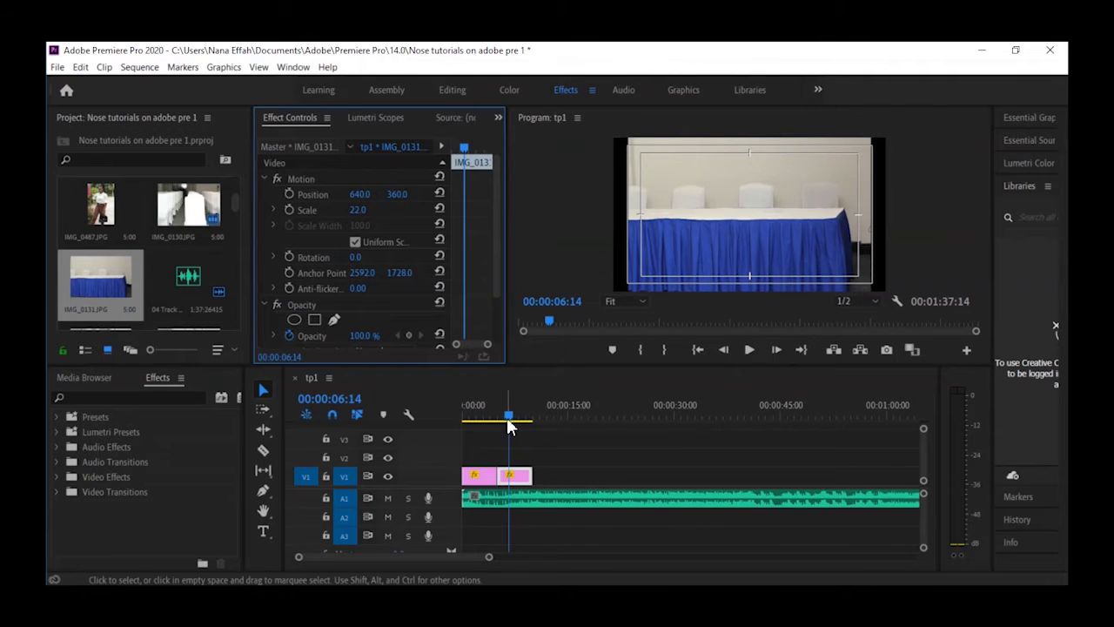
left_click_drag(511, 417, 537, 411)
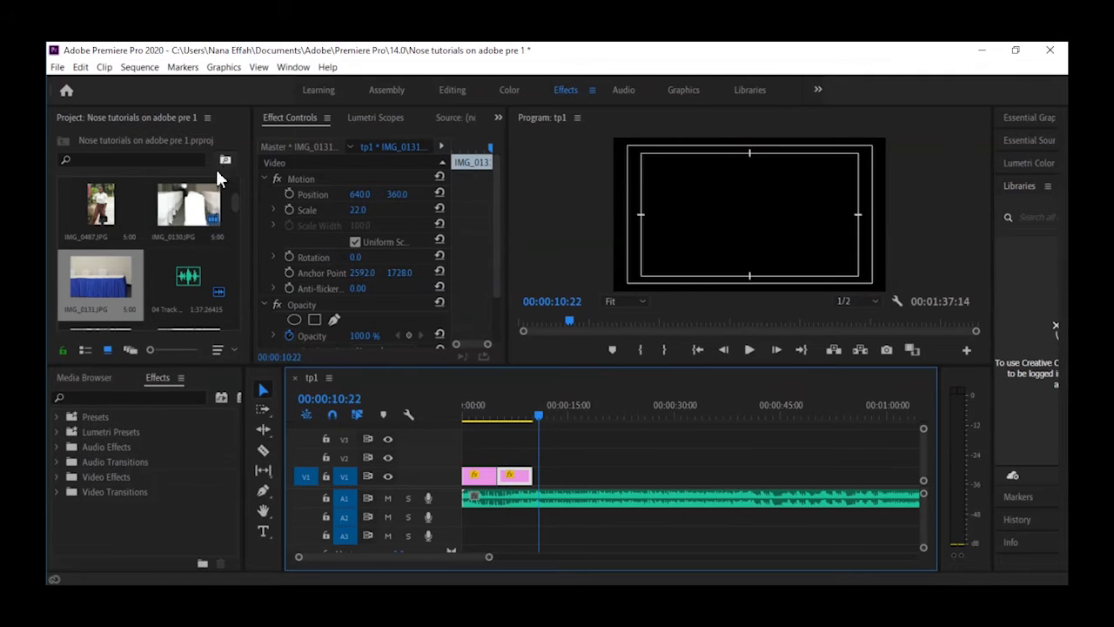
- Place IMG_0139 directly after IMG_0131 on video track V1, followed by IMG_0138
scroll(163, 224, "up", 3)
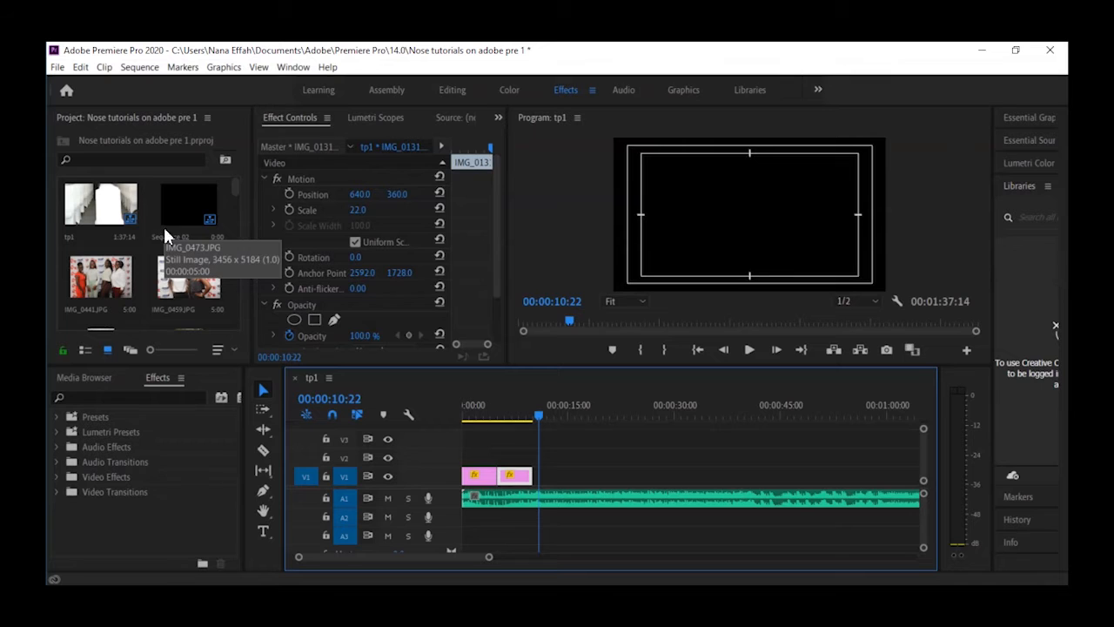
scroll(174, 270, "down", 3)
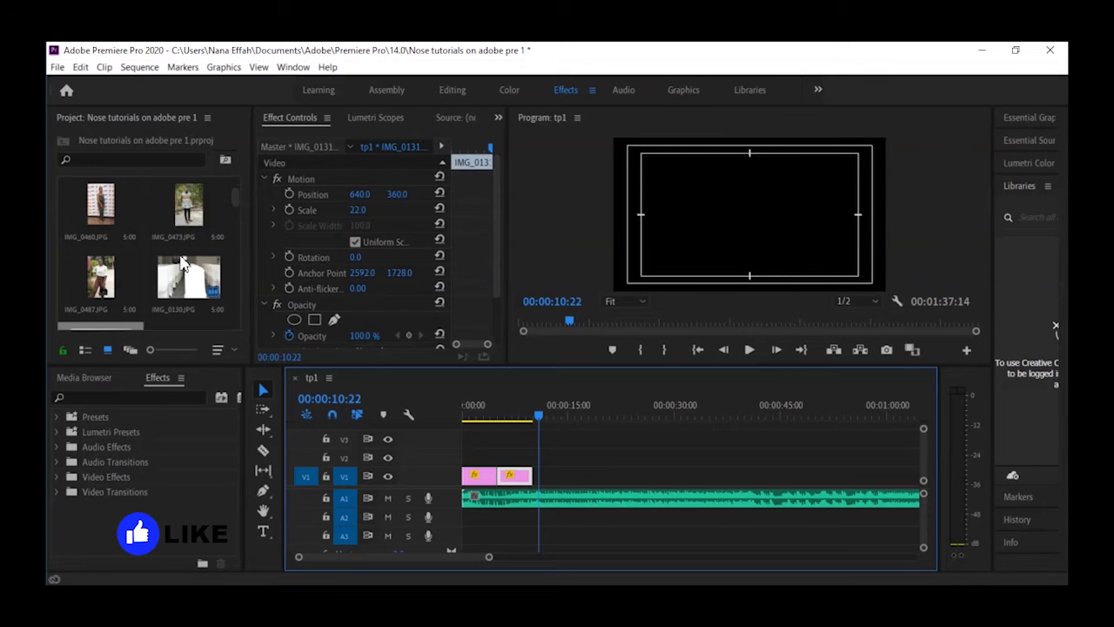
scroll(179, 252, "down", 5)
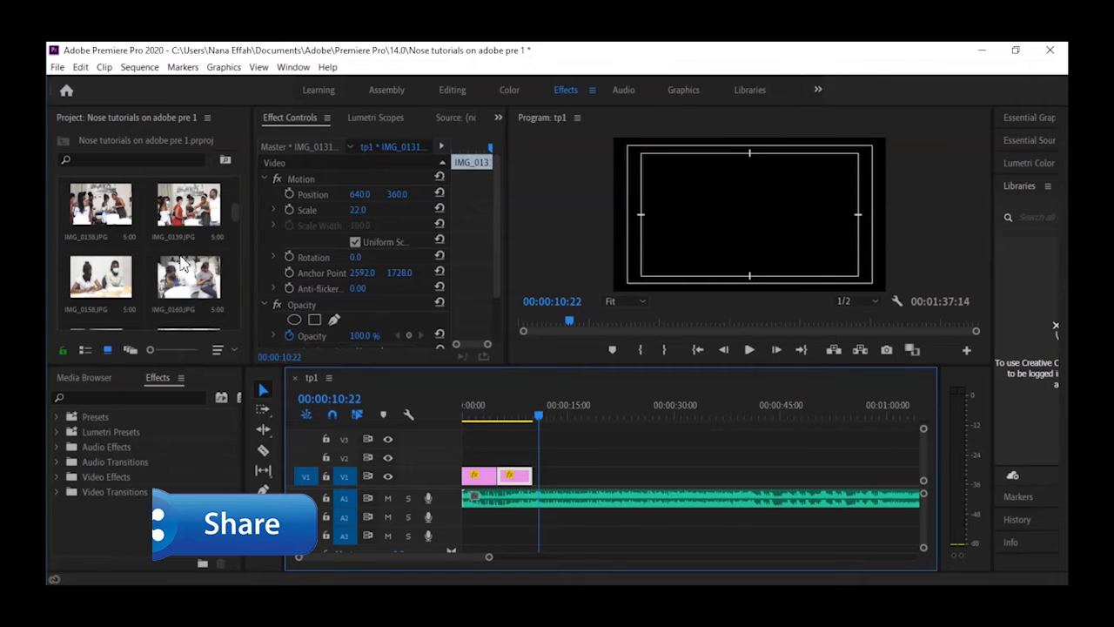
left_click(192, 205)
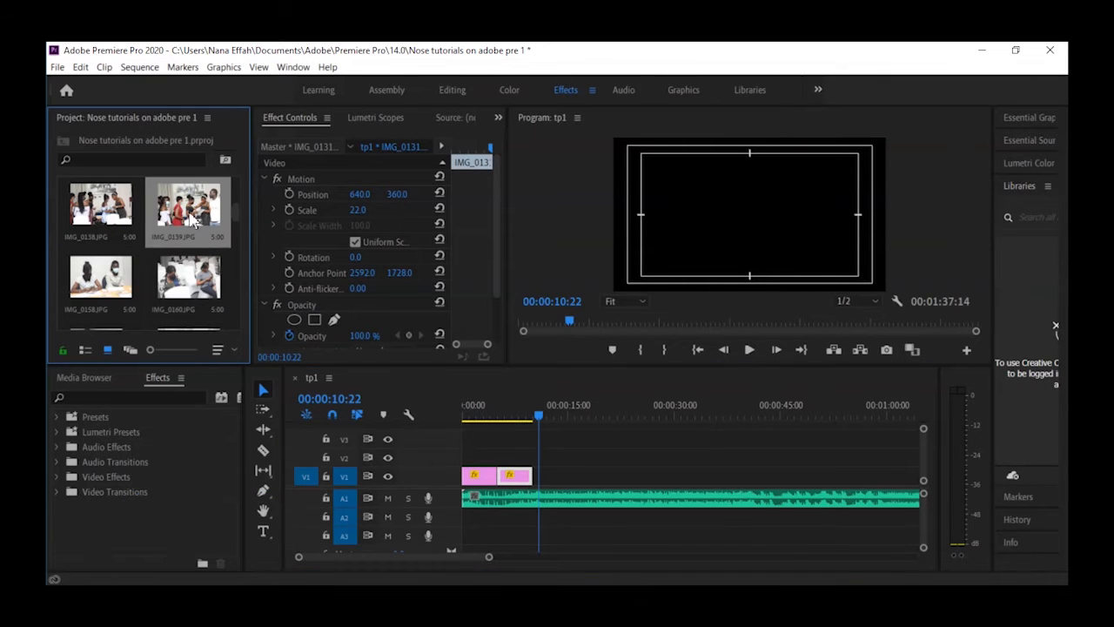
left_click_drag(209, 217, 544, 476)
left_click_drag(100, 205, 575, 488)
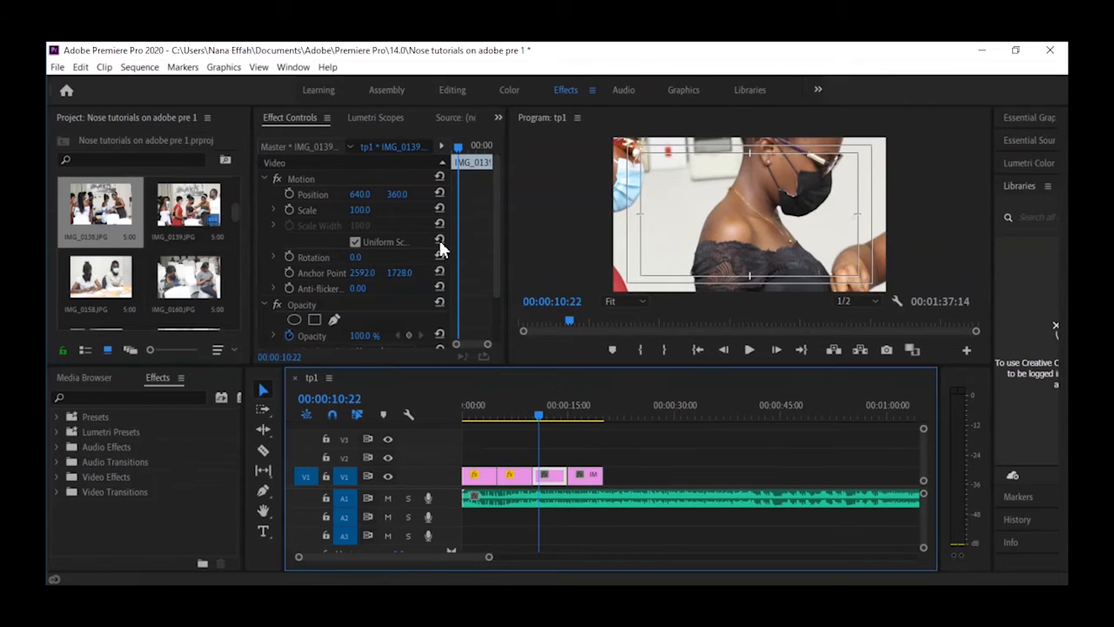
- Set the Scale of both the IMG_0139 and IMG_0138 clips to 27 and preview the IMG_0138 framing
left_click(352, 210)
type("27")
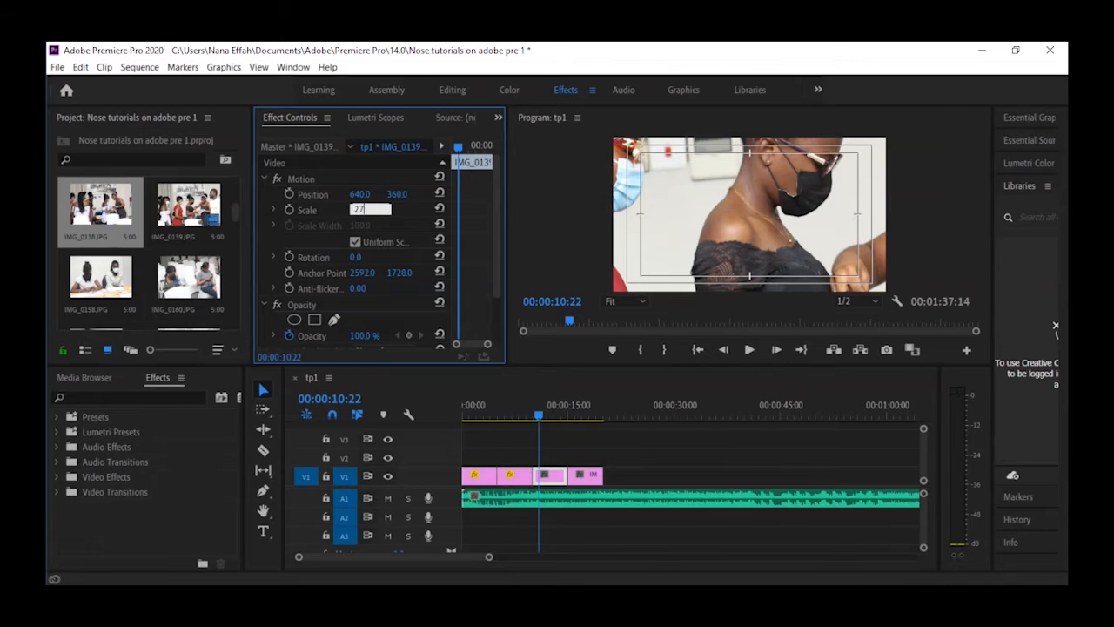
key("Return")
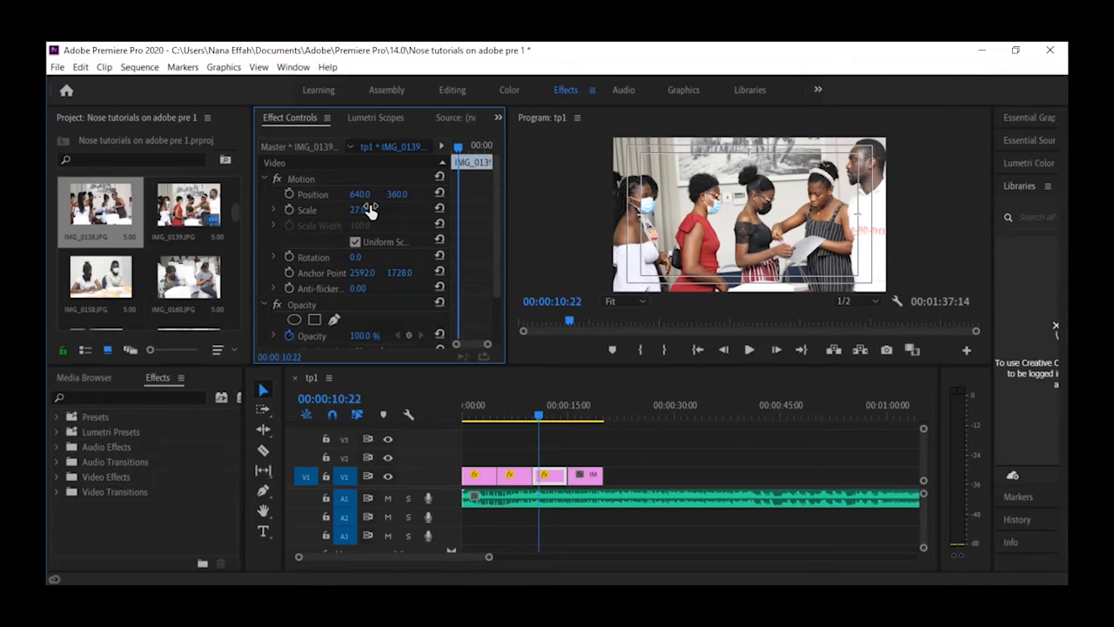
left_click(585, 475)
left_click(359, 210)
type("27")
key("Return")
left_click_drag(581, 422, 588, 424)
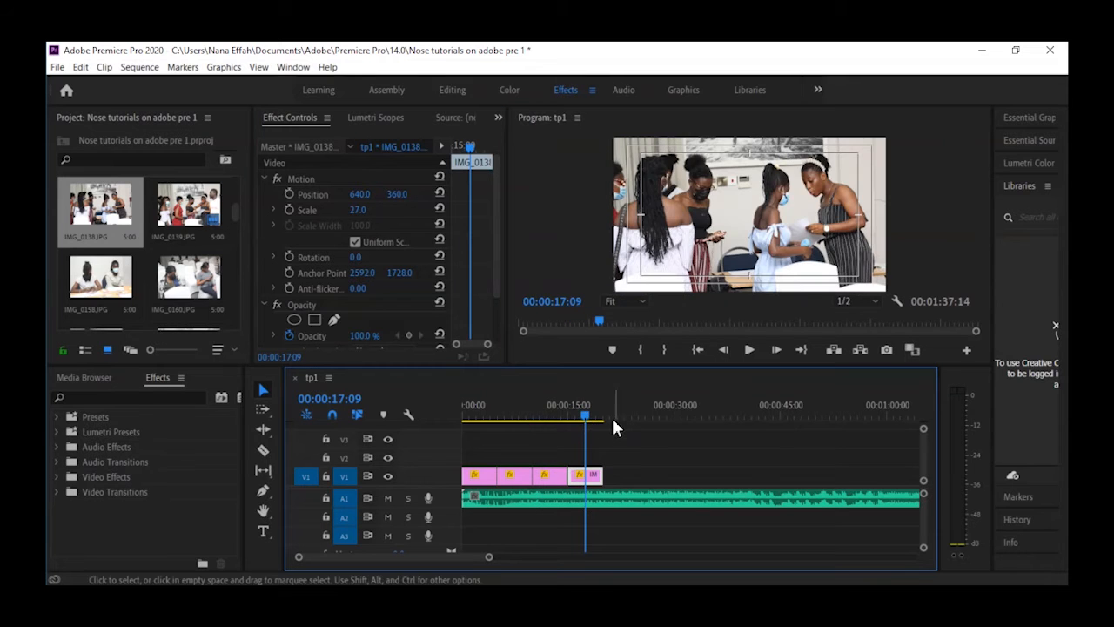
- Place IMG_0165 at 00:00:20:00 directly after IMG_0138 on V1, set its Scale to 27, and preview it
left_click(607, 424)
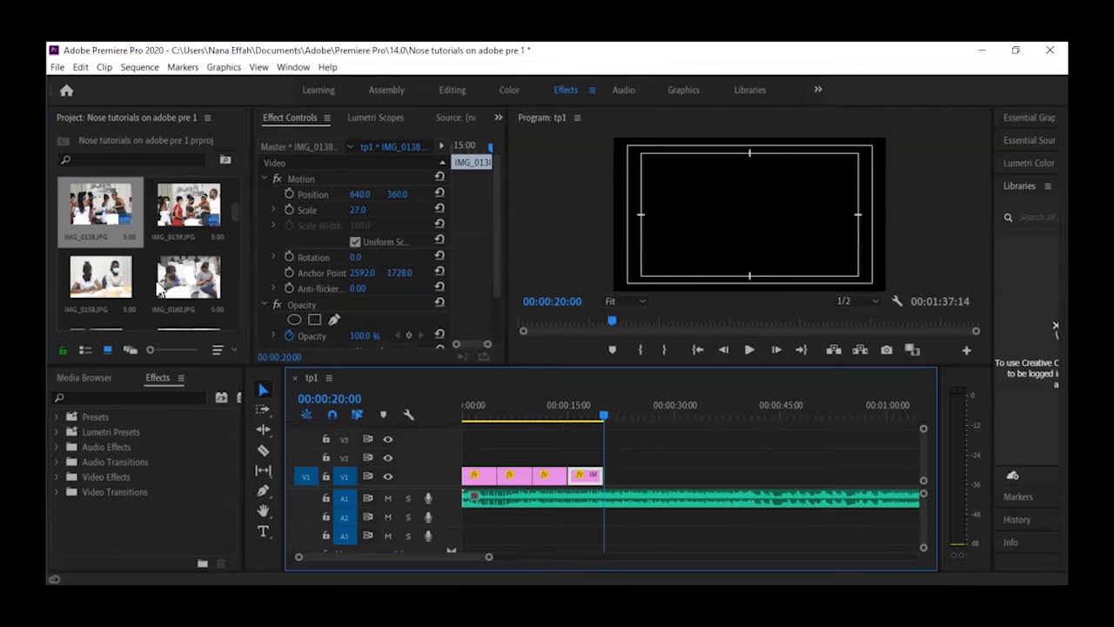
scroll(135, 277, "down", 1)
left_click_drag(214, 280, 629, 485)
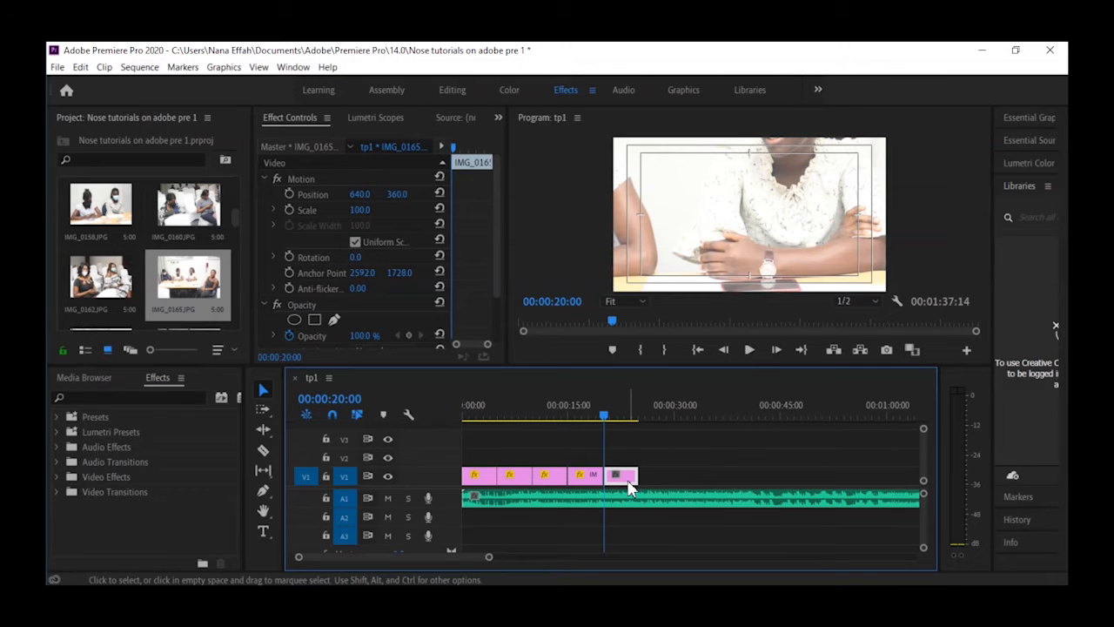
left_click(362, 212)
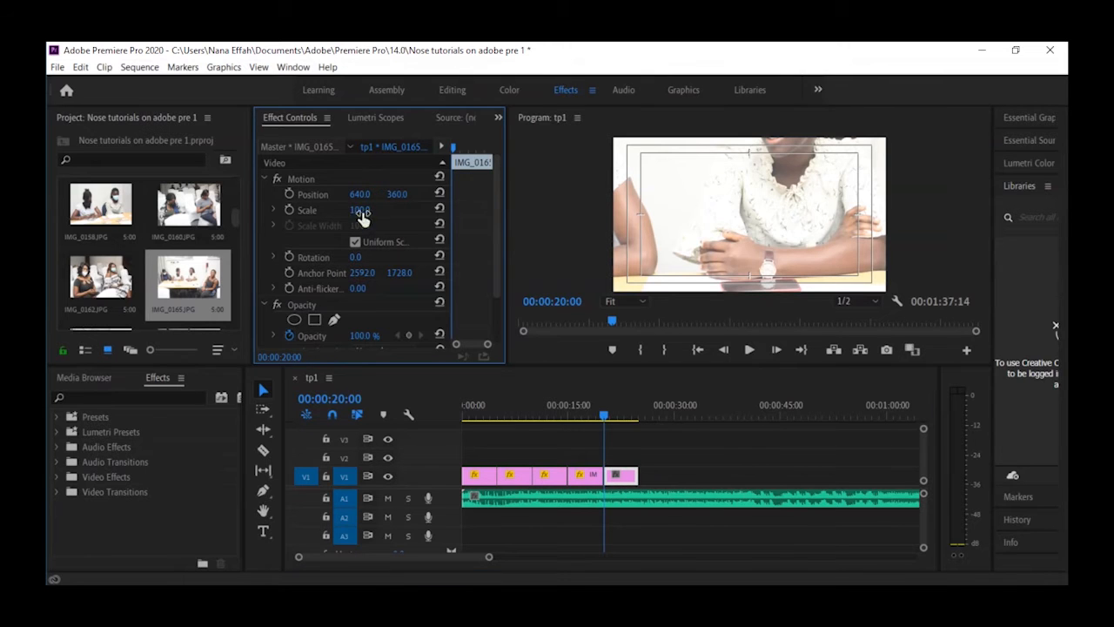
type("27")
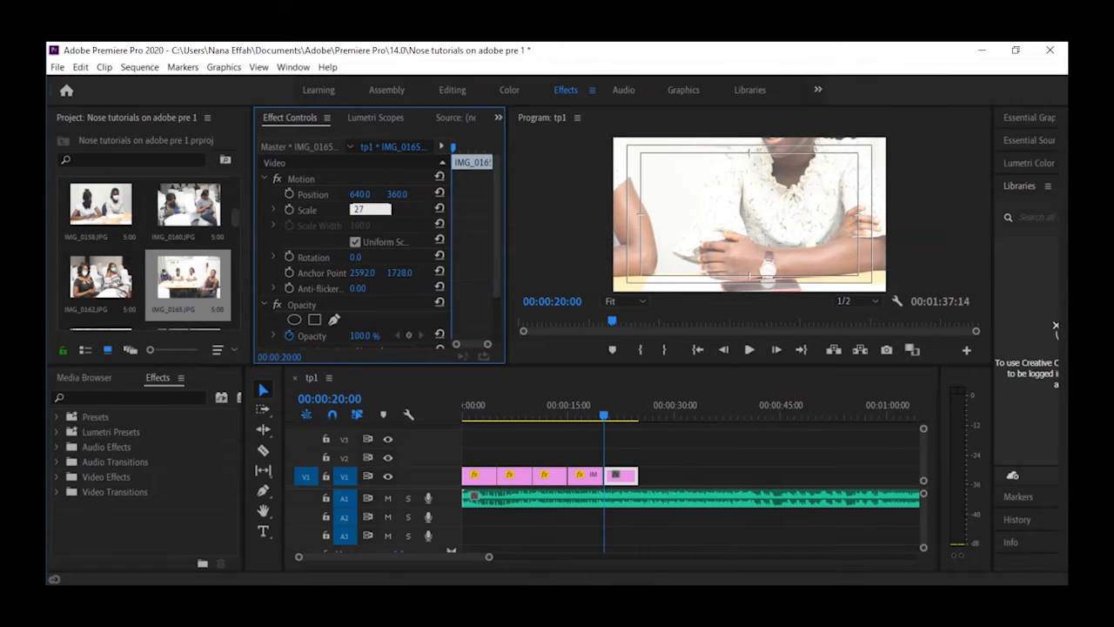
key("Return")
left_click_drag(631, 408, 637, 404)
- Place IMG_0178 directly after IMG_0165 on V1, set its Scale to 27, and preview the framing
scroll(158, 268, "down", 5)
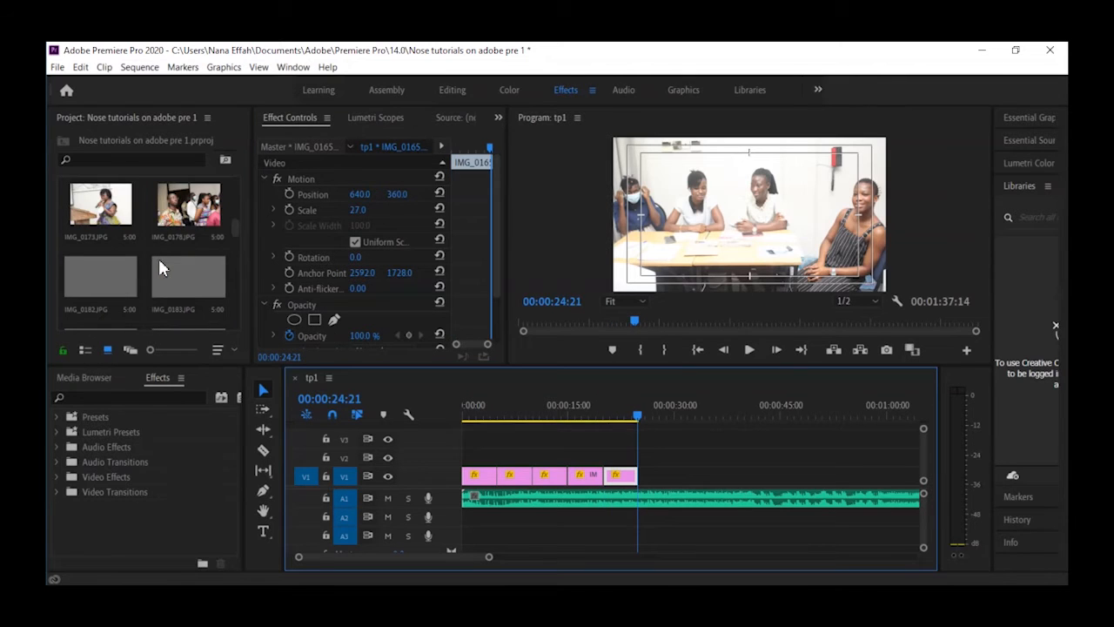
scroll(160, 261, "up", 1)
scroll(160, 261, "down", 1)
left_click(182, 230)
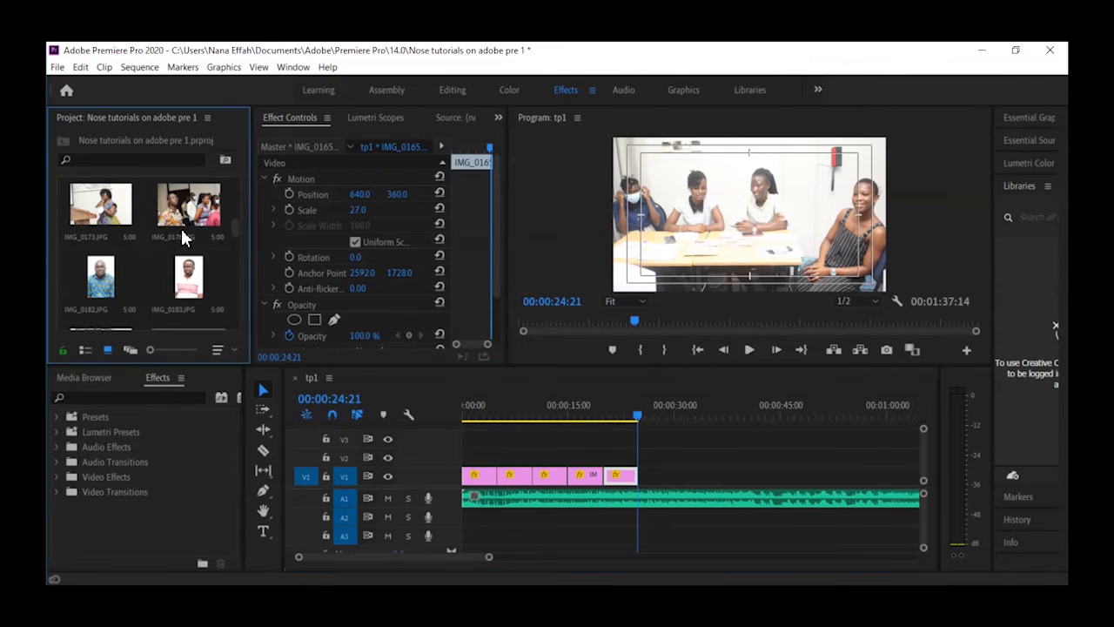
left_click(185, 224)
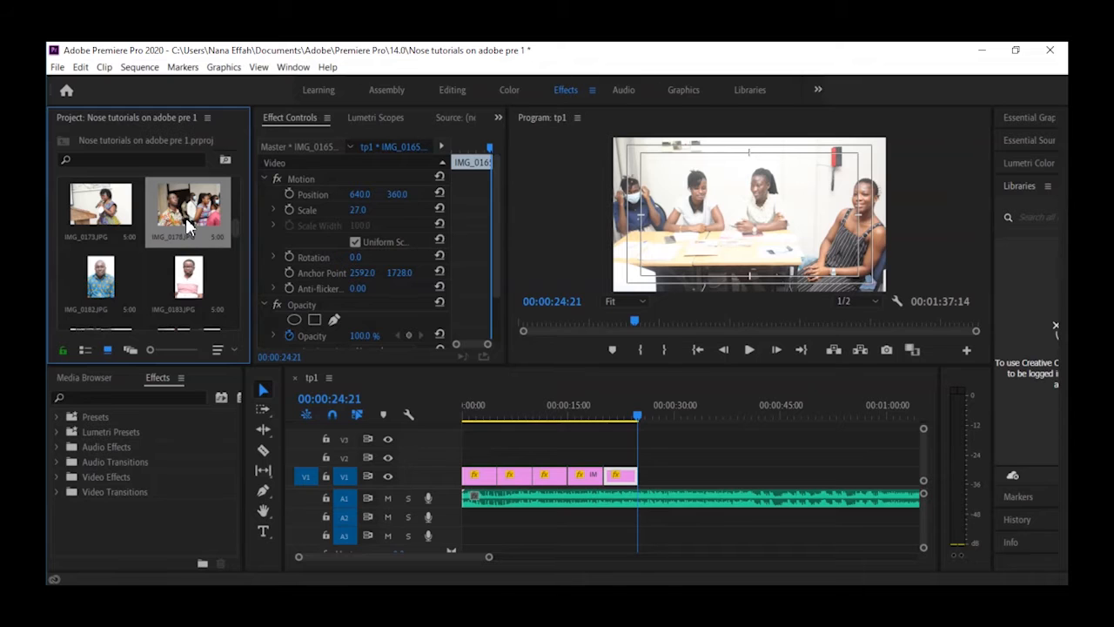
left_click_drag(189, 212, 651, 487)
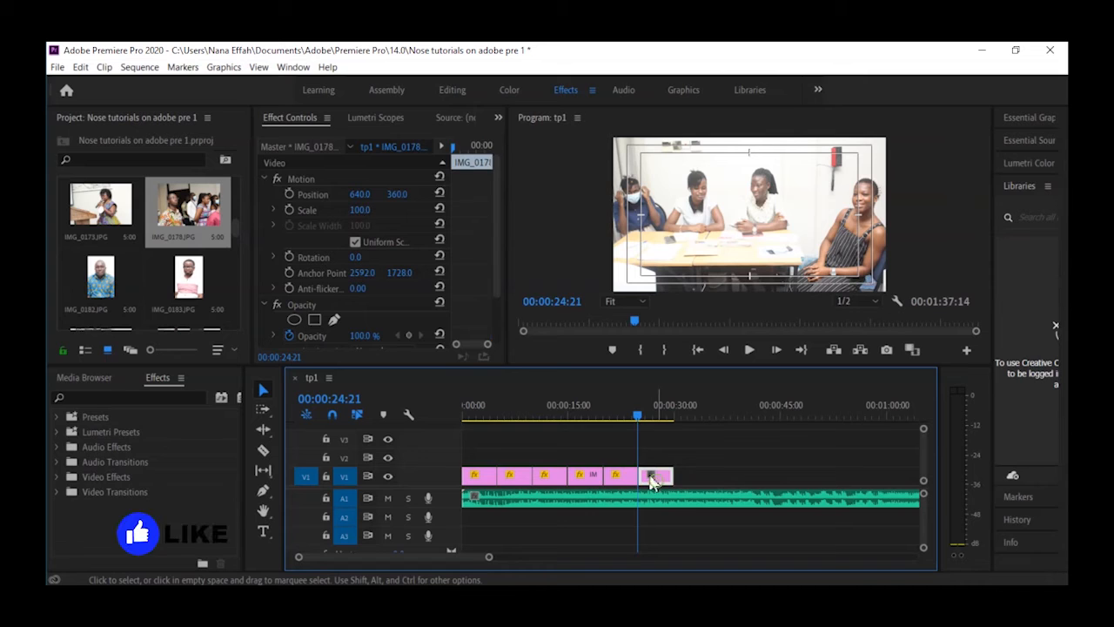
left_click(360, 210)
type("2")
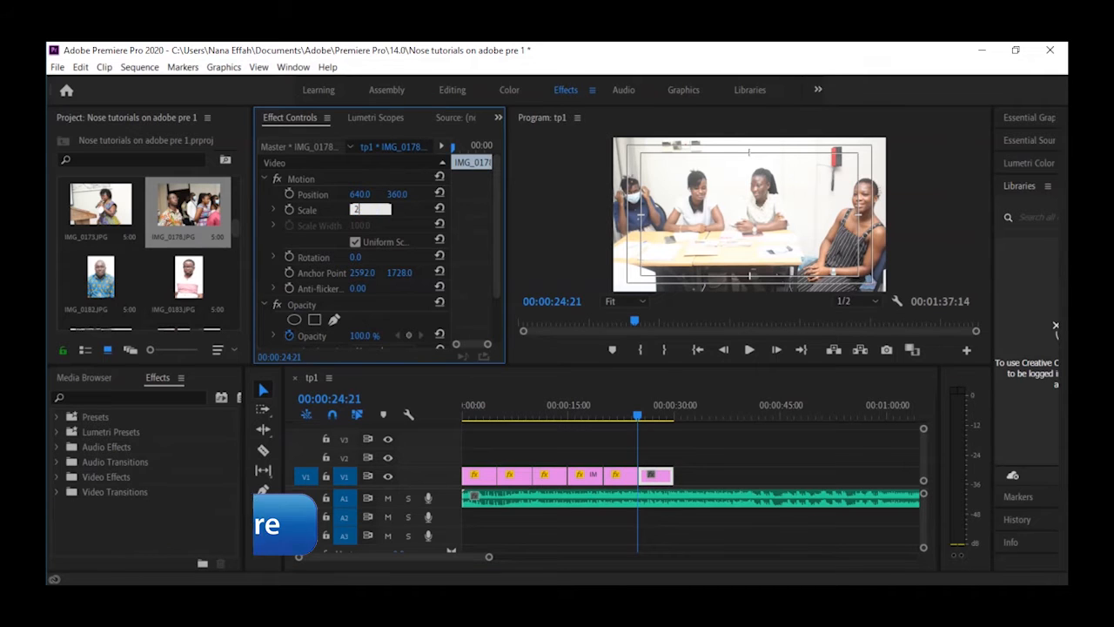
type("7")
key("Return")
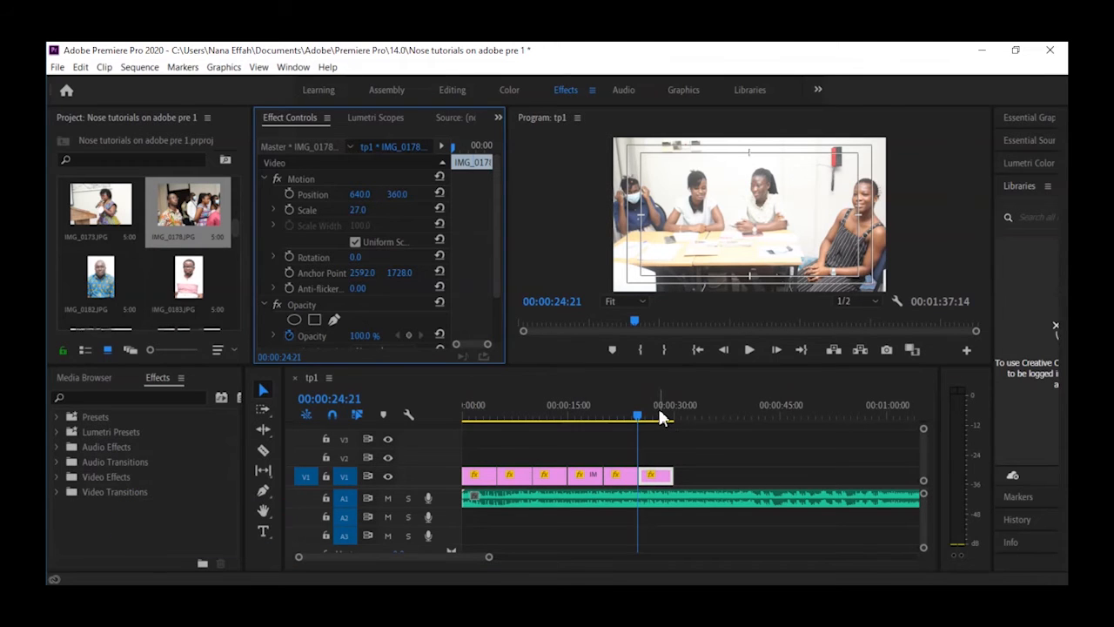
left_click(665, 415)
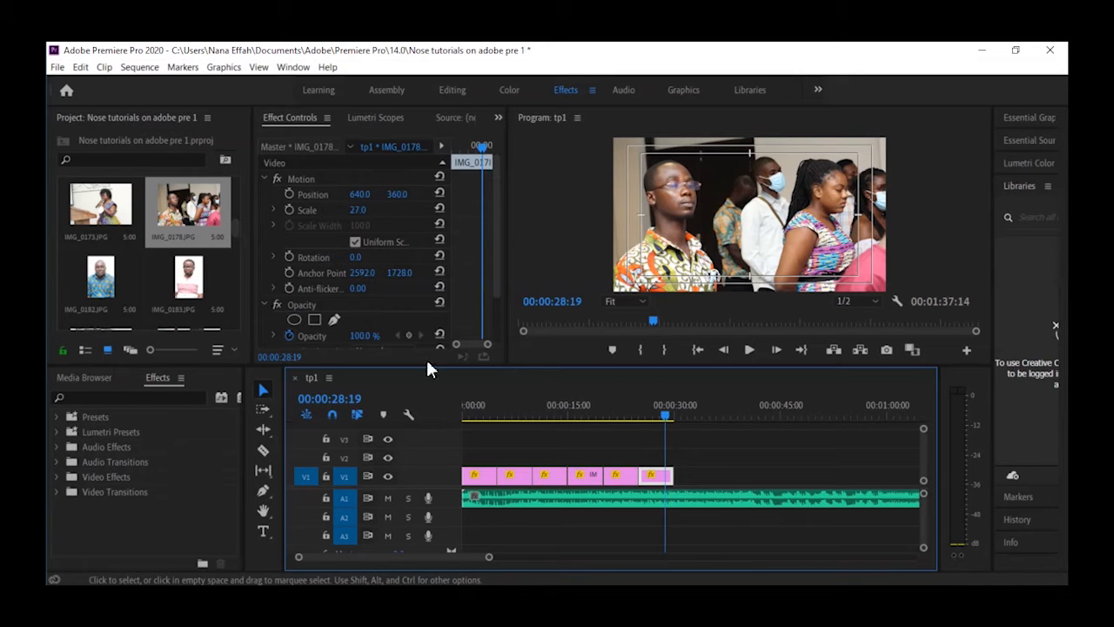
- Place IMG_0195 directly after IMG_0178 on V1, followed by IMG_0186
scroll(210, 283, "down", 2)
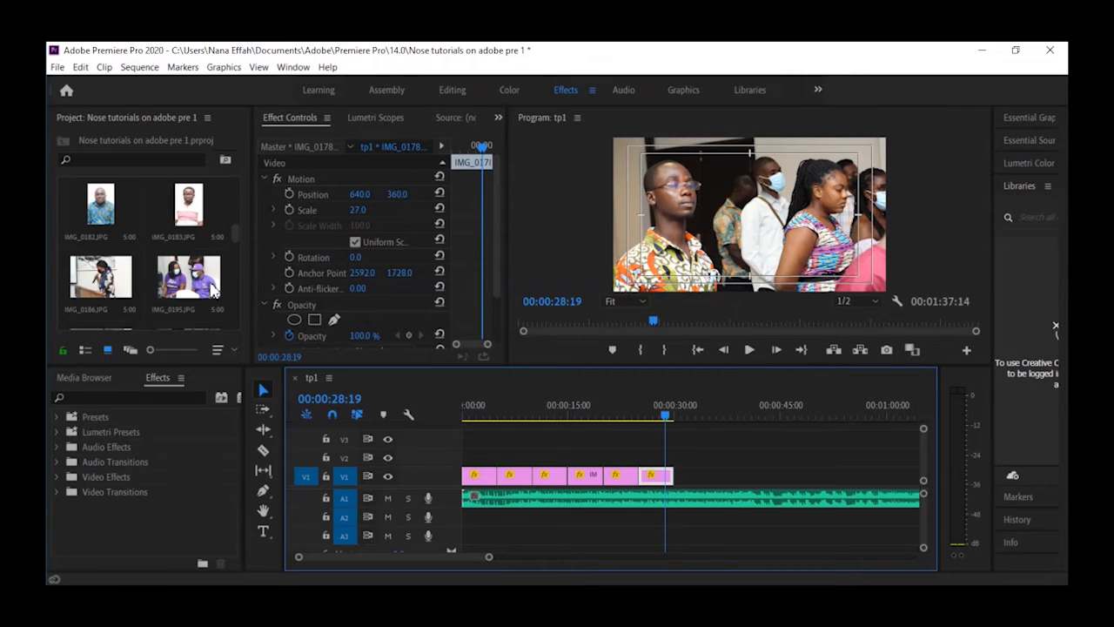
left_click_drag(214, 292, 705, 475)
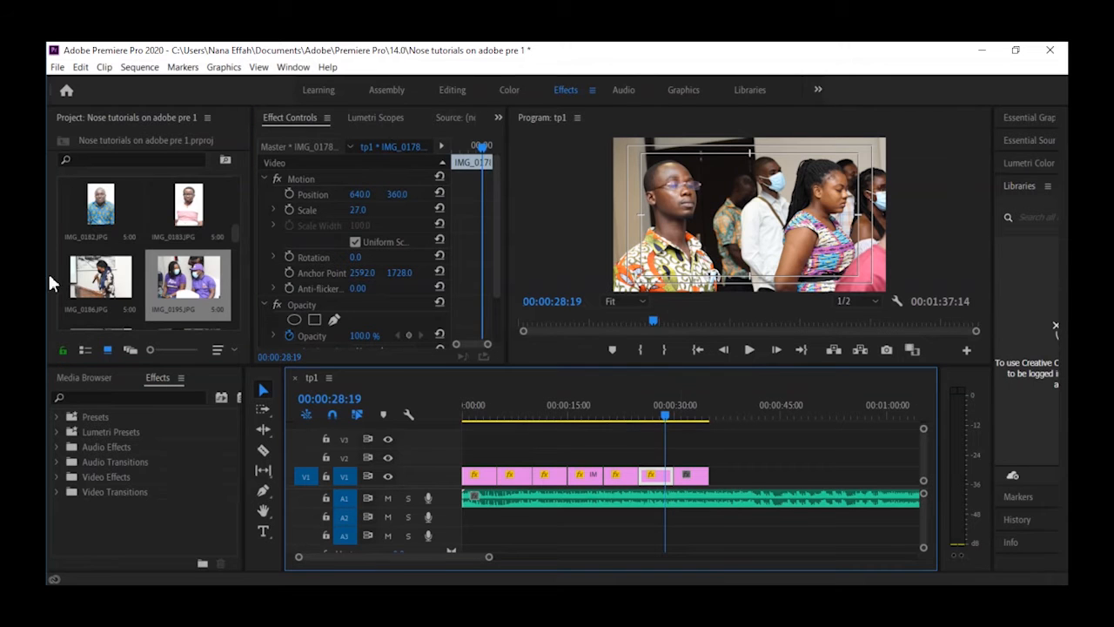
left_click_drag(118, 287, 721, 493)
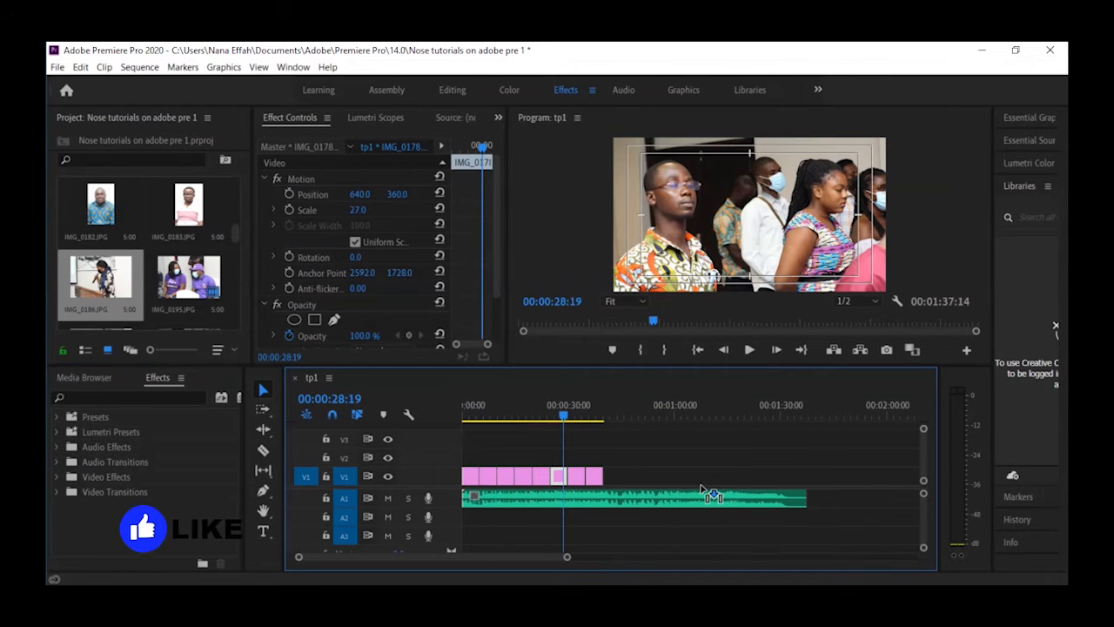
- Set the Scale of both the IMG_0195 and IMG_0186 clips to 27 and preview the end of IMG_0186
left_click(684, 476)
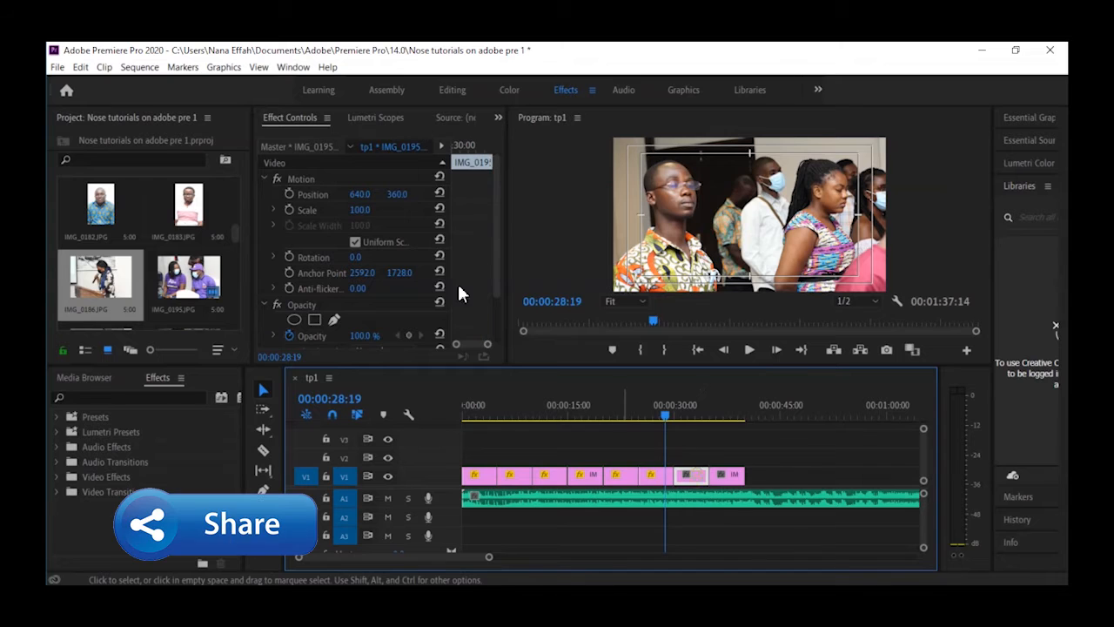
left_click(358, 212)
type("27")
key("Return")
left_click(730, 476)
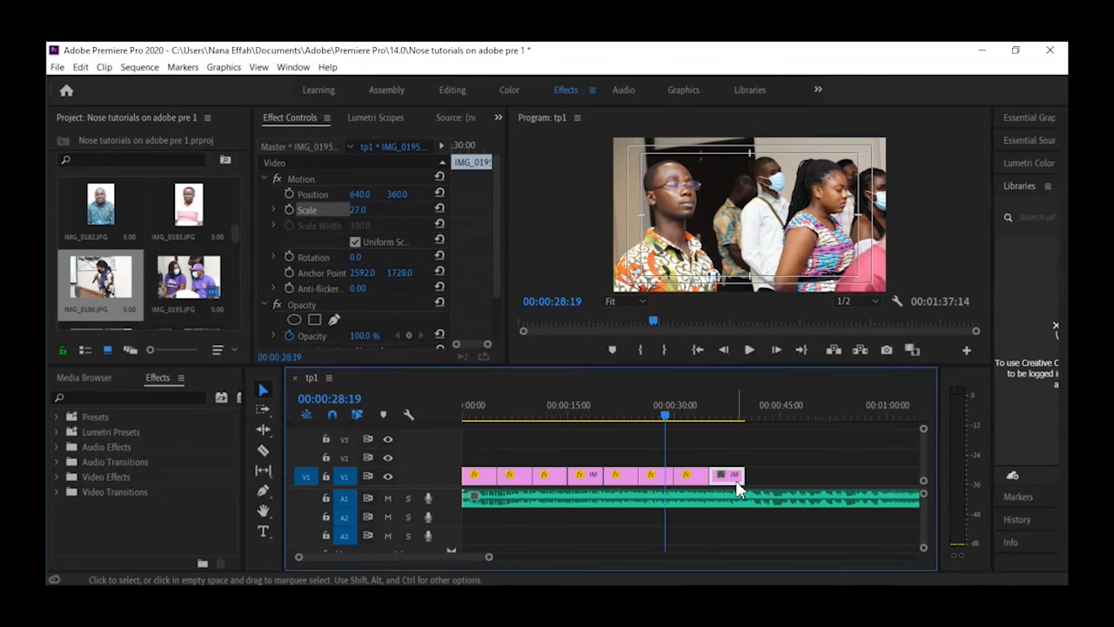
left_click(362, 211)
type("27")
key("Return")
left_click(838, 476)
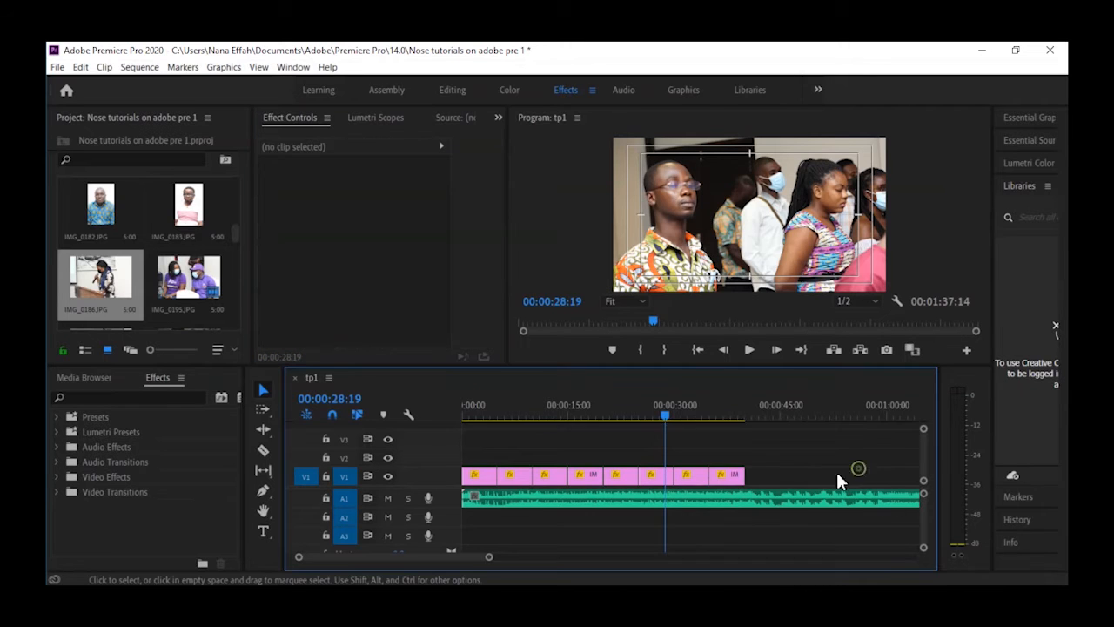
key("minus")
left_click_drag(585, 416, 601, 418)
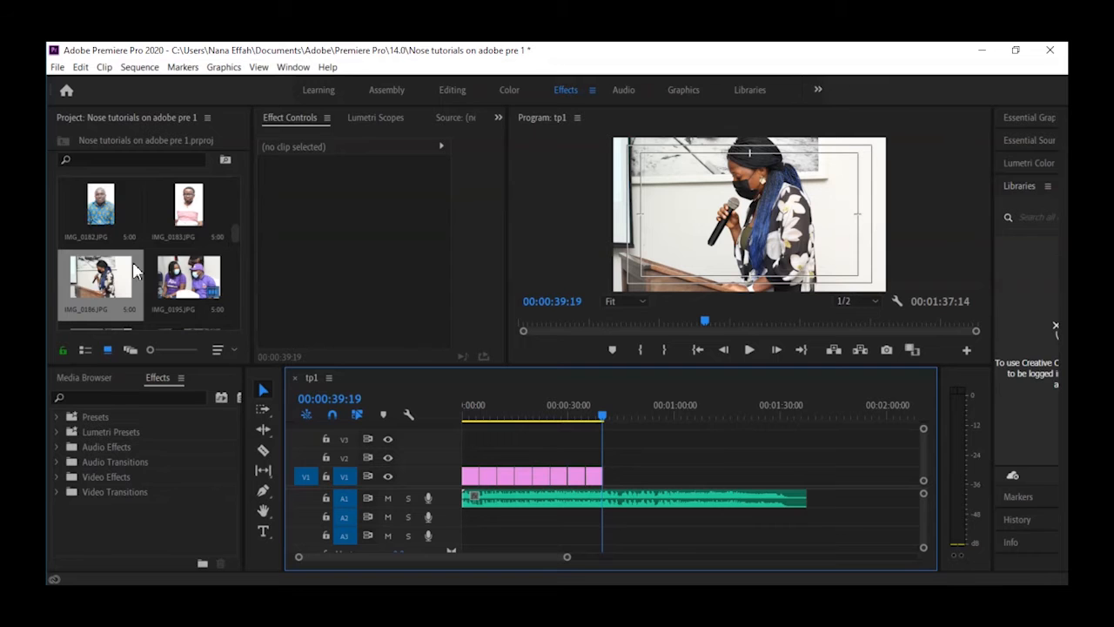
- Place IMG_0227 directly after IMG_0186 on V1 and set its Scale to 27
scroll(135, 270, "down", 1)
left_click_drag(184, 277, 609, 481)
left_click(609, 481)
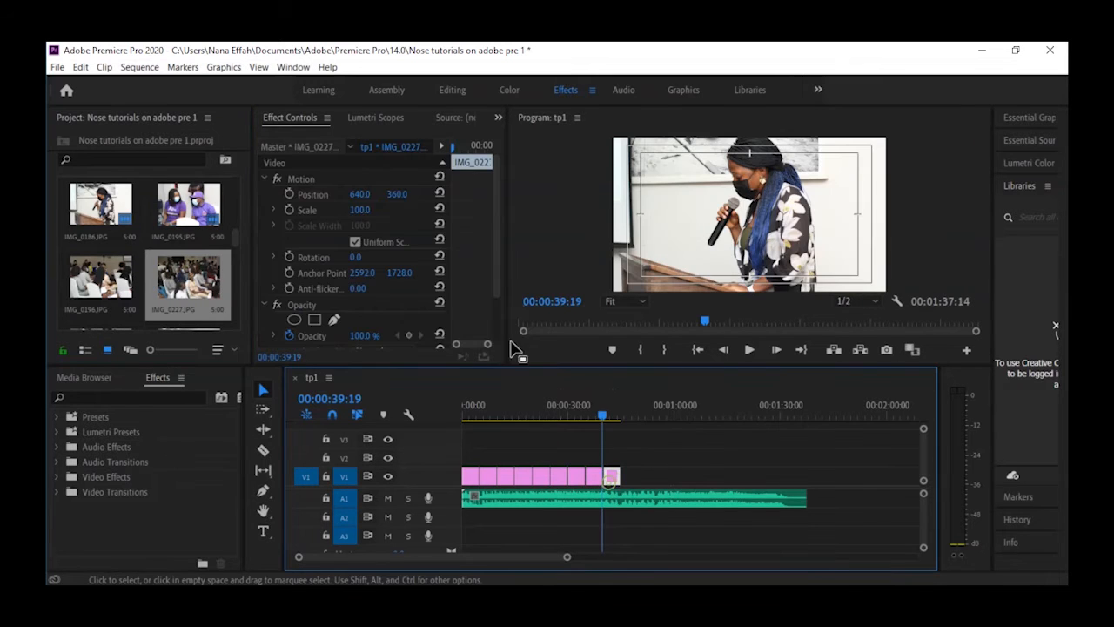
left_click(366, 209)
type("27")
key("Return")
- Place IMG_0230 directly after IMG_0227 on V1 and set its Scale to 27
scroll(223, 261, "down", 3)
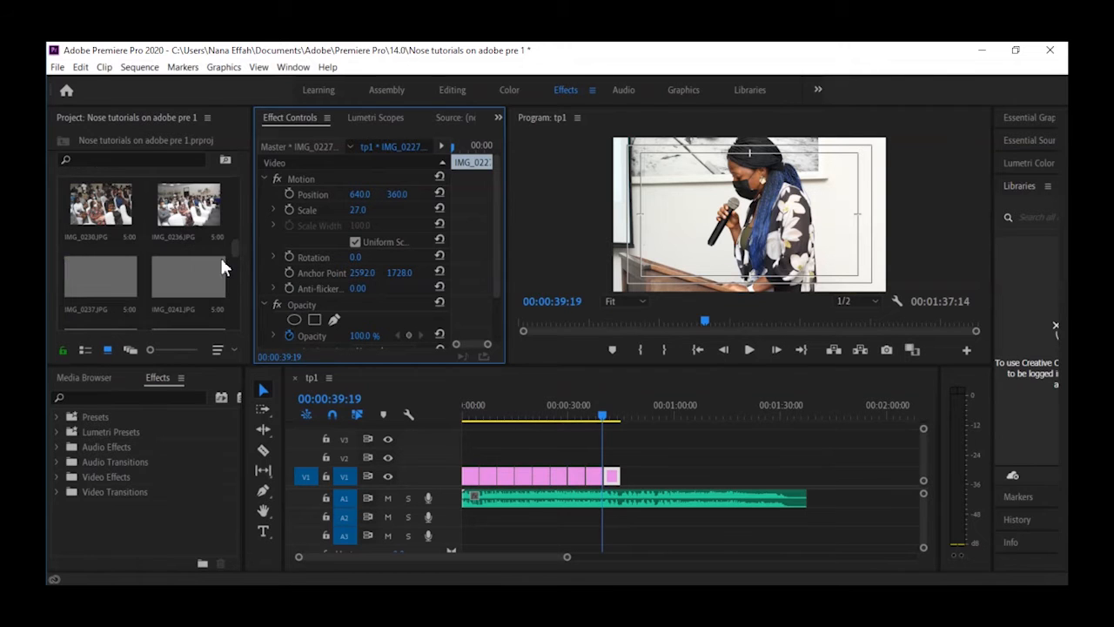
left_click(118, 218)
left_click_drag(119, 218, 629, 476)
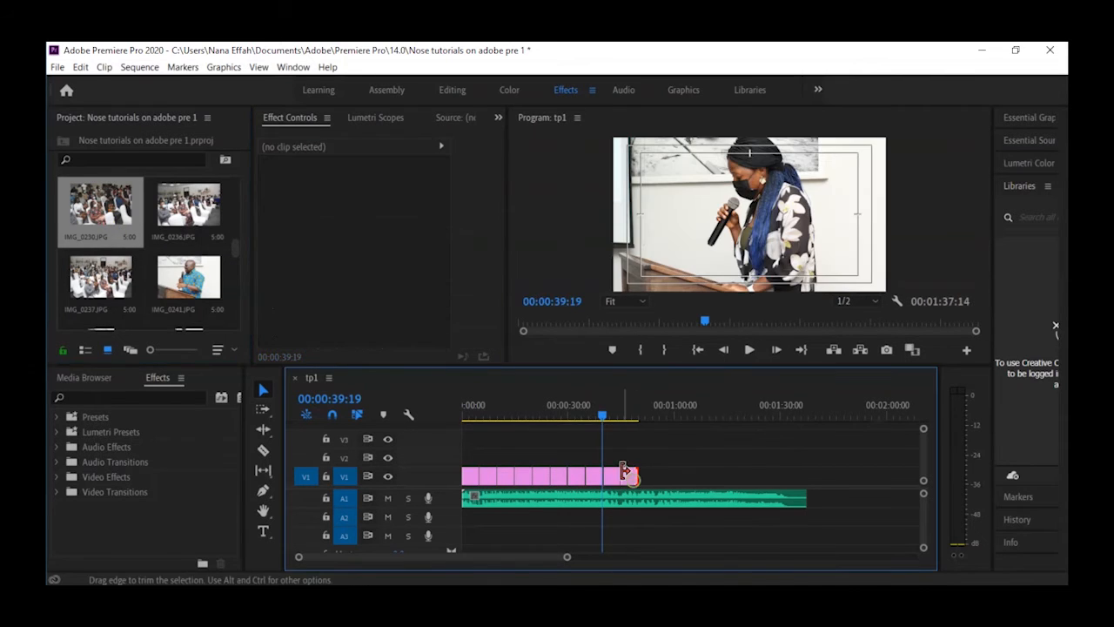
left_click(372, 210)
type("27")
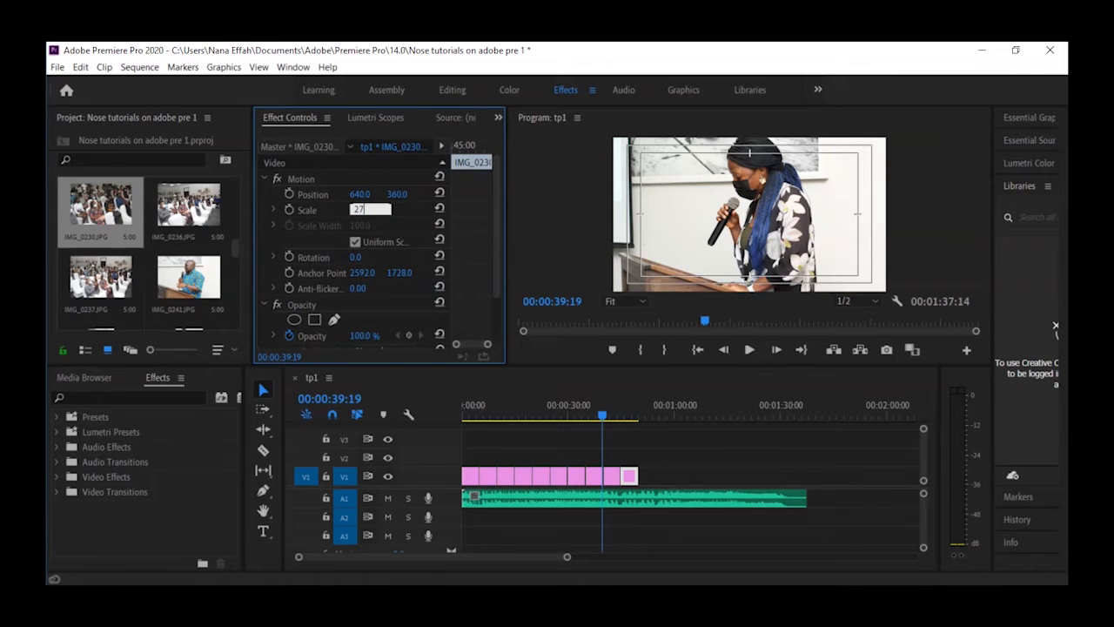
key("Return")
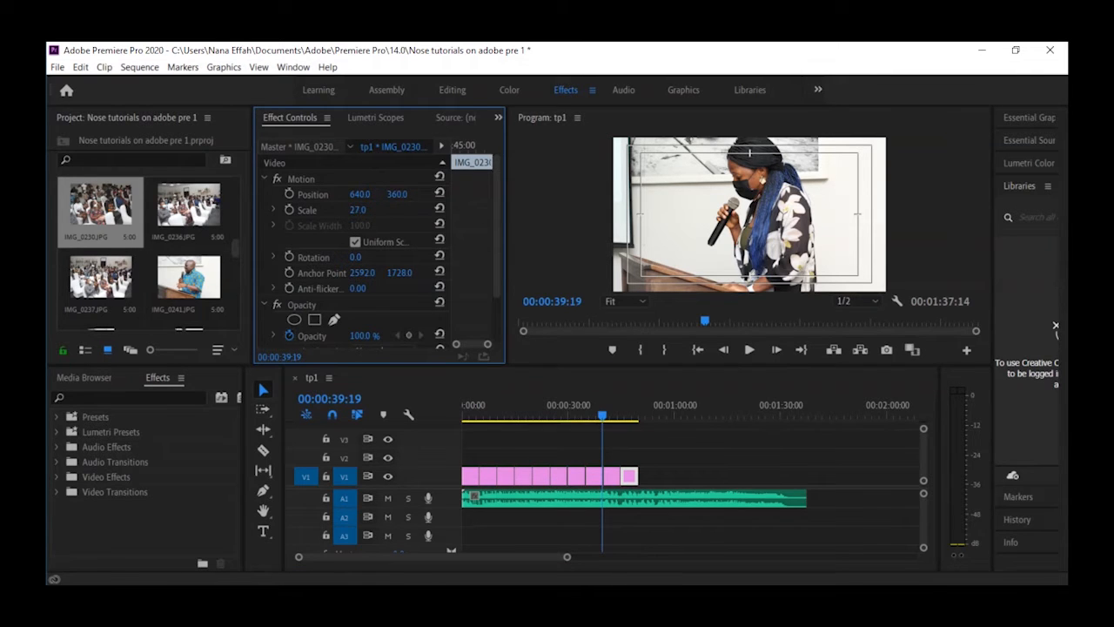
- Place IMG_0236 directly after IMG_0230 on V1 and set its Scale to 27
left_click_drag(187, 230, 651, 479)
left_click(364, 209)
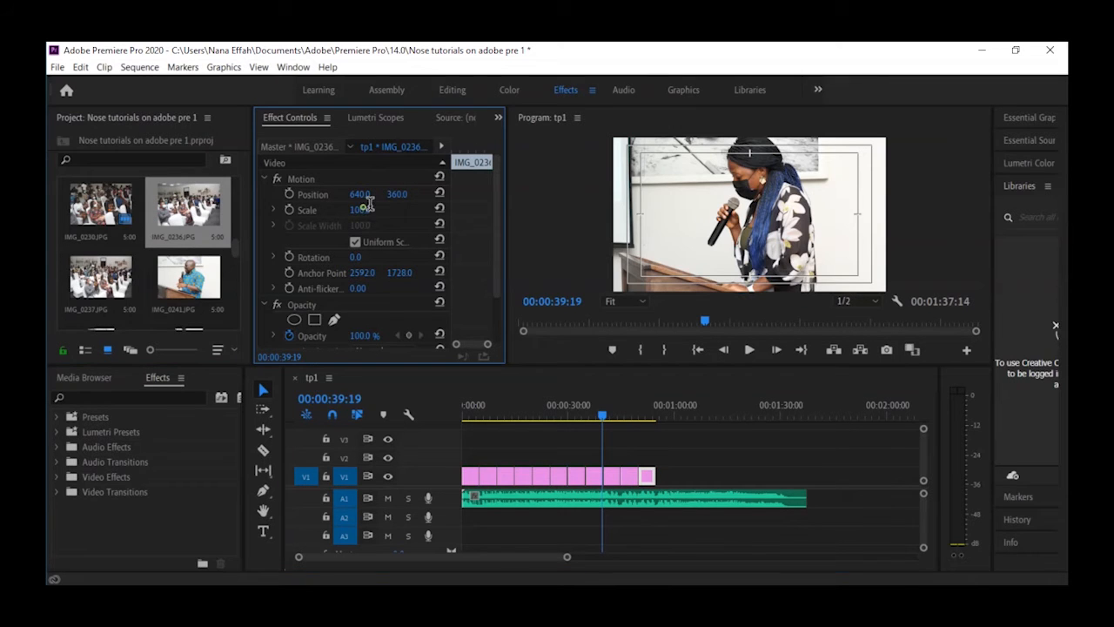
type("27")
key("Return")
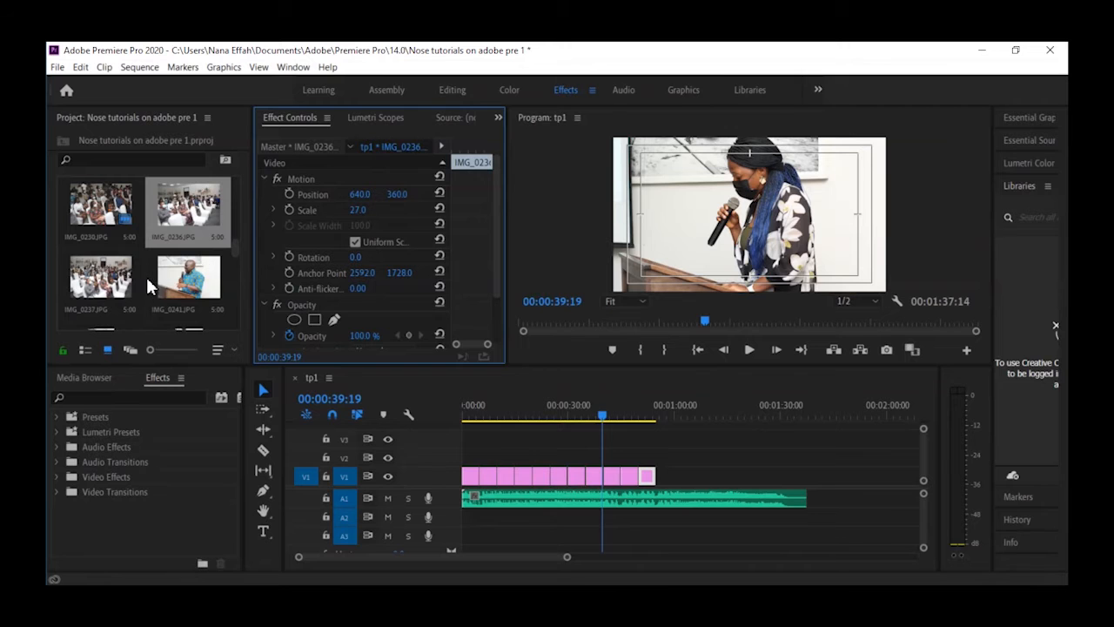
- Place IMG_0237 directly after IMG_0236 on V1 and set its Scale to 27
left_click(123, 311)
left_click_drag(118, 274, 669, 480)
left_click(666, 479)
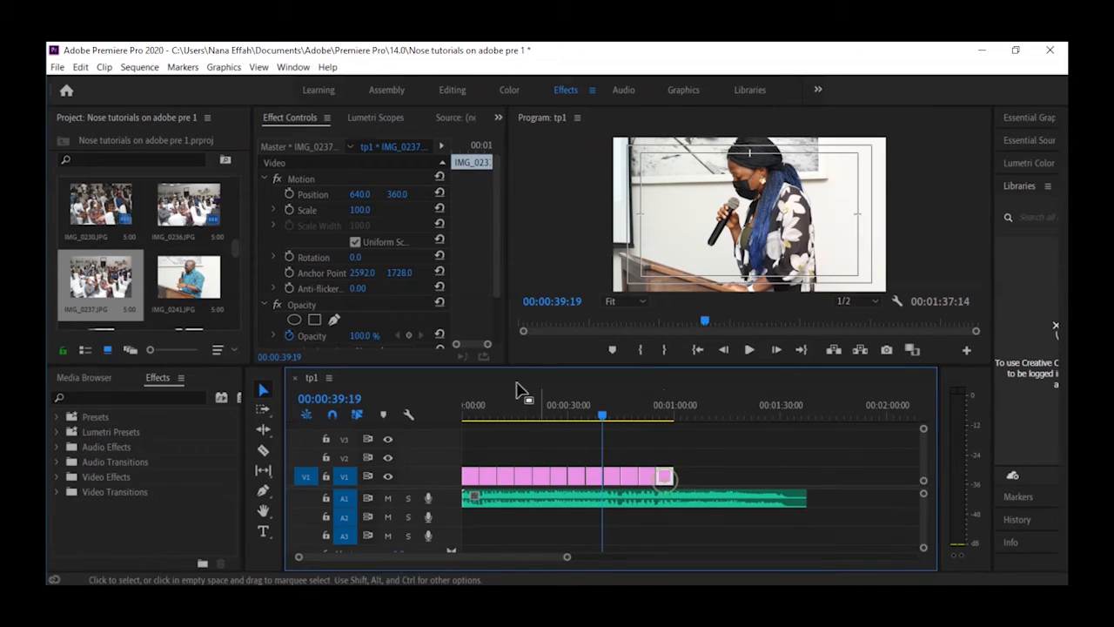
left_click(366, 209)
type("27")
key("Return")
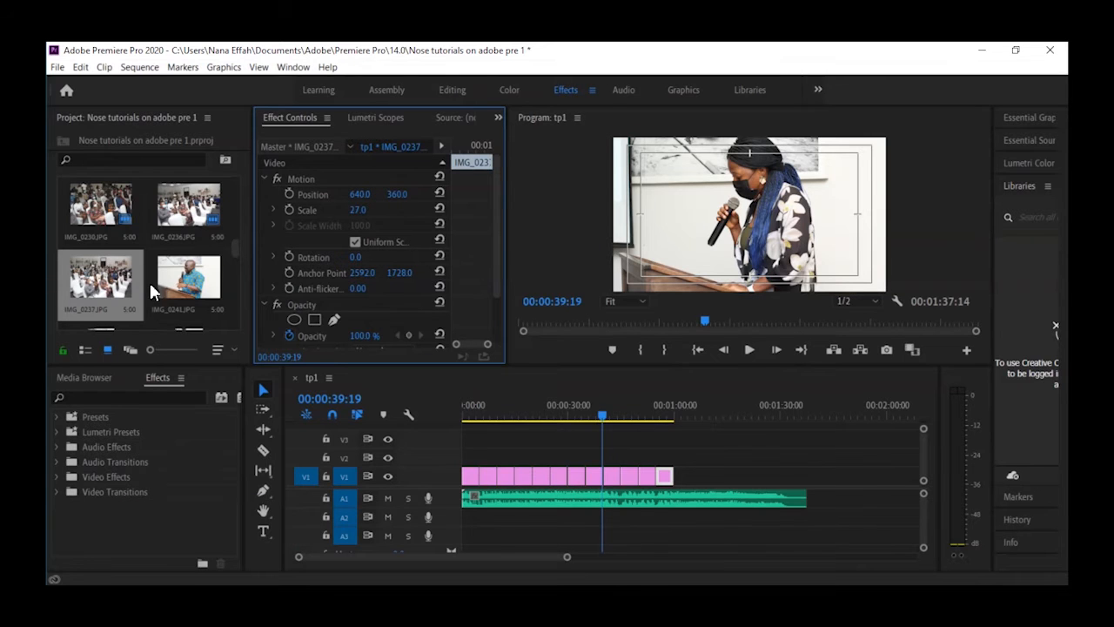
- Place IMG_0272 directly after IMG_0237 on V1 and set its Scale to 27
scroll(148, 280, "down", 3)
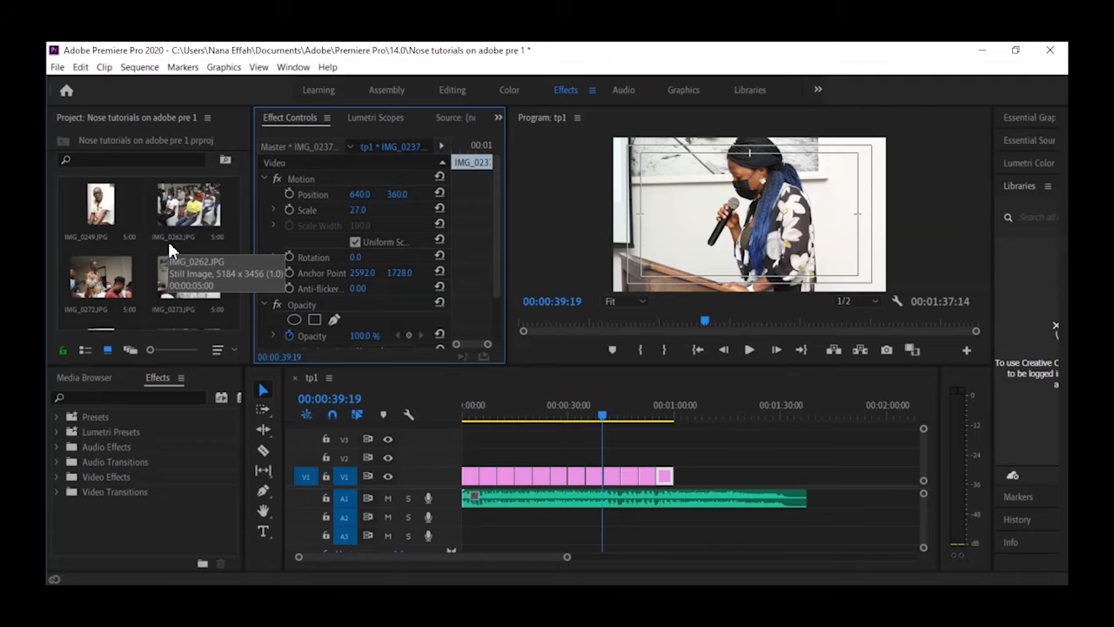
scroll(167, 239, "down", 1)
left_click_drag(109, 203, 683, 474)
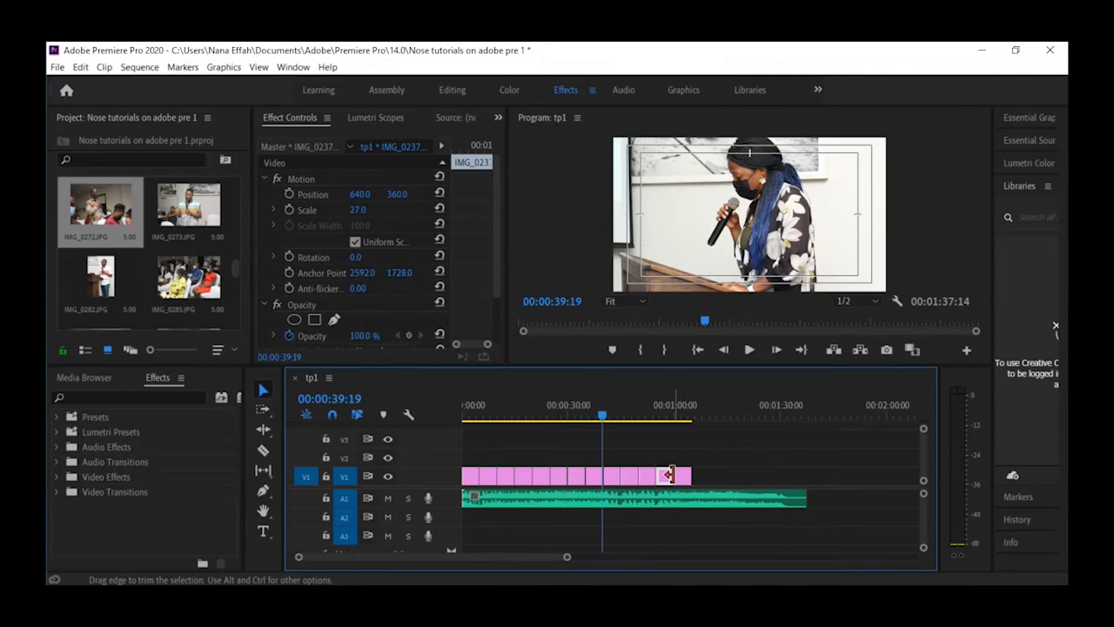
left_click(360, 210)
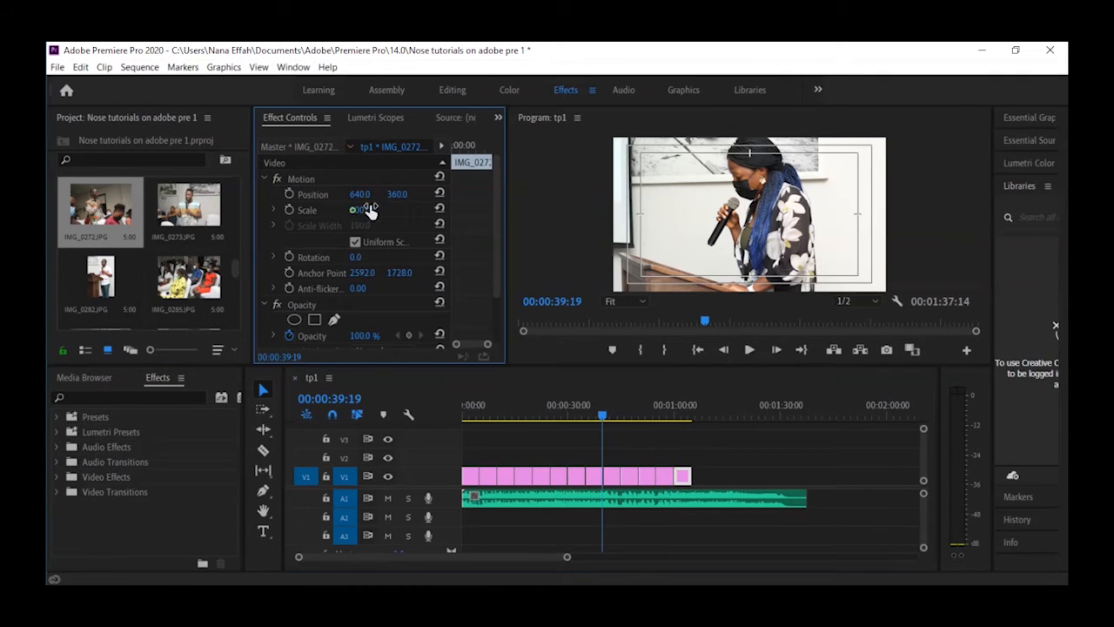
type("25")
key("Return")
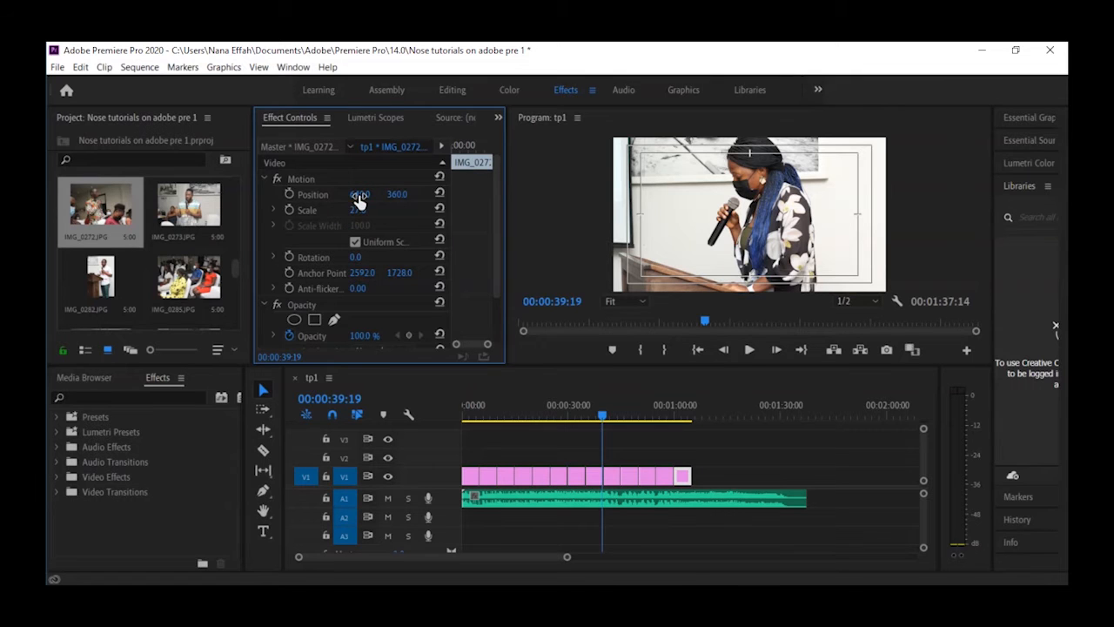
- Place IMG_0285 directly after IMG_0272 on V1 and set its Scale to 27
scroll(215, 294, "down", 1)
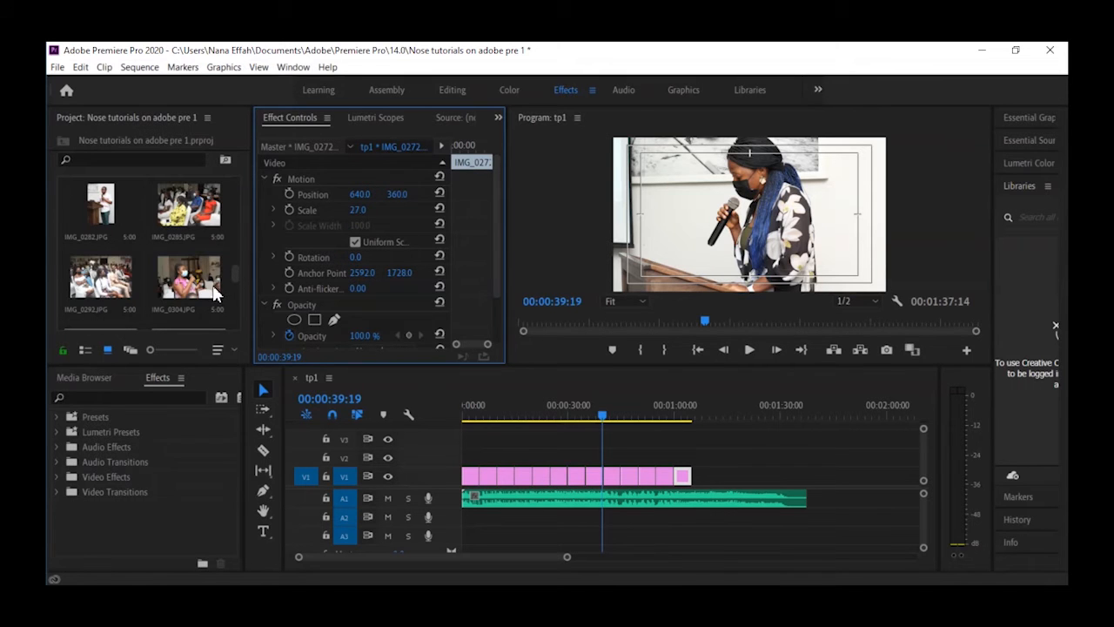
left_click(203, 225)
left_click_drag(585, 412, 702, 477)
left_click(697, 476)
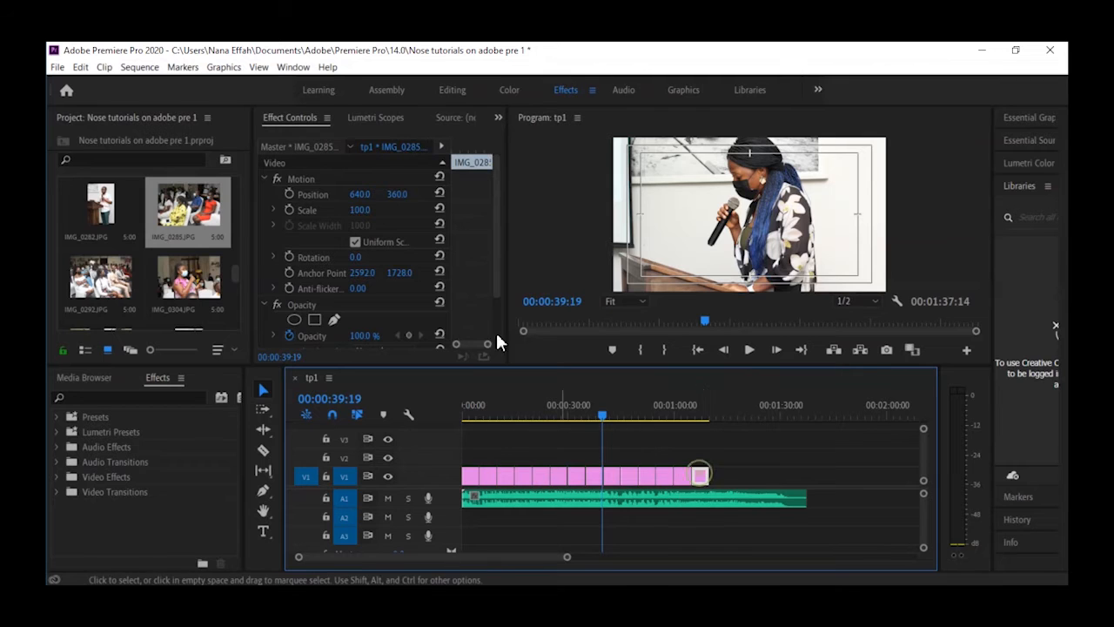
left_click(357, 209)
left_click(357, 209)
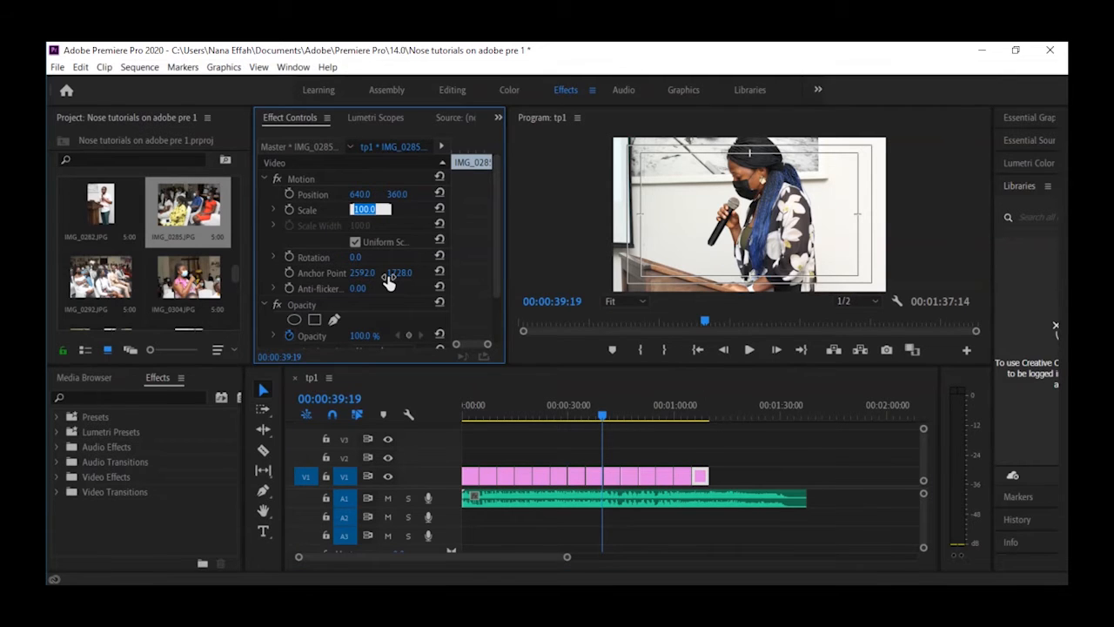
type("27")
key("Return")
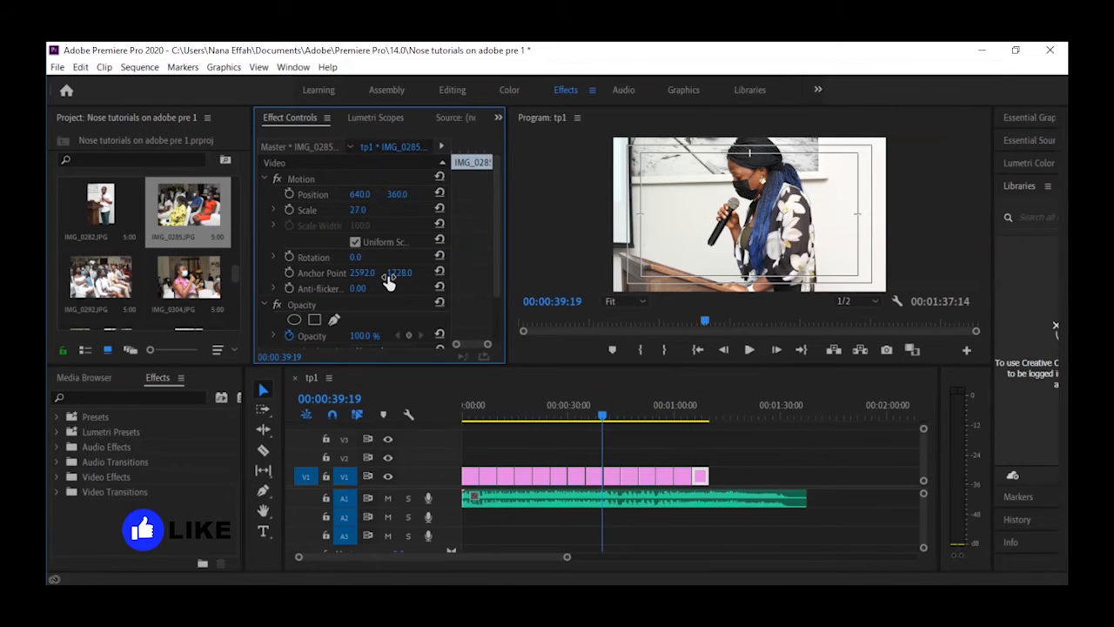
- Place IMG_0292 directly after IMG_0285 on V1 and set its Scale to 27
left_click(127, 283)
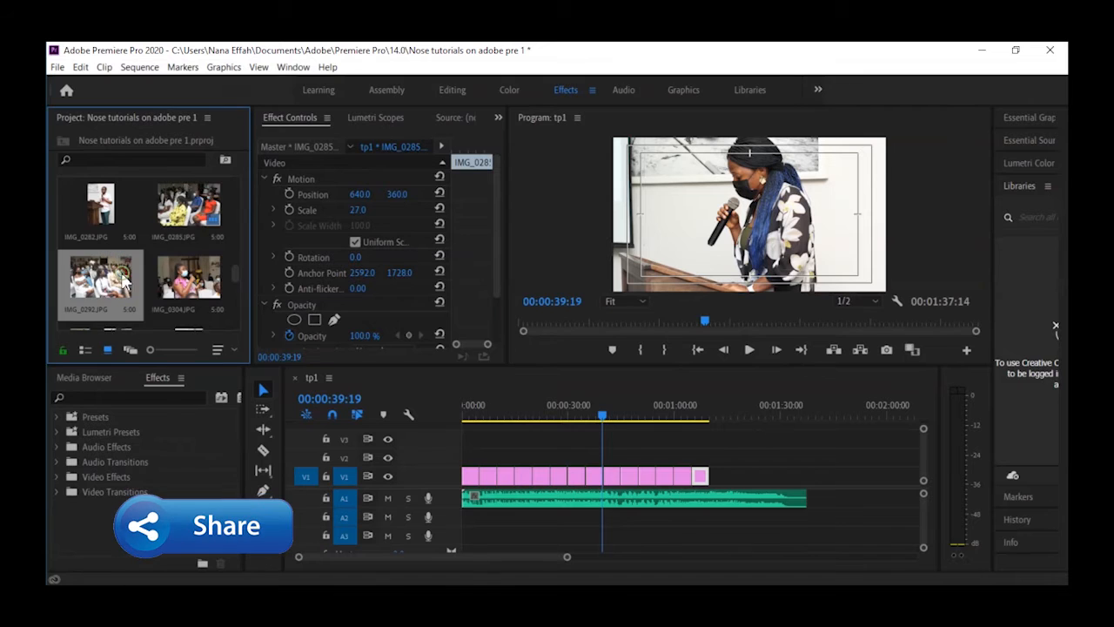
scroll(157, 301, "down", 1)
left_click_drag(117, 209, 724, 479)
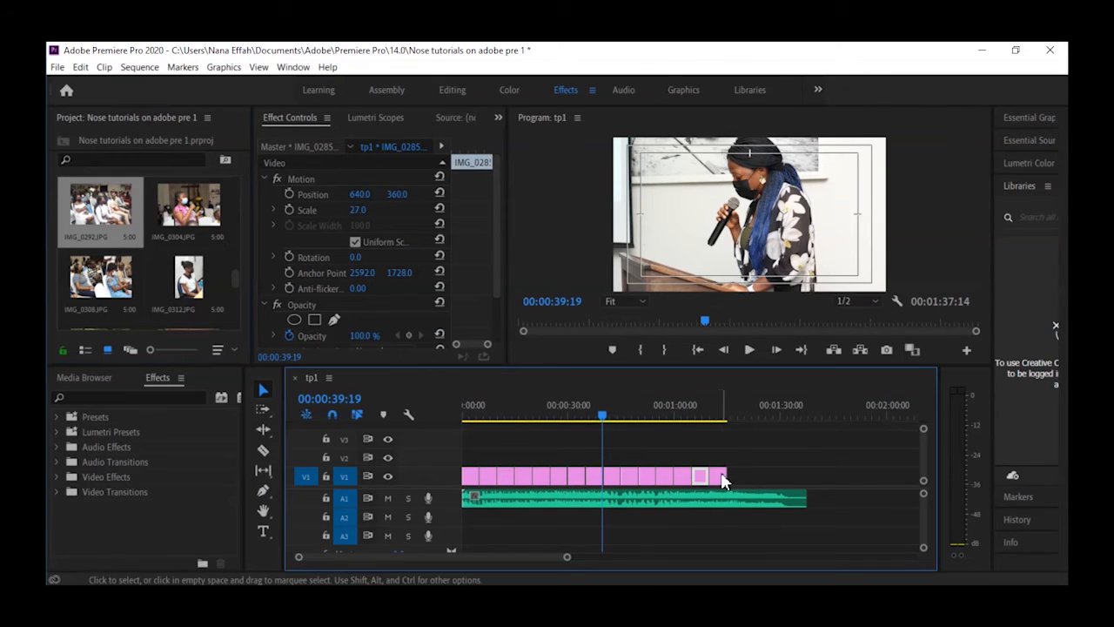
left_click(360, 212)
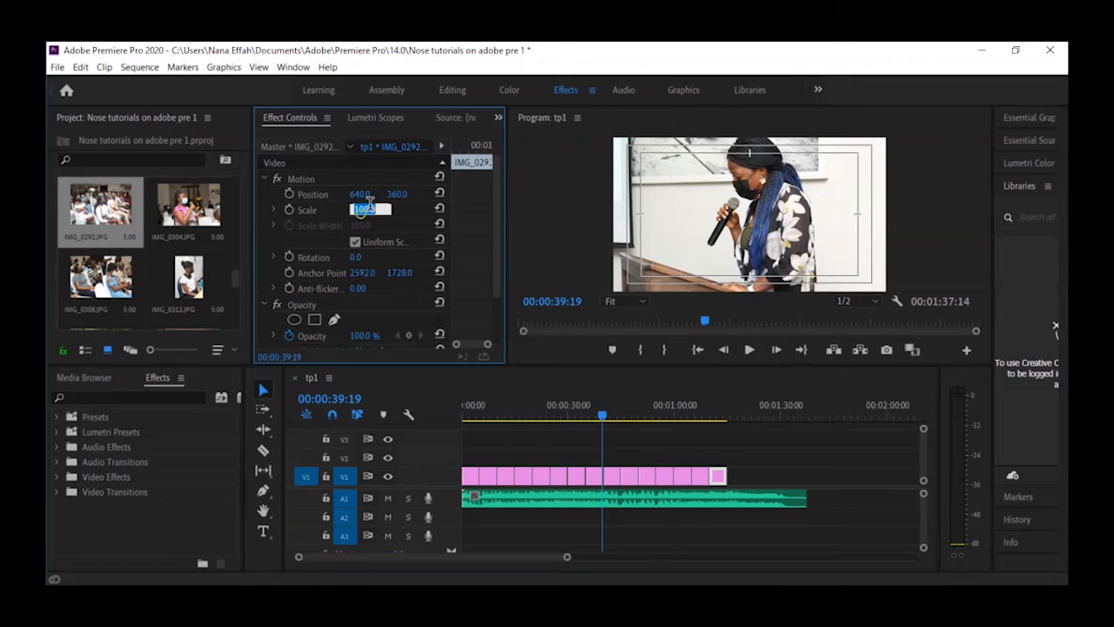
type("27")
key("Return")
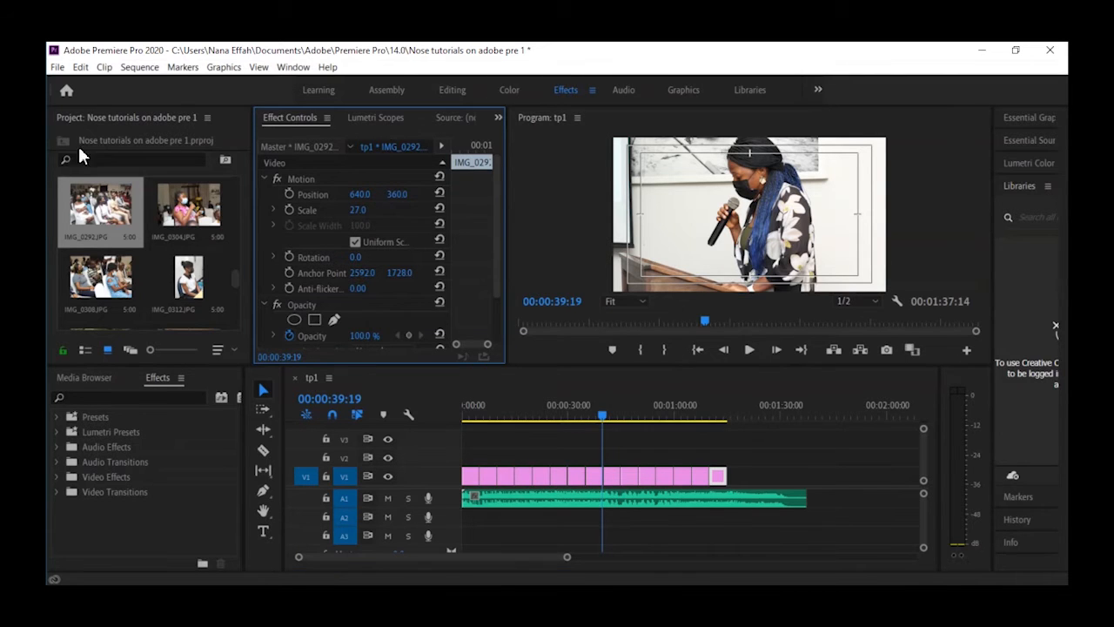
- Place IMG_0335 directly after IMG_0292 on V1 and set its Scale to 27
scroll(129, 265, "down", 5)
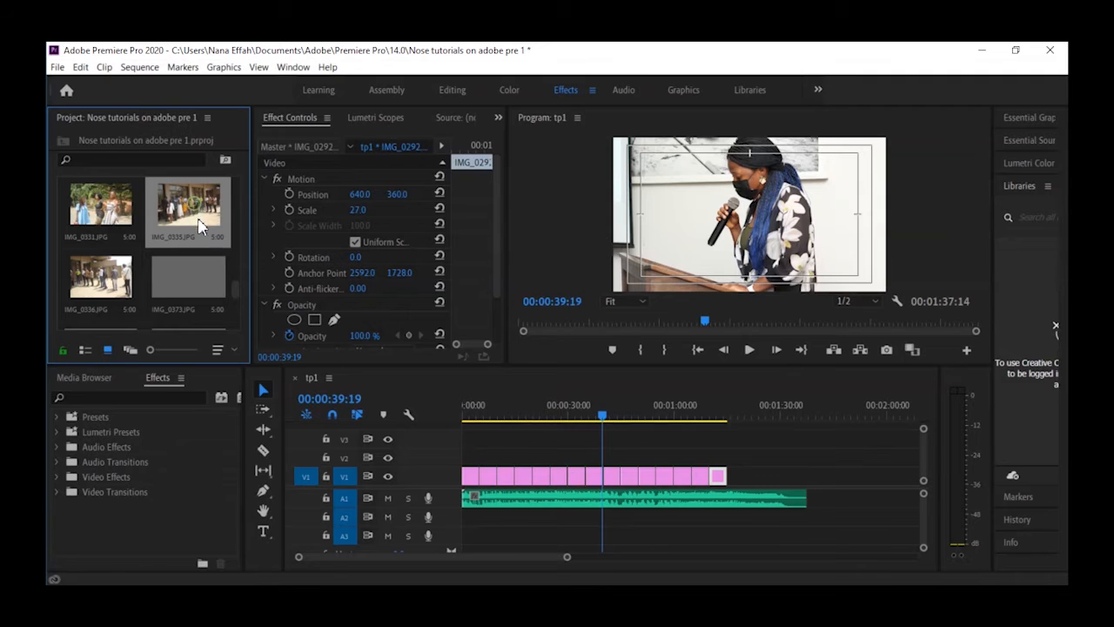
left_click_drag(190, 205, 736, 476)
left_click(360, 209)
type("27")
key("Return")
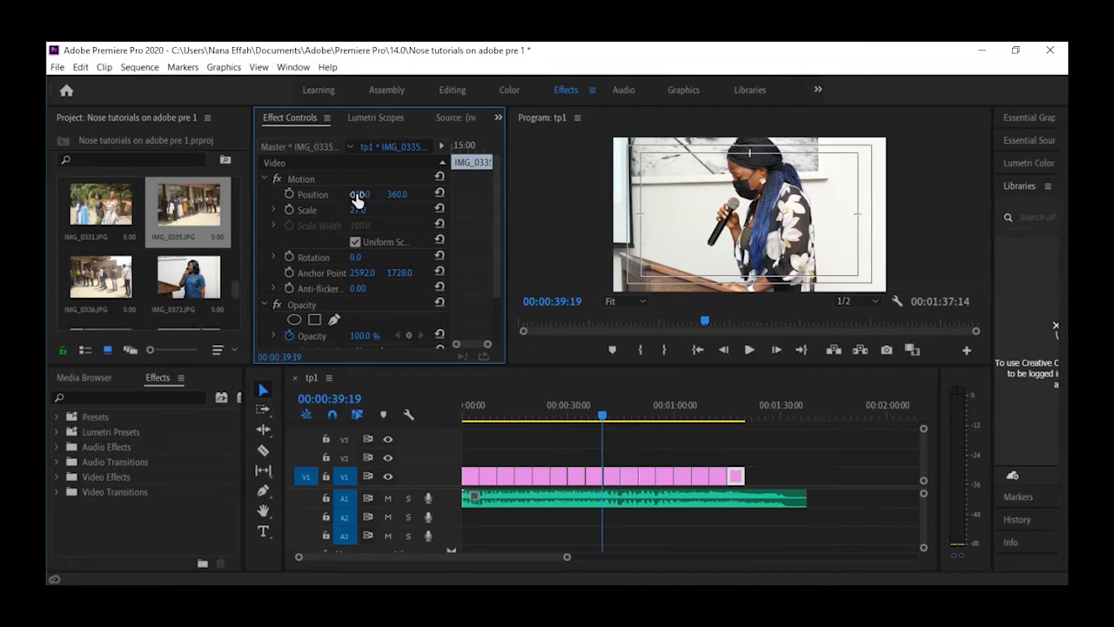
- Place IMG_0376 directly after IMG_0335 on V1 and set its Scale to 27
scroll(193, 304, "down", 1)
left_click_drag(193, 282, 754, 484)
left_click(364, 208)
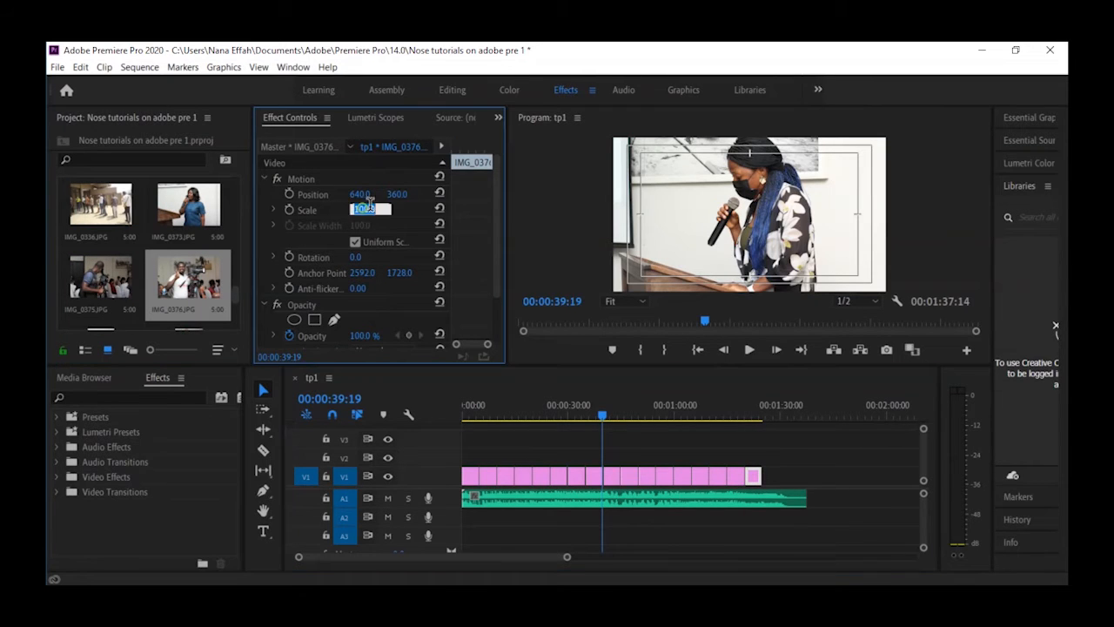
type("27")
key("Return")
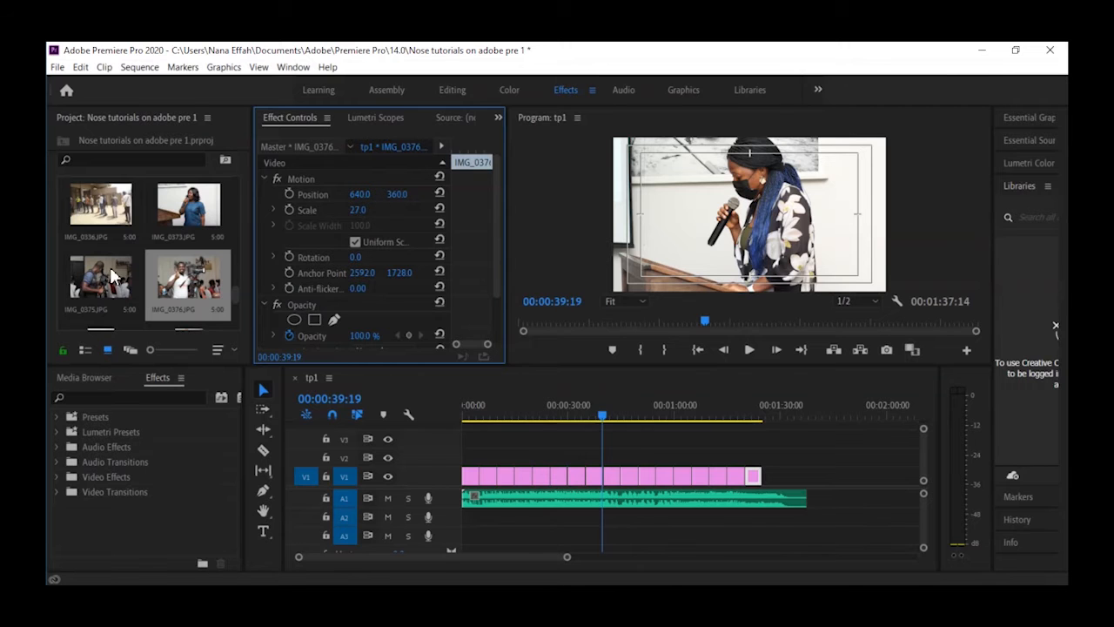
- Place IMG_0375 directly after IMG_0376 on V1, set its Scale to 27 and preview the clip near its end
left_click_drag(105, 277, 771, 478)
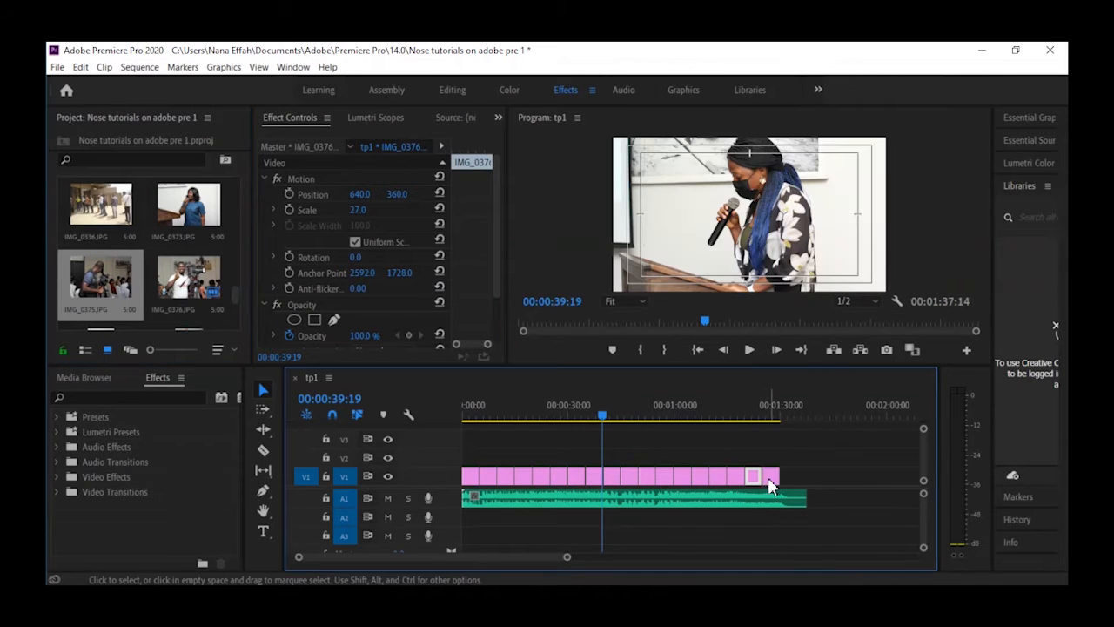
left_click(359, 212)
type("27")
key("Return")
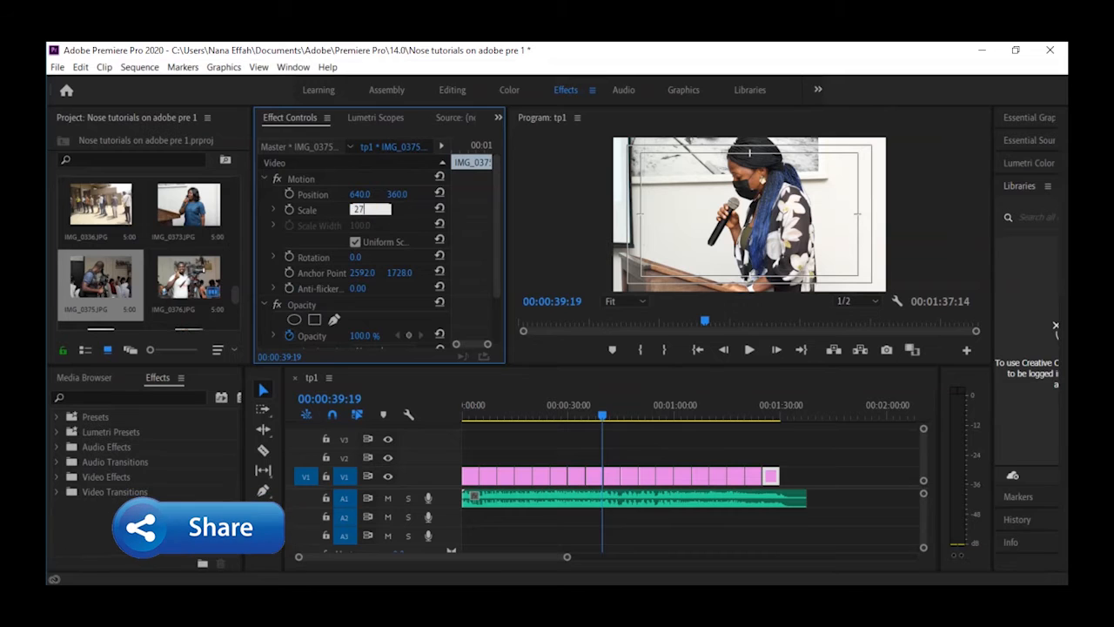
left_click_drag(749, 415, 776, 416)
- Place IMG_0402 directly after IMG_0375 on V1 and set its Scale to 27
scroll(218, 301, "down", 1)
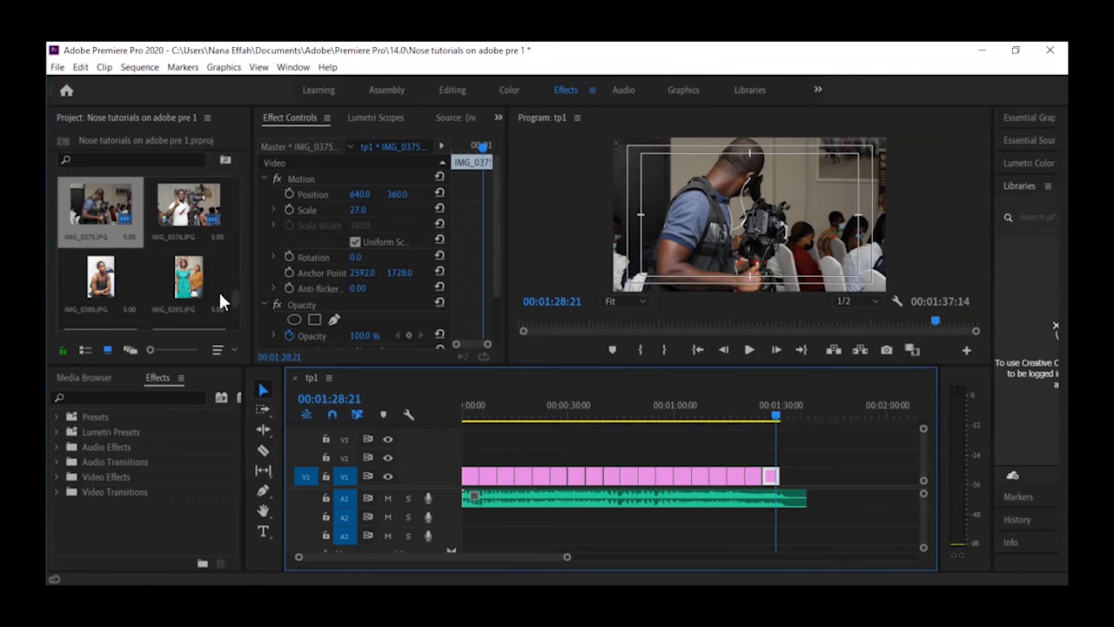
scroll(168, 277, "down", 2)
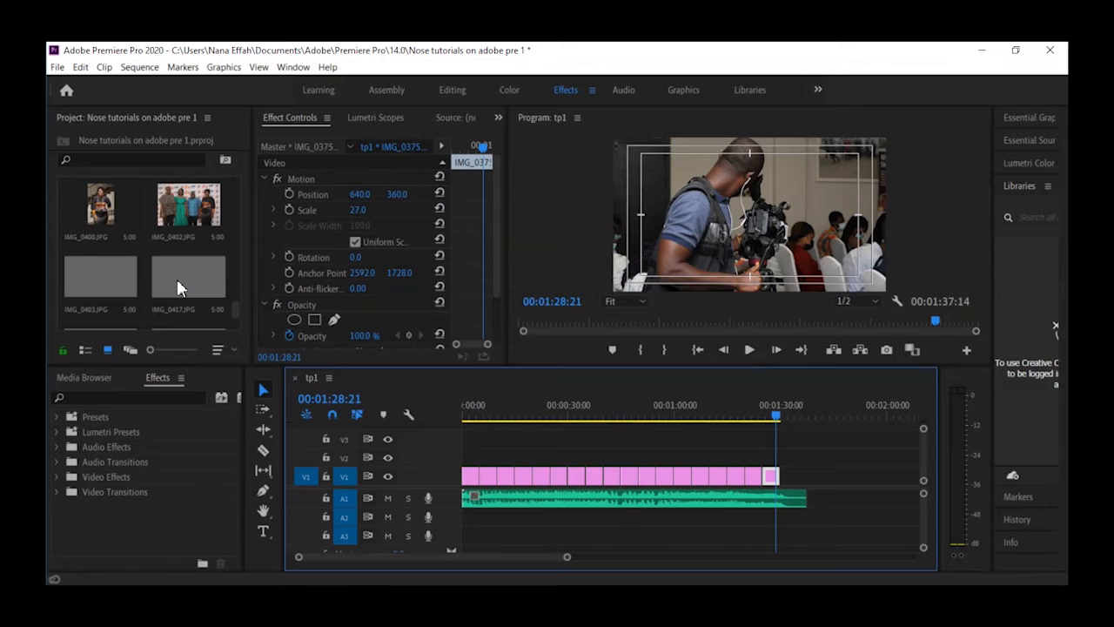
left_click_drag(187, 216, 797, 479)
left_click(362, 209)
type("27")
key("Return")
- Place IMG_0420 directly after IMG_0402 on V1 and set its Scale to 27 with the playhead at 00:01:35:00
scroll(118, 270, "down", 3)
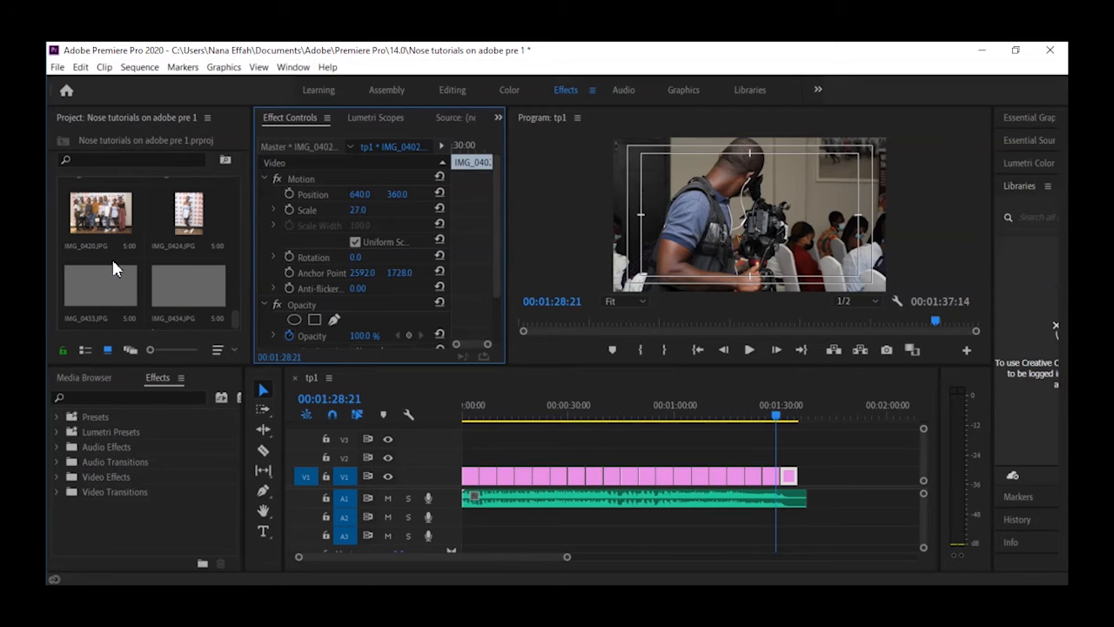
left_click_drag(108, 224, 799, 473)
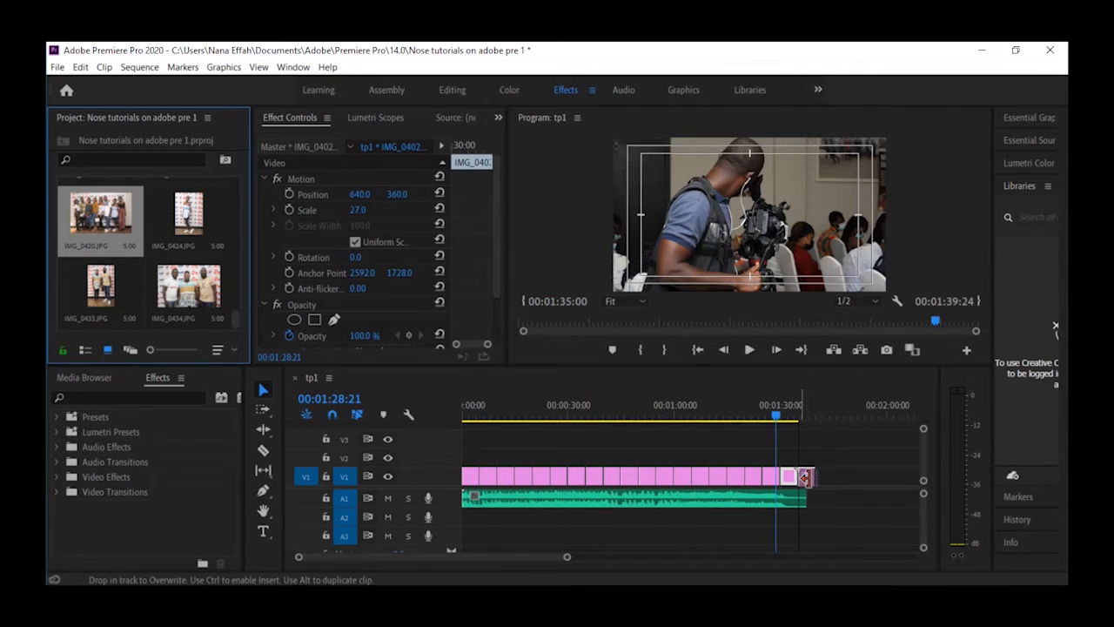
left_click(799, 406)
left_click(369, 210)
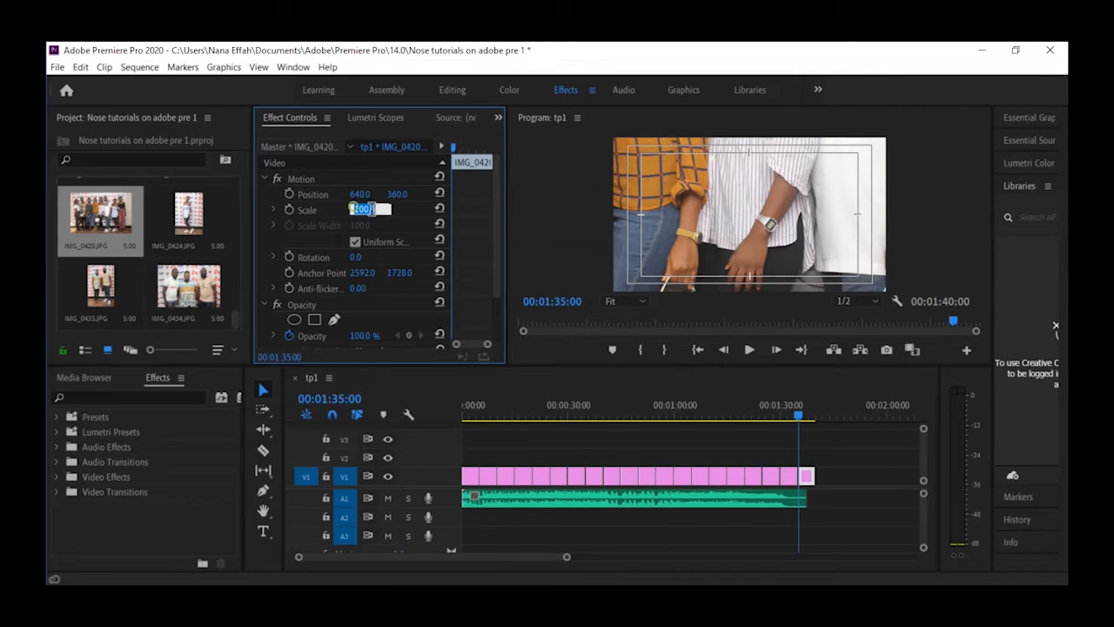
type("27")
key("Return")
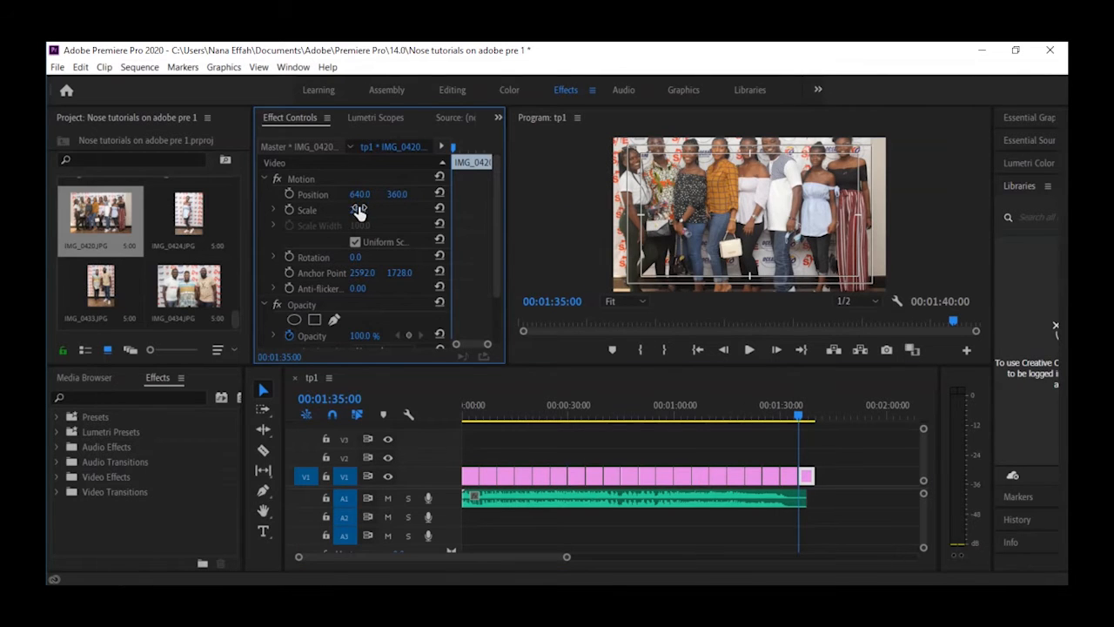
- Reposition IMG_0420 to 656, 434 to reframe the group, and look up the Safe Margins option of the program monitor
left_click_drag(351, 212, 434, 196)
left_click_drag(361, 203, 646, 174)
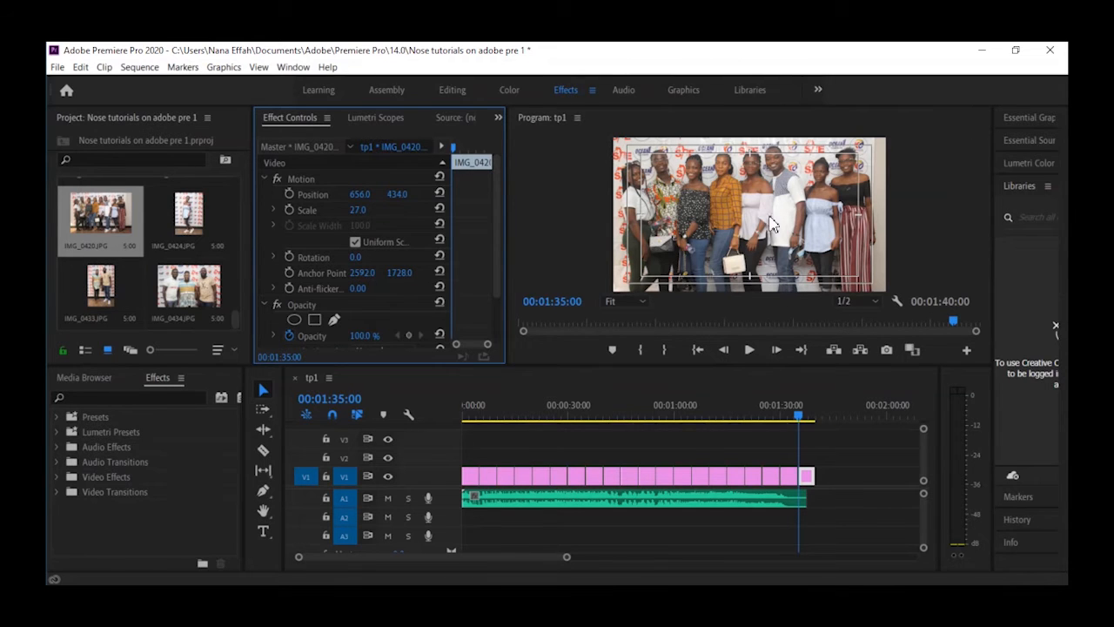
left_click(898, 297)
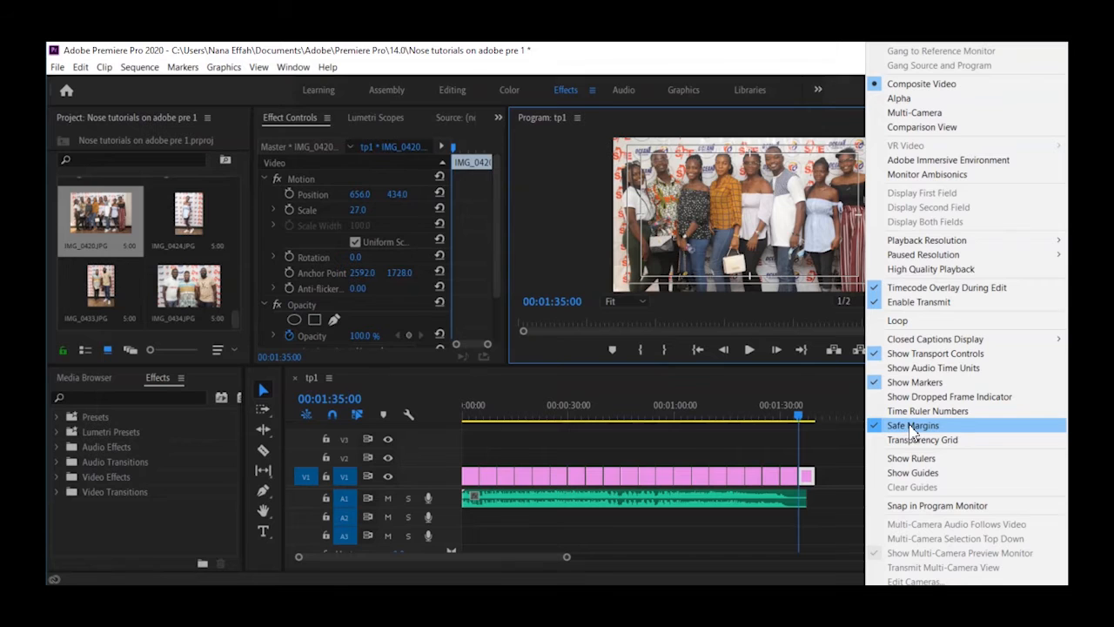
left_click(829, 124)
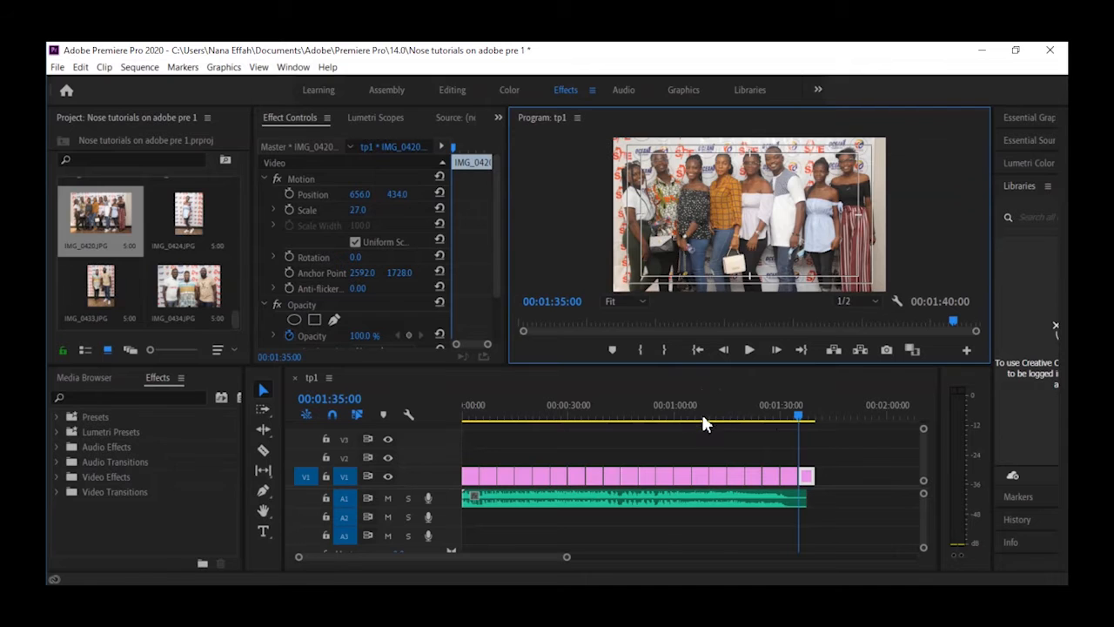
- Reposition the IMG_0402 clip to 665, 441 so that the people's heads fit inside the frame
left_click(784, 415)
left_click(791, 475)
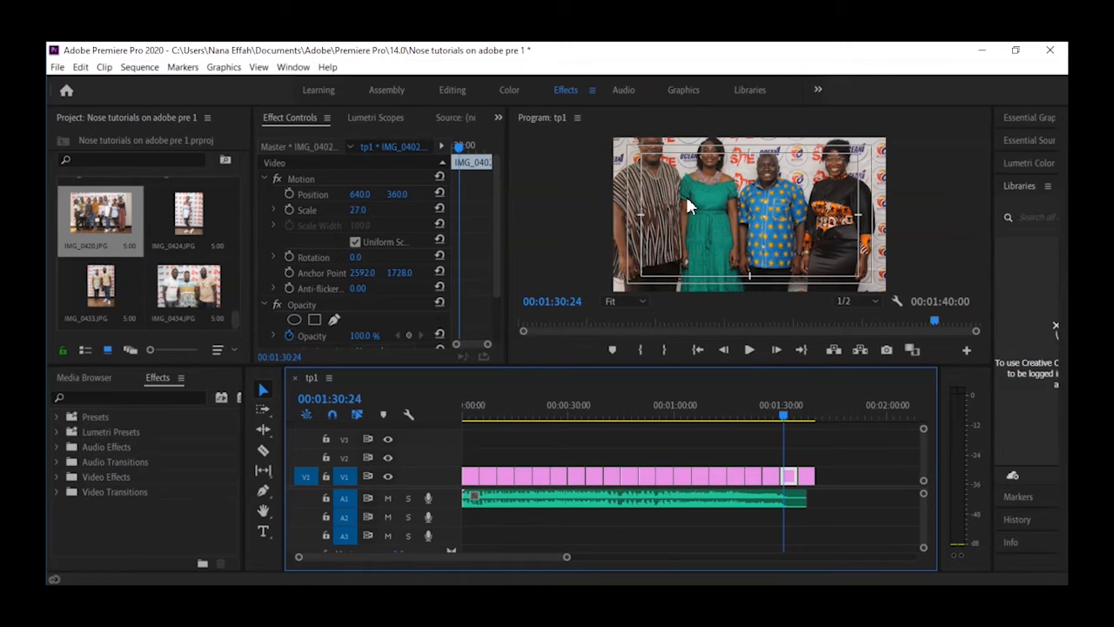
left_click_drag(391, 200, 365, 207)
left_click_drag(359, 199, 373, 195)
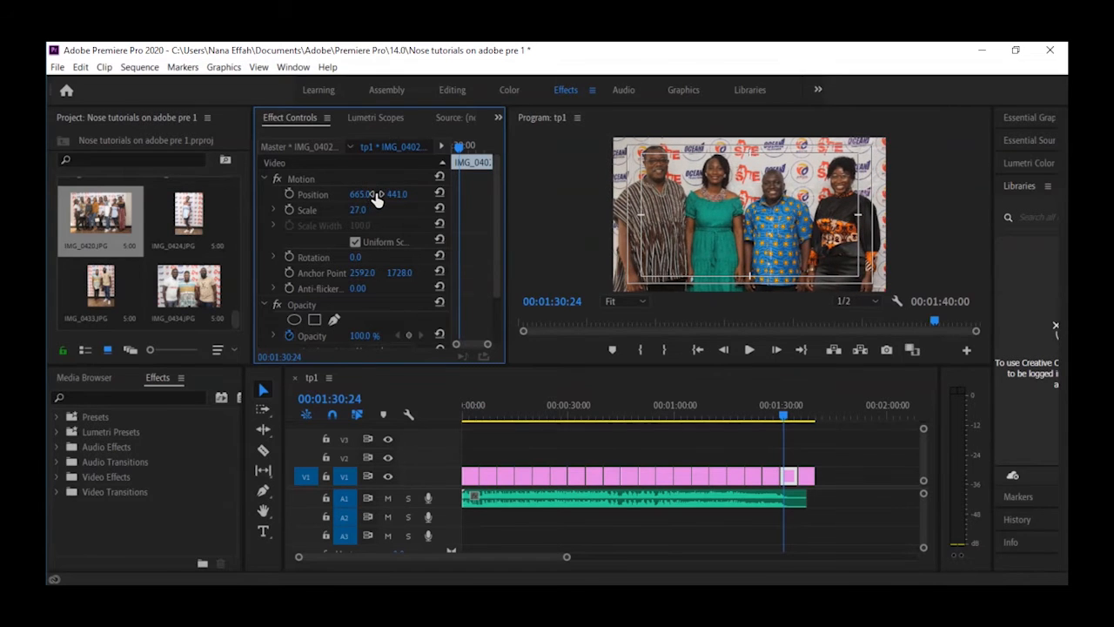
- Review the photos back to 00:01:10:22 and set the Scale of IMG_0292 to 25
left_click(771, 475)
left_click(766, 399)
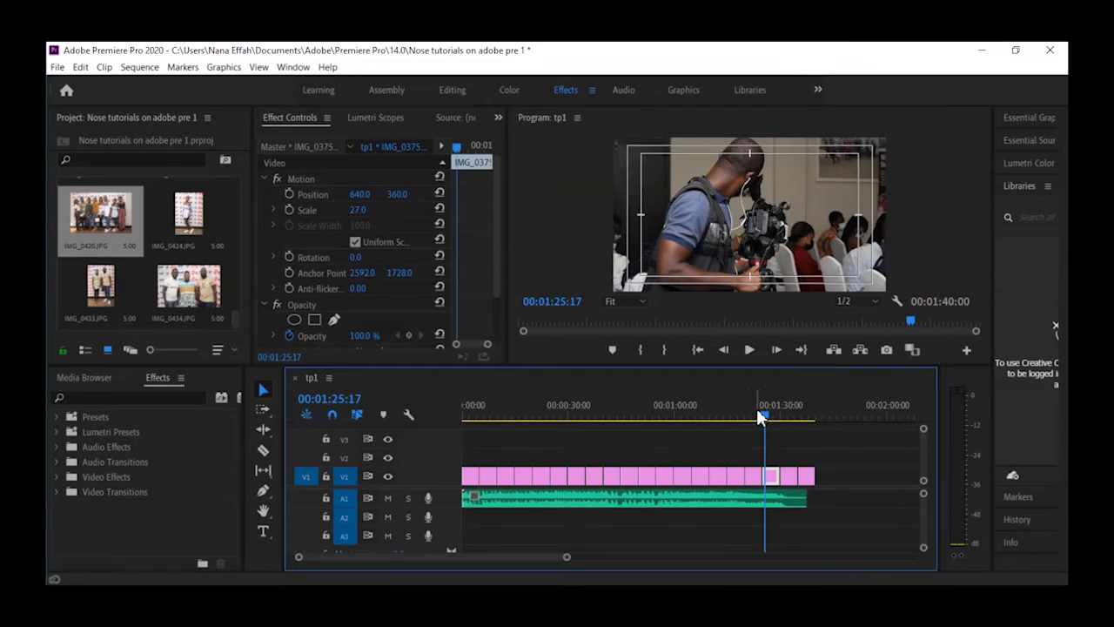
left_click(747, 408)
left_click(732, 416)
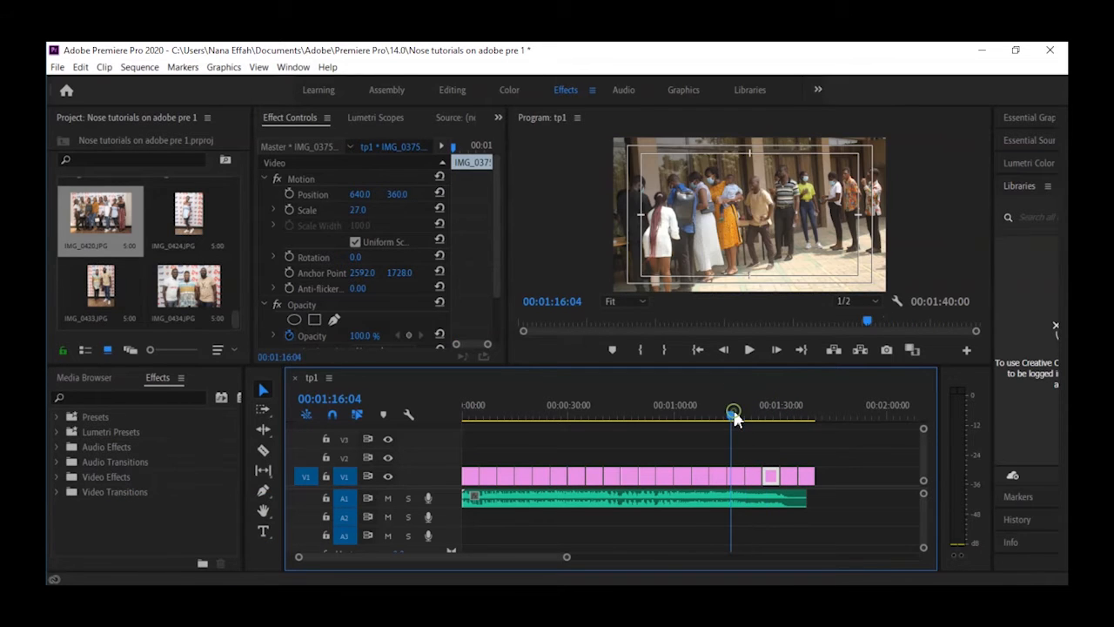
left_click(714, 416)
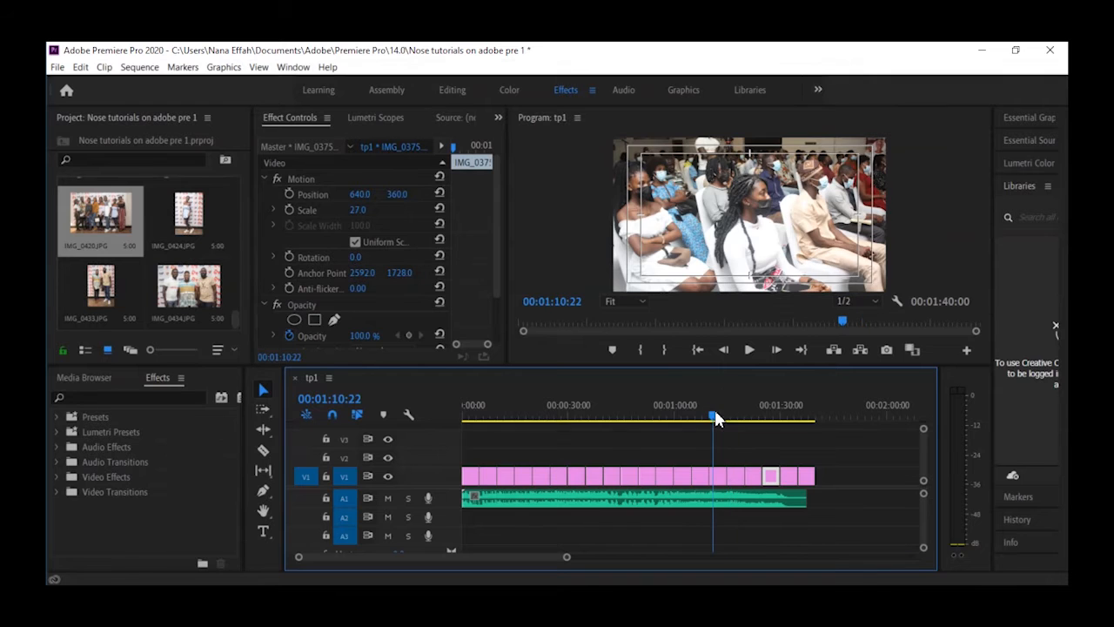
left_click(719, 476)
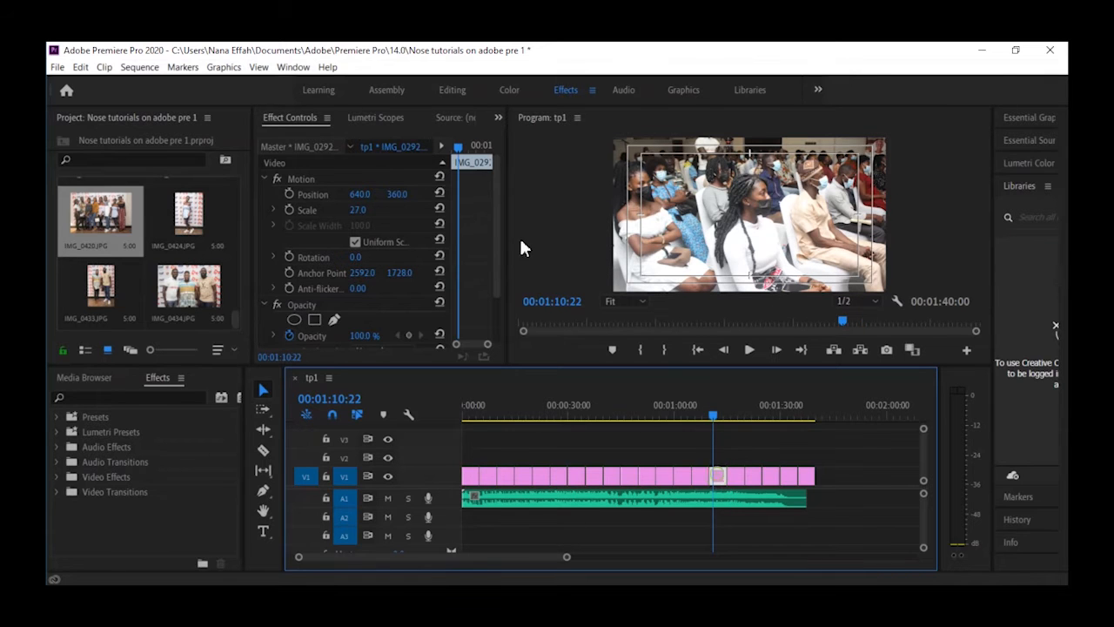
mouse_move(355, 212)
left_mouse_down()
mouse_move(322, 210)
mouse_move(333, 211)
left_mouse_up()
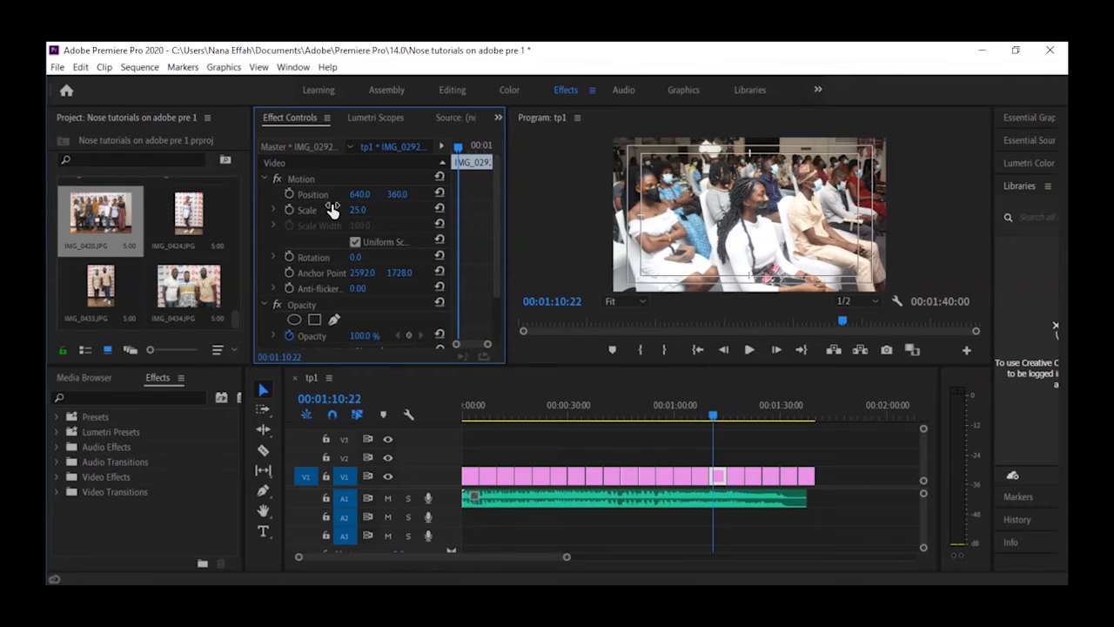
- Reposition the IMG_0272 clip of the man with the microphone to 640, 393 so his head fits inside the frame
left_click(705, 475)
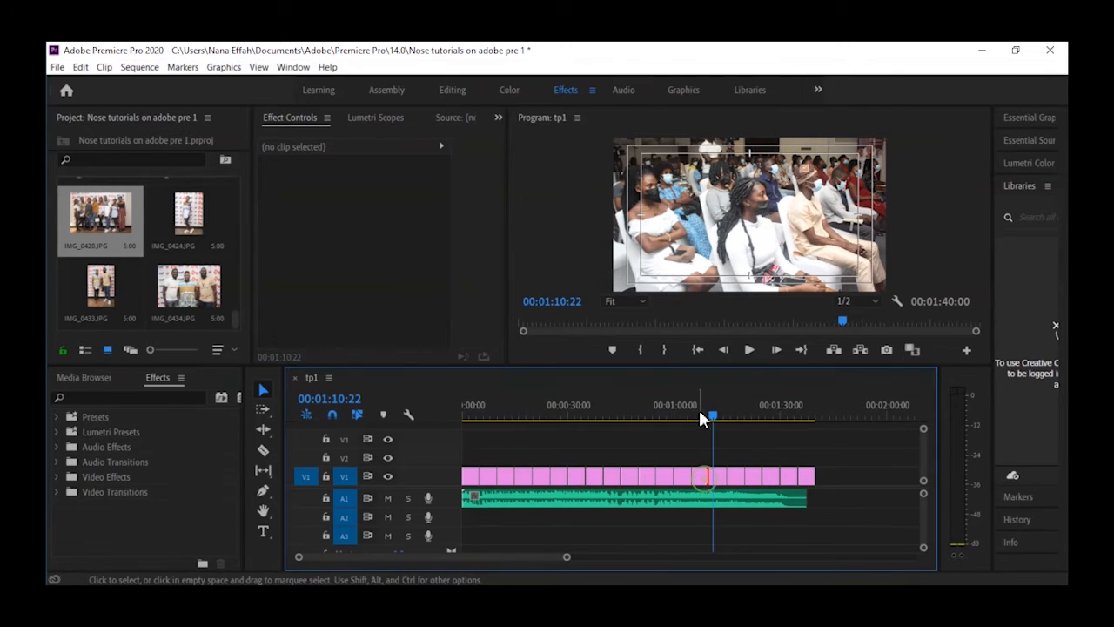
left_click(694, 416)
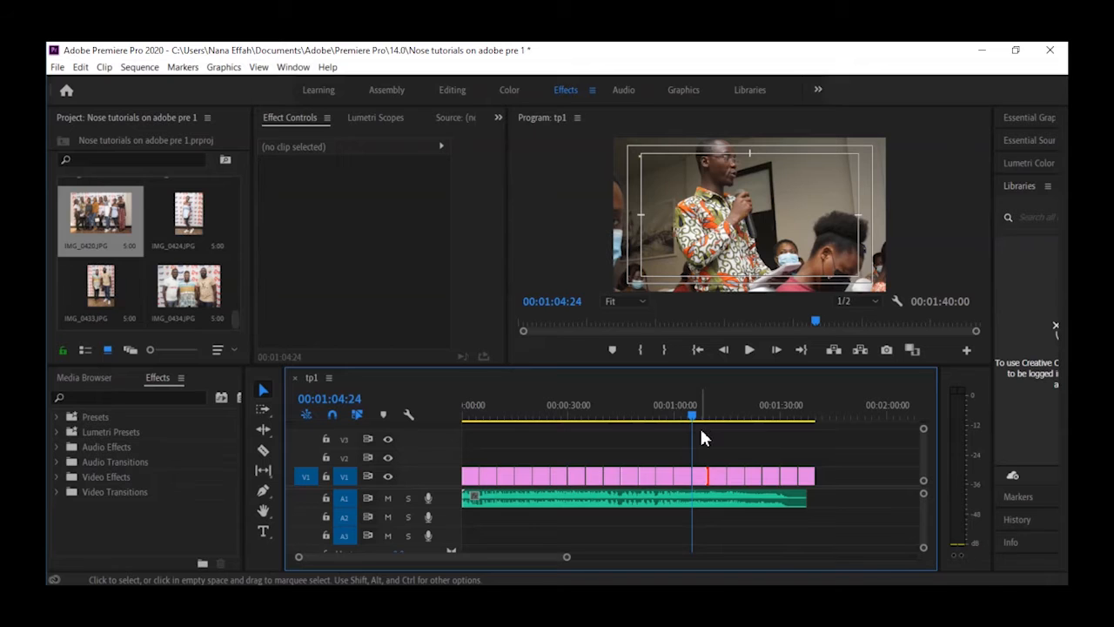
left_click(696, 415)
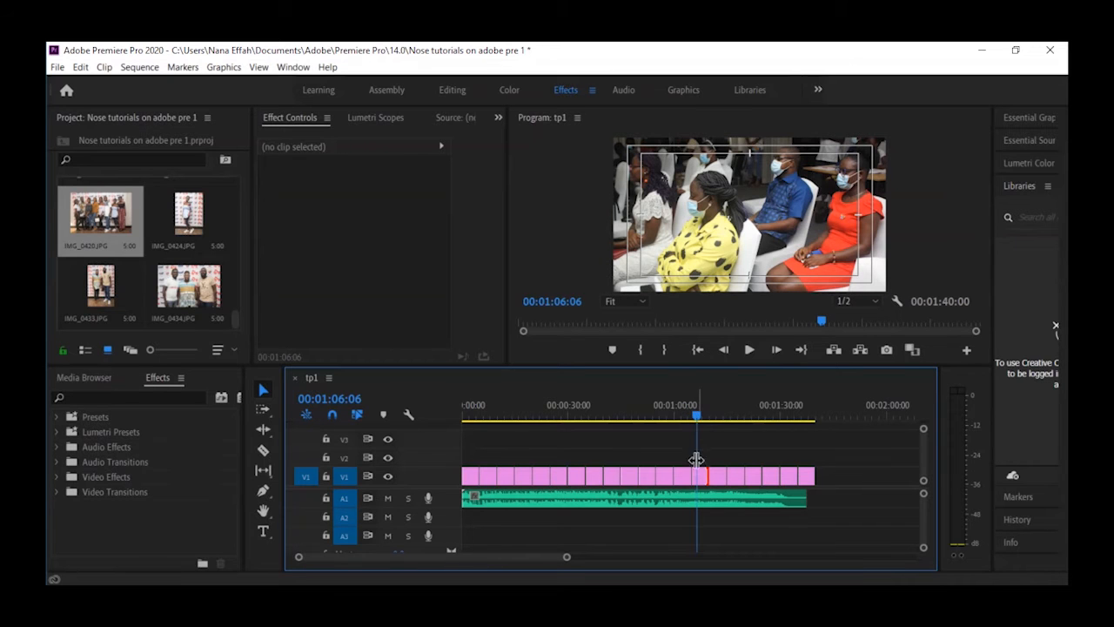
left_click(679, 407)
left_click(679, 409)
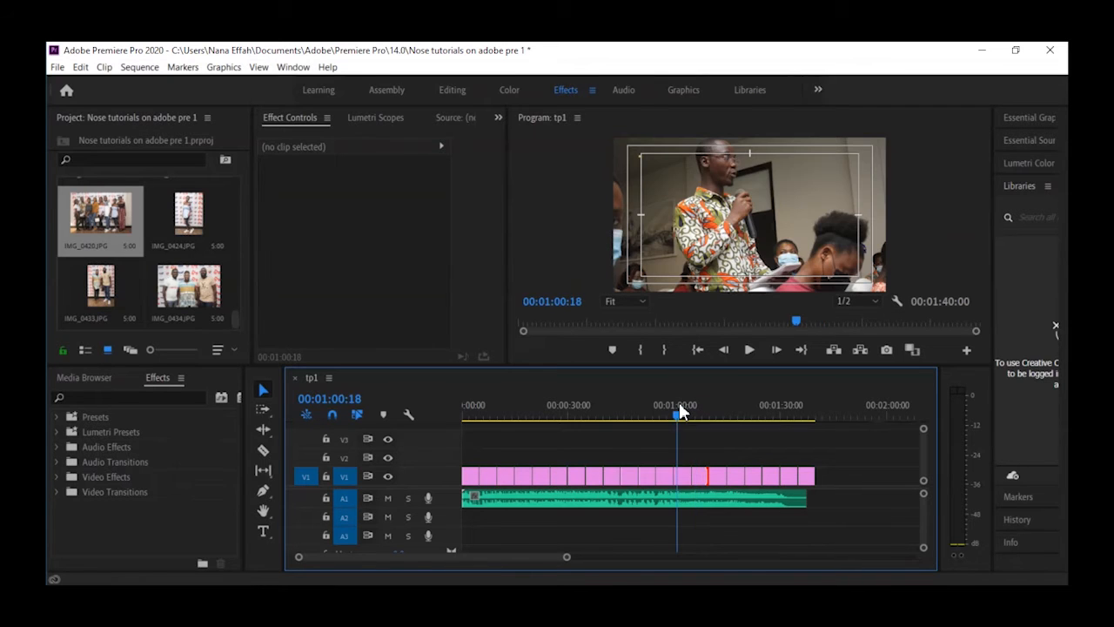
left_click(682, 476)
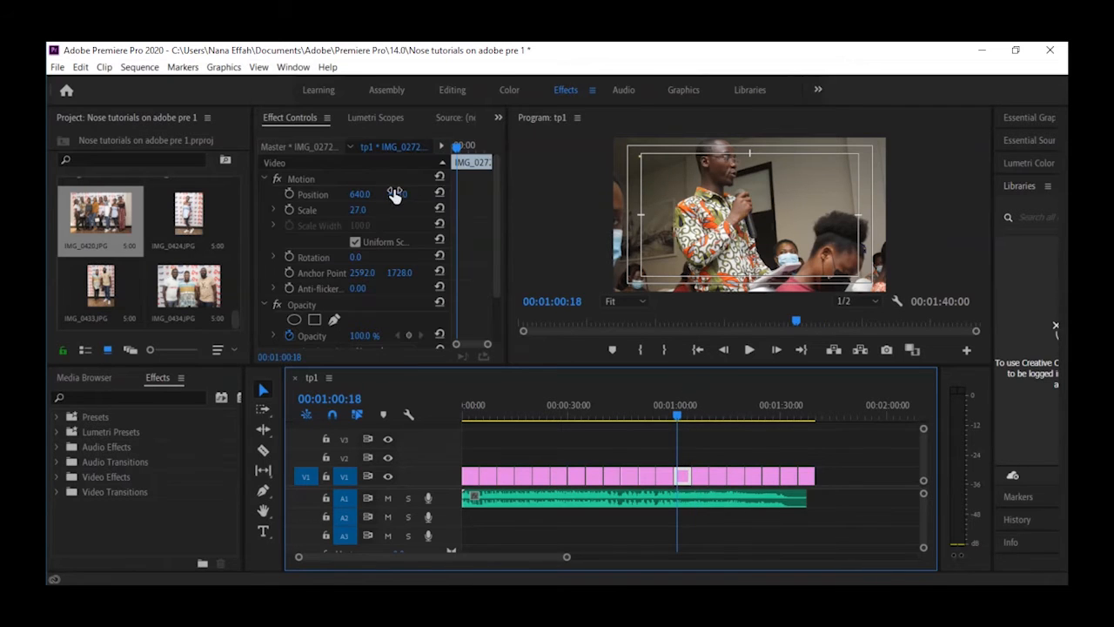
mouse_move(398, 192)
left_mouse_down()
mouse_move(413, 191)
mouse_move(404, 194)
left_mouse_up()
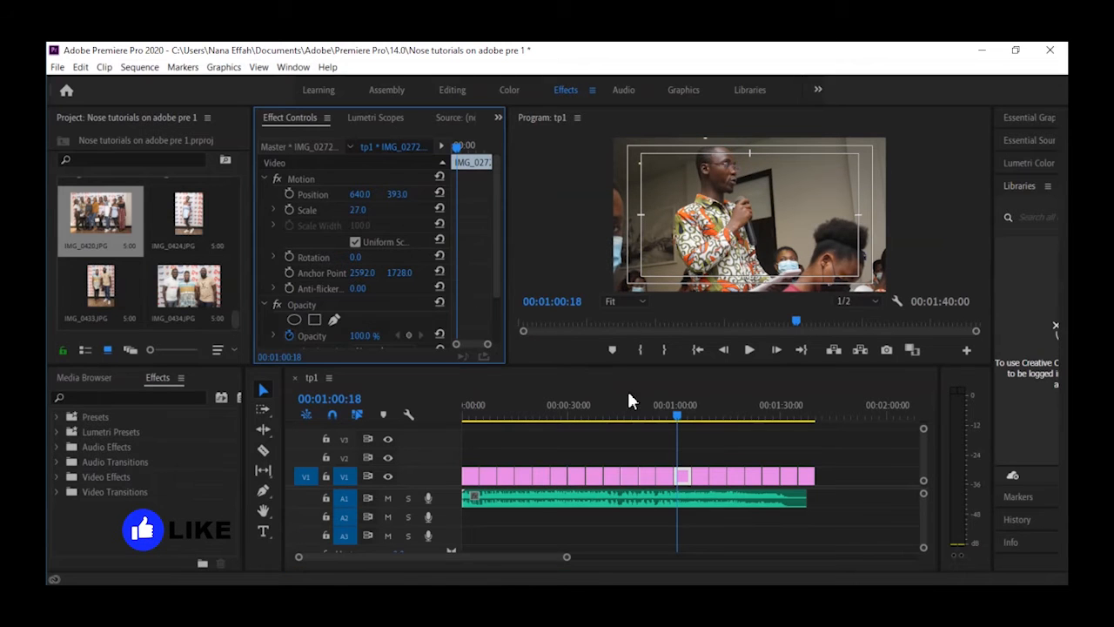
- Set the IMG_0237 audience photo's Scale to 34 and its Position to 640, 407
left_click(661, 415)
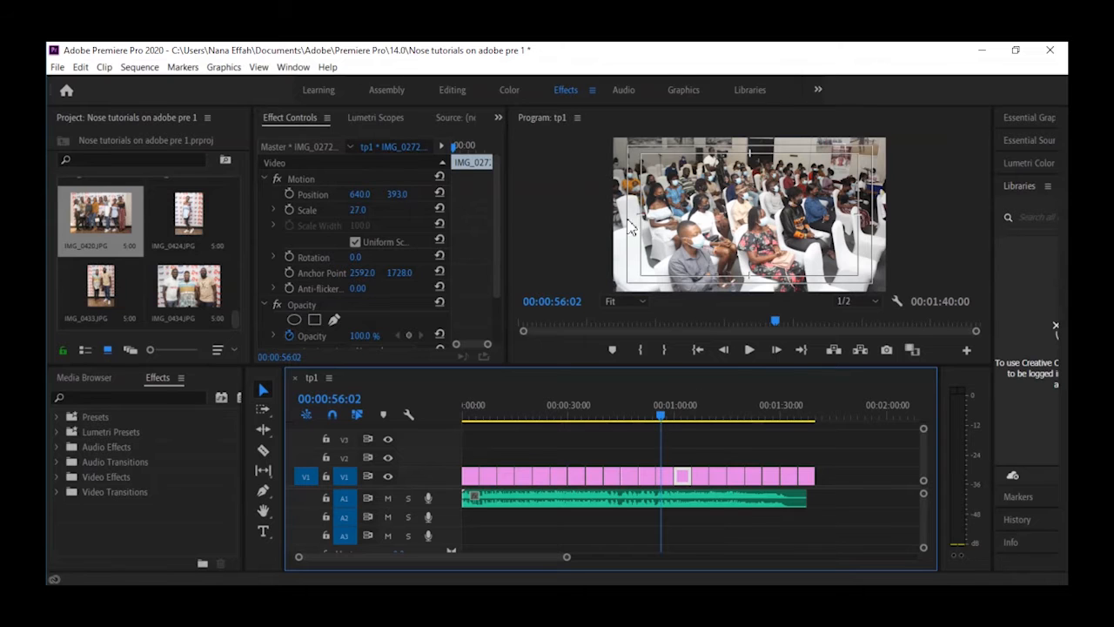
left_click(665, 476)
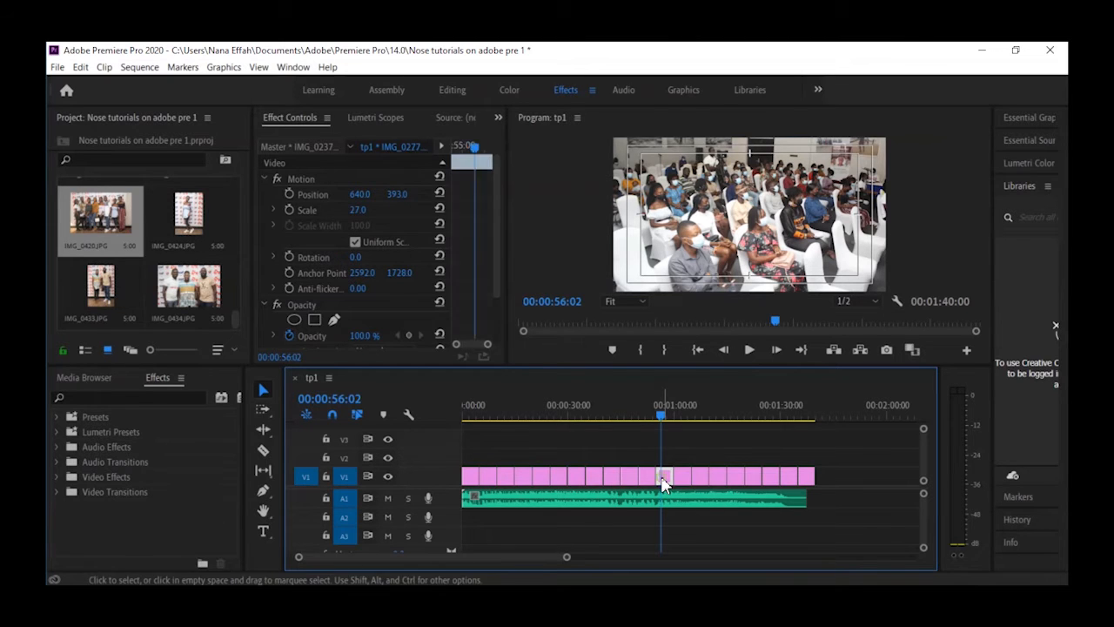
left_click(359, 210)
type("30")
key("Return")
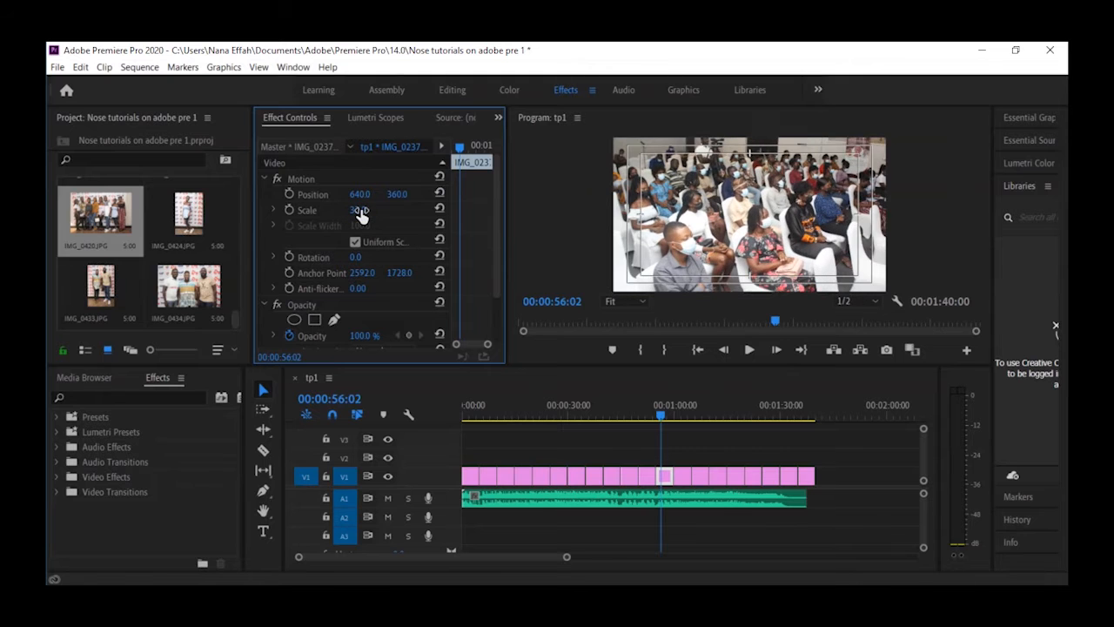
left_click_drag(360, 216, 425, 195)
- Set the IMG_0236 audience photo's Scale to 33 and its Position to 818, 360
left_click(645, 406)
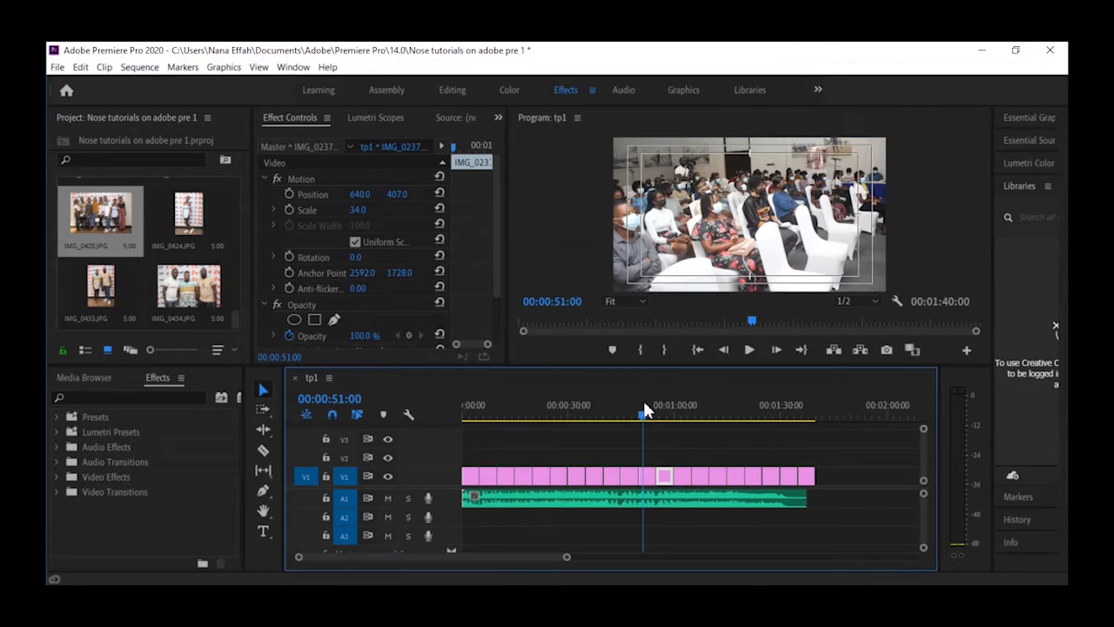
left_click(648, 475)
mouse_move(361, 211)
left_mouse_down()
mouse_move(380, 210)
mouse_move(355, 194)
mouse_move(490, 189)
mouse_move(367, 193)
mouse_move(353, 212)
mouse_move(370, 210)
mouse_move(361, 199)
left_mouse_up()
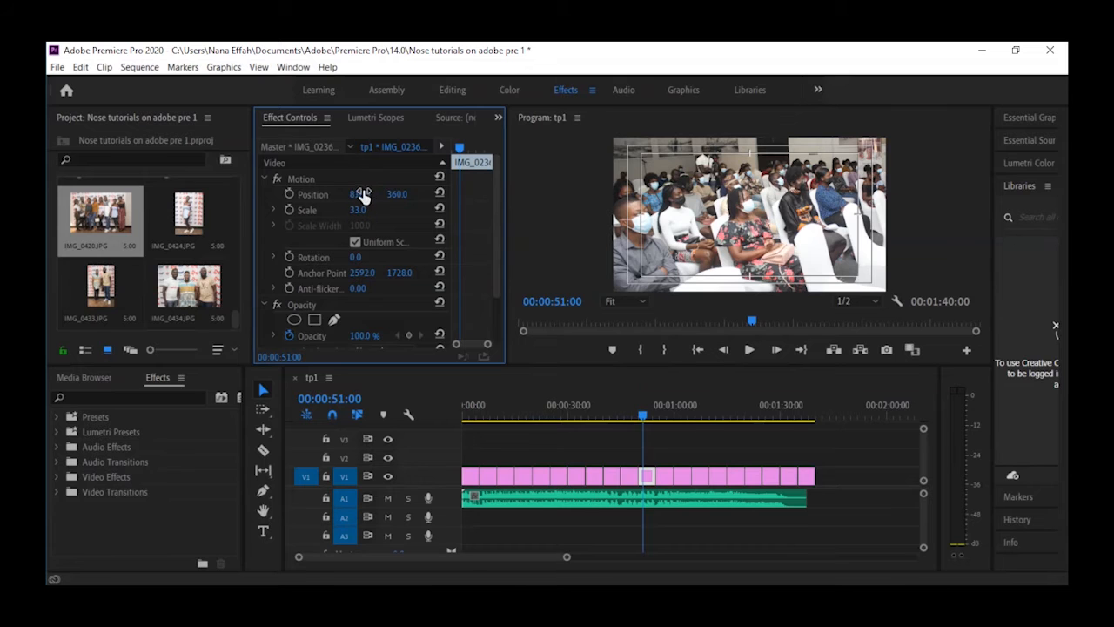
- Check the framing of the photo at 00:00:46:14, leave no clip selected and save the project
left_click(626, 409)
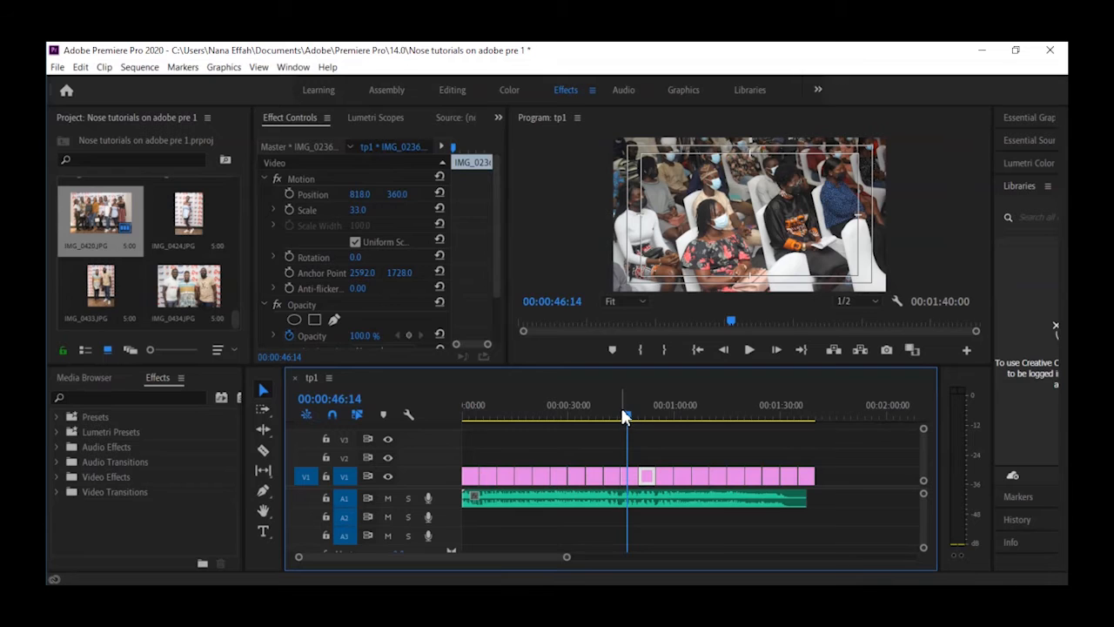
left_click(633, 476)
left_click(658, 428)
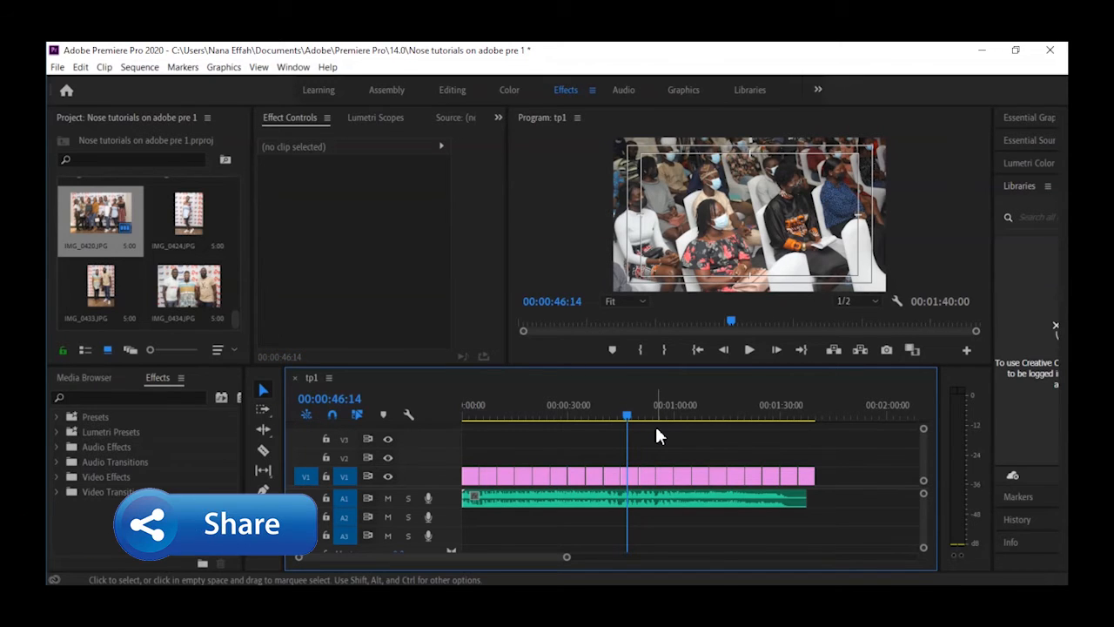
key("ctrl+s")
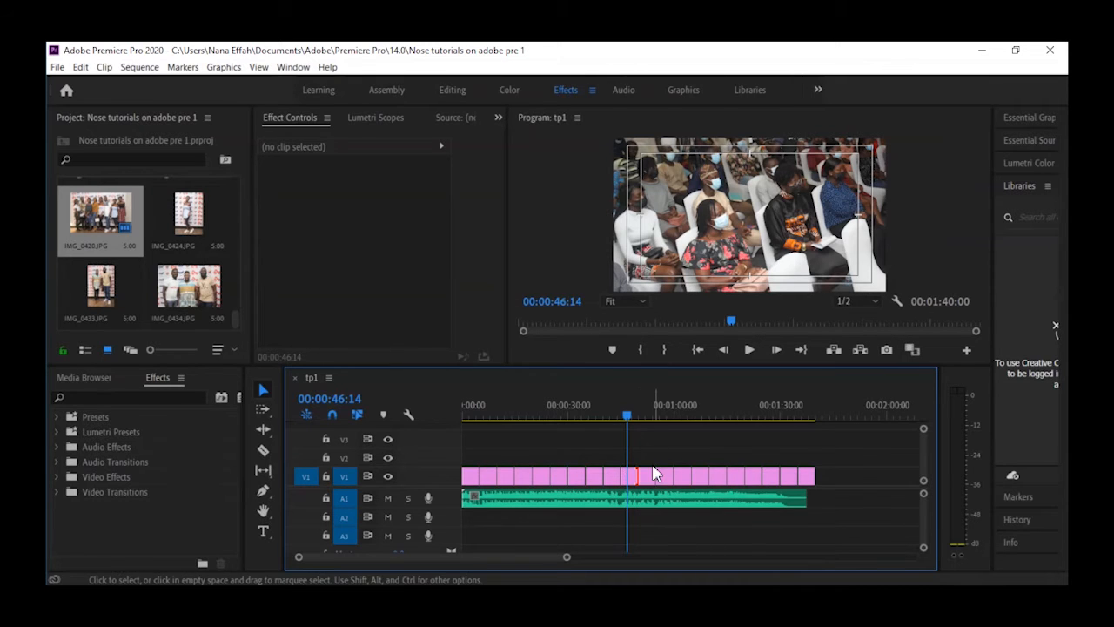
- Review the photos back to 00:00:22:16 and reposition IMG_0165 to 650, 360 with its Scale at 27
left_click(633, 477)
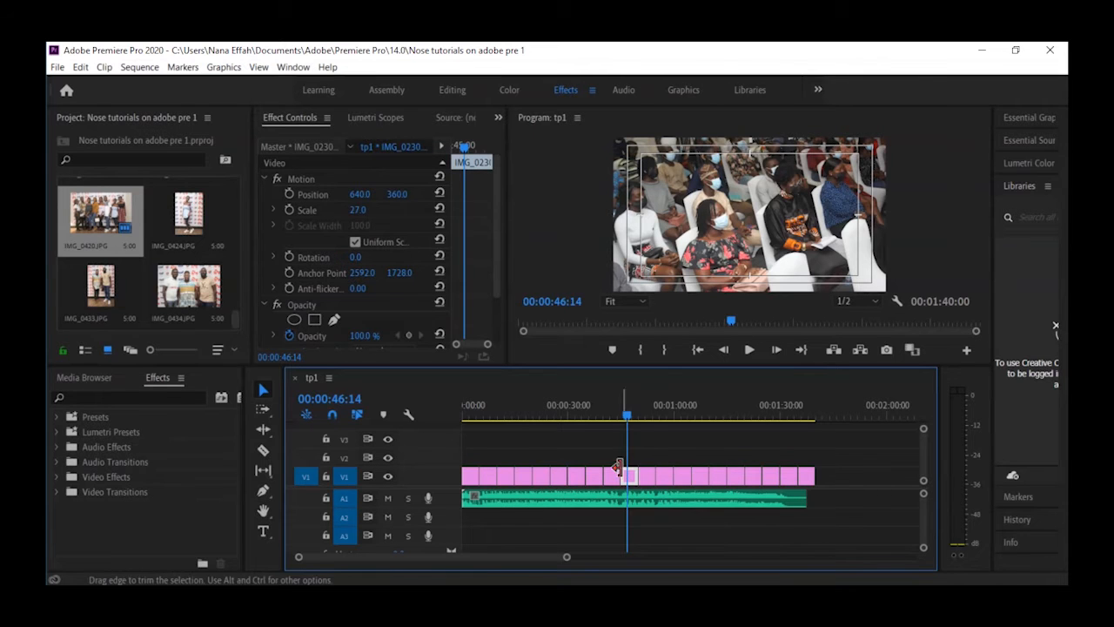
left_click(602, 411)
left_click(587, 409)
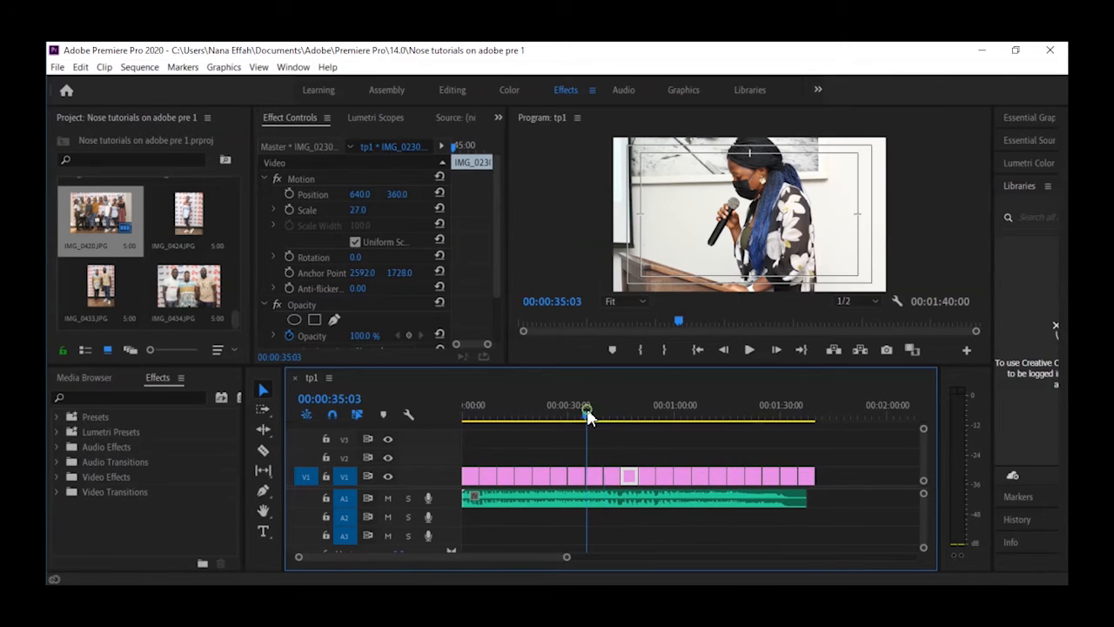
mouse_move(597, 421)
left_mouse_down()
mouse_move(618, 410)
mouse_move(629, 419)
mouse_move(613, 405)
mouse_move(601, 417)
left_mouse_up()
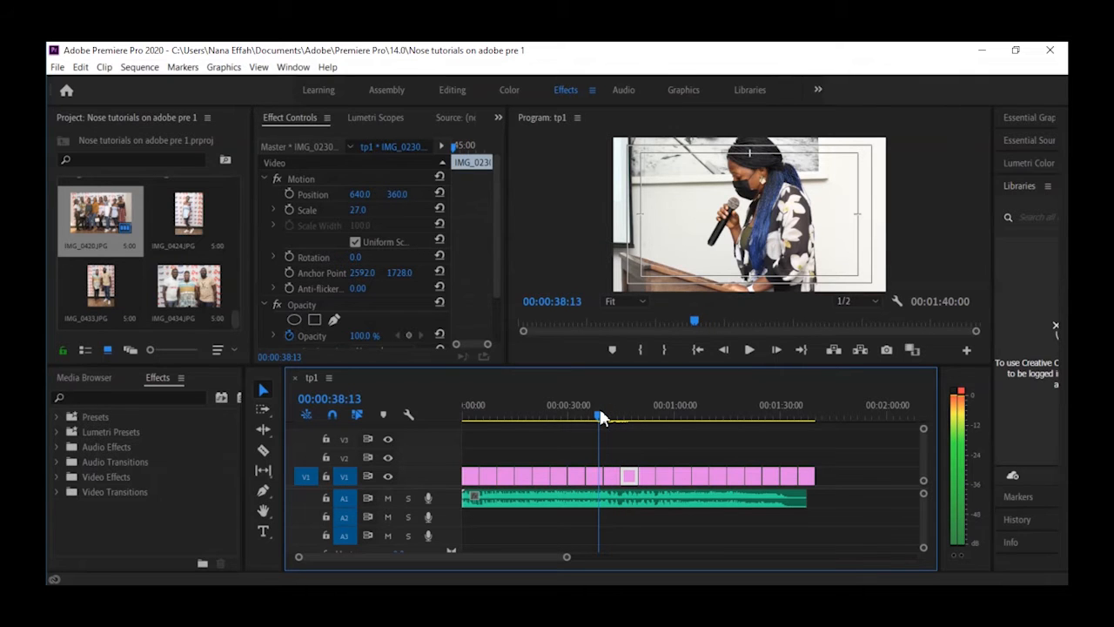
left_click_drag(601, 417, 543, 416)
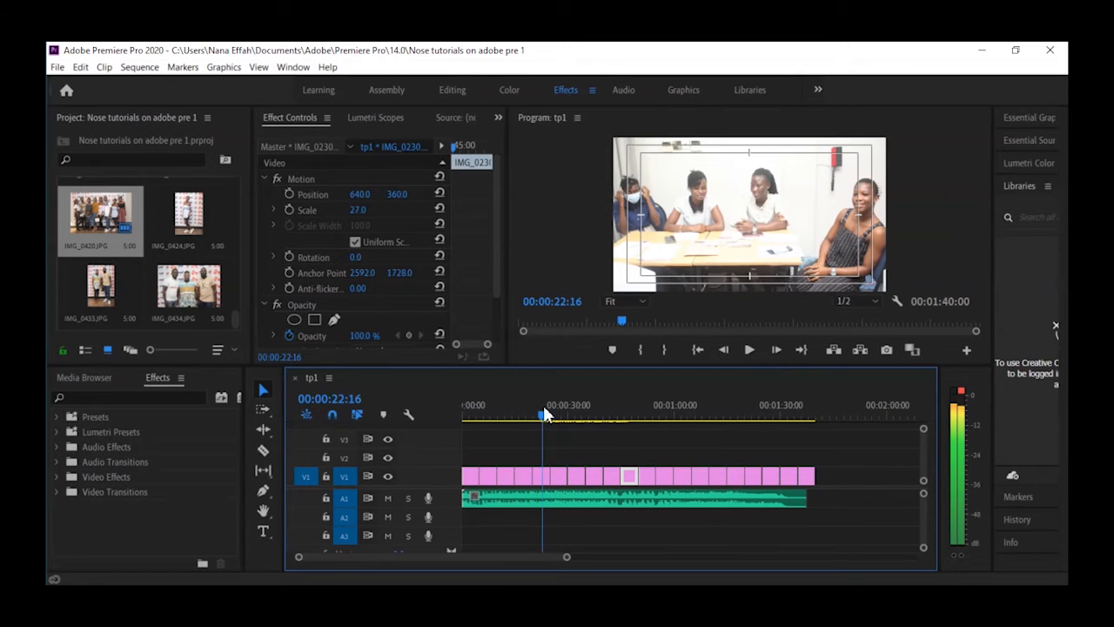
left_click(540, 476)
left_click(358, 215)
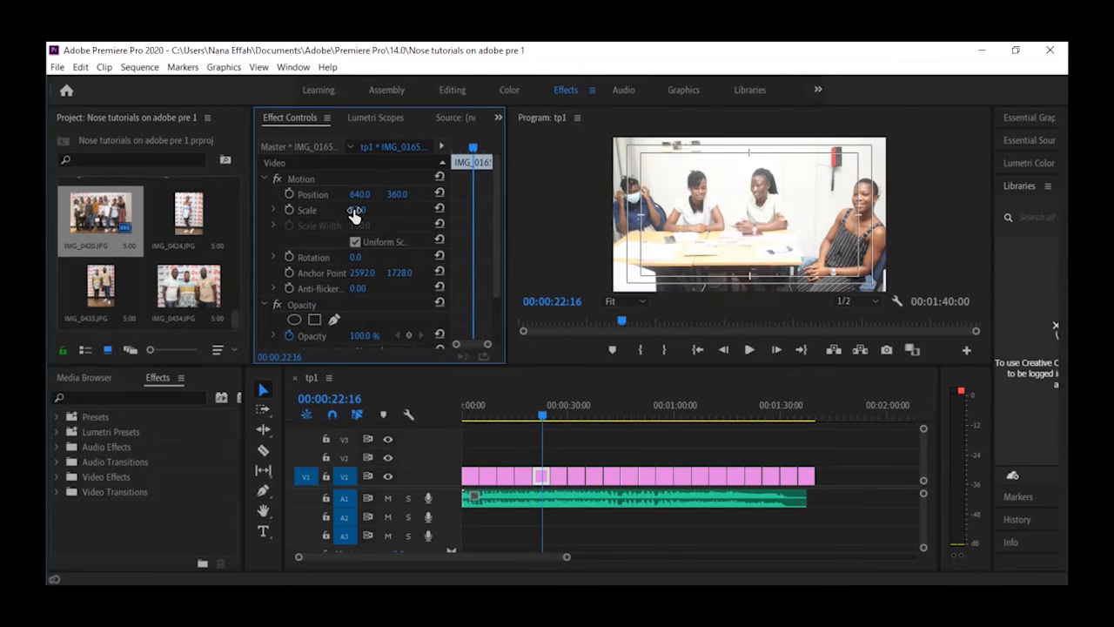
left_click_drag(345, 215, 322, 198)
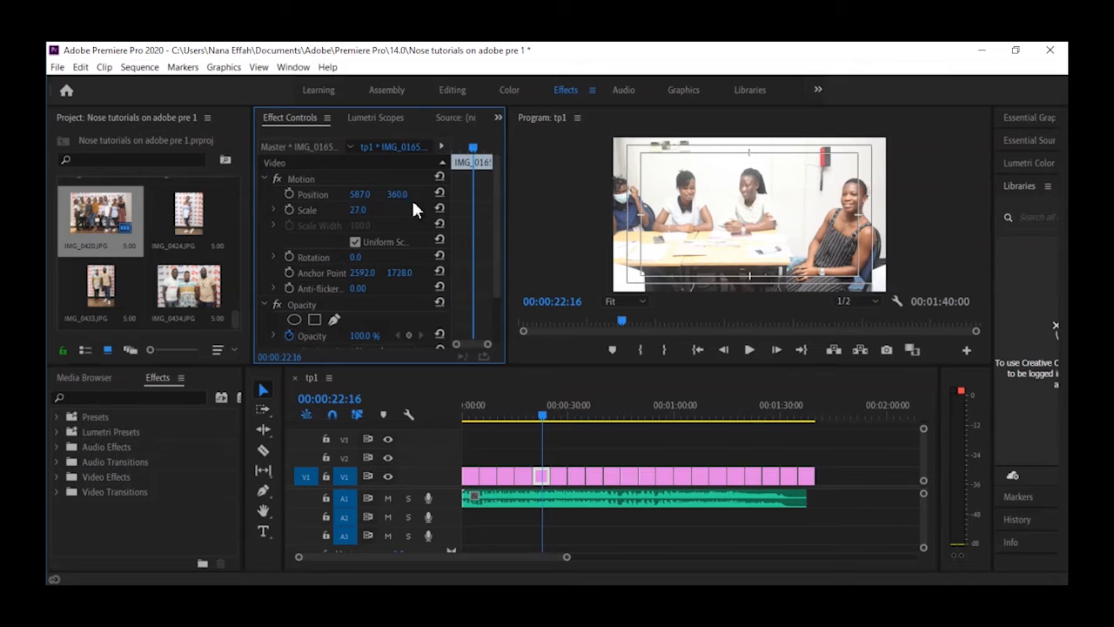
left_click_drag(357, 194, 313, 199)
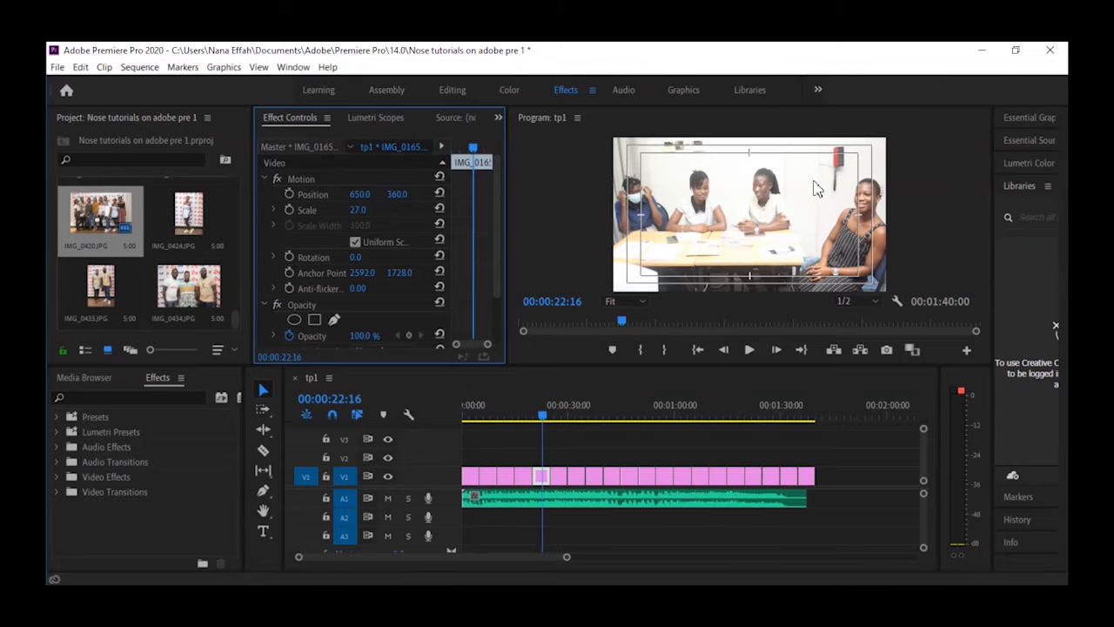
- Review the photos back to 00:00:05:18 and set the Scale of IMG_0131 to 25 so it fills the frame
left_click(519, 410)
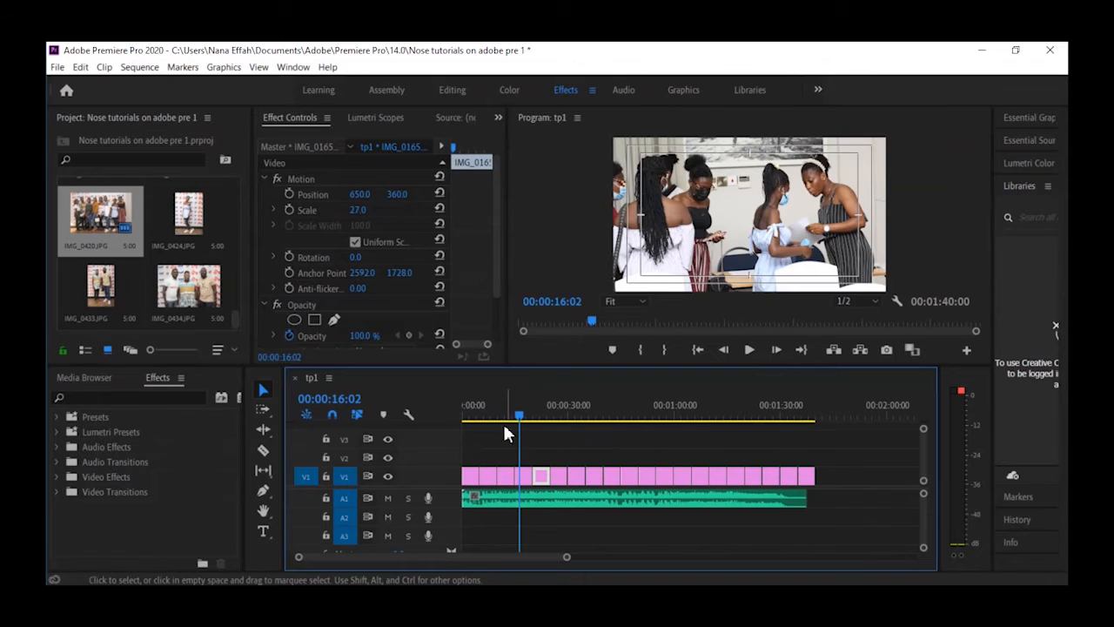
left_click(502, 413)
left_click(484, 415)
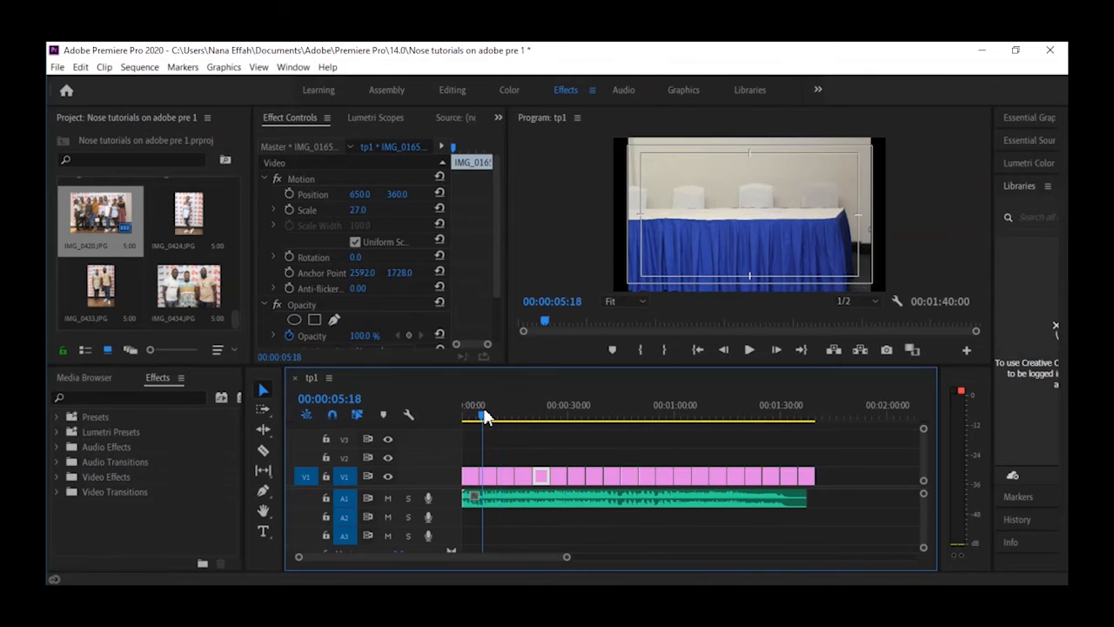
left_click(488, 476)
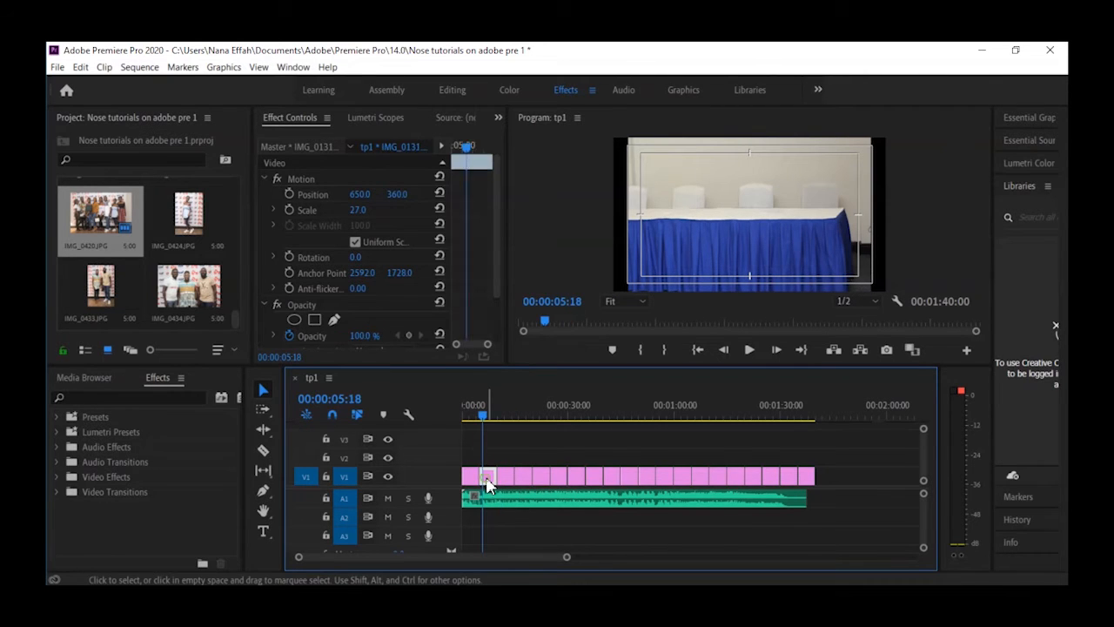
left_click_drag(361, 211, 362, 214)
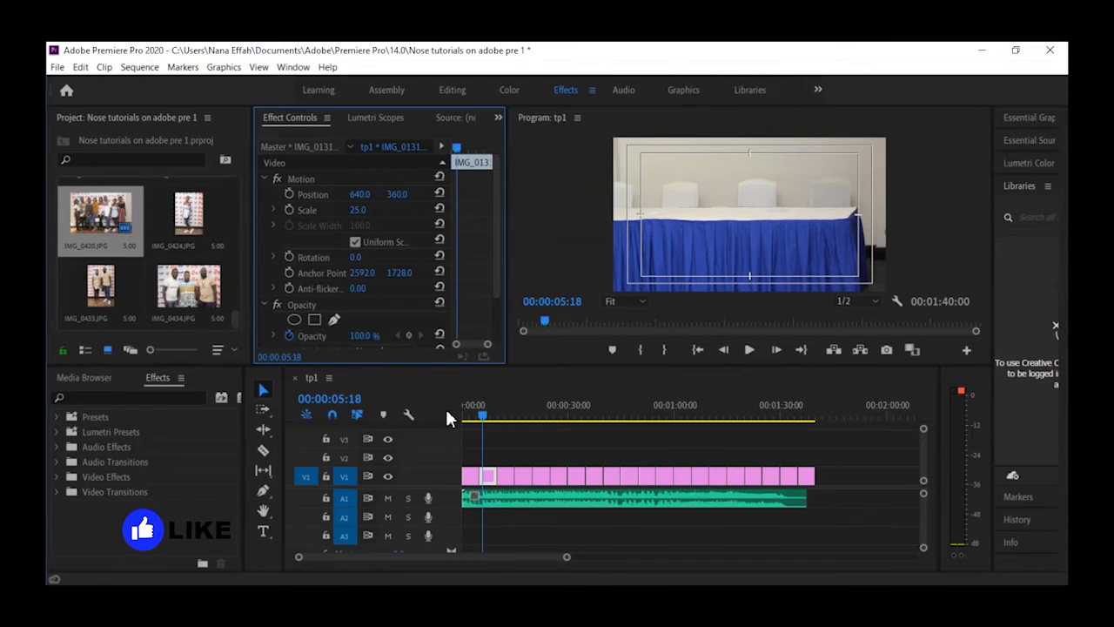
- Return the playhead to 00:00:00:00 with no clip selected and play the slideshow with its music
left_click(467, 415)
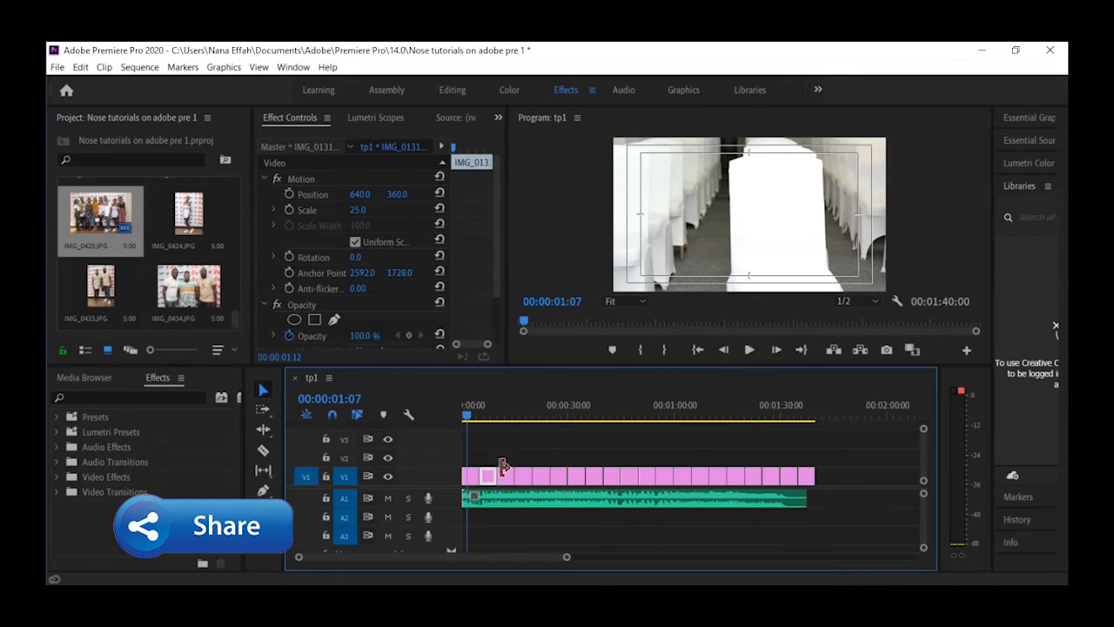
left_click(561, 453)
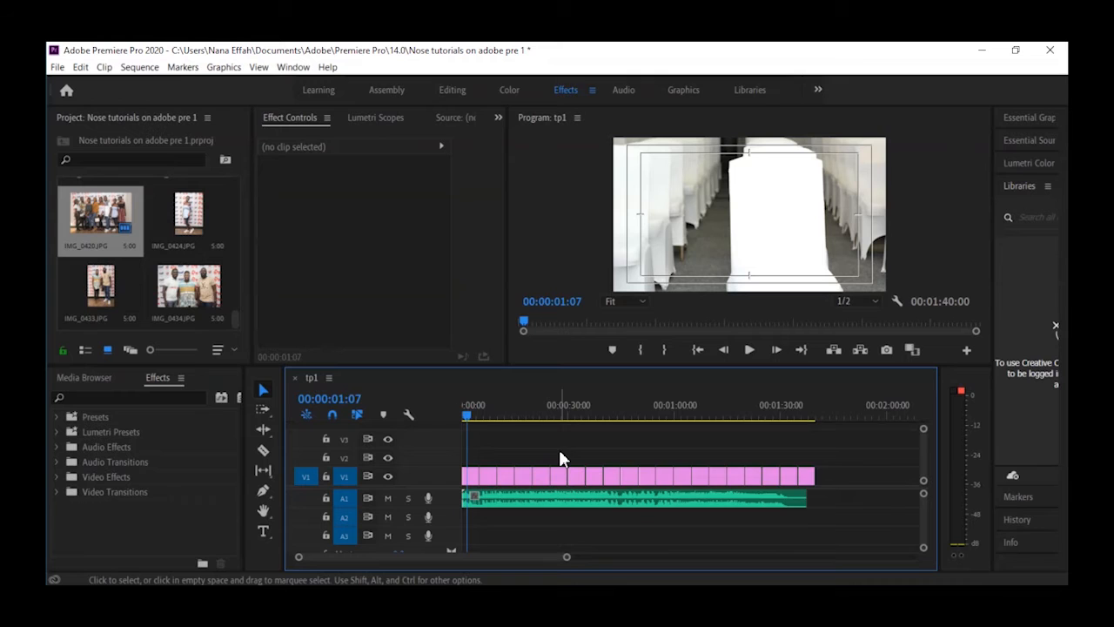
key("minus")
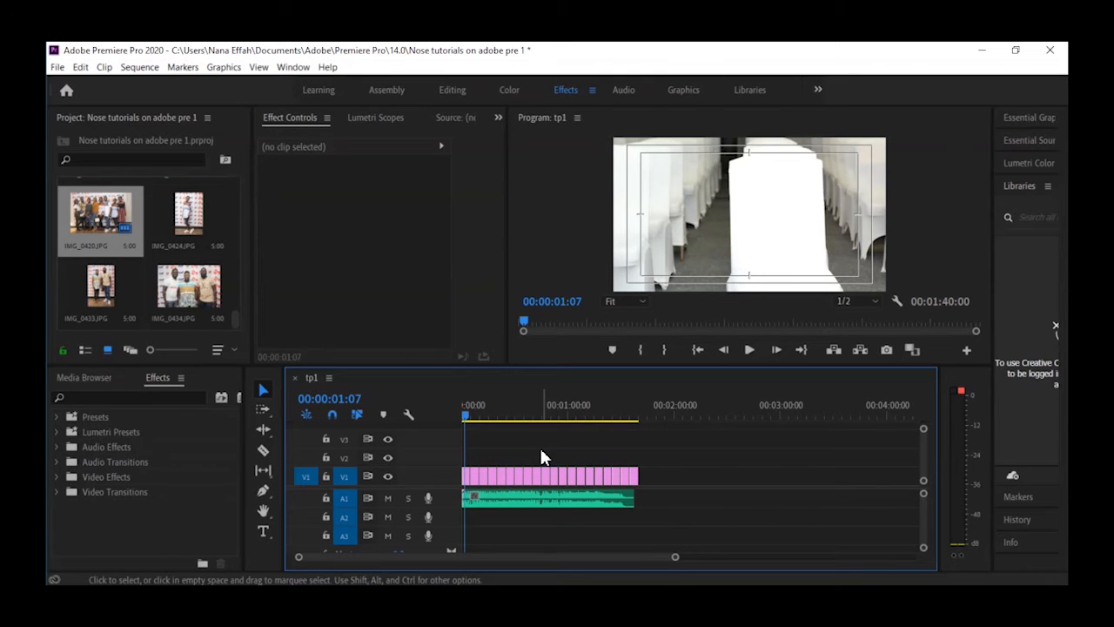
key("equal")
left_click_drag(469, 418, 454, 415)
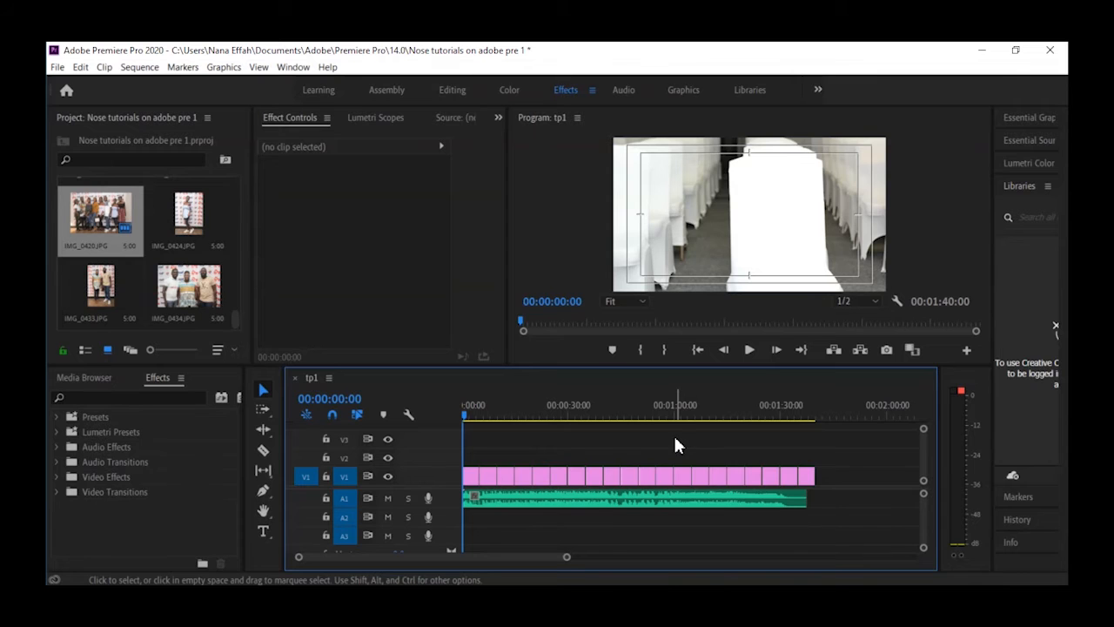
key("space")
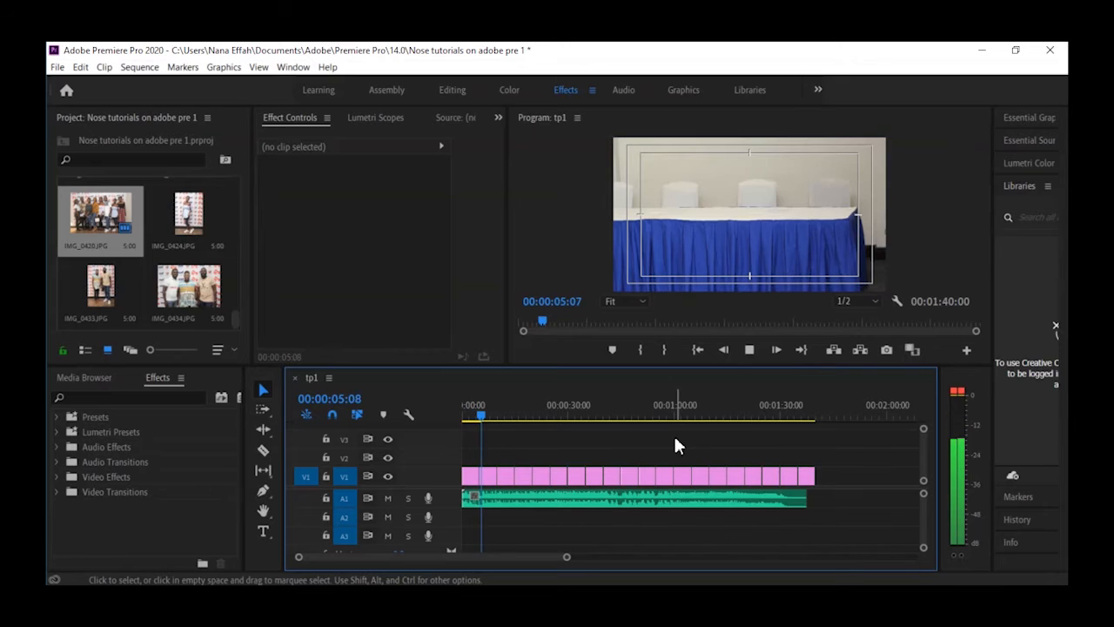
- Stop playback, add a Cross Dissolve transition to the start of IMG_0130 and preview it from 00:00:00:00
key("space")
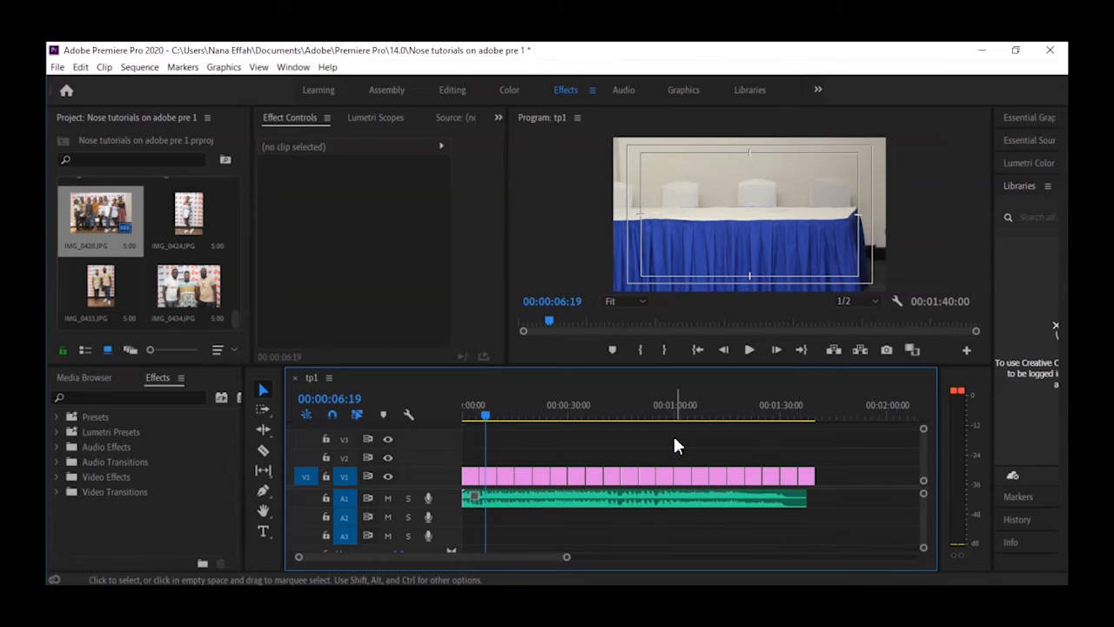
key("Home")
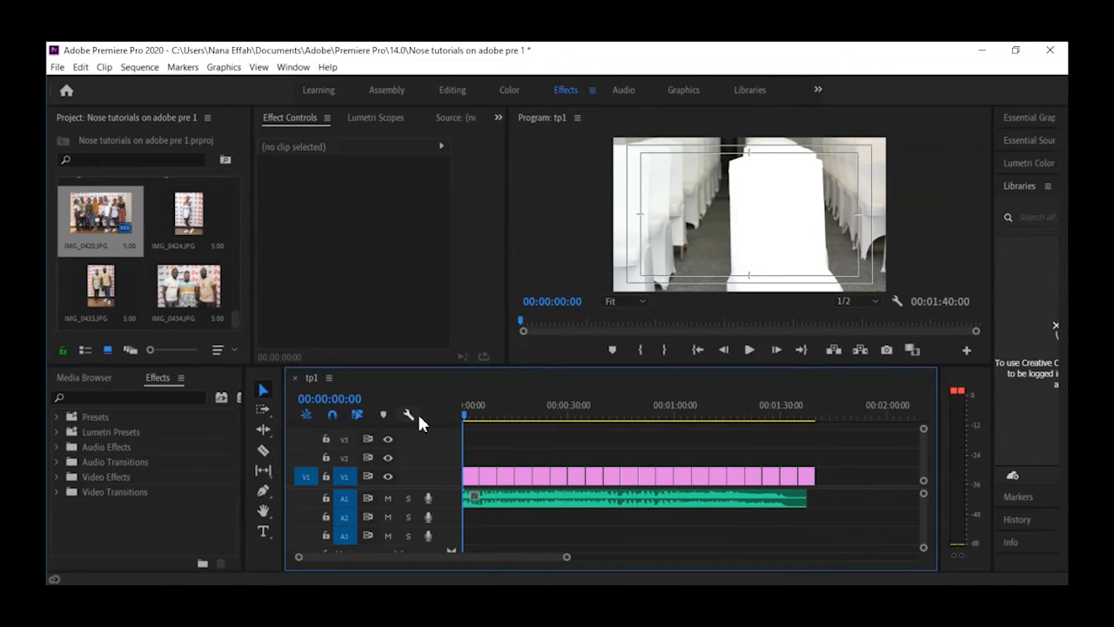
key("equal")
key("equal")
key("equal")
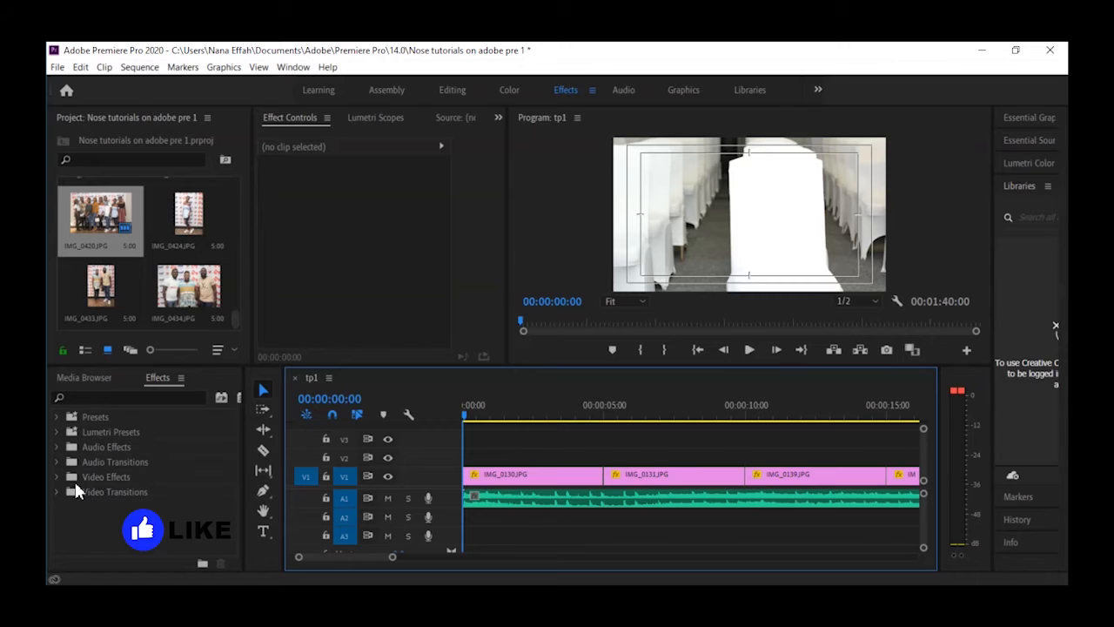
left_click(54, 492)
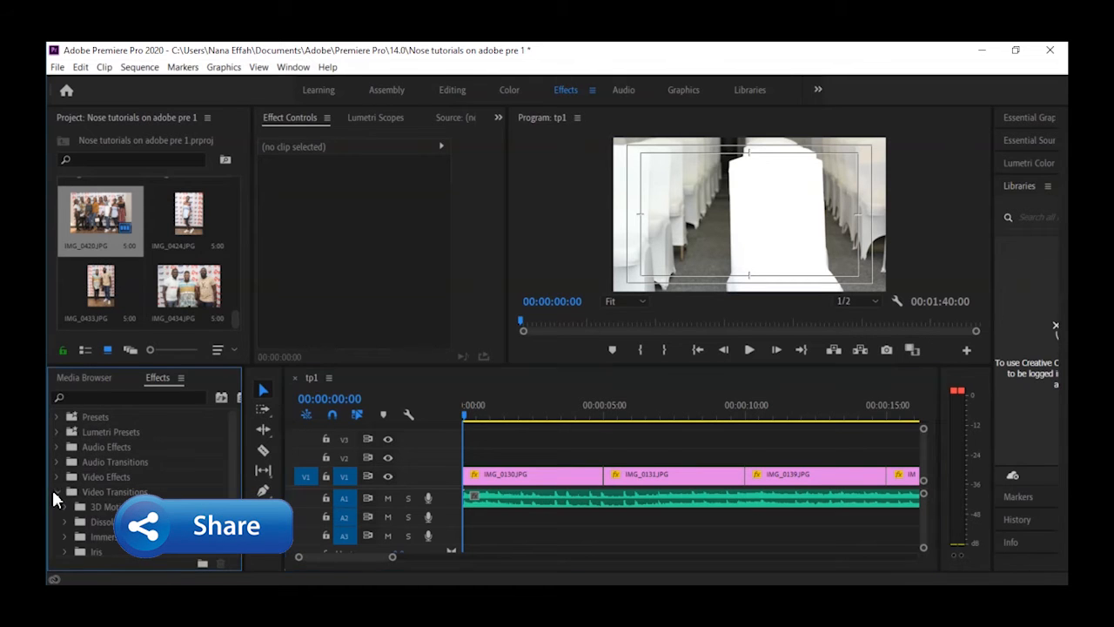
scroll(95, 526, "down", 1)
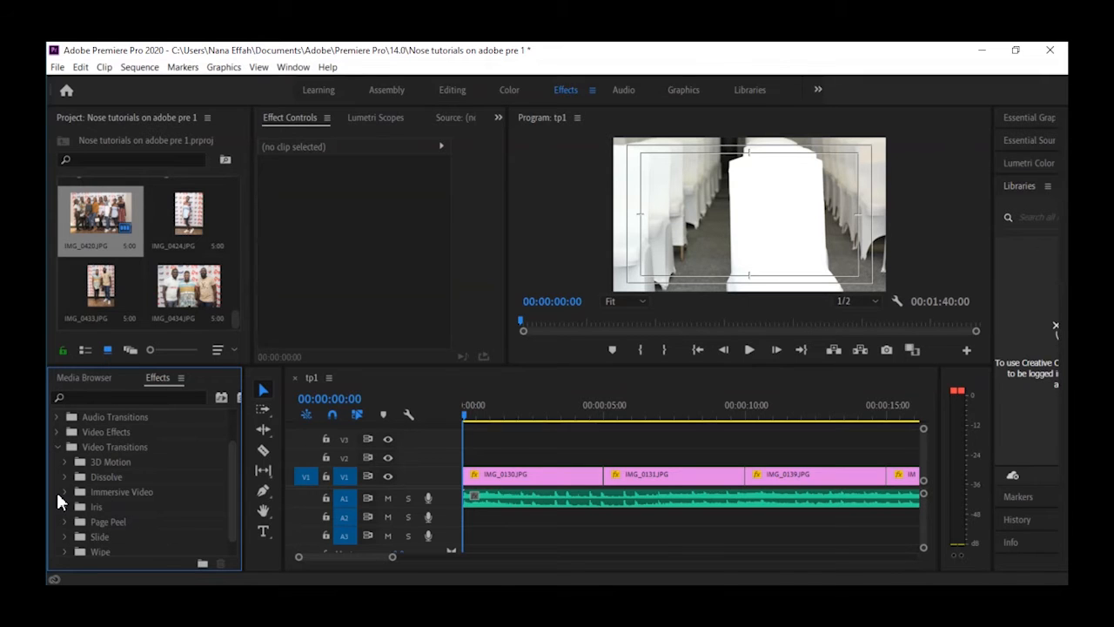
left_click(63, 478)
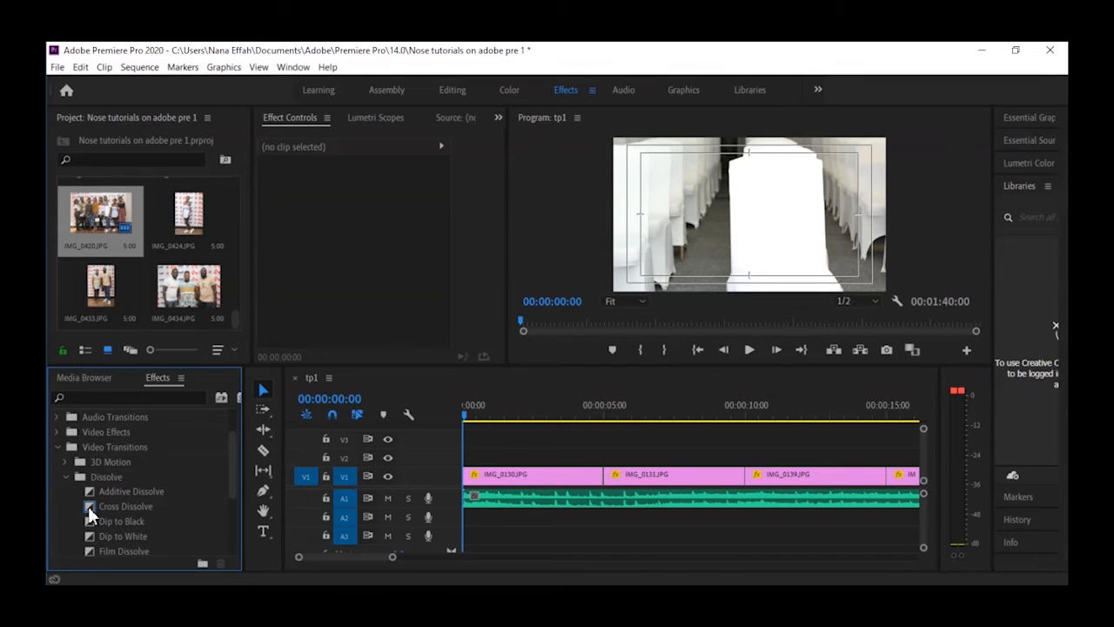
left_click_drag(88, 506, 496, 465)
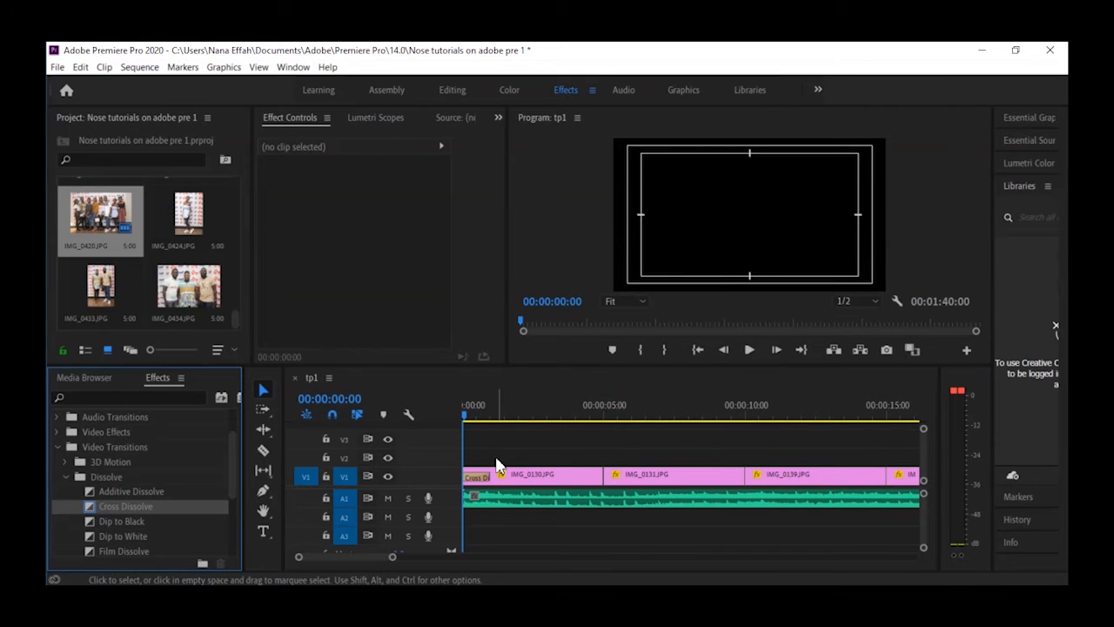
key("space")
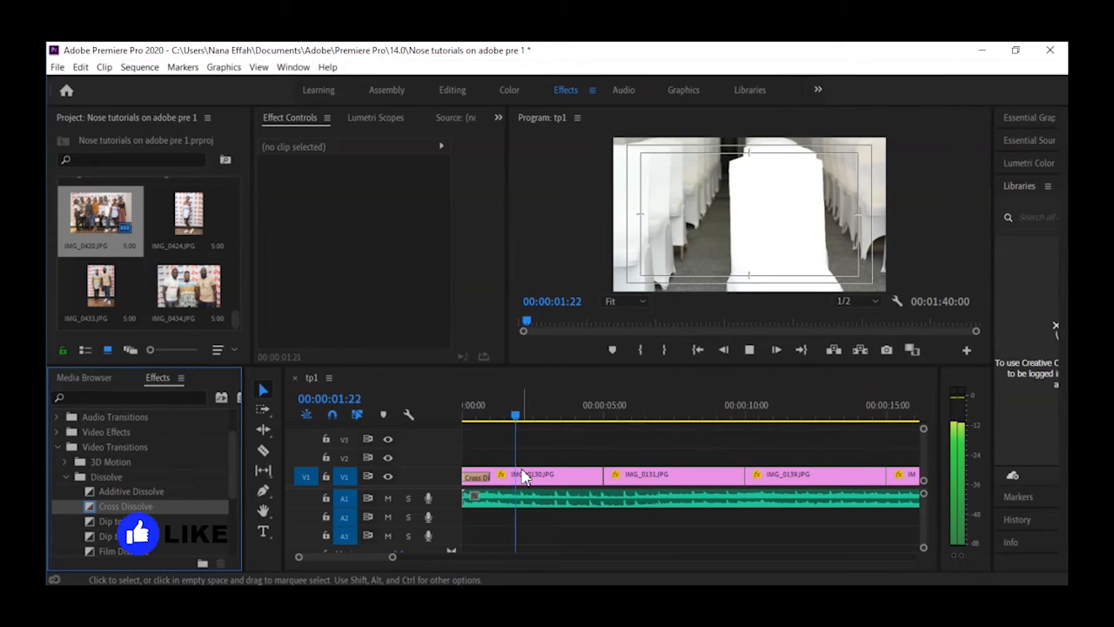
key("space")
- Shorten IMG_0130 to end at about 00:00:02:20, play it back and move IMG_0131 up against its end
left_click(597, 472)
left_click_drag(546, 472, 540, 471)
left_click_drag(541, 417, 384, 415)
key("space")
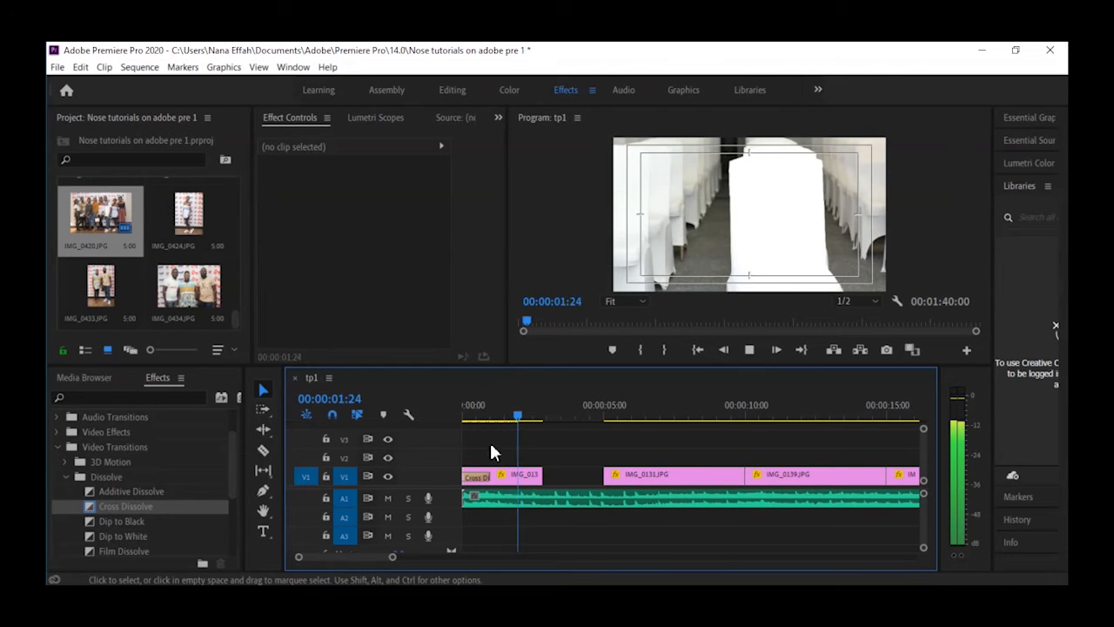
key("space")
left_click_drag(602, 484, 572, 482)
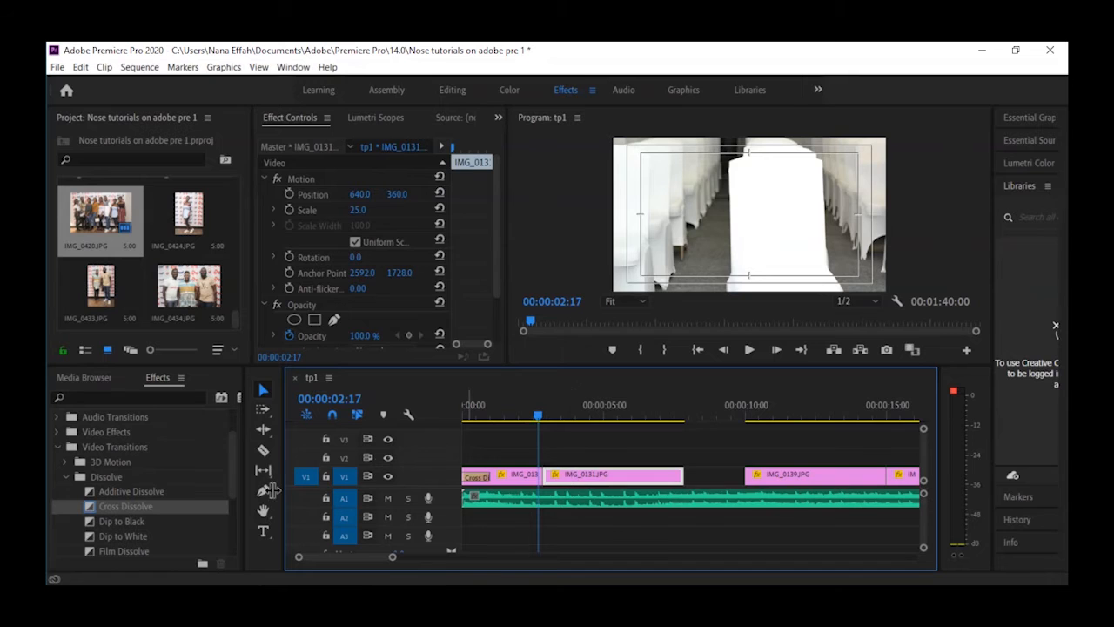
- Add a Band Wipe transition at the cut between IMG_0130 and IMG_0131 and place the playhead just before it
left_click_drag(230, 470, 234, 529)
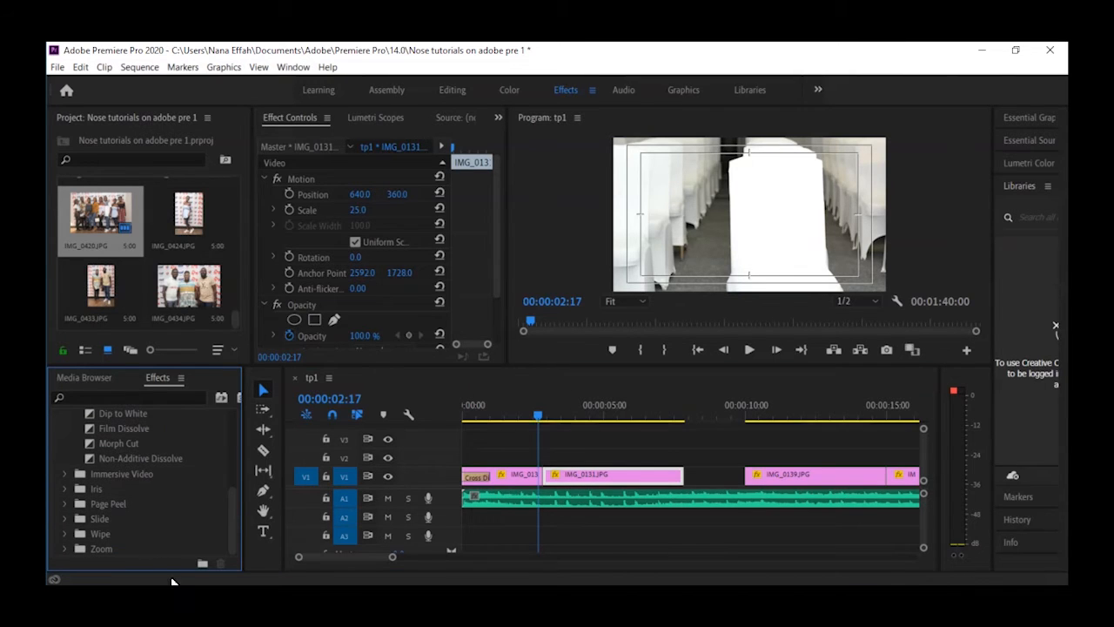
left_click(64, 534)
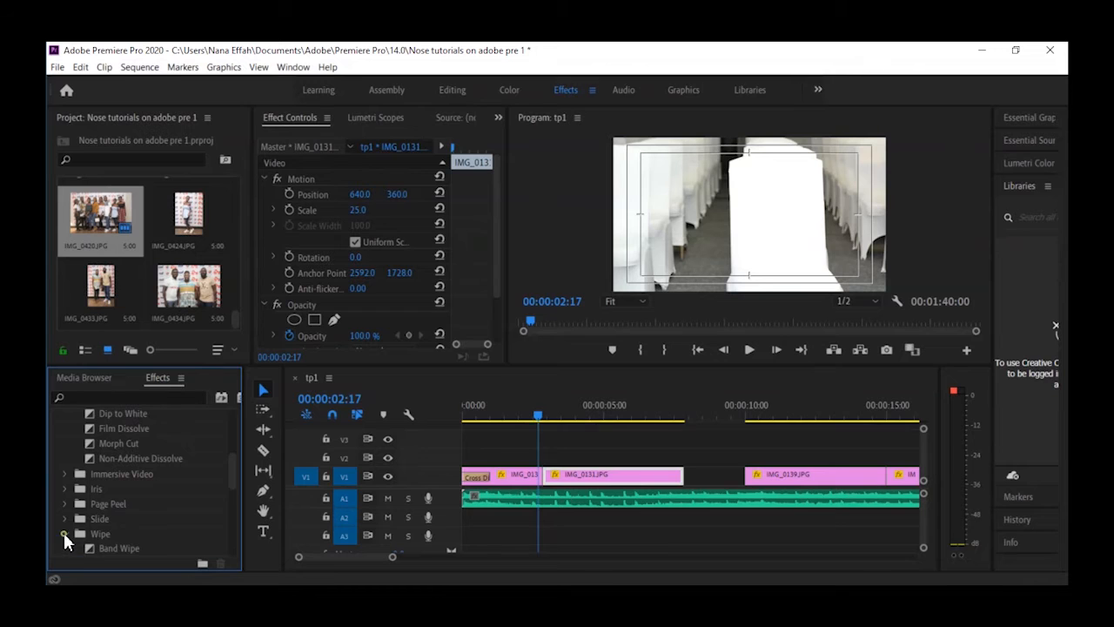
scroll(144, 531, "down", 2)
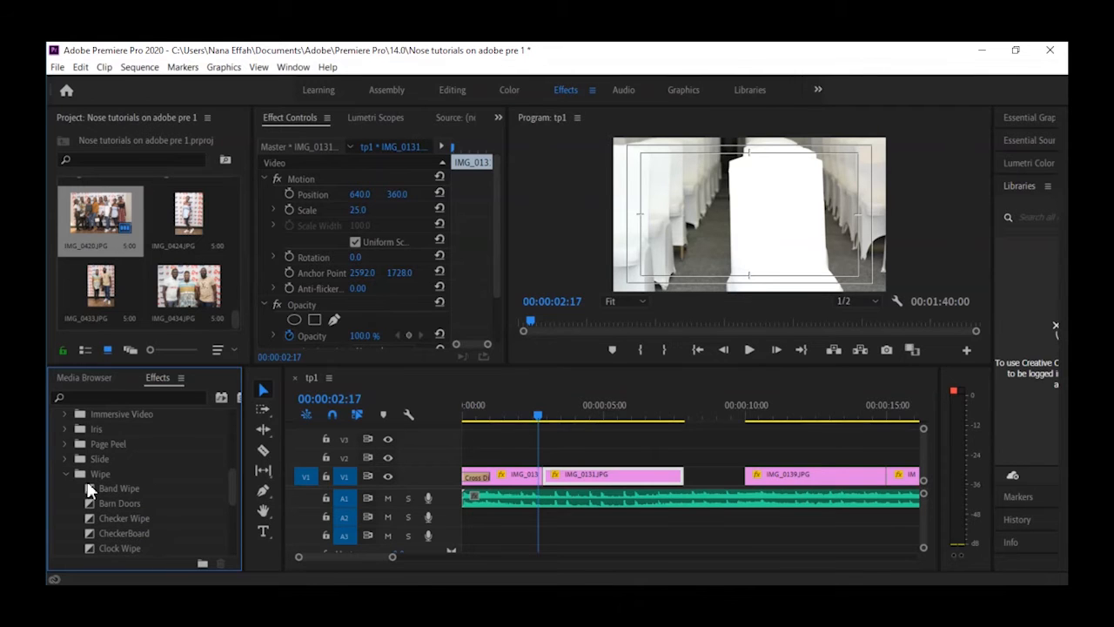
left_click_drag(91, 488, 545, 478)
left_click(538, 413)
left_click_drag(539, 413, 520, 416)
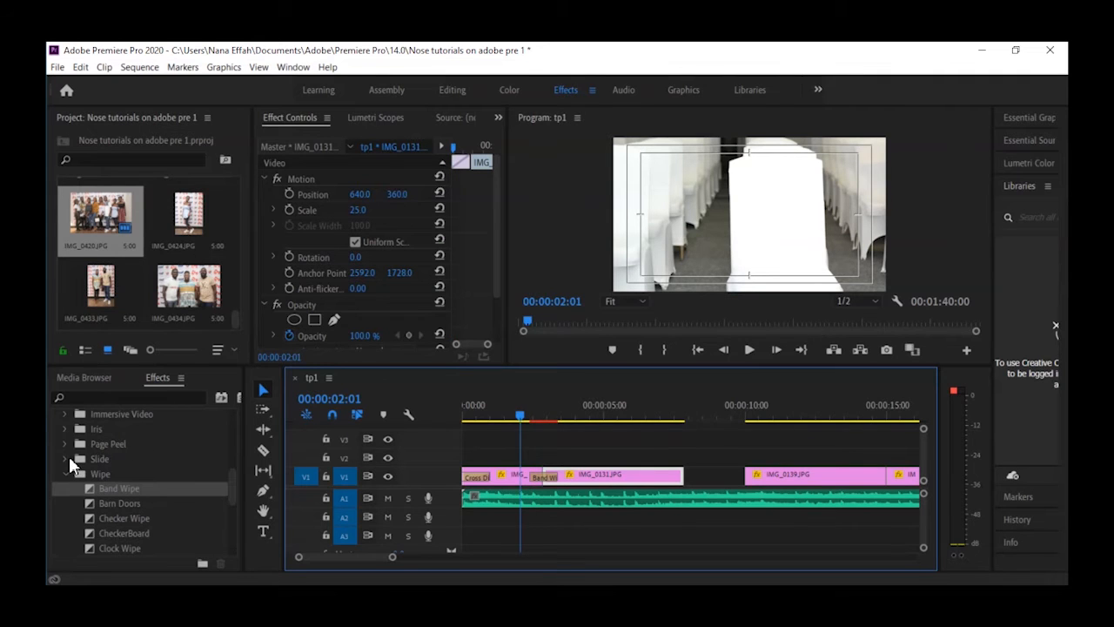
- Replace the transition between IMG_0130 and IMG_0131 with Band Slide and preview it
left_click(67, 459)
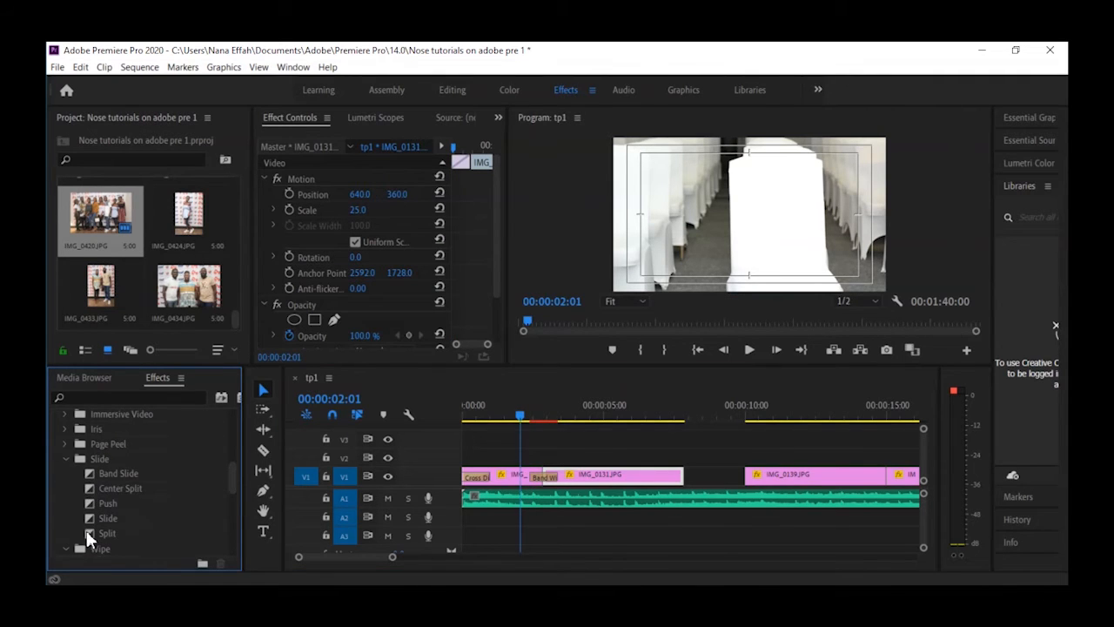
left_click_drag(90, 475, 552, 472)
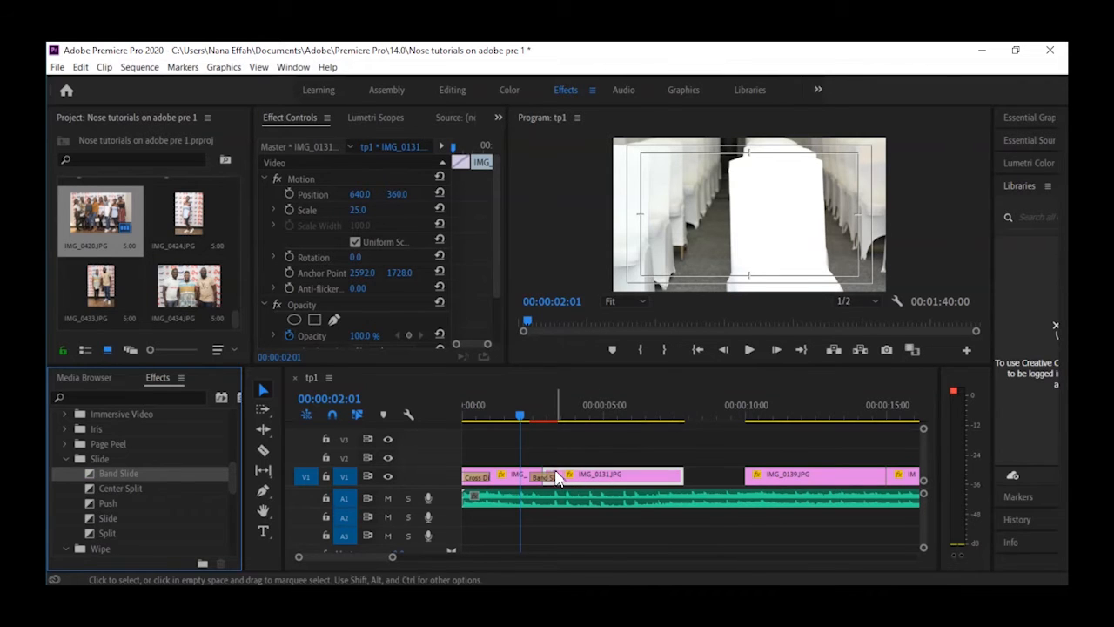
key("space")
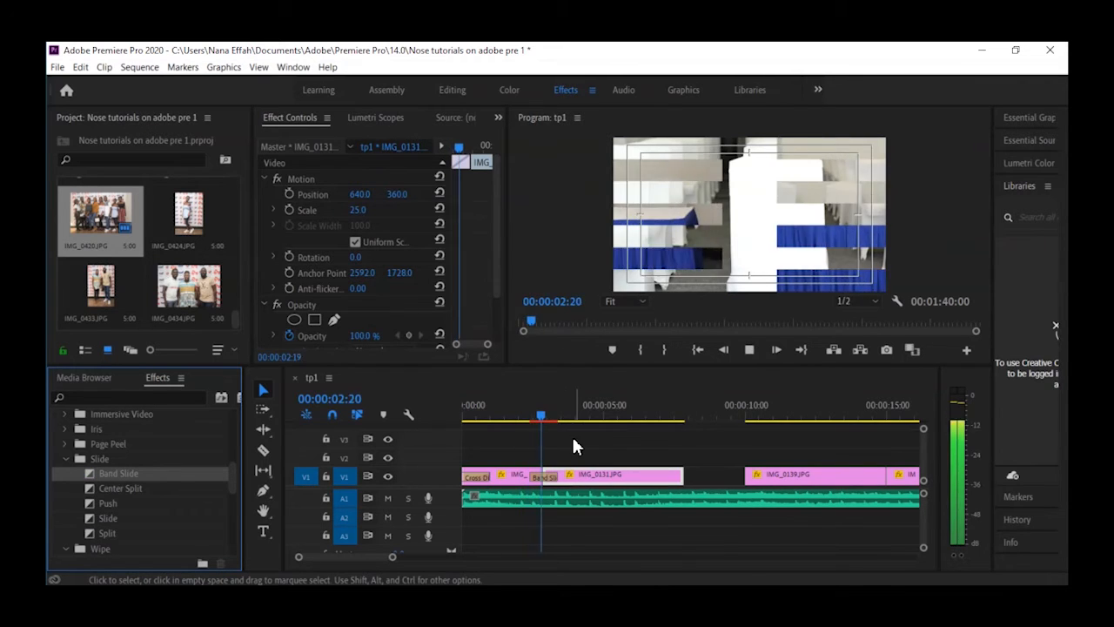
left_click_drag(549, 408, 522, 411)
key("space")
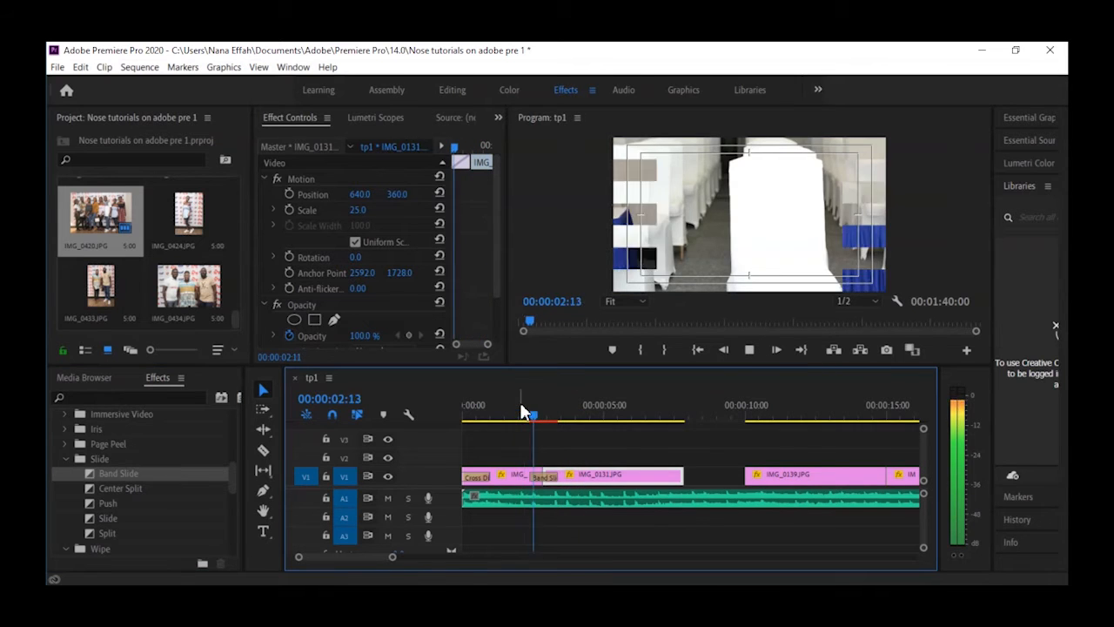
key("space")
- Swap the Band Slide transition between IMG_0130 and IMG_0131 for Band Wipe and play across the cut
scroll(153, 477, "down", 3)
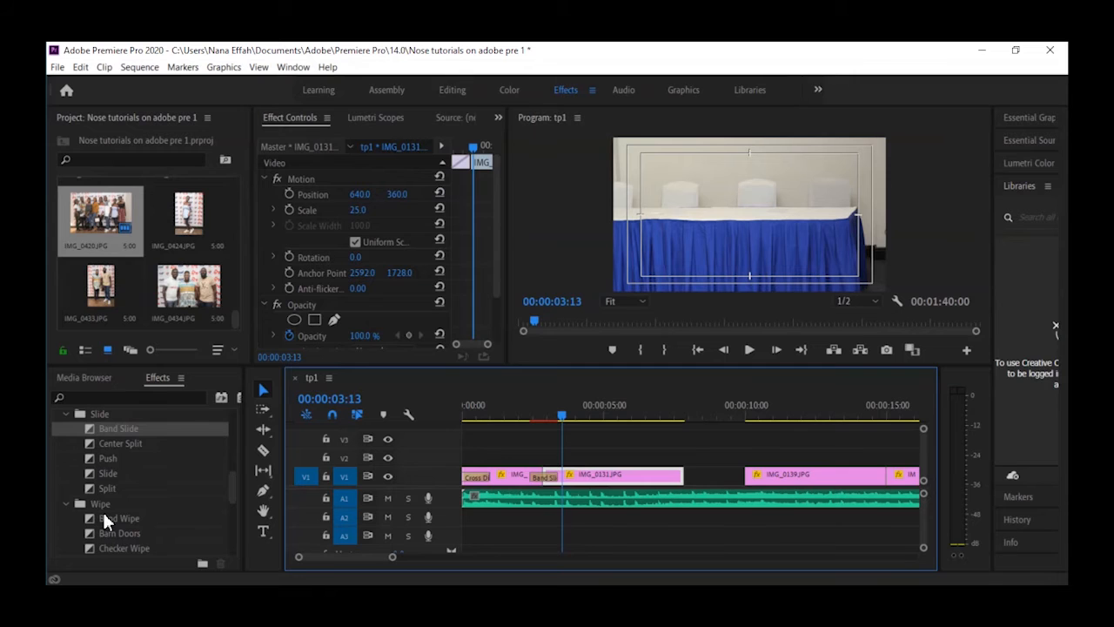
scroll(97, 493, "down", 1)
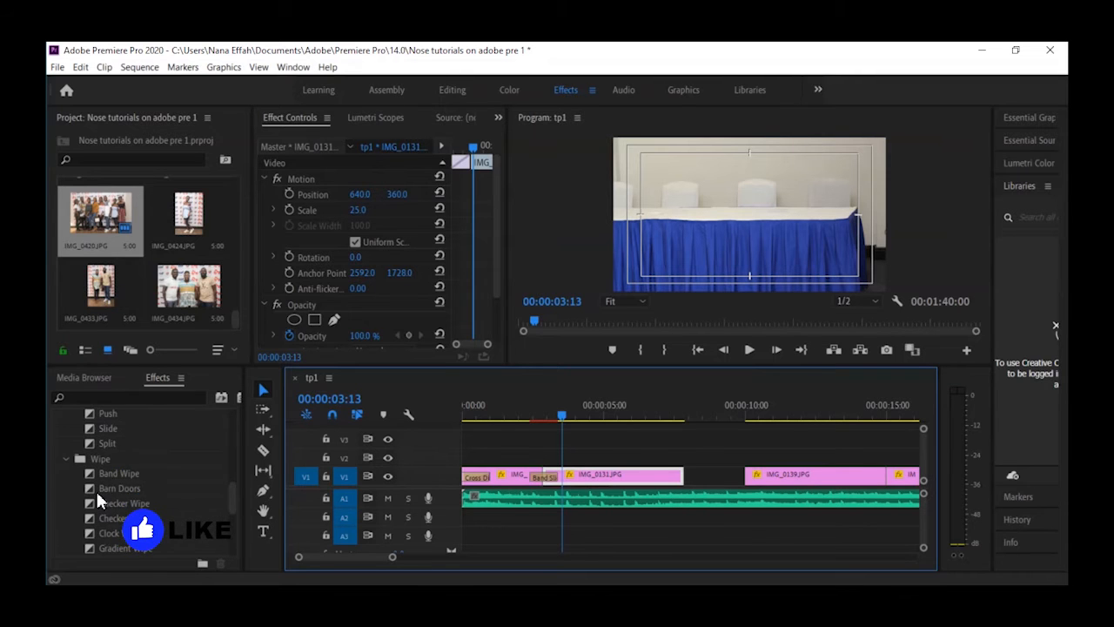
scroll(98, 517, "down", 1)
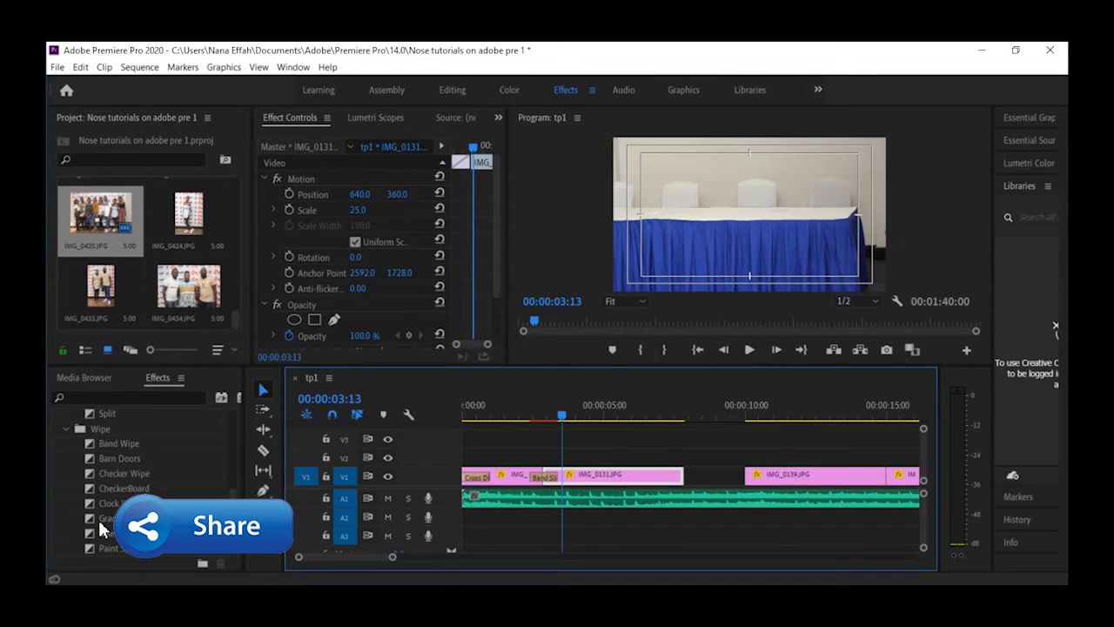
left_click_drag(90, 449, 546, 478)
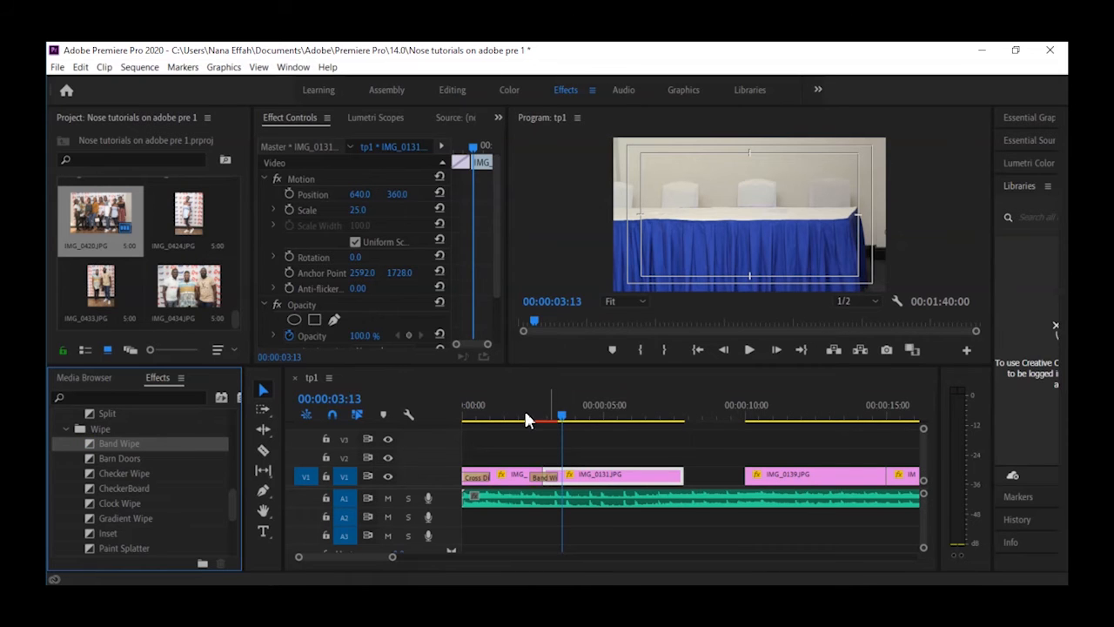
left_click(513, 411)
key("space")
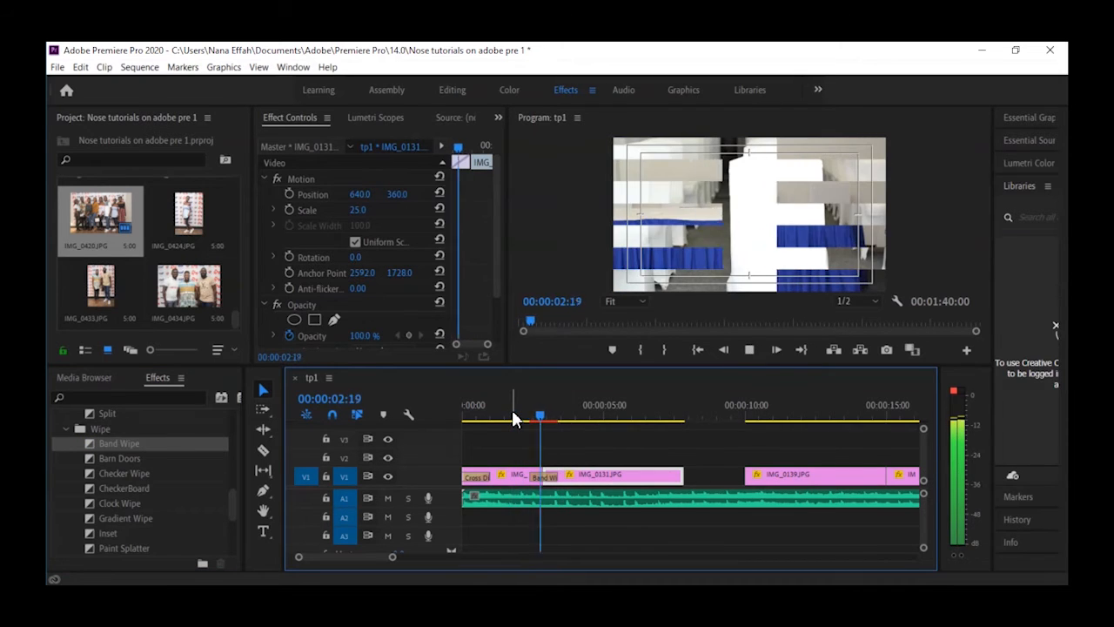
key("space")
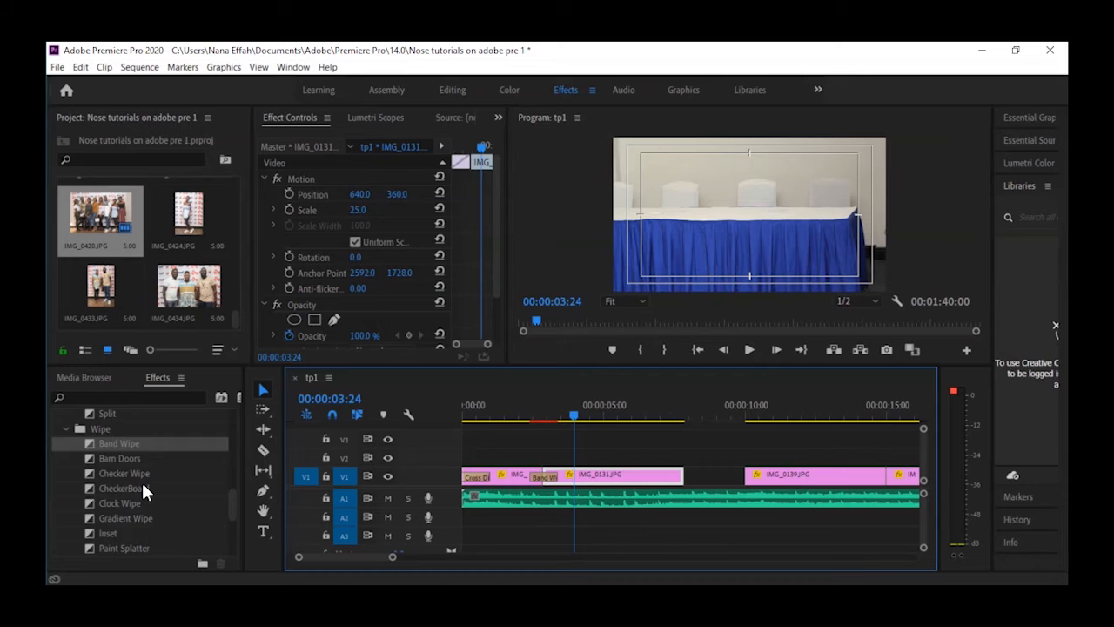
- Replace the Band Wipe between IMG_0130 and IMG_0131 with the Iris Box transition and preview it
scroll(141, 480, "up", 3)
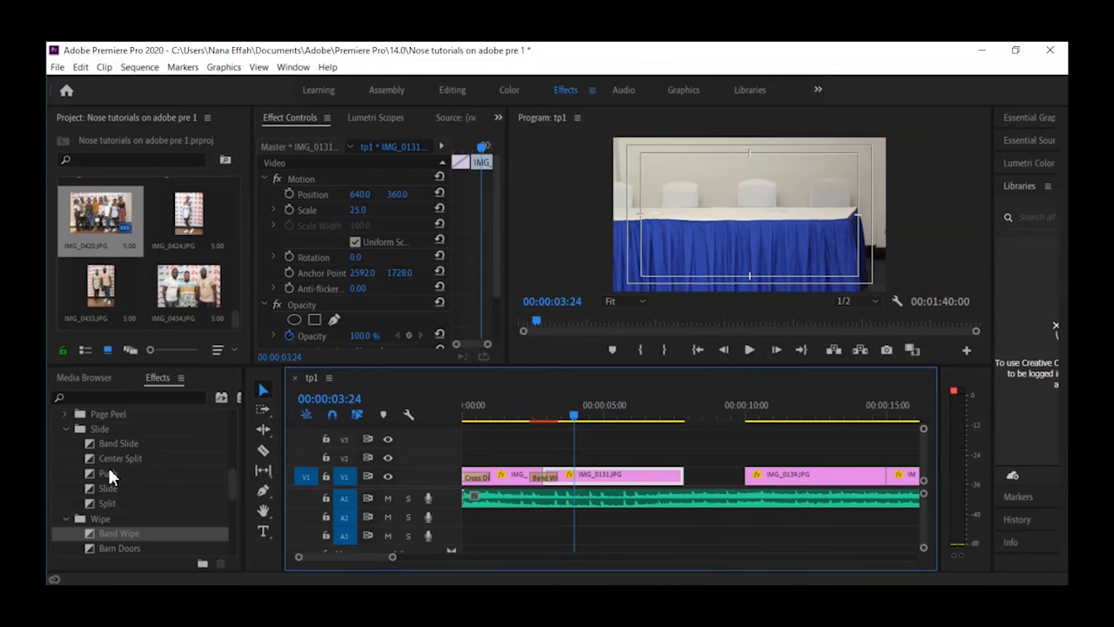
scroll(110, 473, "up", 2)
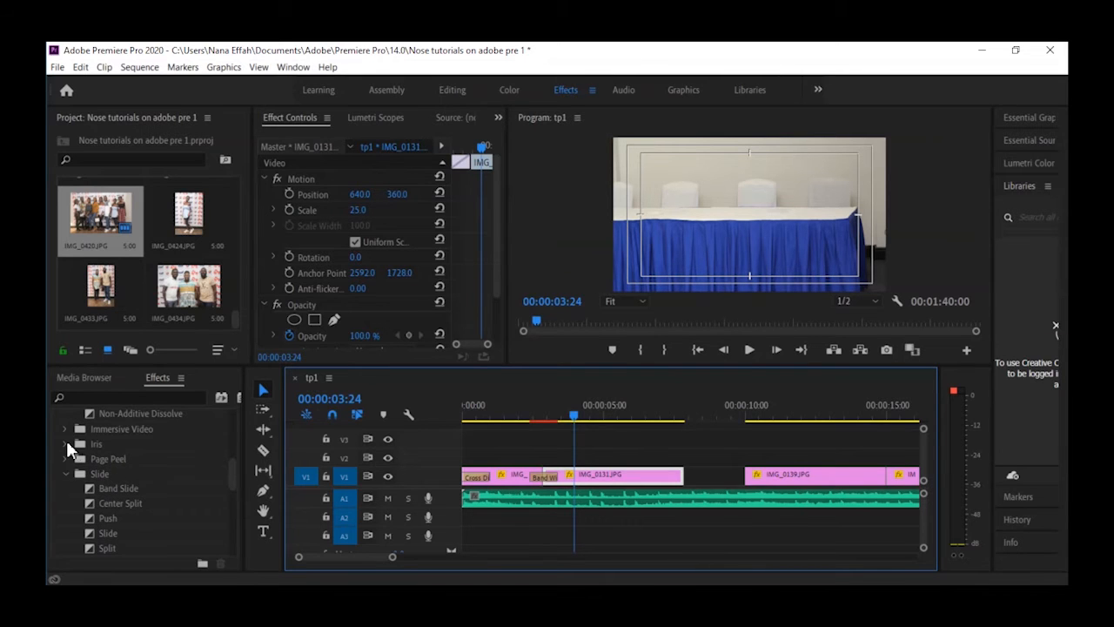
left_click(66, 440)
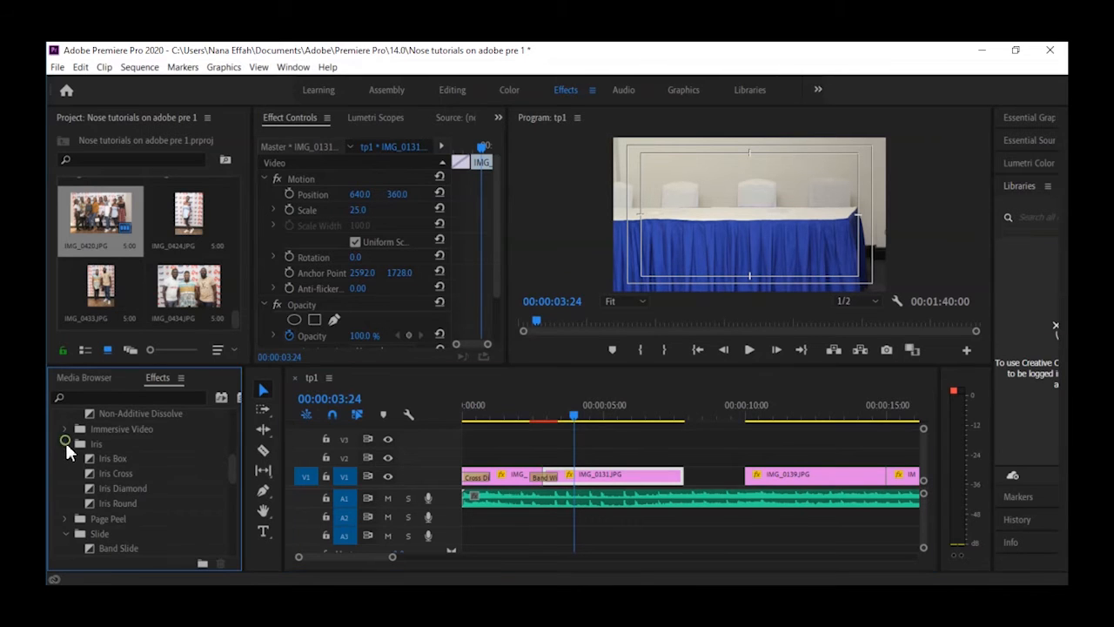
left_click_drag(91, 458, 555, 475)
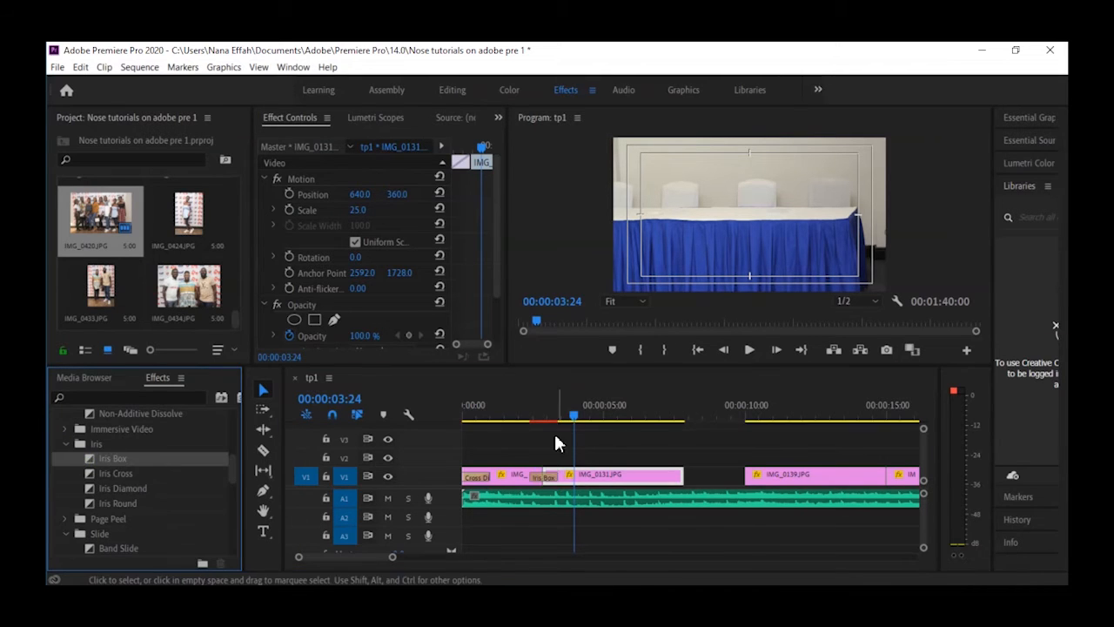
left_click(525, 407)
key("space")
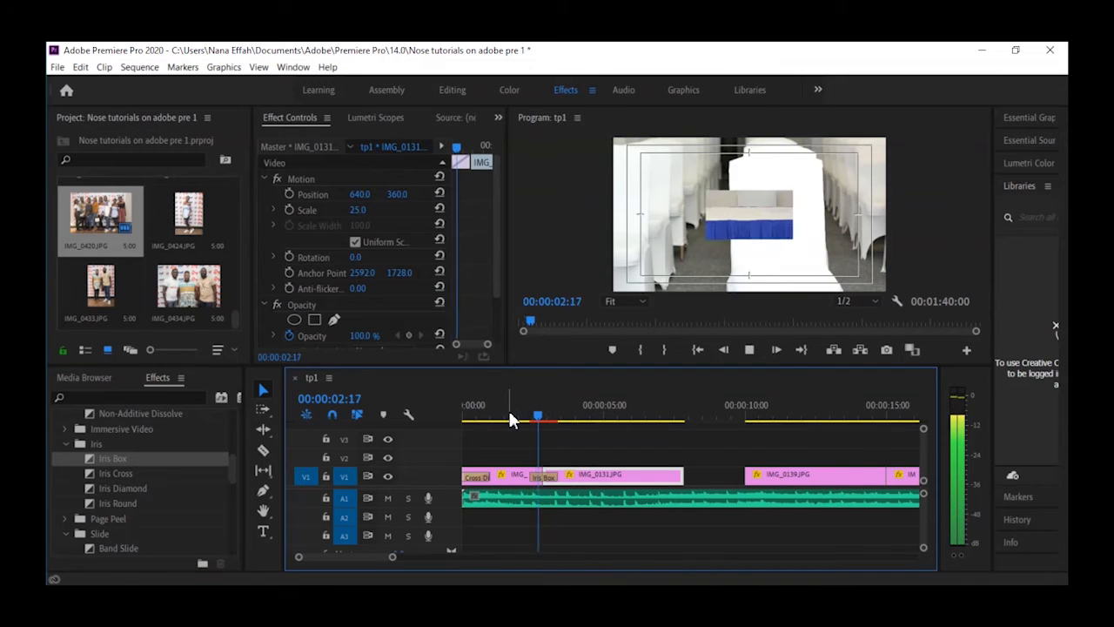
left_click(521, 415)
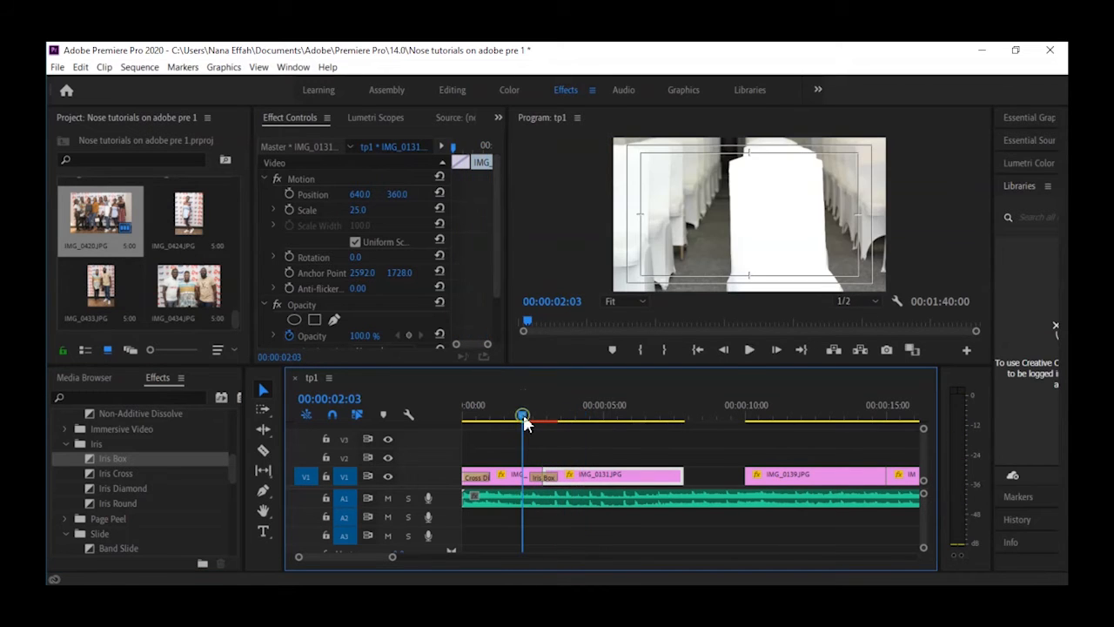
left_click(523, 416)
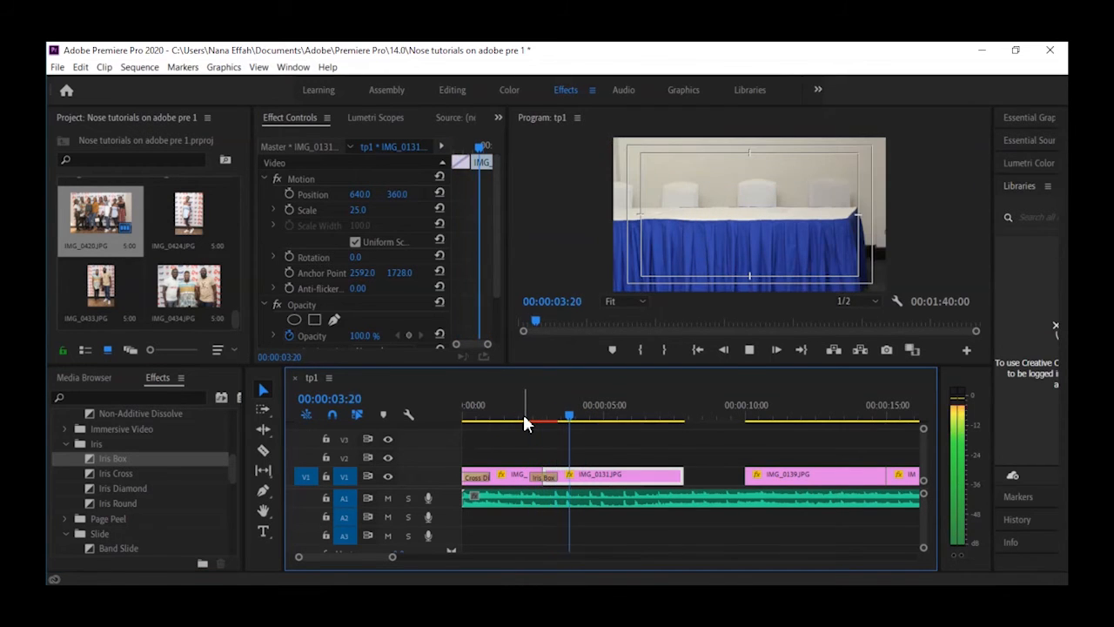
key("space")
- Play the slideshow from 00:00:00:00 through the Cross Dissolve and Iris Box transitions to review them
left_click(461, 416)
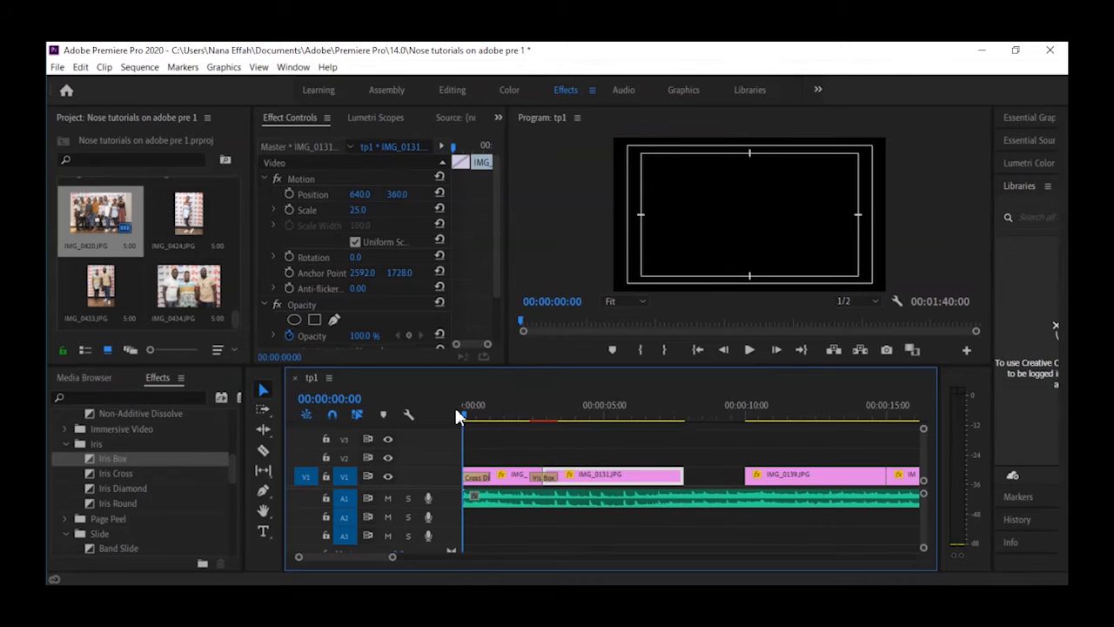
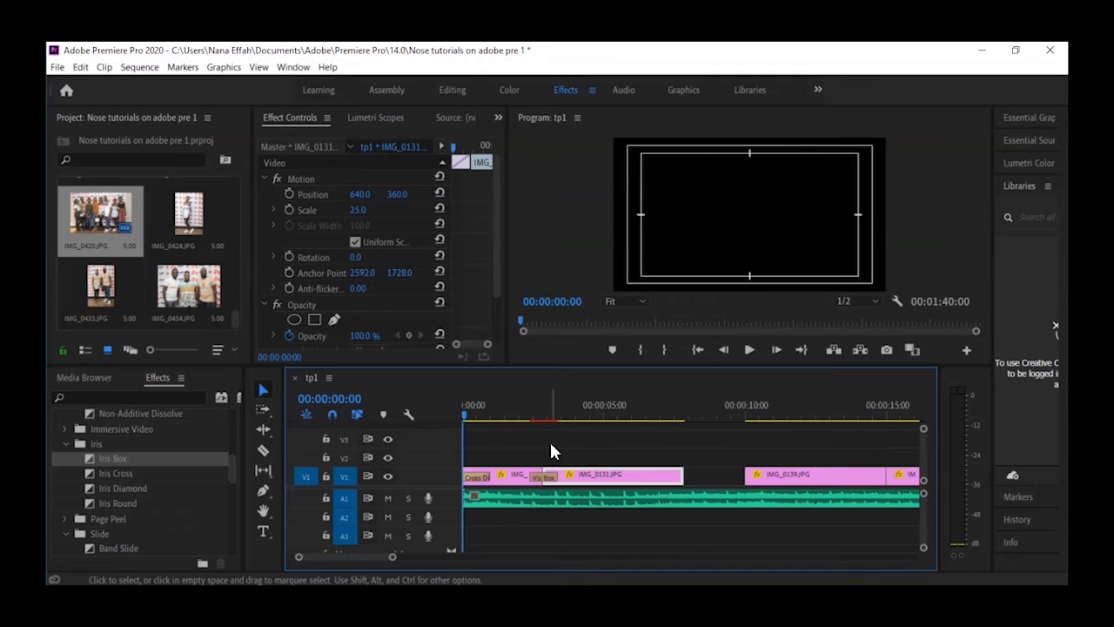
key("space")
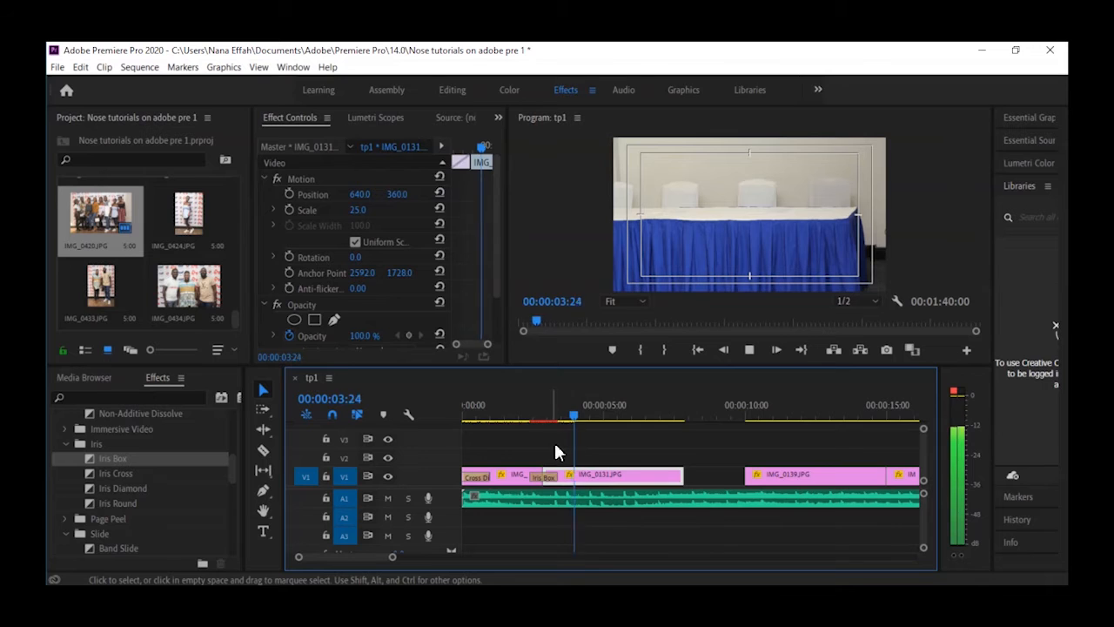
key("space")
- Trim IMG_0131 to end at 00:00:05:00 and move IMG_0139 back against it
left_click_drag(677, 473, 603, 468)
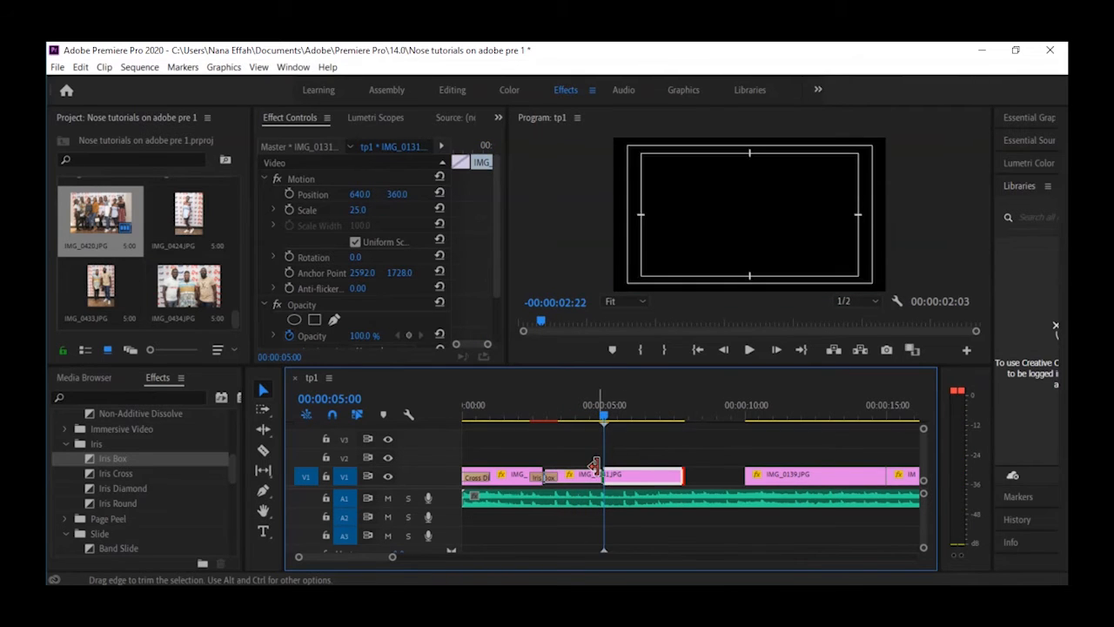
left_click_drag(781, 478, 648, 477)
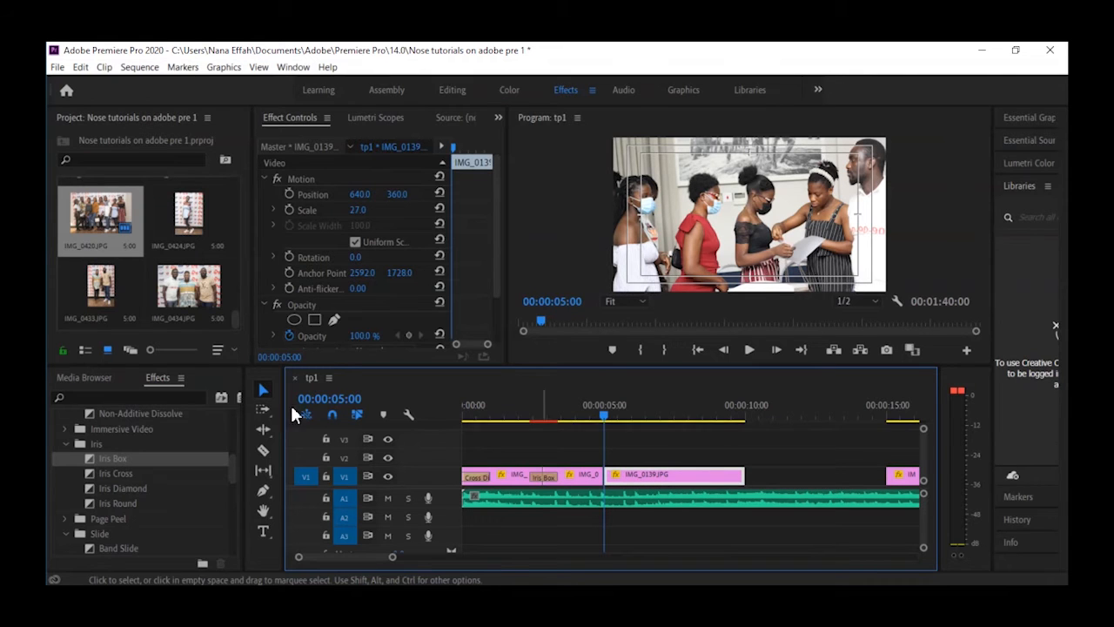
- Add the 3D Motion Cube Spin transition between IMG_0131 and IMG_0139 and preview it
scroll(184, 486, "up", 5)
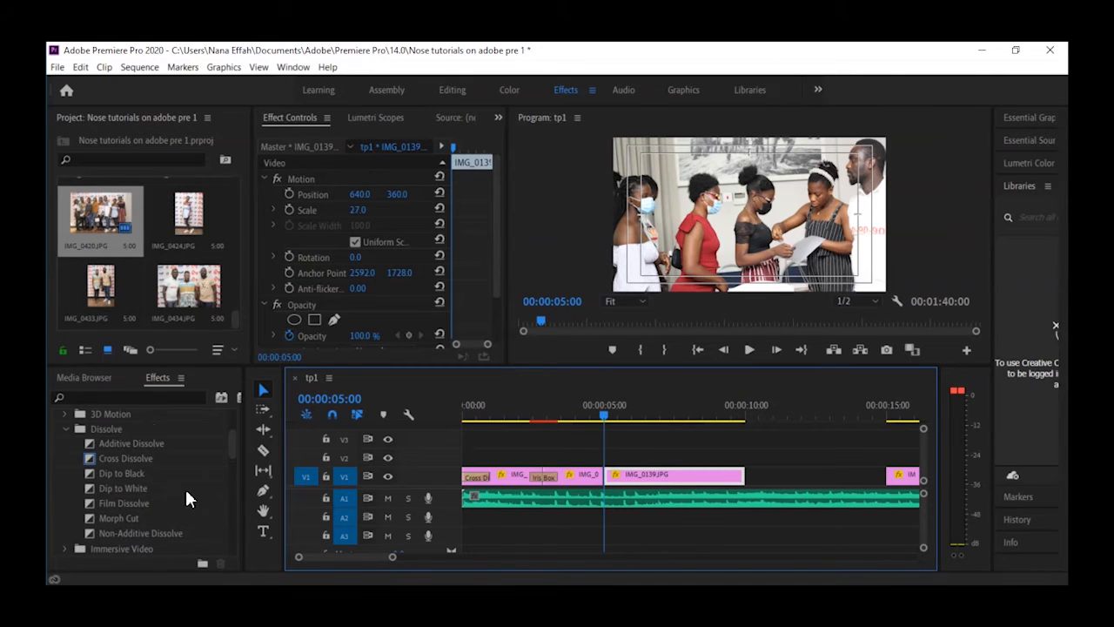
left_click(65, 474)
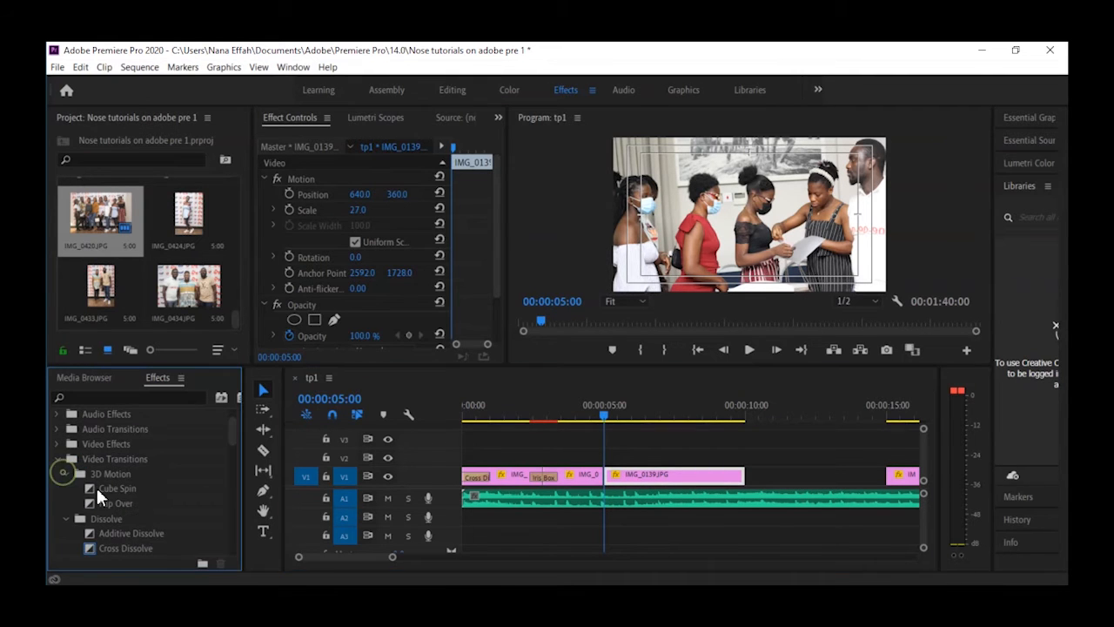
left_click_drag(90, 489, 365, 497)
left_click_drag(609, 496, 604, 477)
left_click_drag(607, 420, 406, 415)
key("space")
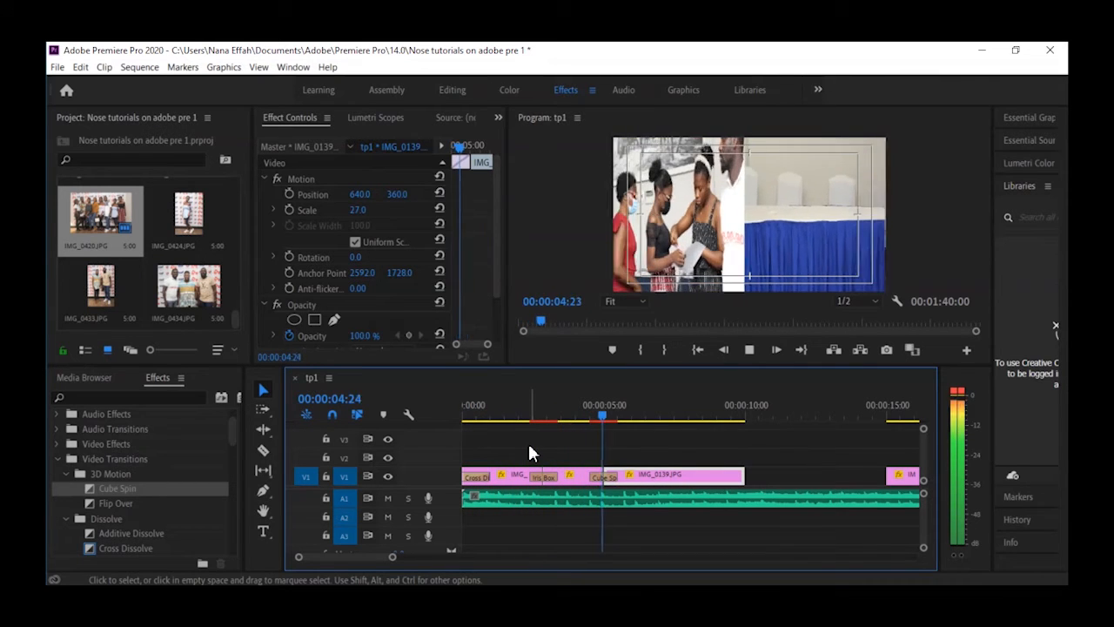
key("space")
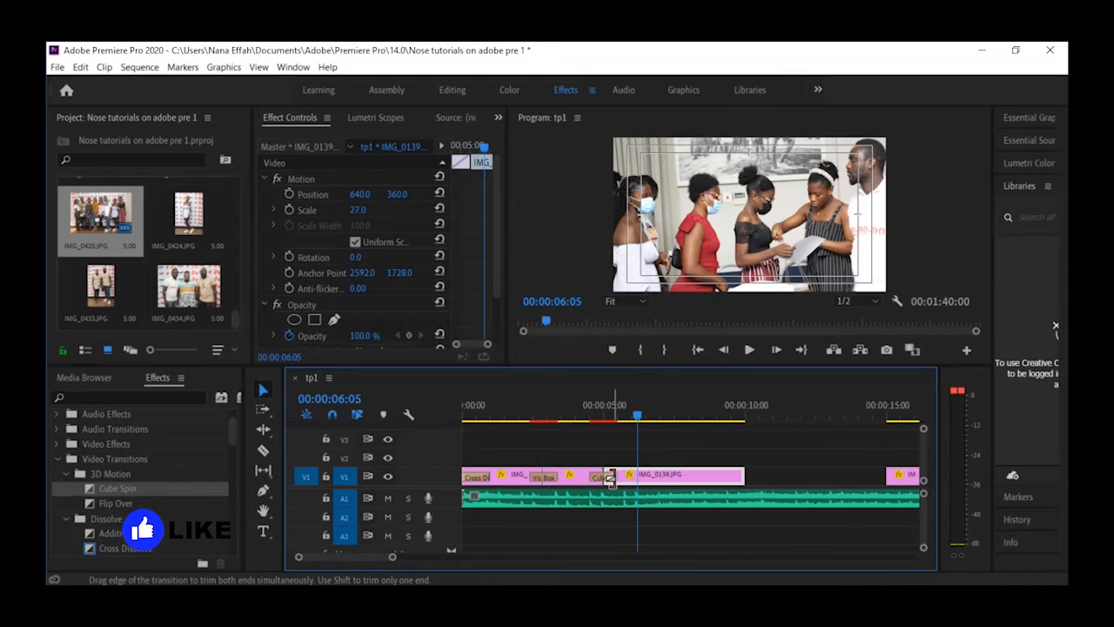
- Lengthen the Cube Spin transition to about 00:00:01:14 and replay the cut between IMG_0131 and IMG_0139
left_click_drag(612, 477, 569, 418)
left_click(569, 418)
key("space")
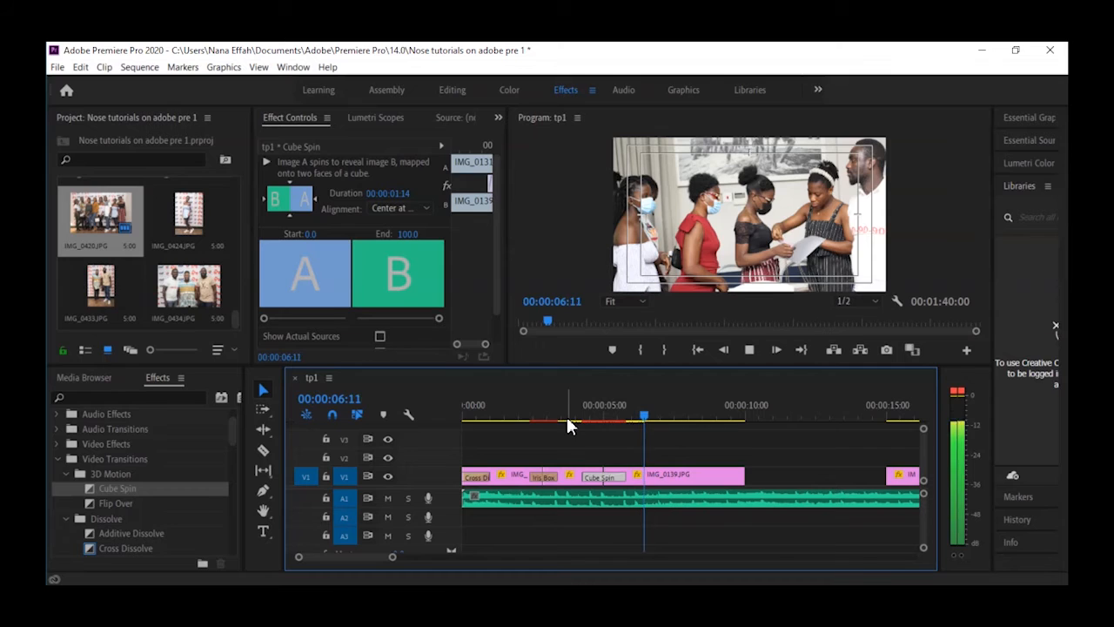
key("space")
left_click(575, 418)
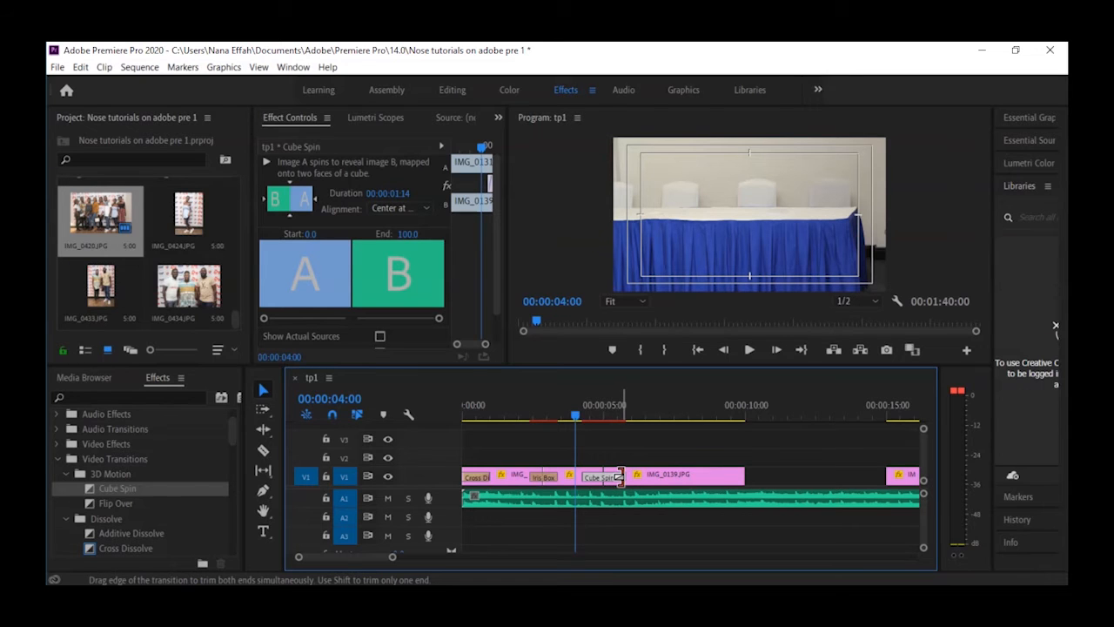
mouse_move(618, 477)
left_mouse_down()
mouse_move(604, 477)
mouse_move(619, 477)
left_mouse_up()
left_click(629, 445)
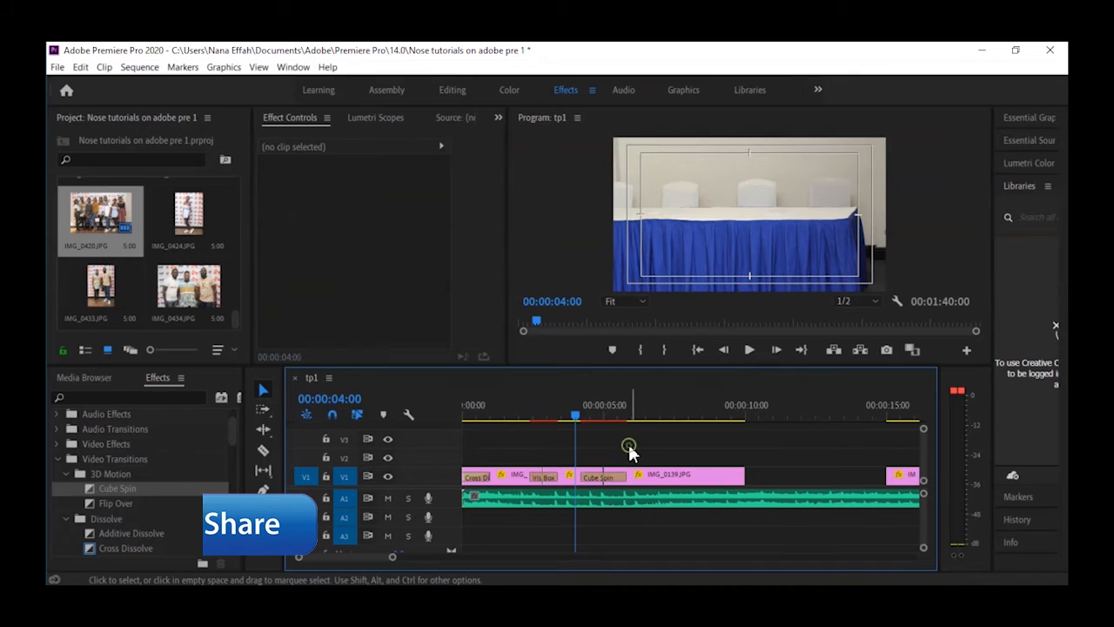
key("space")
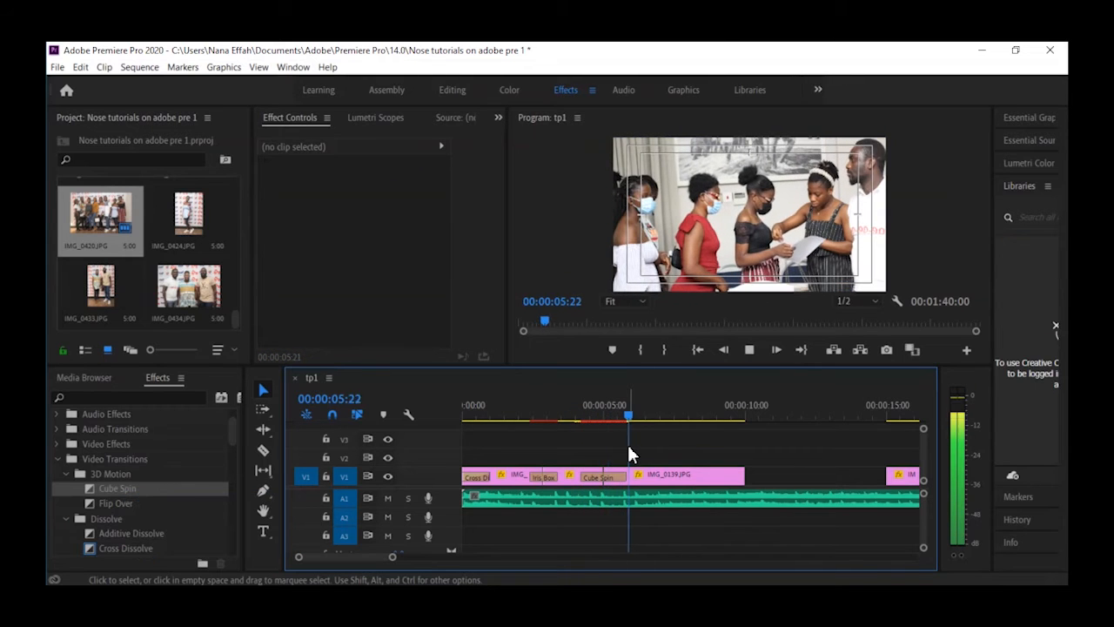
left_click_drag(595, 406, 589, 408)
- Replace the Cube Spin between IMG_0131 and IMG_0139 with Cross Dissolve and preview it
scroll(139, 482, "down", 2)
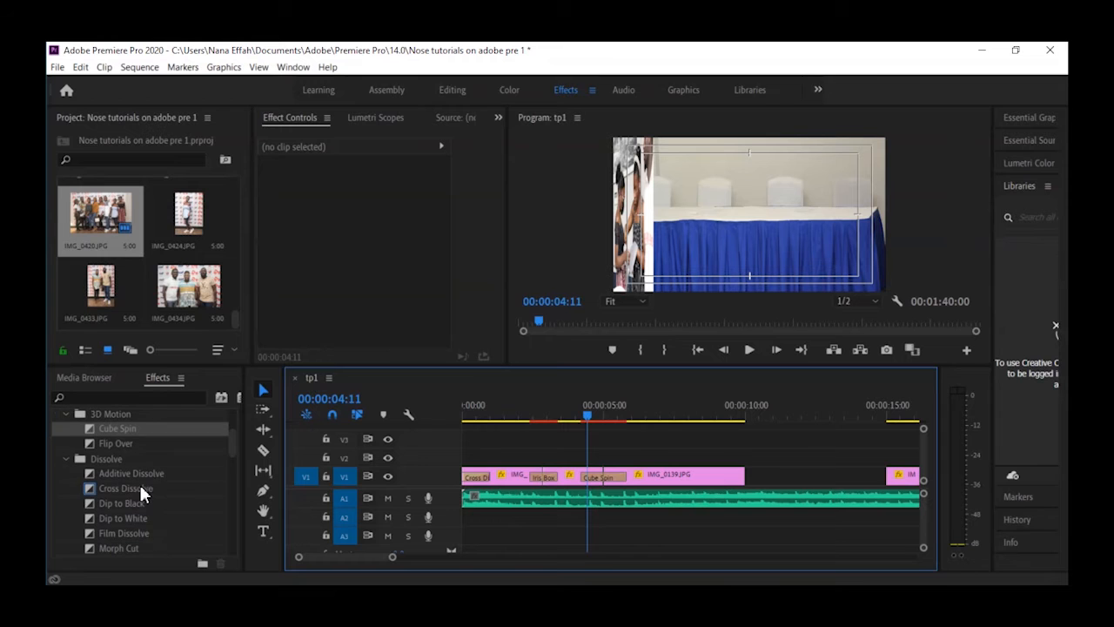
left_click_drag(89, 485, 613, 461)
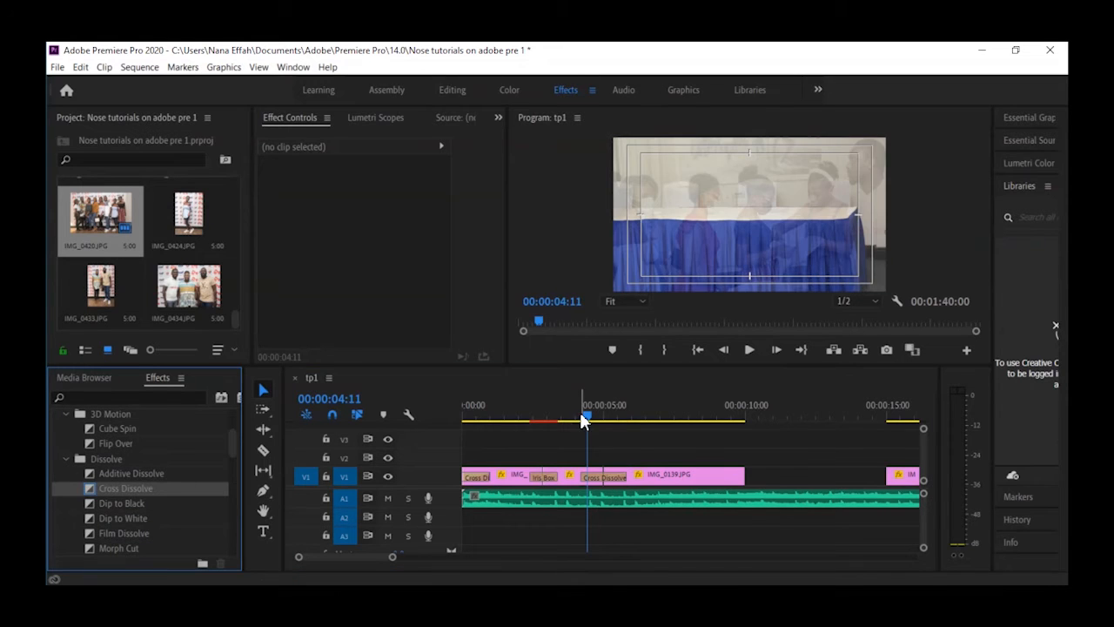
left_click_drag(582, 415, 569, 414)
key("space")
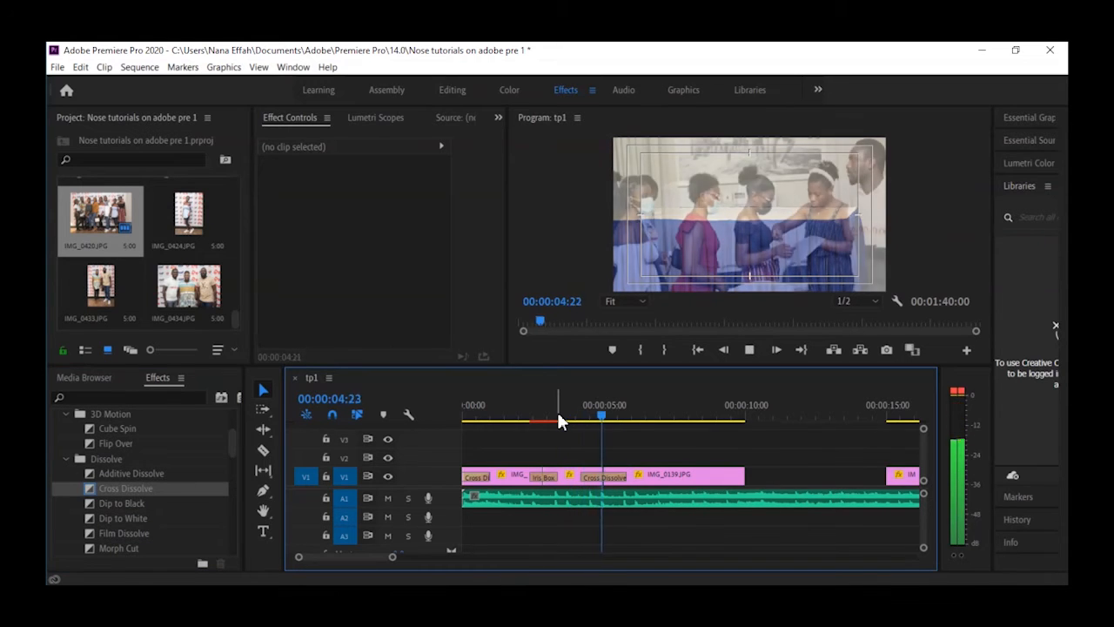
key("space")
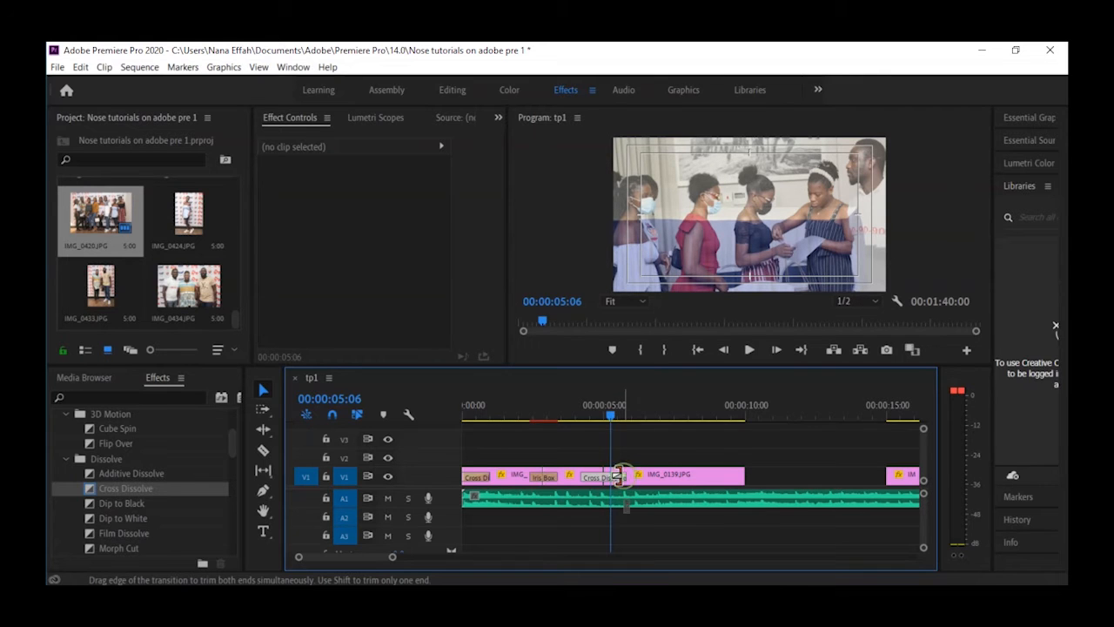
- Shorten the Cross Dissolve between IMG_0131 and IMG_0139 to 00:00:00:11 and replay the cut
left_click_drag(620, 474, 606, 475)
left_click(587, 406)
key("space")
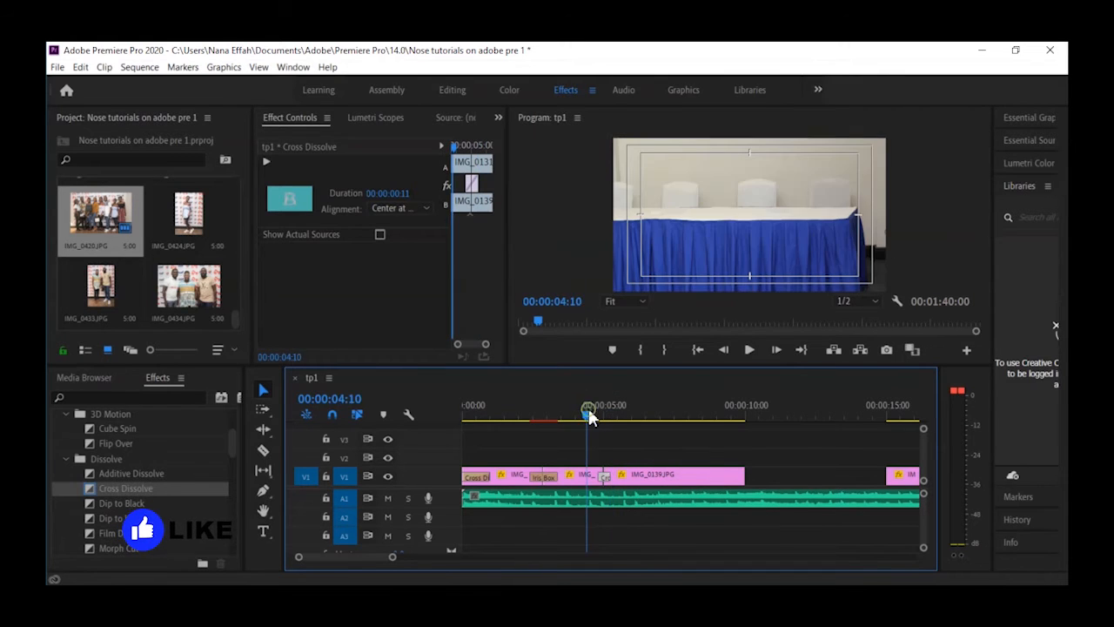
left_click(587, 406)
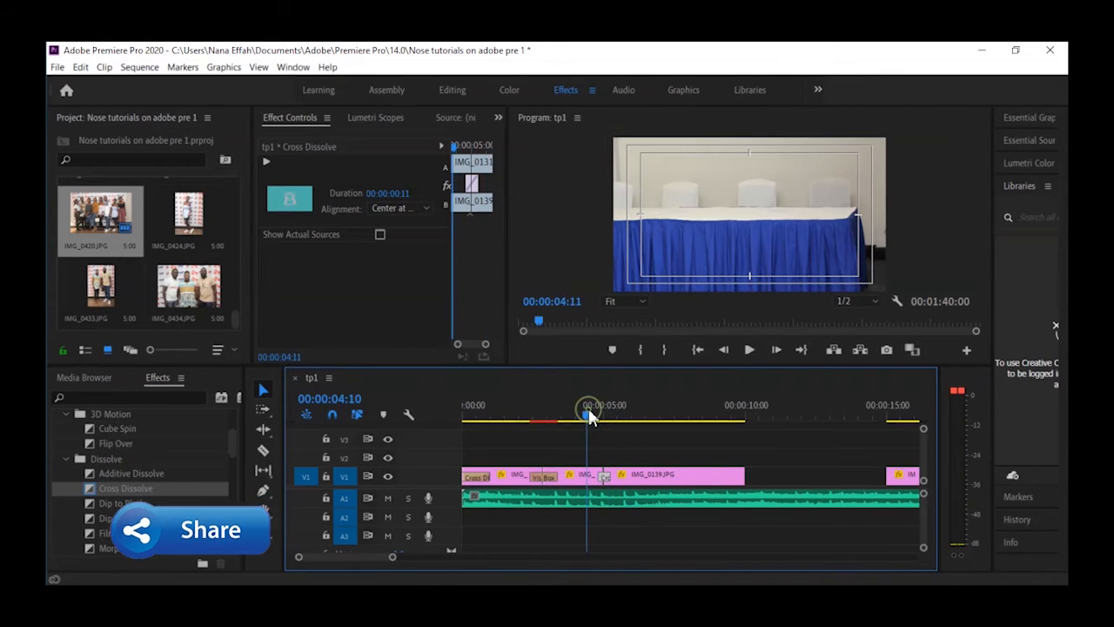
left_click(588, 408)
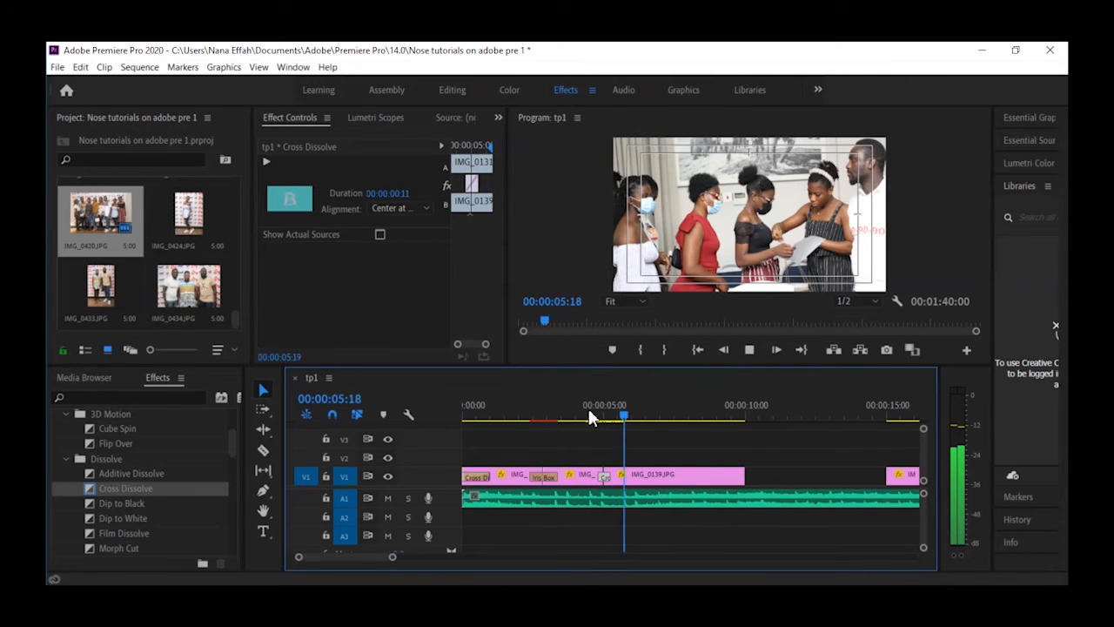
left_click(588, 409)
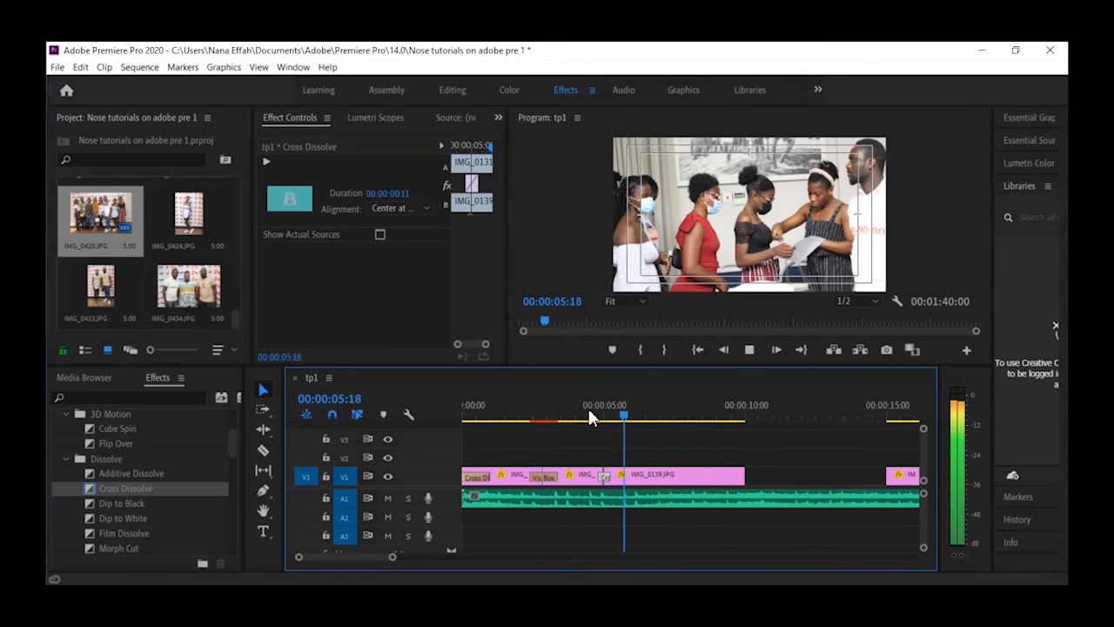
key("space")
left_click(588, 415)
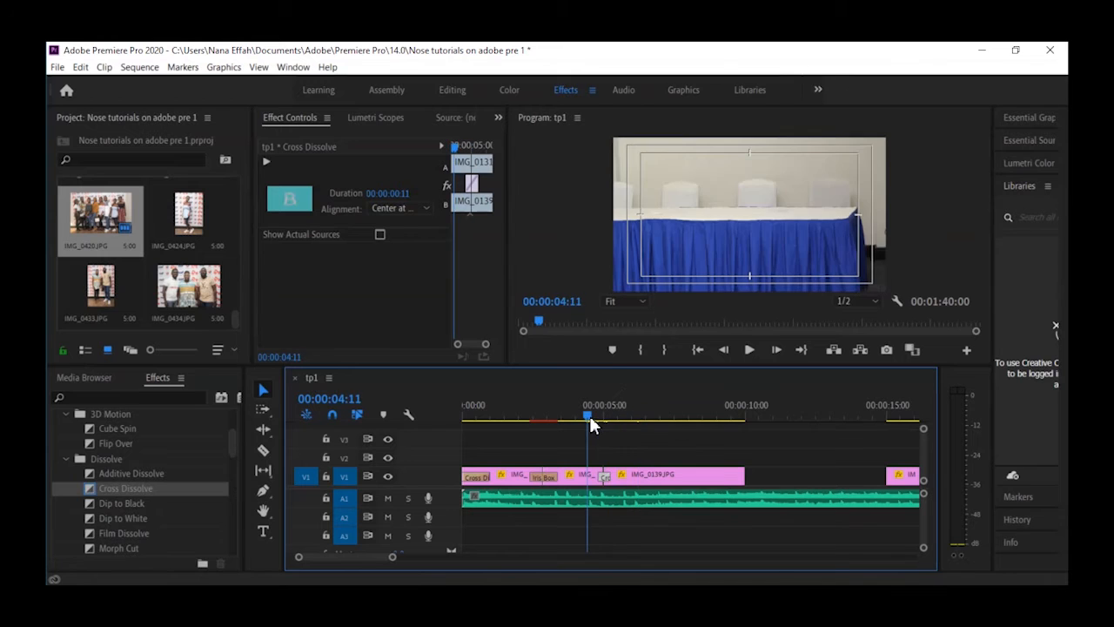
key("space")
key("space")
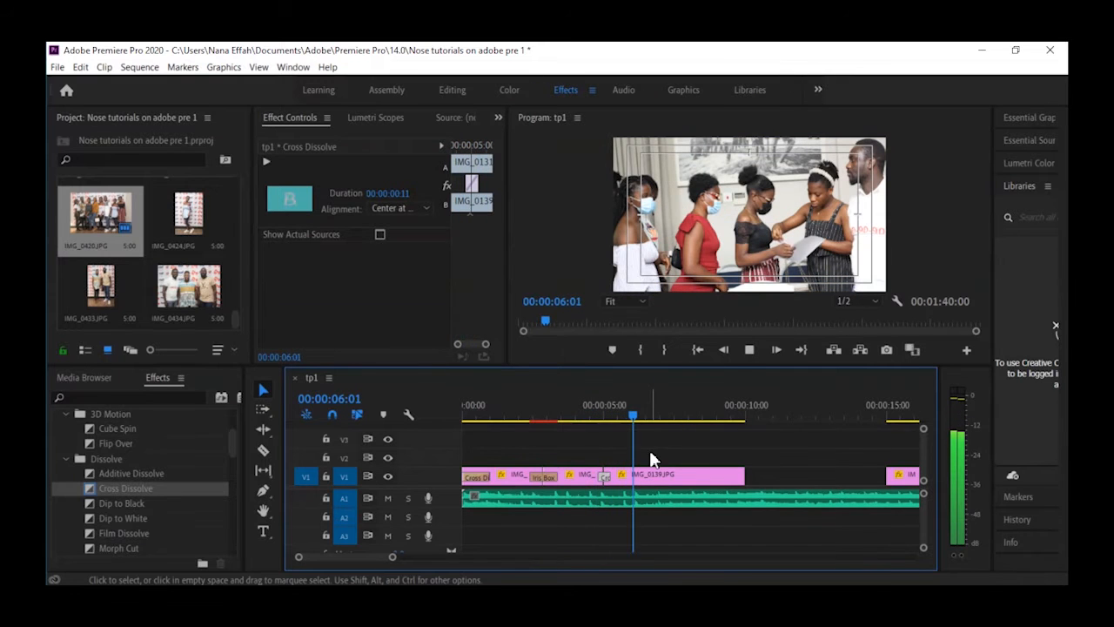
- Trim IMG_0139 to end at 00:00:06:02 and move IMG_0138 back against it
left_click_drag(734, 471, 635, 461)
left_click_drag(916, 478, 662, 477)
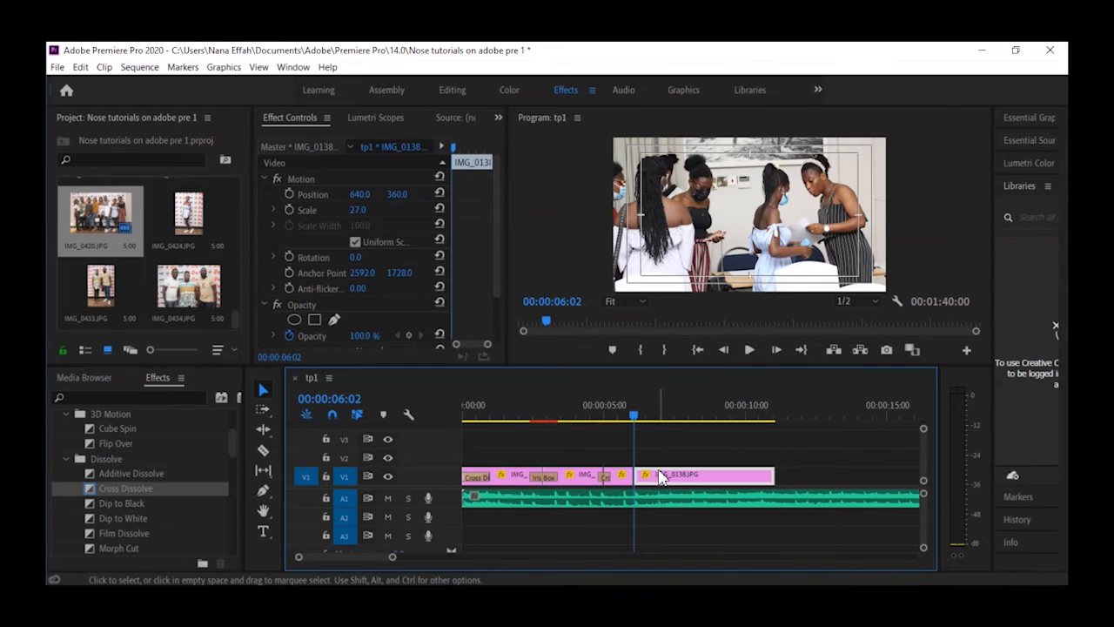
- Add the Immersive Video transition VR Mobius Zoom between IMG_0139 and IMG_0138 and preview it
scroll(124, 540, "down", 1)
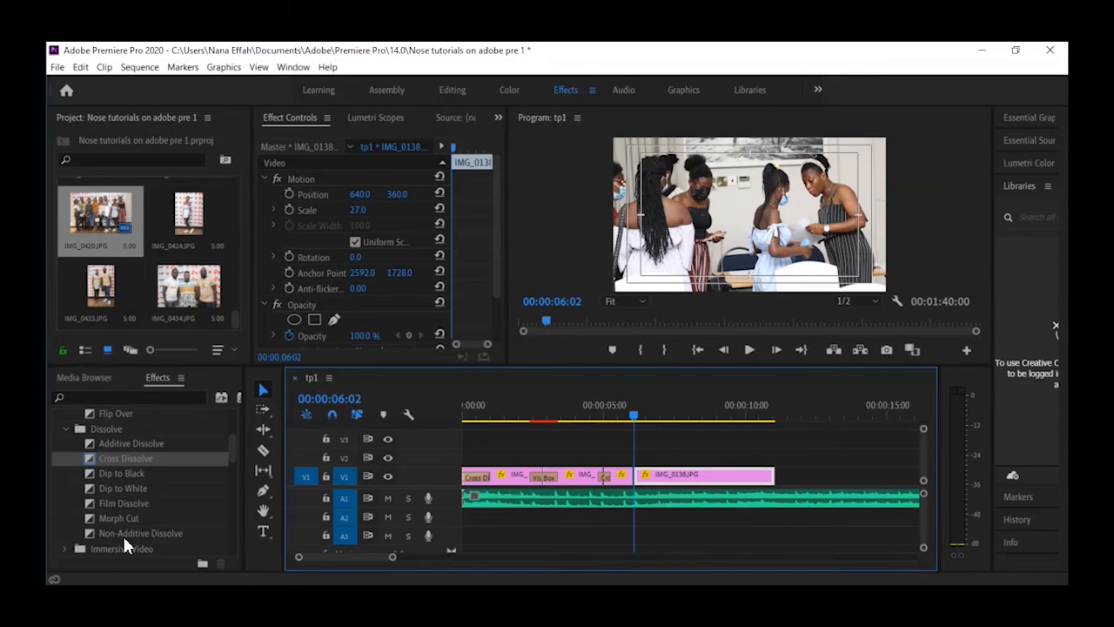
scroll(123, 544, "down", 2)
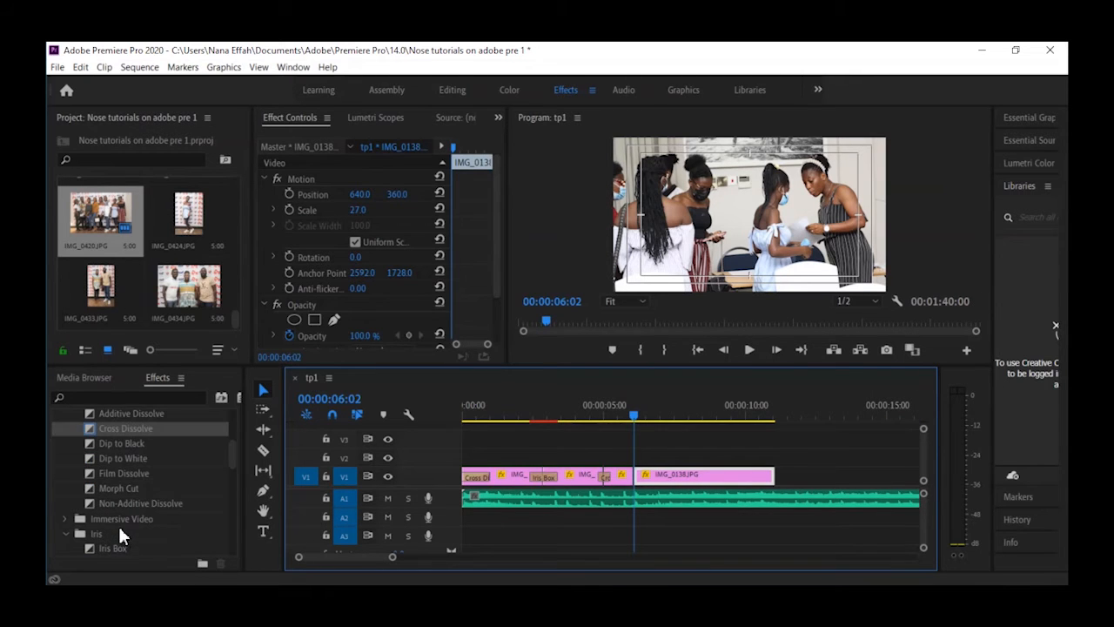
scroll(120, 530, "down", 3)
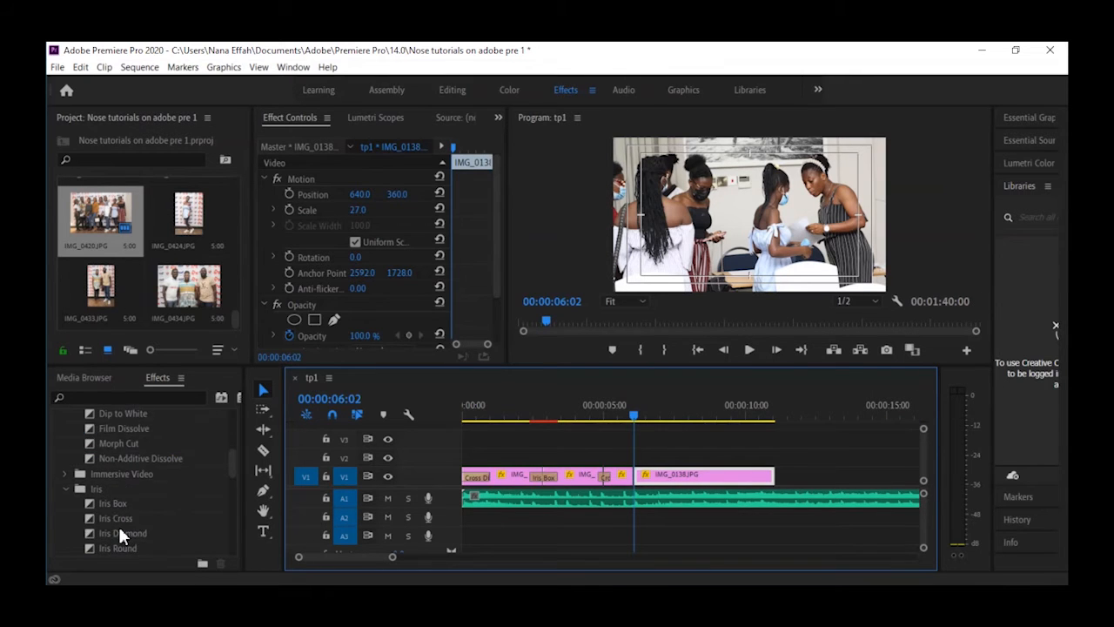
left_click(67, 472)
scroll(134, 500, "down", 4)
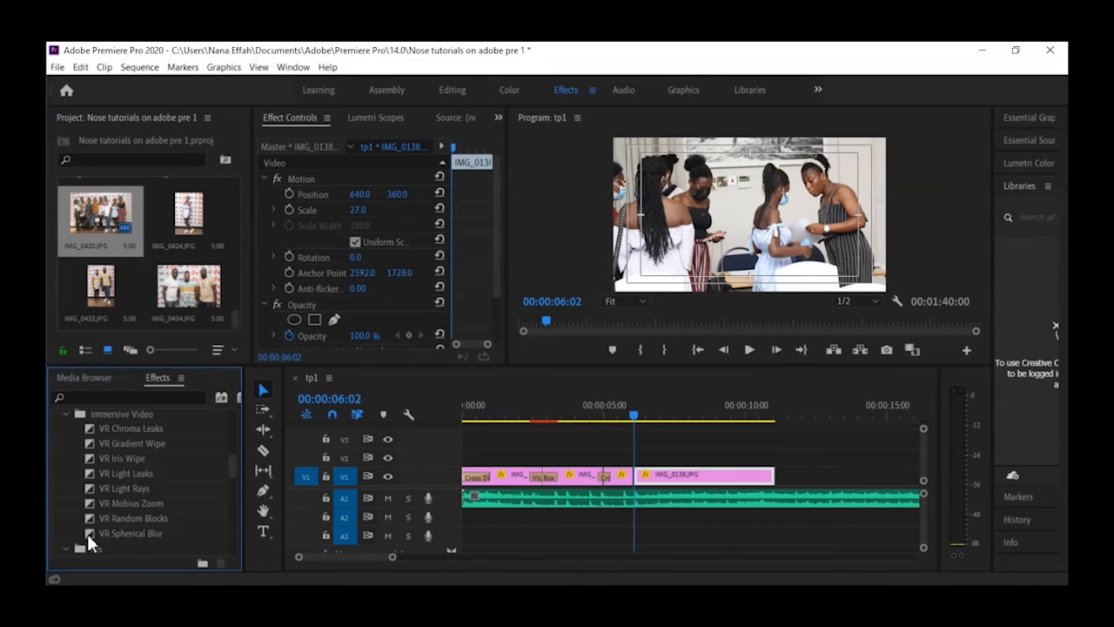
left_click_drag(92, 502, 653, 486)
left_click_drag(632, 419, 597, 419)
key("space")
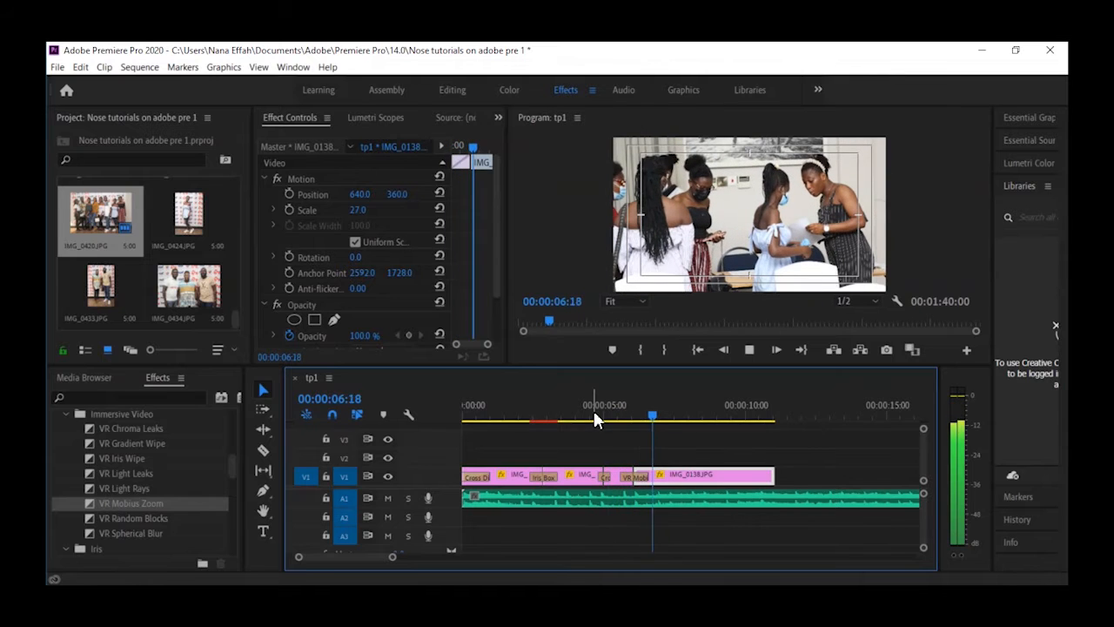
left_click(593, 417)
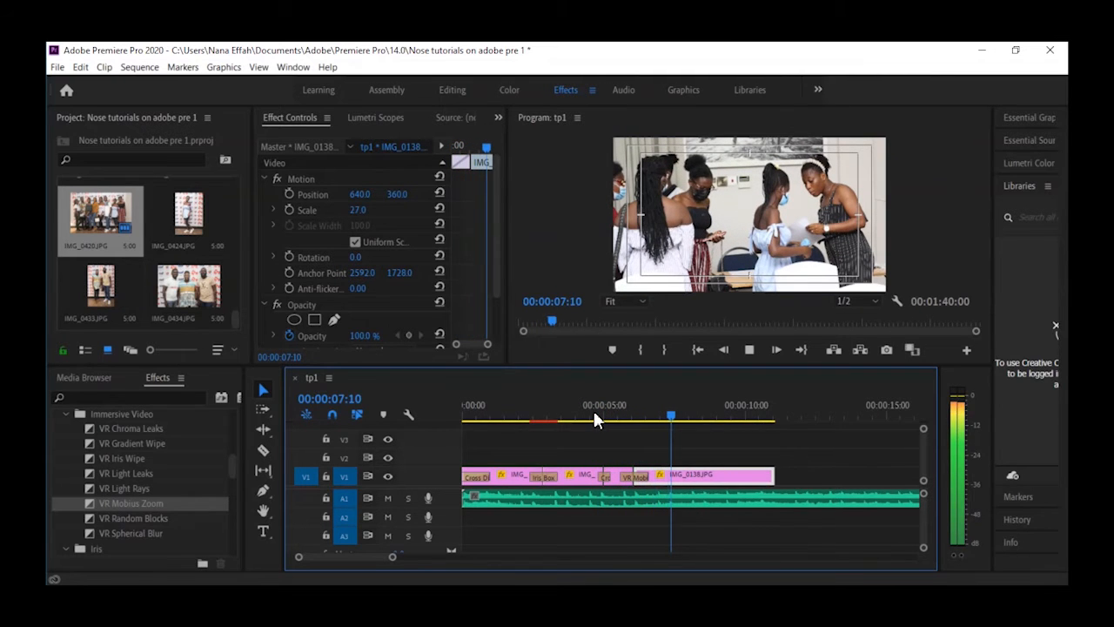
key("space")
- Trim IMG_0138 to end at 00:00:07:11 and move the next five photos, IMG_0165 through IMG_0227, back against it
left_click_drag(768, 473, 670, 474)
left_click(729, 450)
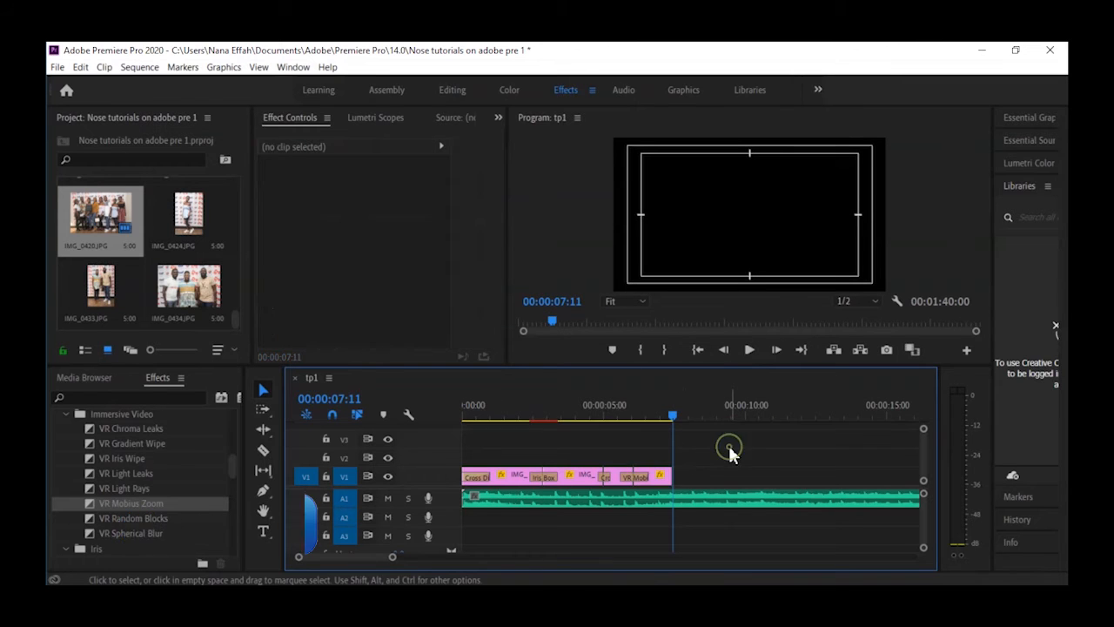
key("minus")
key("minus")
left_click_drag(610, 452, 752, 479)
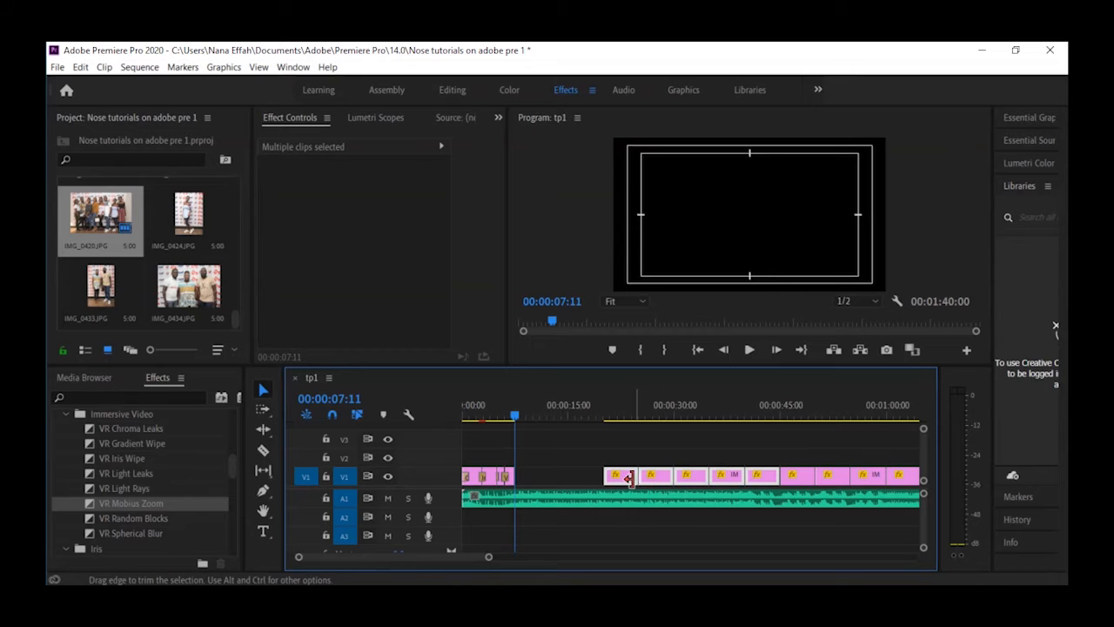
left_click_drag(627, 481, 540, 476)
key("equal")
key("equal")
key("equal")
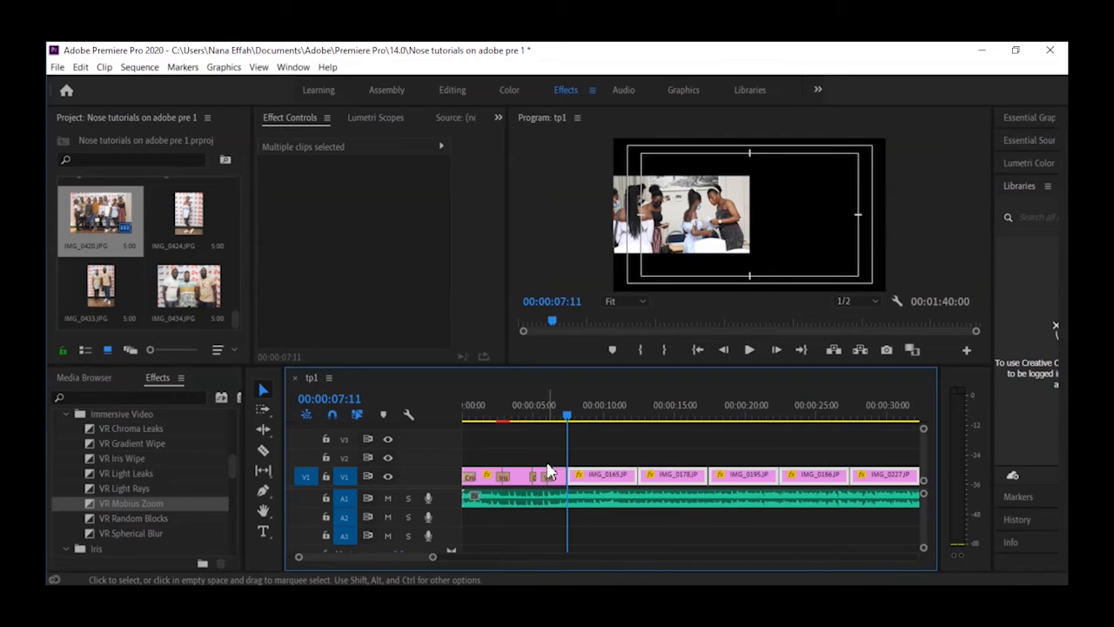
left_click(721, 440)
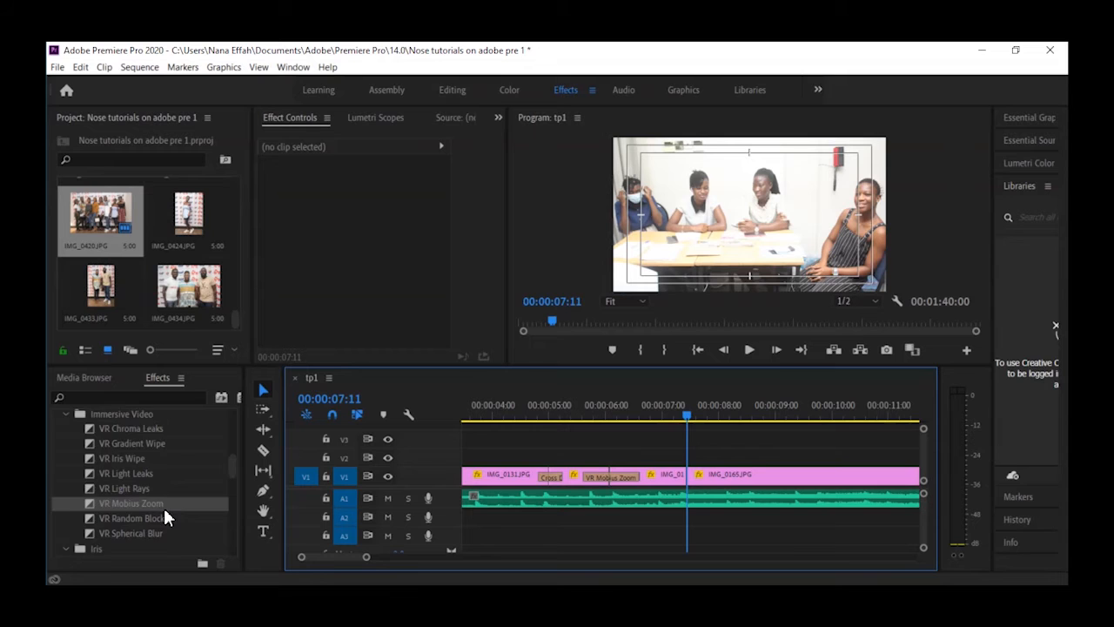
- Add a Push transition lasting 00:00:00:09 between IMG_0138 and IMG_0165 and return to 00:00:06:24 to preview it
scroll(164, 511, "down", 5)
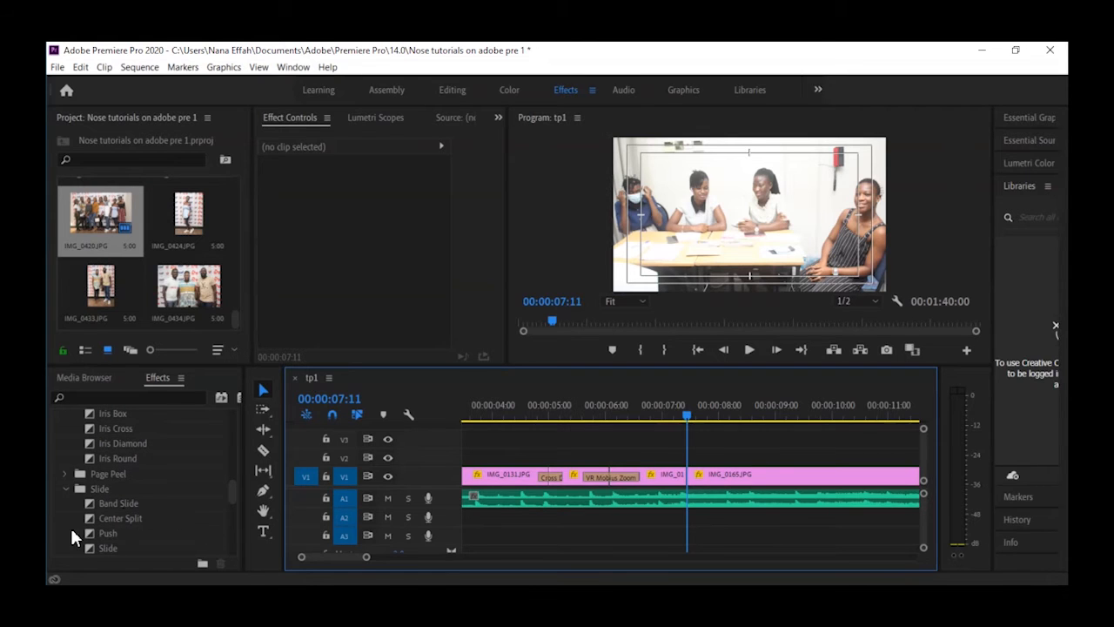
scroll(120, 519, "down", 1)
left_click_drag(99, 505, 694, 477)
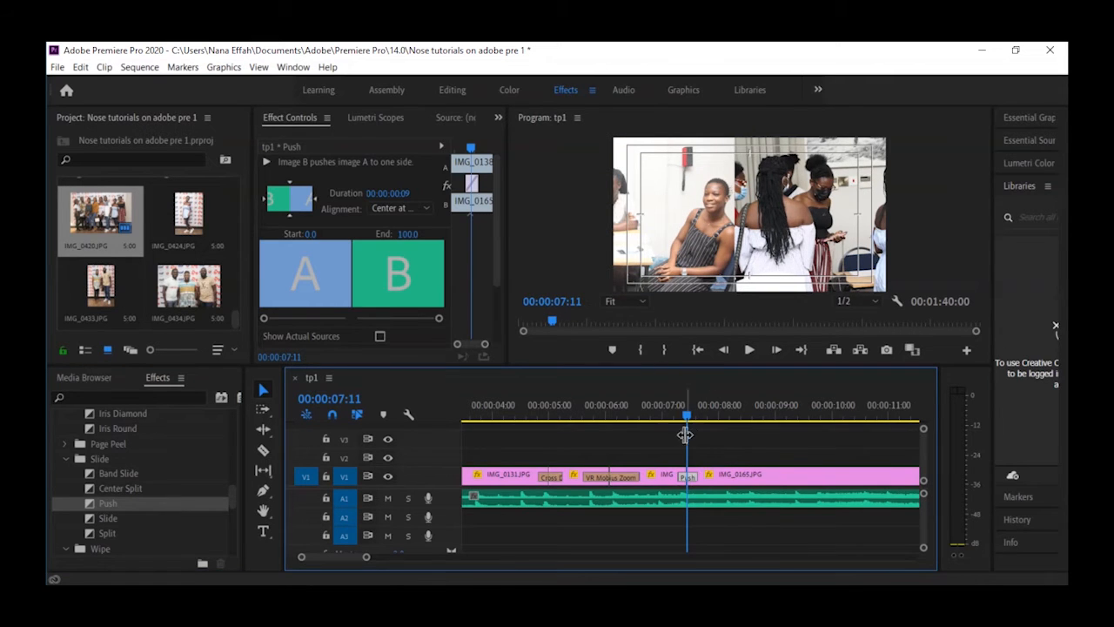
left_click_drag(688, 421, 675, 419)
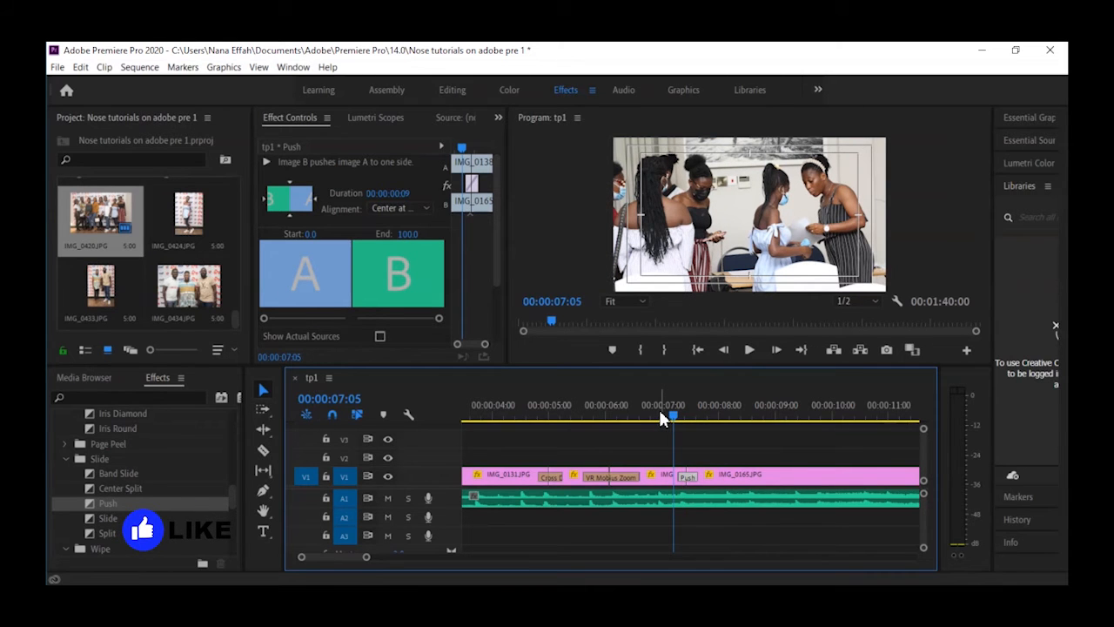
key("space")
left_click(660, 412)
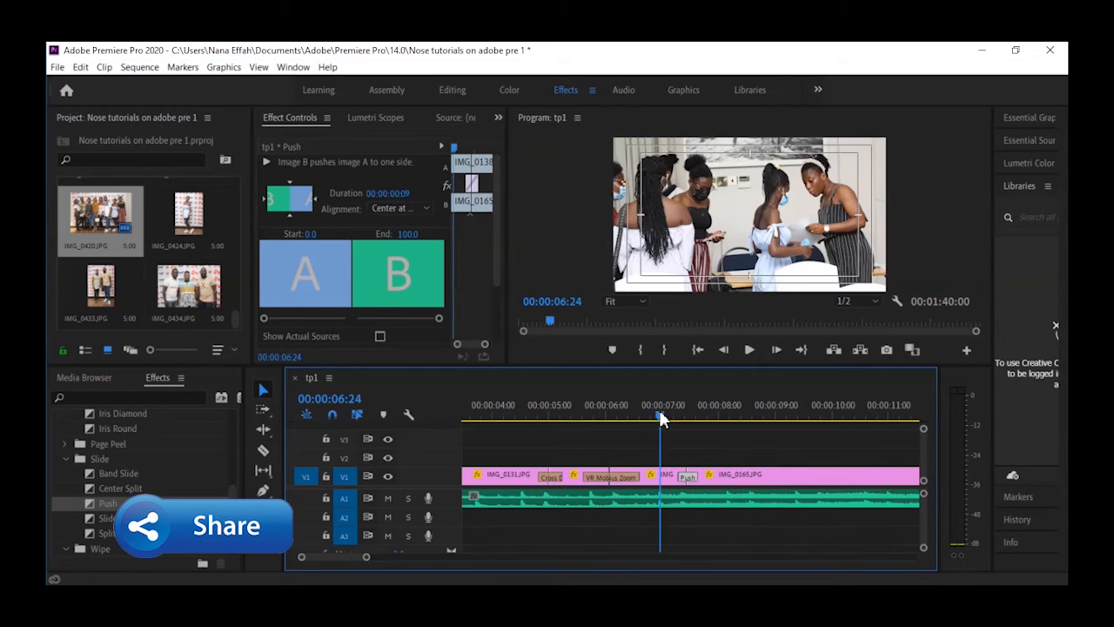
- Replay the Push transition between IMG_0138 and IMG_0165 from around 00:00:07:00 and stop playback at 00:00:08:15
key("space")
left_click(660, 415)
key("space")
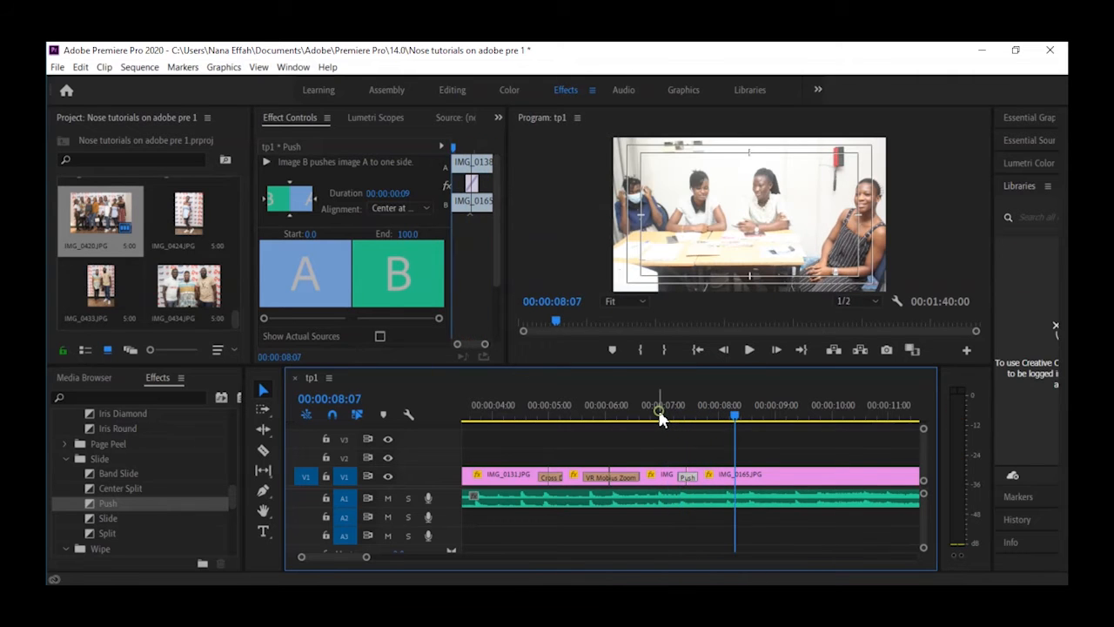
left_click(660, 416)
key("space")
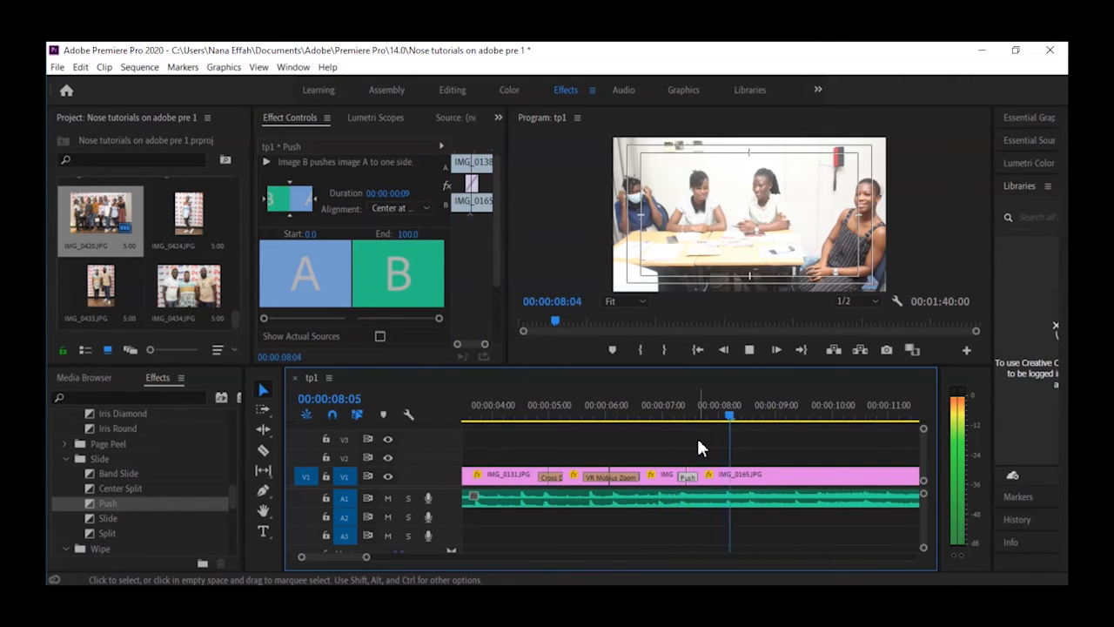
key("space")
left_click(657, 396)
key("space")
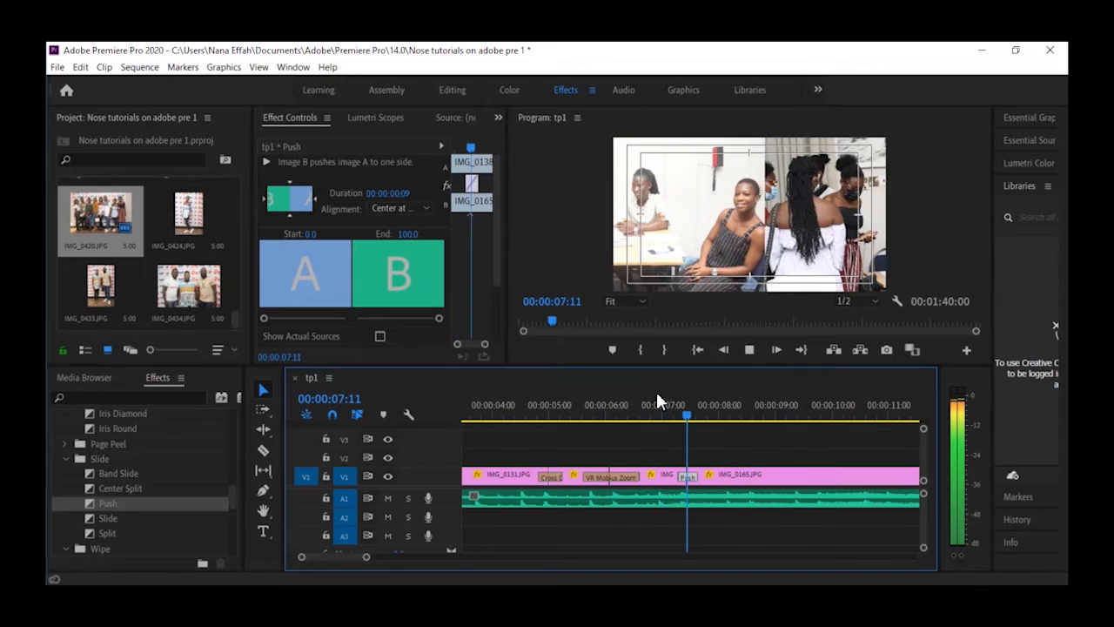
key("space")
left_click(663, 414)
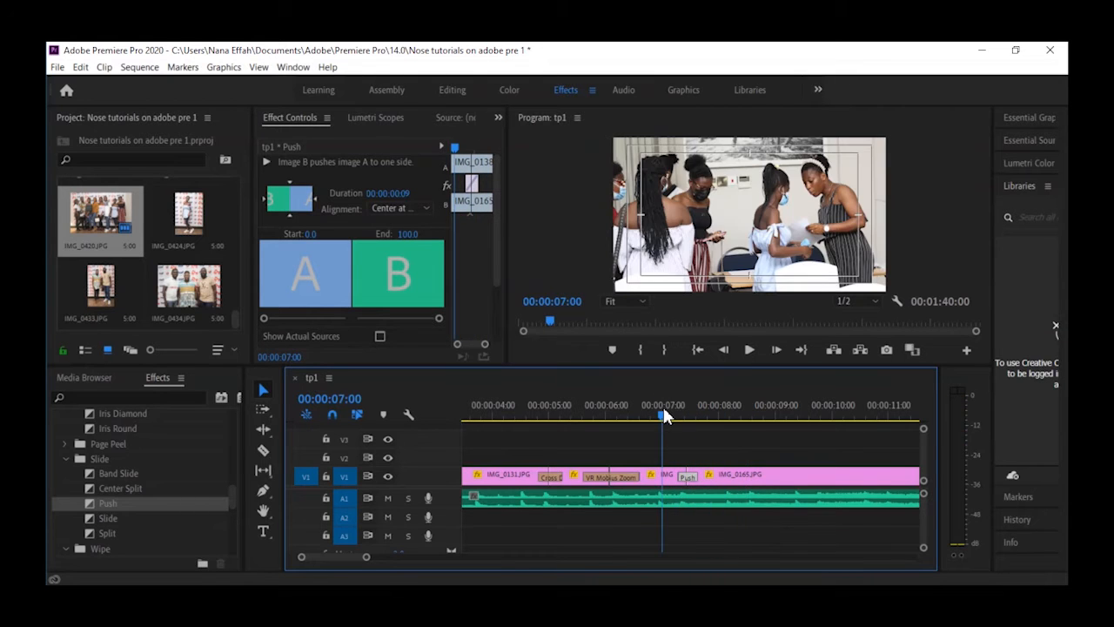
key("space")
key("space")
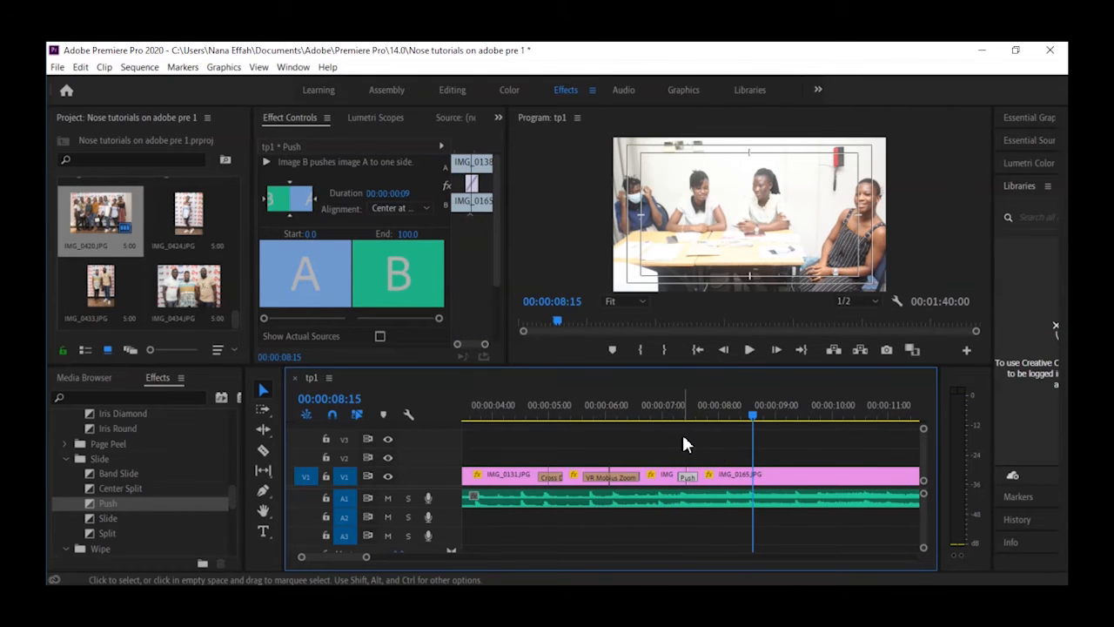
- Trim the end of IMG_0165 back to 00:00:08:15
key("c")
key("v")
left_click(768, 482)
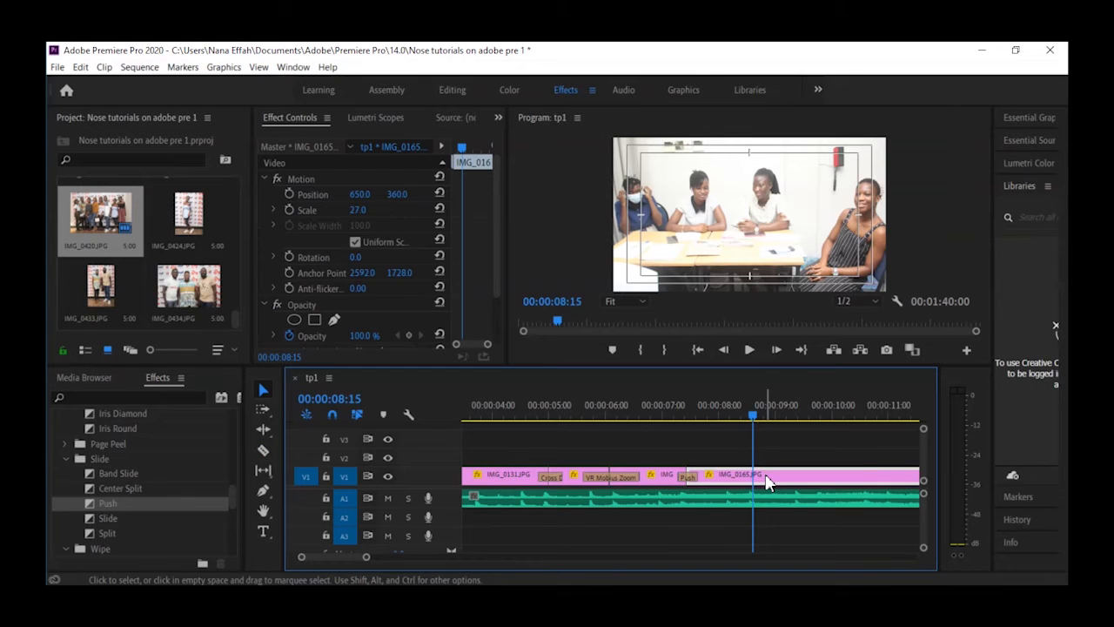
key("minus")
key("minus")
key("minus")
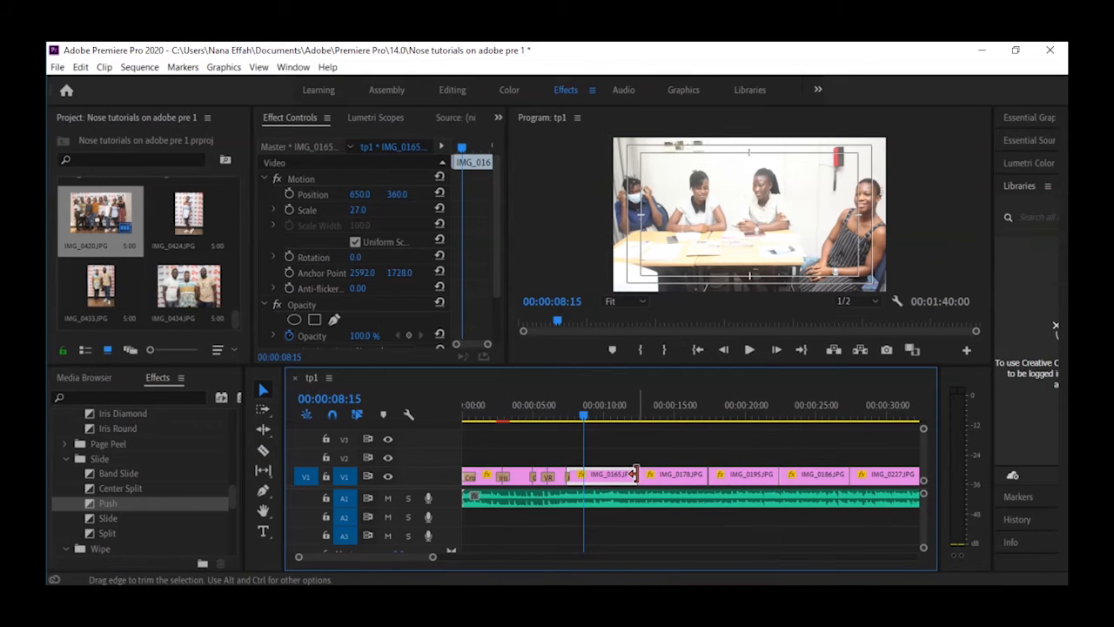
left_click_drag(633, 474, 589, 473)
key("equal")
key("equal")
key("equal")
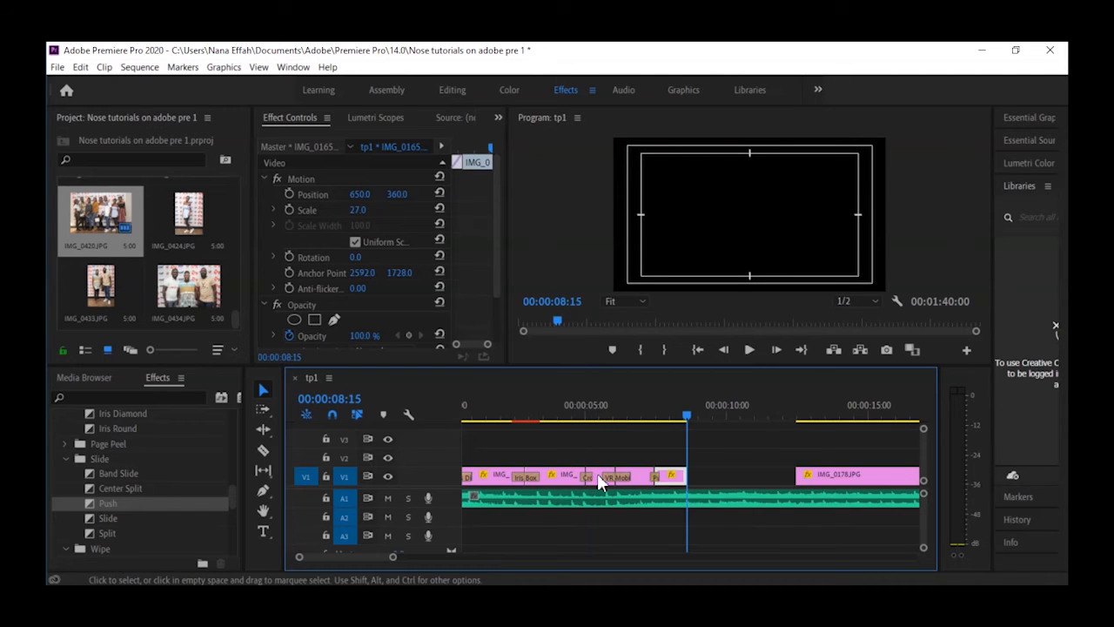
left_click_drag(679, 478, 688, 479)
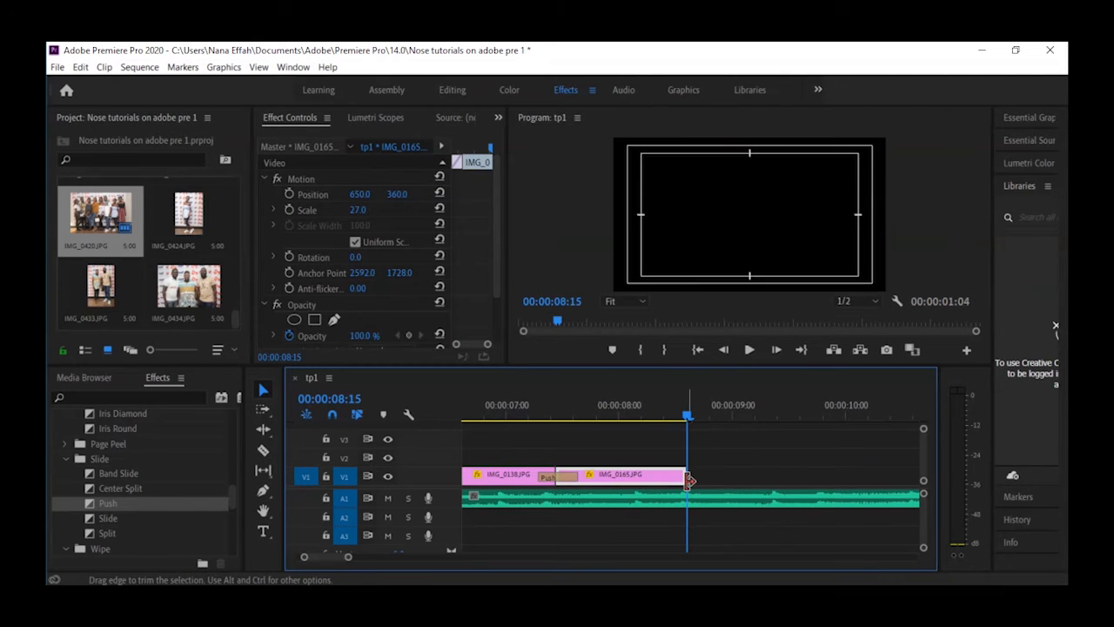
- Move IMG_0178 back against the end of IMG_0165 to close the gap
key("minus")
key("minus")
key("minus")
left_click_drag(833, 478, 734, 484)
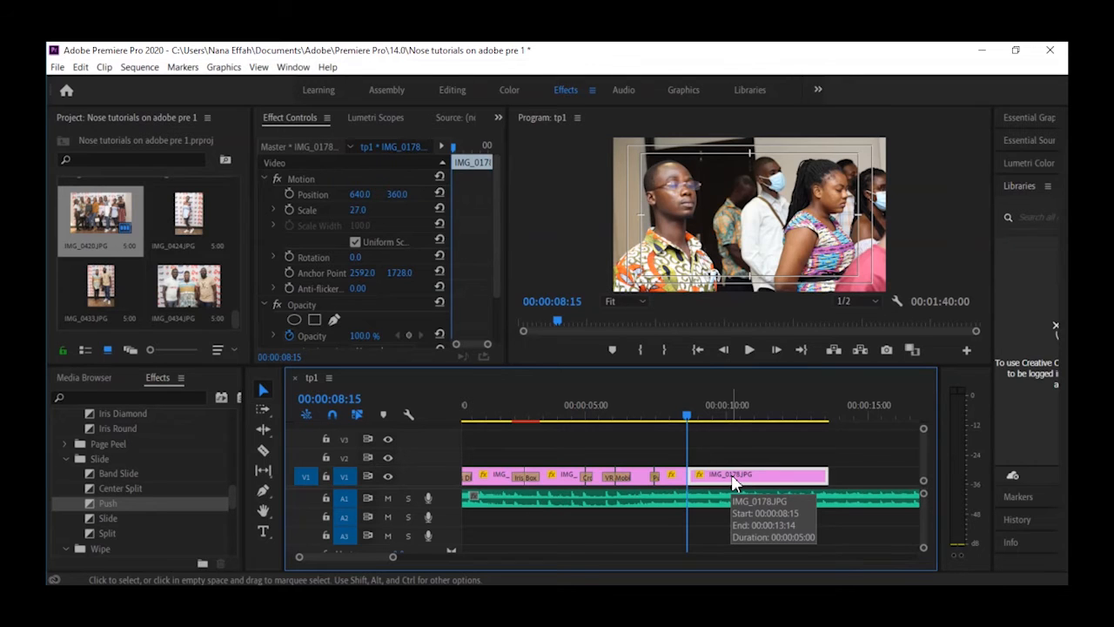
- Add a Wipe transition lasting 00:00:00:09 between IMG_0165 and IMG_0178
key("equal")
key("equal")
key("equal")
key("equal")
left_click(711, 444)
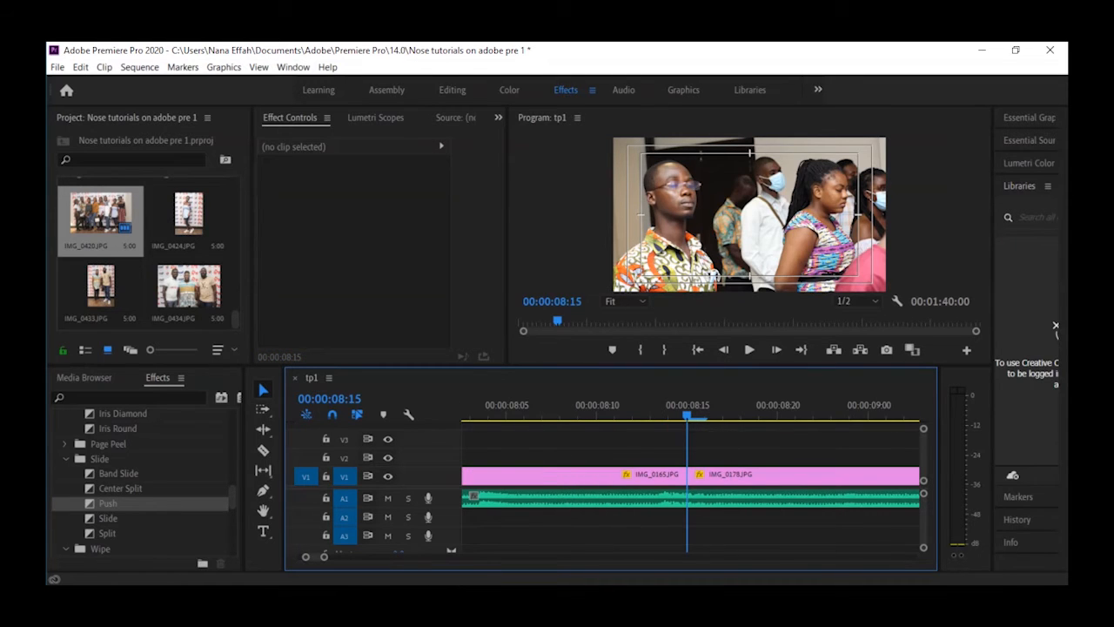
scroll(165, 514, "down", 5)
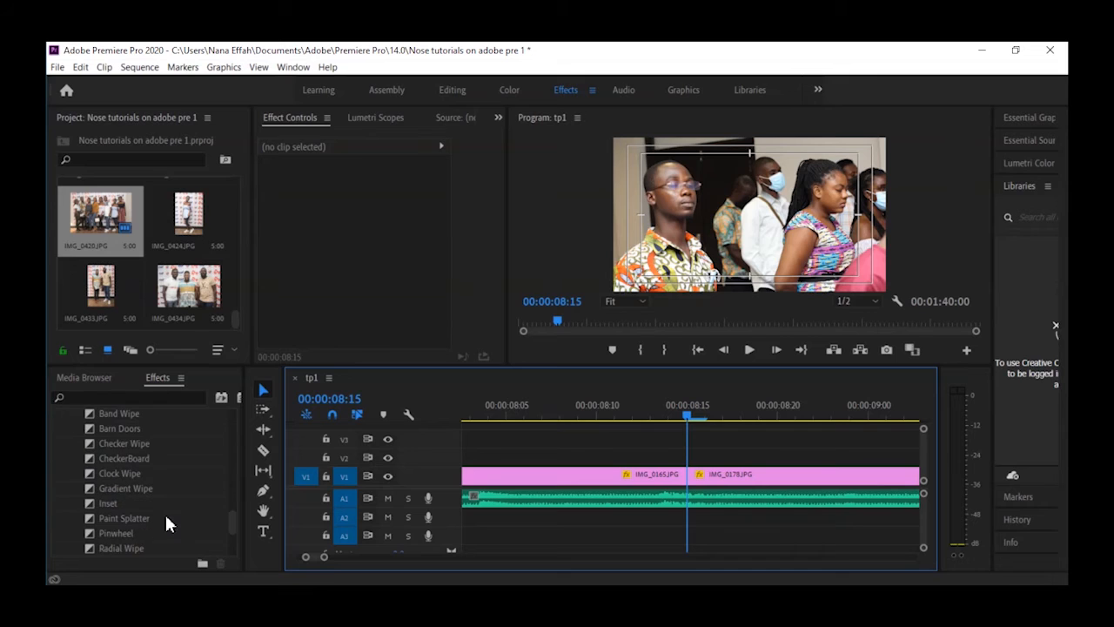
scroll(165, 512, "down", 5)
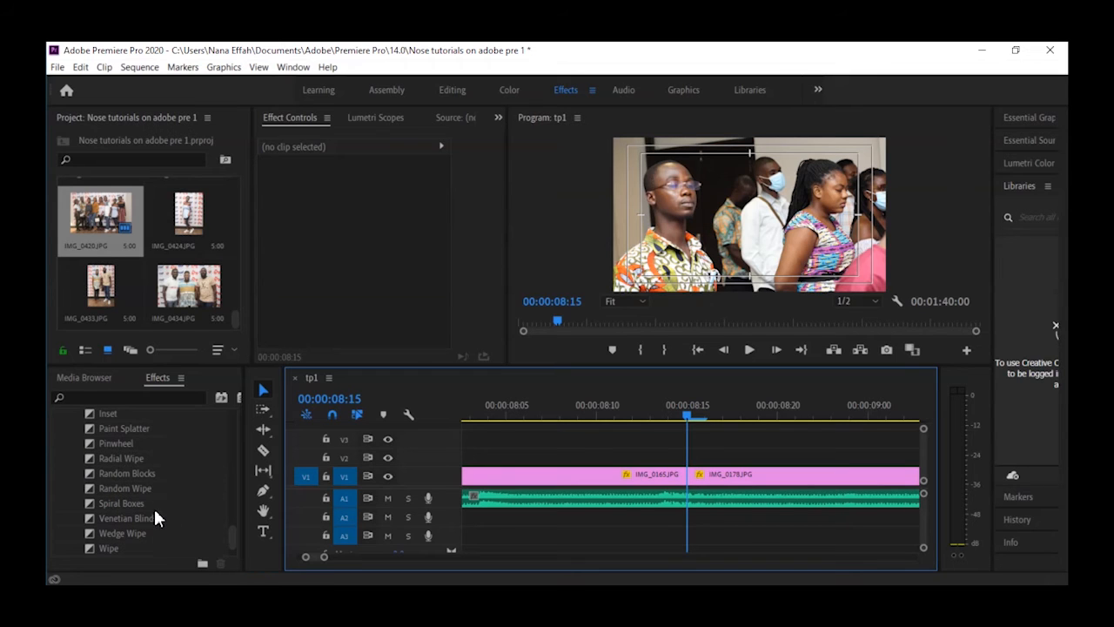
left_click_drag(155, 518, 688, 480)
key("minus")
key("minus")
key("minus")
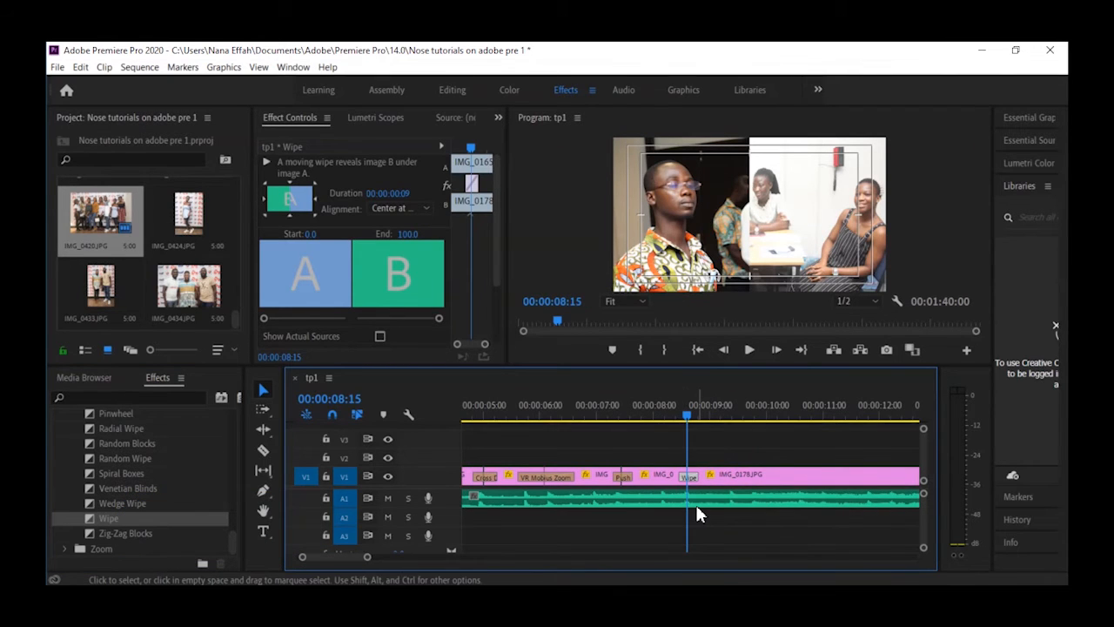
- Preview the Wipe transition between IMG_0165 and IMG_0178 several times from around 00:00:08:09
key("minus")
key("minus")
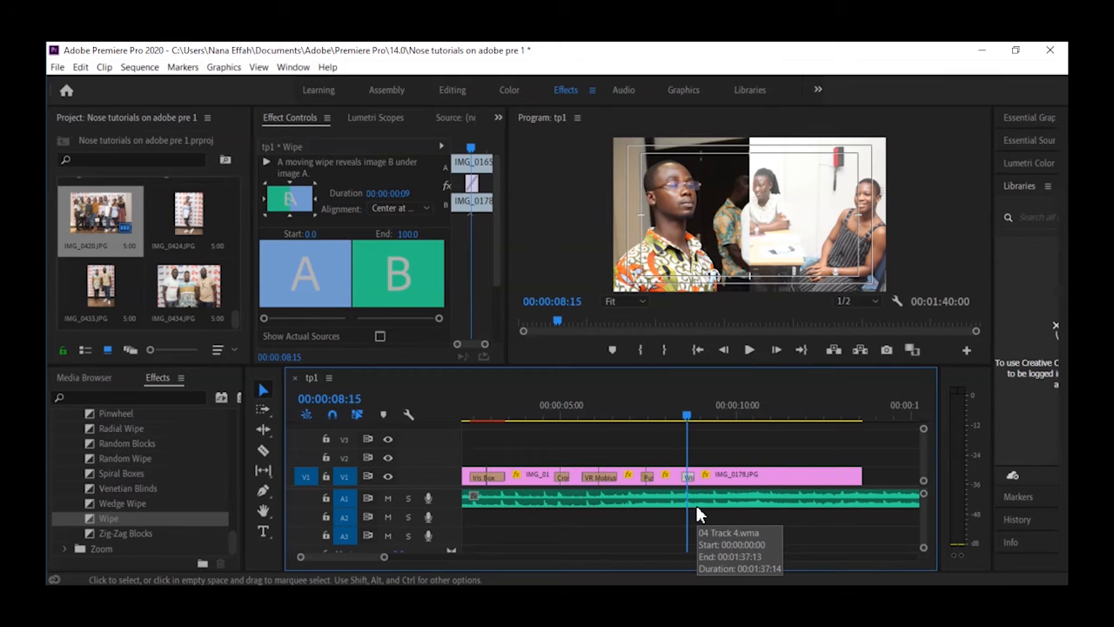
key("equal")
key("equal")
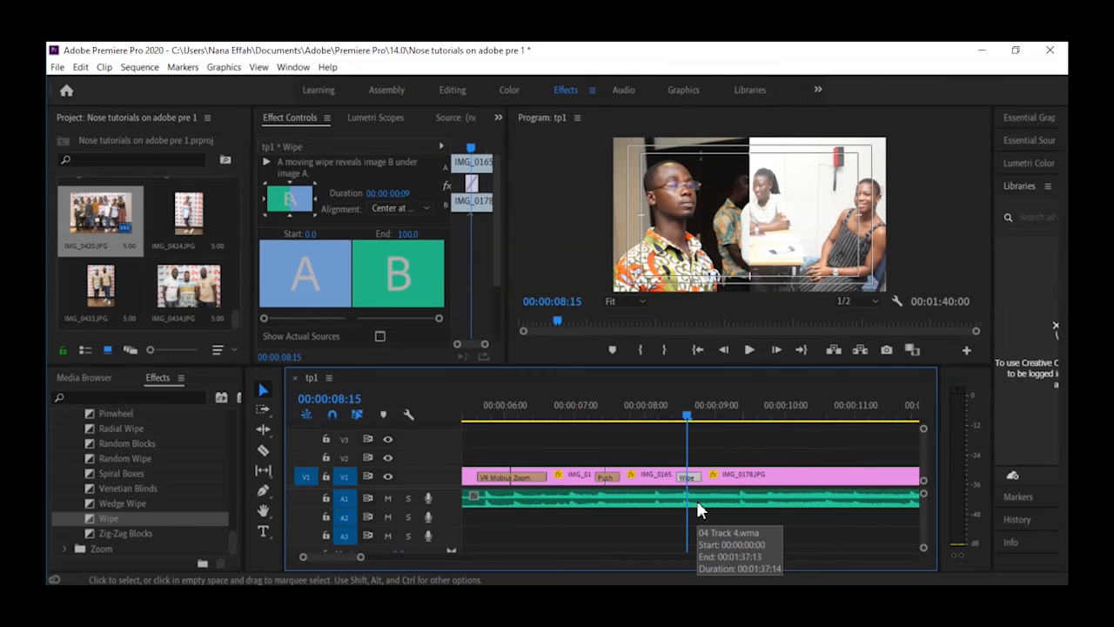
key("minus")
left_click(679, 416)
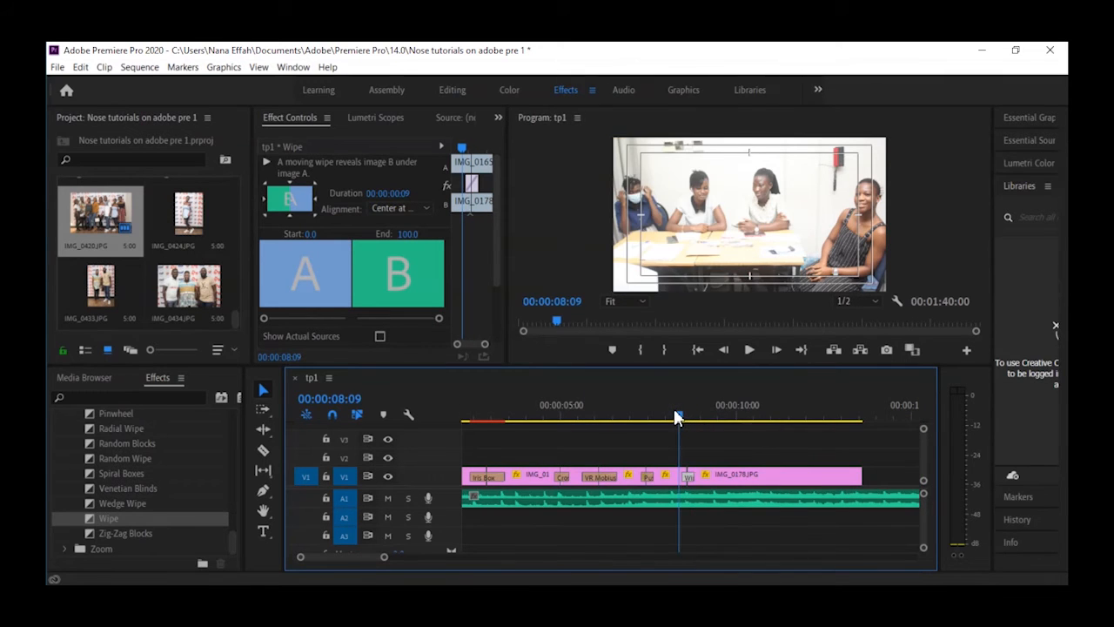
key("space")
left_click(675, 411)
key("space")
left_click(674, 413)
key("space")
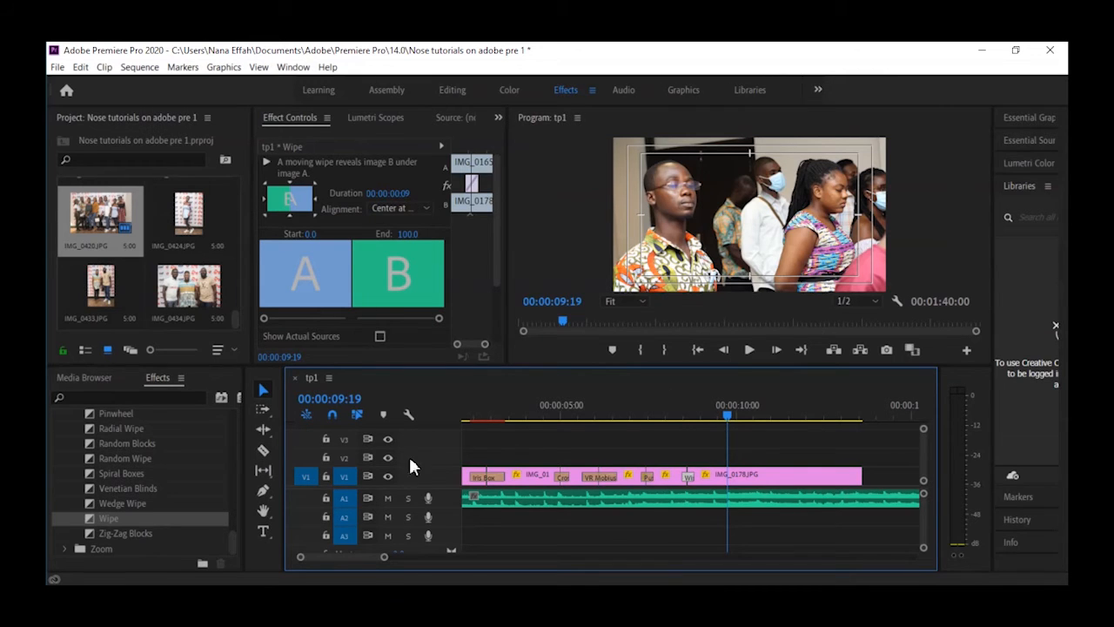
left_click_drag(727, 414, 699, 417)
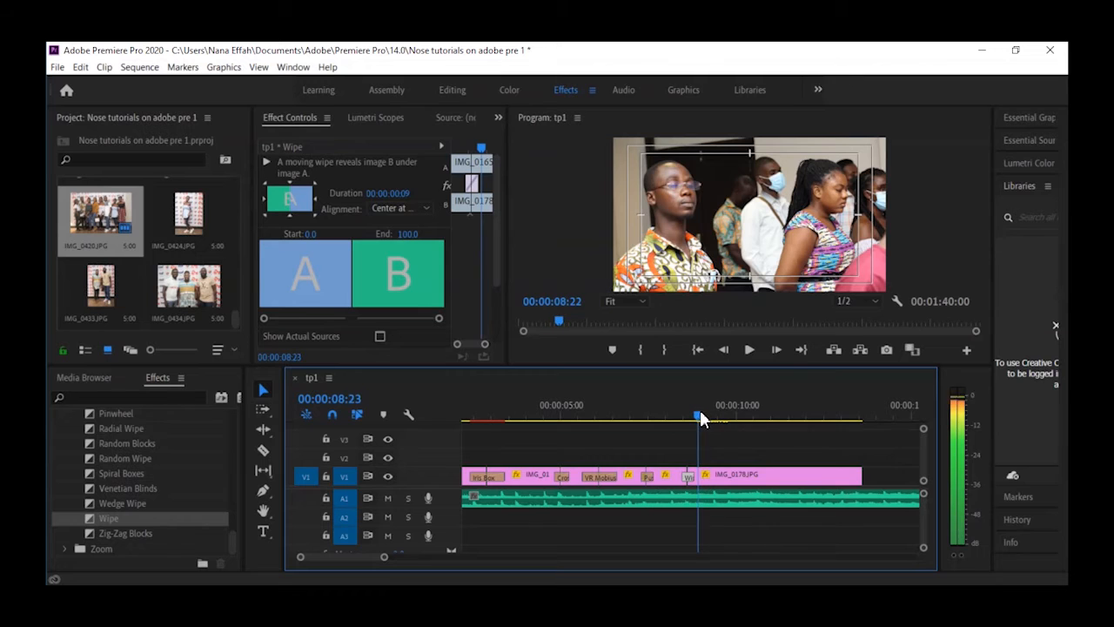
- Trim IMG_0178 to end at 00:00:13:12, replay the Wipe transition and stop at 00:00:09:20
mouse_move(853, 473)
left_mouse_down()
mouse_move(758, 470)
mouse_move(859, 471)
left_mouse_up()
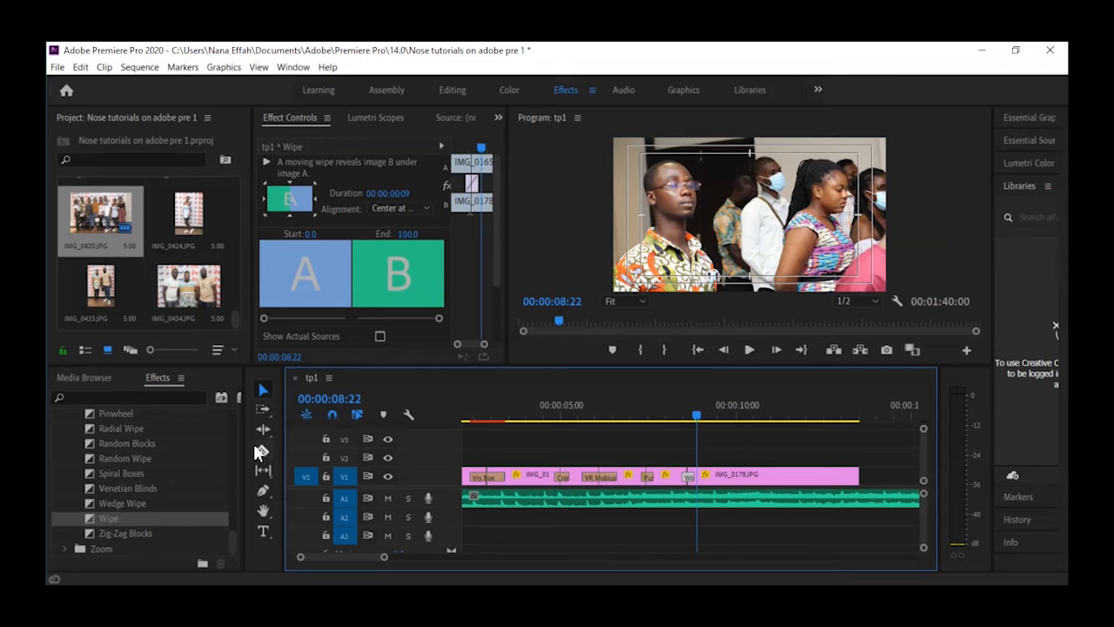
left_click(676, 411)
key("space")
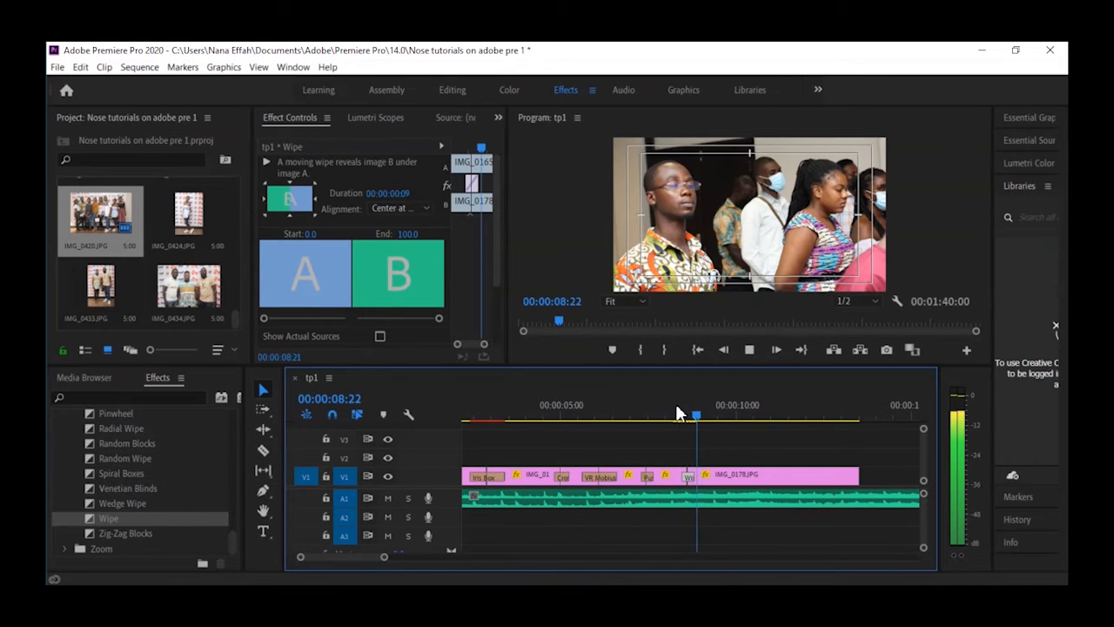
key("space")
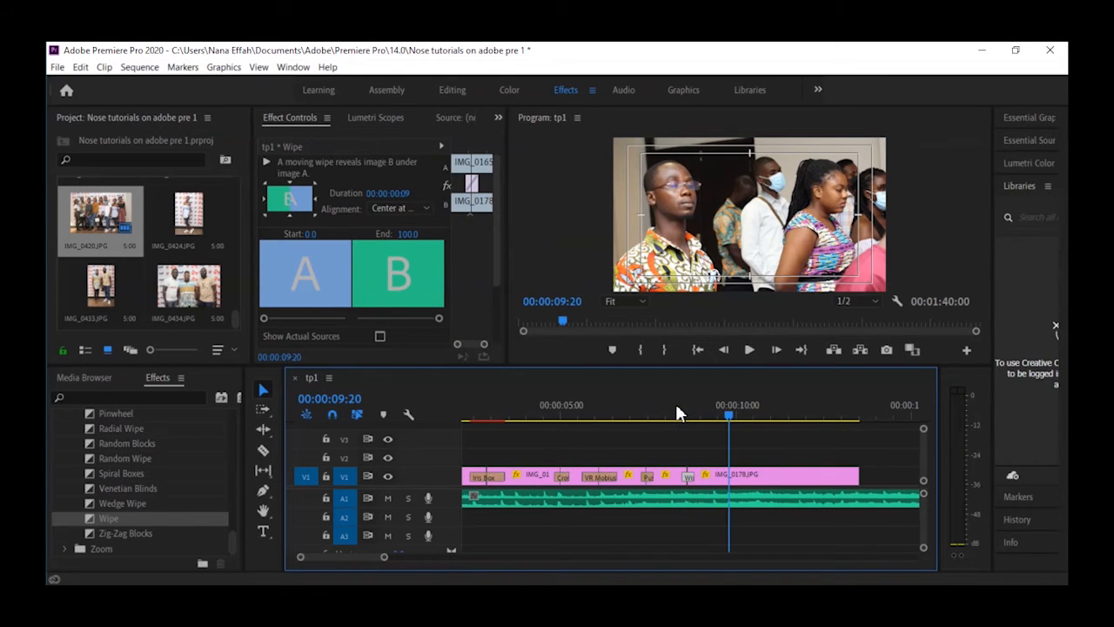
left_click(672, 406)
key("space")
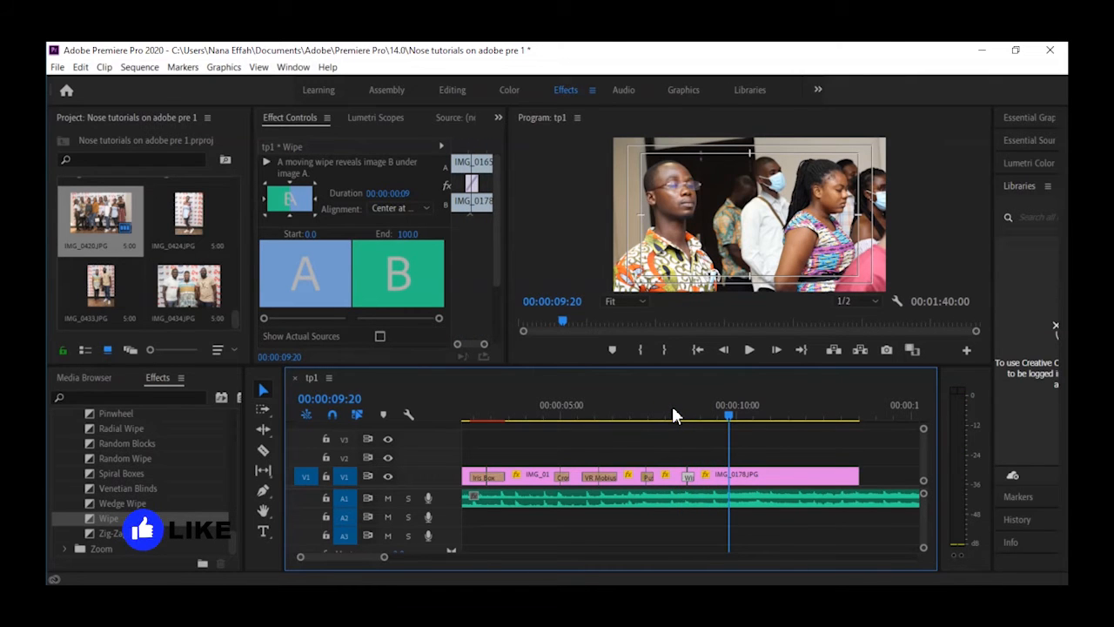
left_click(665, 414)
key("space")
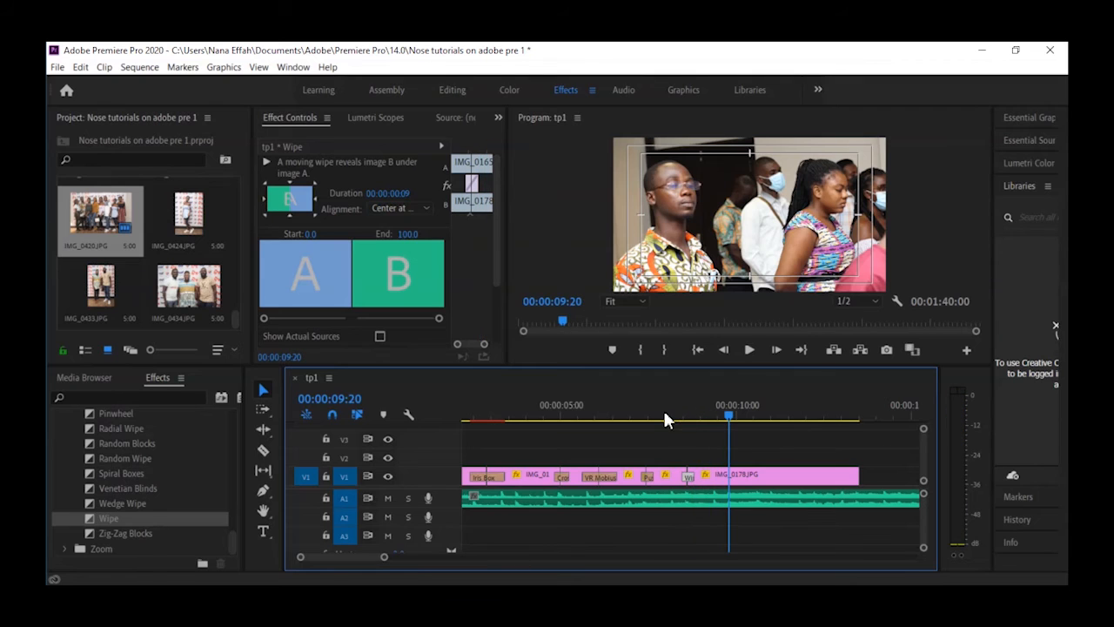
- Split IMG_0178 at 00:00:09:20 with the Razor tool and delete the part after the cut
left_click(736, 477)
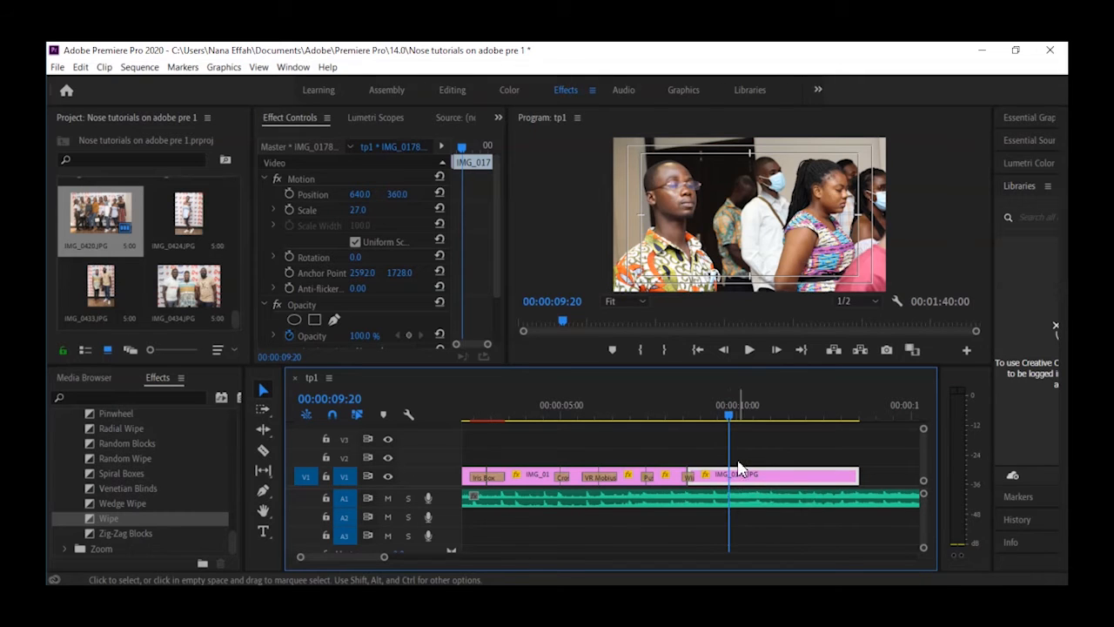
key("c")
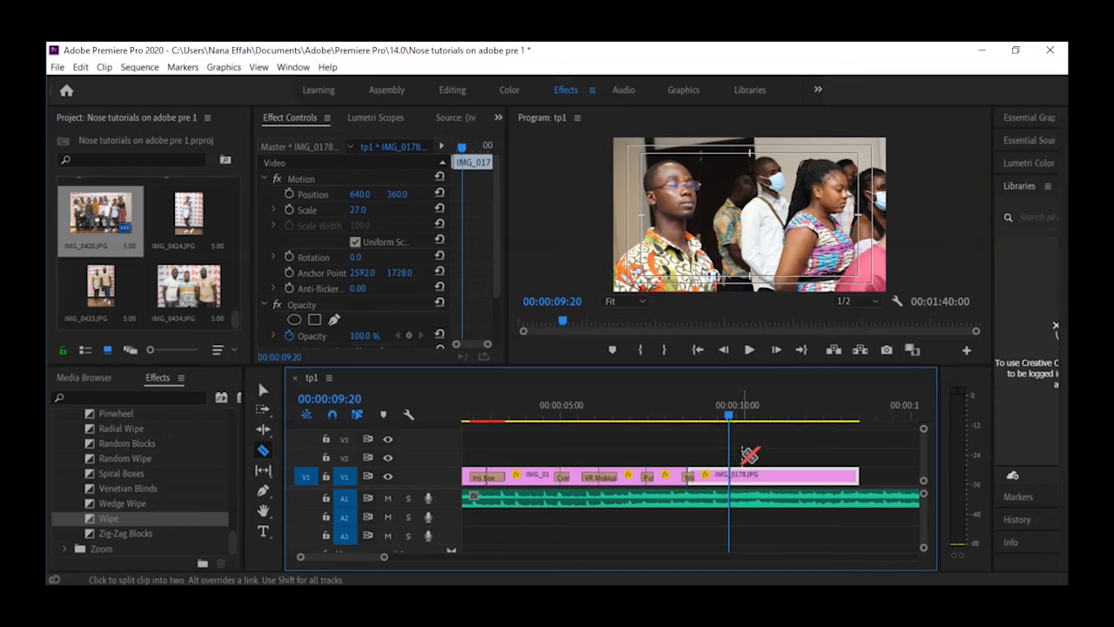
left_click(735, 475)
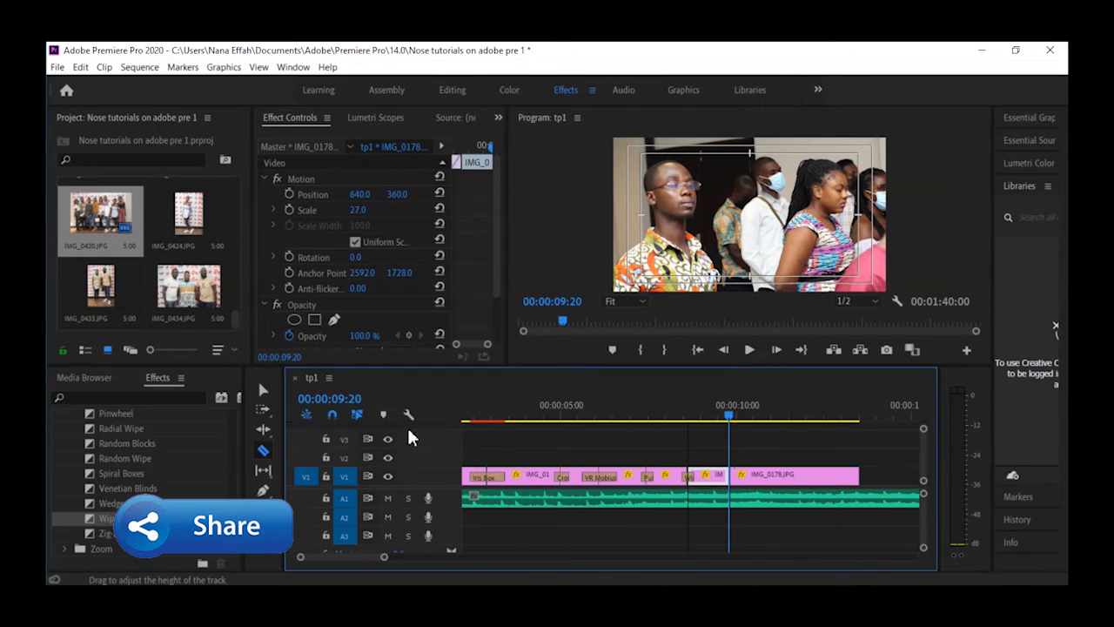
left_click(262, 392)
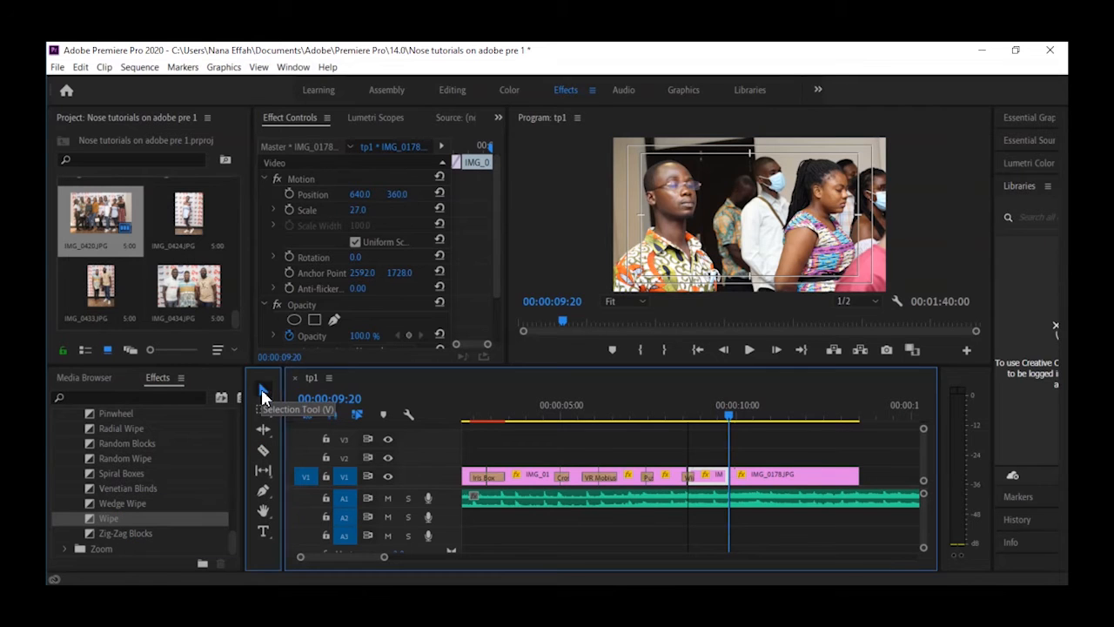
left_click(781, 485)
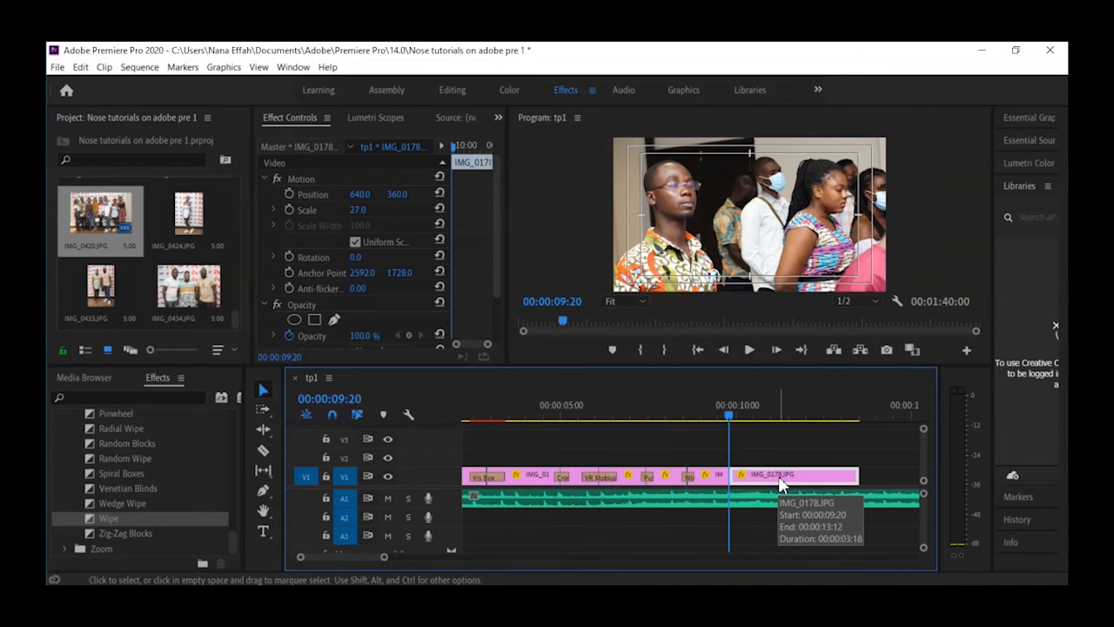
key("Delete")
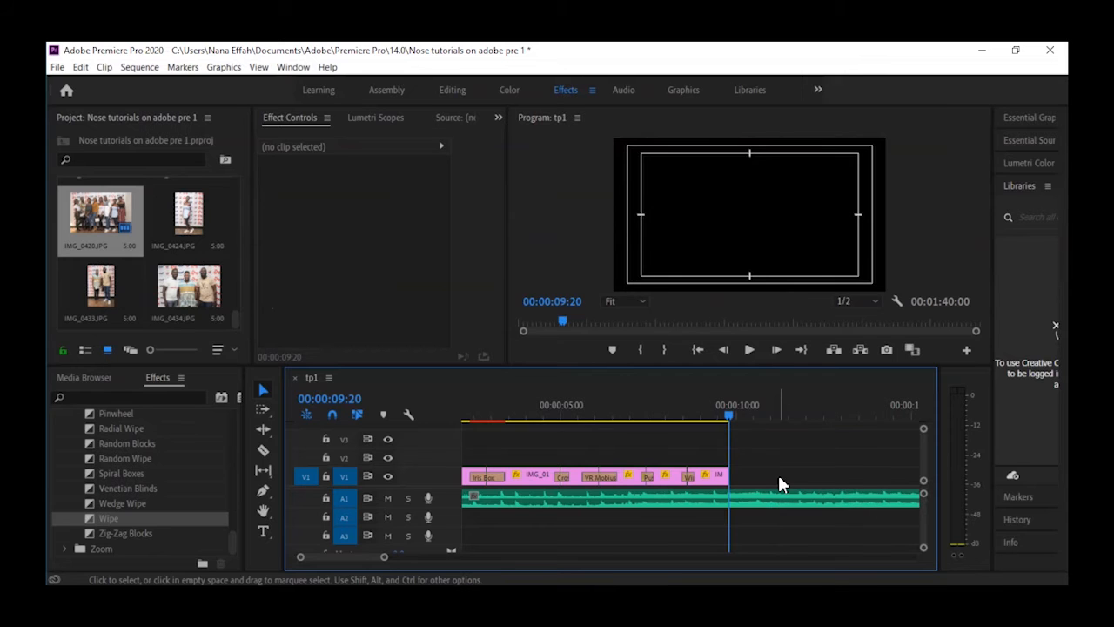
- Move IMG_0195 back against the end of IMG_0178
key("backslash")
left_click_drag(778, 479, 657, 479)
key("equal")
key("equal")
key("equal")
key("equal")
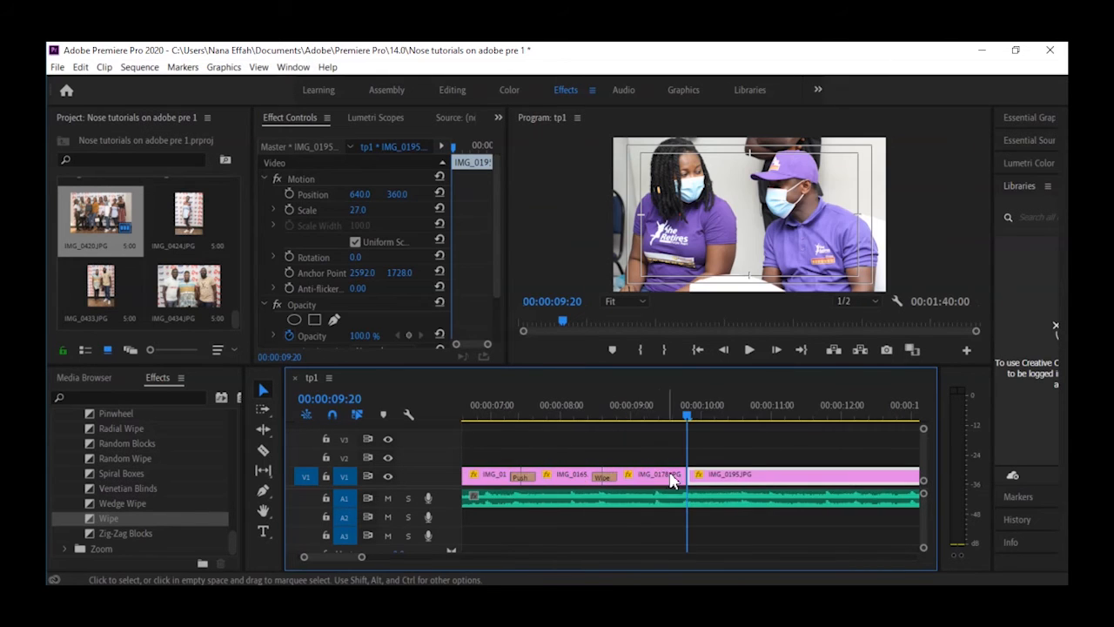
- Move IMG_0195 away from IMG_0178 to just before IMG_0186, leaving an empty gap after 00:00:09:20
key("minus")
key("minus")
key("minus")
key("minus")
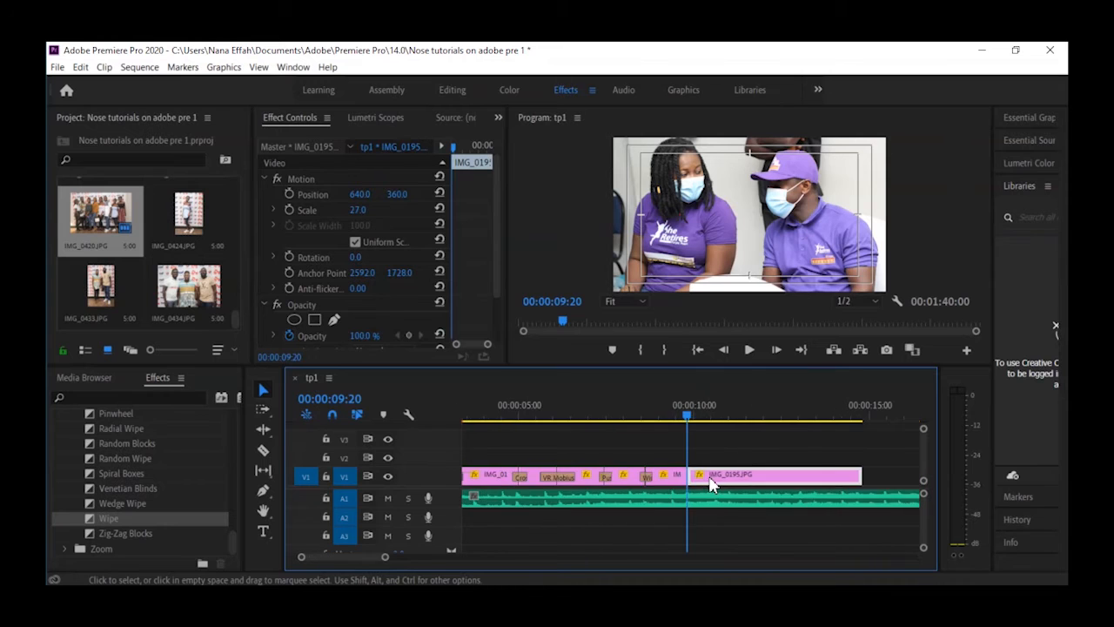
left_click_drag(712, 484, 827, 481)
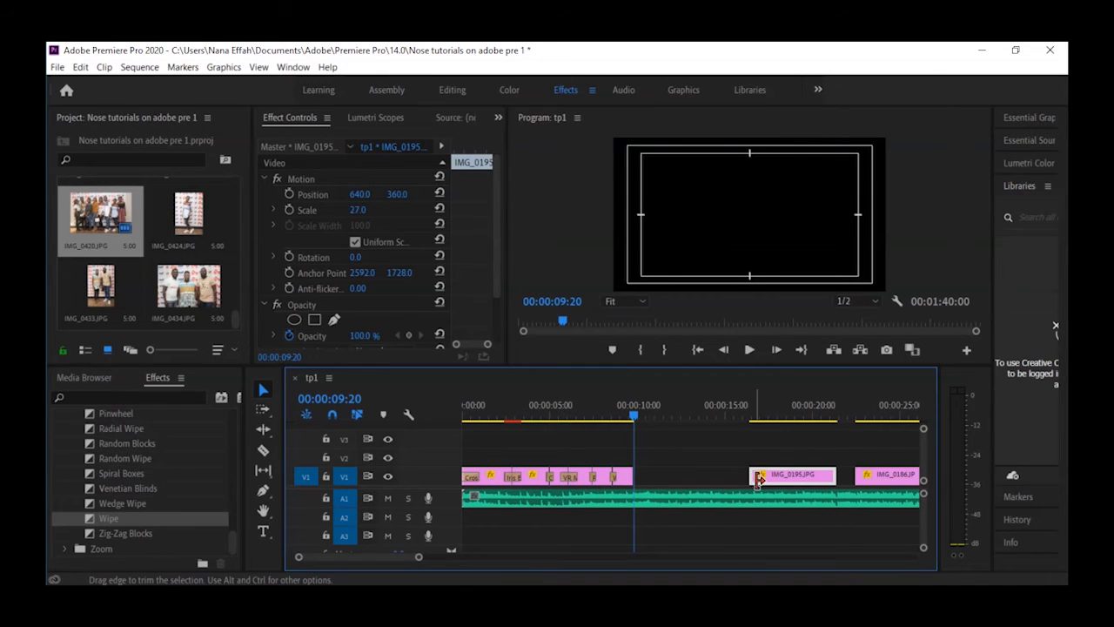
mouse_move(794, 486)
left_mouse_down()
mouse_move(748, 484)
mouse_move(814, 484)
mouse_move(772, 484)
mouse_move(790, 486)
left_mouse_up()
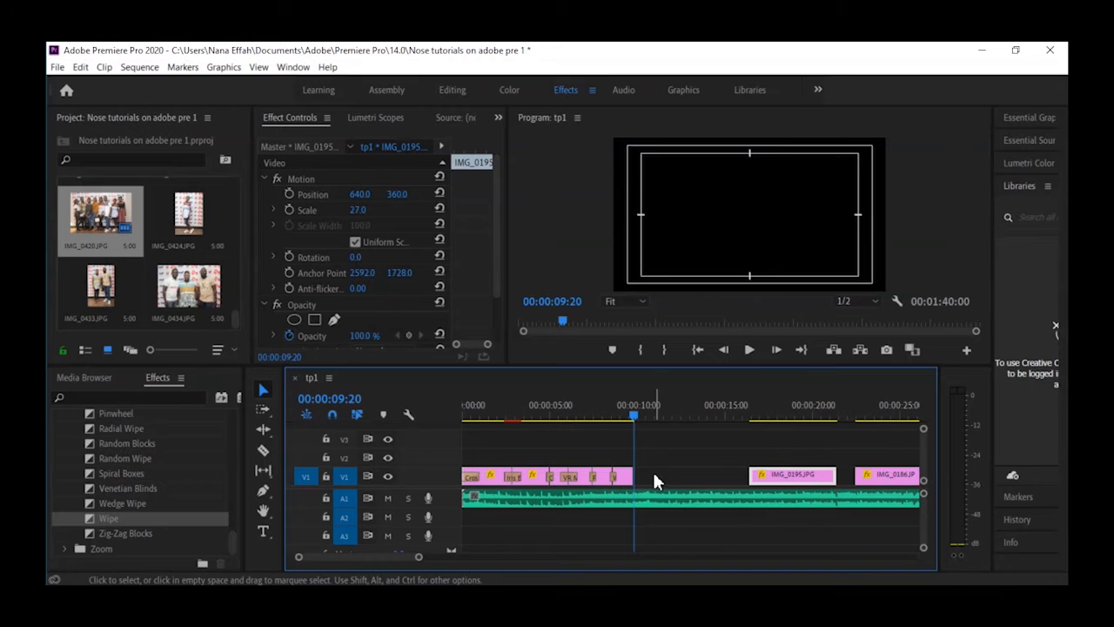
right_click(655, 475)
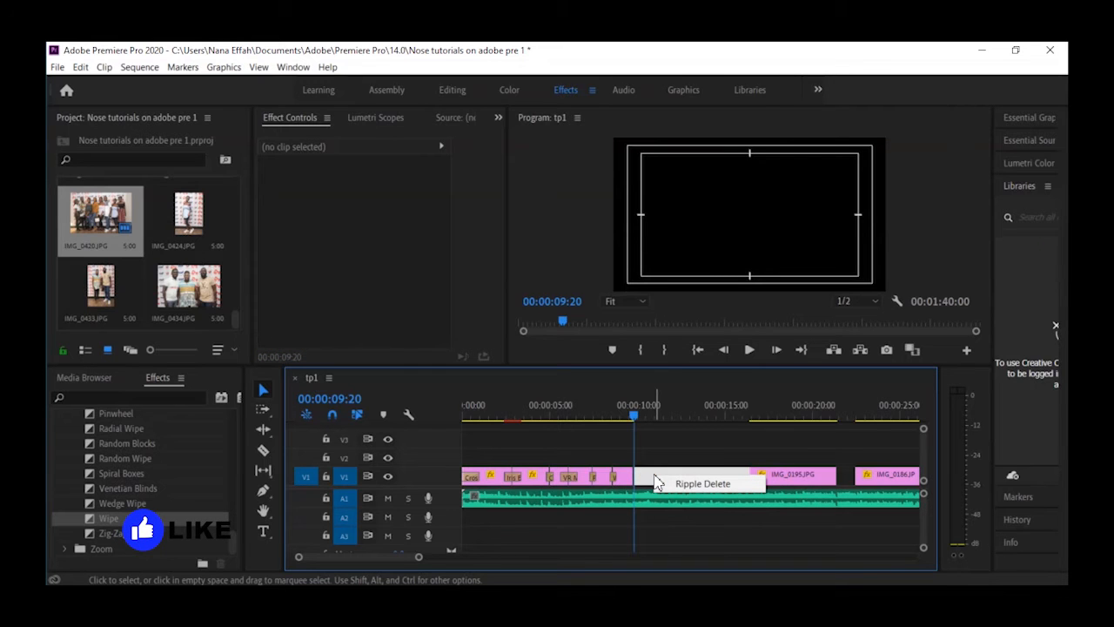
left_click(685, 484)
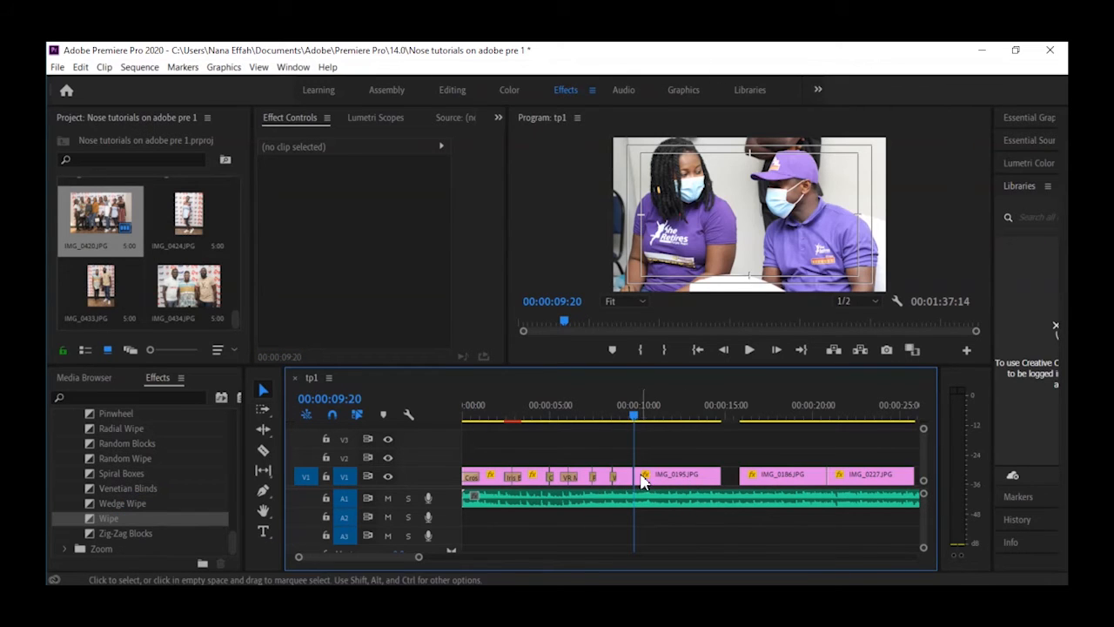
key("ctrl+z")
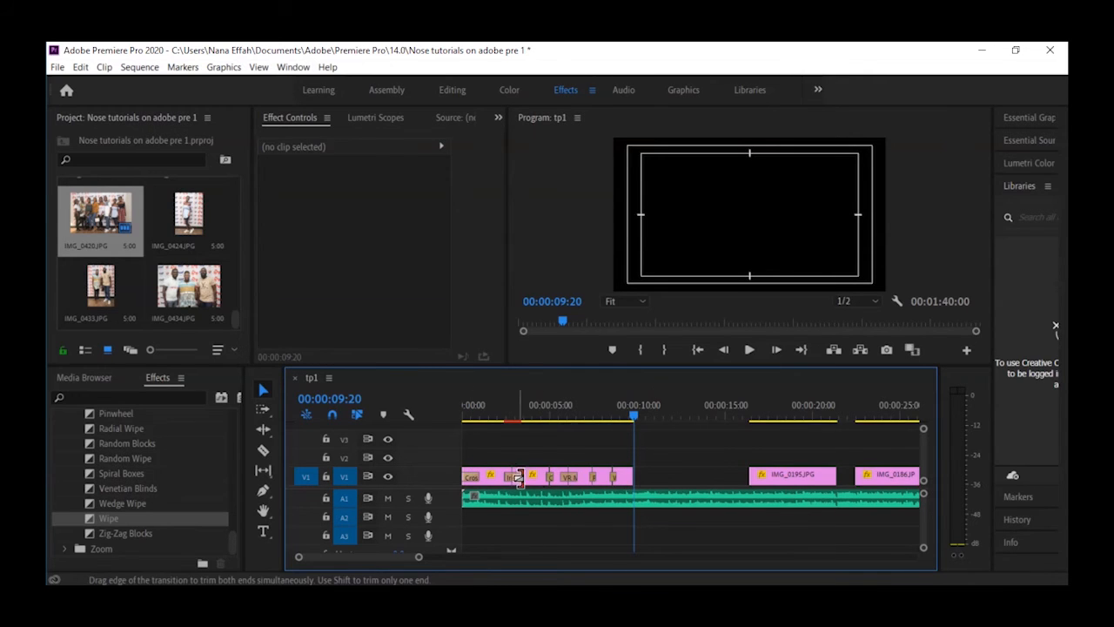
- Ripple delete the empty gap between IMG_0178 and IMG_0195
right_click(650, 479)
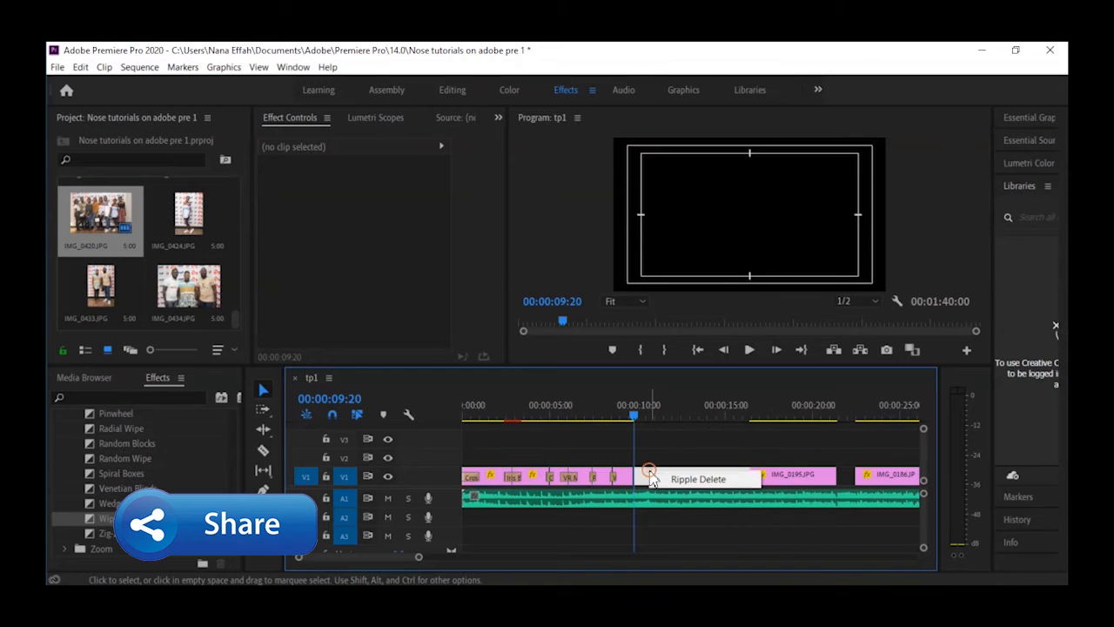
left_click(688, 481)
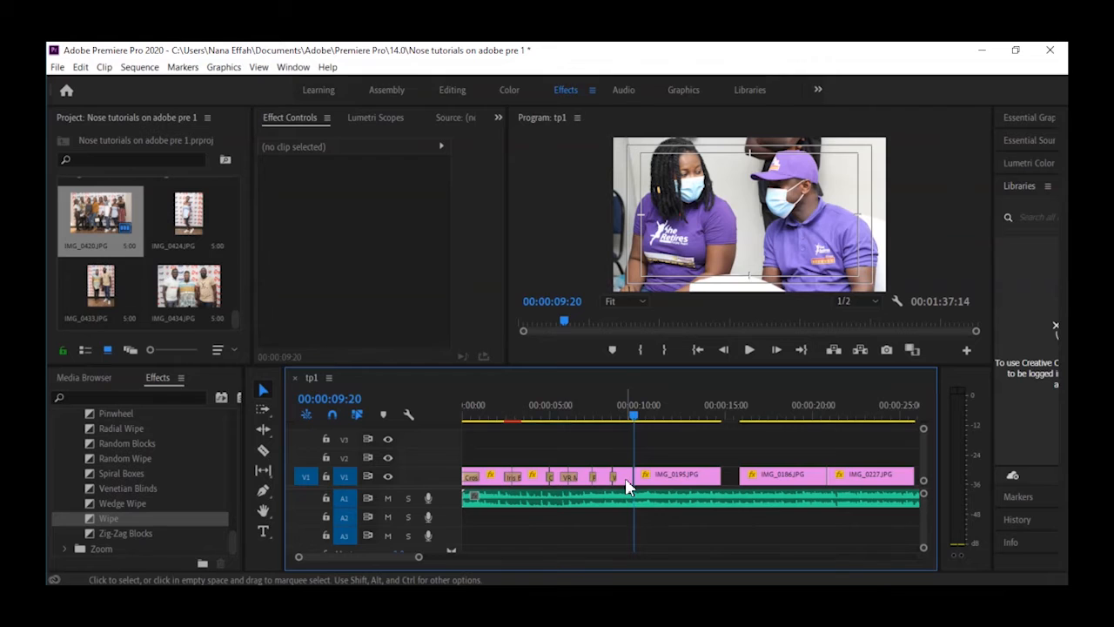
- Apply the Gradient Wipe transition at the cut between IMG_0178 and IMG_0195, leaving its settings at their defaults
key("equal")
key("equal")
key("equal")
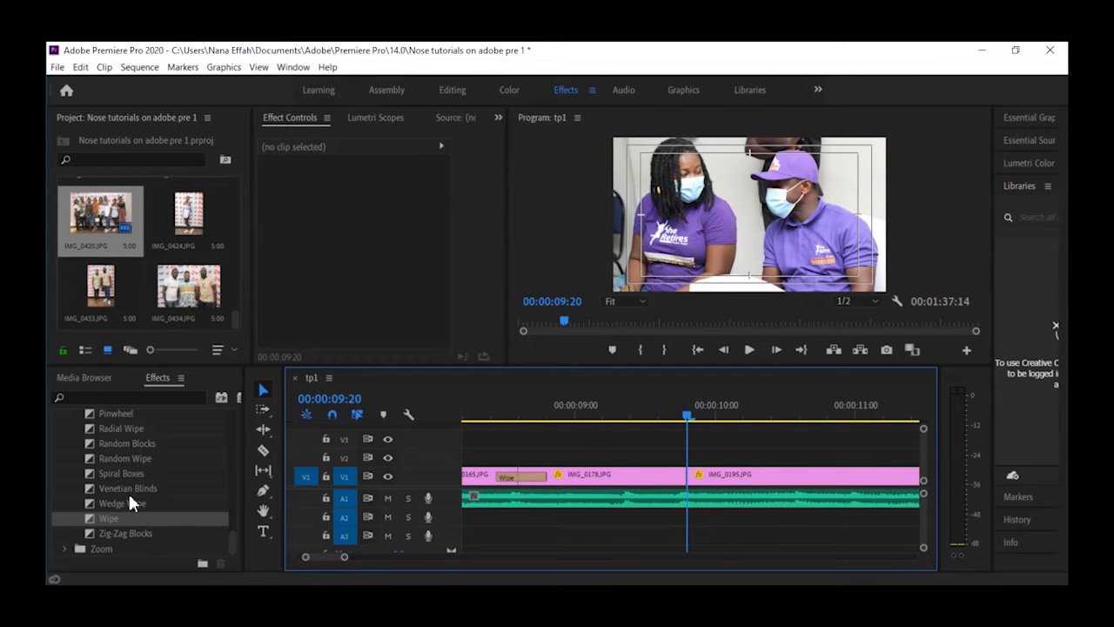
scroll(129, 497, "up", 1)
scroll(129, 498, "up", 1)
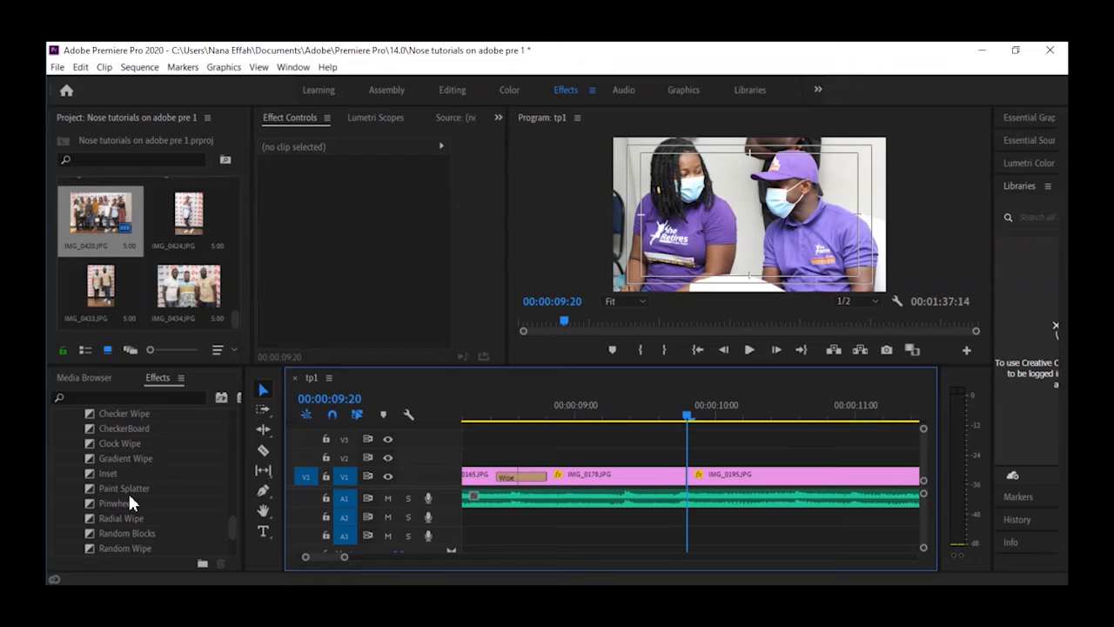
left_click(90, 460)
left_click_drag(684, 472, 750, 479)
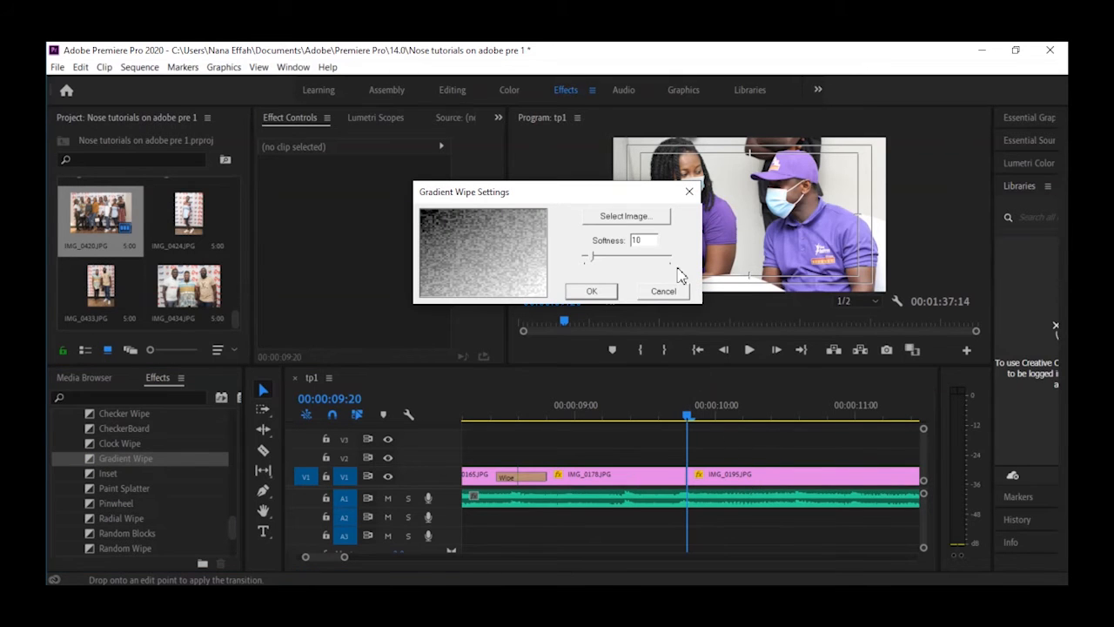
left_click(689, 196)
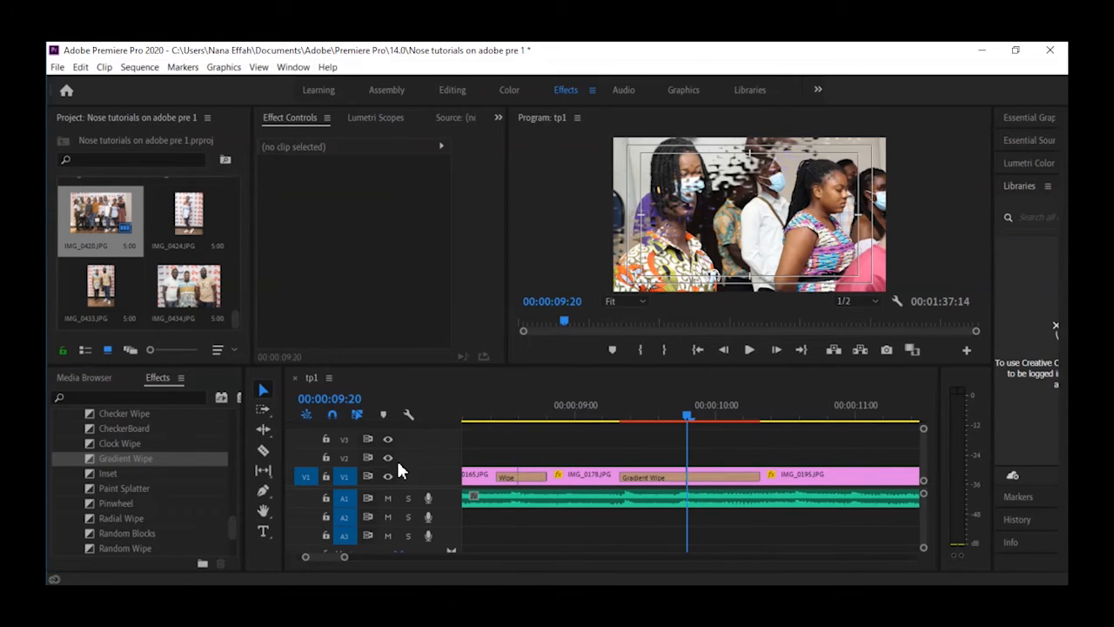
- Play back the Gradient Wipe between IMG_0178 and IMG_0195 from about 00:00:09:01 and stop at 00:00:11:03
left_click_drag(693, 422, 581, 402)
key("minus")
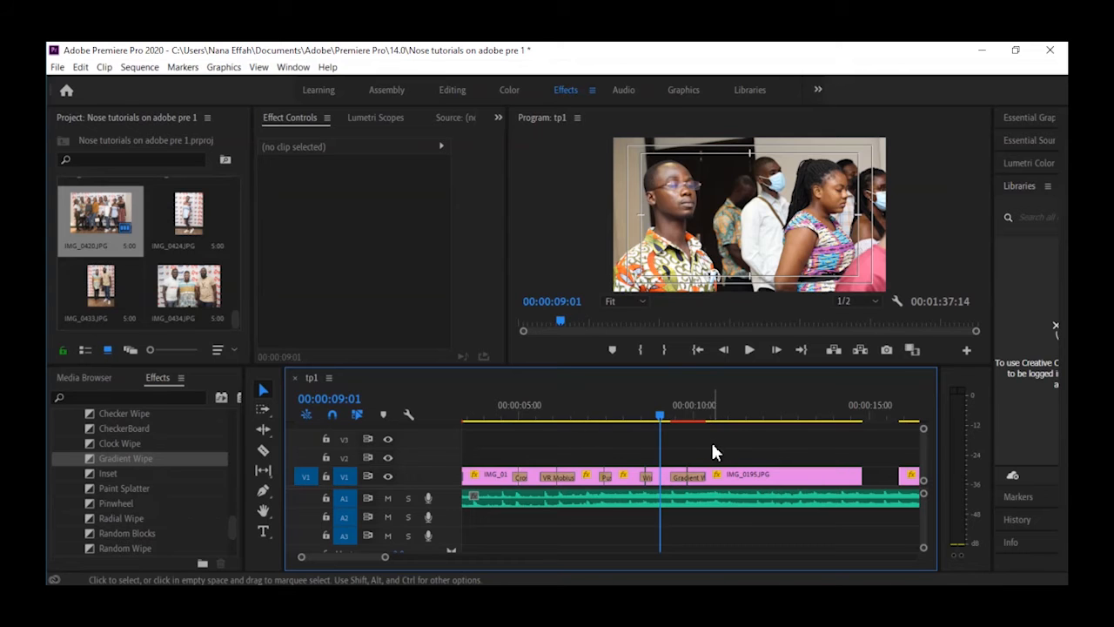
key("space")
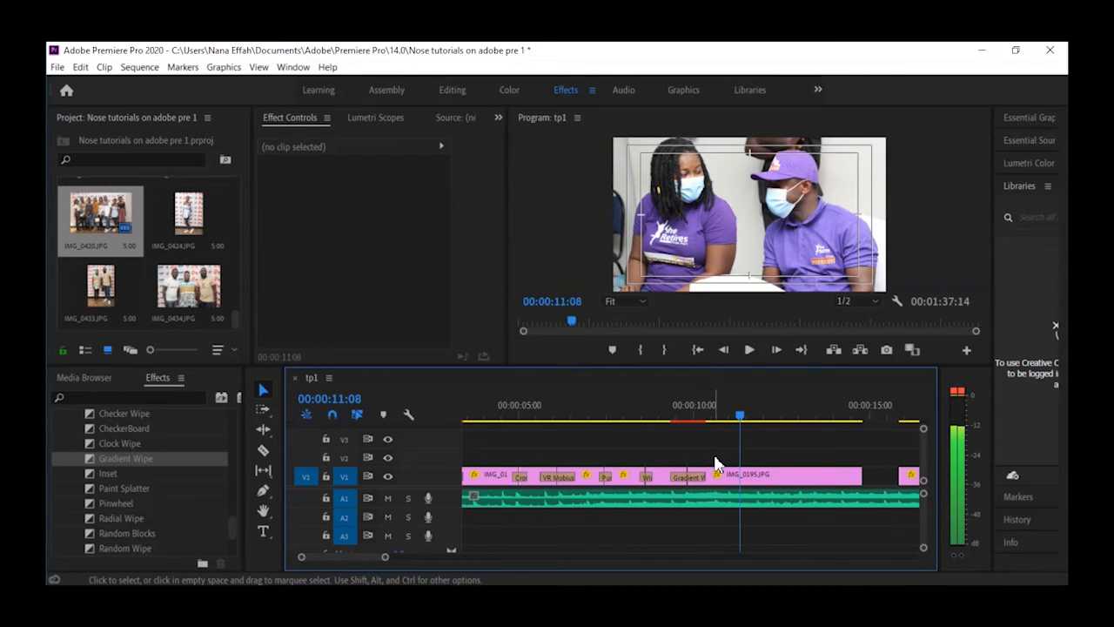
left_click(657, 408)
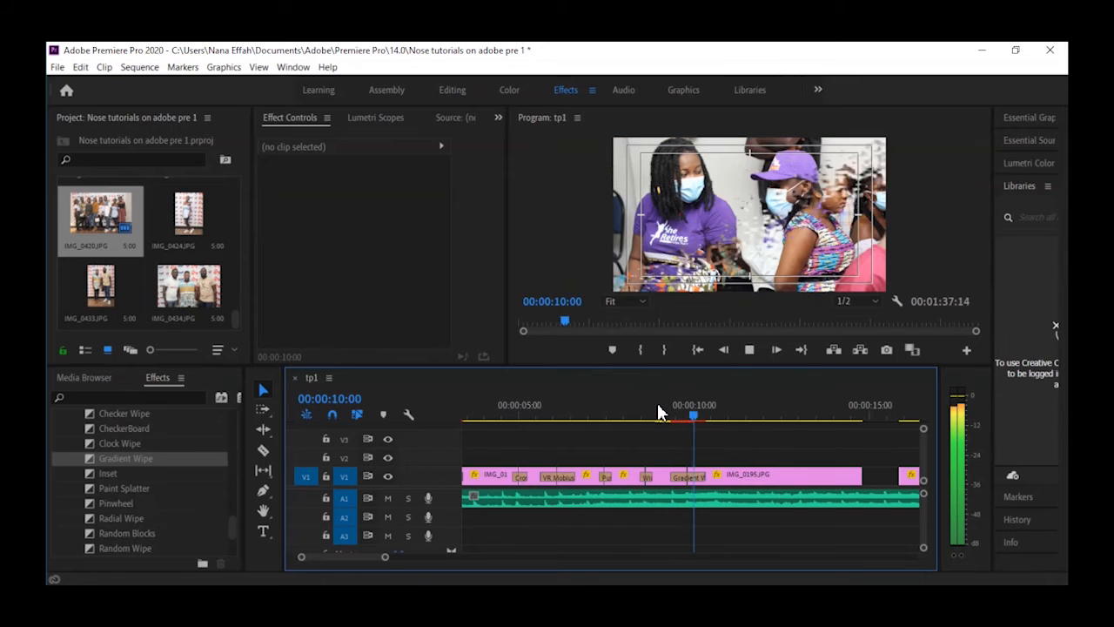
key("space")
- Cut IMG_0195 at 00:00:11:03, removing the part after the cut, and ripple delete the gap before IMG_0186
key("c")
left_click(735, 478)
key("v")
left_click(795, 481)
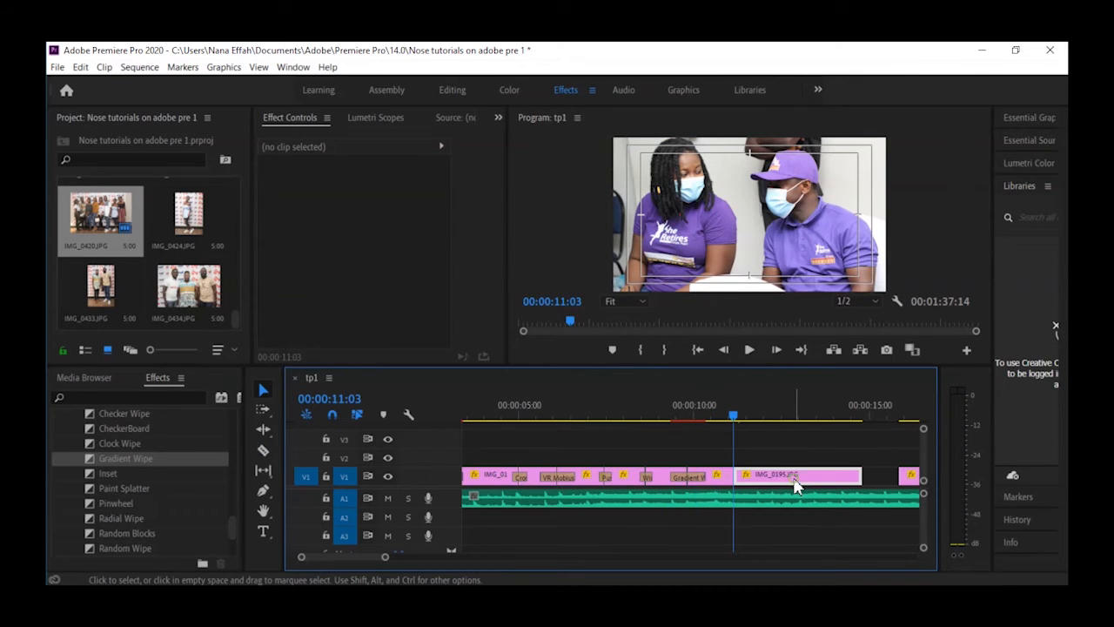
key("Delete")
right_click(794, 482)
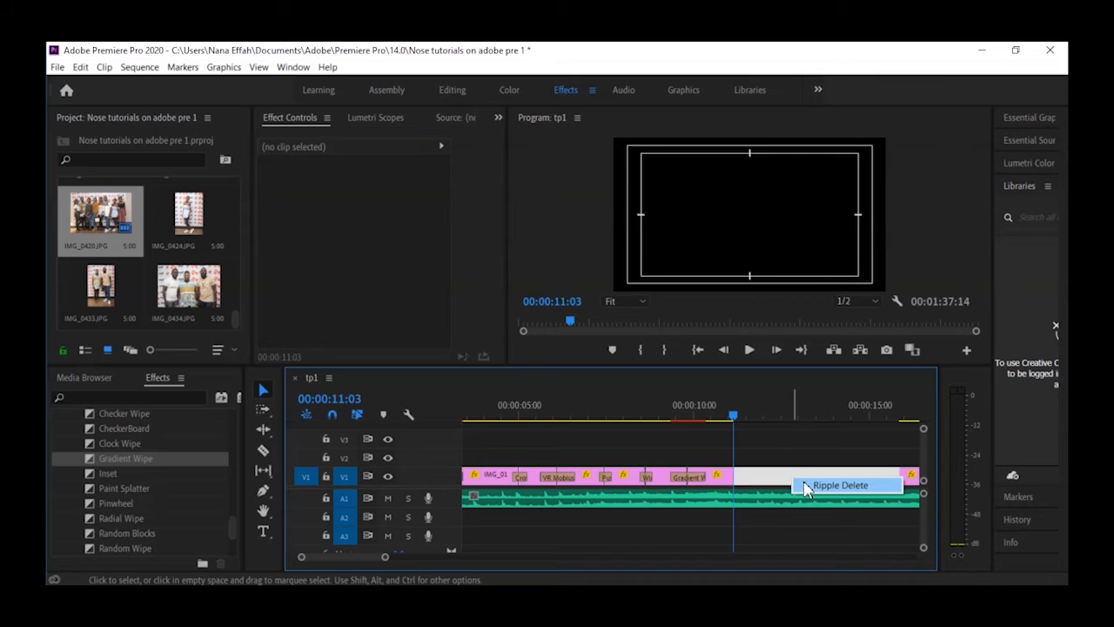
left_click(836, 484)
- Apply the Gradient Wipe transition with softness 10 at the cut between IMG_0195 and IMG_0186
left_click(785, 487)
left_click_drag(88, 456, 736, 489)
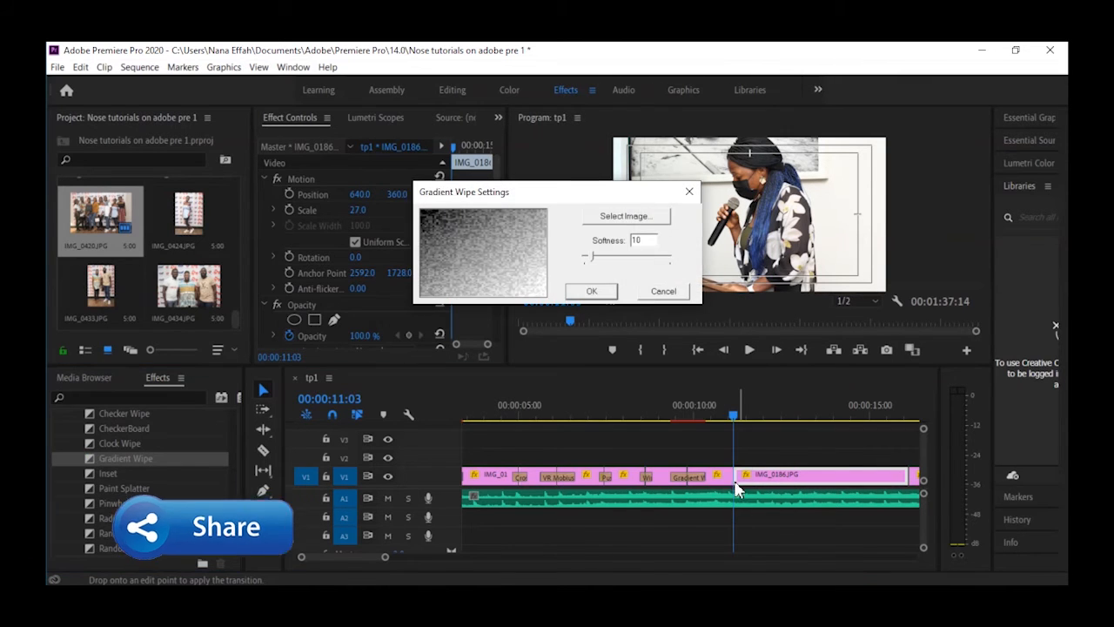
left_click(601, 293)
- Turn on Reverse for the Gradient Wipe transition between IMG_0195 and IMG_0186
left_click(740, 481)
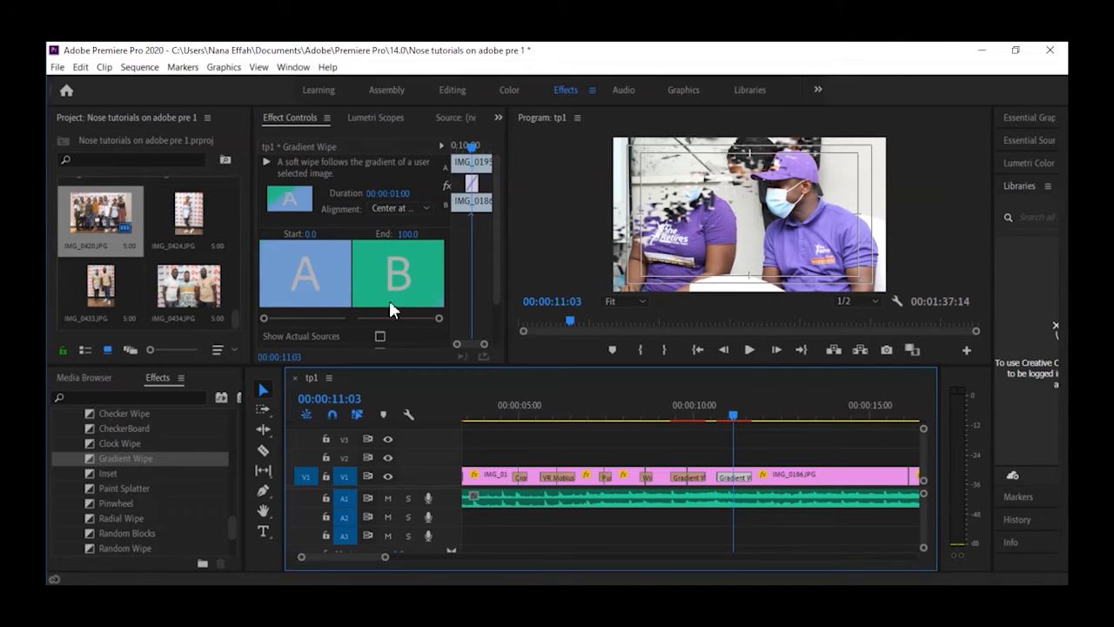
scroll(374, 292, "down", 1)
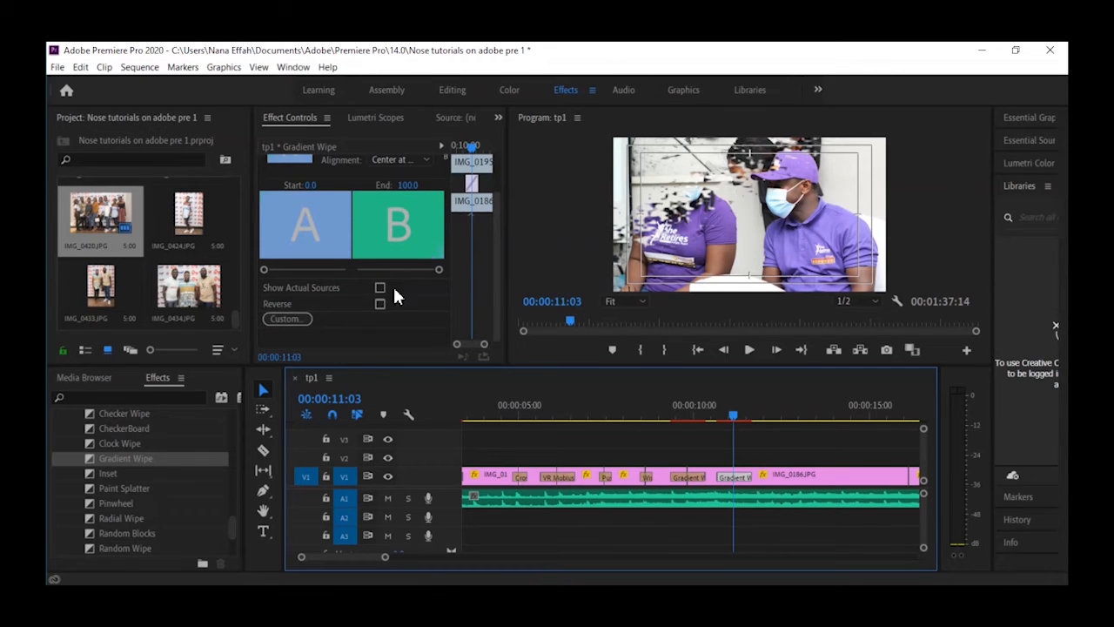
scroll(423, 304, "up", 1)
scroll(422, 305, "down", 1)
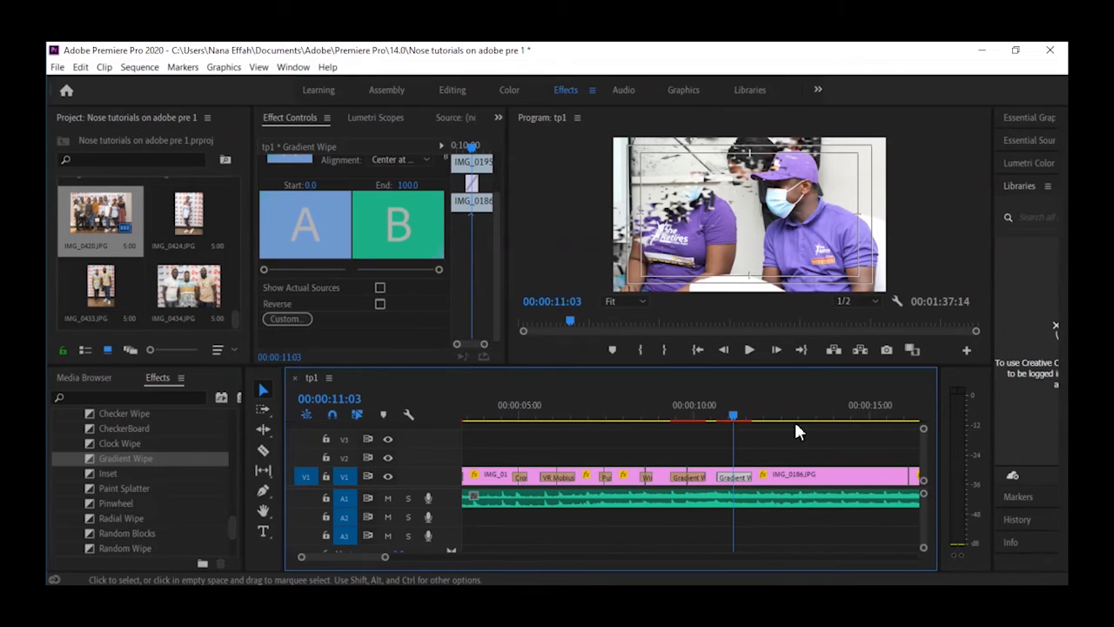
mouse_move(733, 414)
left_mouse_down()
mouse_move(662, 409)
mouse_move(717, 415)
left_mouse_up()
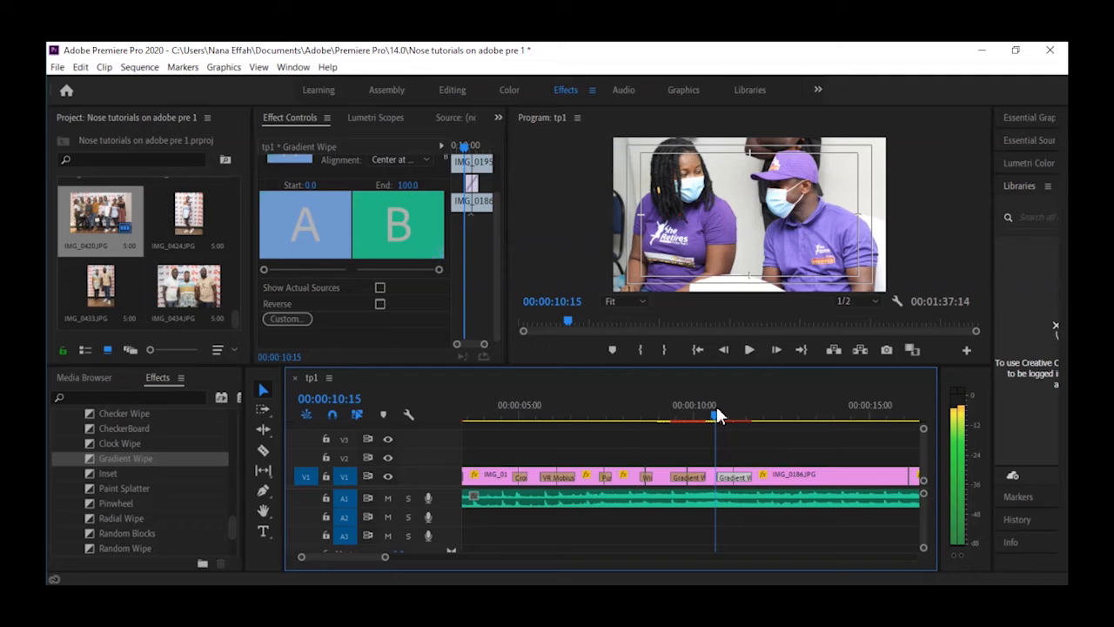
left_click(380, 304)
- Play back the reversed Gradient Wipe into IMG_0186 twice and stop at 00:00:12:06
left_click_drag(714, 419, 637, 417)
key("space")
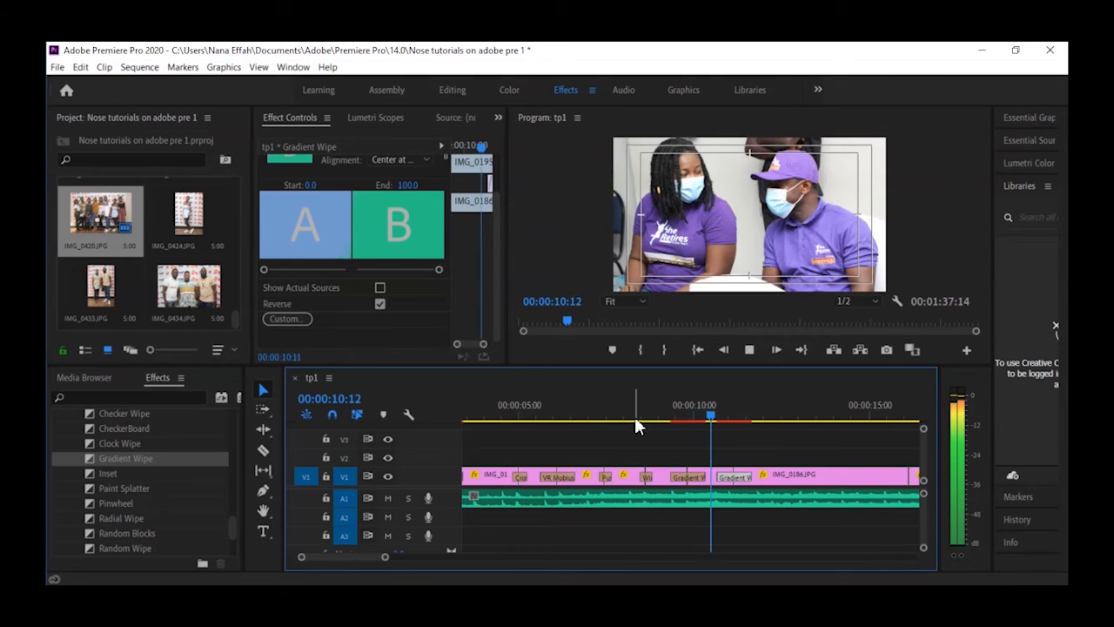
key("space")
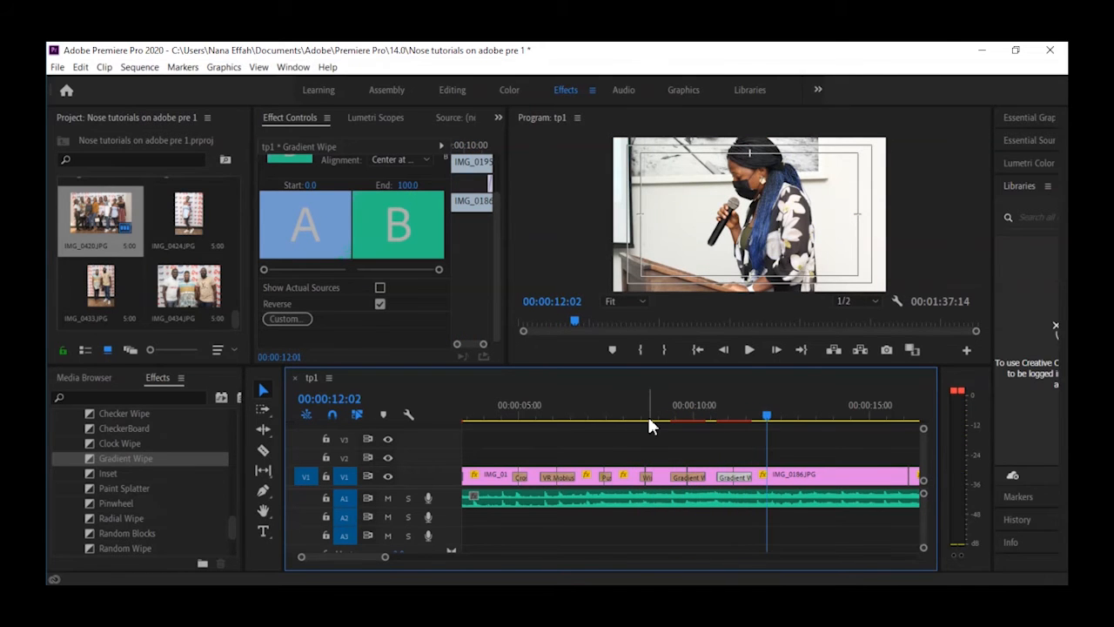
left_click(649, 418)
key("space")
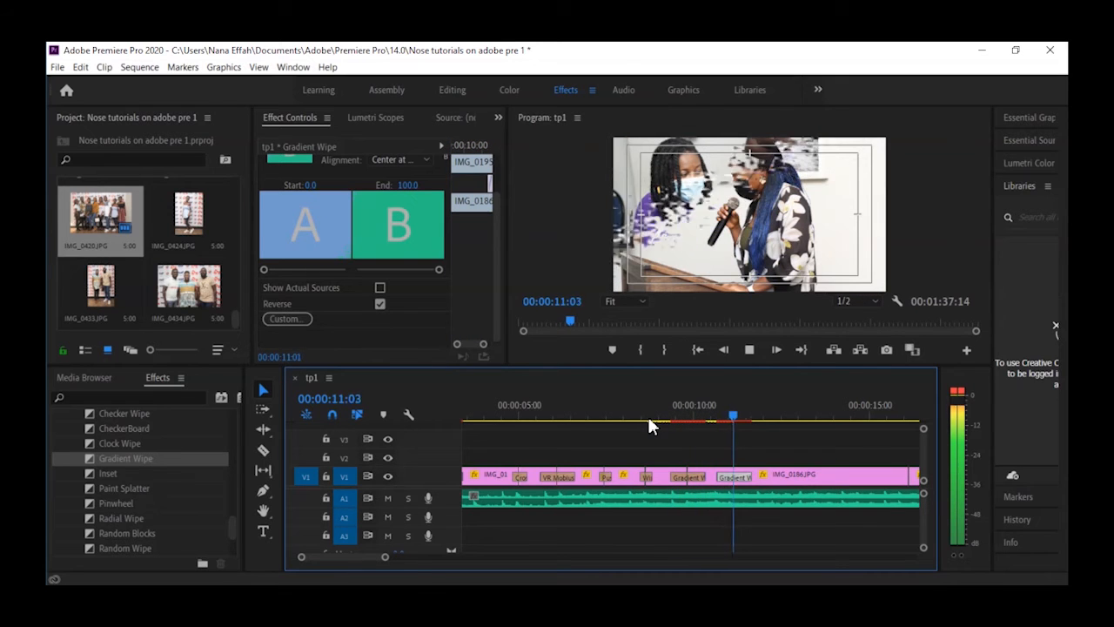
key("space")
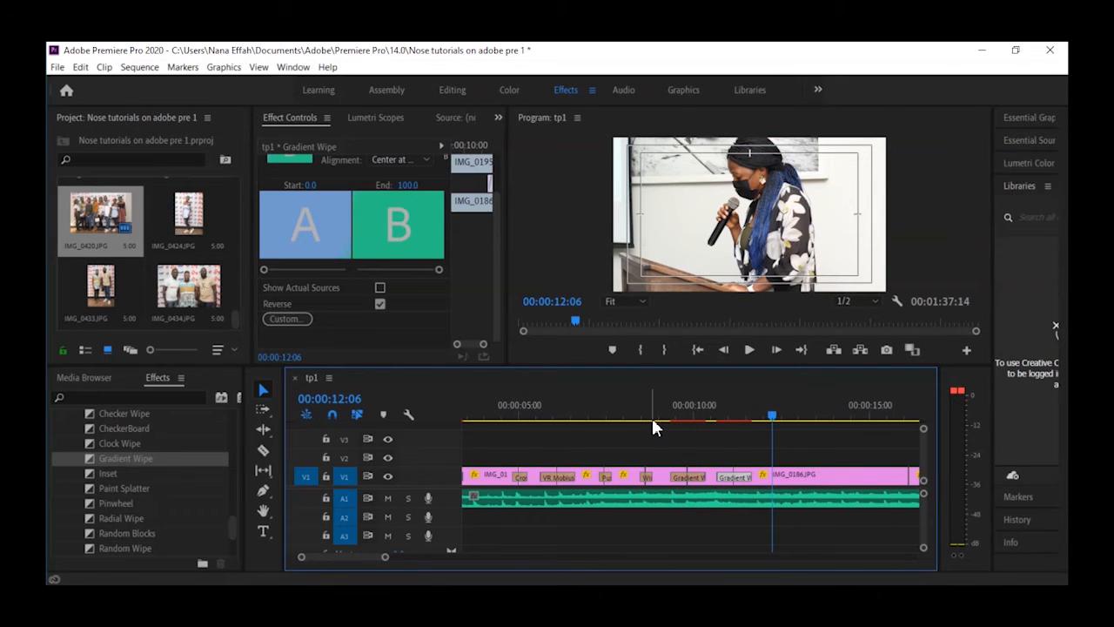
- Split IMG_0186.JPG at 00:00:12:06, delete the remainder after the cut, and ripple delete the gap
key("c")
left_click(781, 477)
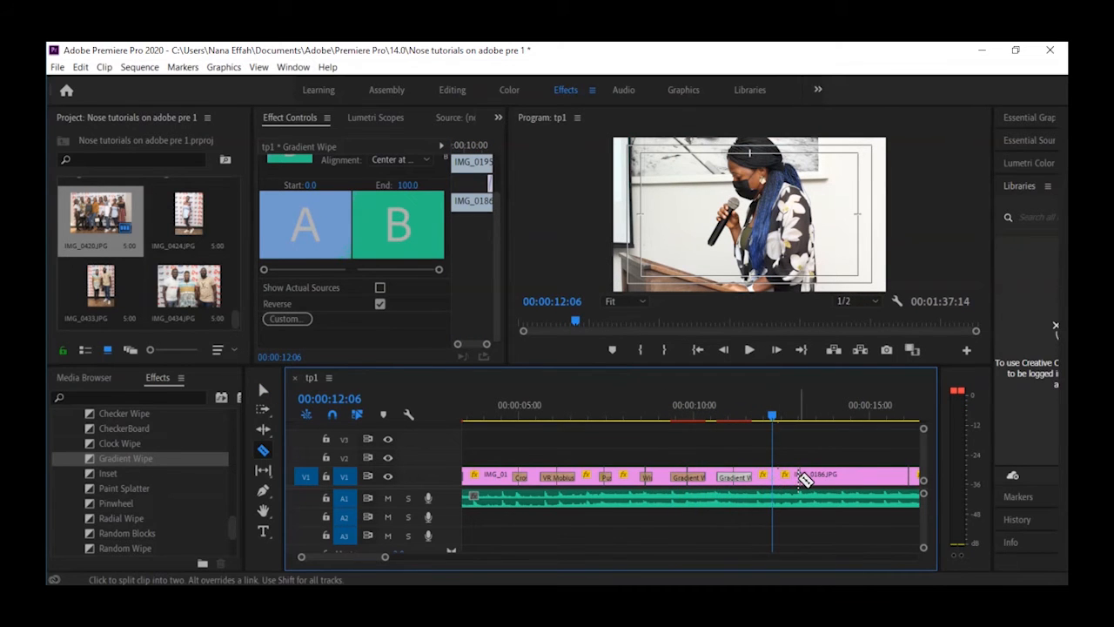
key("v")
left_click(802, 484)
key("Delete")
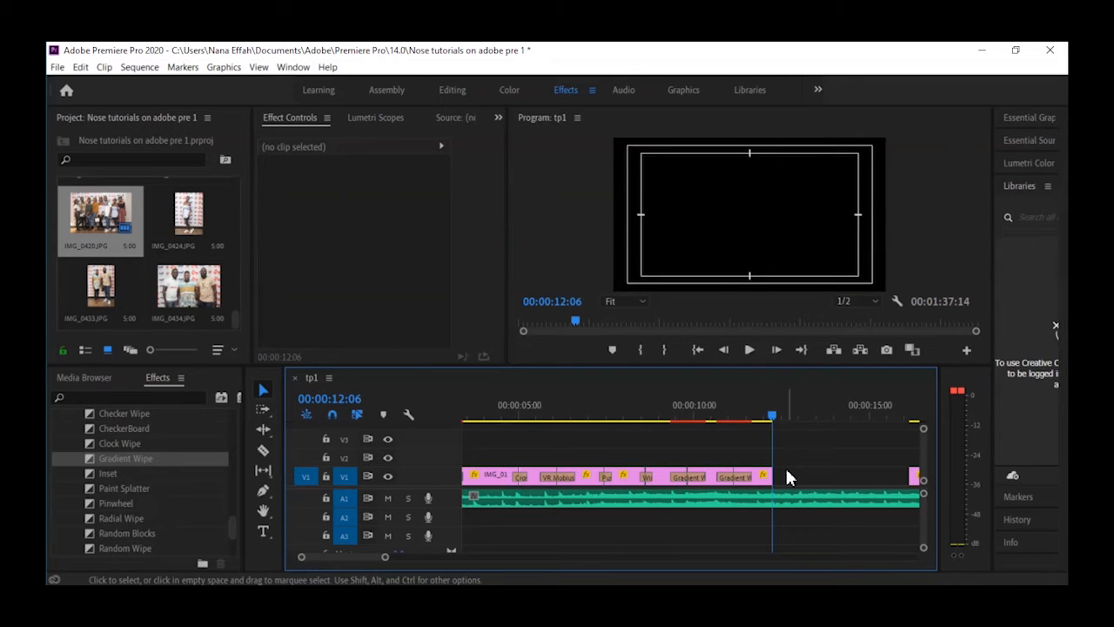
right_click(786, 471)
left_click(834, 479)
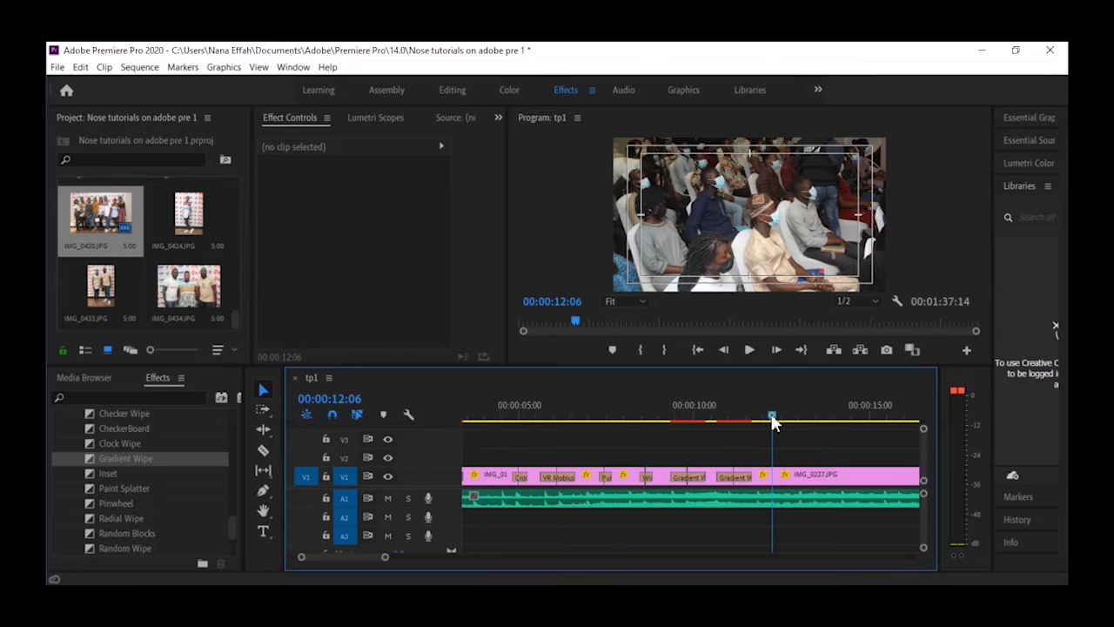
- Play back the cut from IMG_0186.JPG to IMG_0227.JPG repeatedly to judge the timing against the music
left_click_drag(772, 417, 766, 417)
key("space")
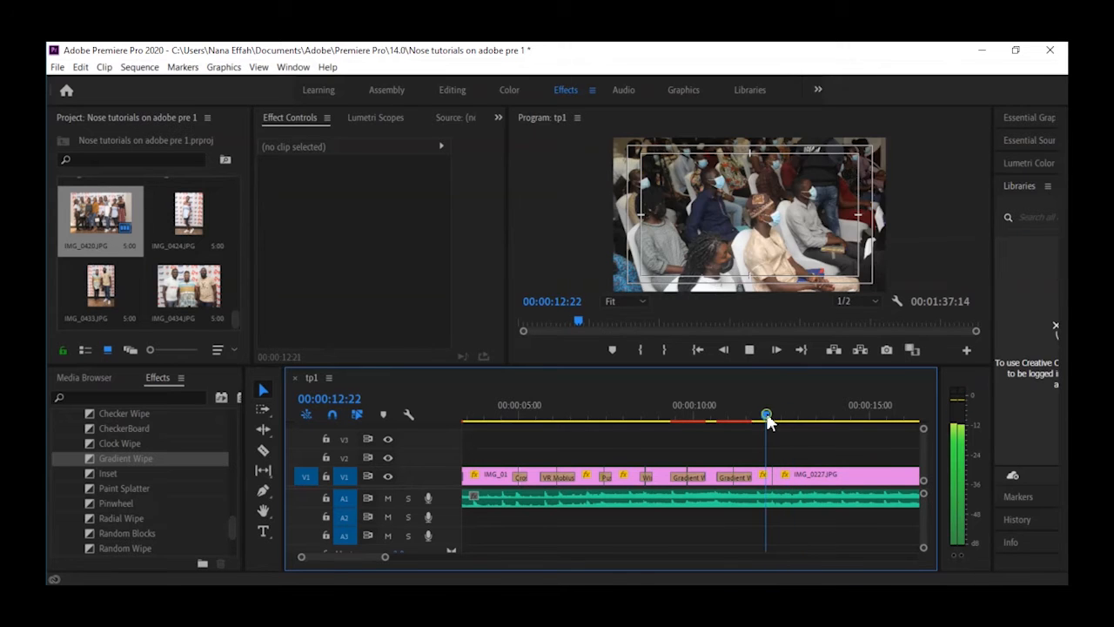
left_click(766, 417)
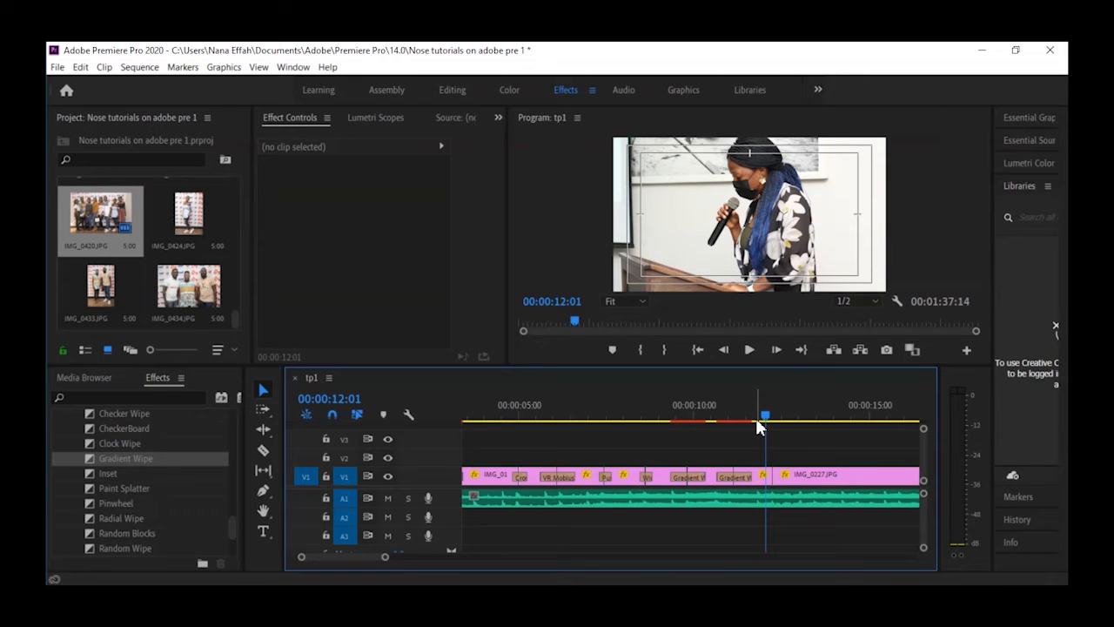
key("space")
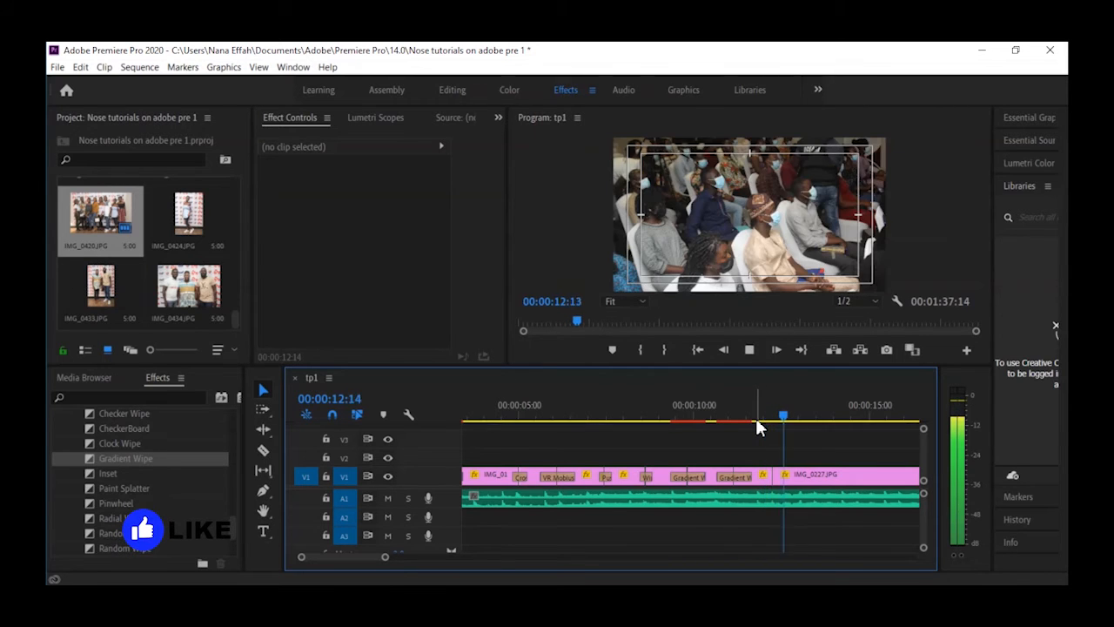
left_click(751, 404)
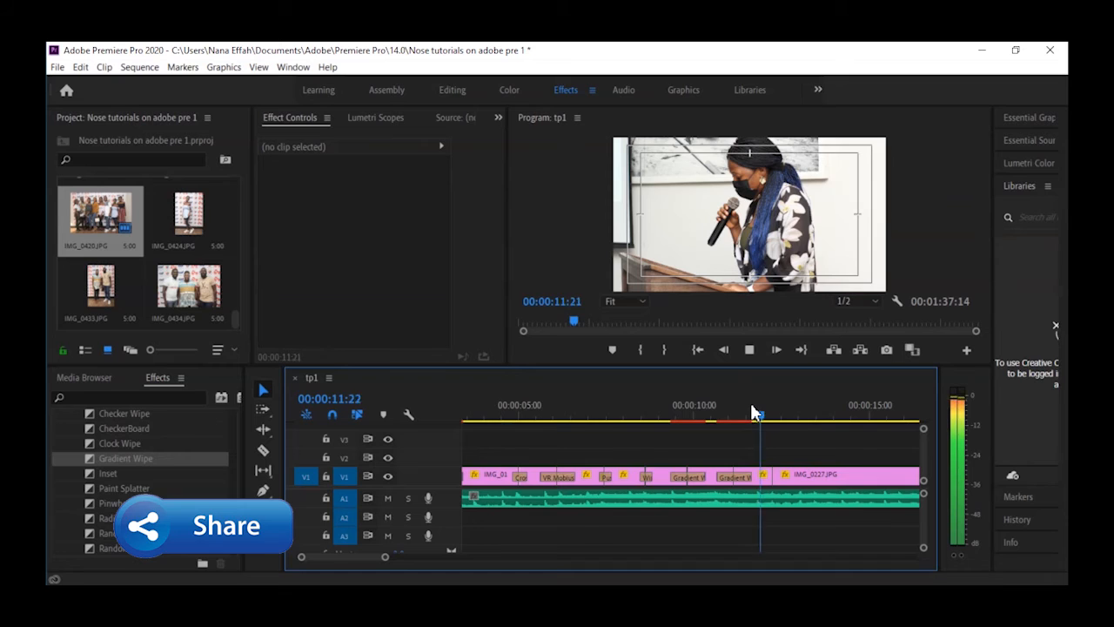
key("space")
key("minus")
key("equal")
key("equal")
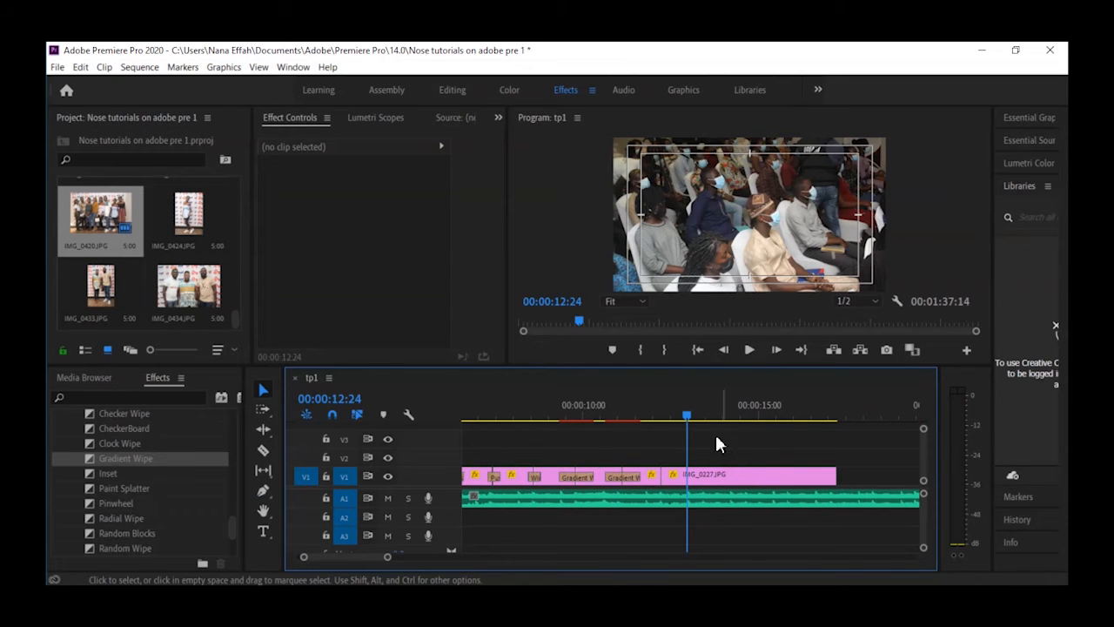
left_click(681, 411)
left_click(657, 410)
key("space")
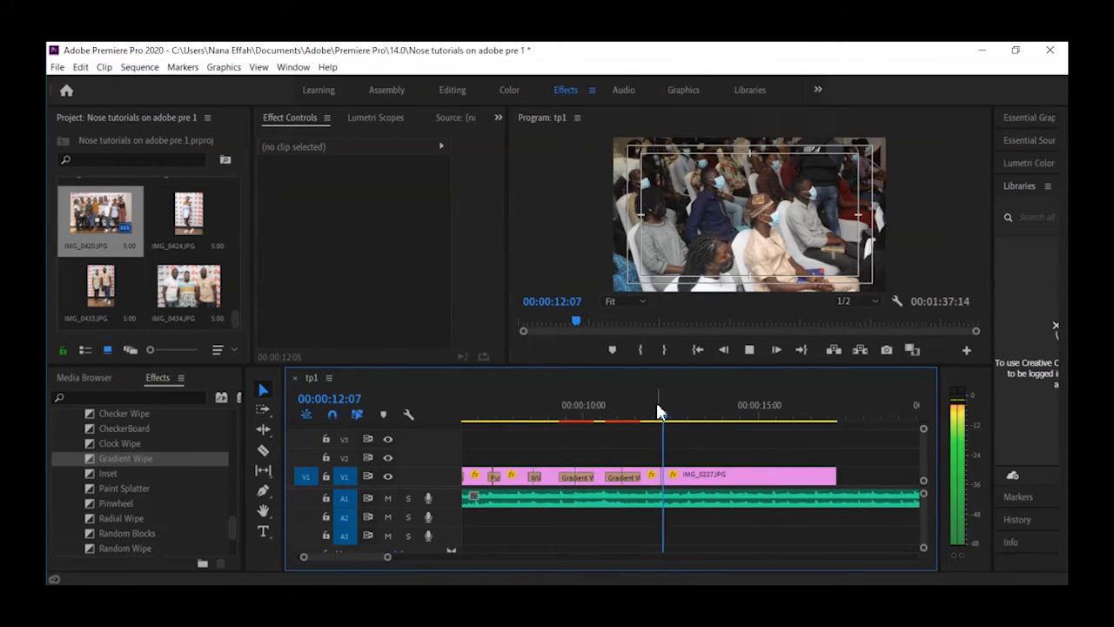
- Split IMG_0227.JPG at 00:00:13:10, delete the part after the cut, and ripple delete the gap
key("space")
key("c")
left_click(704, 475)
key("v")
left_click(740, 481)
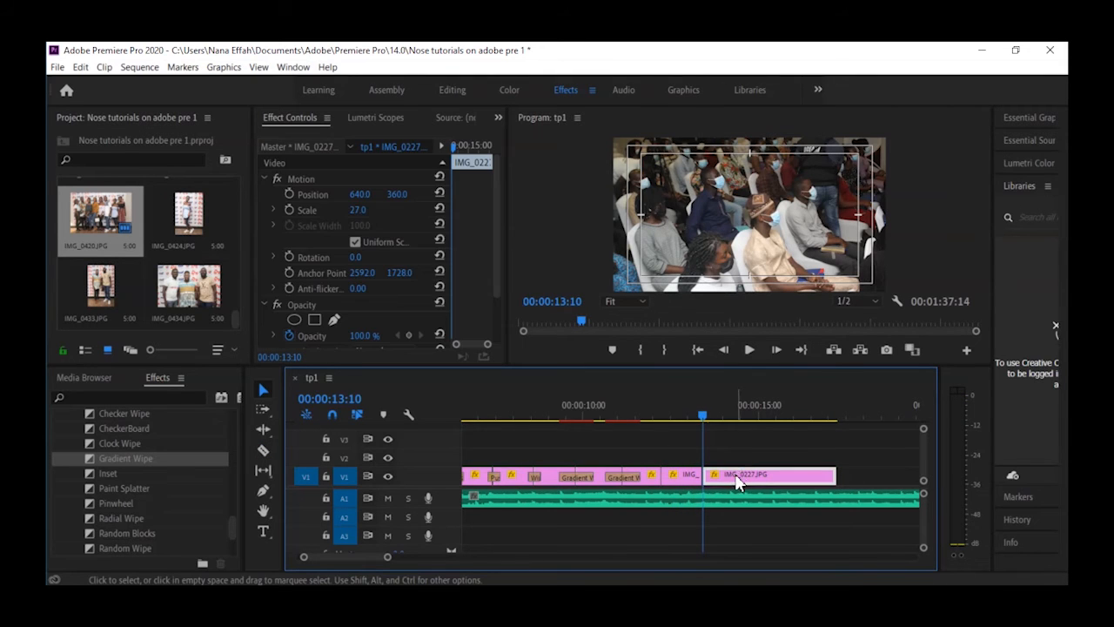
key("Delete")
right_click(729, 475)
left_click(743, 483)
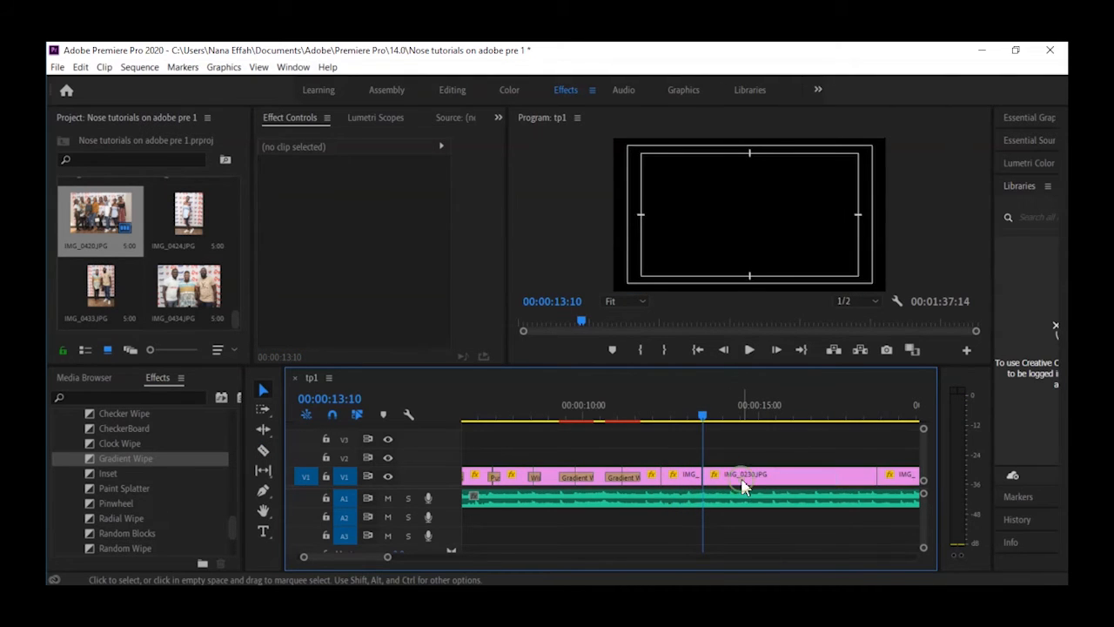
- Apply the CheckerBoard transition between IMG_0227.JPG and IMG_0230.JPG and play it back
left_click(732, 484)
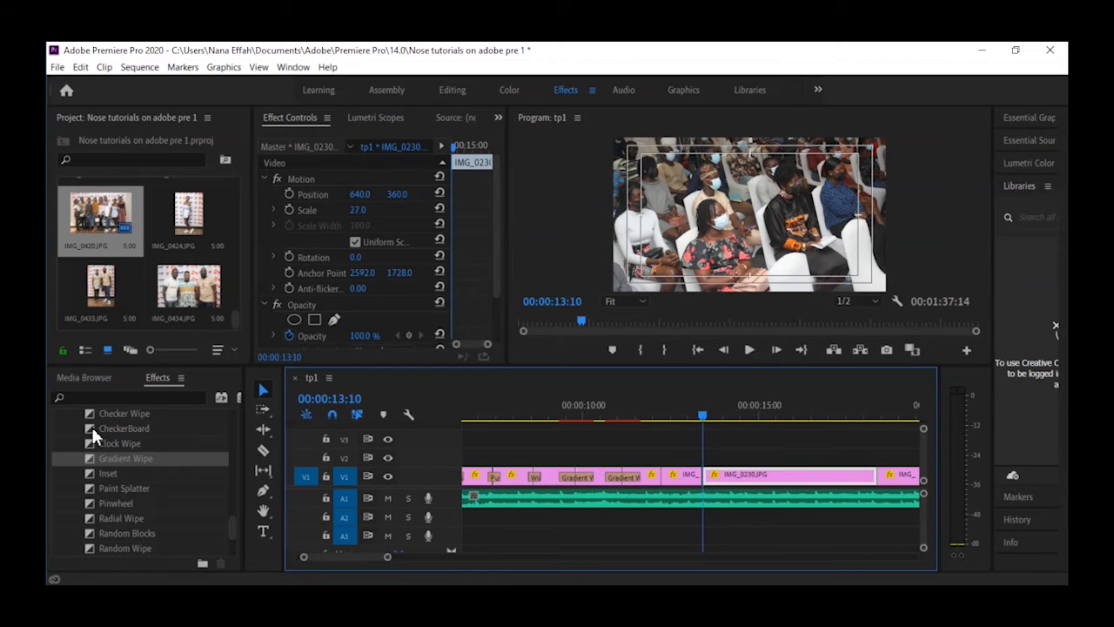
left_click_drag(92, 425, 535, 426)
mouse_move(719, 482)
left_mouse_down()
mouse_move(715, 490)
mouse_move(713, 471)
left_mouse_up()
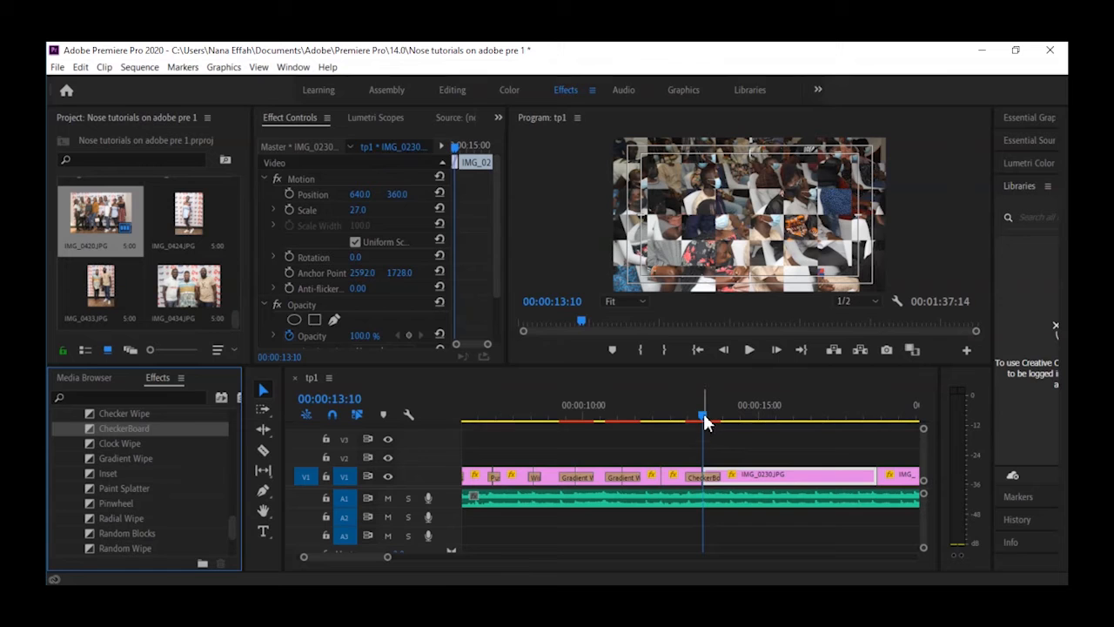
left_click_drag(705, 423, 666, 418)
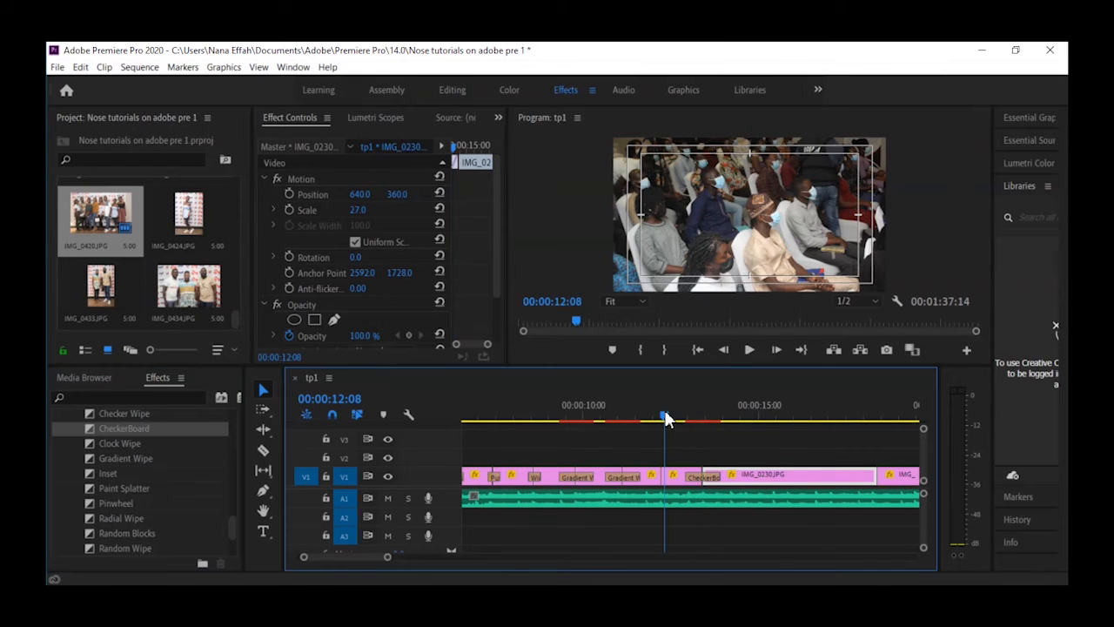
key("space")
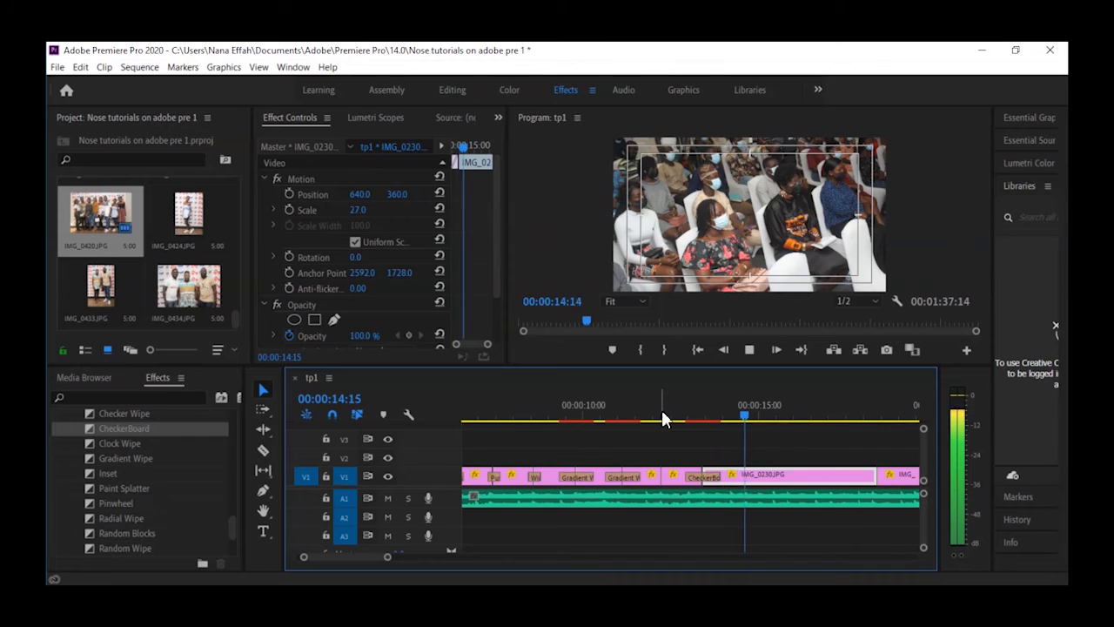
left_click(668, 418)
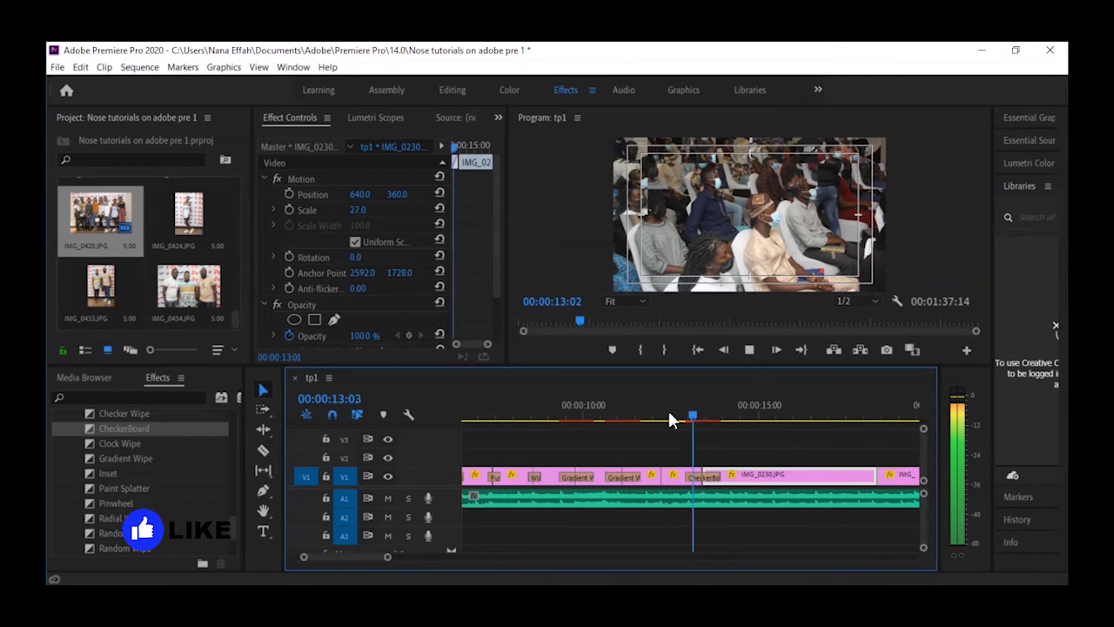
key("space")
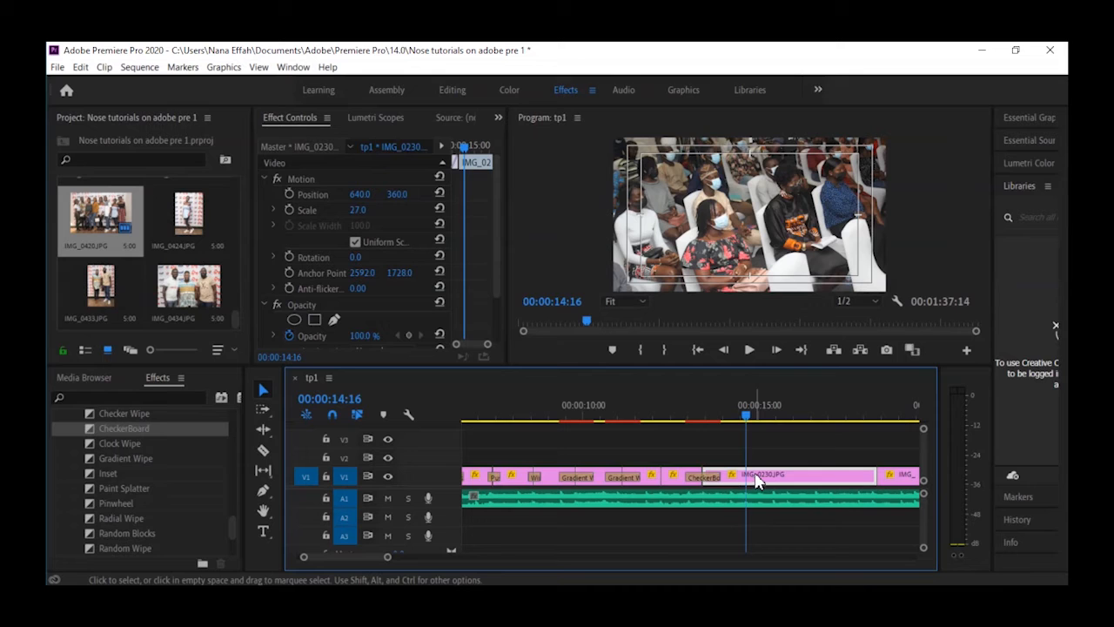
left_click_drag(711, 410, 673, 417)
key("space")
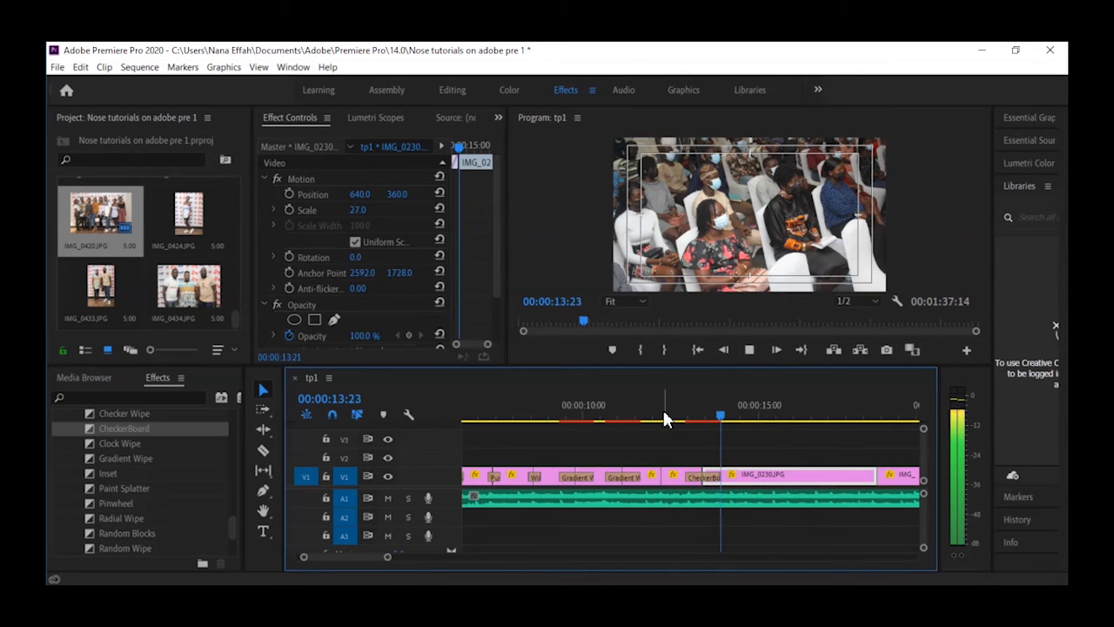
- Split IMG_0230.JPG at 00:00:14:16, delete the part after the cut, and ripple delete the gap
key("space")
key("c")
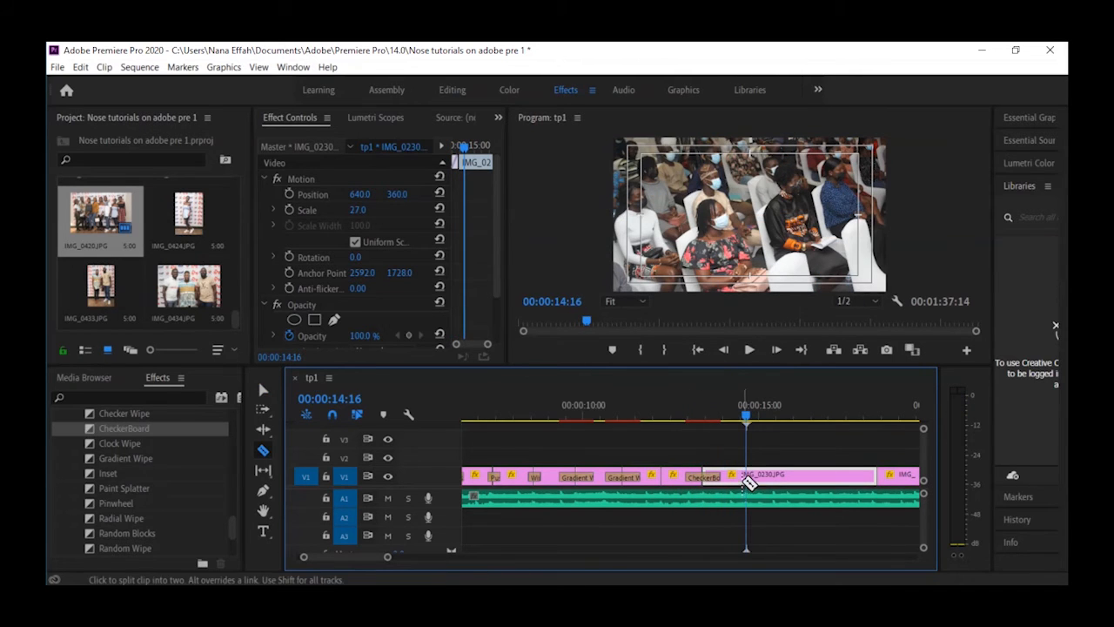
left_click(747, 477)
key("v")
left_click(770, 486)
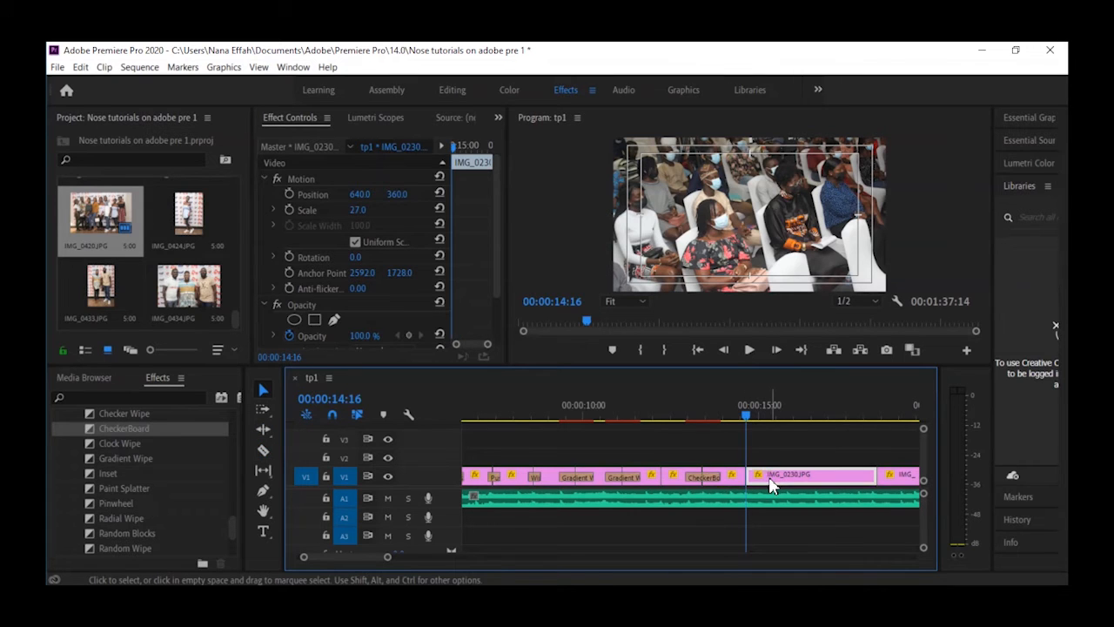
key("Delete")
right_click(769, 481)
left_click(782, 493)
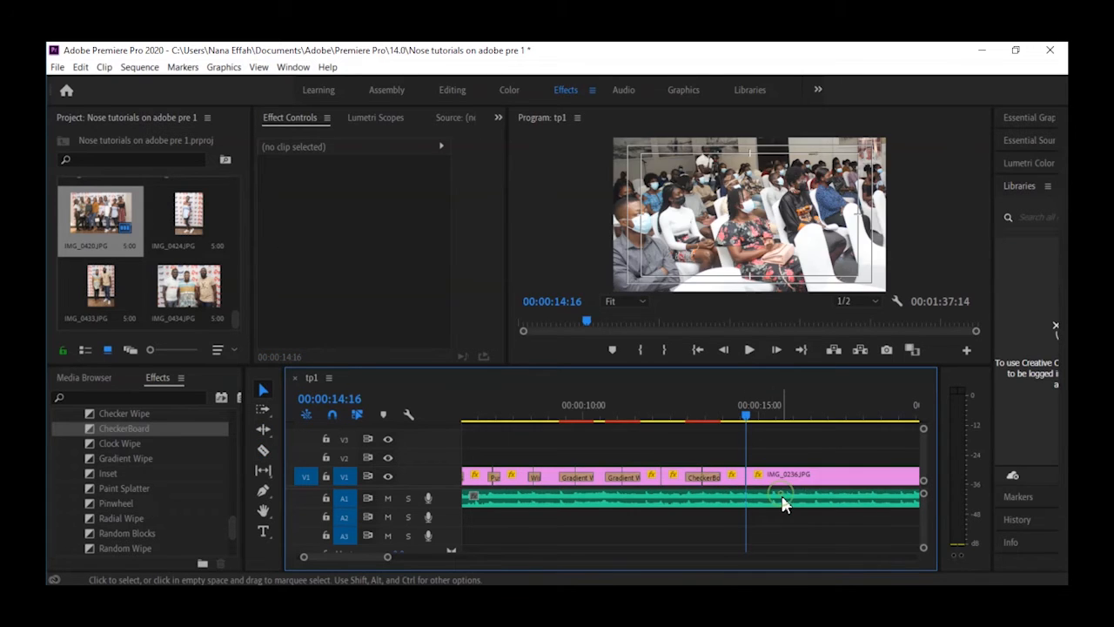
- Apply the CheckerBoard transition between IMG_0230.JPG and IMG_0236.JPG and enable its Reverse option
left_click(795, 486)
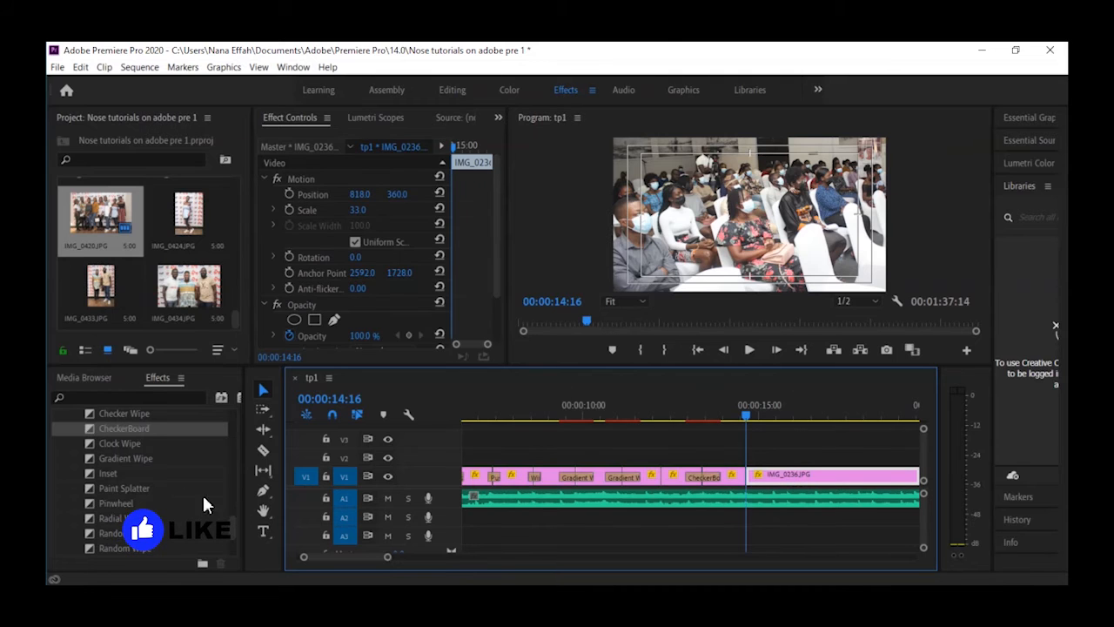
left_click_drag(115, 422, 756, 482)
left_click(756, 479)
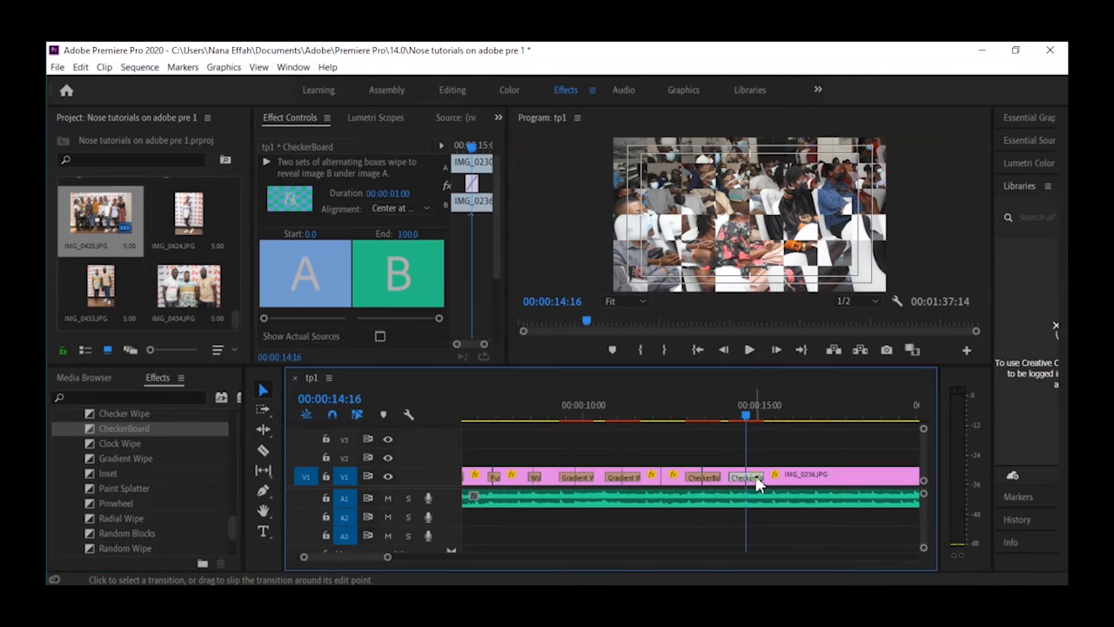
scroll(388, 266, "down", 1)
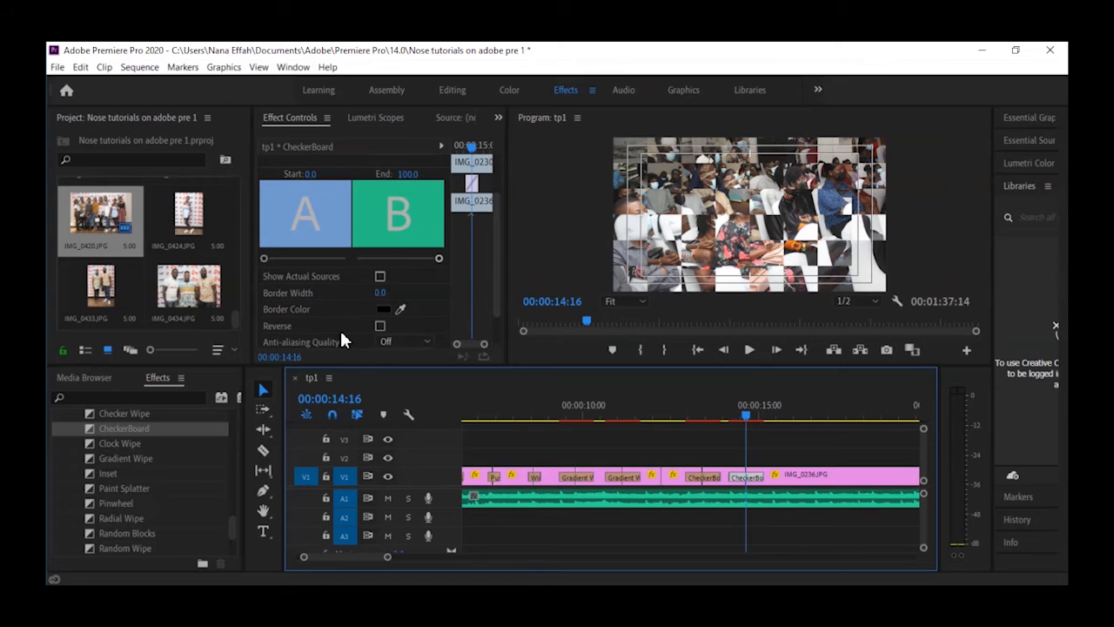
left_click(381, 325)
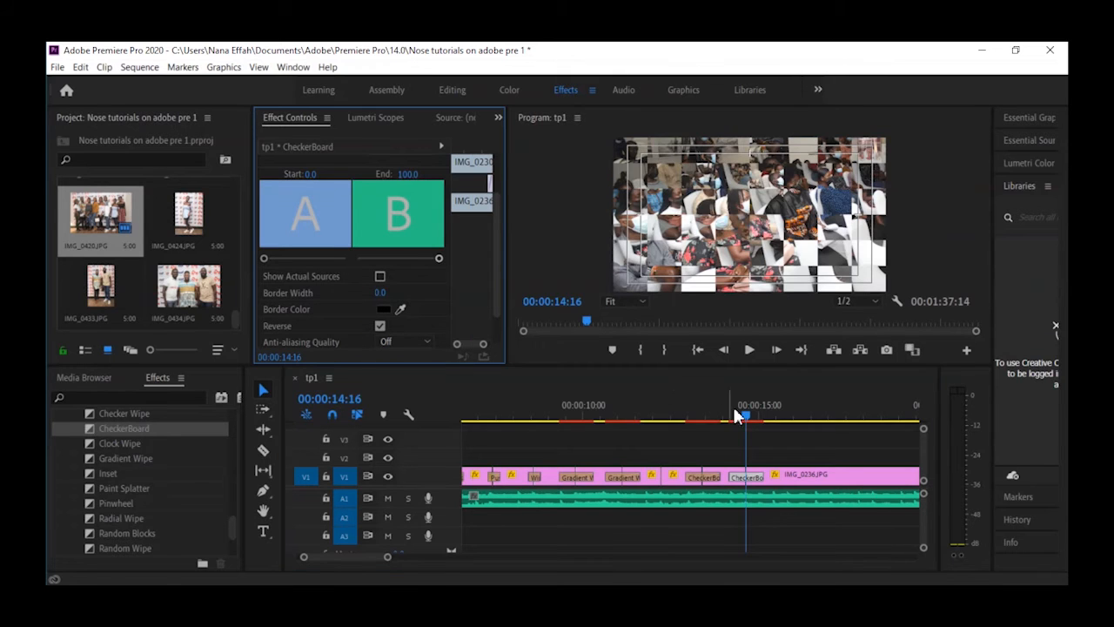
- Play through the reversed transition, split IMG_0236.JPG at 00:00:15:24, and remove the rest of the clip along with its gap
left_click_drag(749, 421, 682, 417)
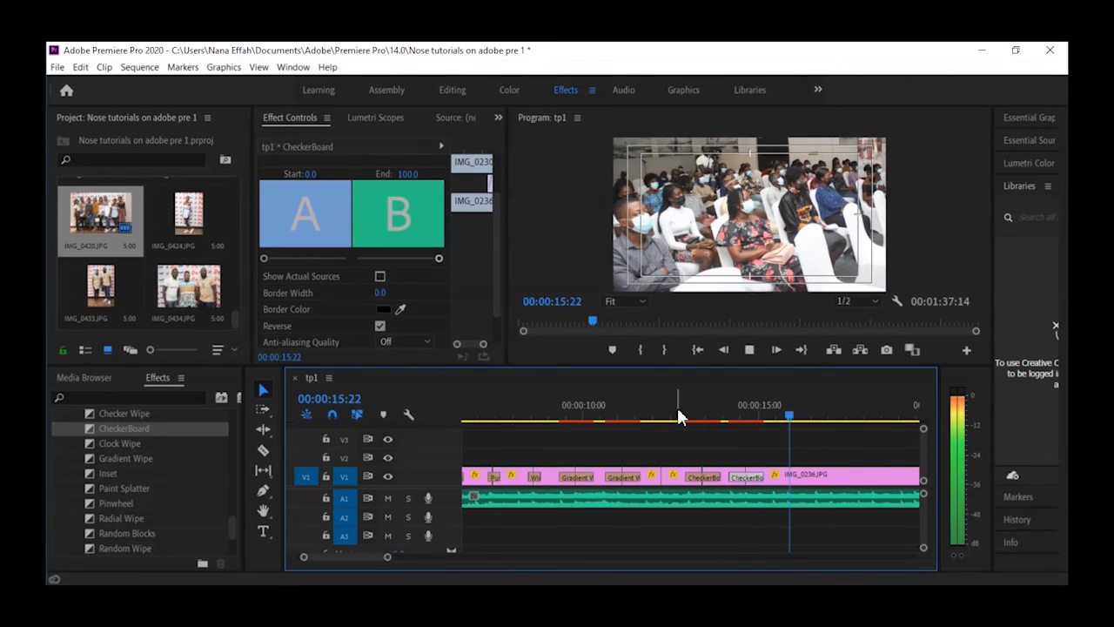
key("space")
key("c")
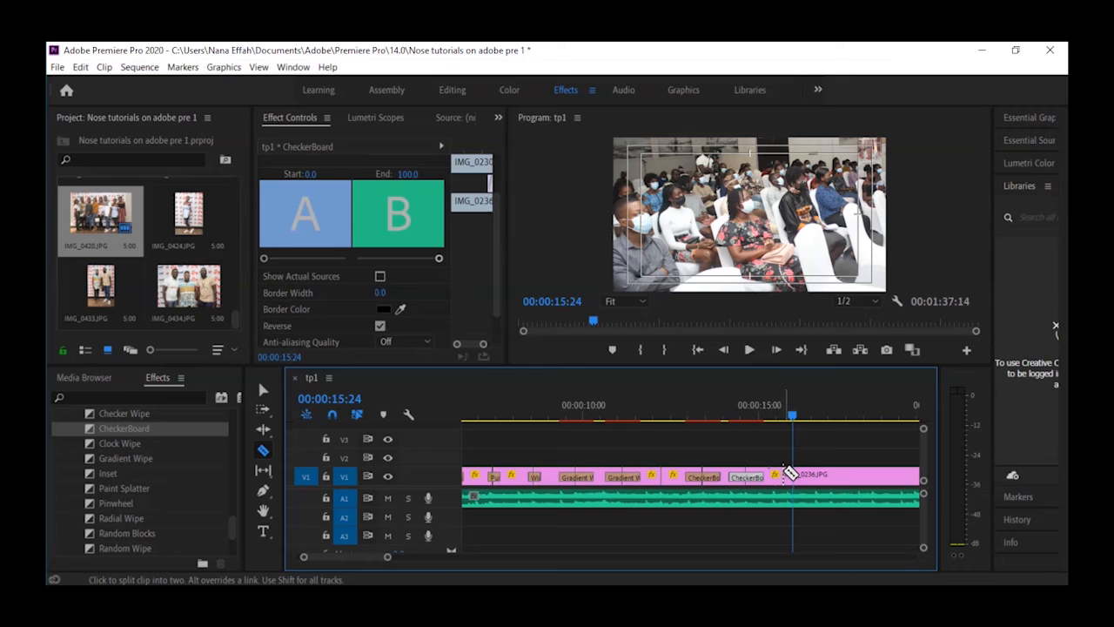
left_click(793, 473)
key("v")
left_click(819, 485)
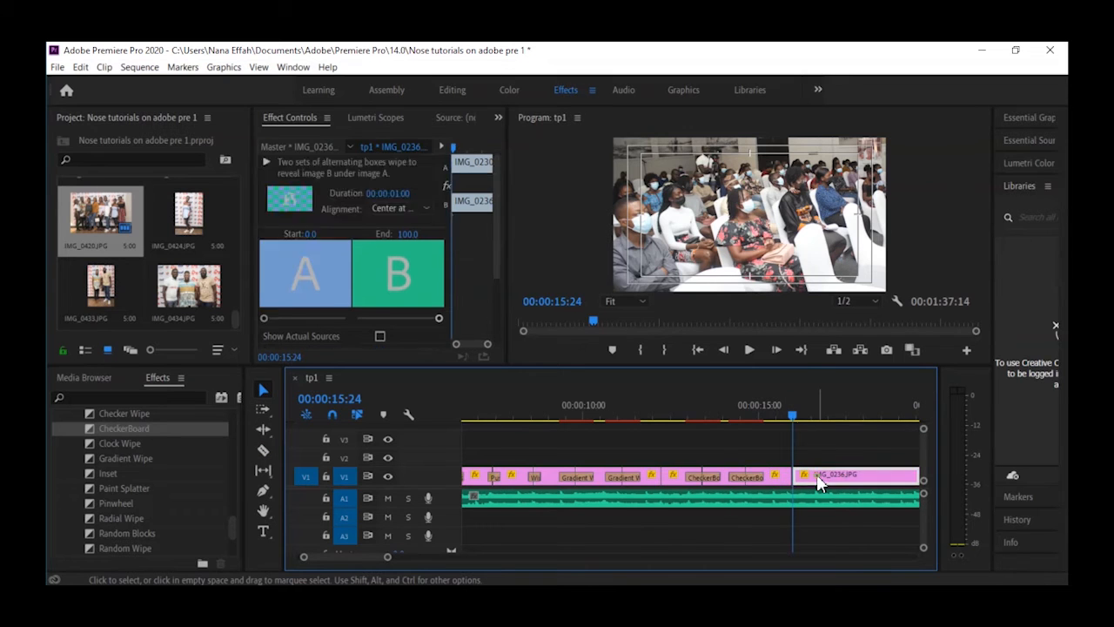
key("Delete")
right_click(817, 478)
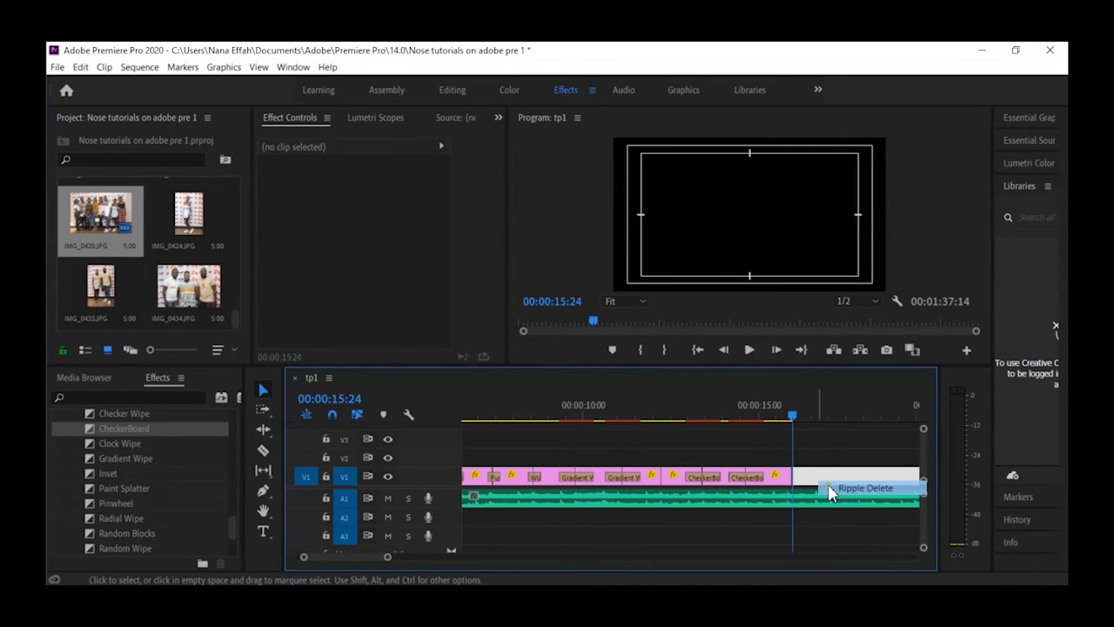
left_click(823, 486)
- Apply the CheckerBoard transition between IMG_0236.JPG and IMG_0237.JPG and select it for editing
scroll(823, 493, "down", 3)
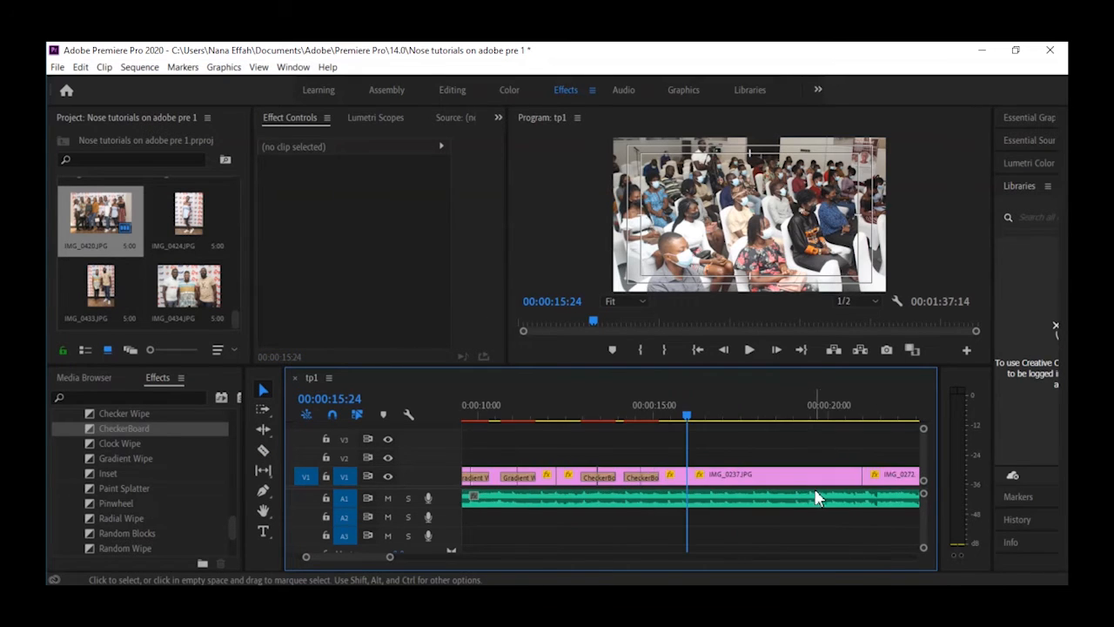
left_click_drag(93, 427, 690, 476)
left_click(699, 477)
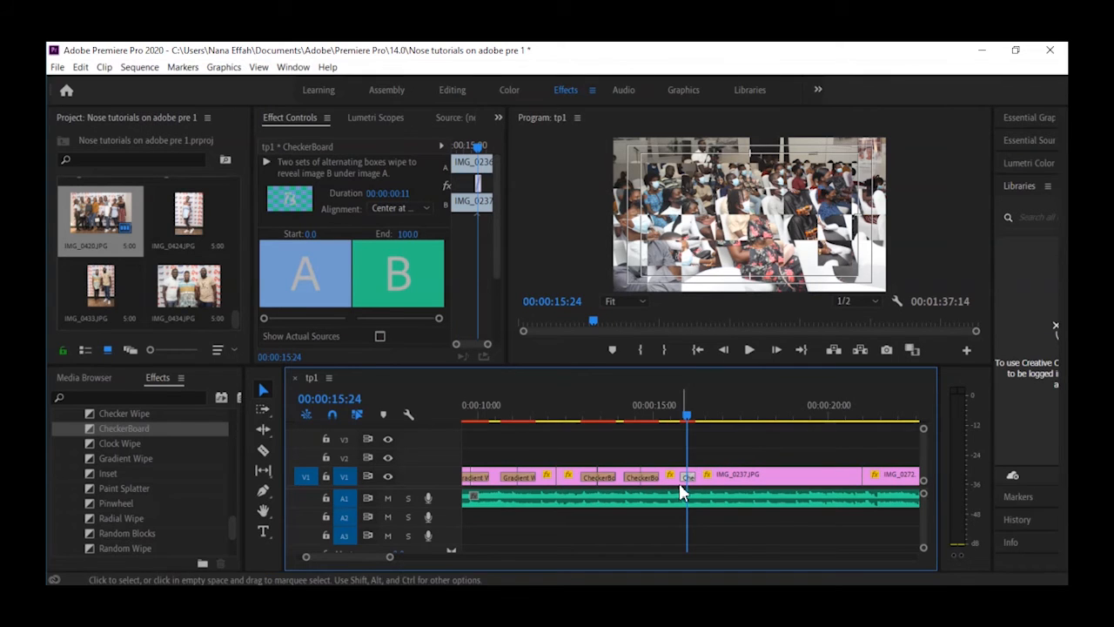
- Set the border color of the CheckerBoard transition before IMG_0237.JPG to red, FF0000
scroll(359, 303, "down", 3)
scroll(360, 307, "down", 2)
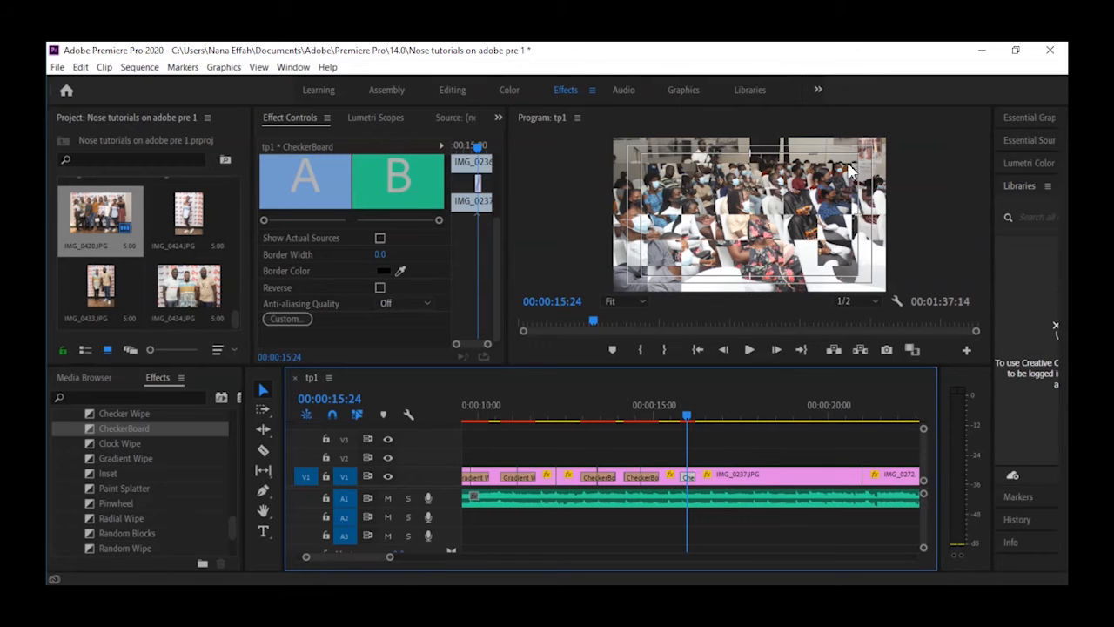
left_click(385, 271)
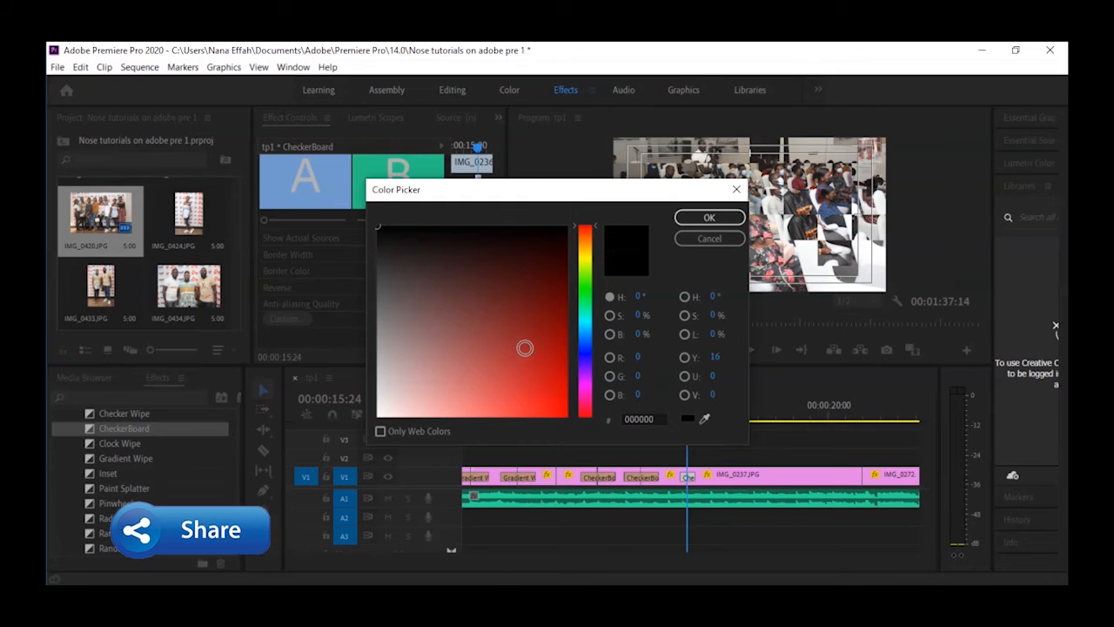
left_click_drag(542, 361, 627, 473)
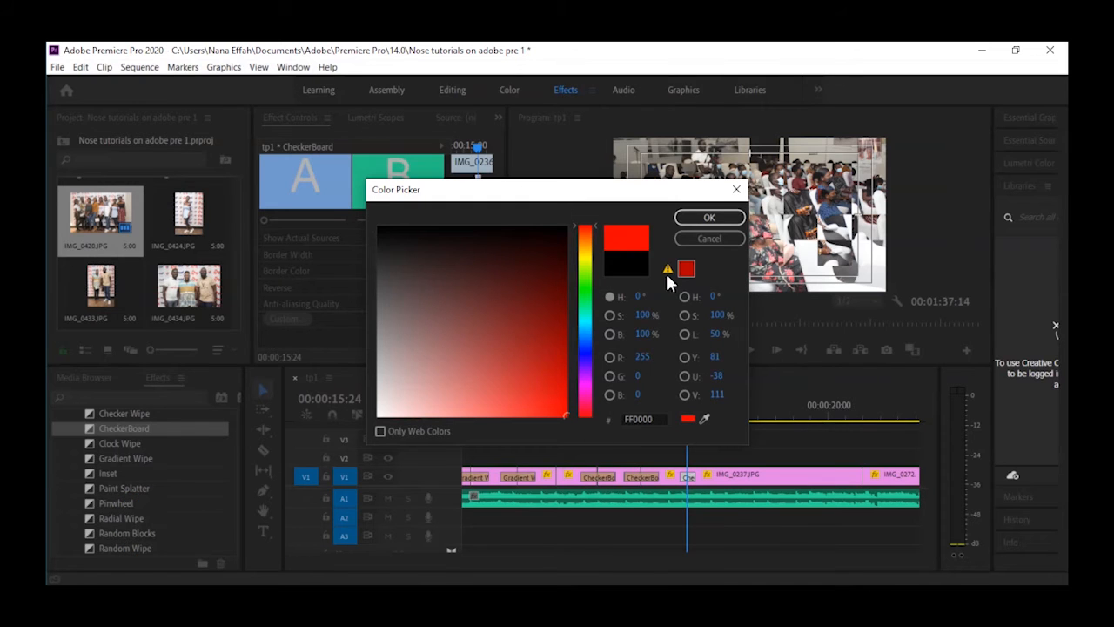
left_click(710, 216)
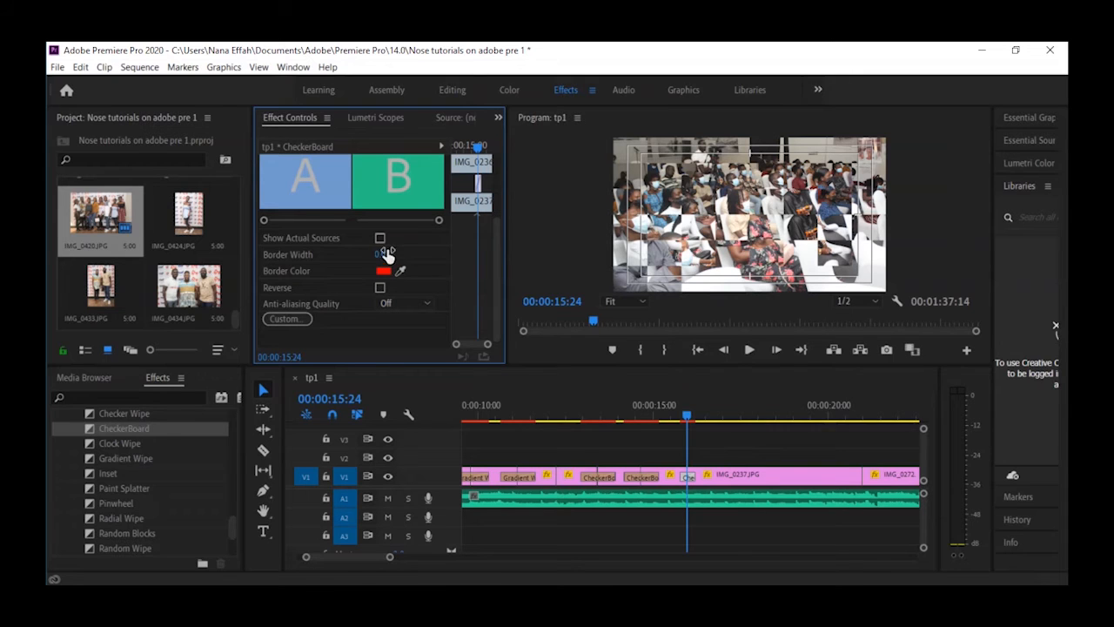
- Set the border width of the CheckerBoard transition before IMG_0237.JPG to 4.7 and play the transition back
left_click(400, 254)
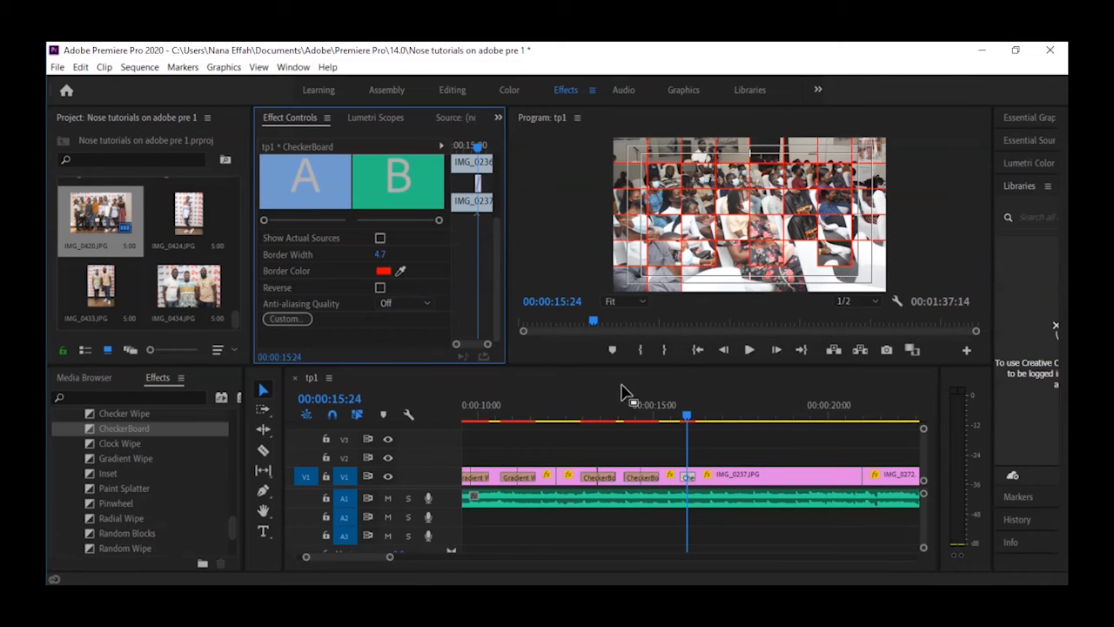
left_click(681, 418)
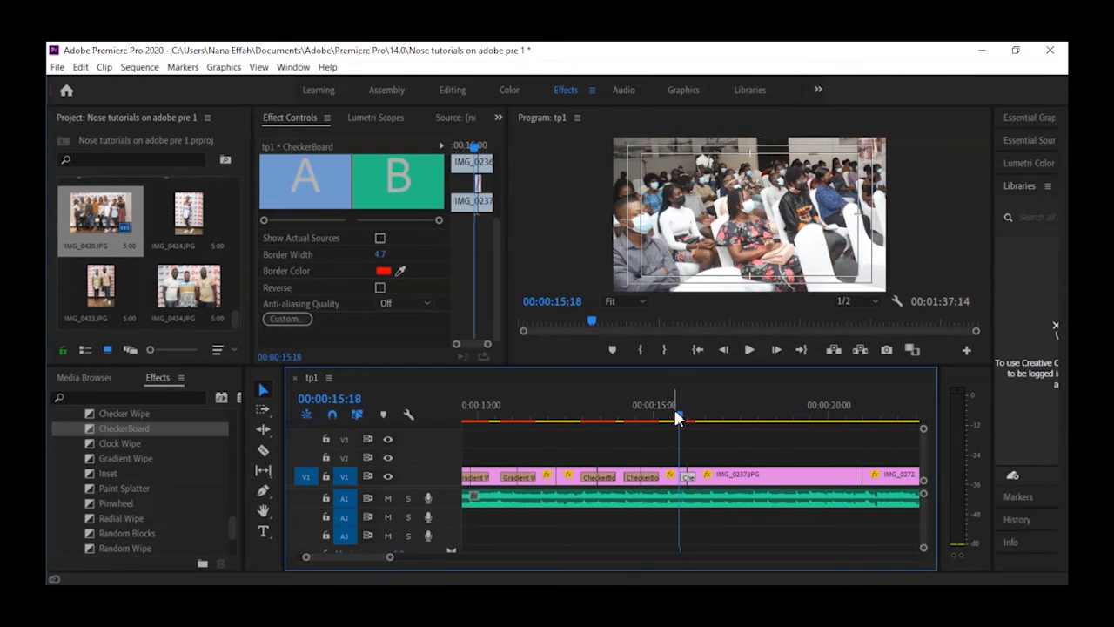
key("space")
left_click(667, 418)
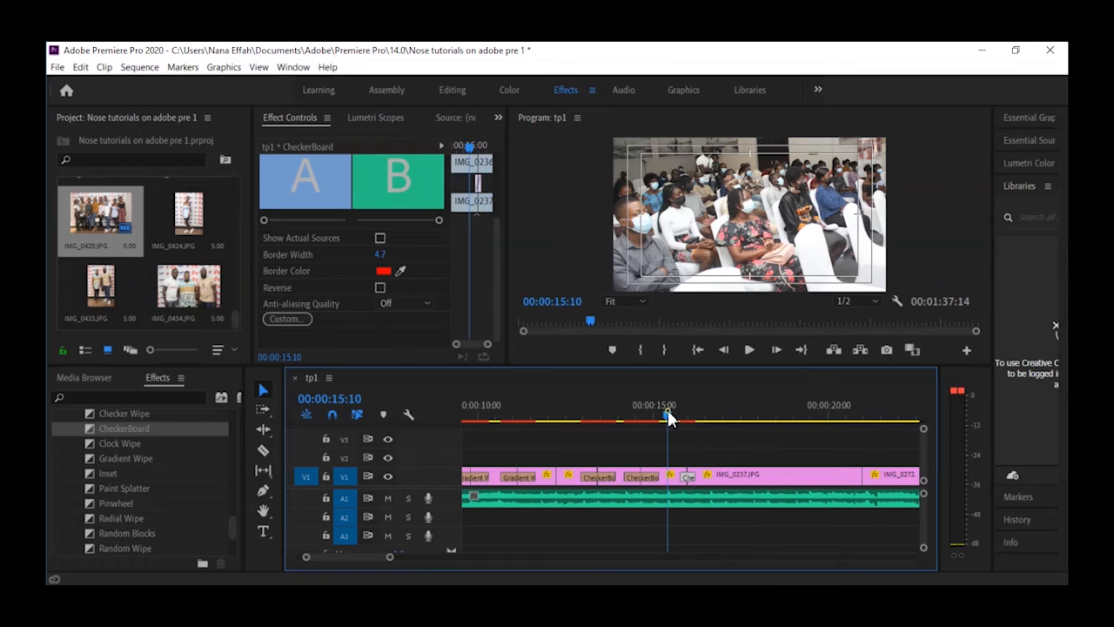
key("space")
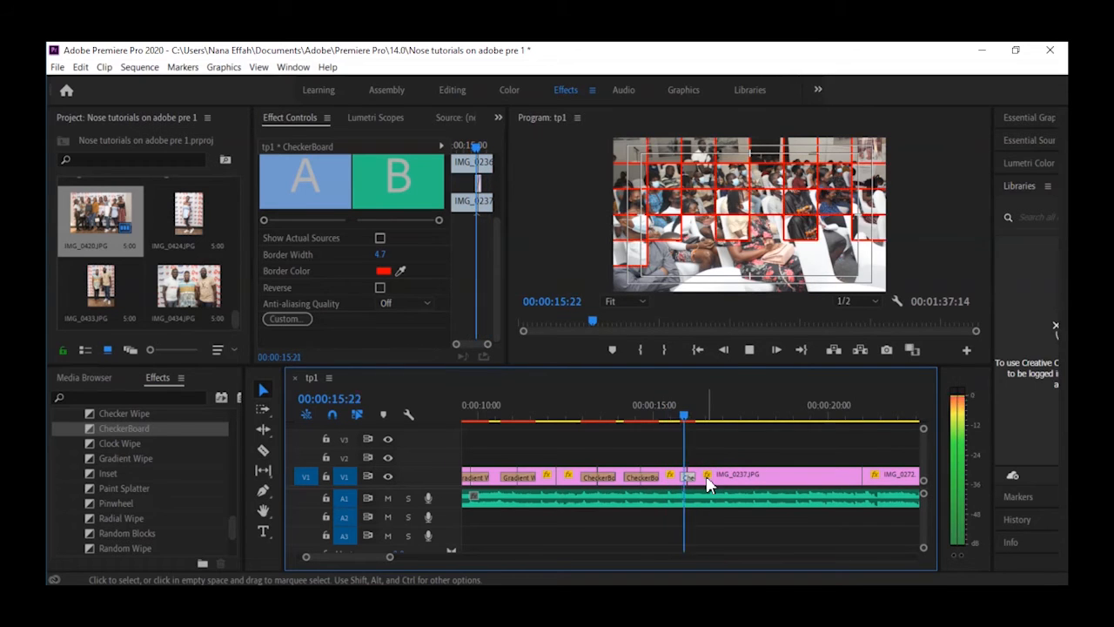
key("space")
left_click(673, 415)
key("space")
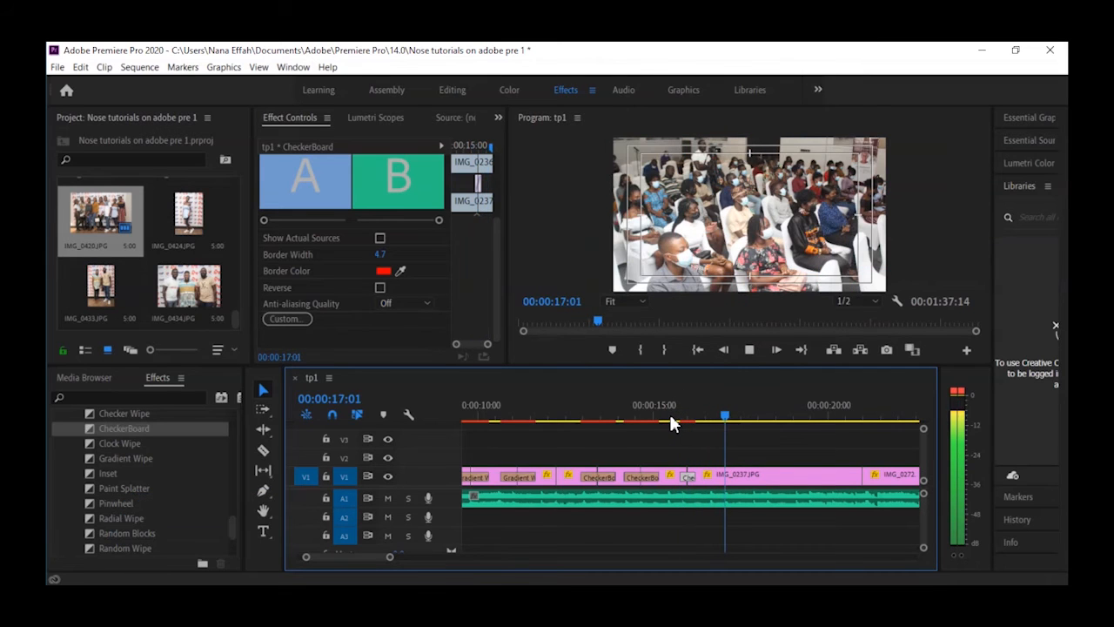
- Split IMG_0237.JPG at 00:00:17:01 and remove the rest of the clip along with its gap
left_click(669, 414)
key("space")
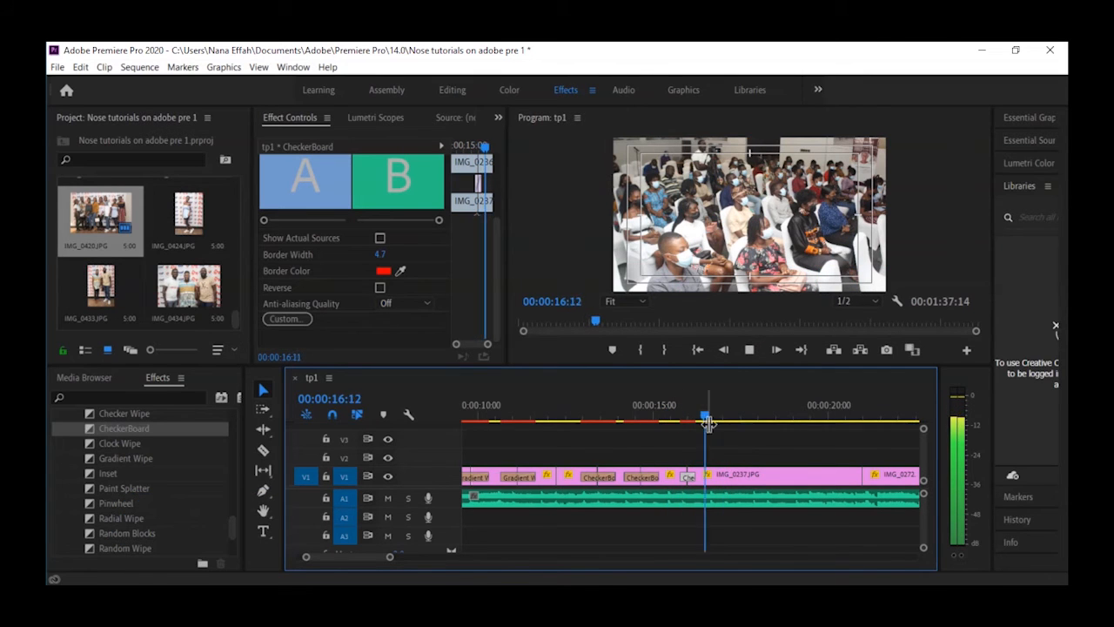
key("space")
key("c")
left_click(736, 477)
key("v")
left_click(766, 475)
key("Delete")
right_click(766, 479)
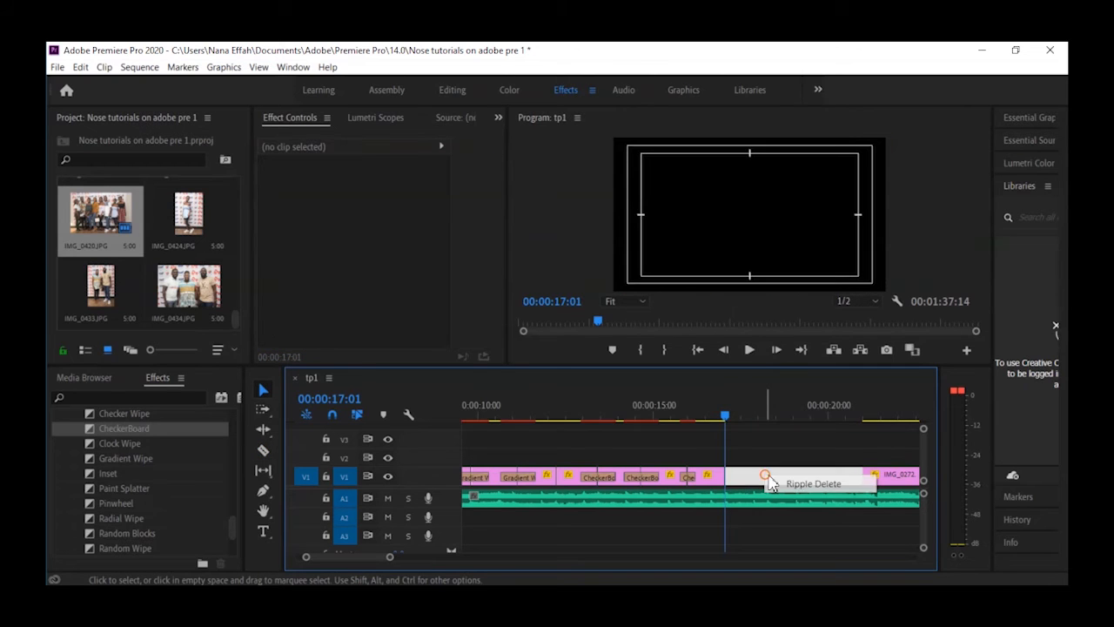
left_click(777, 480)
key("minus")
key("minus")
key("minus")
key("minus")
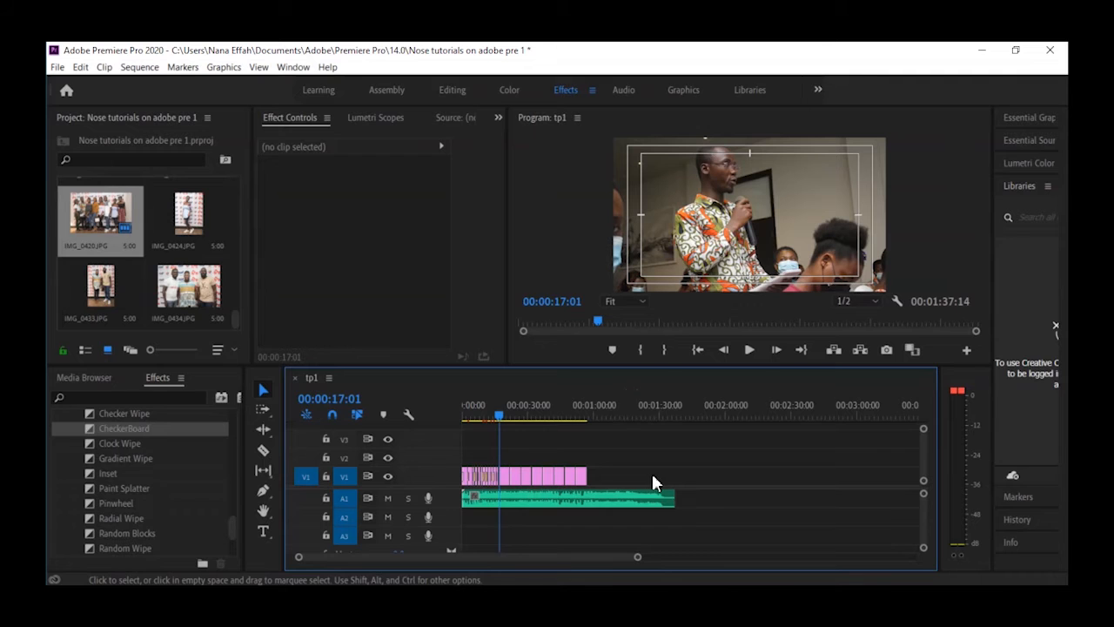
key("equal")
key("equal")
key("equal")
key("equal")
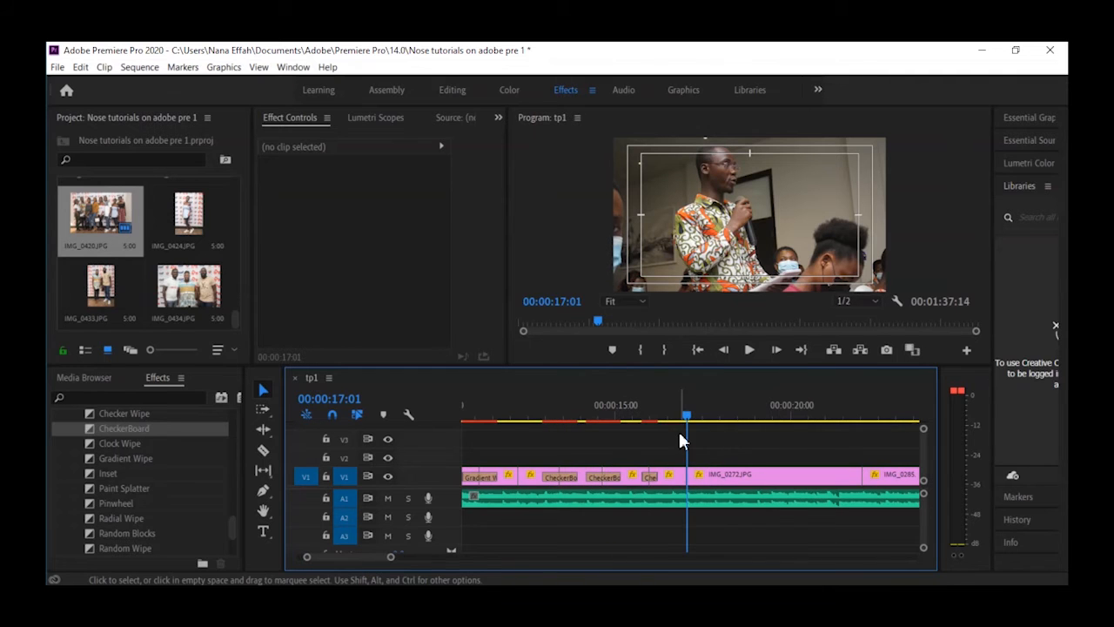
left_click_drag(687, 418, 684, 417)
key("backslash")
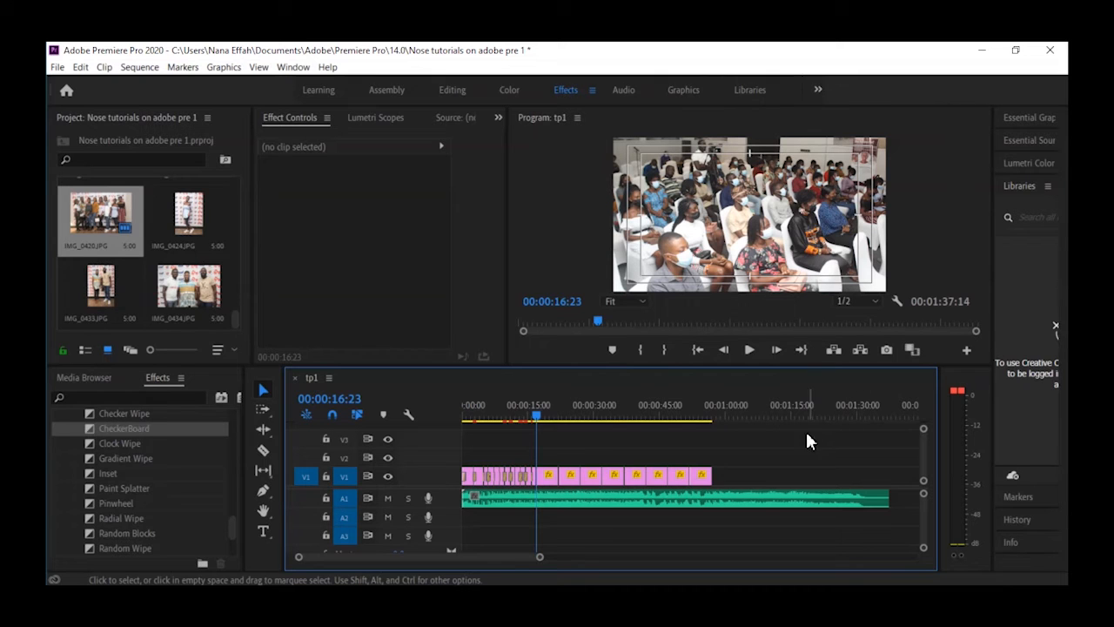
key("backslash")
- Play on to IMG_0272.JPG, split it at 00:00:17:23, and remove the rest of the clip along with its gap
mouse_move(692, 417)
left_mouse_down()
mouse_move(667, 407)
mouse_move(696, 407)
mouse_move(687, 414)
left_mouse_up()
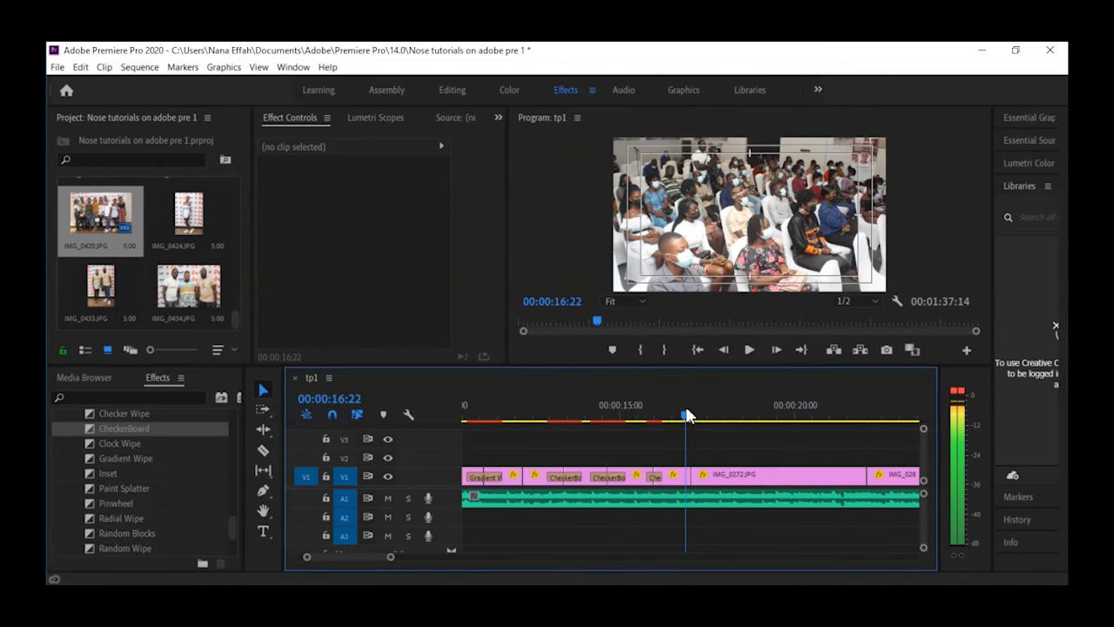
key("space")
left_click(685, 409)
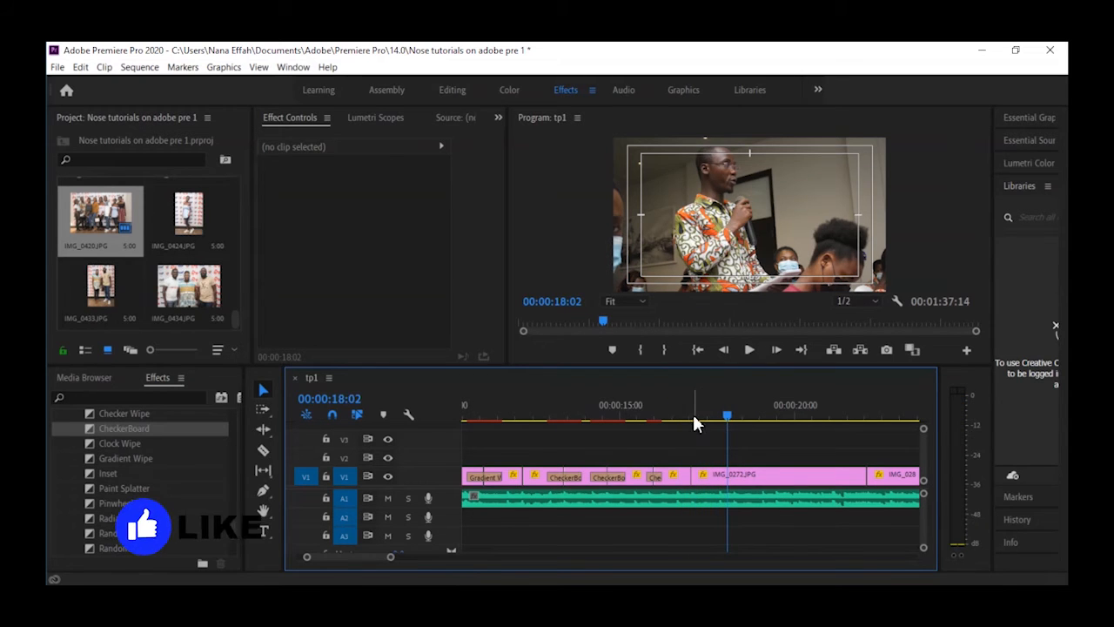
left_click(685, 409)
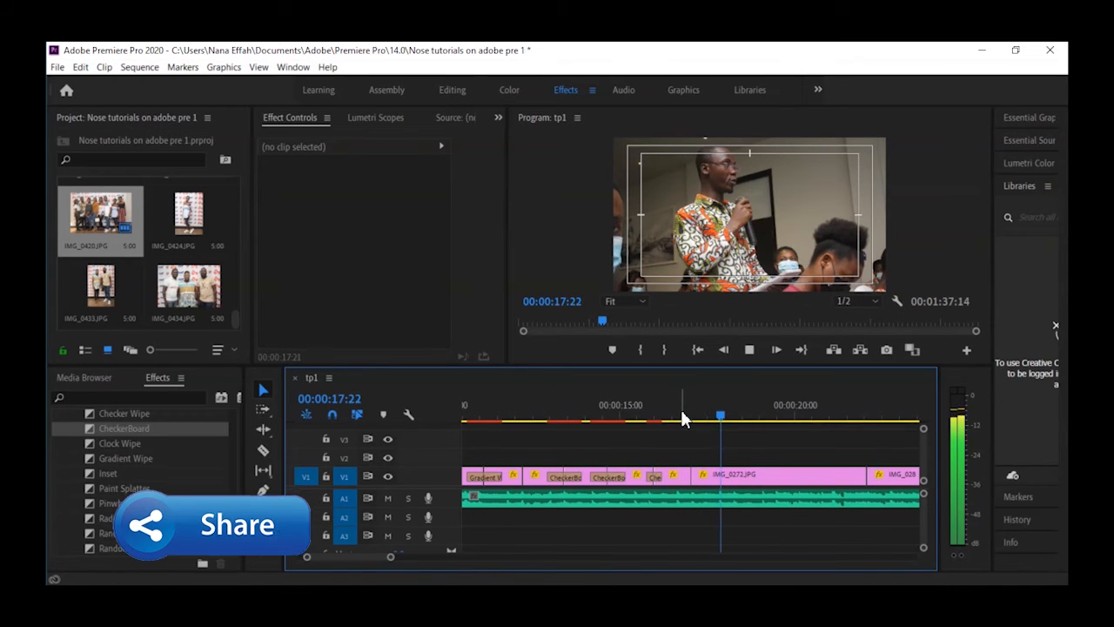
key("space")
key("c")
left_click(724, 475)
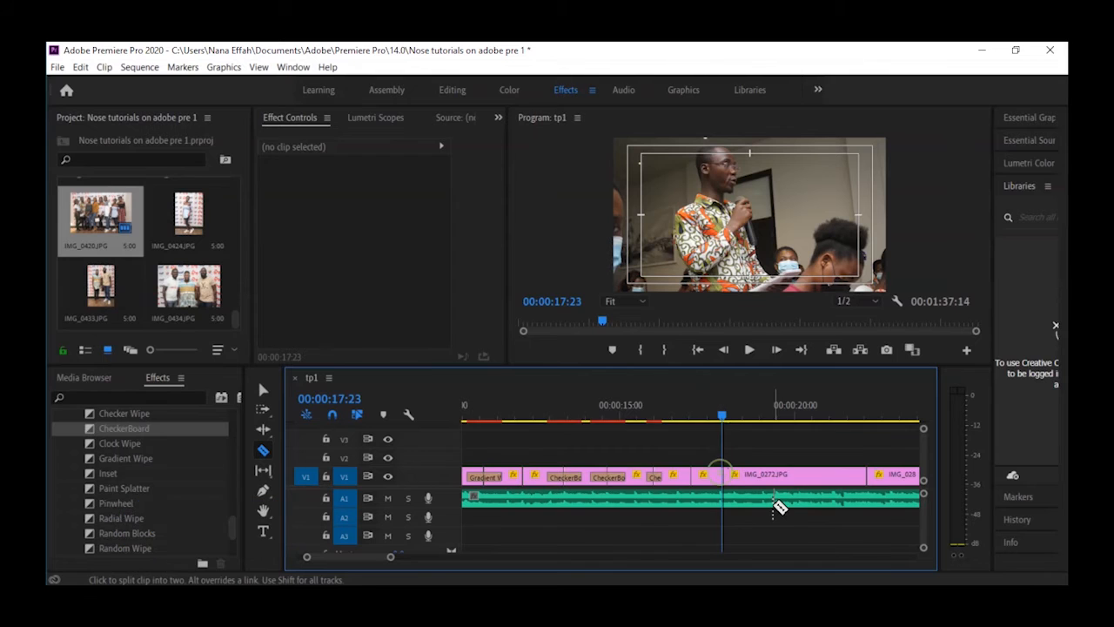
left_click(781, 485)
key("Delete")
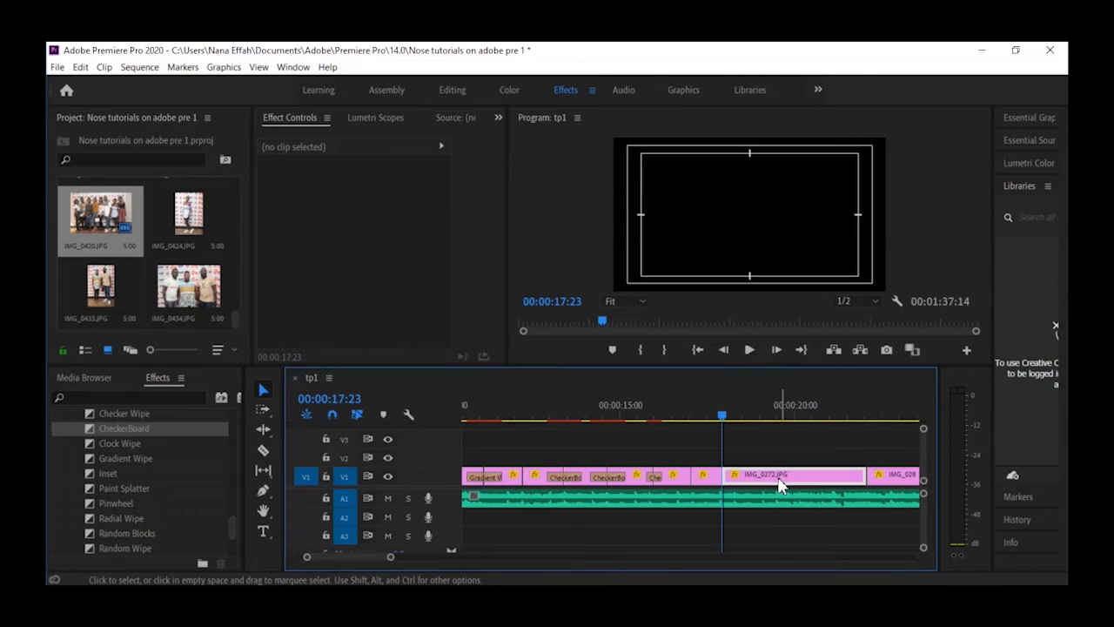
right_click(777, 479)
left_click(801, 484)
- Apply the Inset transition between IMG_0272.JPG and IMG_0285.JPG and select it for editing
left_click(795, 481)
left_click_drag(91, 472, 730, 492)
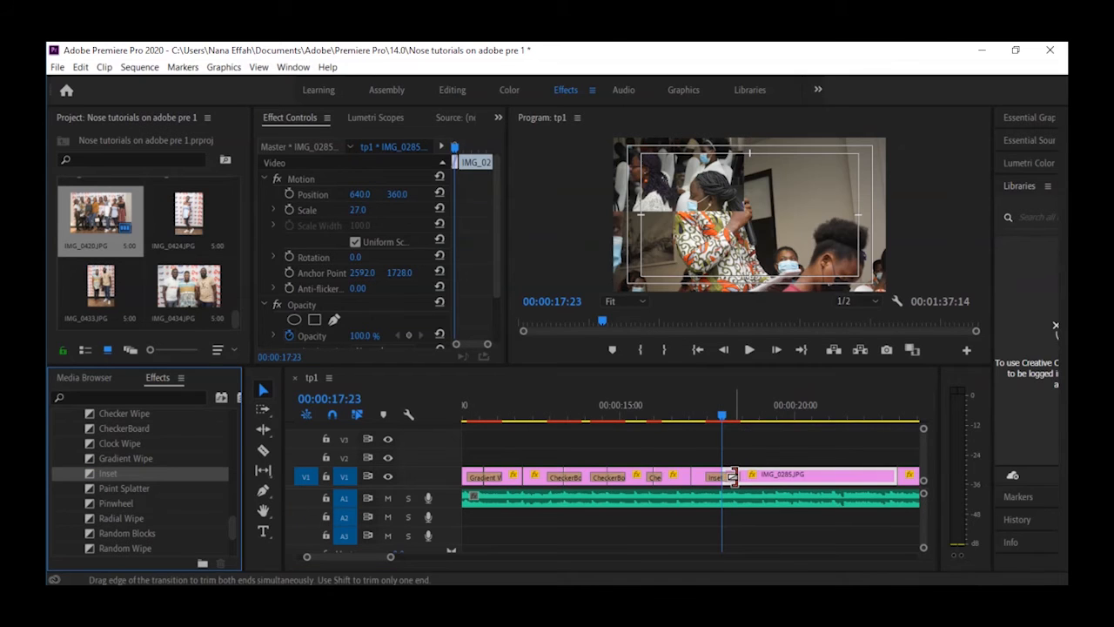
mouse_move(722, 417)
left_mouse_down()
mouse_move(712, 420)
mouse_move(723, 416)
left_mouse_up()
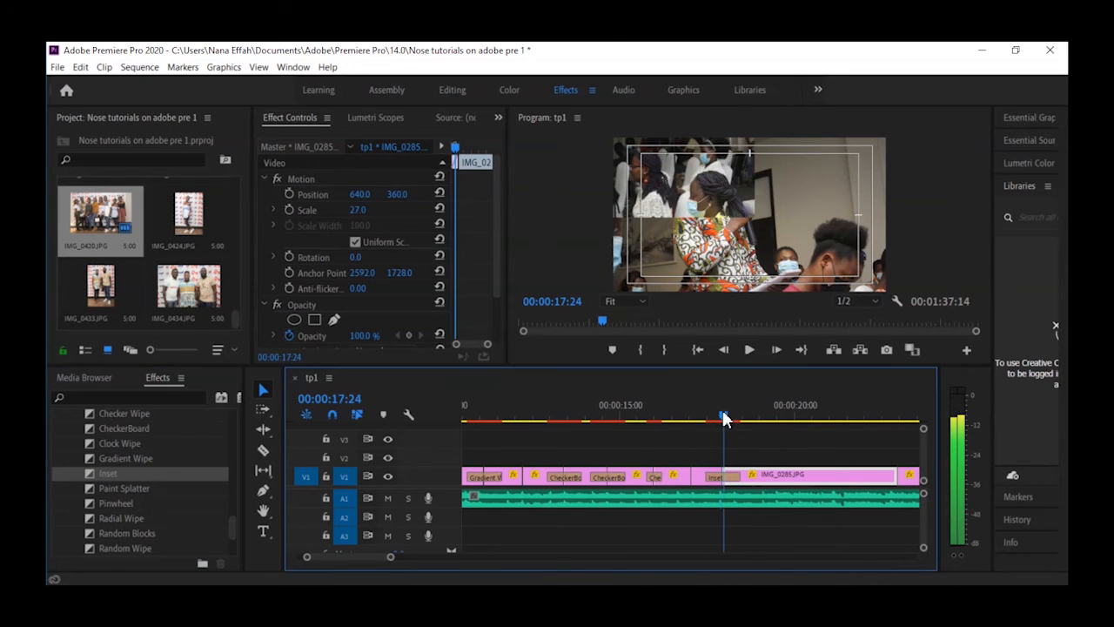
left_click(490, 261)
scroll(495, 277, "down", 3)
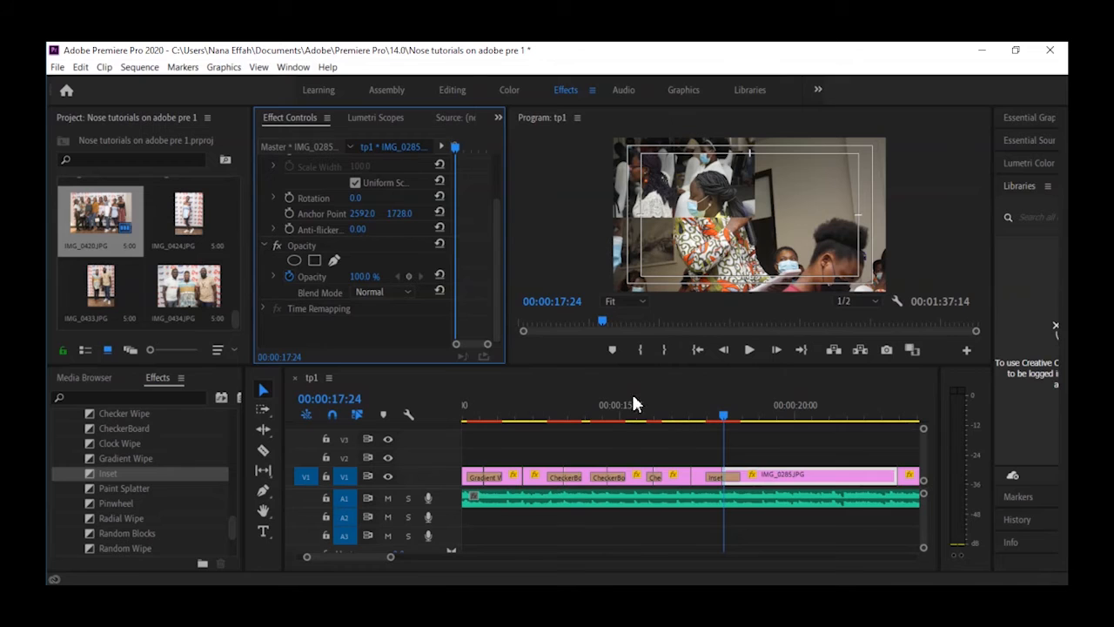
left_click(728, 477)
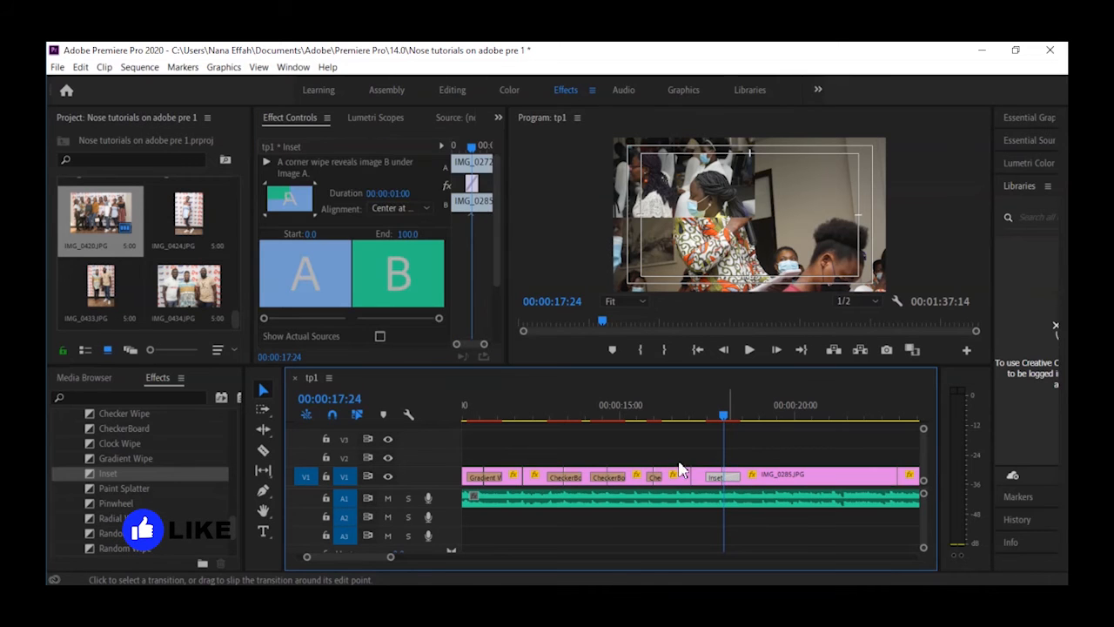
scroll(389, 263, "down", 1)
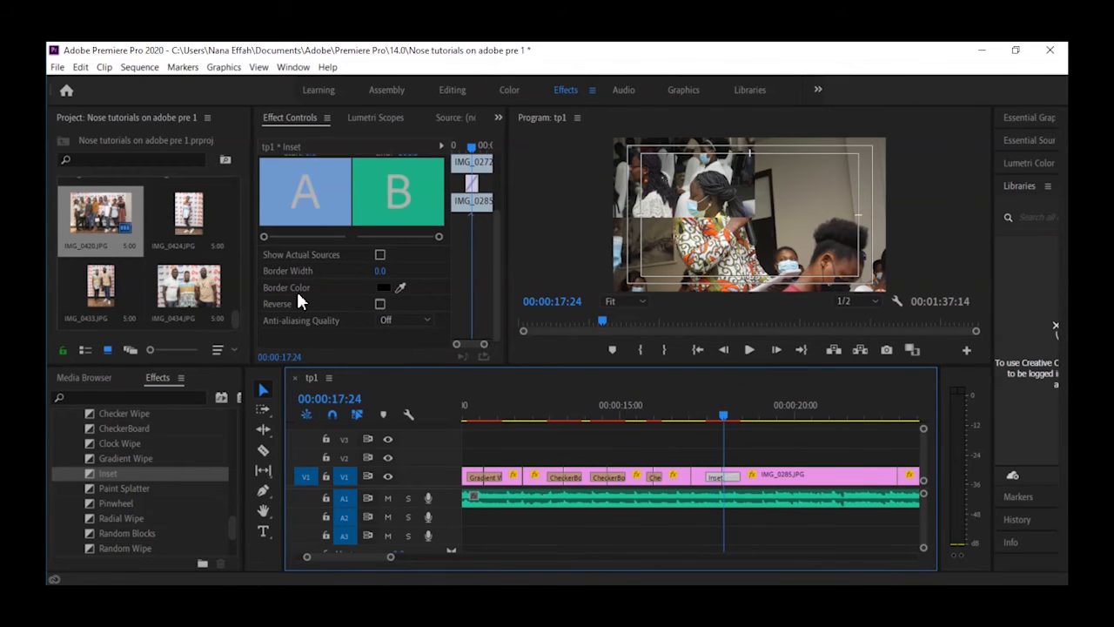
- Give the Inset transition before IMG_0285.JPG a yellow-green border, C1FF00, with a width of 2.3, and play it back
left_click(384, 288)
left_click(585, 265)
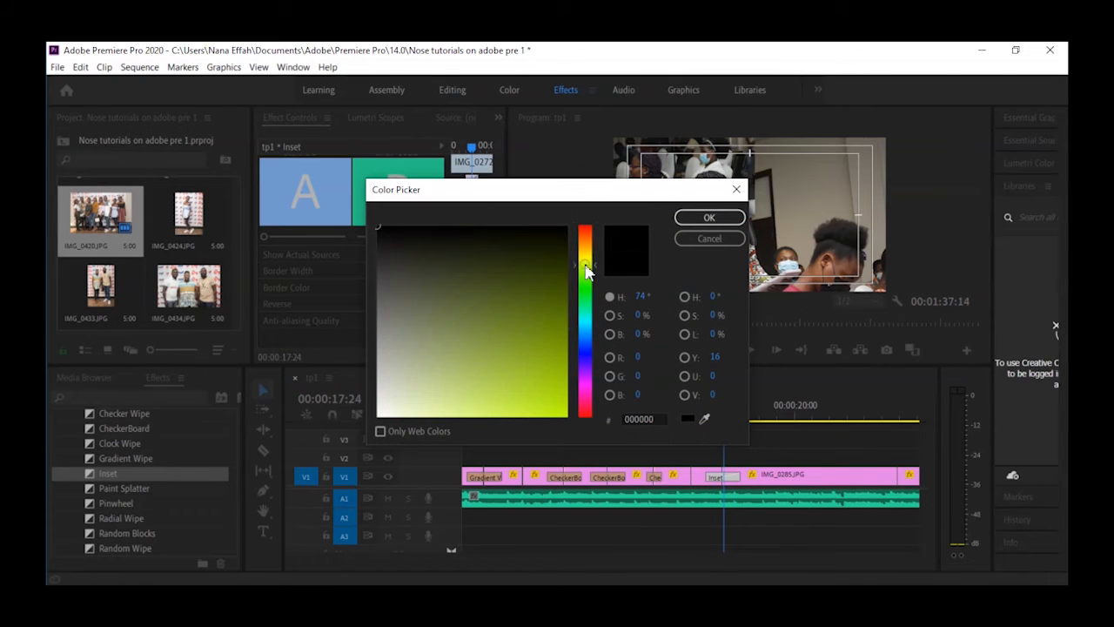
left_click_drag(531, 365, 599, 456)
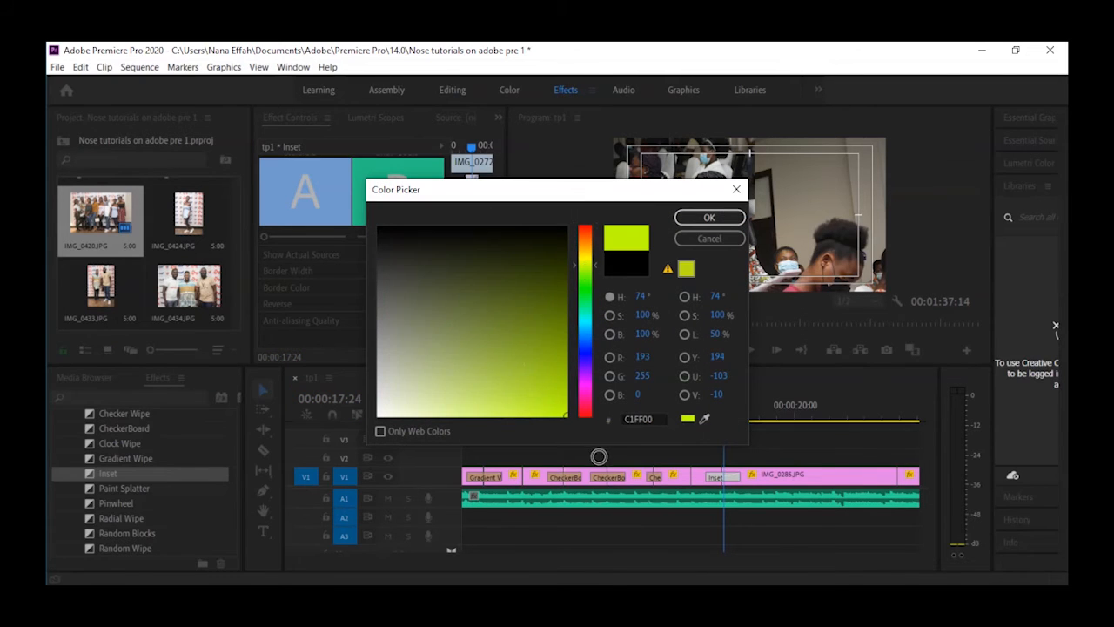
left_click(705, 218)
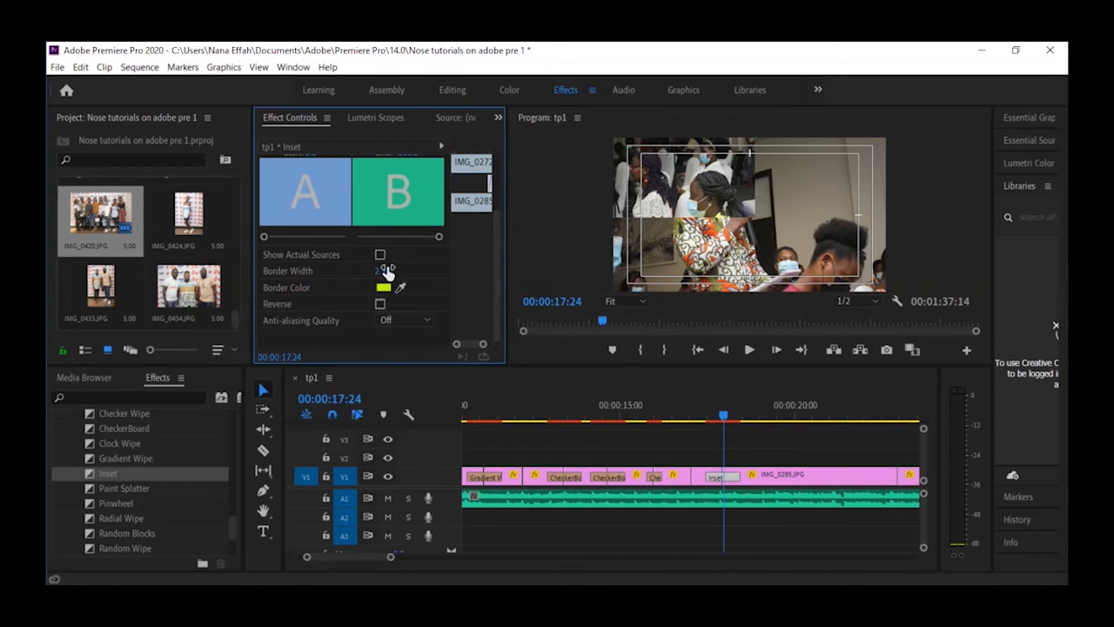
left_click_drag(724, 415, 703, 418)
key("space")
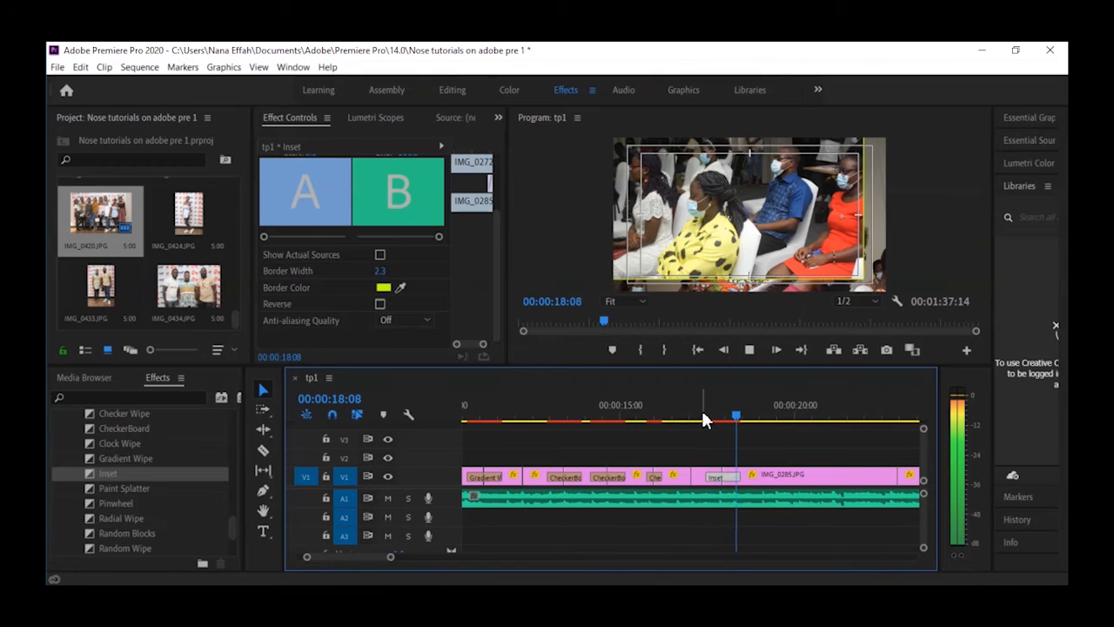
left_click(704, 418)
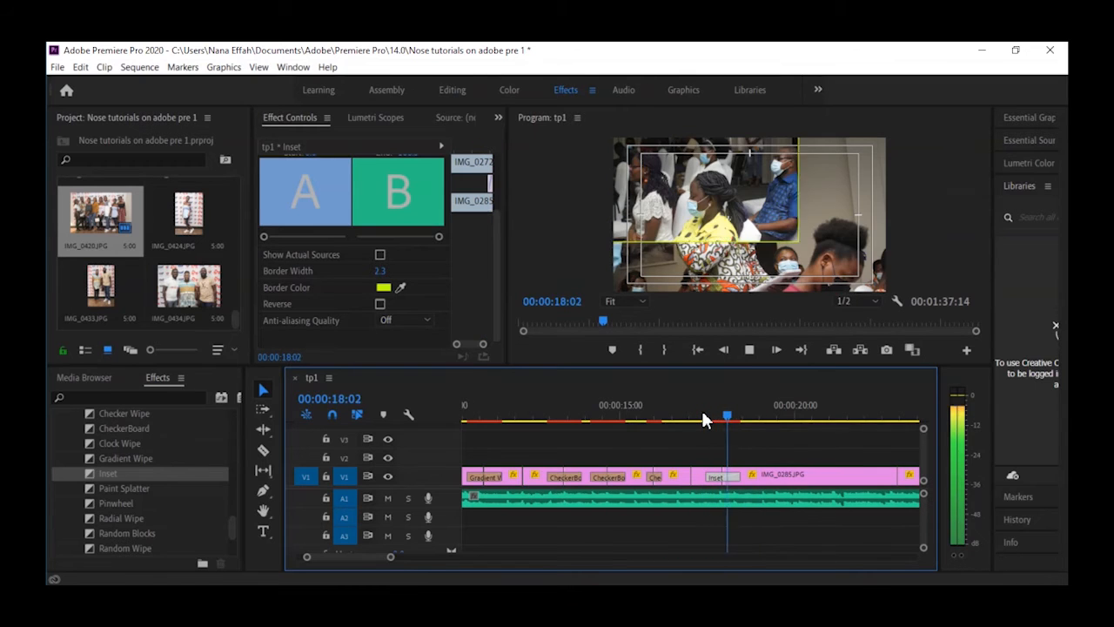
key("space")
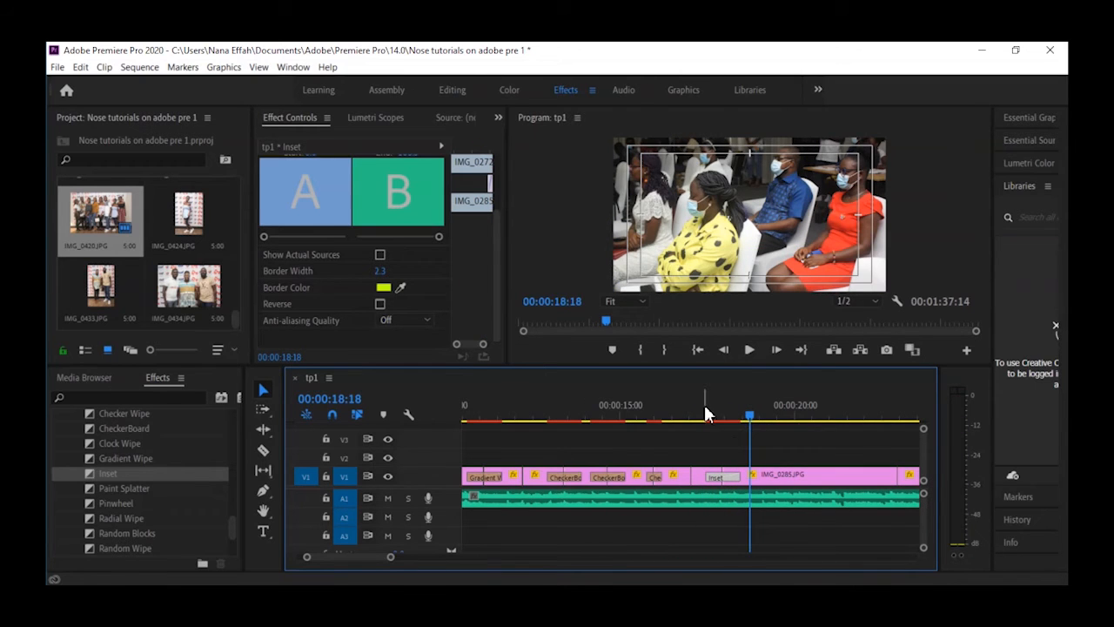
- Split IMG_0285.JPG at 00:00:19:02 and remove the rest of the clip along with its gap
left_click(705, 408)
key("space")
key("space")
key("c")
left_click(764, 475)
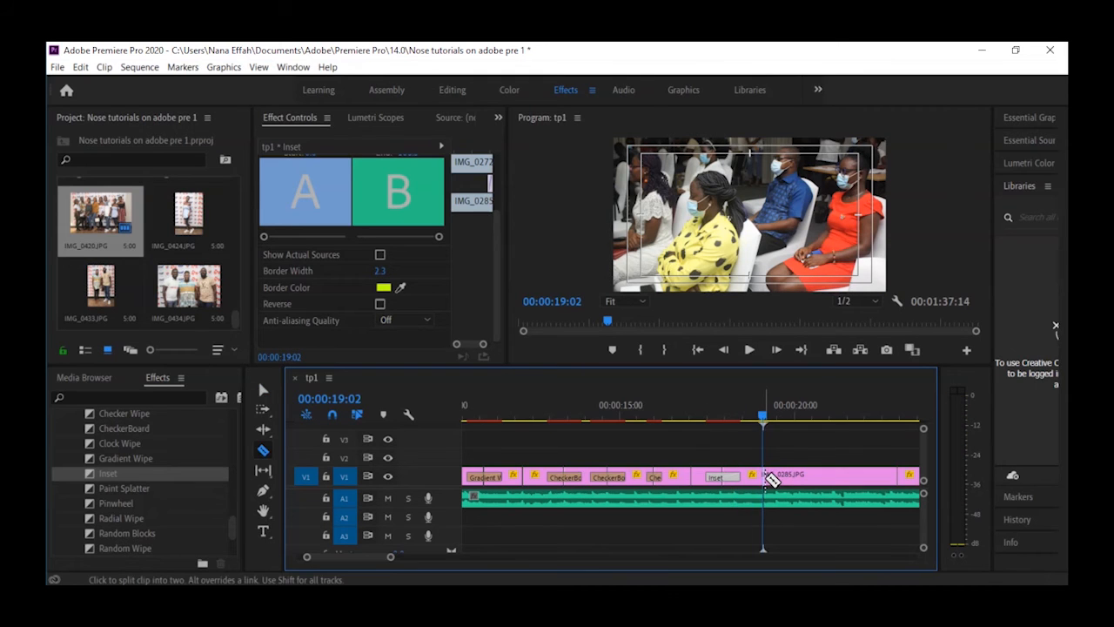
key("v")
left_click(789, 479)
key("Delete")
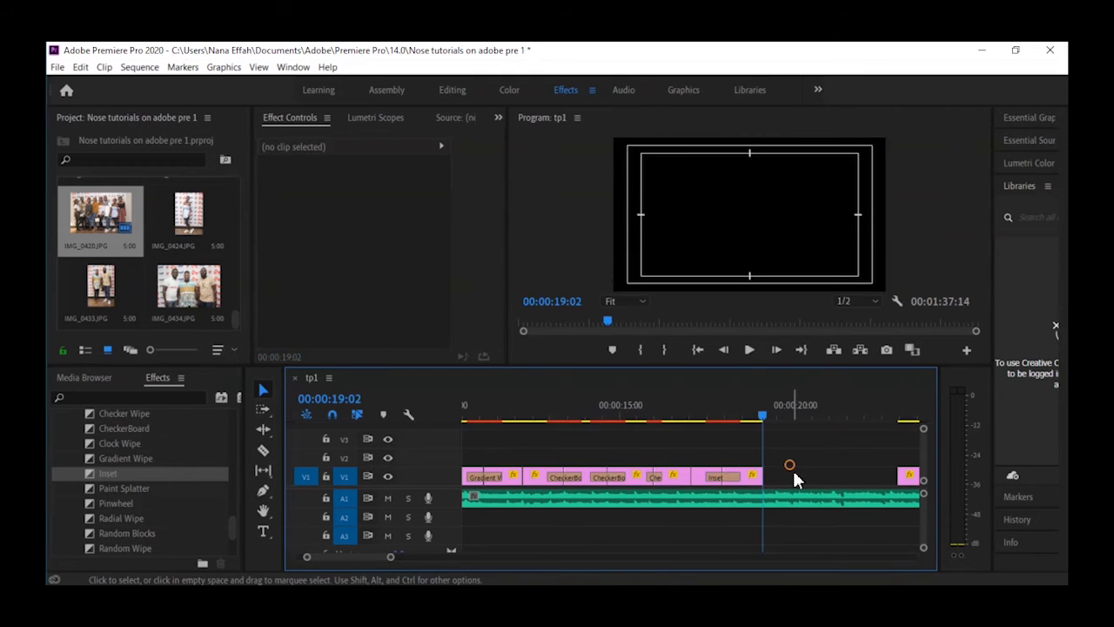
right_click(793, 477)
left_click(814, 484)
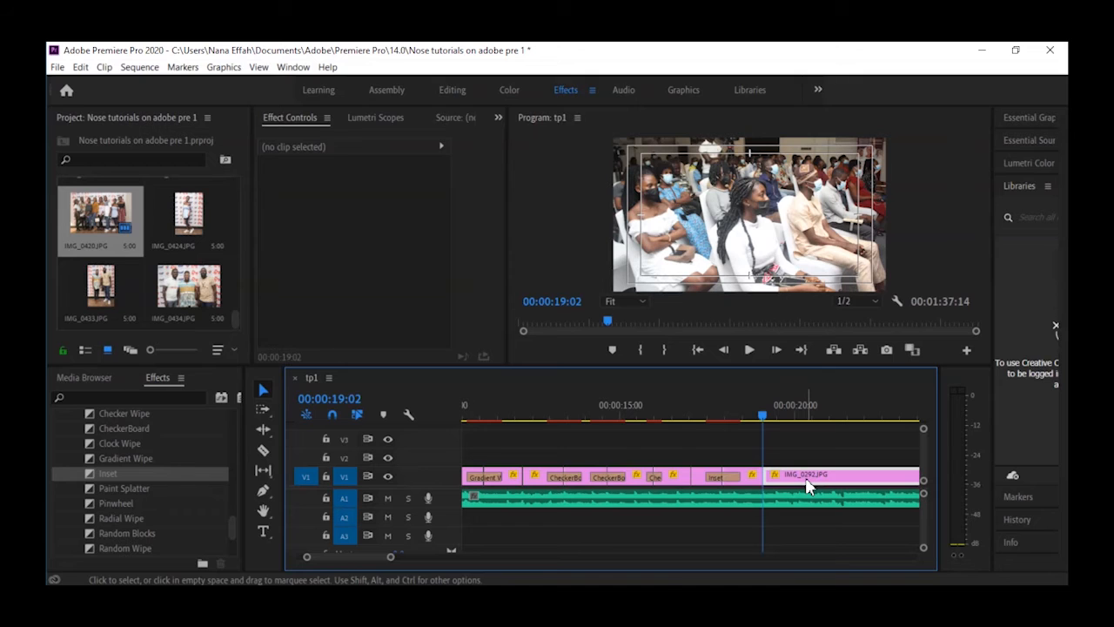
- Apply the Inset transition between IMG_0285.JPG and IMG_0292.JPG and enable its Reverse option
left_click(808, 484)
left_click_drag(87, 478, 768, 484)
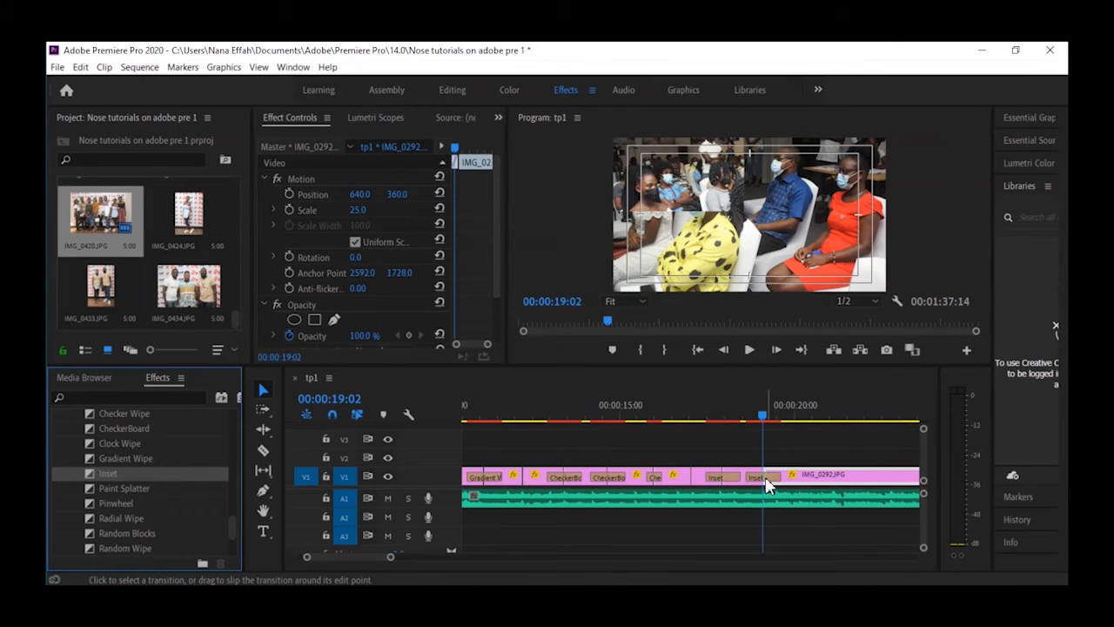
left_click(767, 485)
left_click_drag(494, 228, 443, 302)
left_click(380, 304)
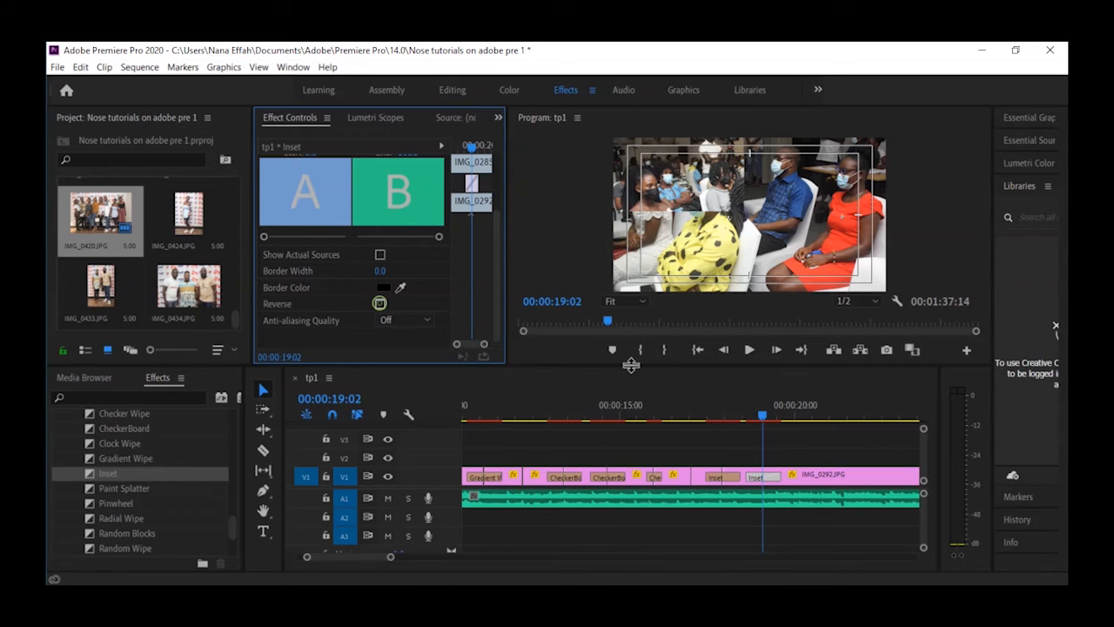
- Play the sequence from 00:00:17:03 through both Inset transitions to compare the normal and reversed versions
left_click_drag(757, 418, 696, 419)
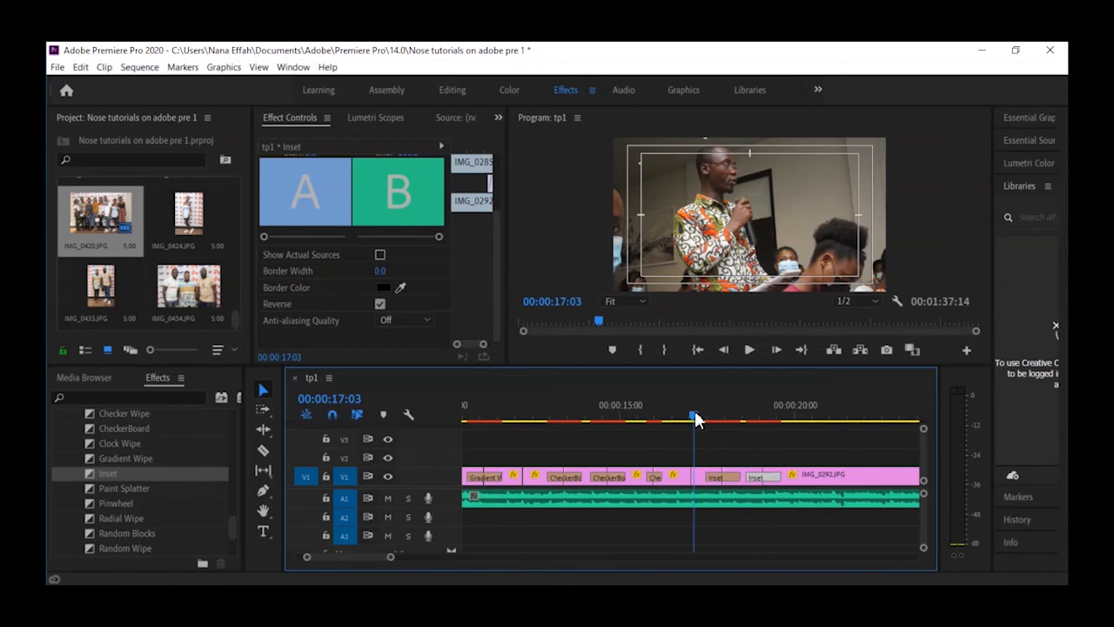
key("space")
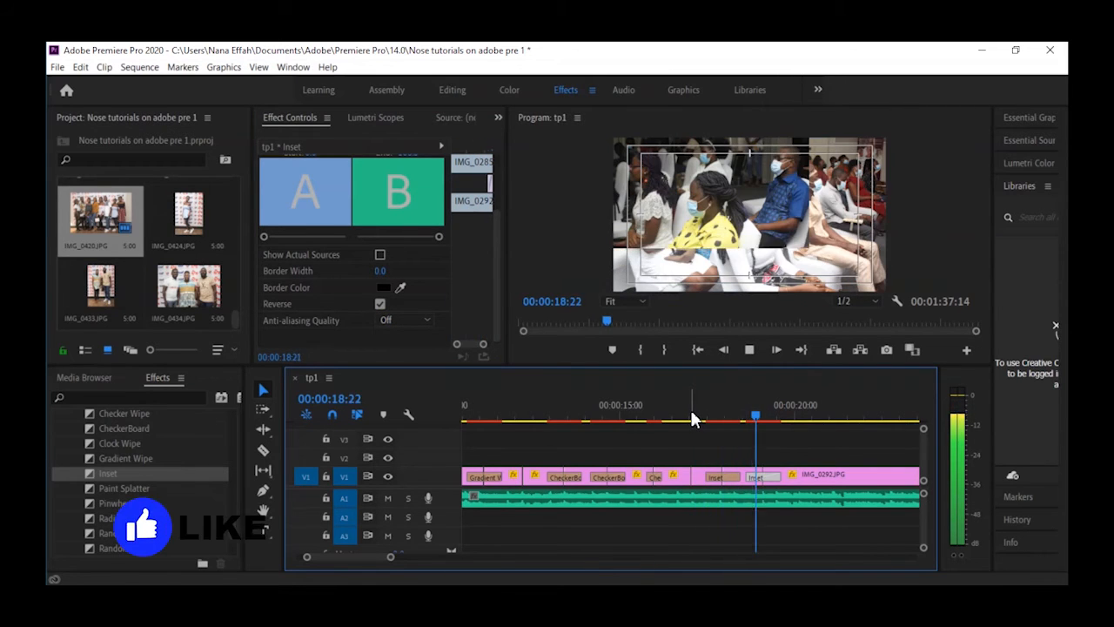
left_click(736, 417)
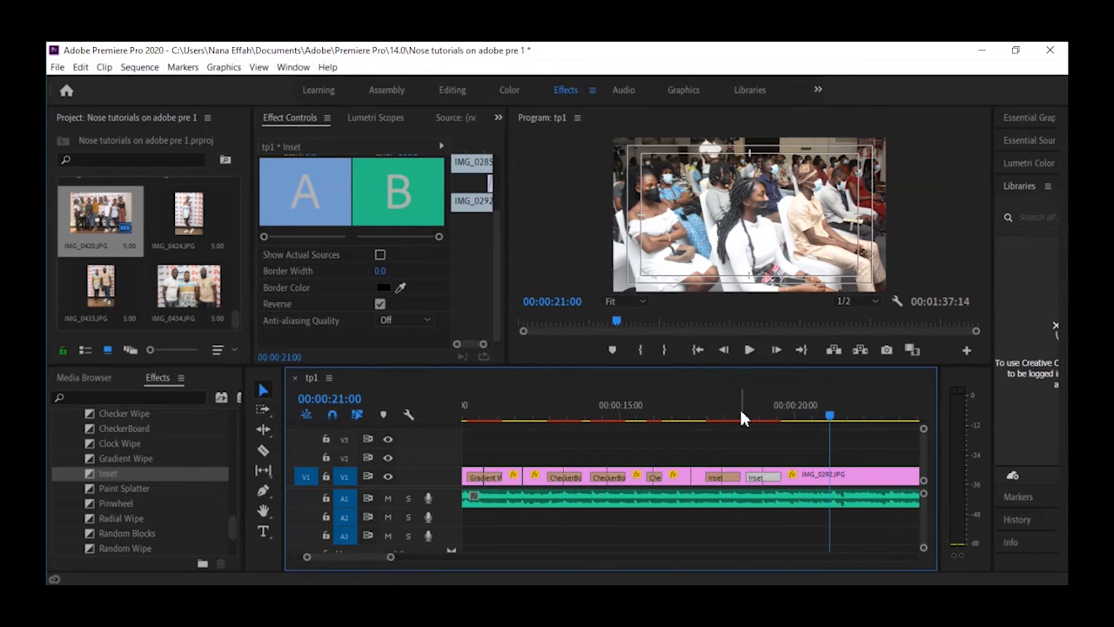
left_click(739, 407)
key("minus")
key("equal")
key("equal")
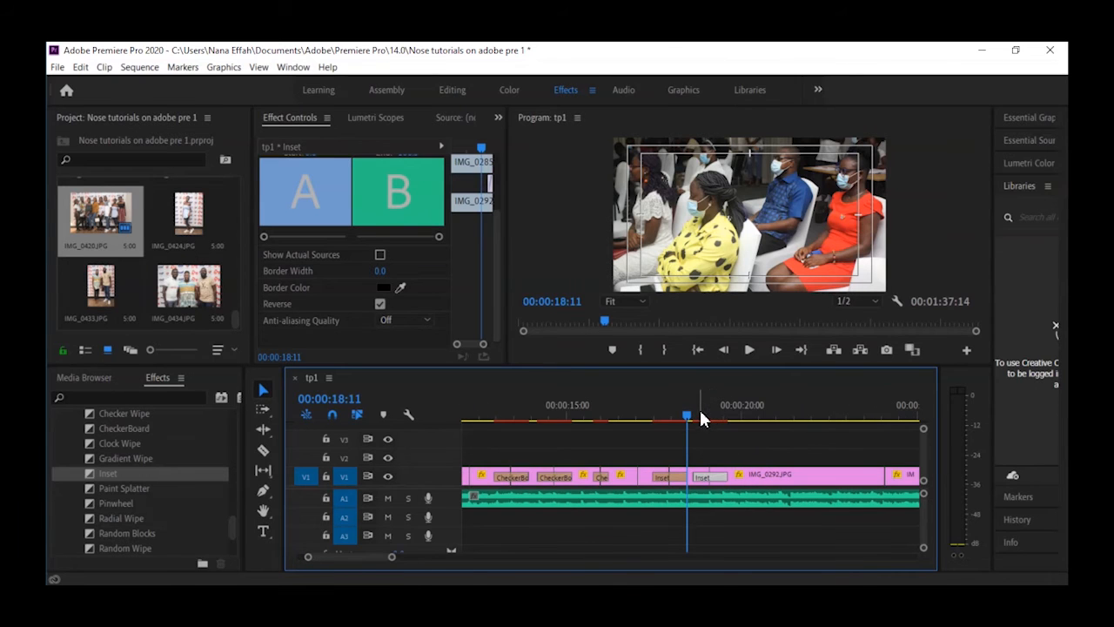
- Play the sequence from 00:00:18:06 and review the reversed Inset transition into IMG_0292.JPG
key("space")
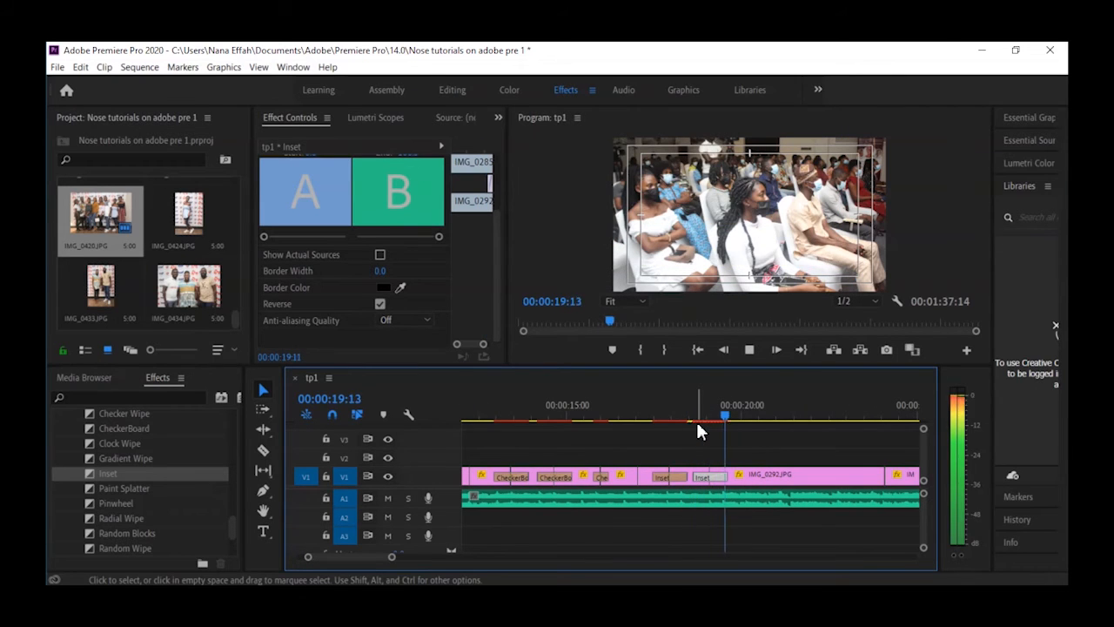
key("space")
left_click(684, 413)
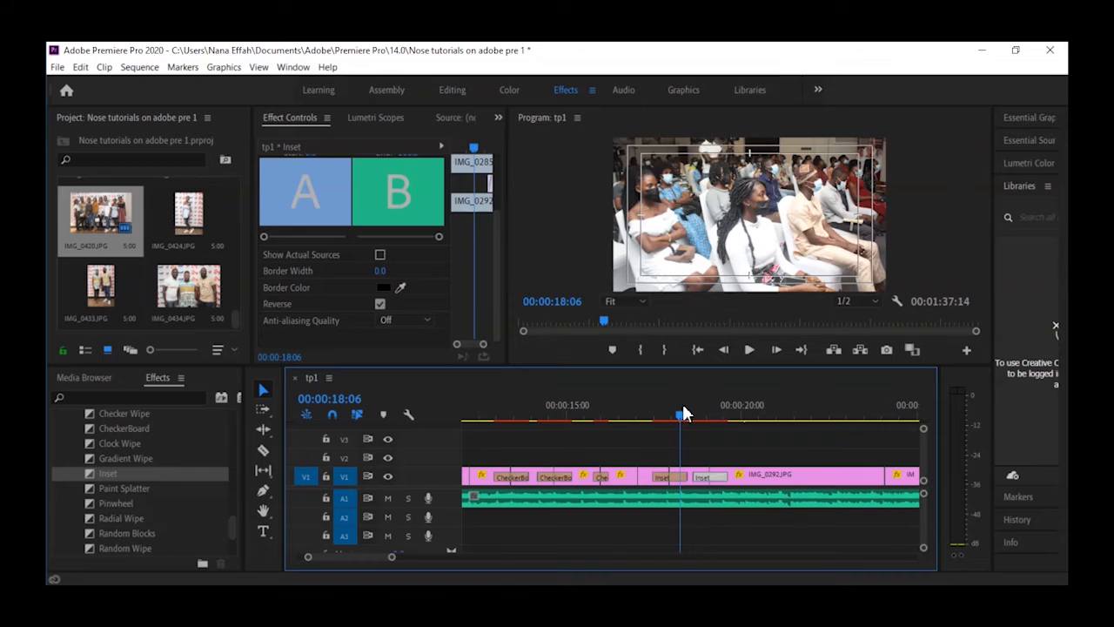
key("space")
left_click_drag(714, 411, 693, 404)
key("minus")
key("minus")
key("minus")
key("equal")
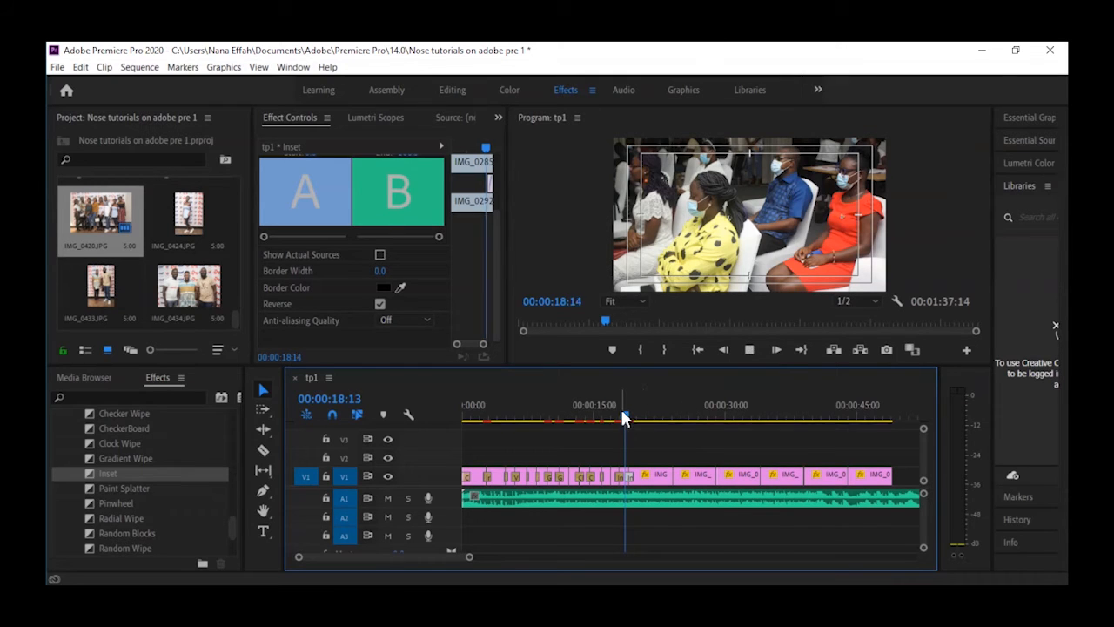
key("space")
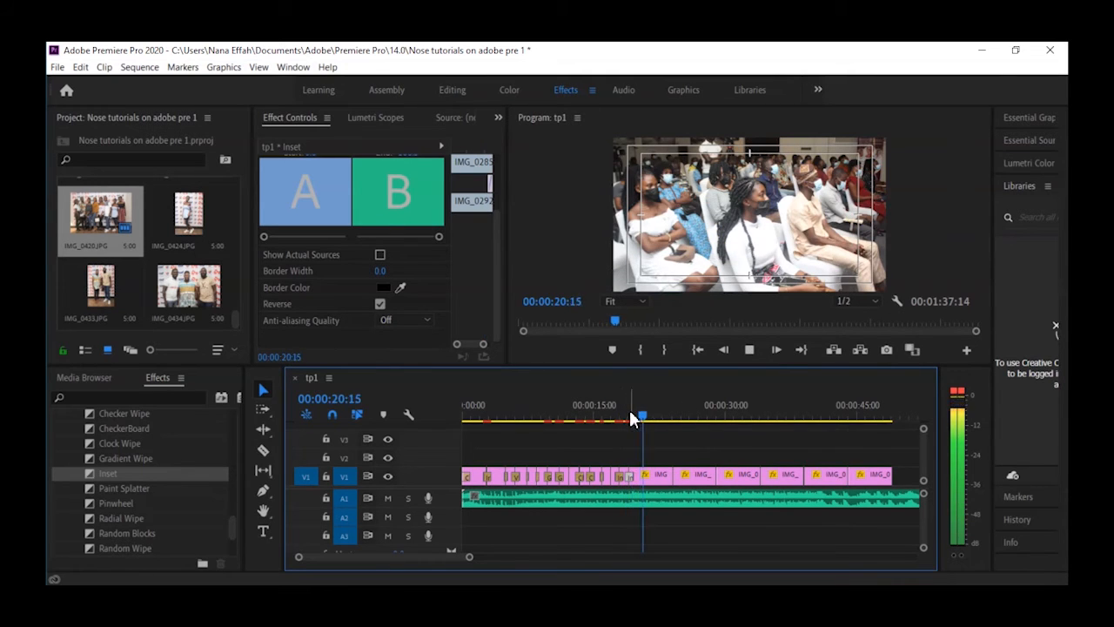
key("space")
- Play the sequence from 00:00:17:12 through both Inset transitions to check their timing against the music
key("c")
left_click_drag(643, 417, 620, 422)
key("equal")
key("equal")
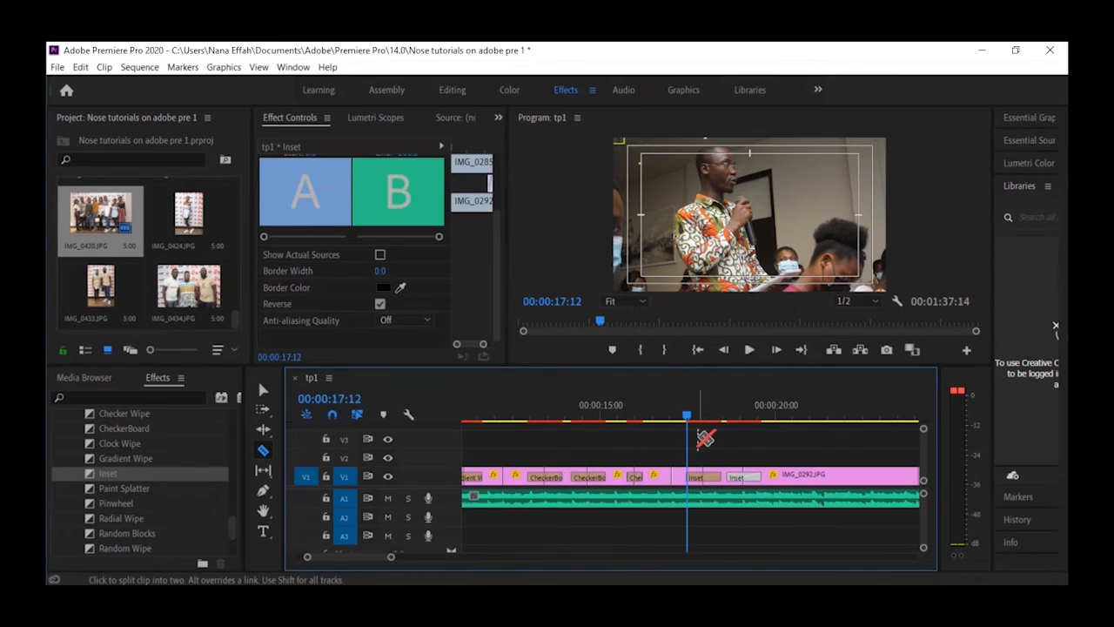
key("v")
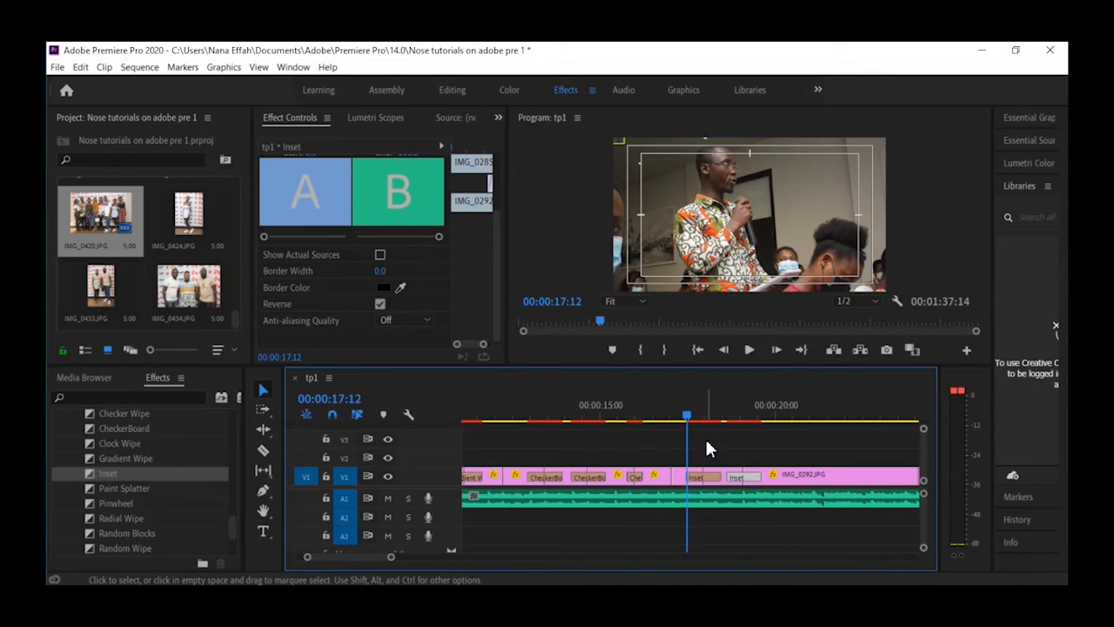
key("space")
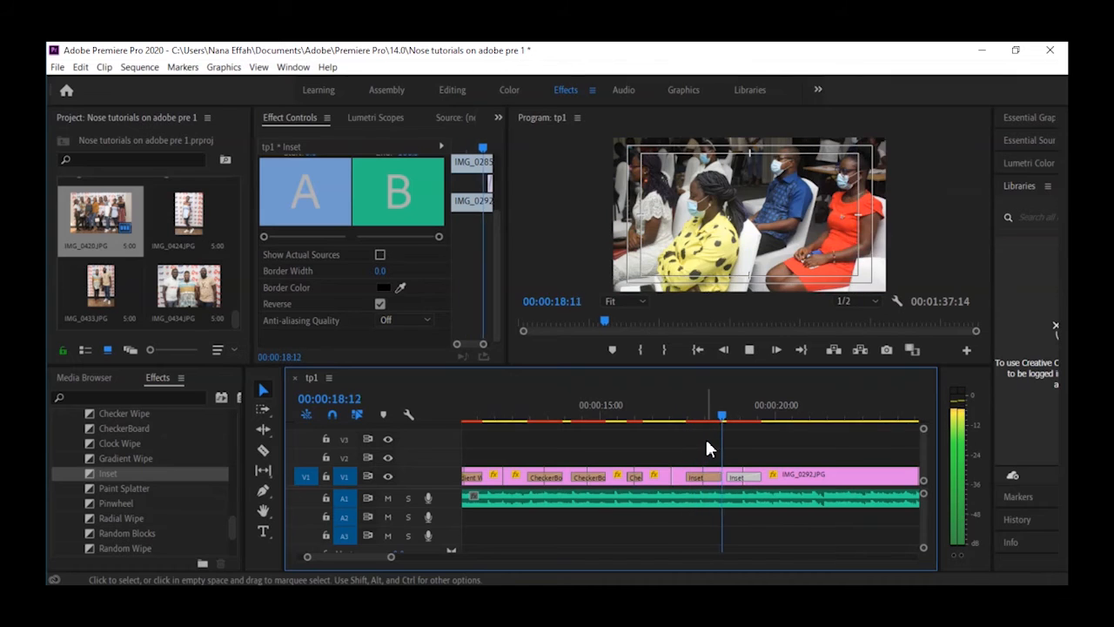
key("space")
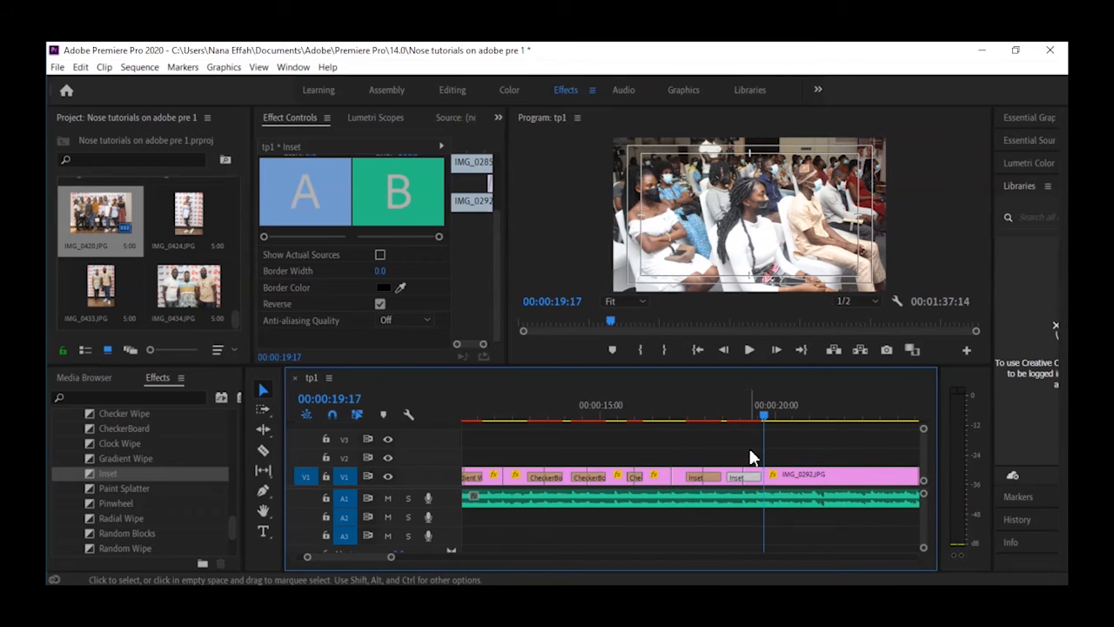
- Split IMG_0292.JPG at 00:00:19:15 and remove the rest of the clip along with its gap
left_click(724, 411)
key("space")
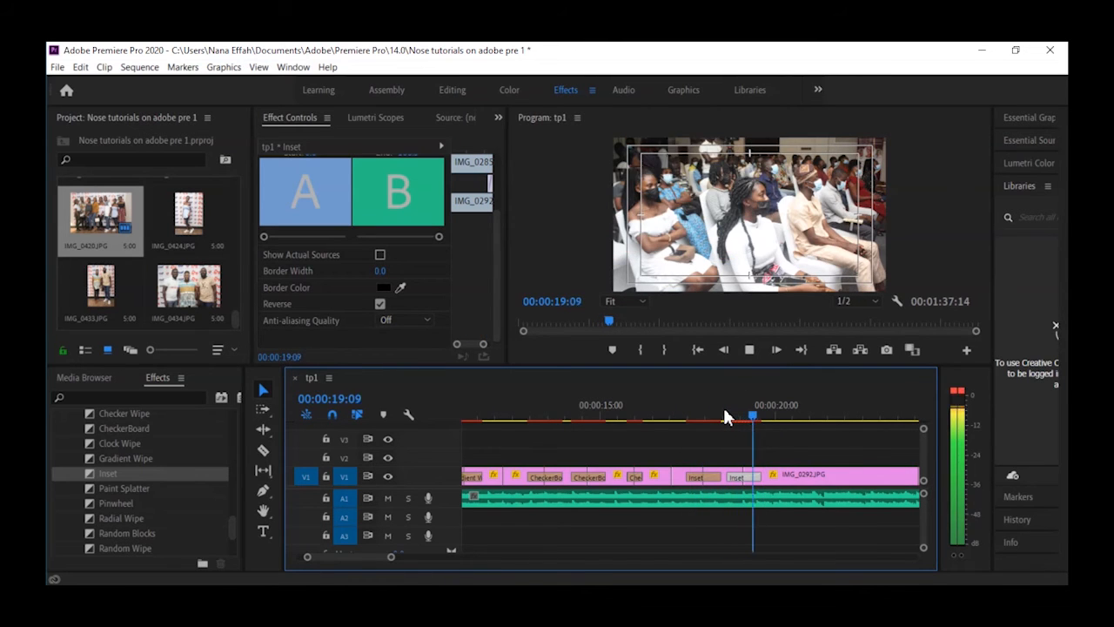
key("c")
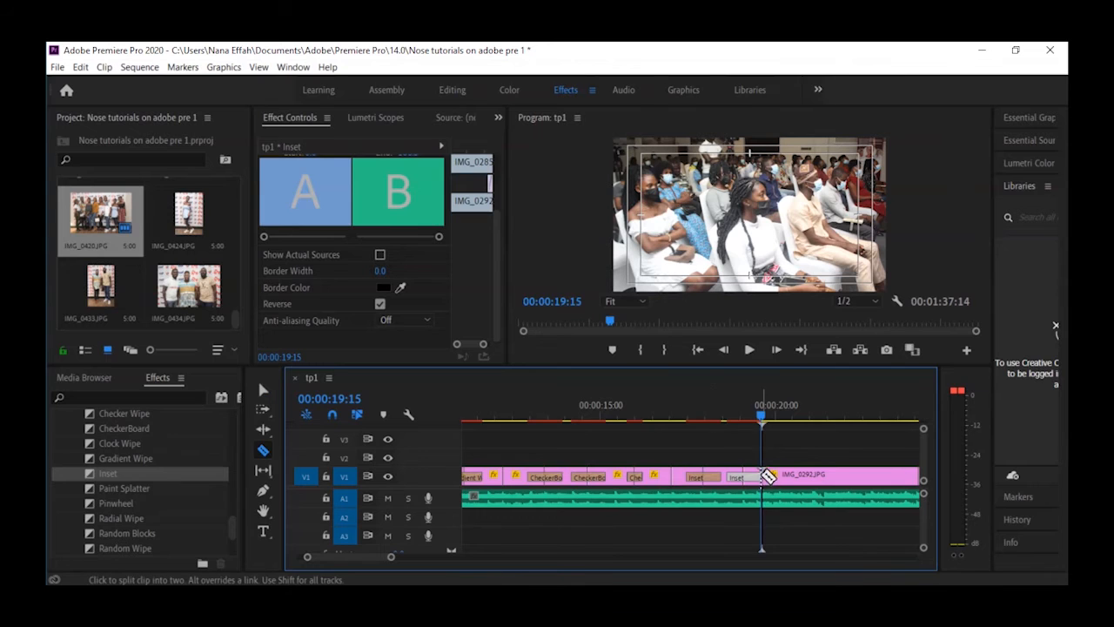
key("v")
left_click(814, 483)
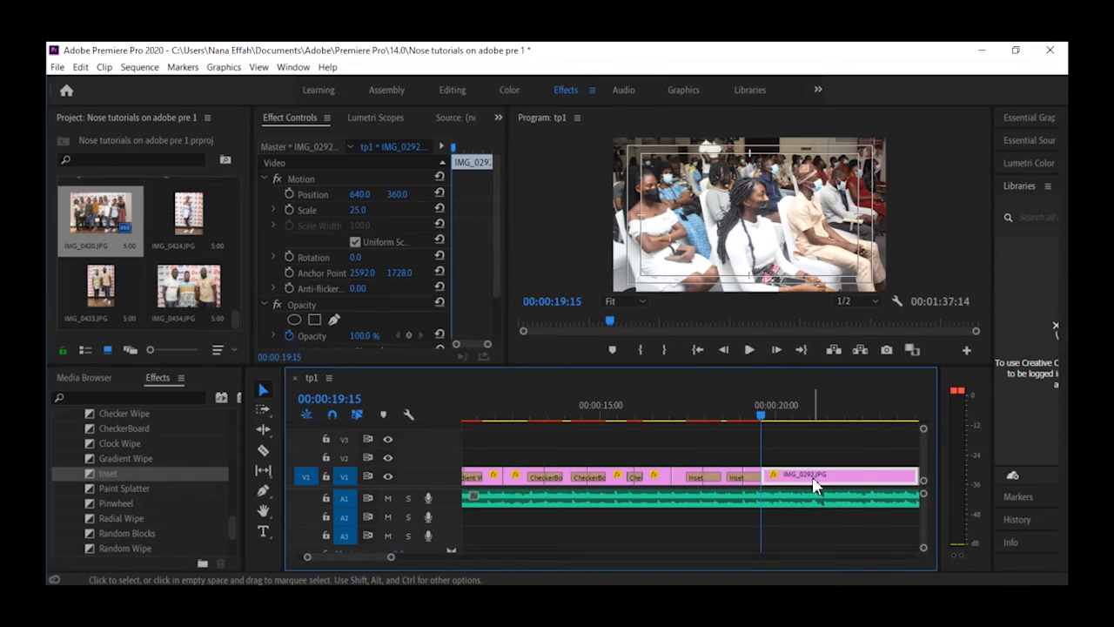
key("Delete")
right_click(808, 475)
left_click(817, 483)
- Split IMG_0335.JPG at 00:00:19:21 and remove the remaining part together with its gap
key("Down")
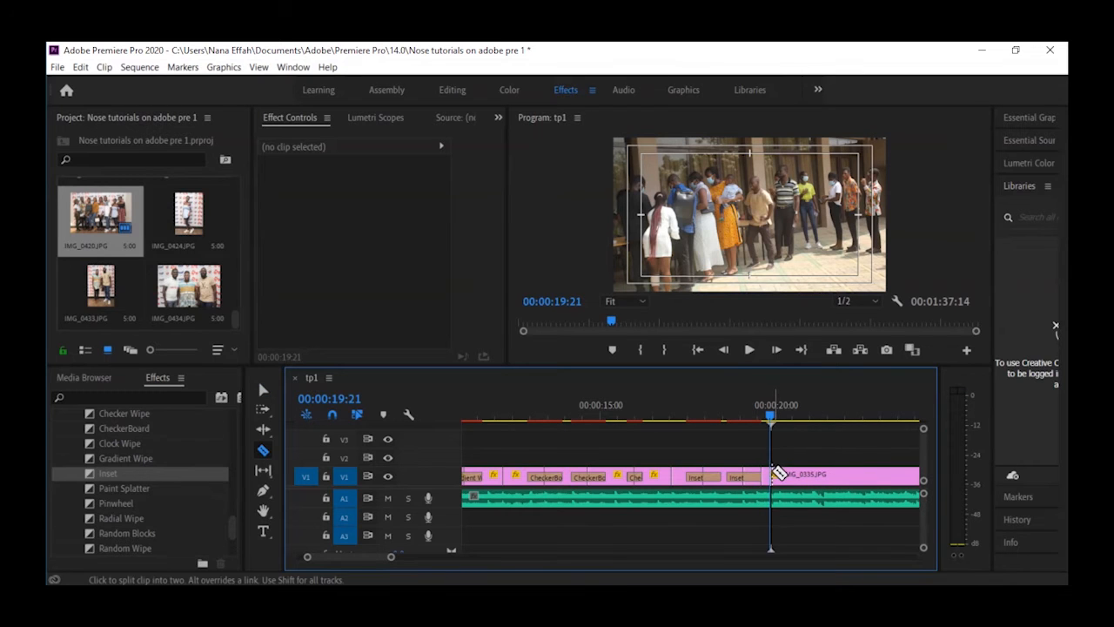
left_click(820, 480)
key("Delete")
right_click(815, 477)
left_click(831, 488)
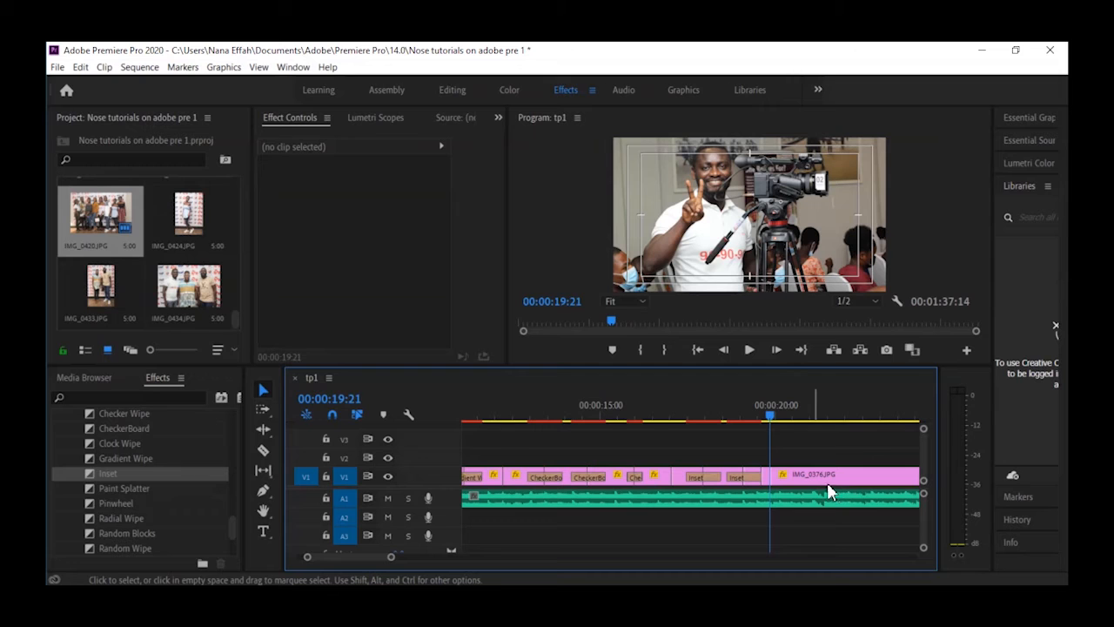
- Play the sequence from 00:00:18:17 to check the cuts into IMG_0335.JPG and IMG_0376.JPG
key("space")
key("space")
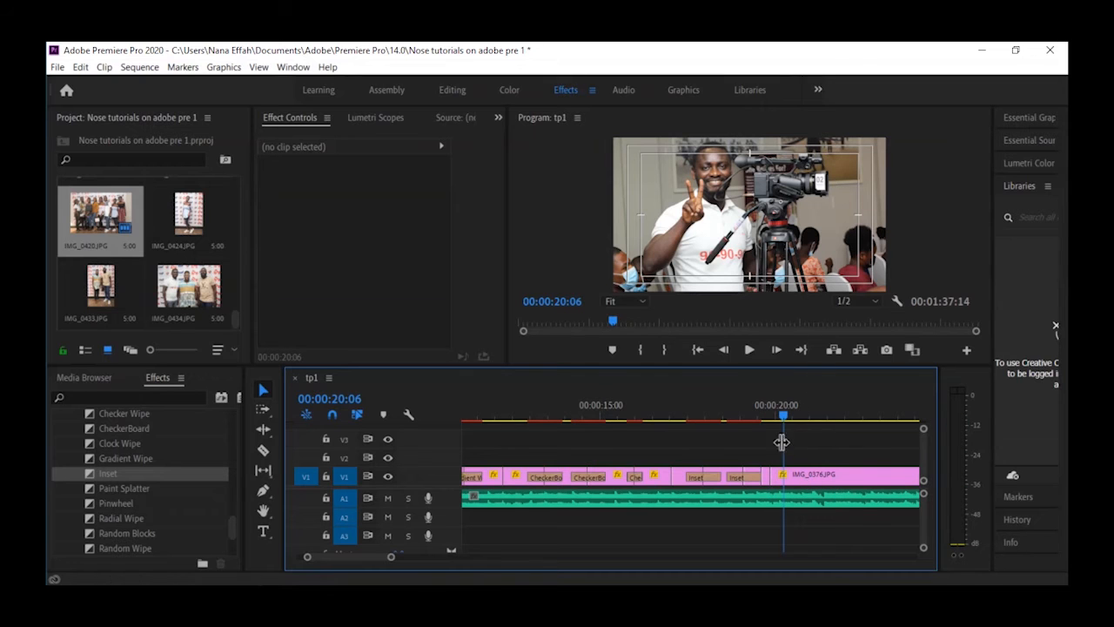
left_click(735, 410)
key("space")
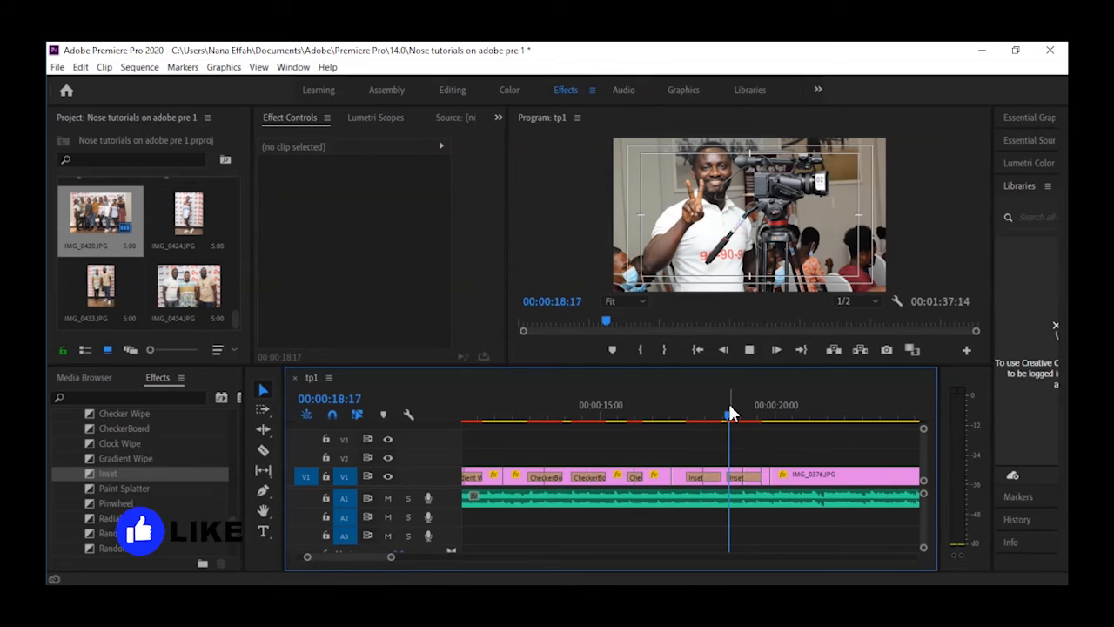
key("space")
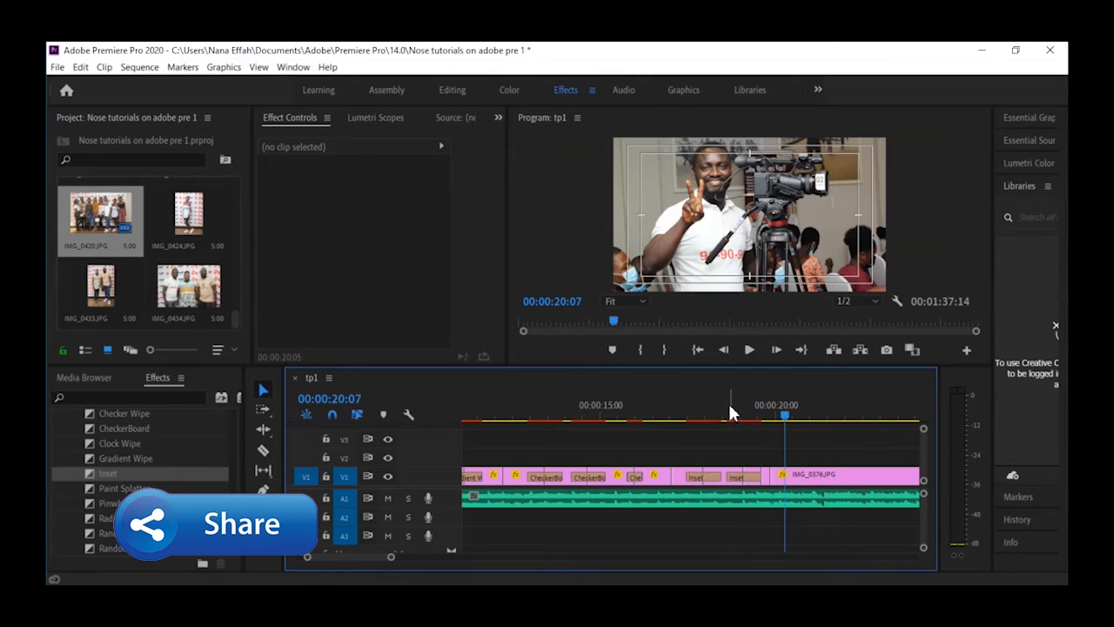
- Replay the section around 00:00:19:00 several times to judge how the IMG_0335.JPG cut fits the music
key("equal")
key("equal")
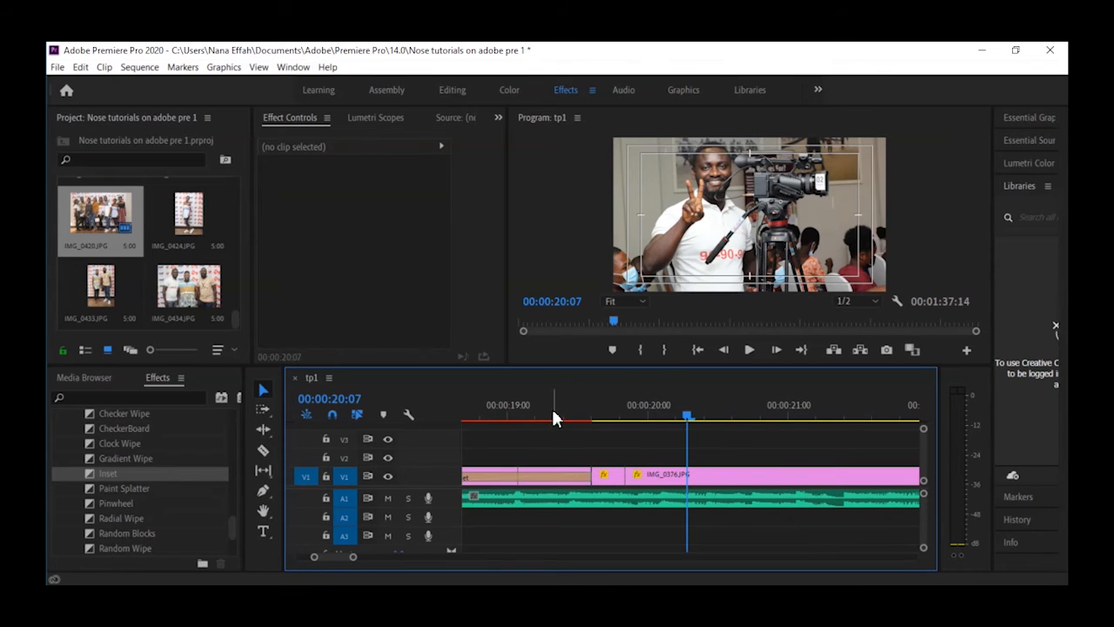
left_click(550, 408)
key("space")
key("space")
left_click_drag(551, 407, 525, 407)
key("space")
key("space")
left_click(511, 404)
key("space")
key("space")
- Move the IMG_0335.JPG clip earlier to start at 00:00:19:12 and play the section back
mouse_move(586, 472)
left_mouse_down()
mouse_move(570, 470)
mouse_move(608, 473)
left_mouse_up()
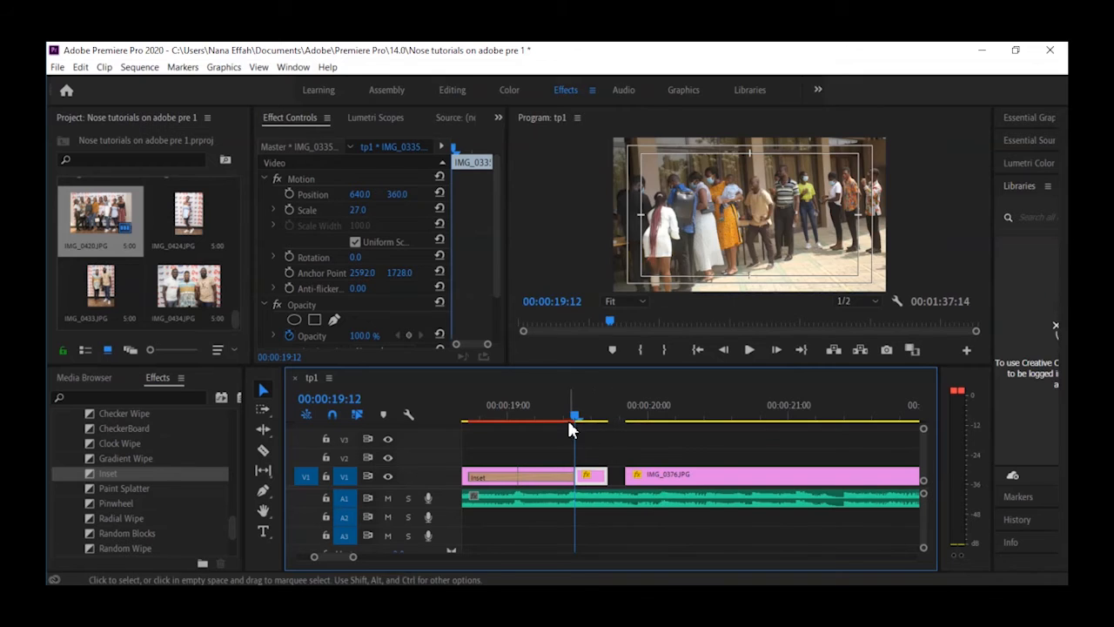
left_click(498, 412)
key("space")
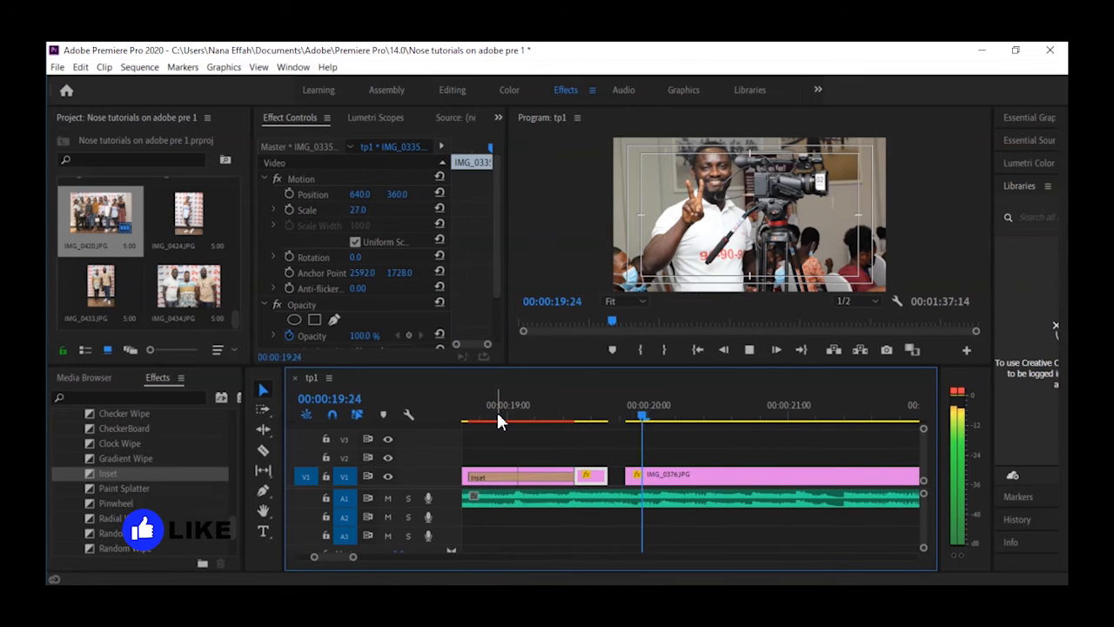
key("space")
- Shorten the Inset transition between IMG_0285.JPG and IMG_0292.JPG to 00:00:00:11 and play it back
left_click_drag(568, 476, 550, 476)
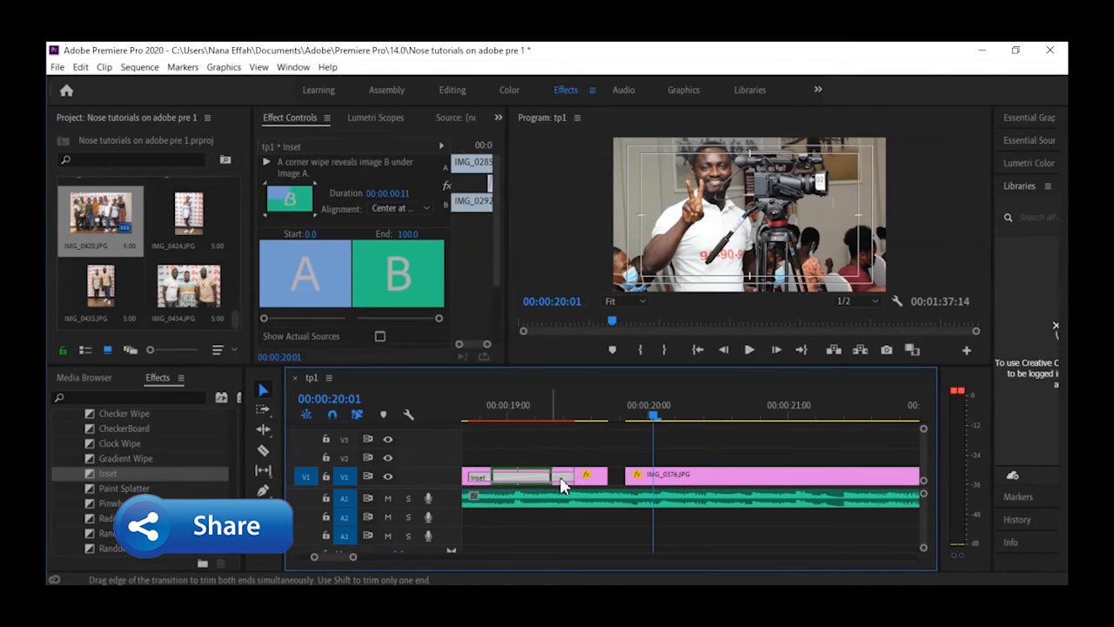
left_click(498, 407)
key("space")
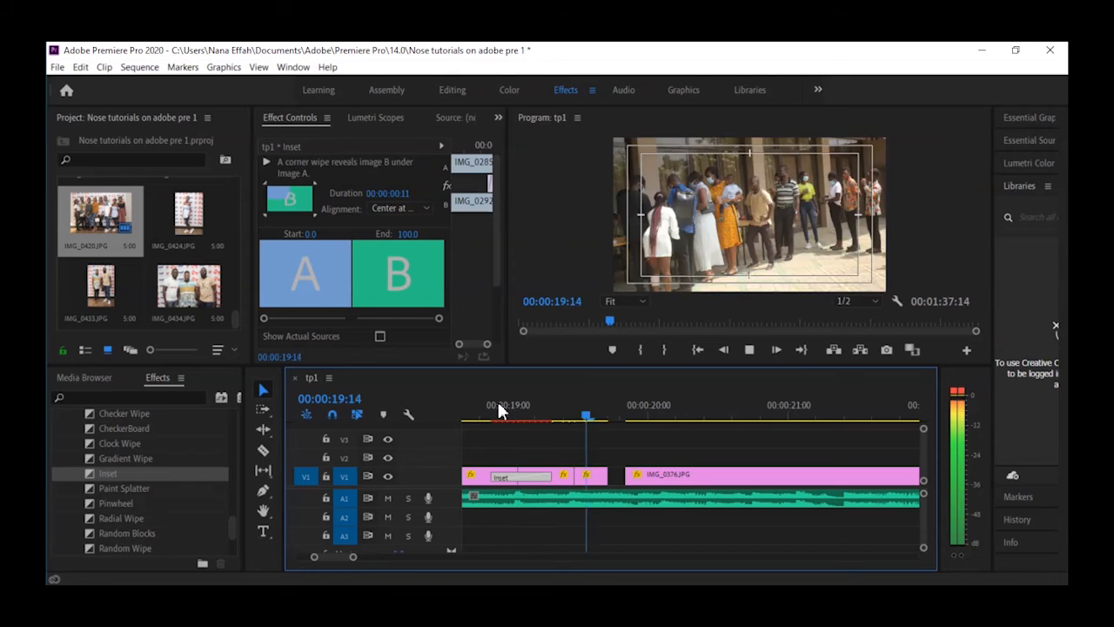
key("space")
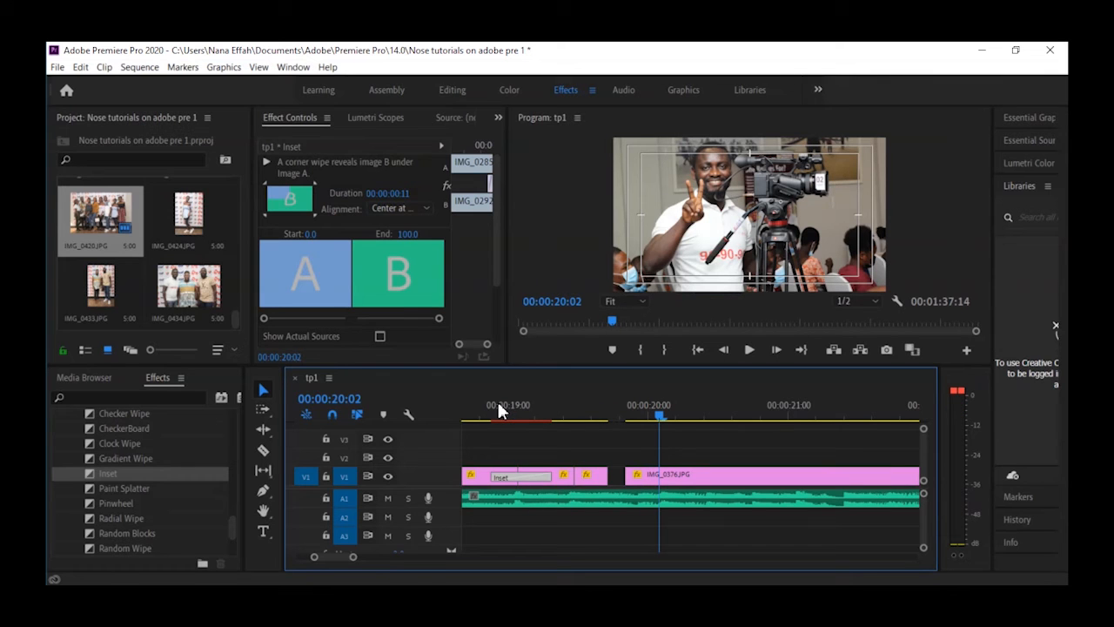
- Try moving IMG_0376.JPG earlier against the end of IMG_0335.JPG and play the section to test its timing
left_click_drag(651, 477, 633, 477)
left_click(518, 411)
key("space")
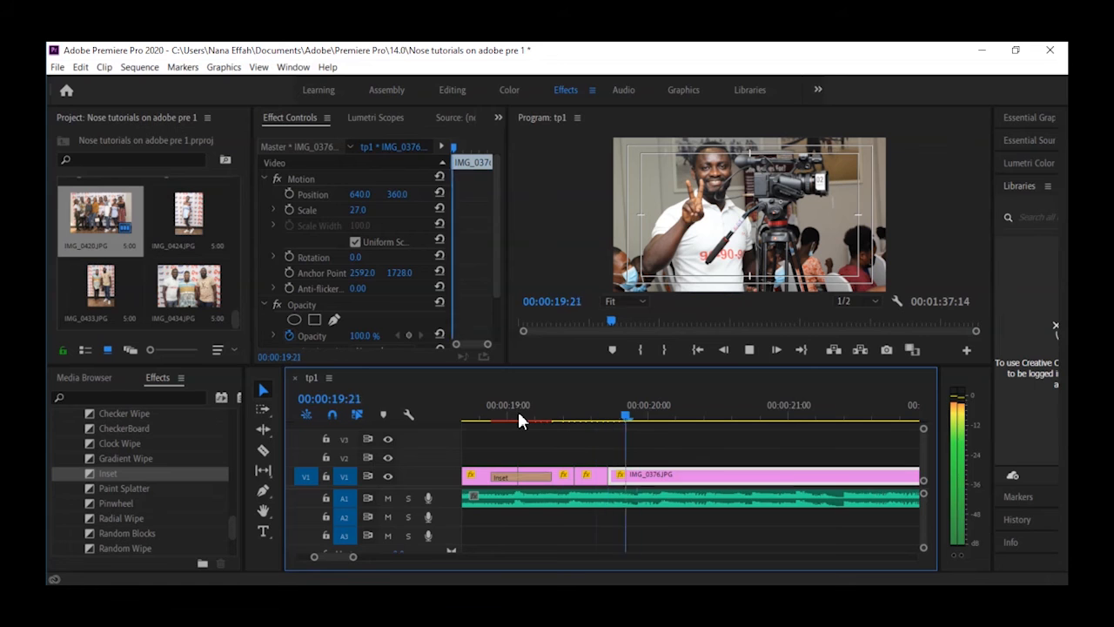
left_click(531, 408)
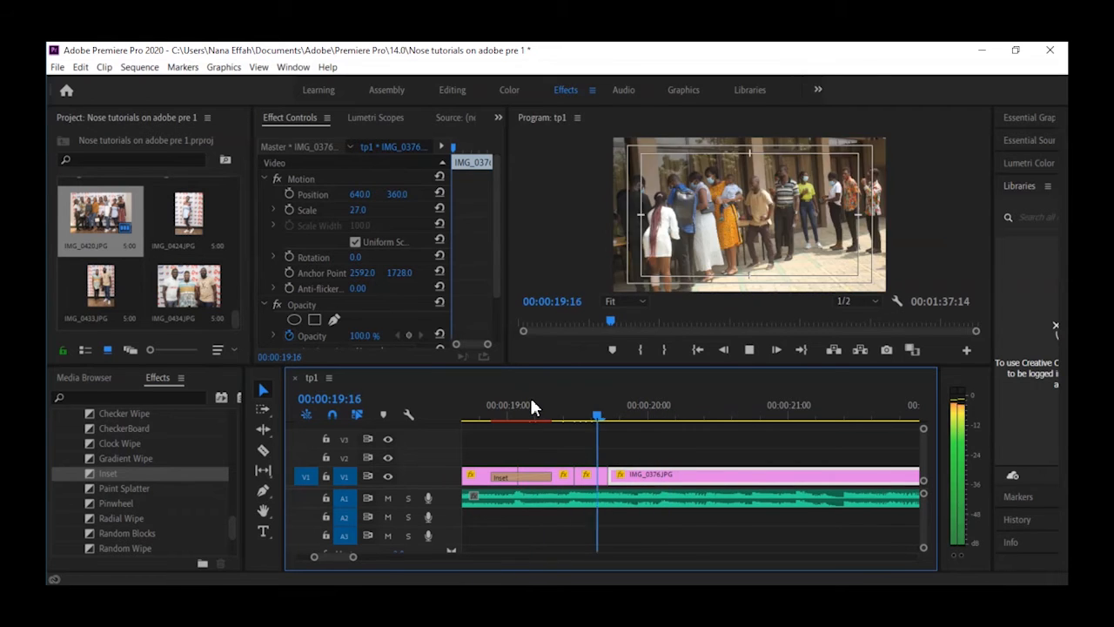
key("space")
- Move IMG_0376.JPG to start at 00:00:20:00, lengthen IMG_0335.JPG toward it, and replay the section
left_click_drag(640, 480, 680, 480)
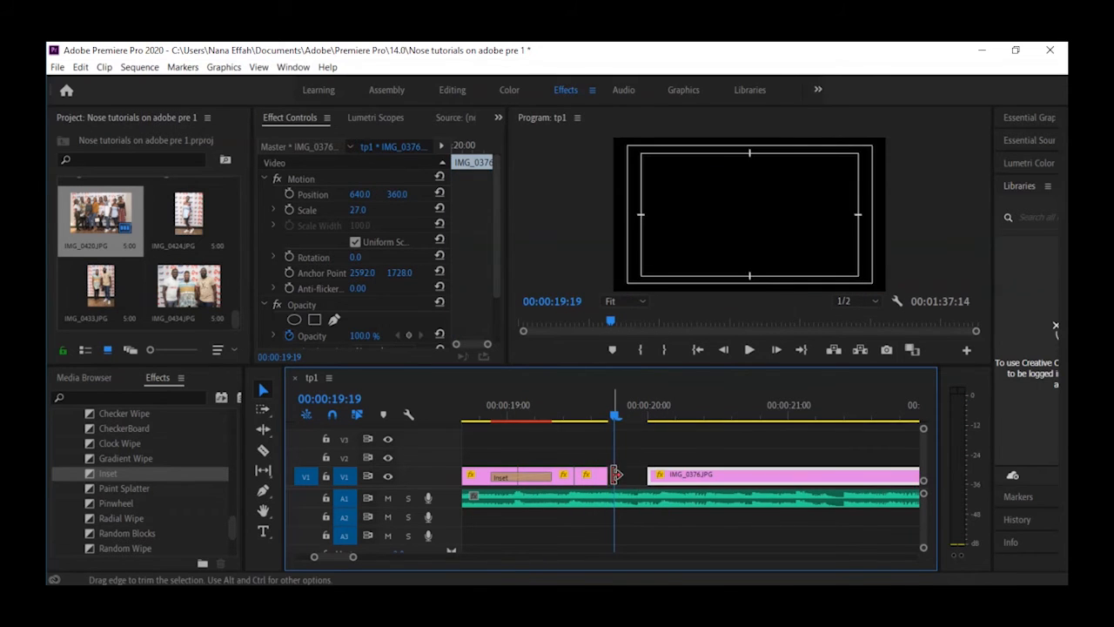
left_click_drag(603, 473, 628, 473)
left_click(545, 406)
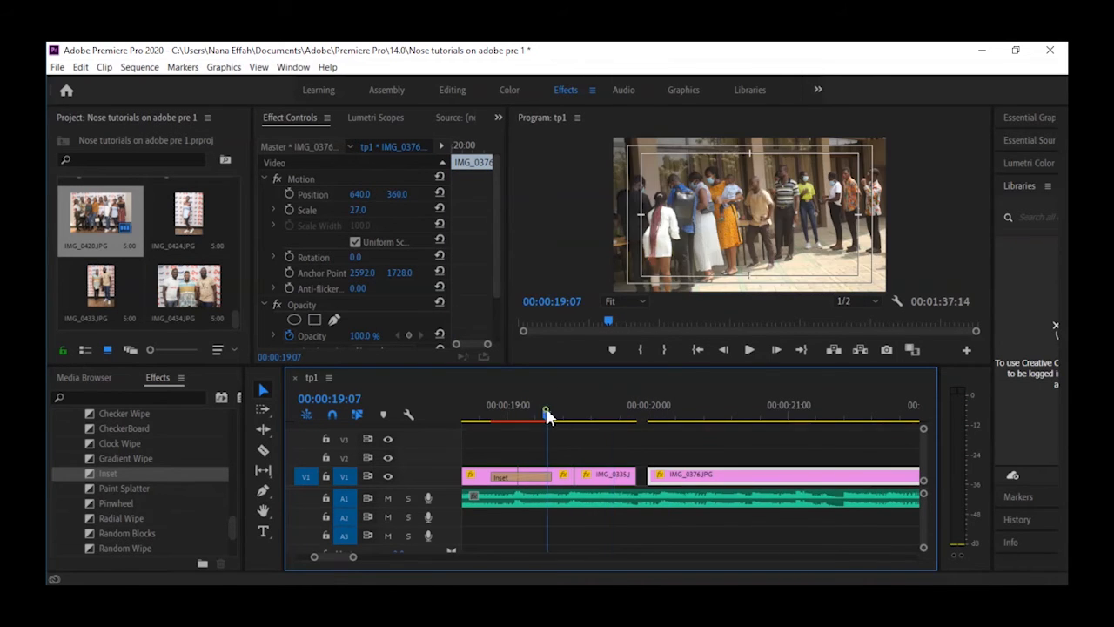
key("space")
left_click(521, 405)
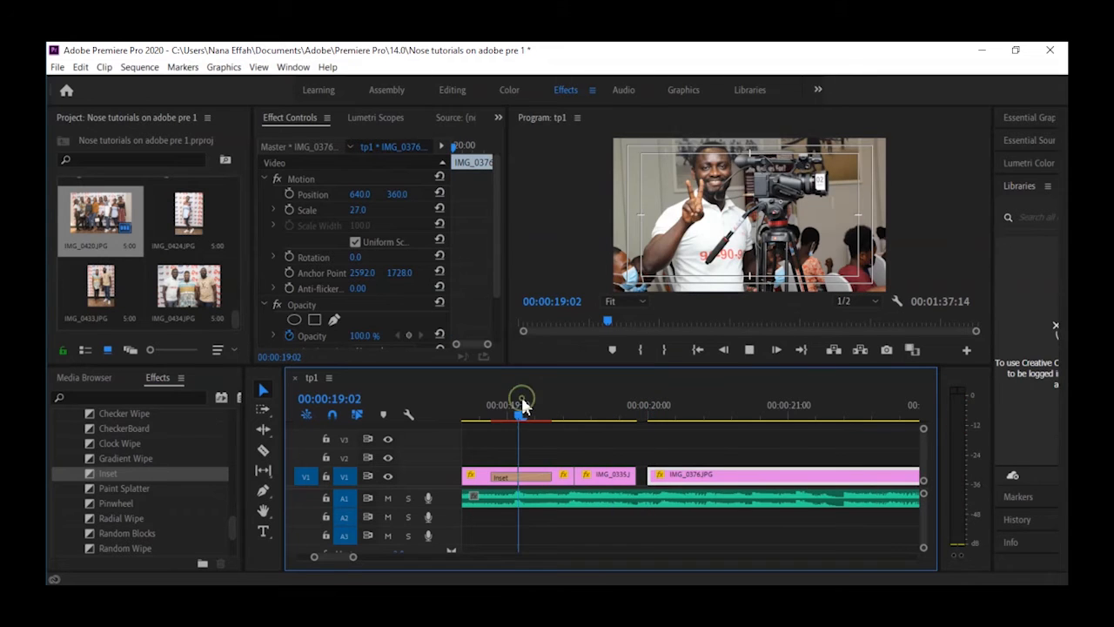
key("space")
left_click(522, 405)
key("space")
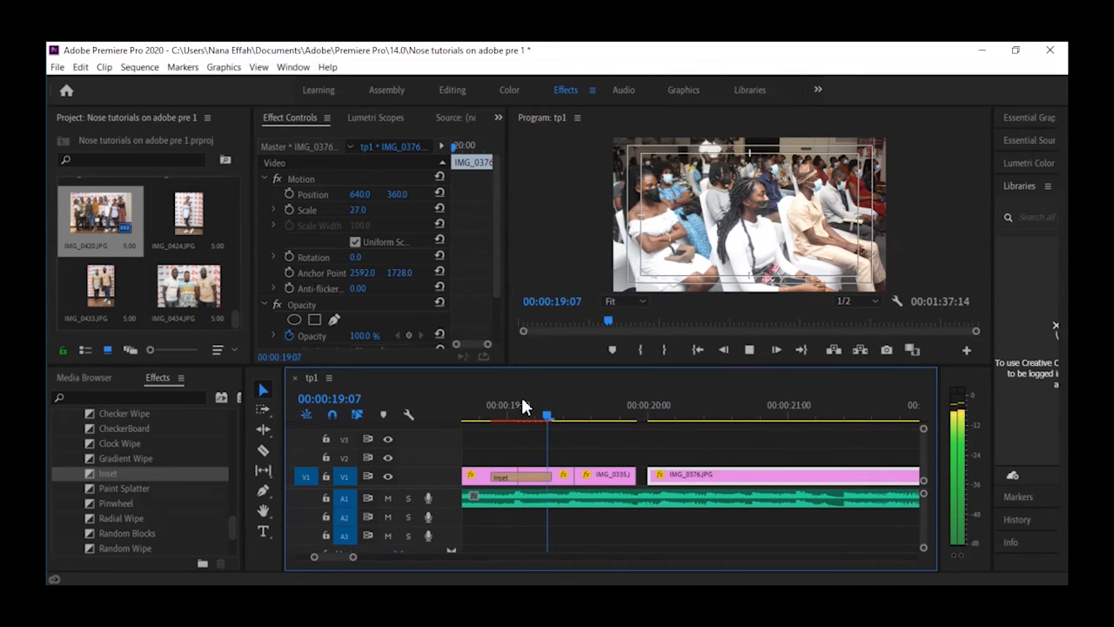
key("space")
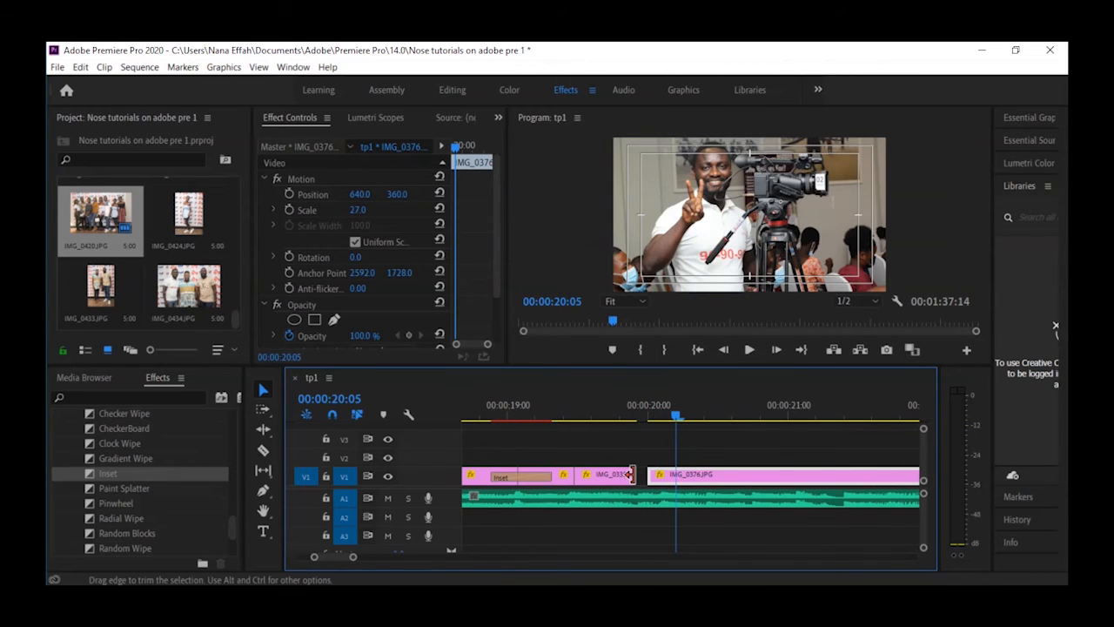
- Extend the end of IMG_0335.JPG to meet IMG_0376.JPG at 00:00:20:00 and play the cuts back
left_click_drag(640, 476, 649, 476)
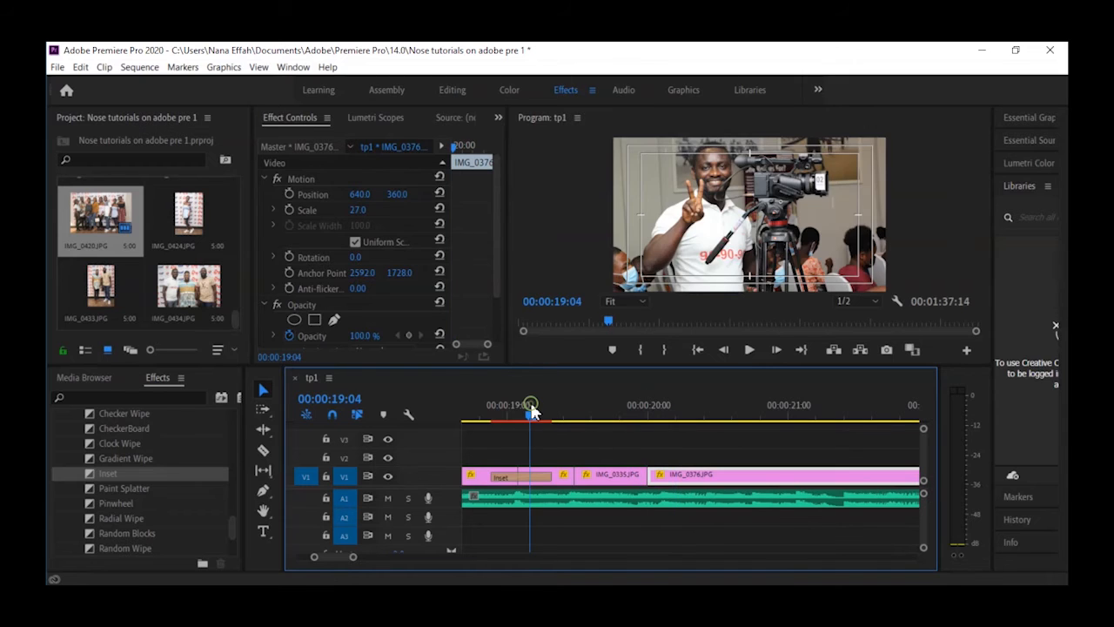
key("space")
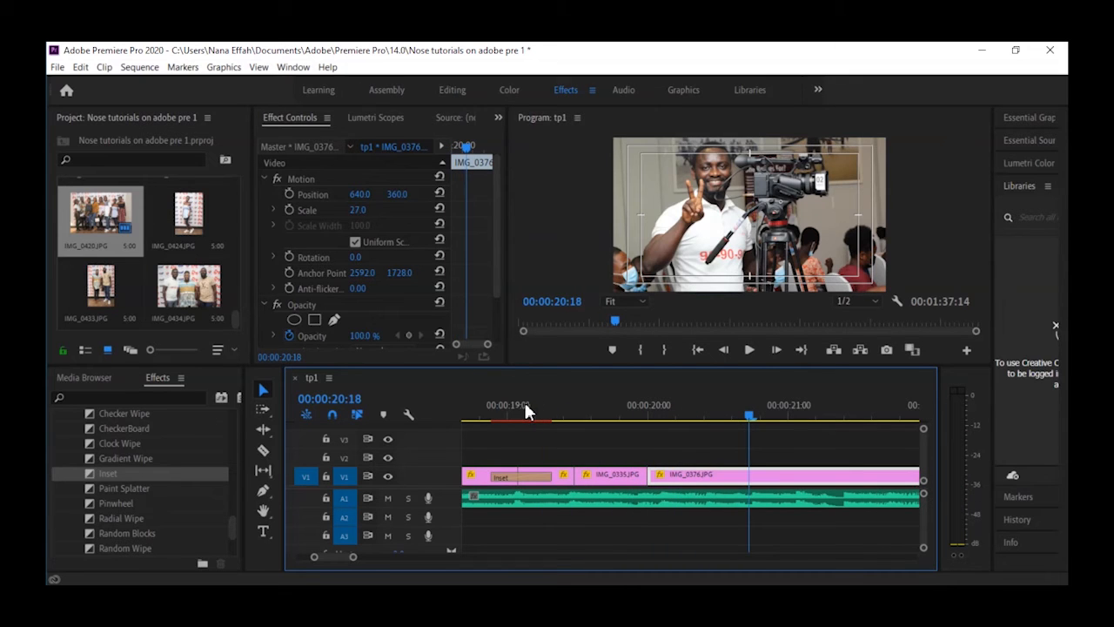
left_click(480, 406)
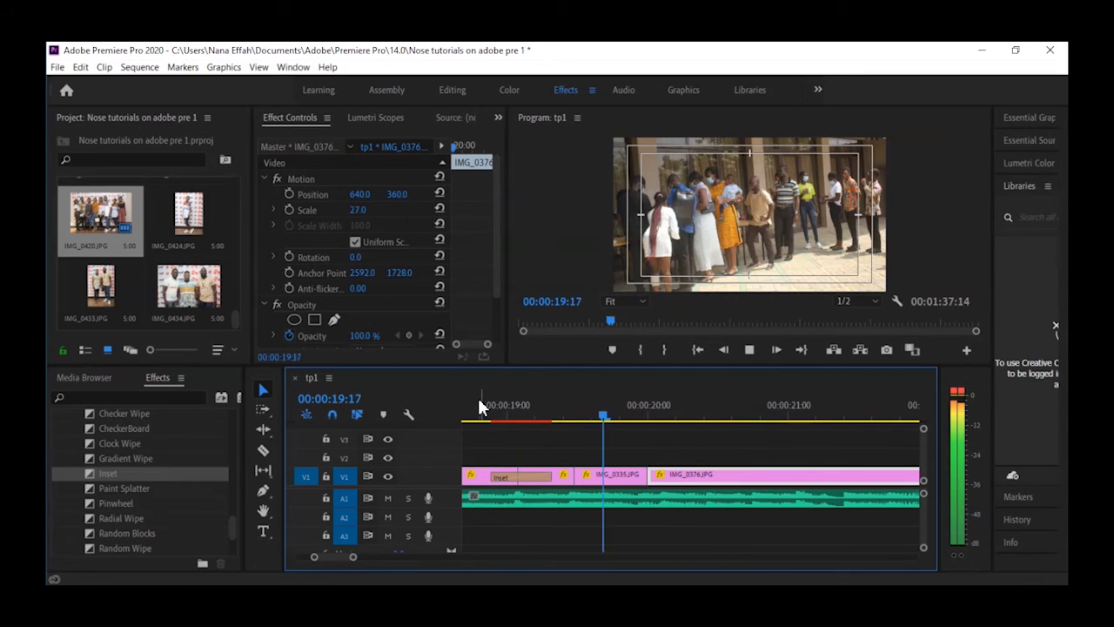
key("space")
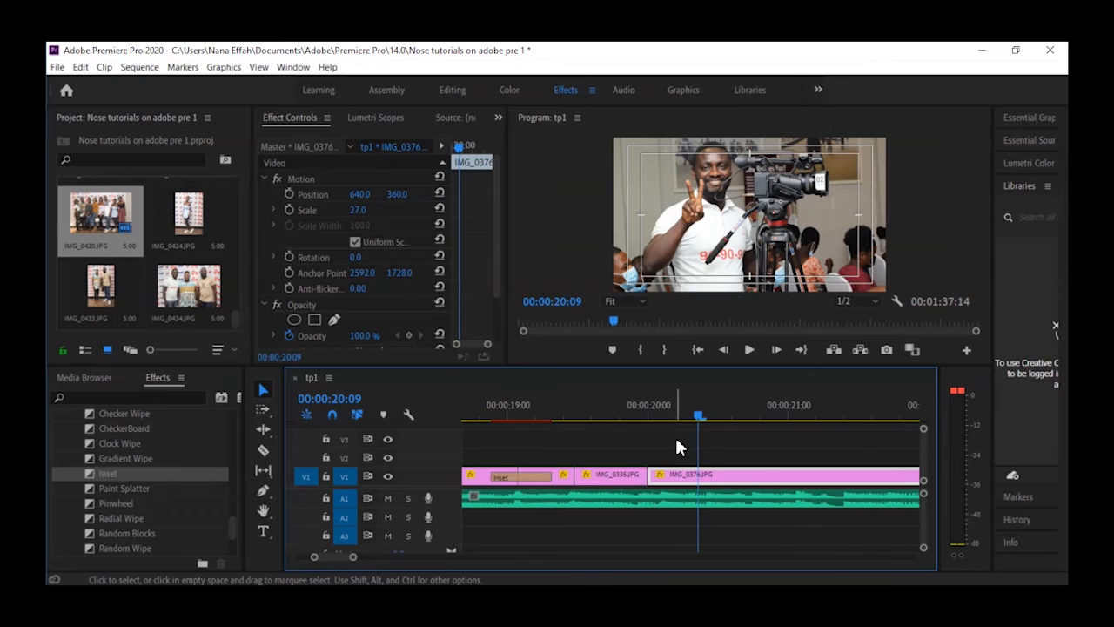
- Split IMG_0376.JPG at 00:00:20:09, ripple delete the rest of it, and return the playhead to 00:00:19:00
key("c")
left_click(705, 476)
key("v")
left_click(750, 474)
key("Delete")
right_click(750, 474)
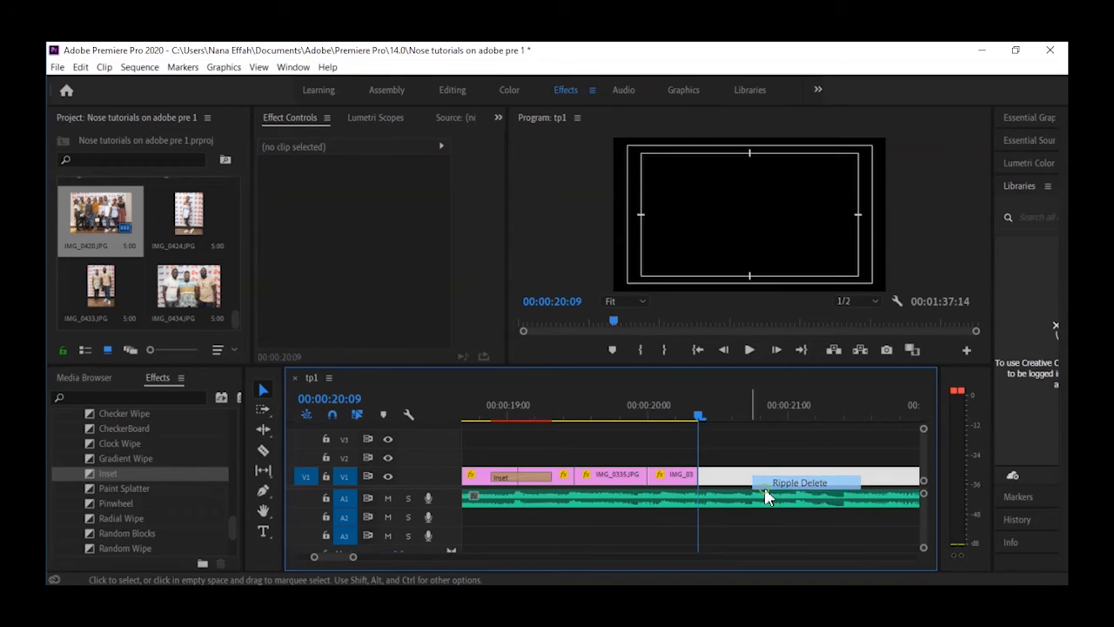
left_click(765, 485)
left_click(511, 410)
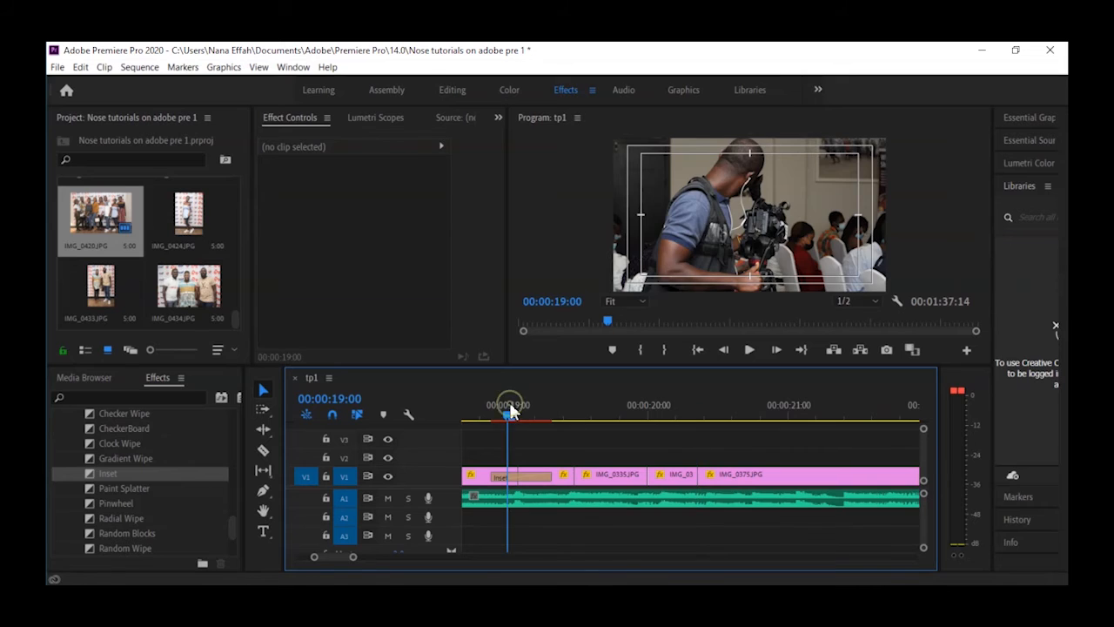
- Play the section to check its timing, split IMG_0375.JPG at 00:00:20:13 and ripple delete the rest of it
key("space")
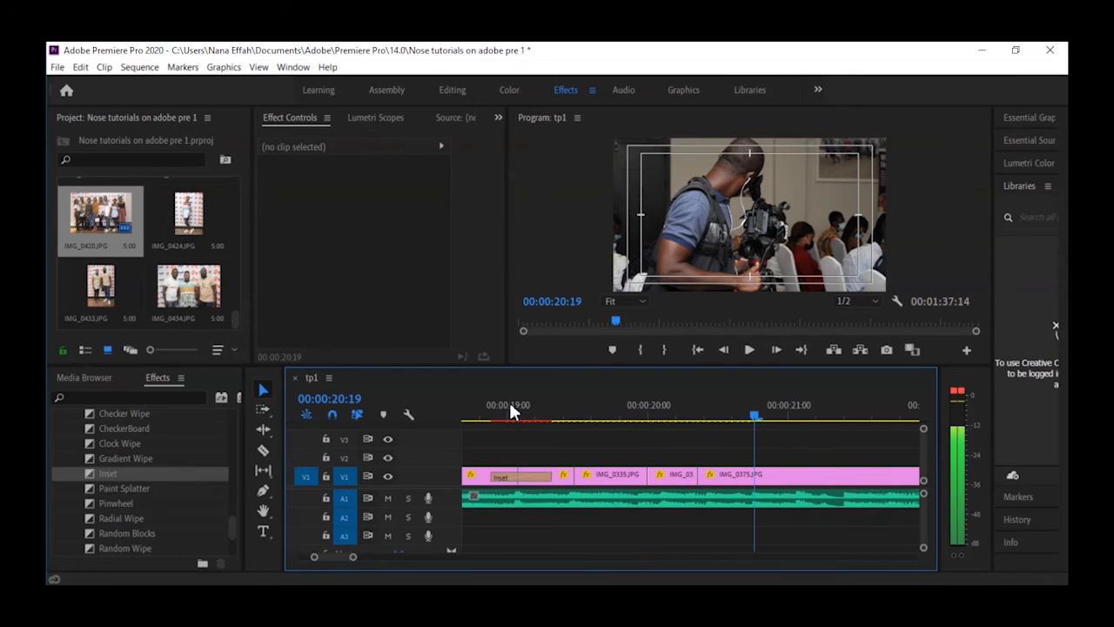
left_click(528, 417)
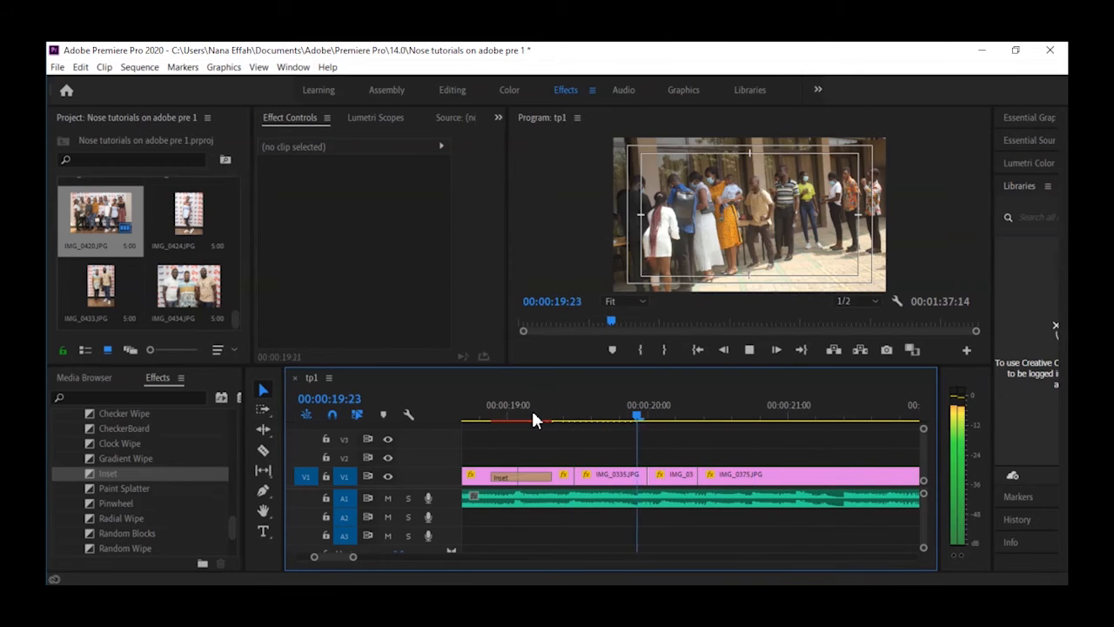
key("space")
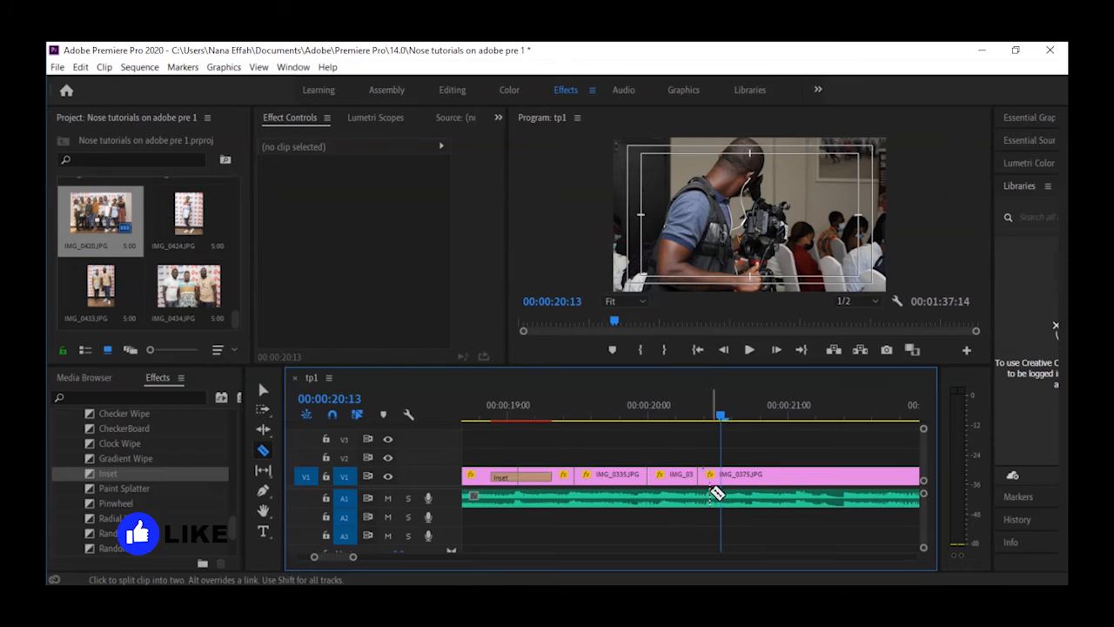
key("ctrl+k")
left_click(744, 484)
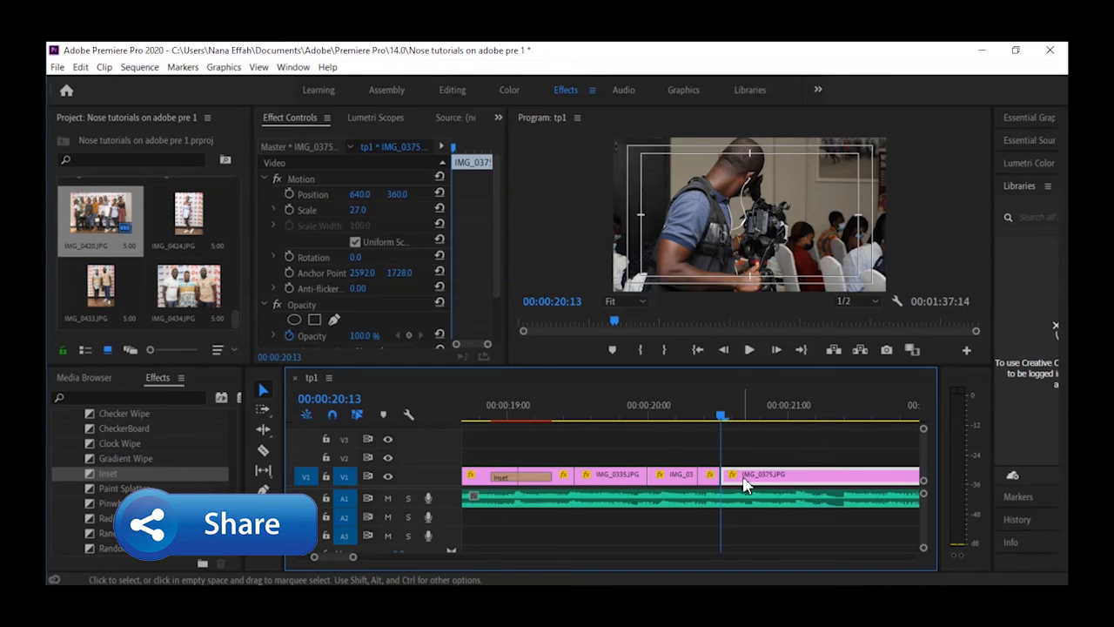
key("Delete")
right_click(742, 477)
left_click(790, 485)
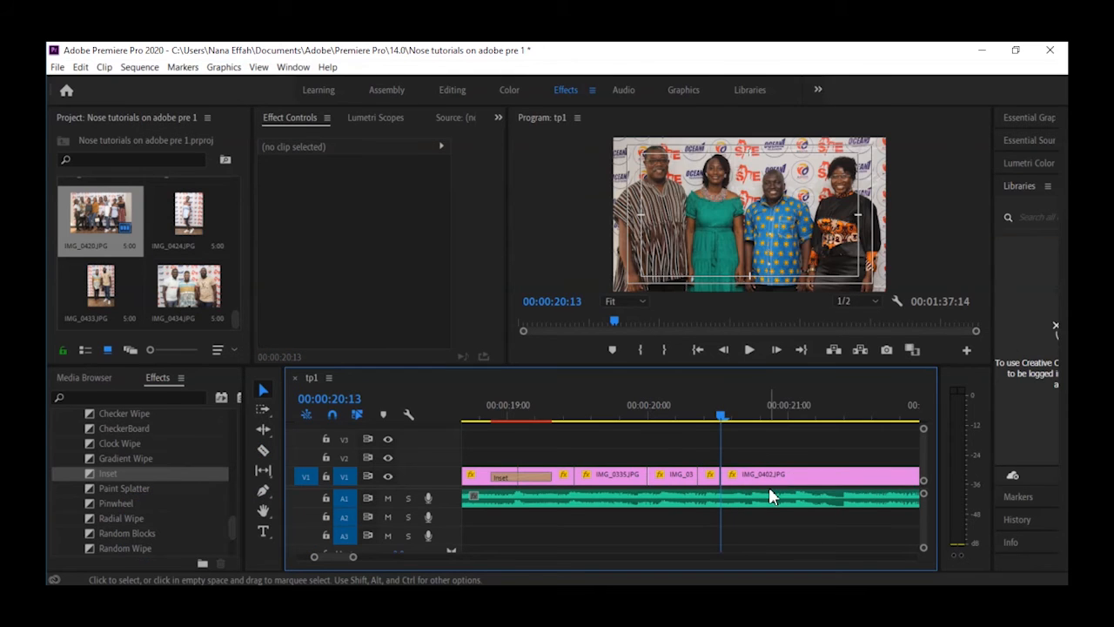
- Play on to 00:00:20:20, split IMG_0402.JPG there and delete the remainder of the clip
left_click_drag(679, 404, 544, 409)
left_click(529, 405)
key("space")
key("space")
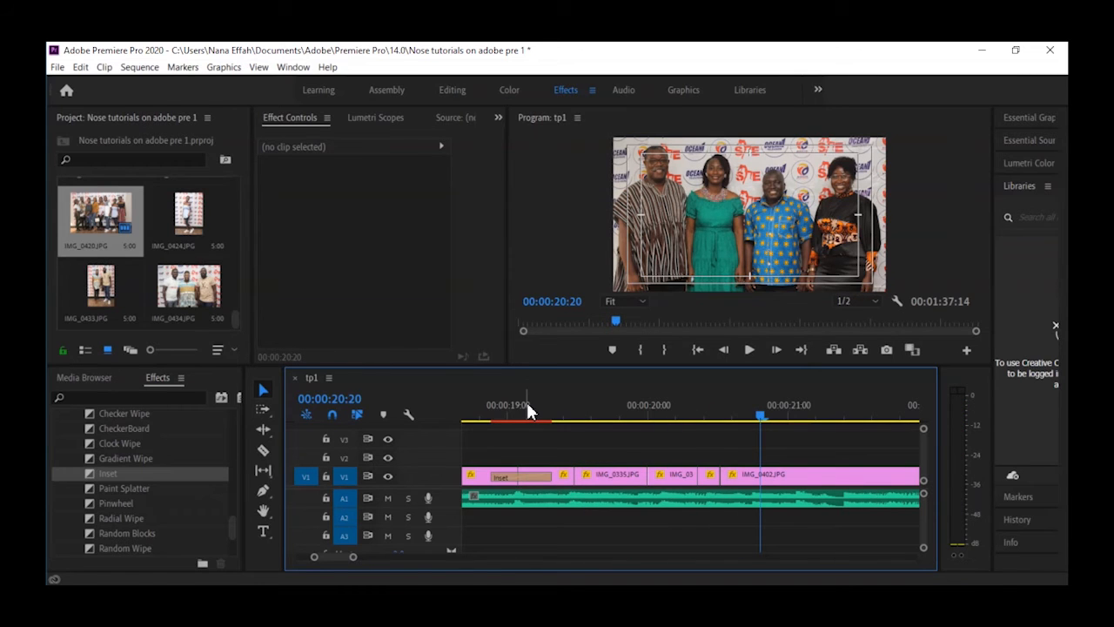
left_click(763, 475)
key("v")
left_click(796, 474)
key("Delete")
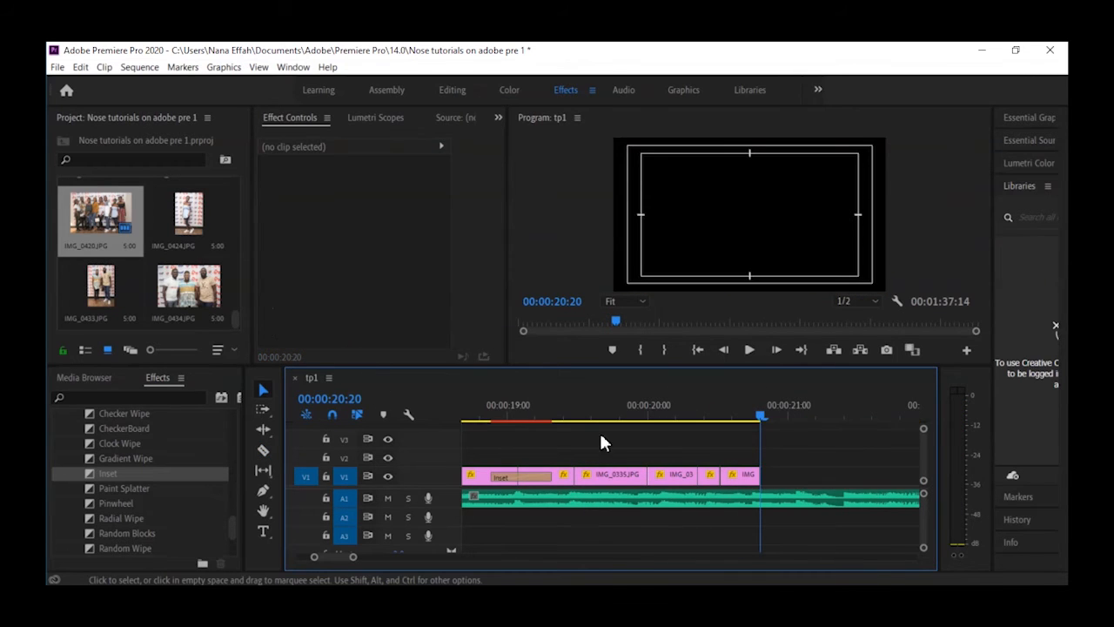
- Play the cuts from 00:00:18:23 against the music and extend the end of IMG_0402.JPG to 00:00:21:01
left_click(496, 405)
key("minus")
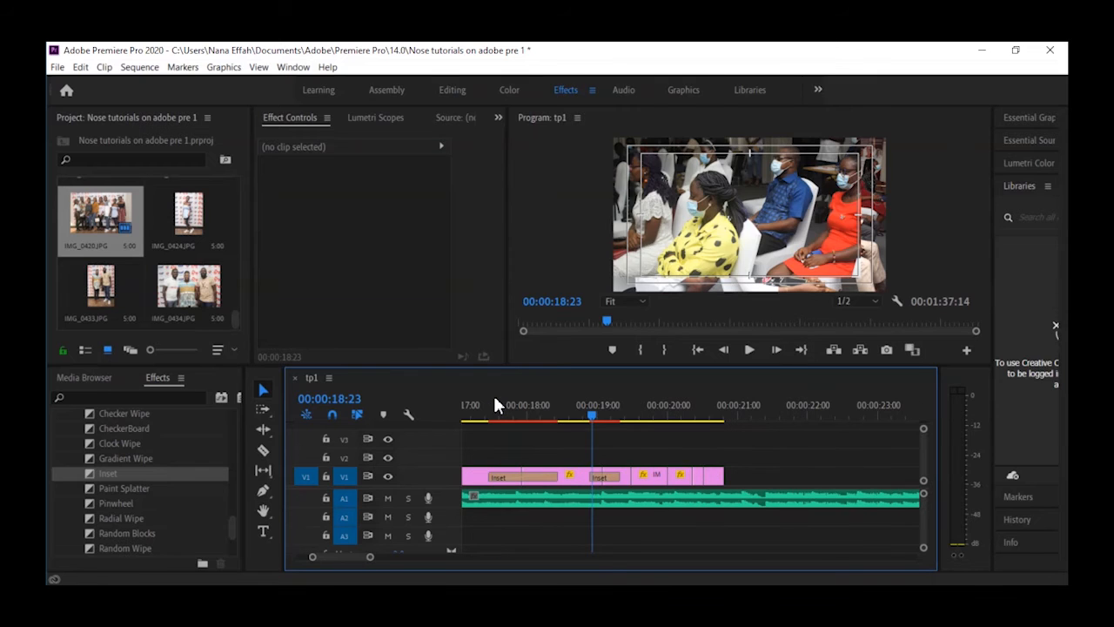
key("space")
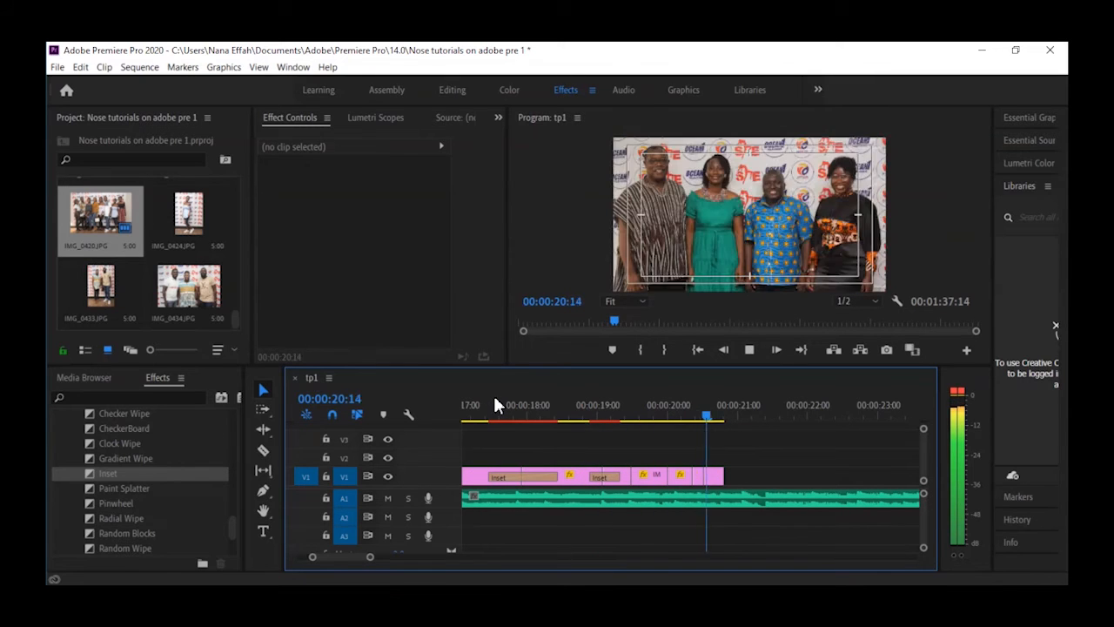
left_click(585, 411)
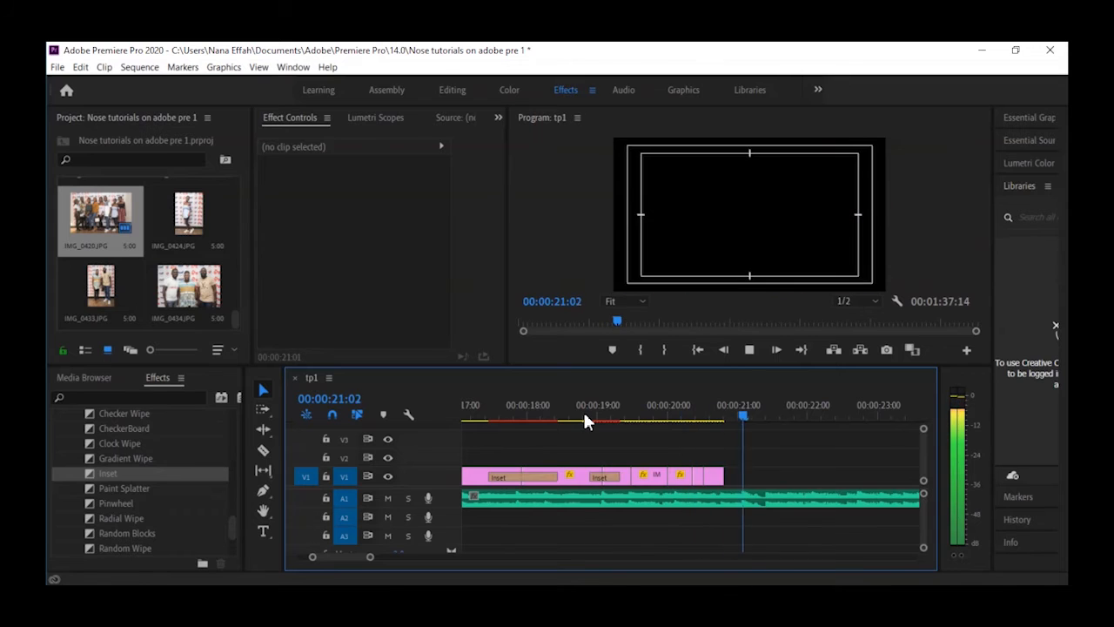
left_click(669, 409)
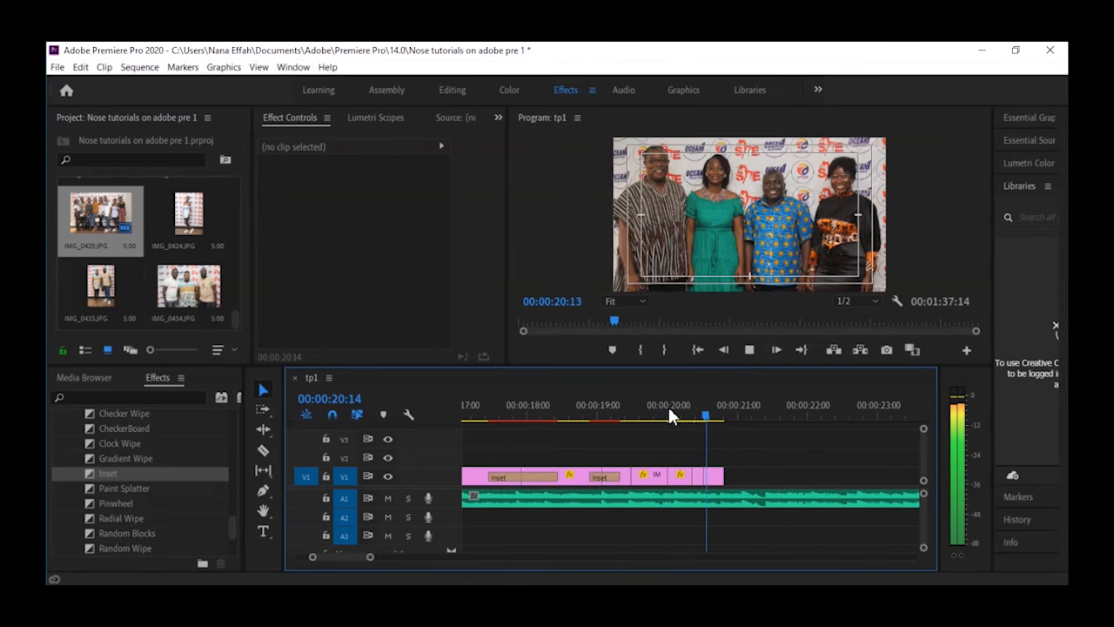
key("space")
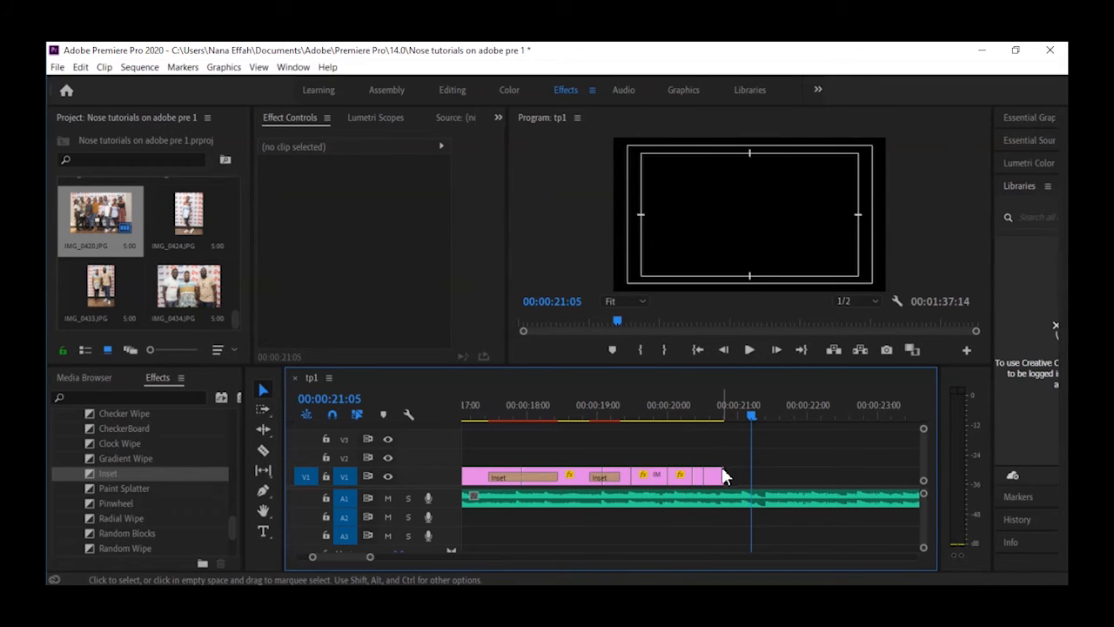
left_click(721, 474)
left_click_drag(725, 471, 739, 472)
- Replay the cuts leading into the lengthened IMG_0402.JPG to check their timing with the music
left_click(642, 411)
key("space")
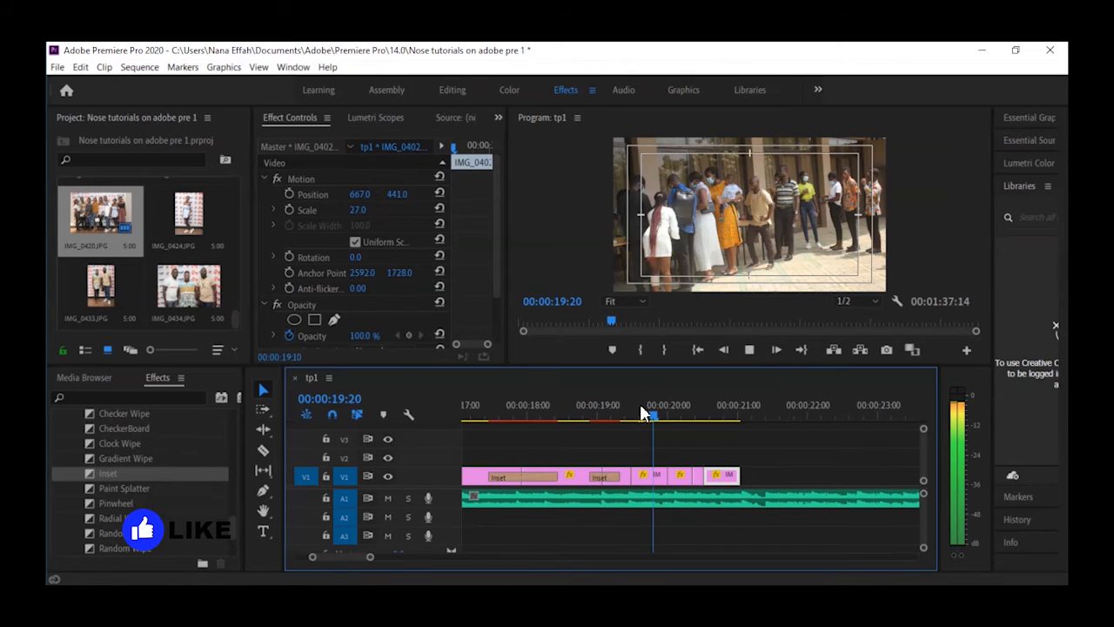
key("space")
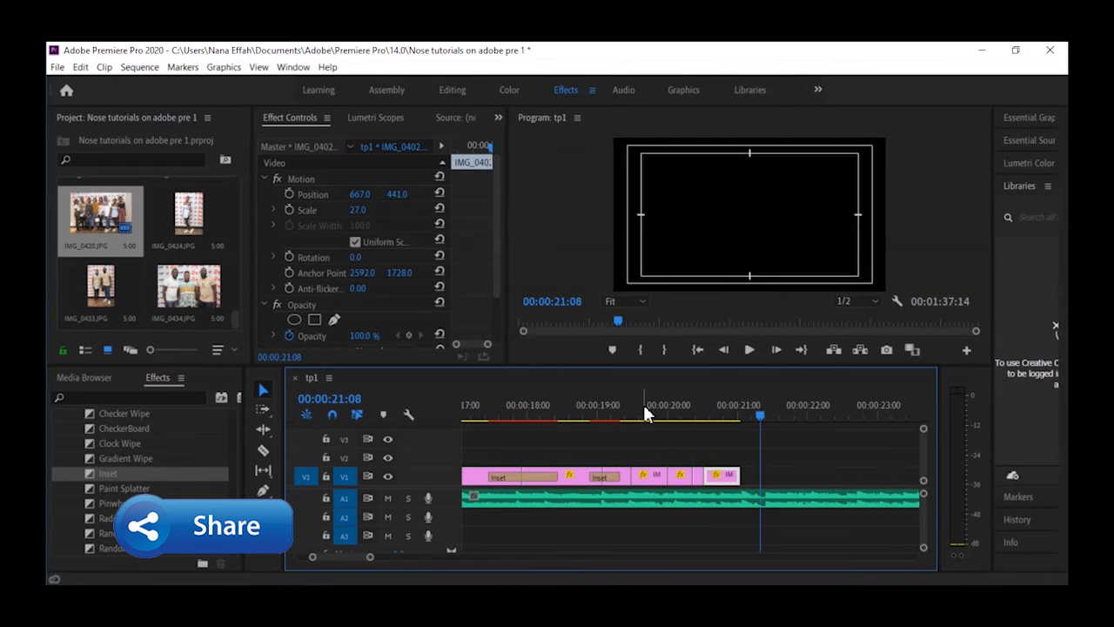
left_click(629, 406)
key("space")
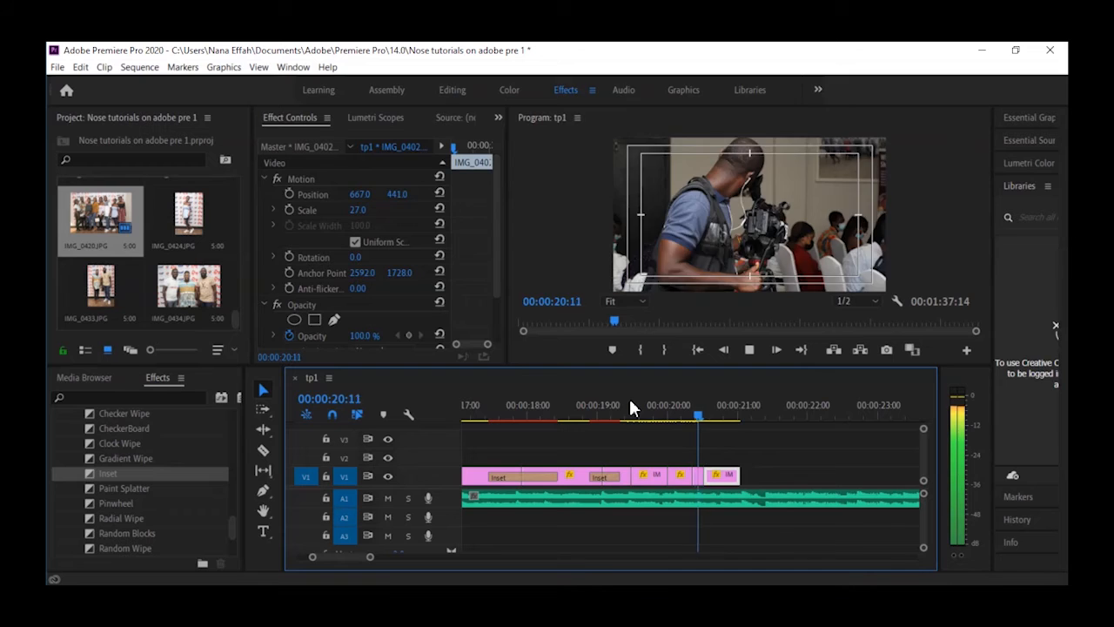
key("space")
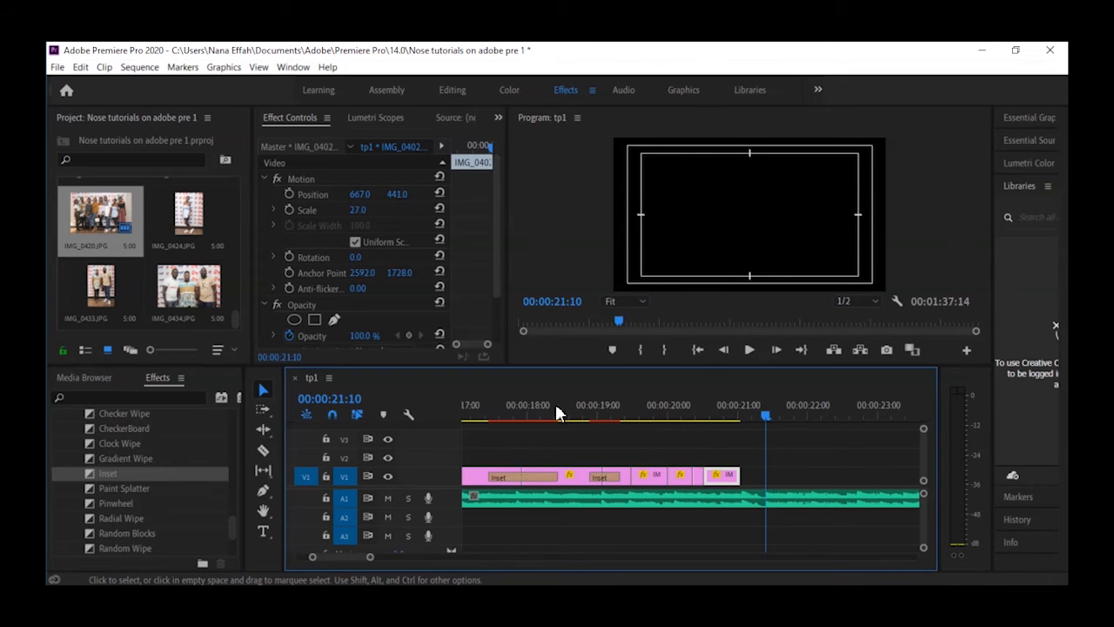
- Ripple delete the gap between IMG_0402.JPG and IMG_0420.JPG on track V1
key("minus")
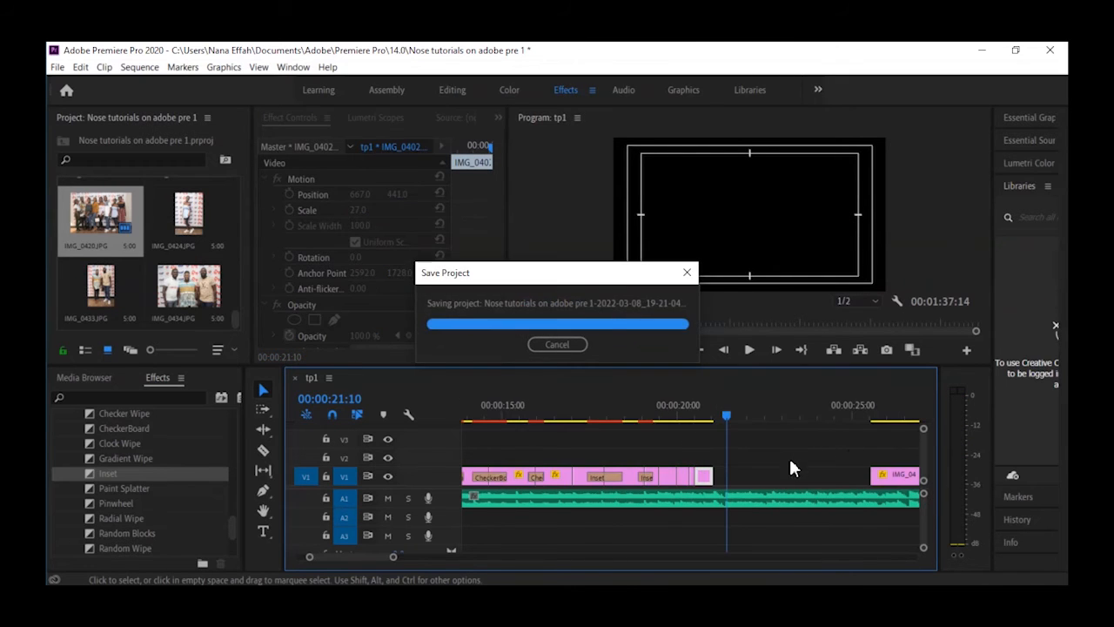
key("minus")
key("minus")
key("minus")
key("minus")
key("equal")
key("equal")
key("equal")
right_click(727, 476)
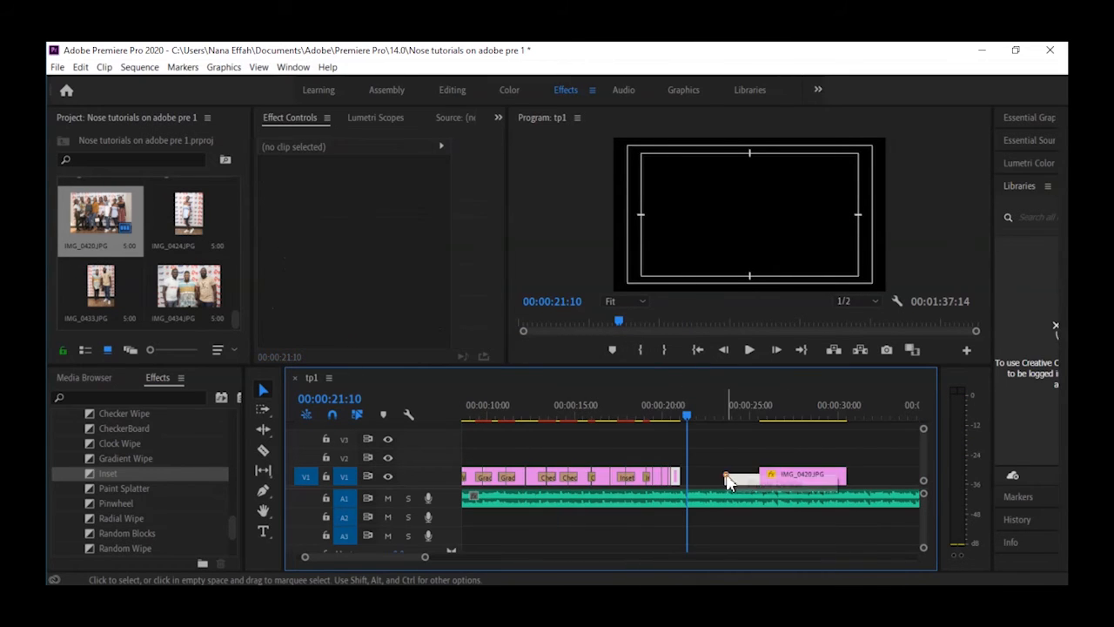
left_click(744, 484)
key("equal")
key("equal")
key("equal")
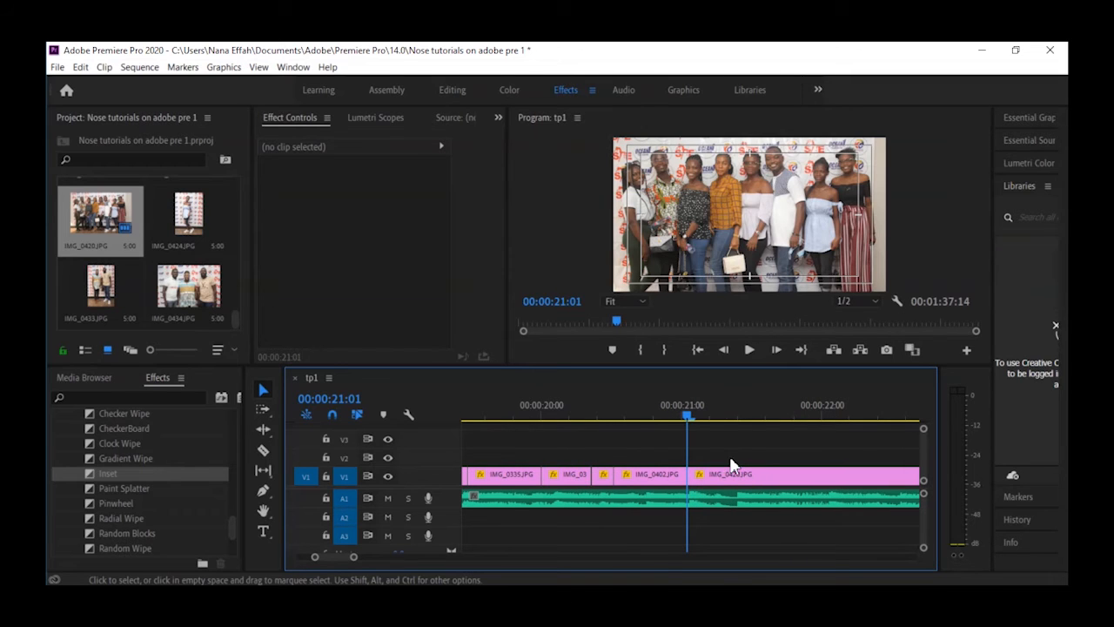
- Play back the cut from IMG_0402.JPG to IMG_0420.JPG several times to check it against the beat
left_click_drag(677, 414, 631, 415)
key("minus")
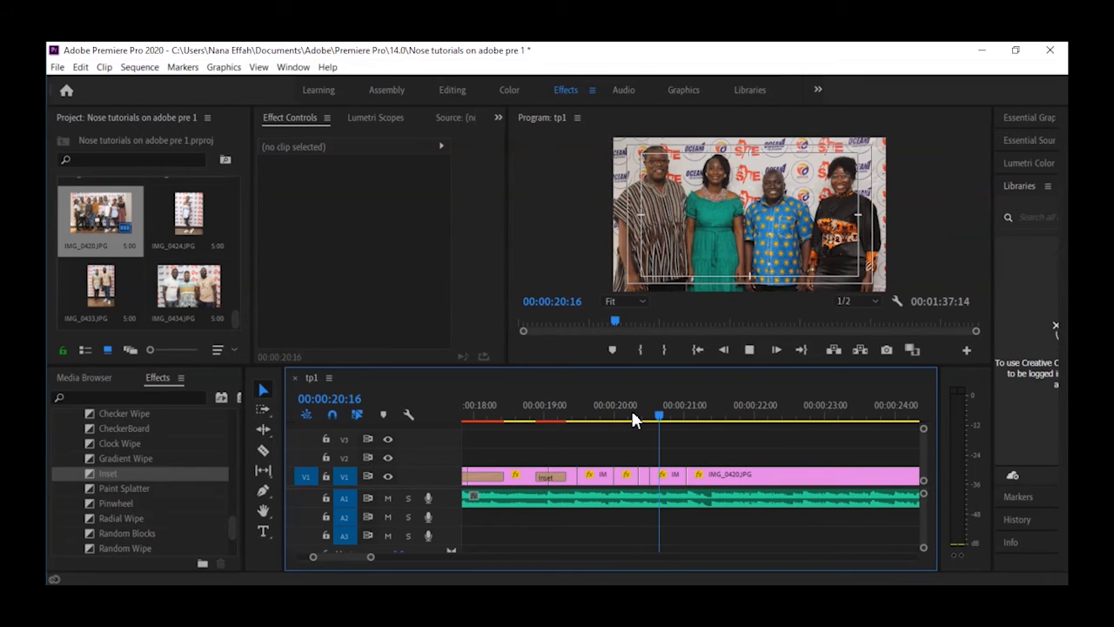
key("space")
left_click(633, 415)
left_click(593, 408)
key("space")
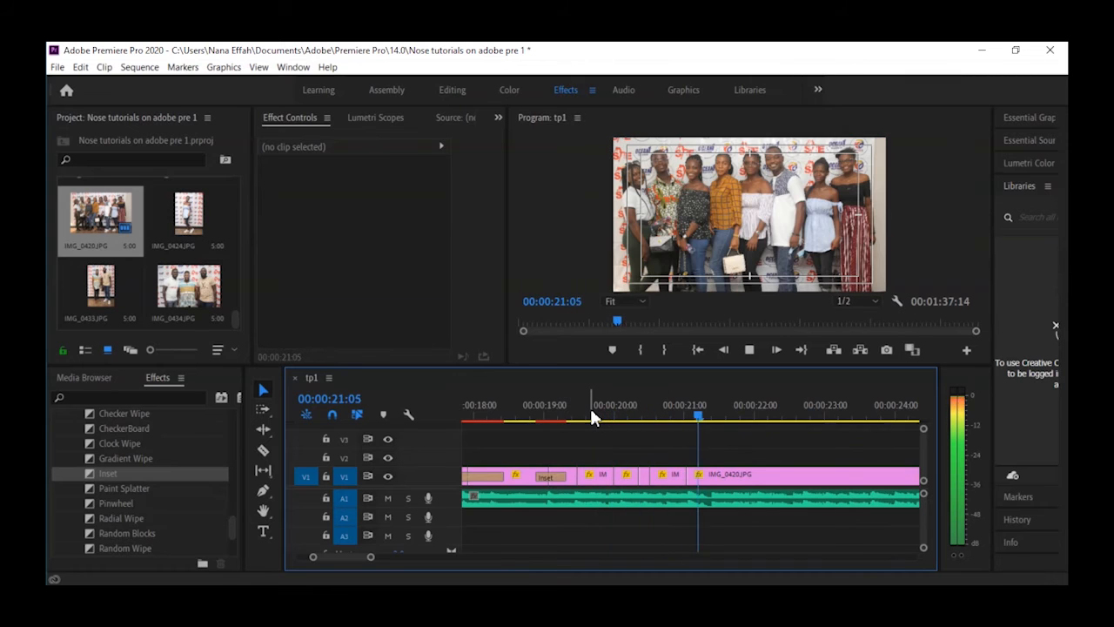
key("space")
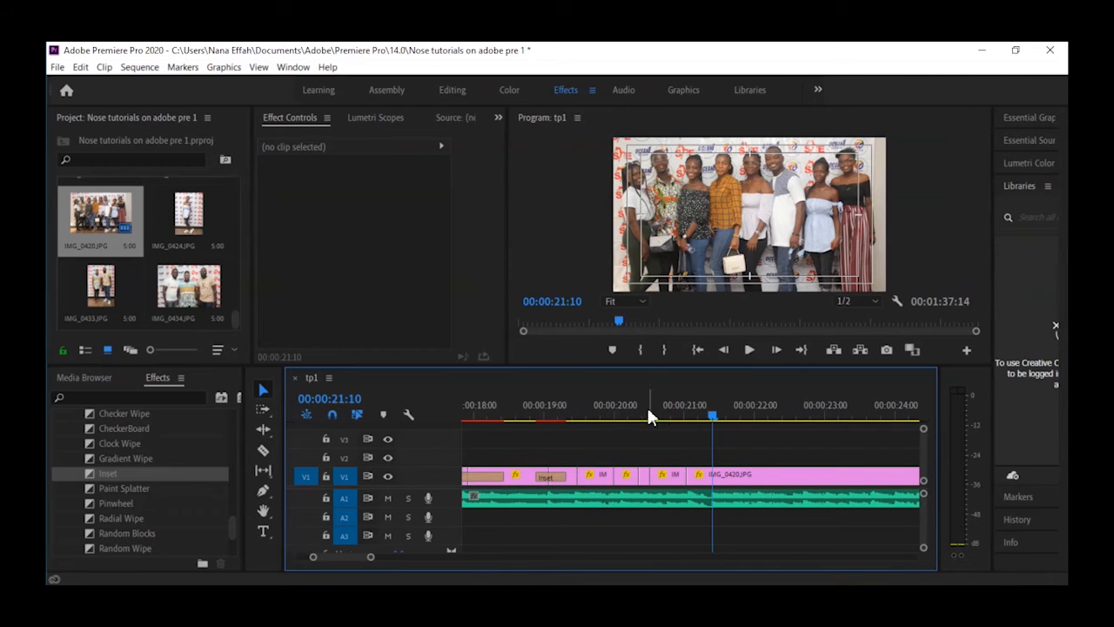
left_click(600, 405)
key("space")
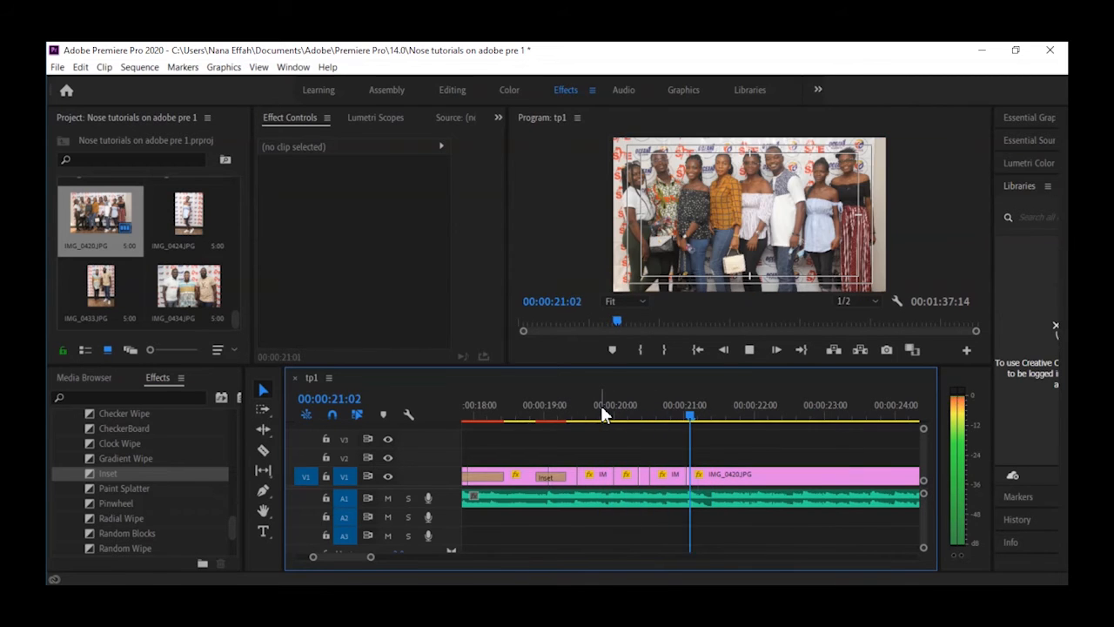
key("space")
- Apply the Cross Zoom transition between IMG_0402.JPG and IMG_0420.JPG and preview it
scroll(190, 496, "up", 1)
scroll(190, 496, "down", 4)
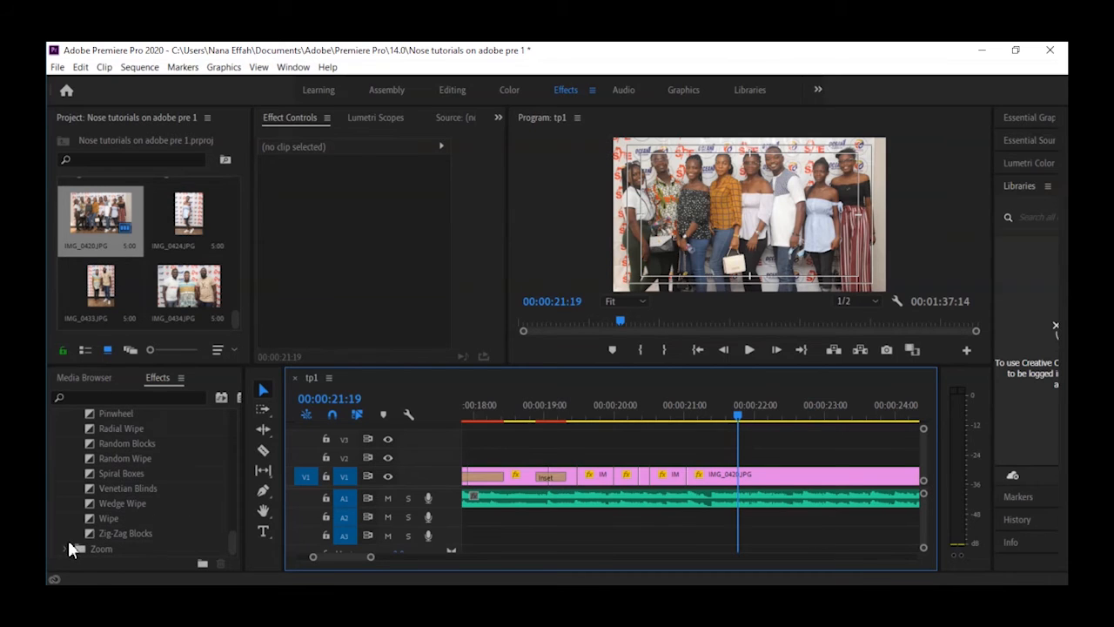
left_click(68, 548)
scroll(130, 530, "down", 1)
left_click_drag(94, 548, 699, 494)
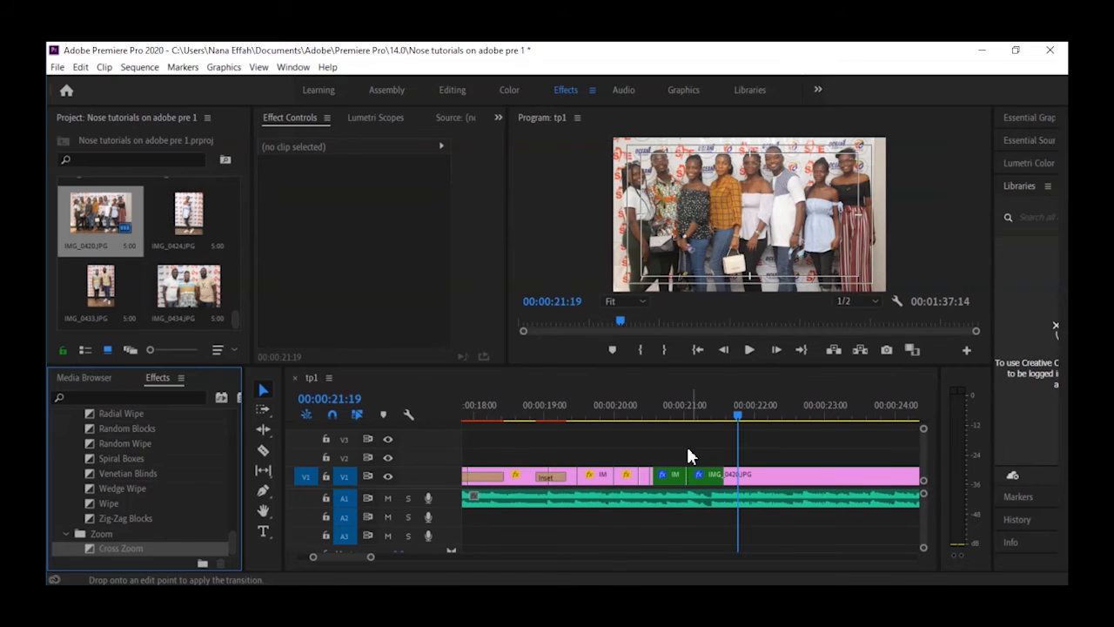
left_click_drag(688, 454, 686, 456)
left_click(640, 413)
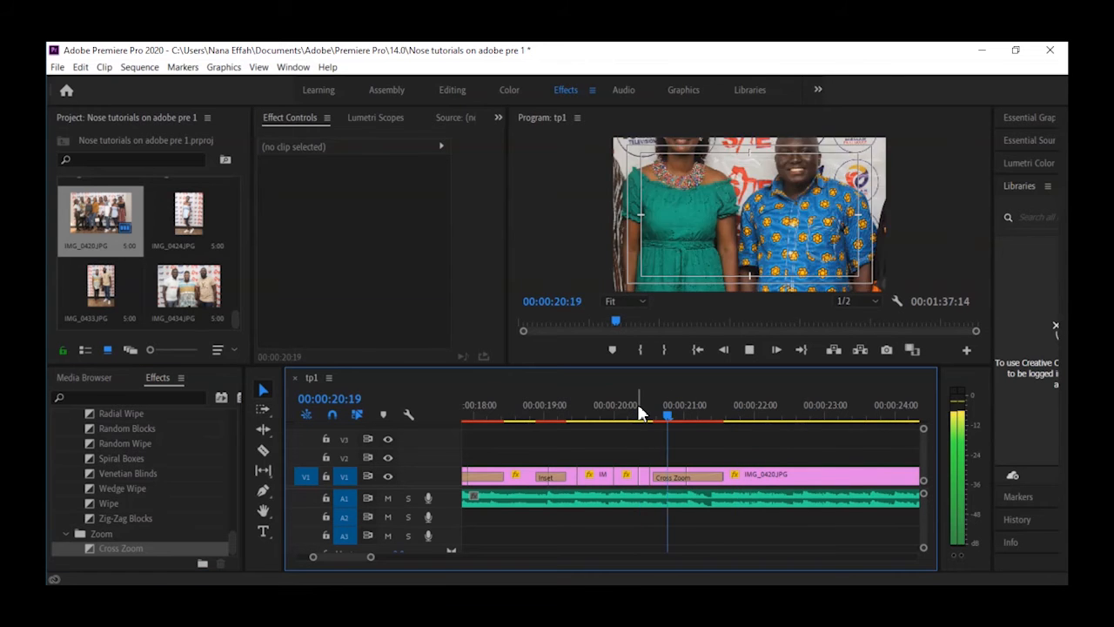
left_click(640, 413)
key("space")
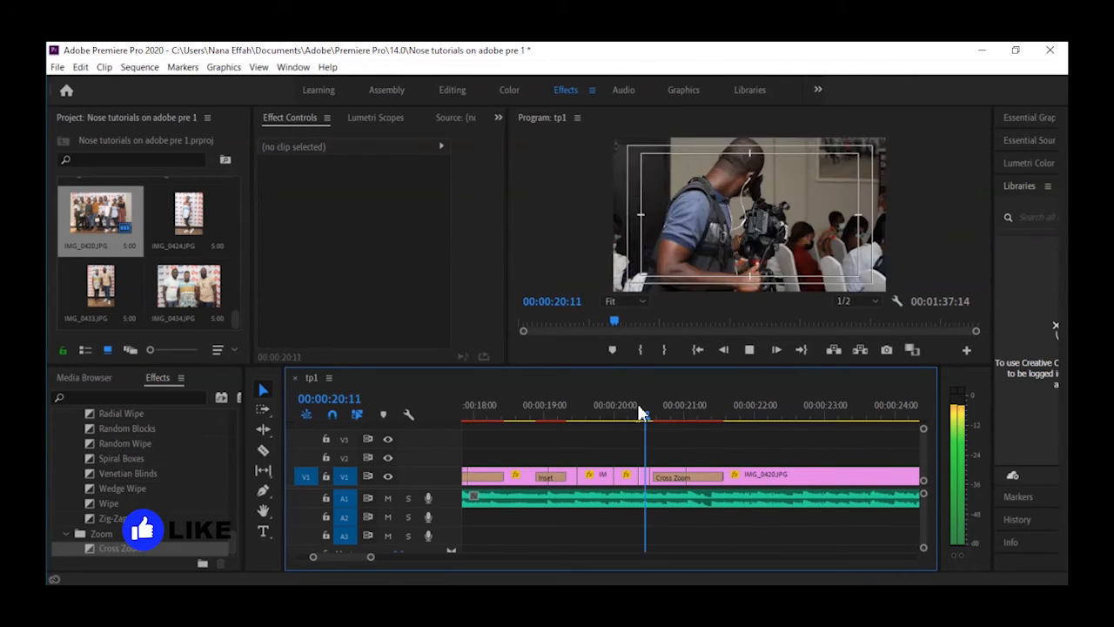
left_click(641, 413)
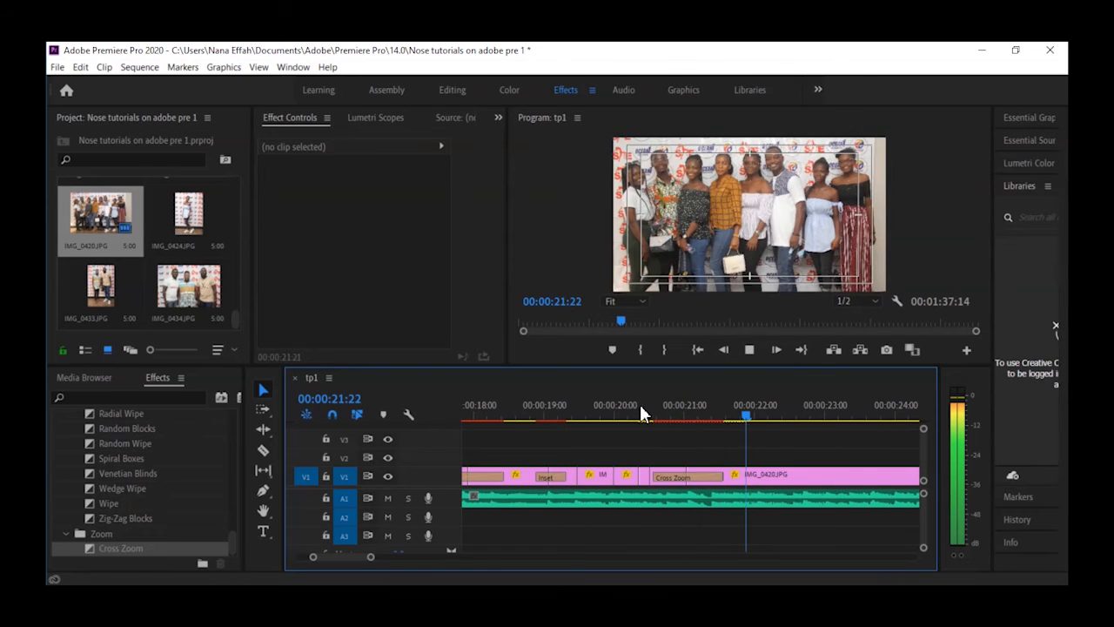
key("space")
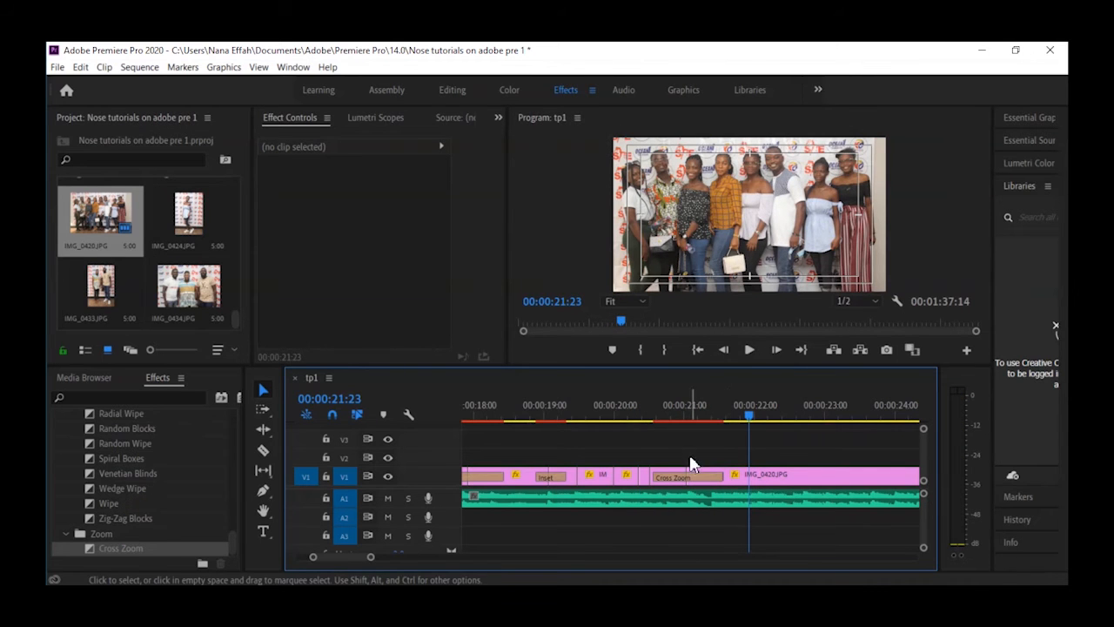
- Play through the Cross Zoom to 00:00:21:23, split IMG_0420.JPG there and delete the rest of it
left_click(648, 411)
key("space")
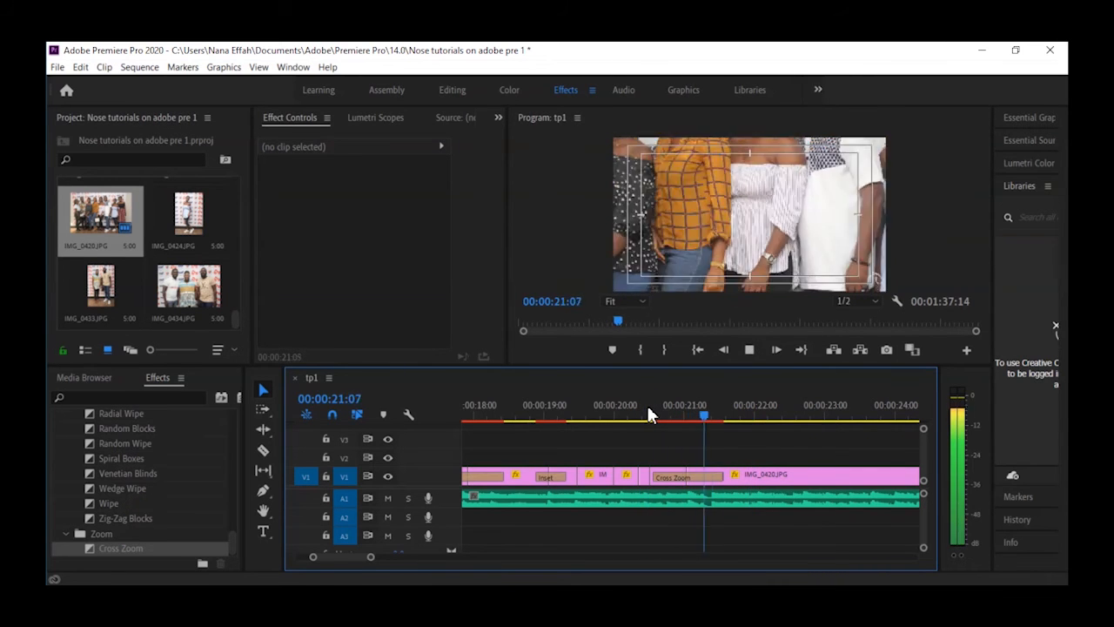
key("space")
key("c")
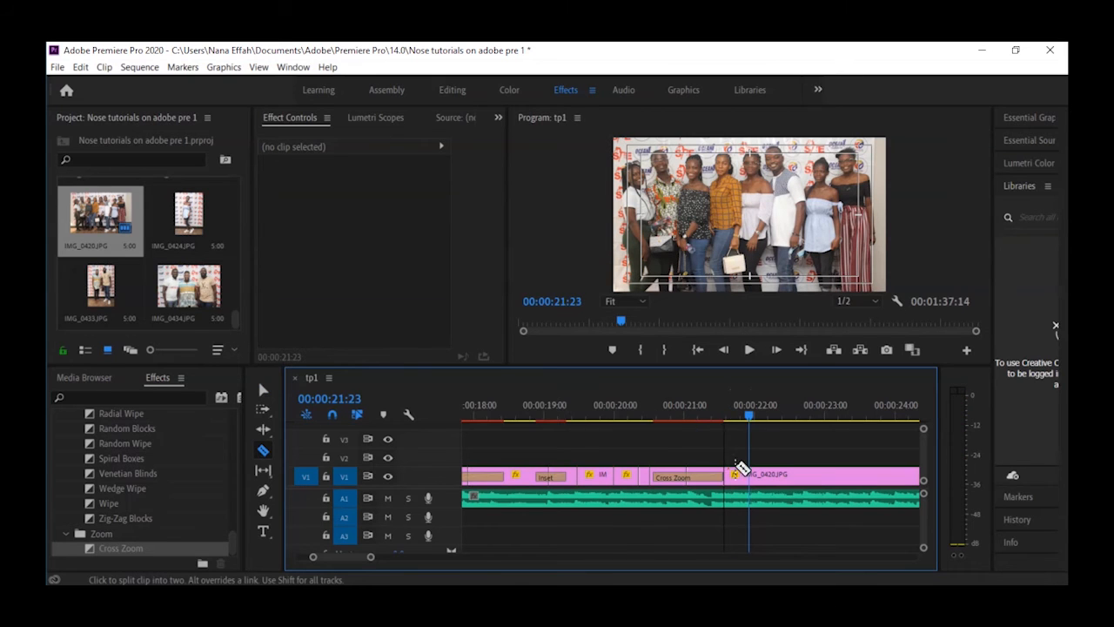
left_click(748, 474)
key("v")
left_click(781, 487)
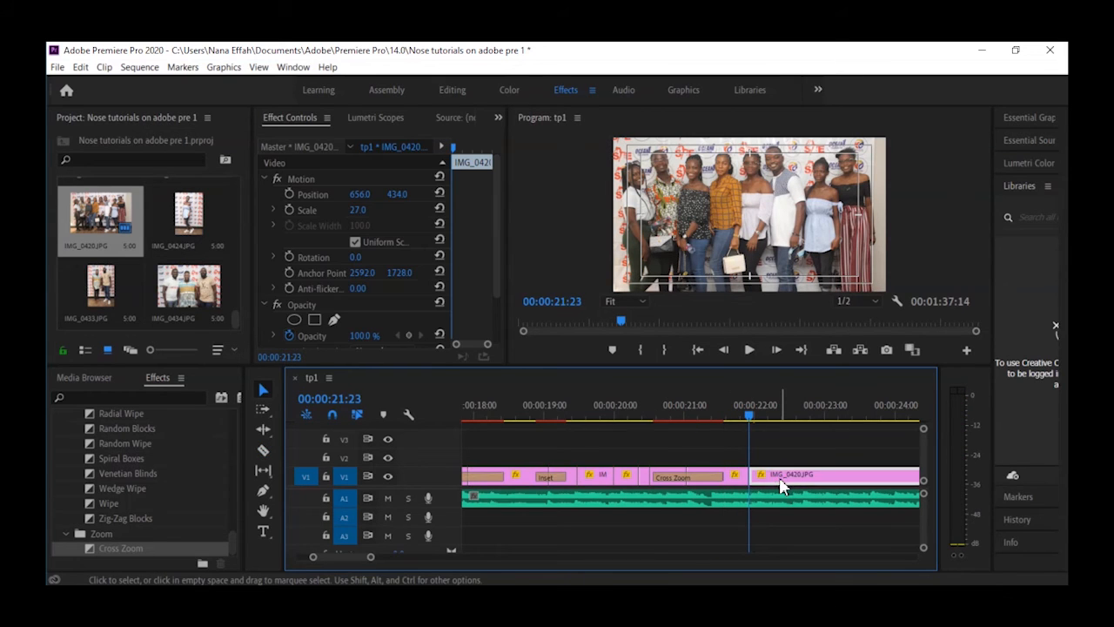
key("Delete")
- Check how much of the music is still without images and look through the project's stills for more clips
key("minus")
key("minus")
key("minus")
key("minus")
key("minus")
key("minus")
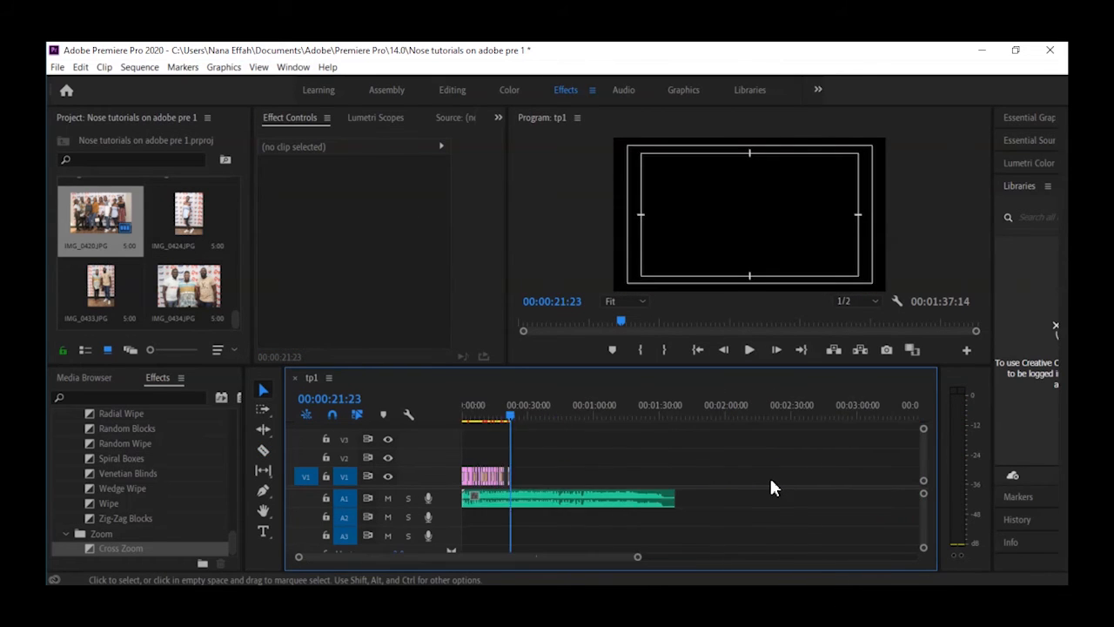
key("equal")
key("equal")
key("equal")
key("minus")
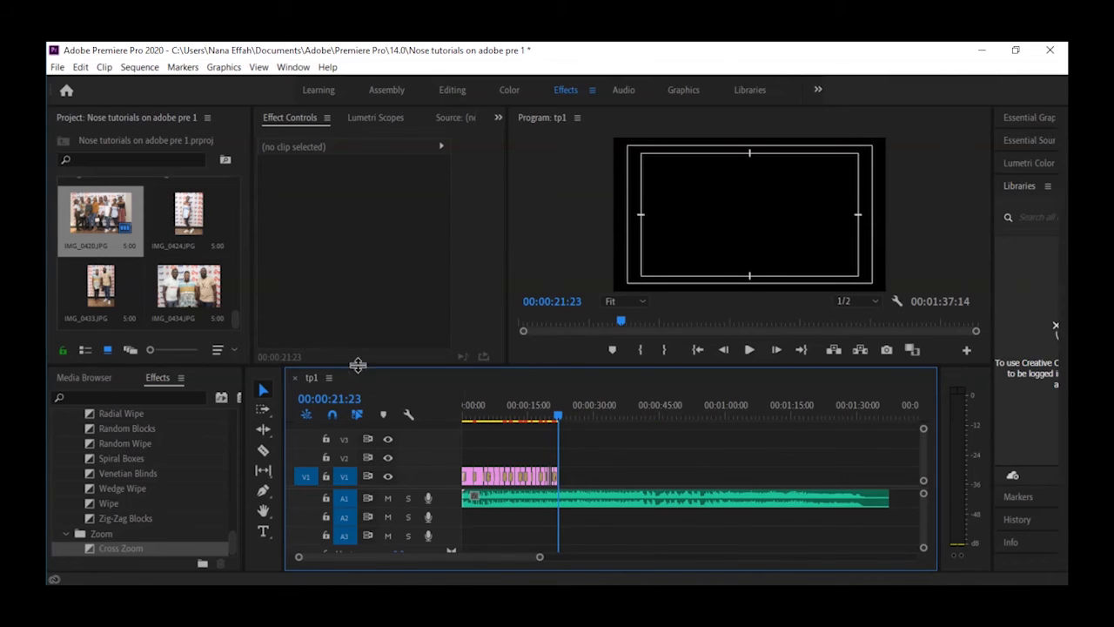
scroll(178, 274, "up", 1)
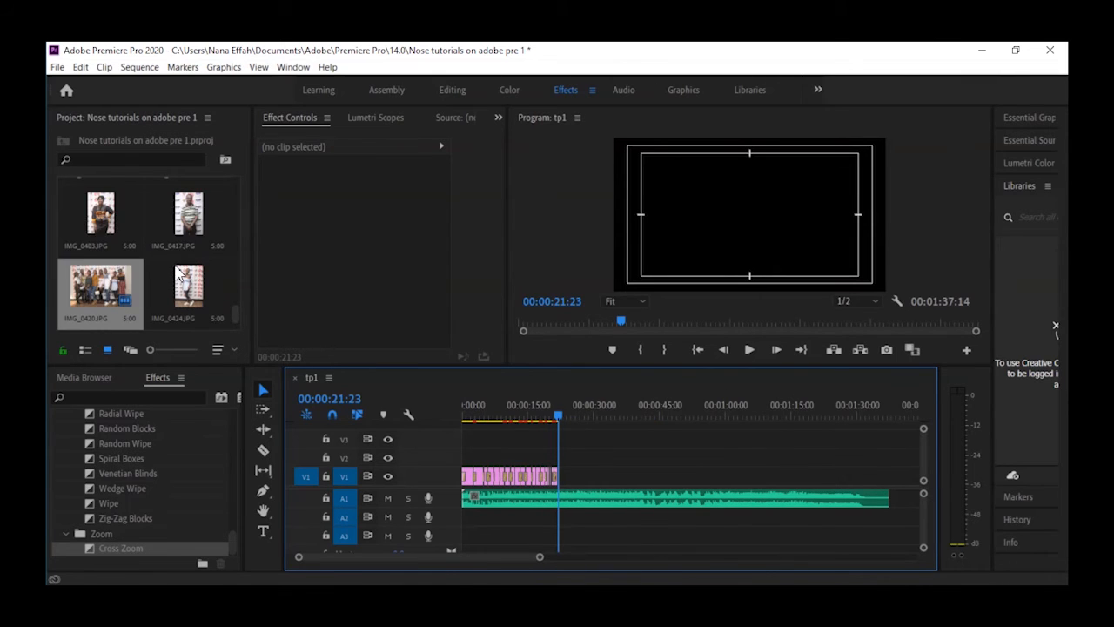
scroll(179, 274, "down", 1)
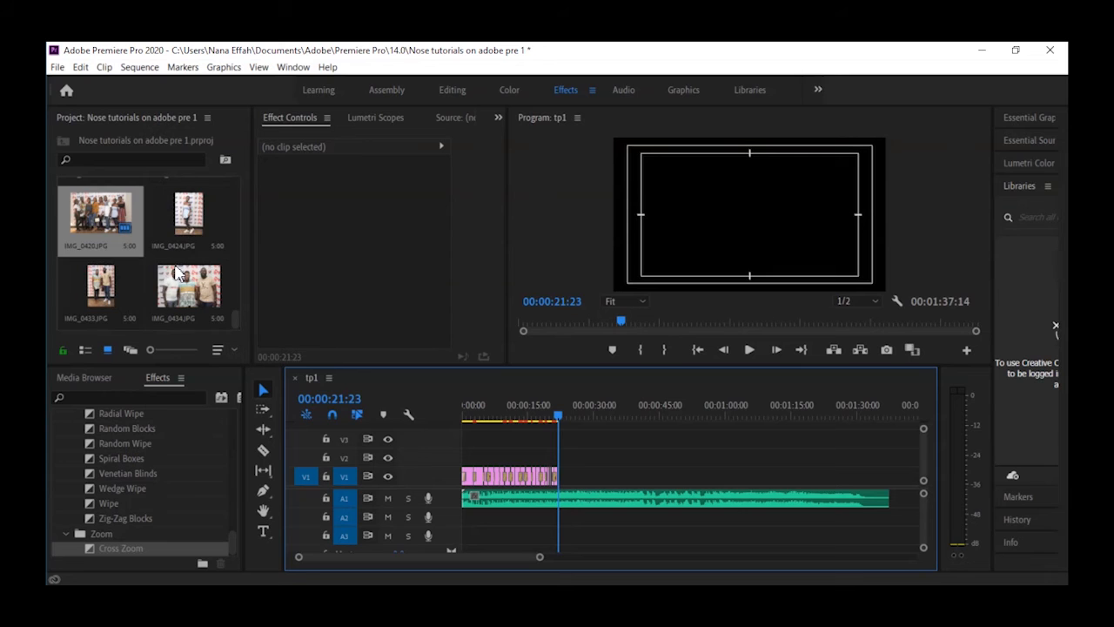
scroll(179, 296, "up", 2)
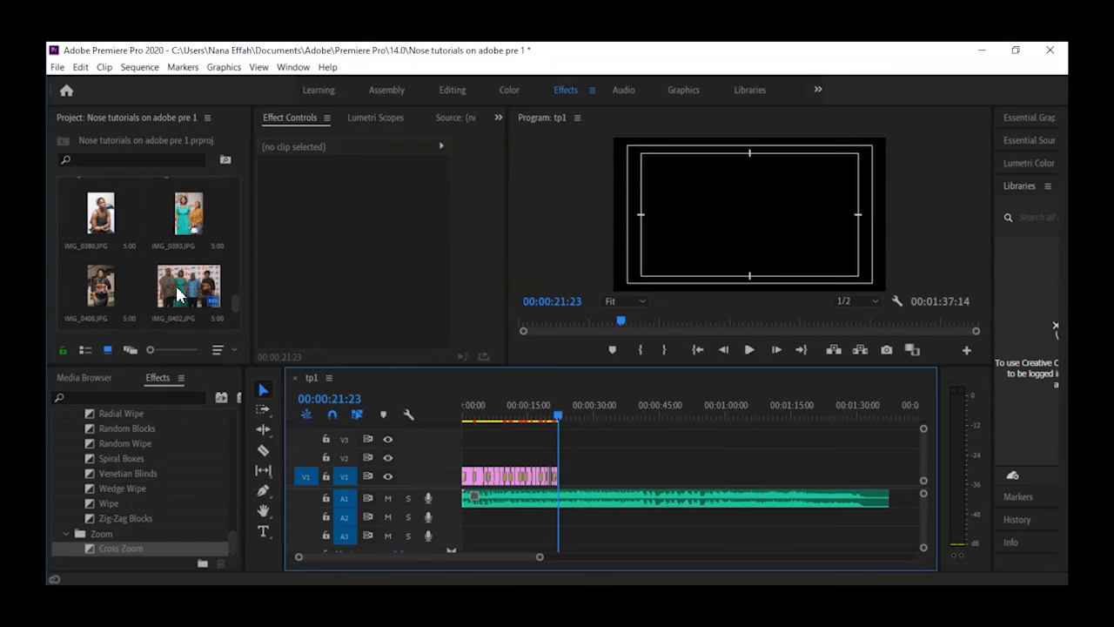
scroll(178, 296, "down", 1)
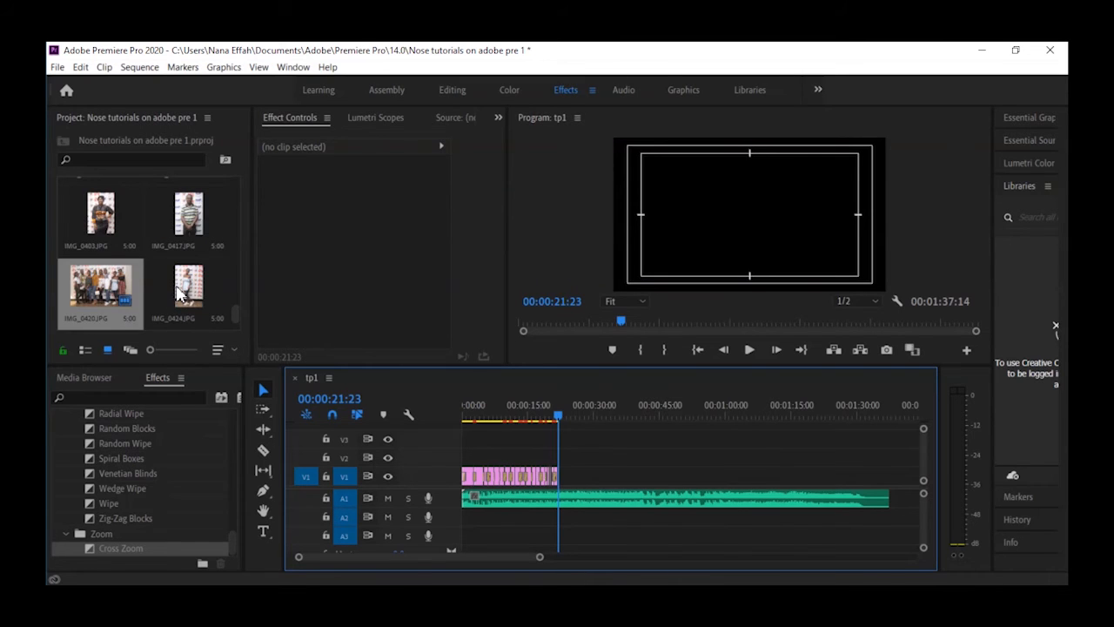
scroll(177, 293, "up", 3)
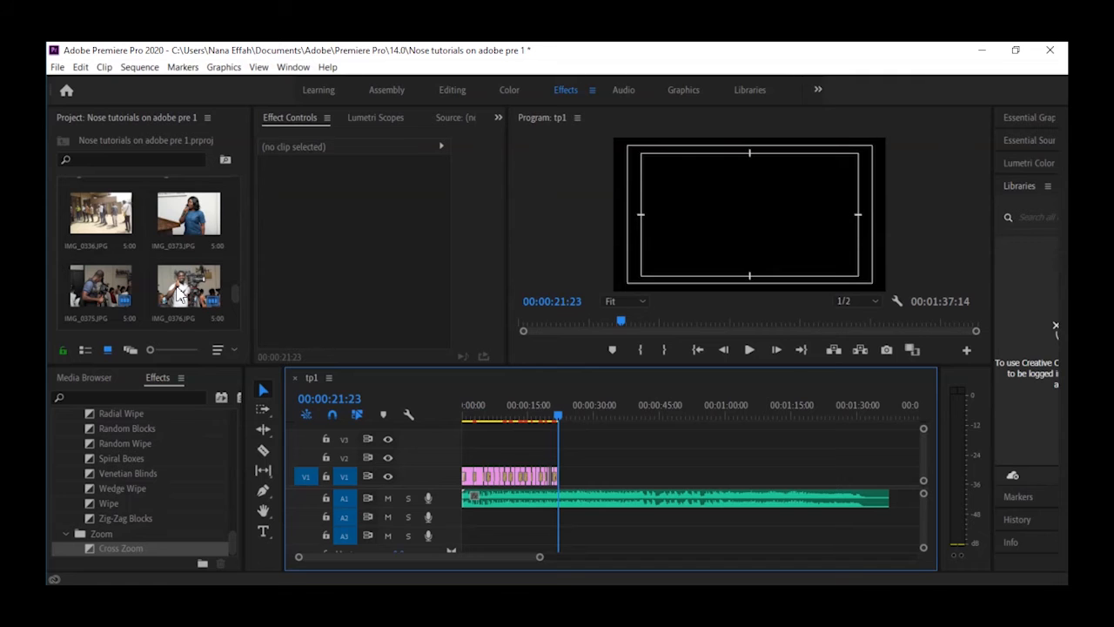
scroll(150, 309, "down", 3)
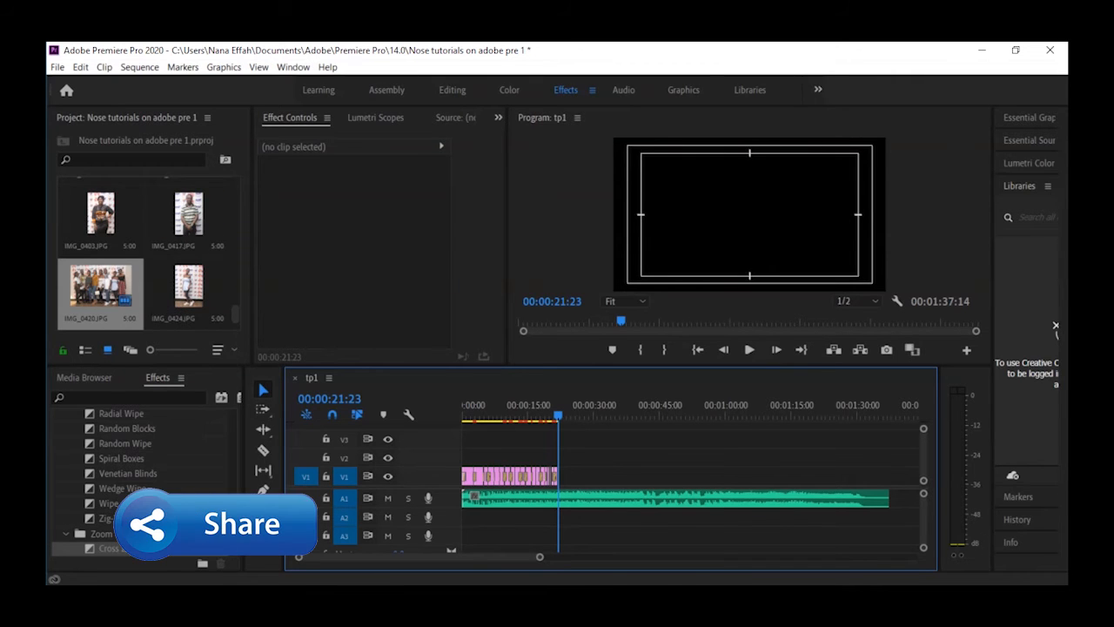
- Switch to File Explorer, bring up the SHE CONFERENCE photo folder and place its window beside the project's image thumbnails
key("alt+Tab")
left_click_drag(391, 54, 415, 97)
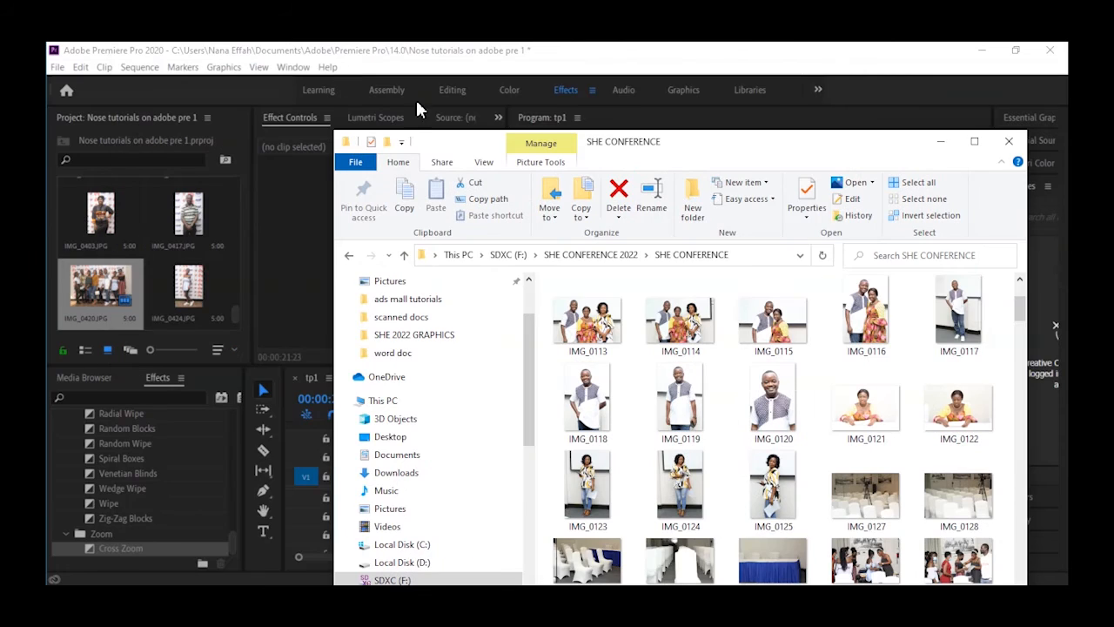
left_click(335, 131)
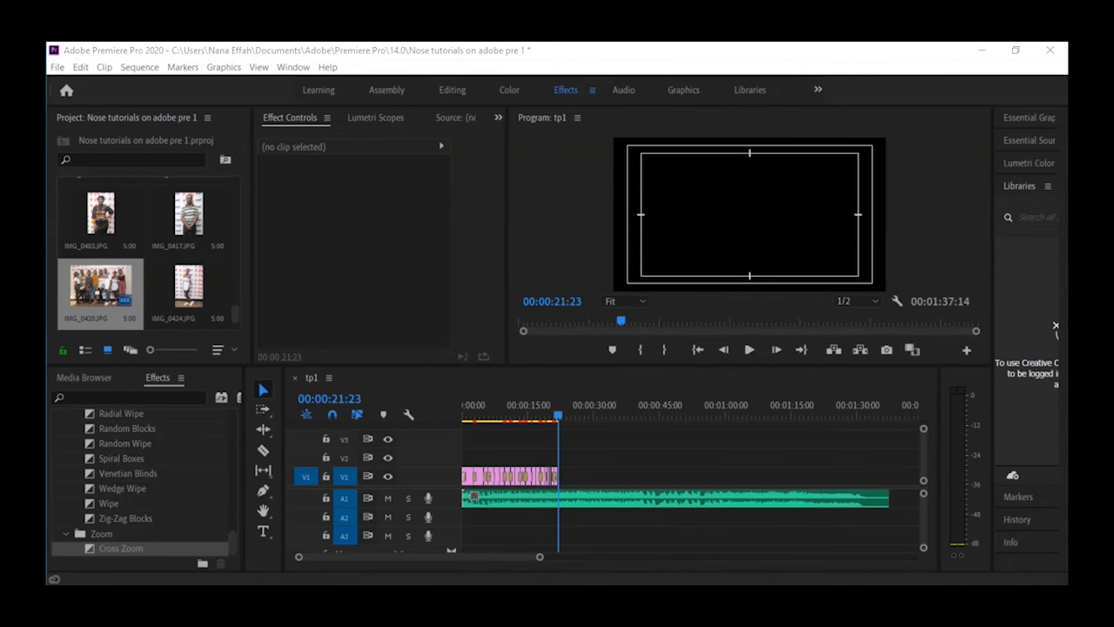
mouse_move(278, 600)
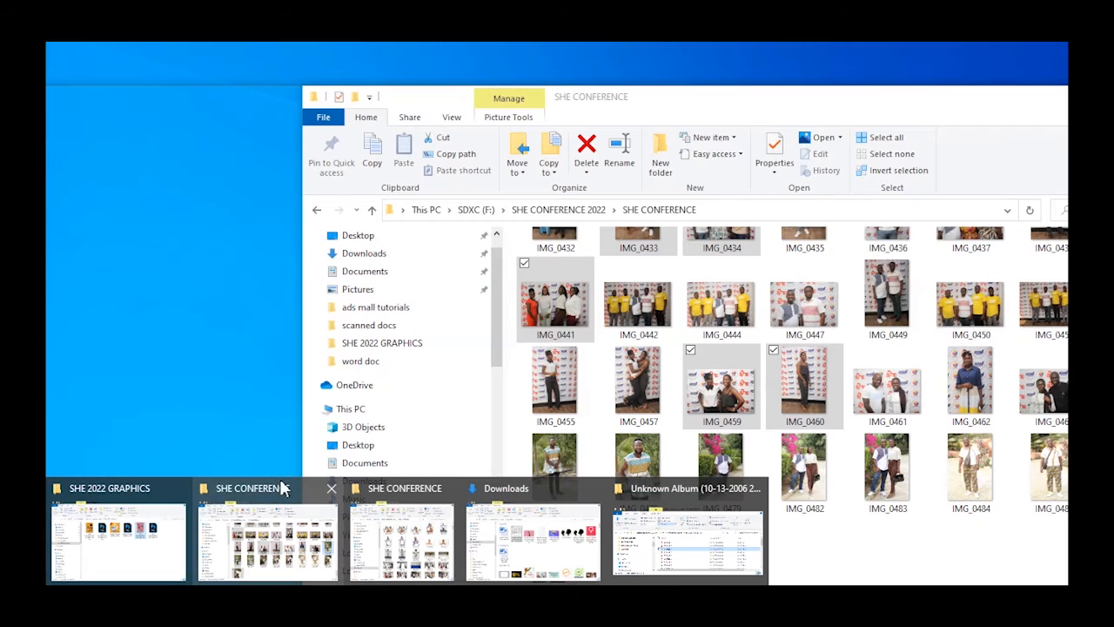
left_click(282, 484)
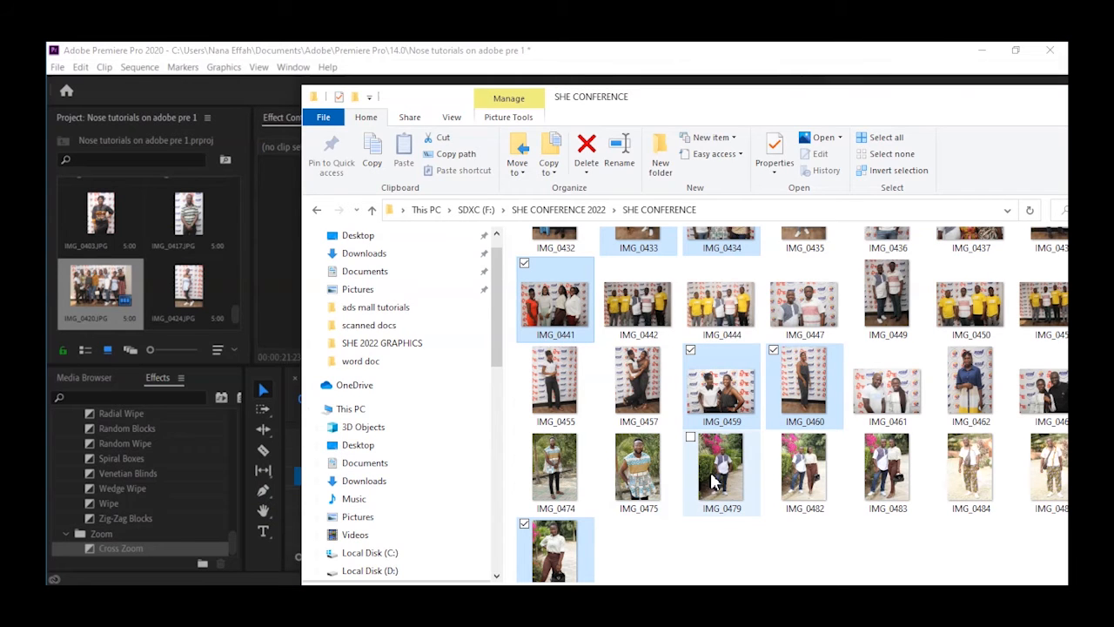
left_click(769, 563)
left_click(736, 91)
left_click_drag(306, 85, 471, 164)
left_click_drag(545, 182, 411, 92)
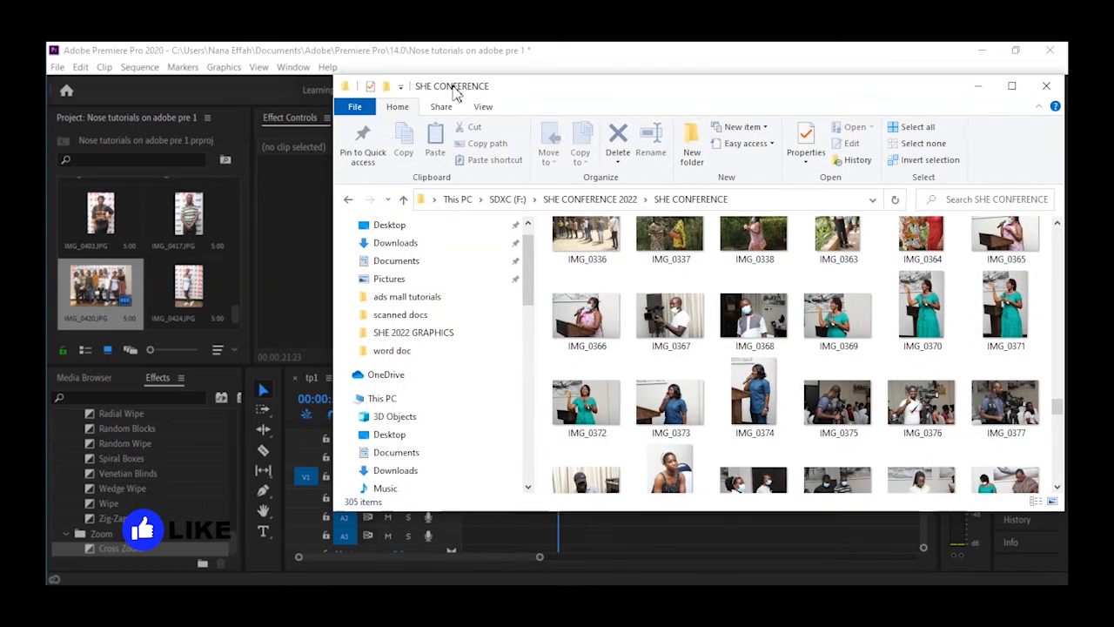
- Find IMG_0442 in the SHE CONFERENCE folder and import it into the Premiere Pro project
scroll(740, 339, "down", 5)
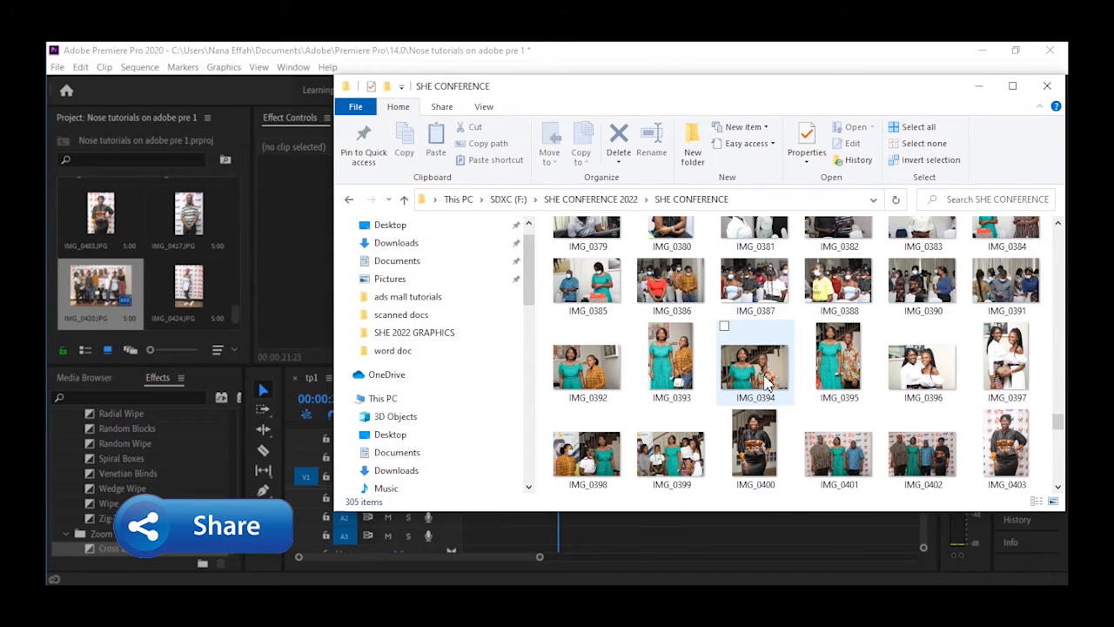
scroll(775, 393, "down", 2)
scroll(775, 393, "up", 2)
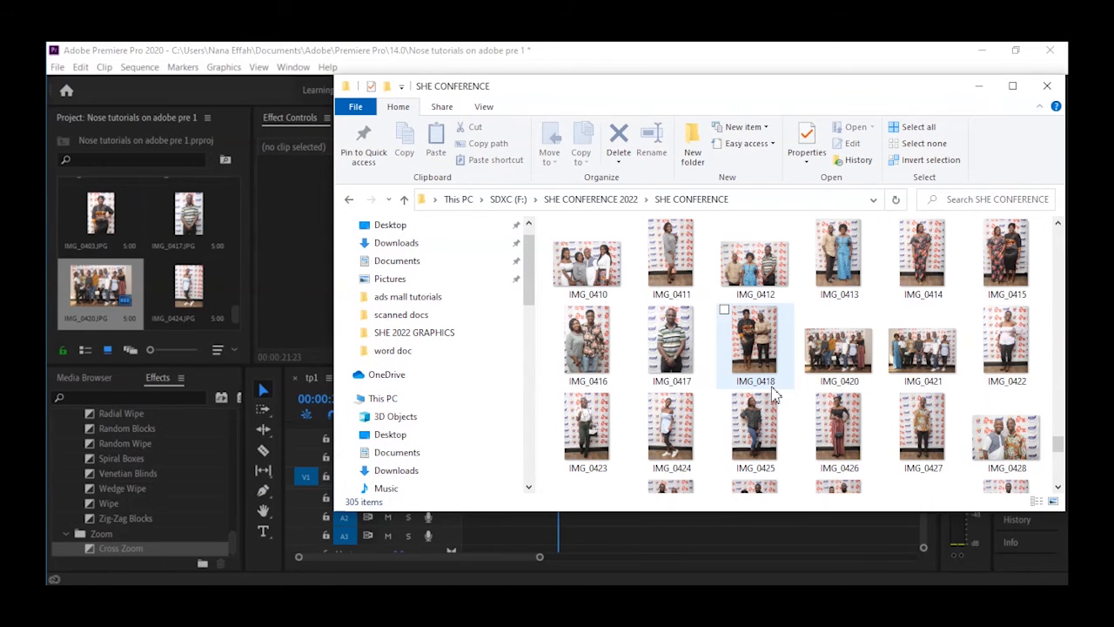
scroll(847, 351, "down", 2)
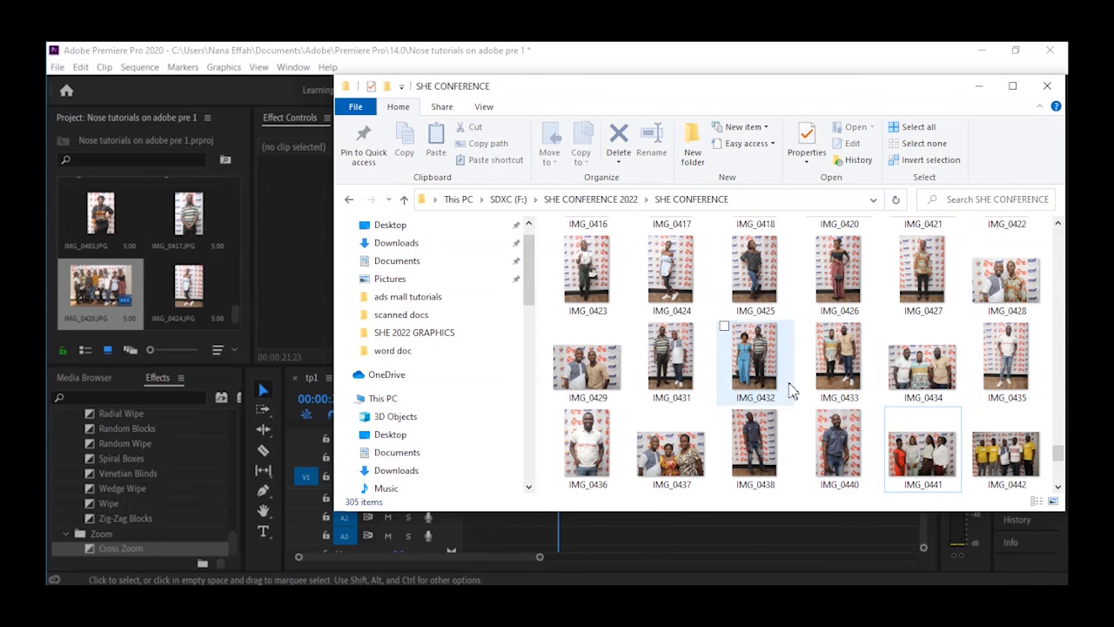
left_click_drag(1001, 456, 89, 238)
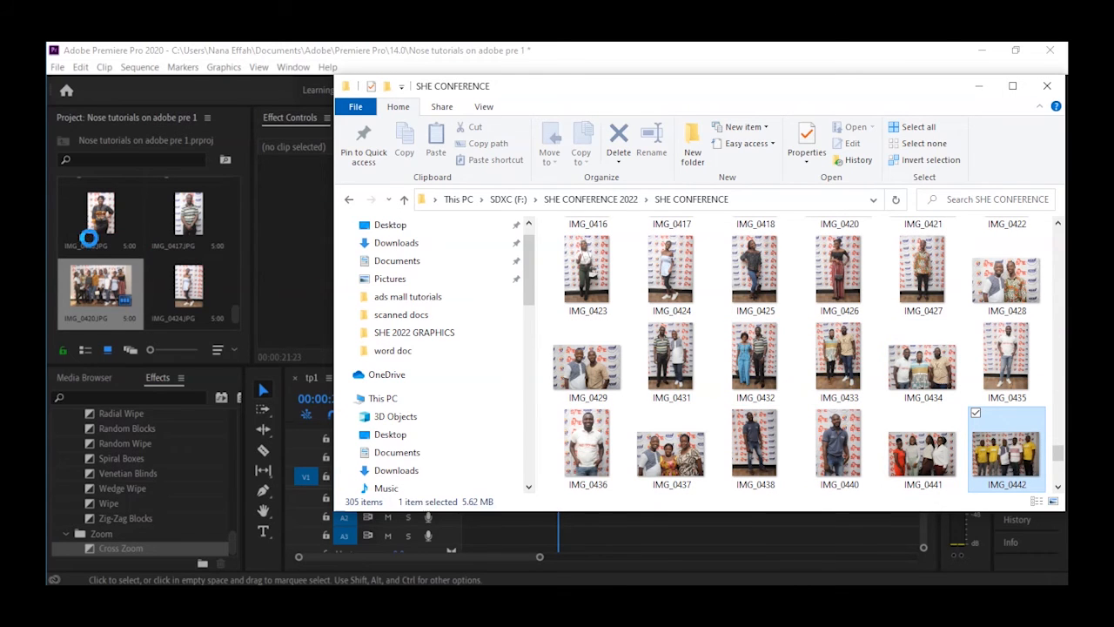
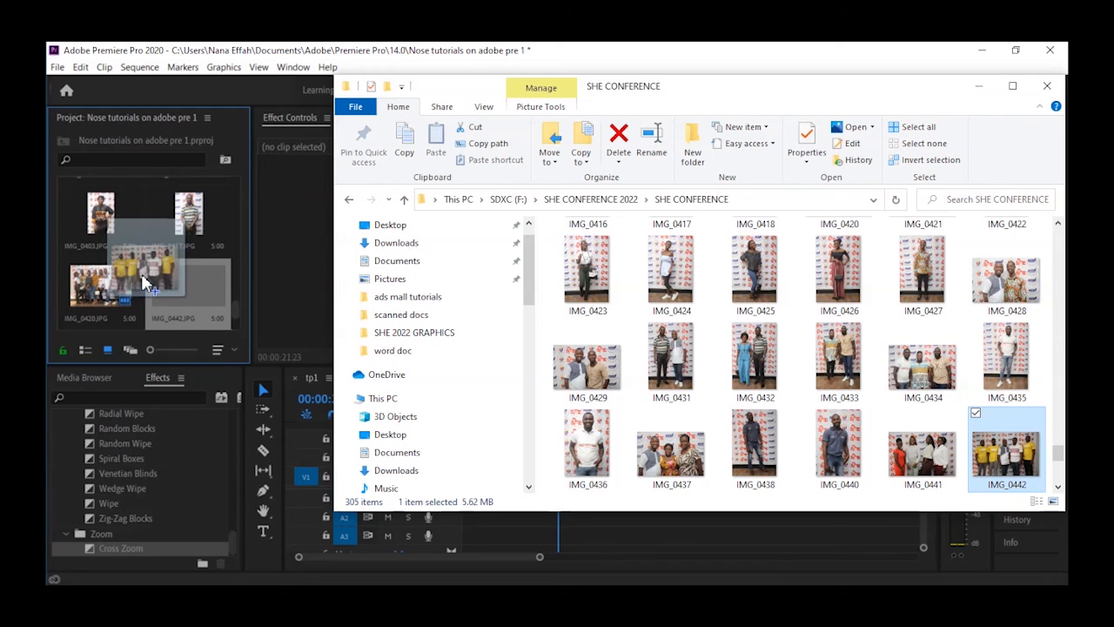
- Look through the rest of the folder's photos and import IMG_0412 and IMG_0410 into the project
scroll(977, 422, "down", 5)
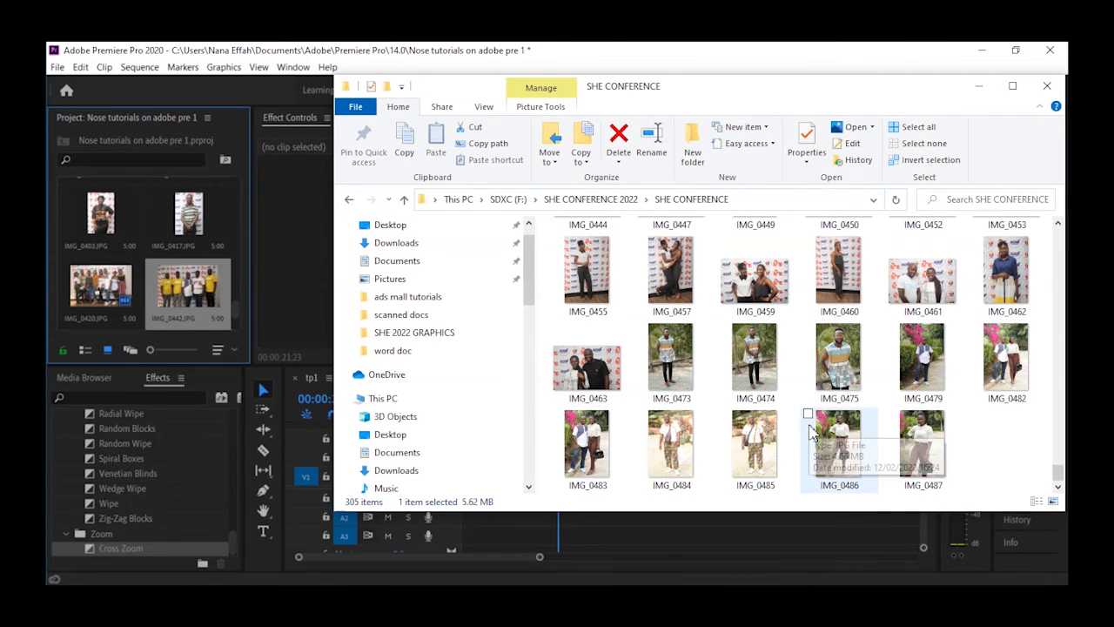
scroll(809, 433, "up", 2)
scroll(810, 433, "up", 2)
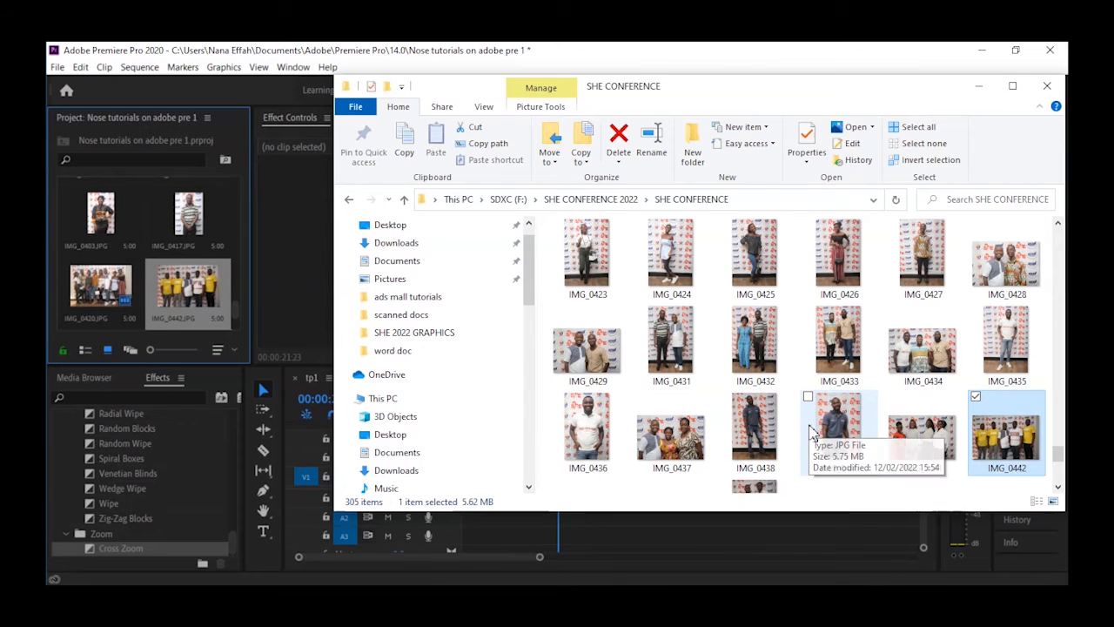
scroll(809, 433, "down", 2)
scroll(810, 433, "up", 4)
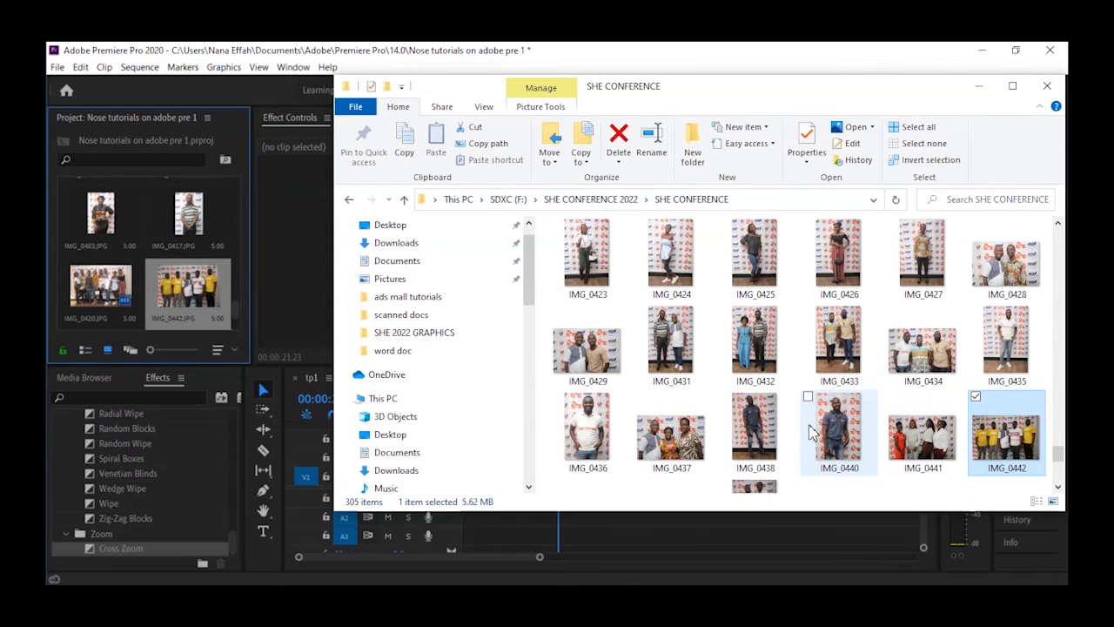
left_click(754, 261)
left_click_drag(754, 262, 185, 261)
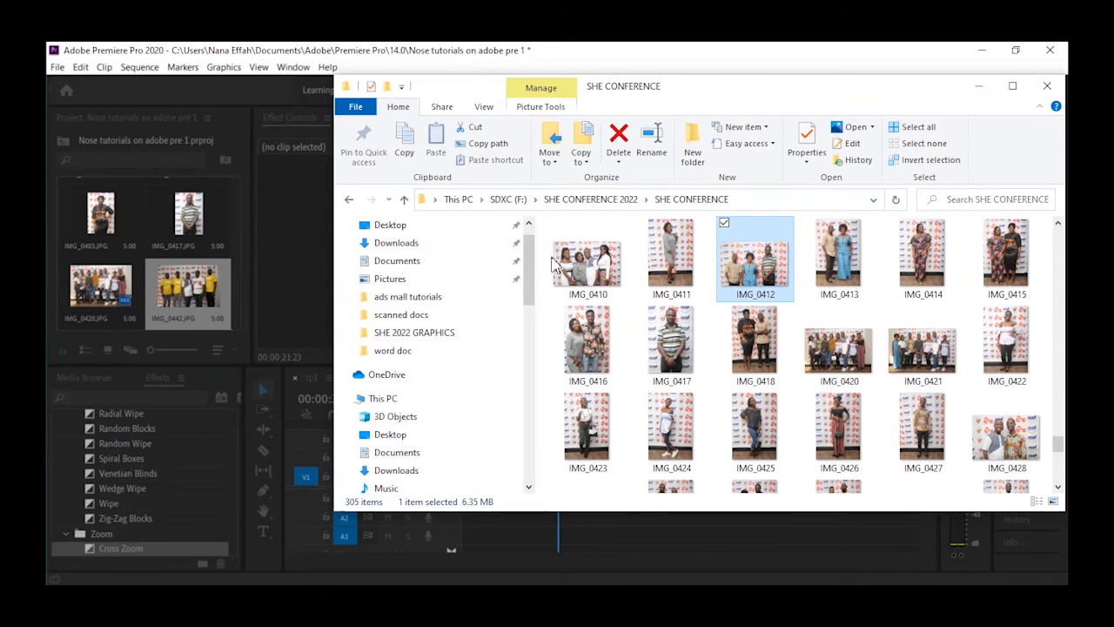
left_click(583, 266)
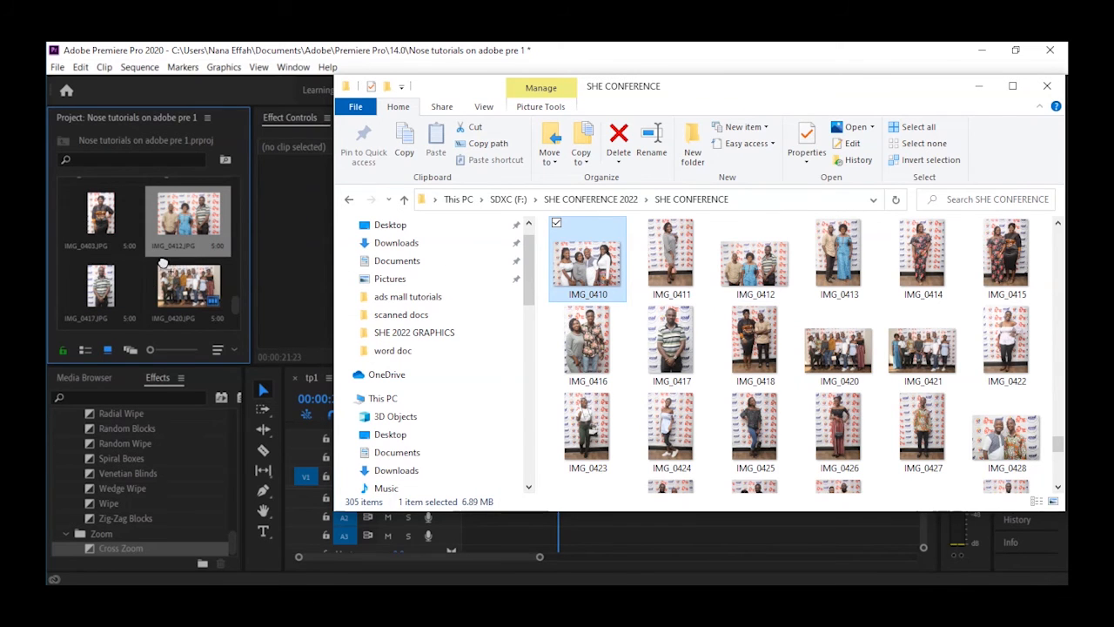
left_click_drag(163, 263, 166, 265)
- Import the group photos IMG_0401, IMG_0398, IMG_0399 and IMG_0402 into the project
scroll(646, 331, "up", 4)
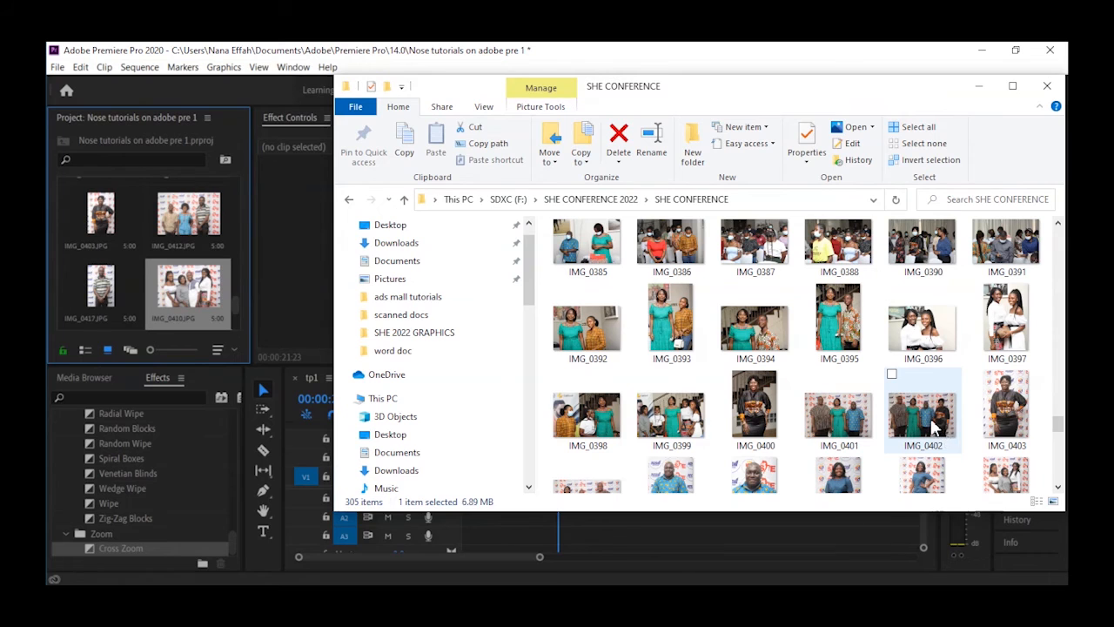
left_click_drag(838, 411, 161, 292)
left_click_drag(587, 414, 189, 303)
left_click_drag(670, 411, 174, 304)
left_click_drag(903, 417, 242, 280)
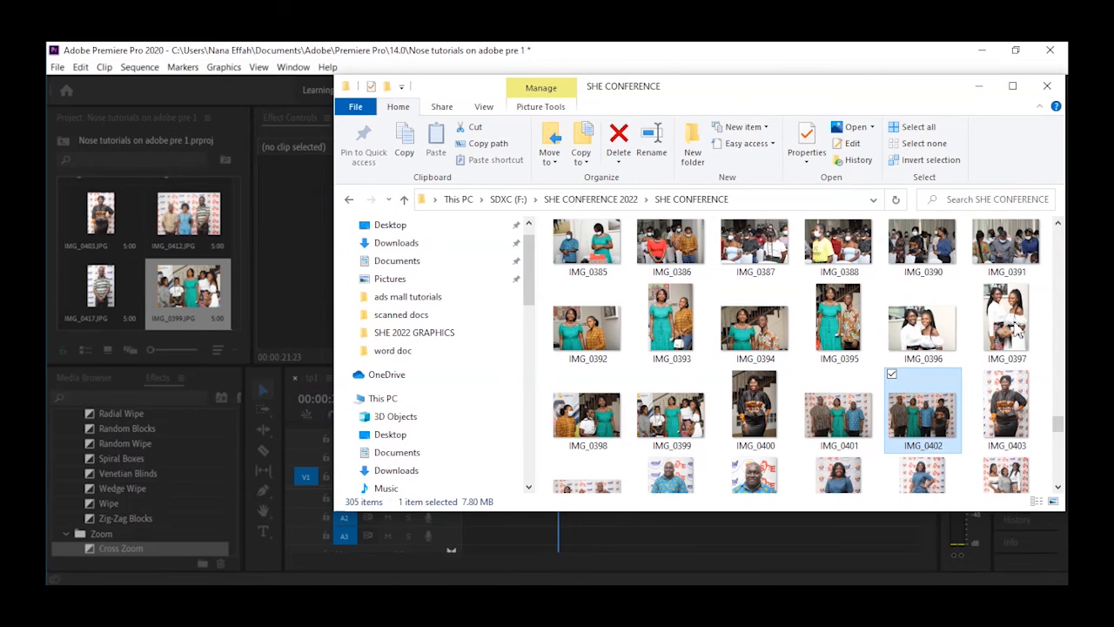
- Import the outdoor photos IMG_0326 and IMG_0335 into the project and return to Premiere Pro
scroll(884, 337, "up", 2)
scroll(883, 366, "up", 4)
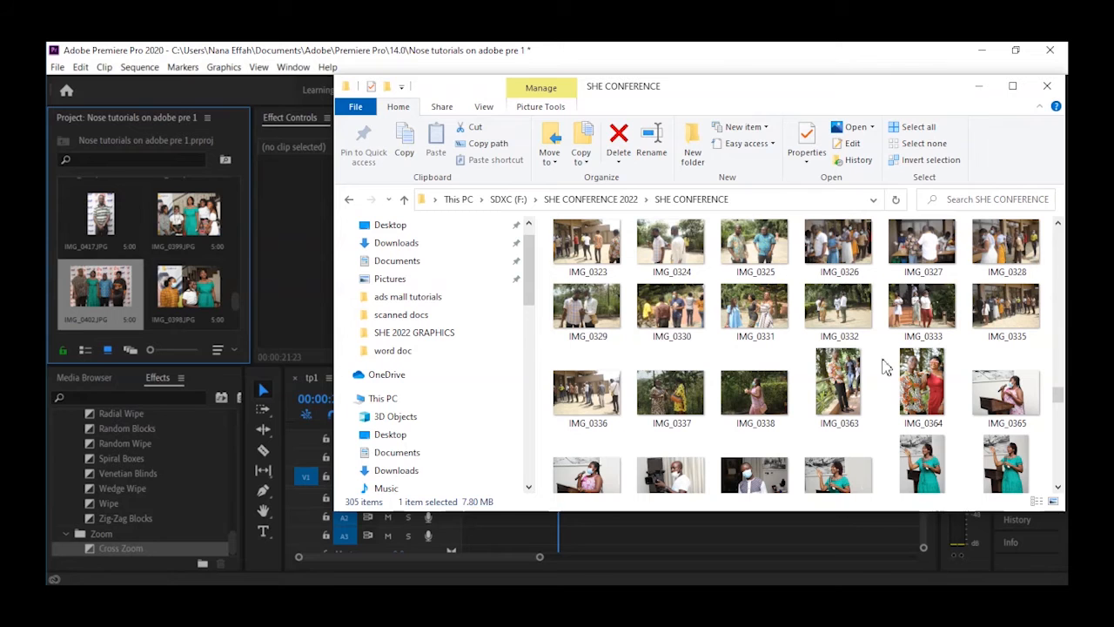
left_click_drag(837, 244, 161, 260)
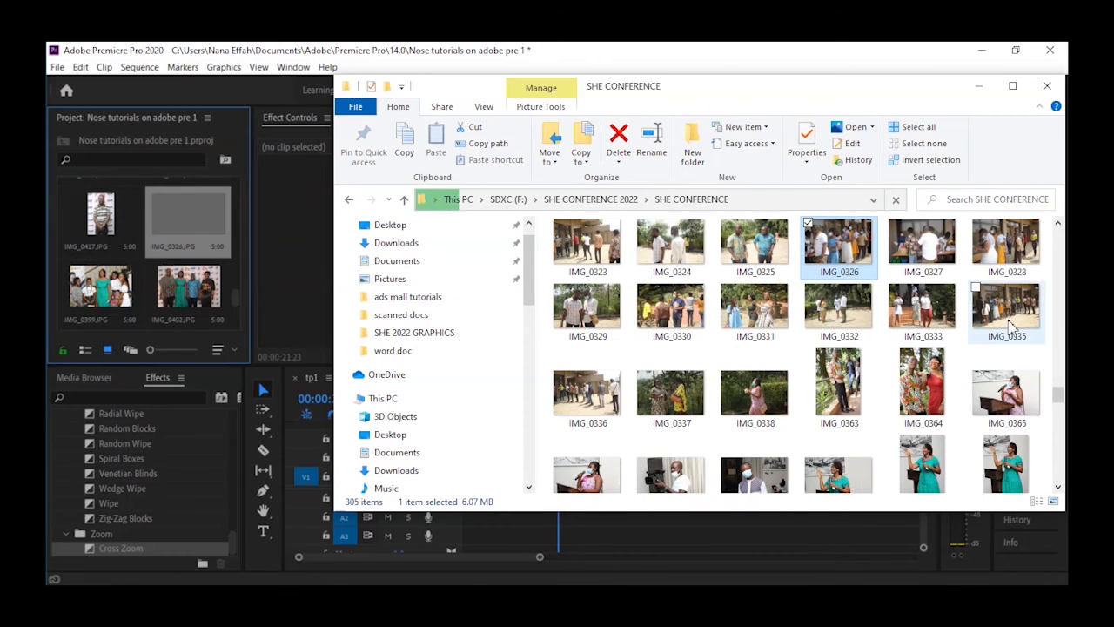
left_click_drag(1012, 318, 148, 261)
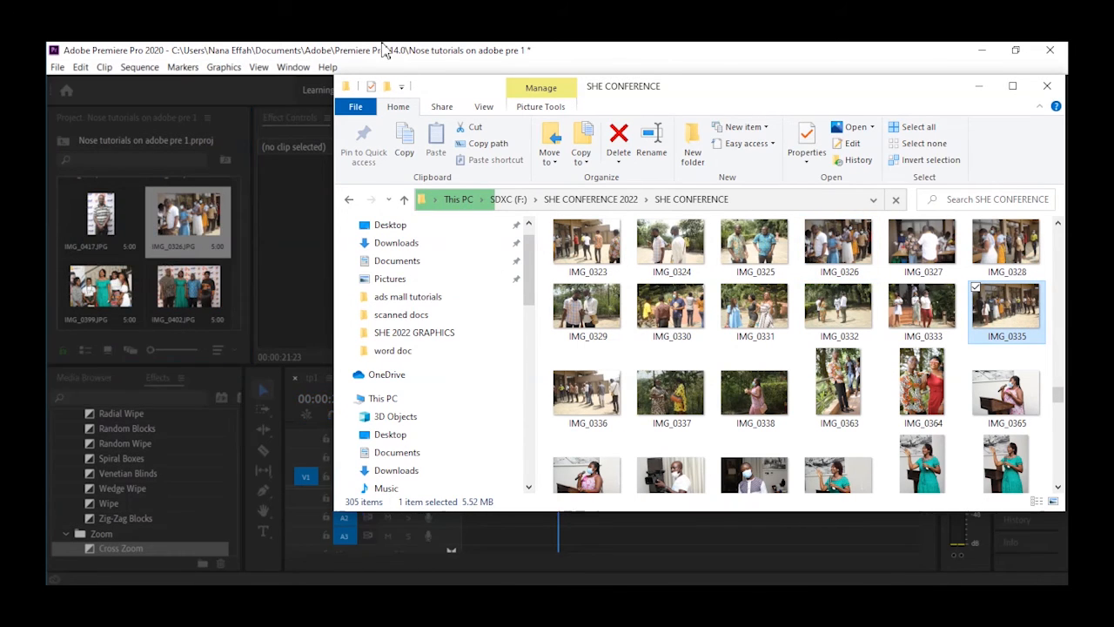
left_click(394, 52)
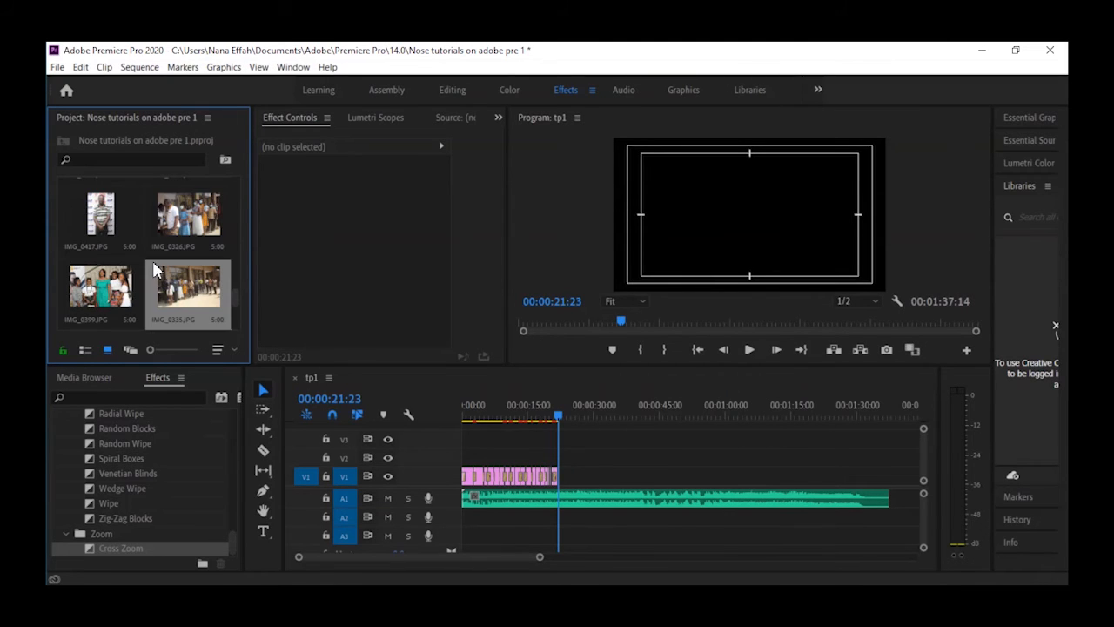
- Place IMG_0399.JPG on track V1 at 00:00:21:23, directly after IMG_0420.JPG, and play back the cut from 00:00:20:21
left_click(101, 298)
left_click_drag(471, 373, 581, 474)
key("equal")
key("equal")
key("equal")
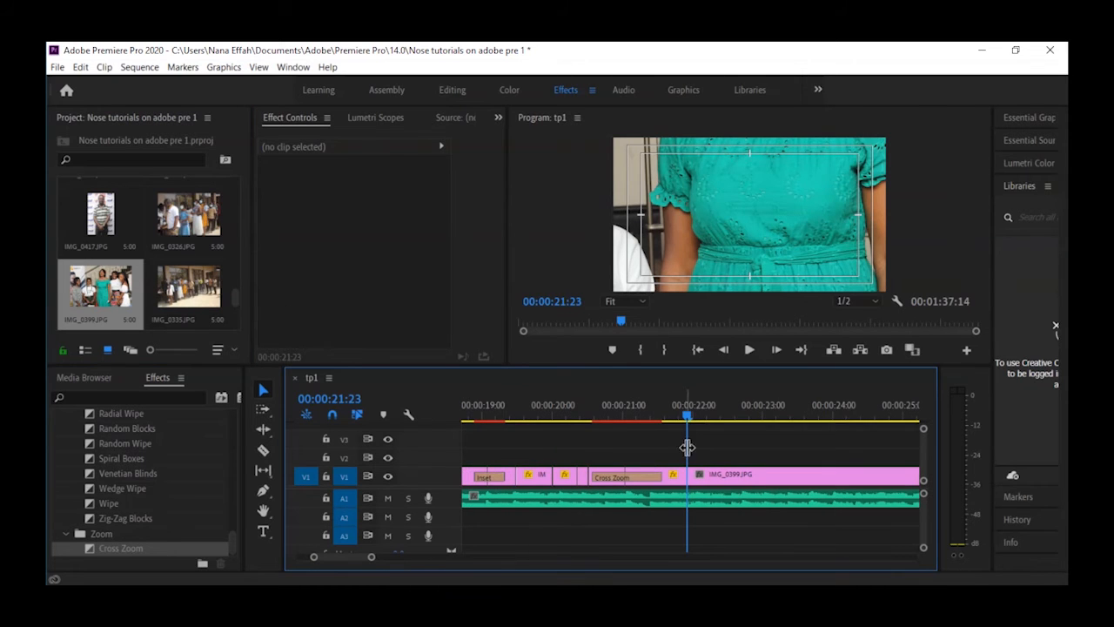
left_click_drag(688, 418, 610, 417)
key("space")
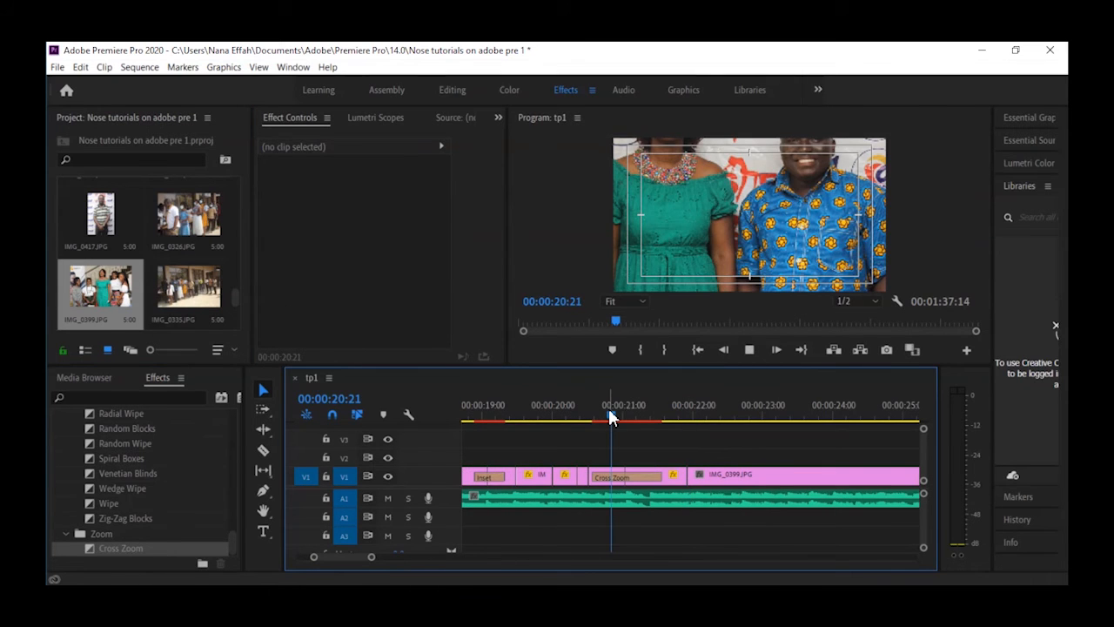
key("space")
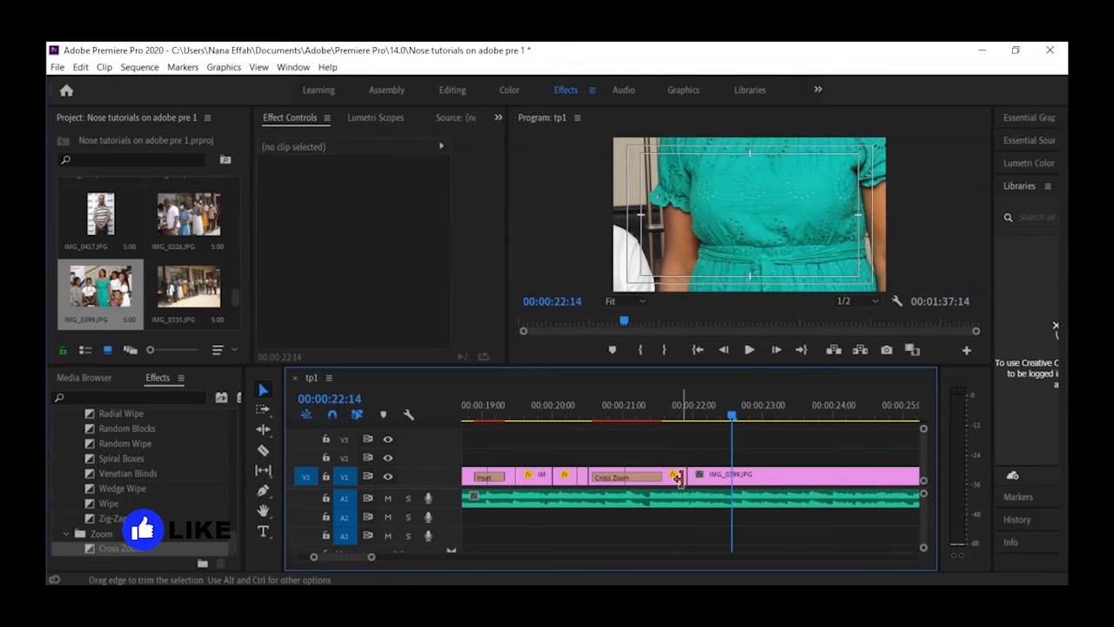
- Scale the IMG_0399.JPG clip to 27 and set its vertical position to 425
left_click(728, 477)
left_click_drag(357, 218, 304, 216)
left_click_drag(300, 213, 304, 213)
left_click_drag(397, 192, 446, 195)
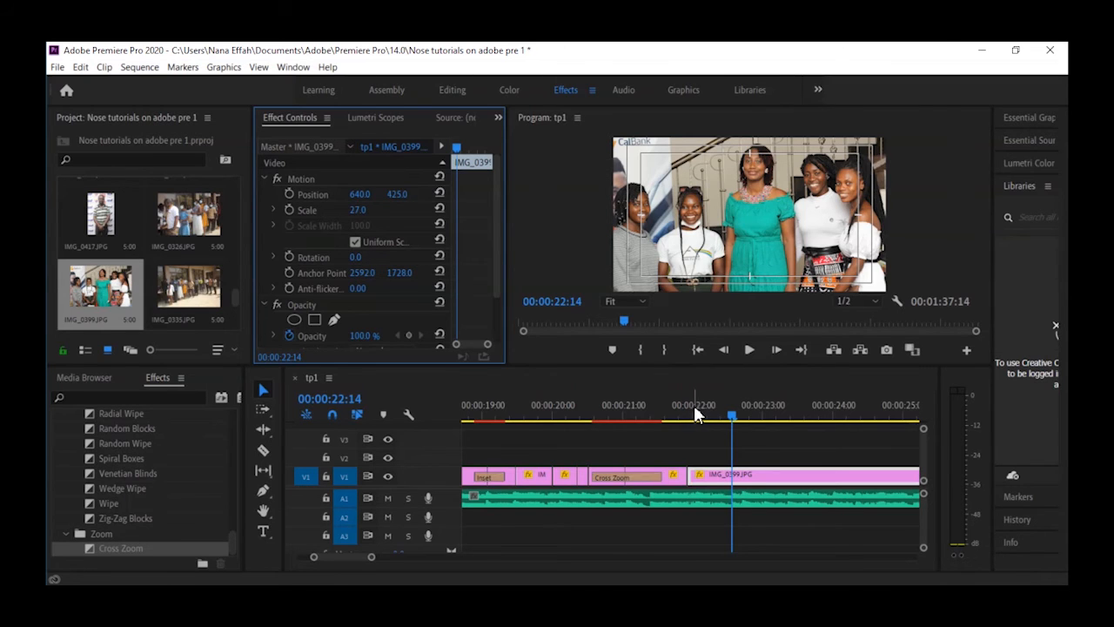
- Apply the Venetian Blinds transition at the cut between IMG_0420.JPG and IMG_0399.JPG on track V1
mouse_move(692, 418)
left_mouse_down()
mouse_move(679, 418)
mouse_move(693, 417)
left_mouse_up()
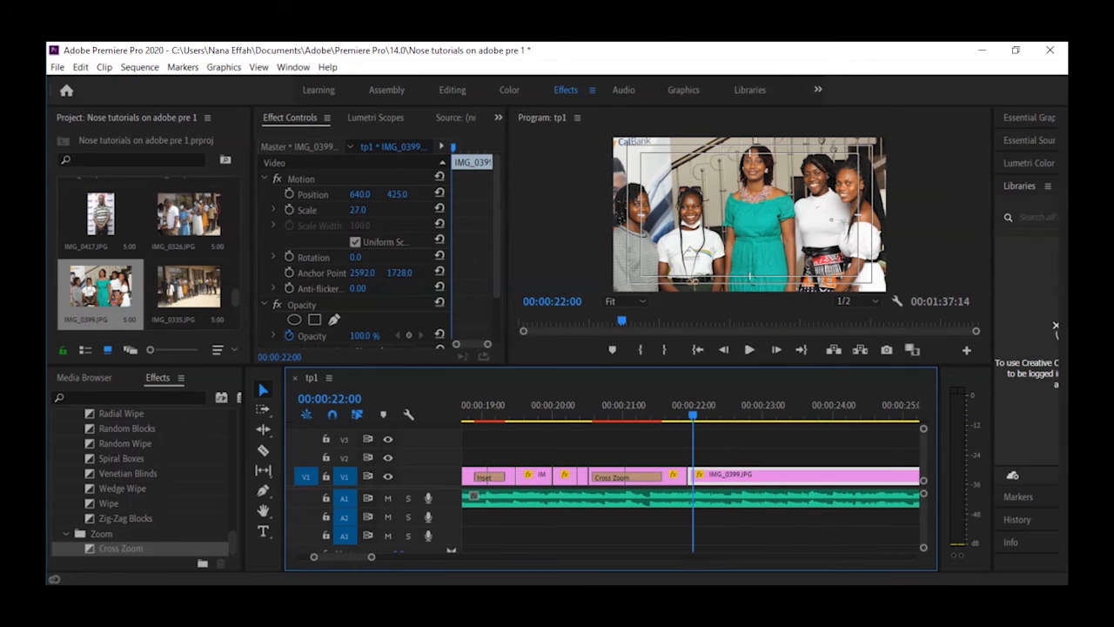
left_click_drag(84, 474, 706, 474)
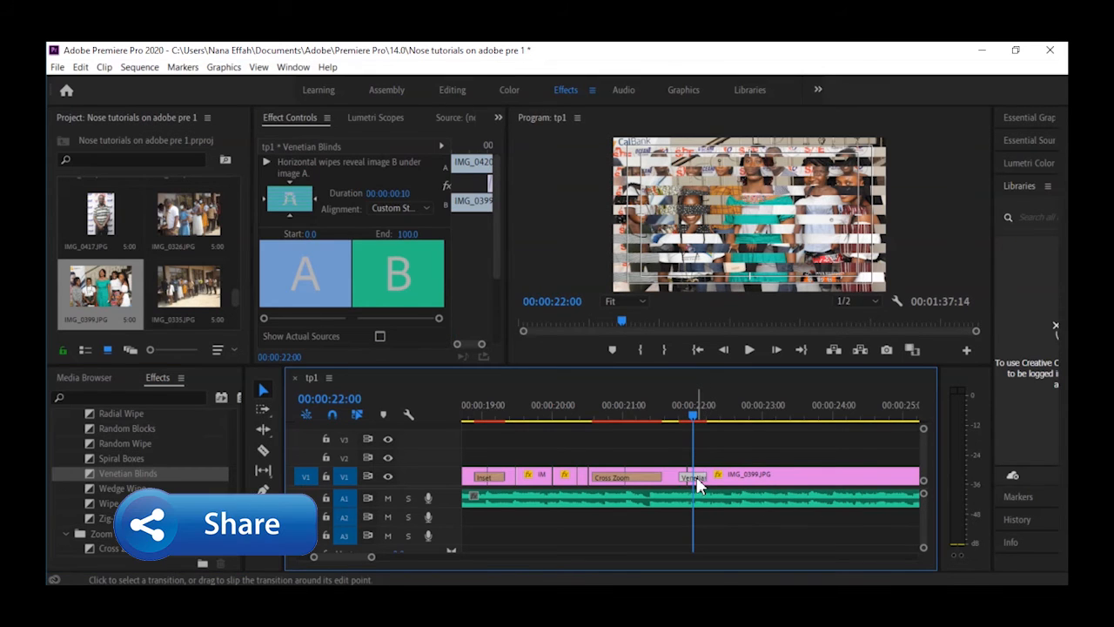
- Play back the Venetian Blinds transition between IMG_0420.JPG and IMG_0399.JPG several times, starting from about 00:00:21:14
left_click(667, 416)
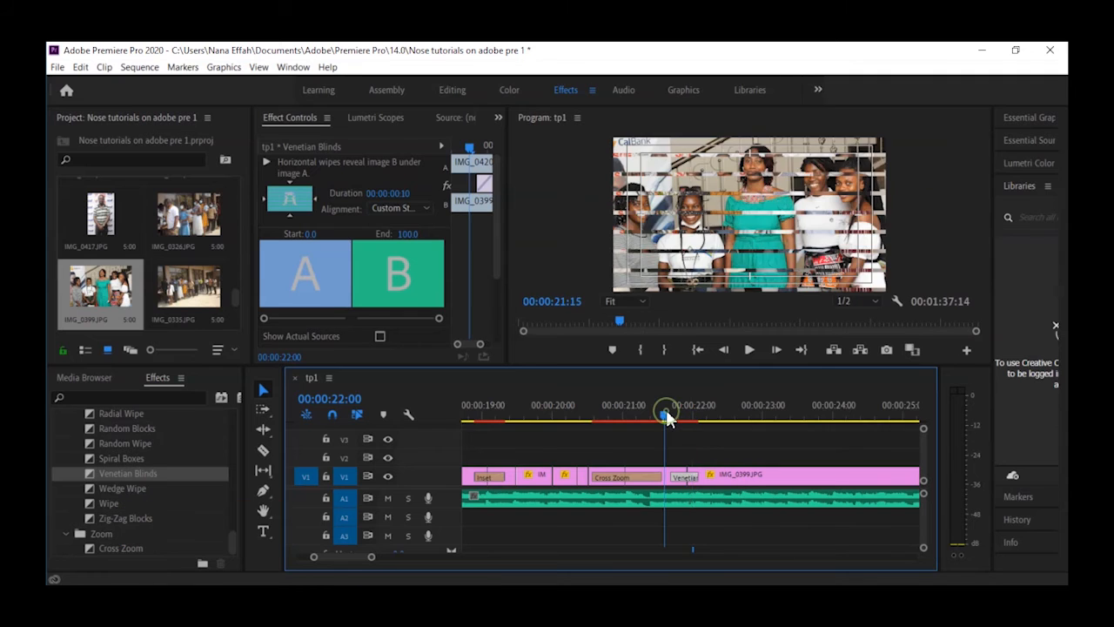
key("space")
left_click(665, 412)
key("space")
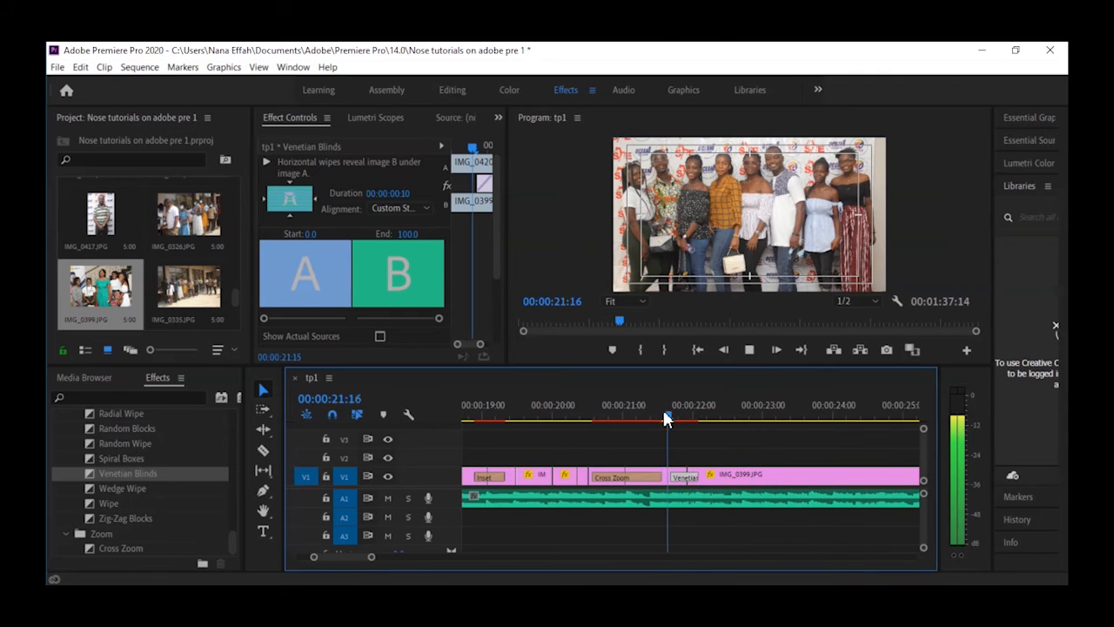
left_click(664, 413)
key("space")
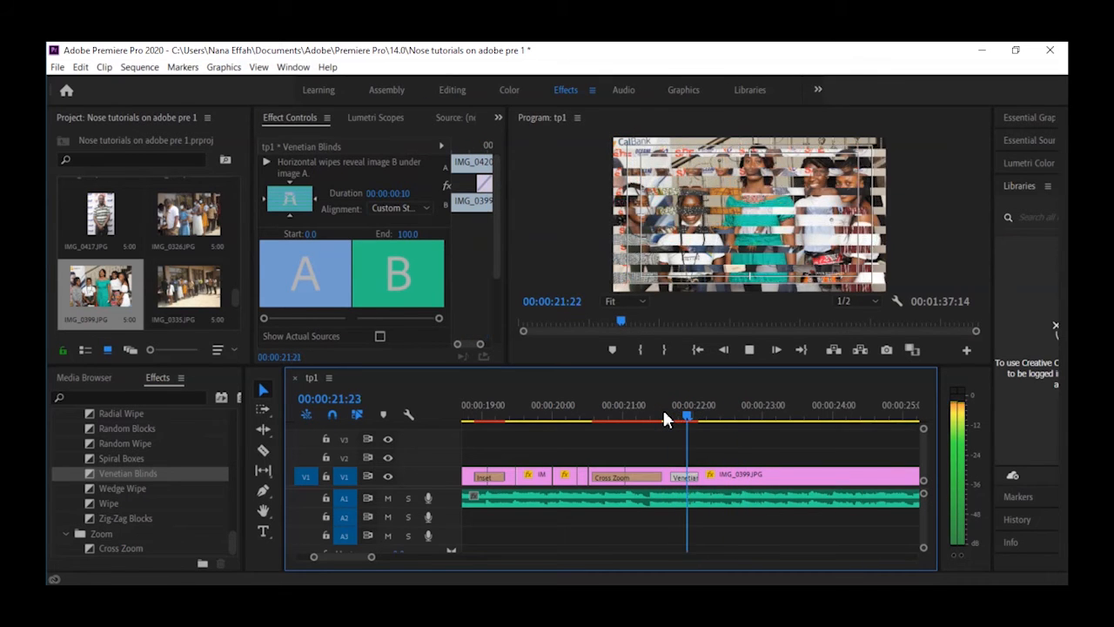
left_click(663, 414)
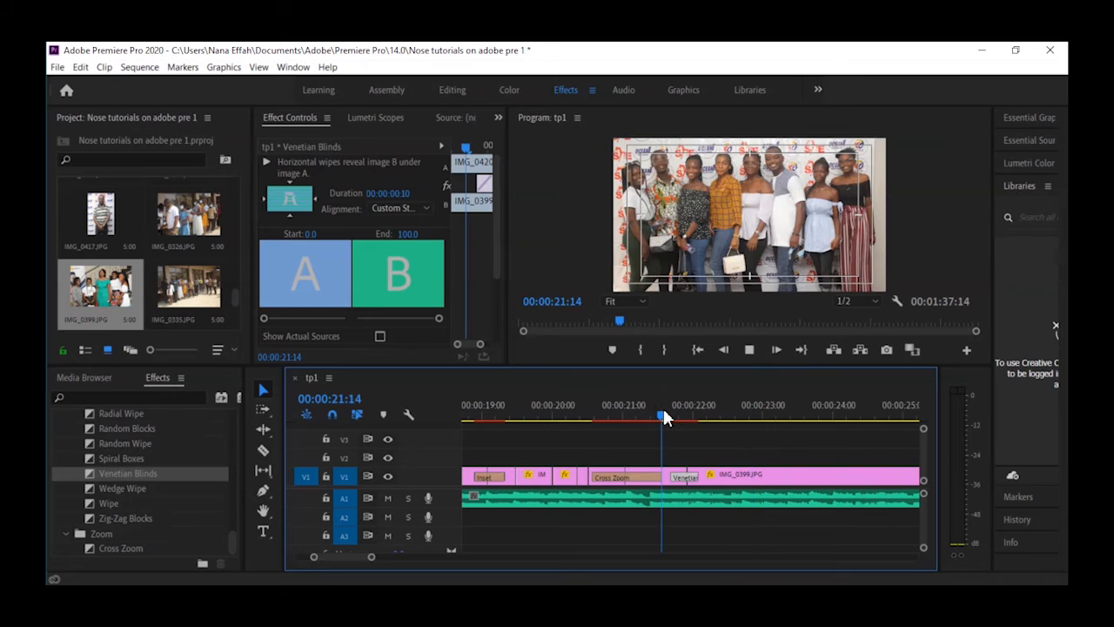
left_click(664, 411)
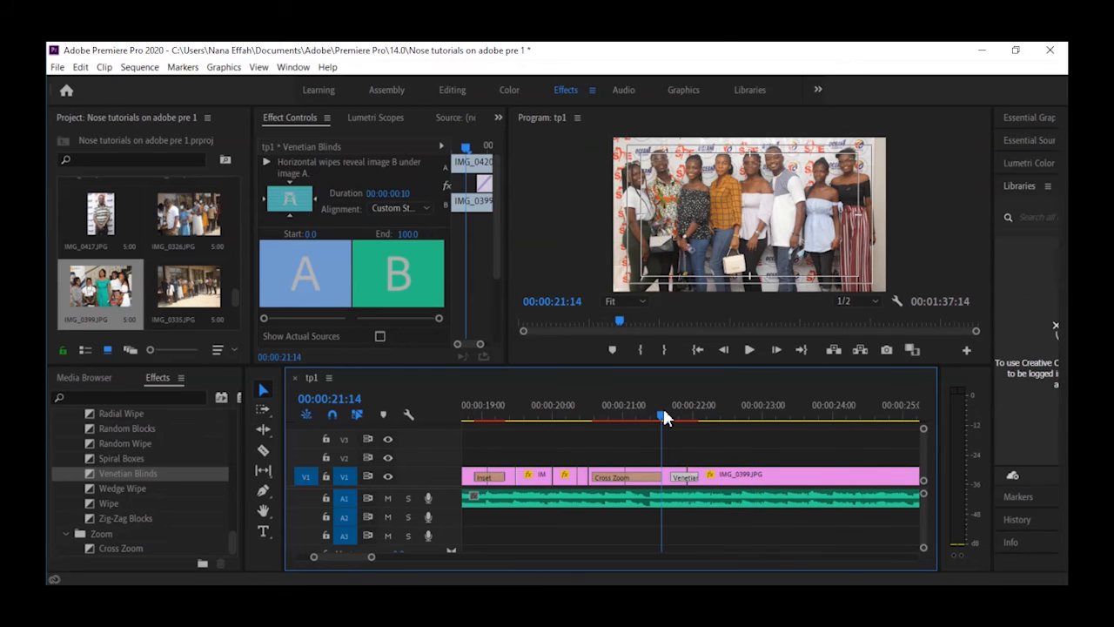
- Cut the IMG_0399.JPG clip on track V1 at 00:00:22:18 and delete the part after the cut
key("space")
key("c")
left_click(747, 475)
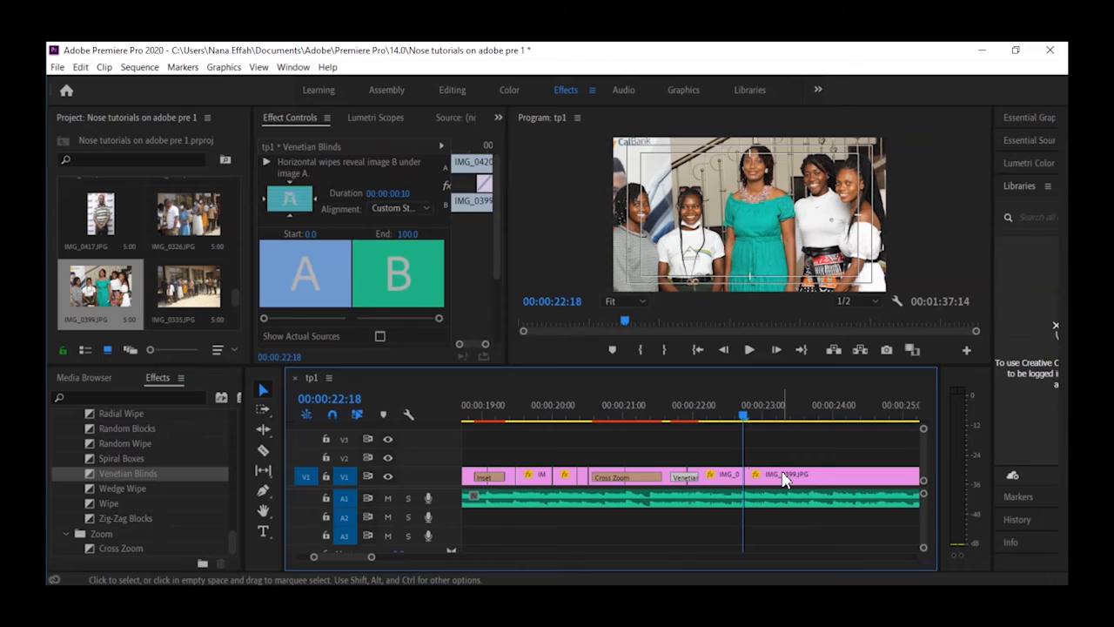
key("v")
left_click(785, 480)
key("Delete")
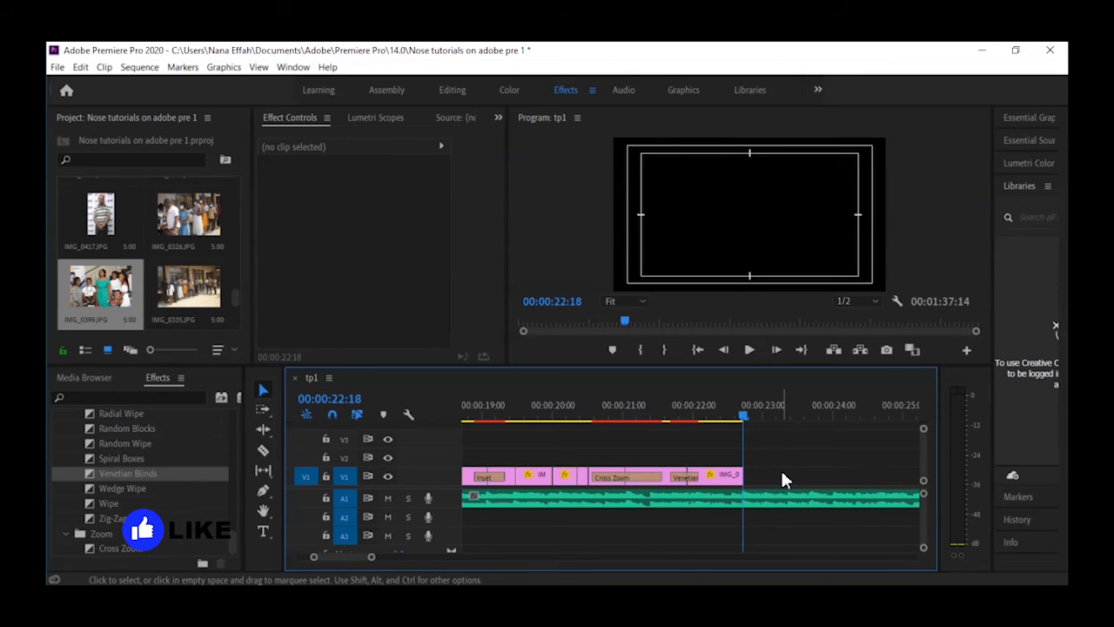
- Place IMG_0402.JPG on track V1 at 00:00:22:18, directly after IMG_0399.JPG
key("minus")
key("minus")
key("minus")
key("minus")
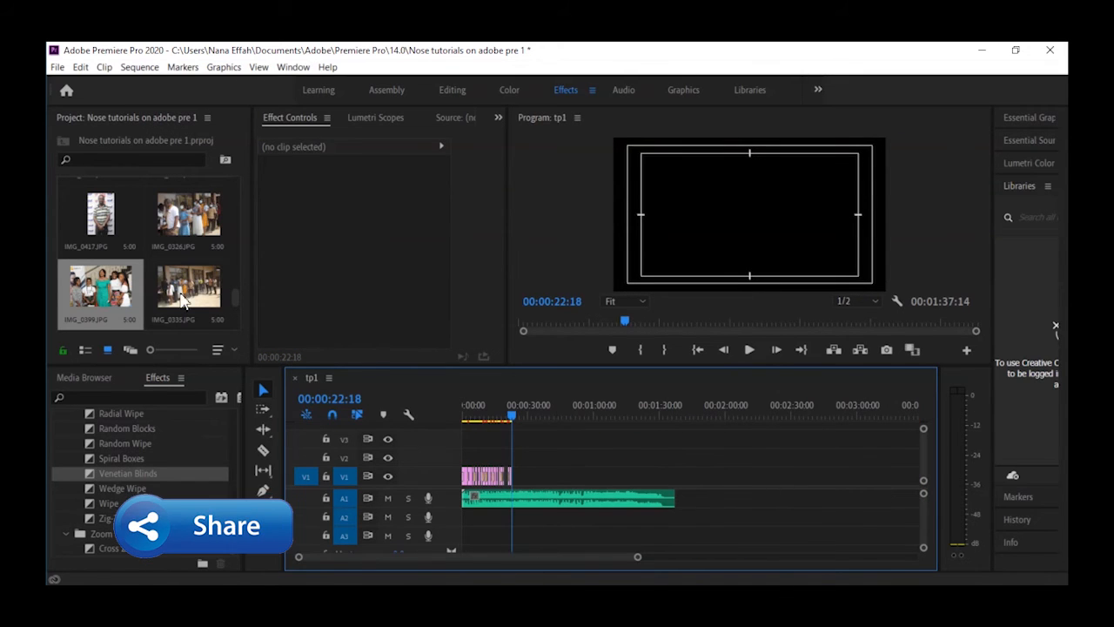
scroll(160, 283, "down", 1)
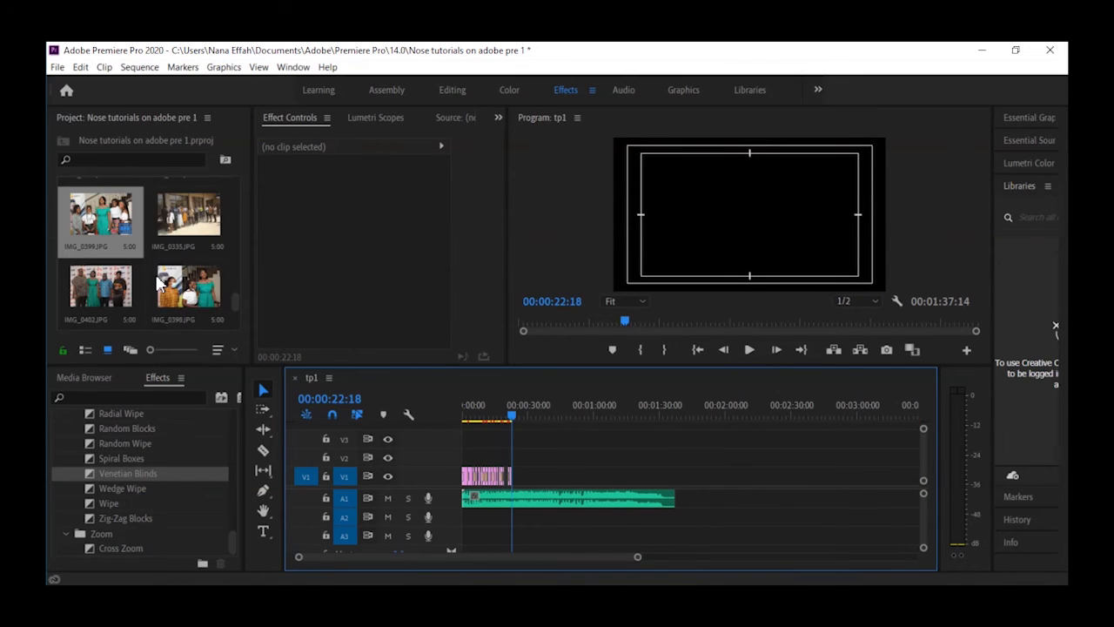
left_click(116, 296)
left_click_drag(285, 340, 519, 480)
key("equal")
key("equal")
key("equal")
key("equal")
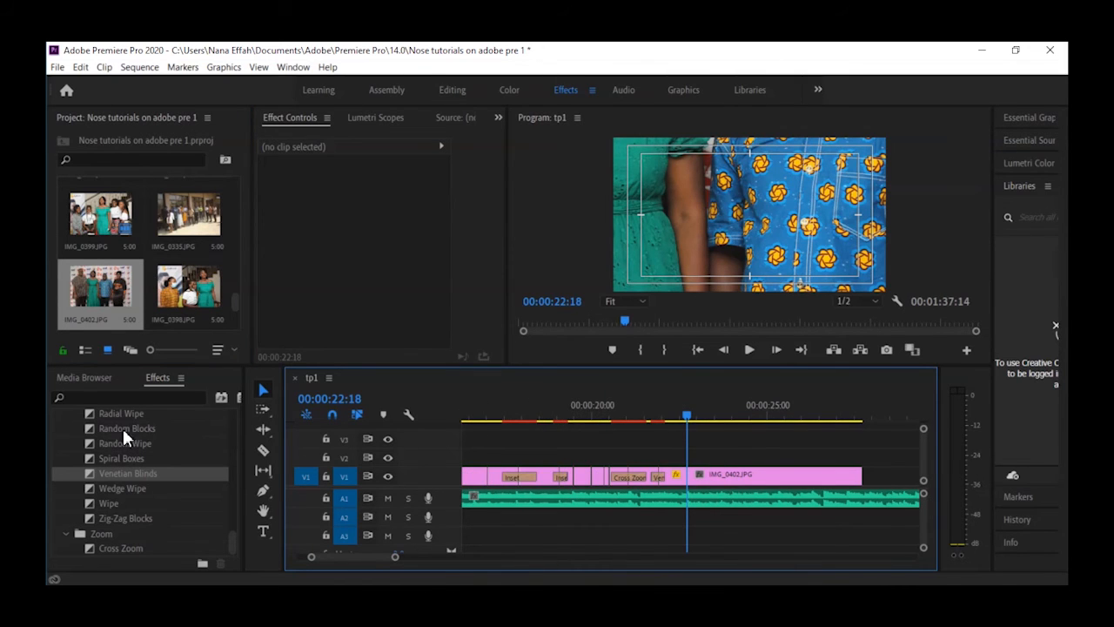
- Apply the Venetian Blinds transition at the cut between IMG_0399.JPG and IMG_0402.JPG on track V1
left_click_drag(91, 477, 704, 475)
key("equal")
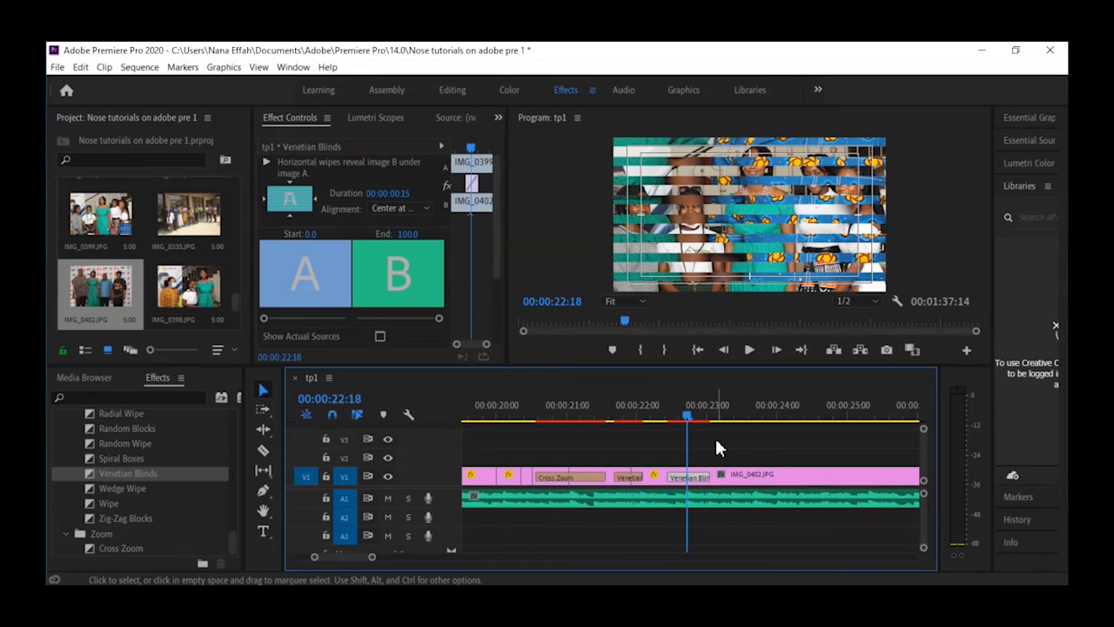
left_click(715, 438)
- Enable Reverse for the Venetian Blinds transition between IMG_0399.JPG and IMG_0402.JPG and play it back
left_click(701, 477)
scroll(456, 323, "down", 3)
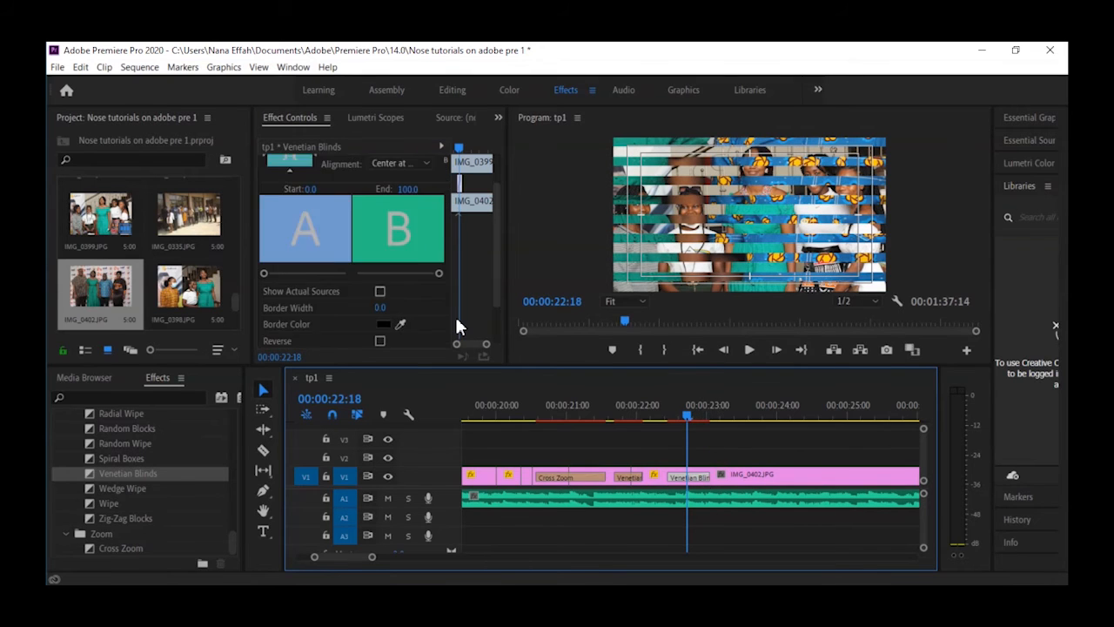
left_click(379, 313)
left_click(662, 414)
key("space")
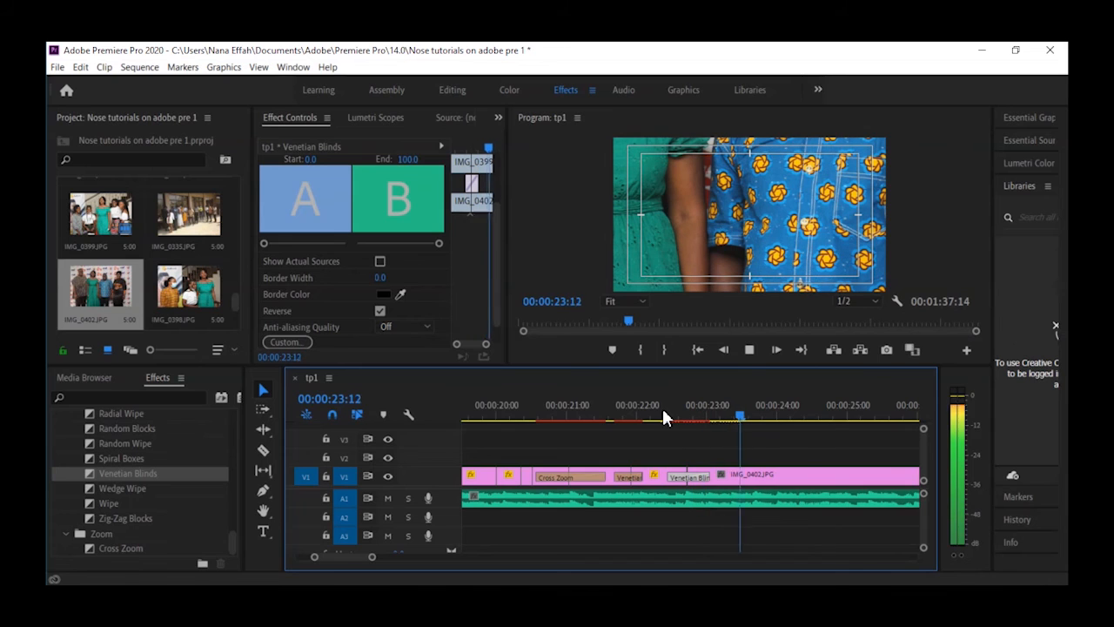
key("space")
- Scale the IMG_0402.JPG clip to 27, set its position to 687, 443, and play back from 00:00:22:08
left_click(757, 478)
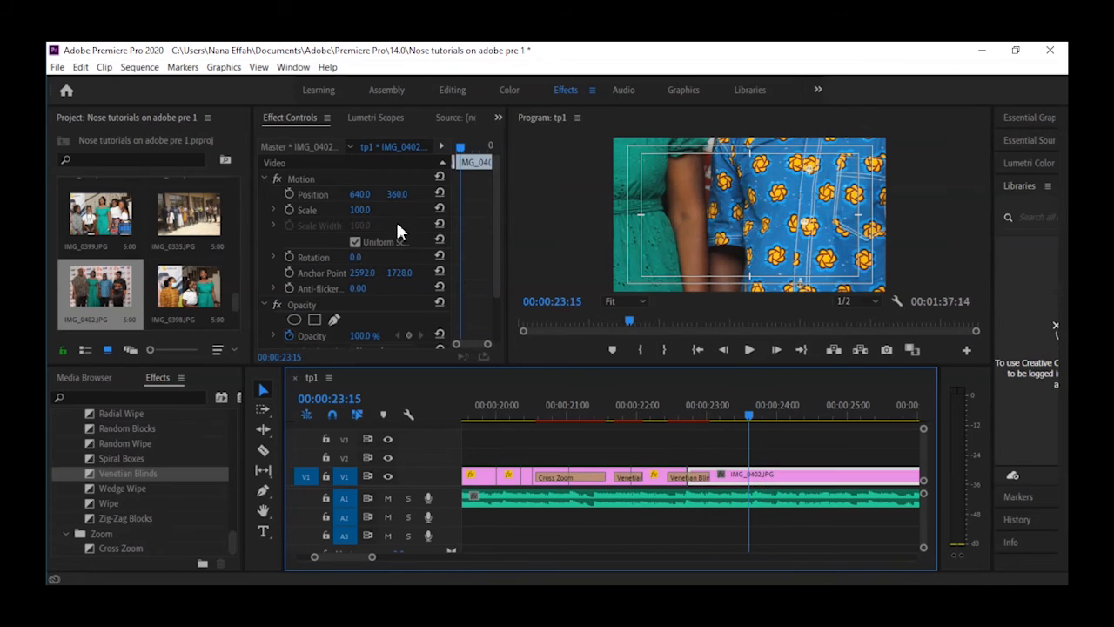
left_click_drag(364, 217, 308, 217)
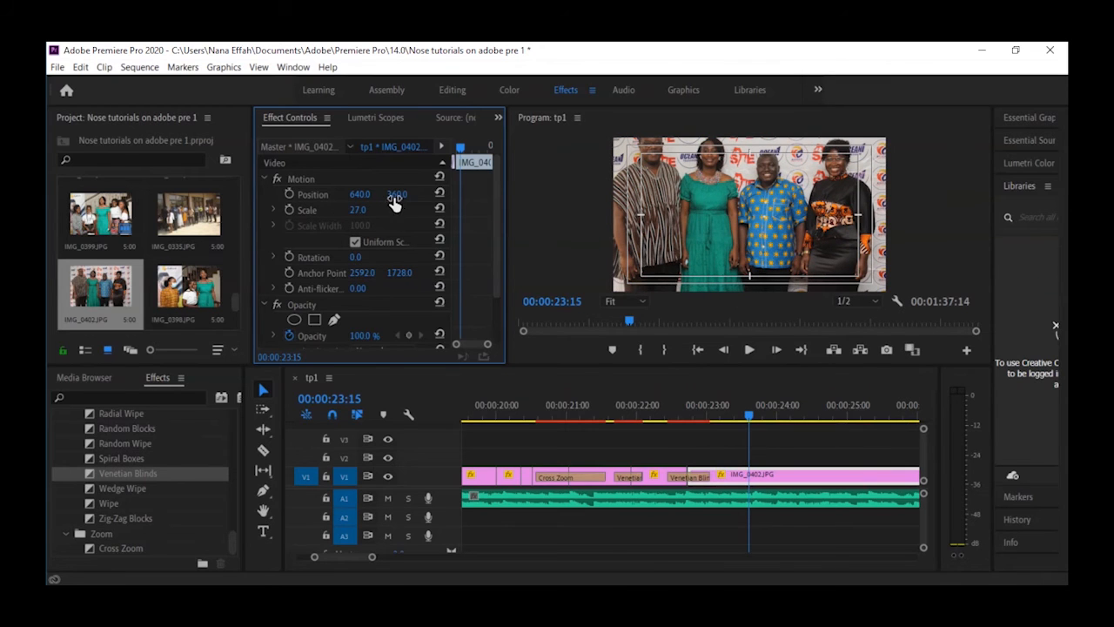
left_click_drag(399, 198, 455, 195)
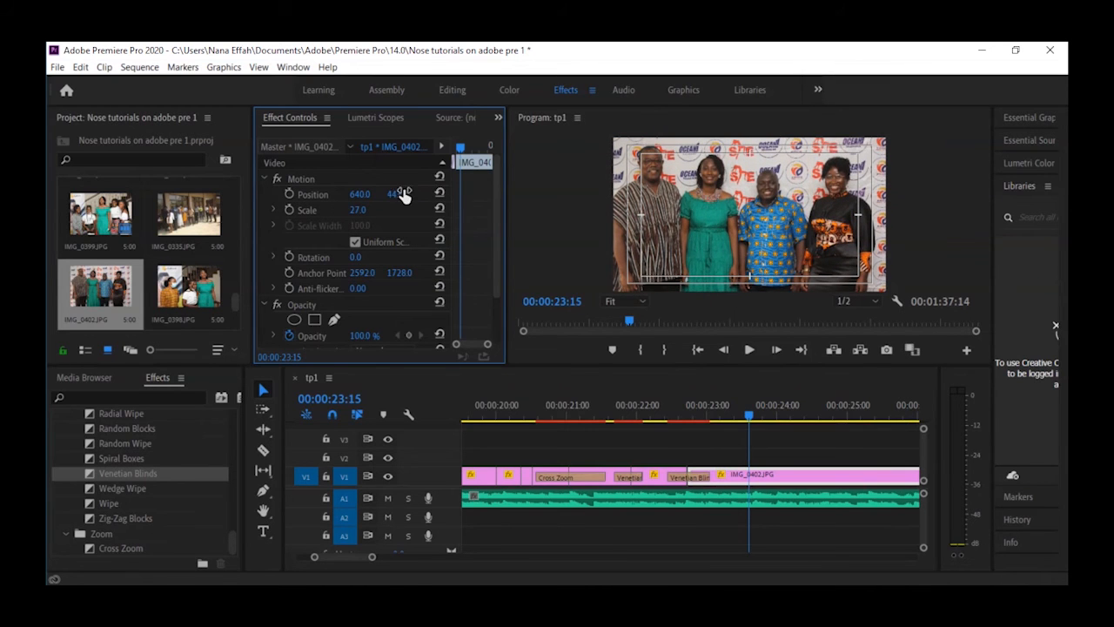
left_click_drag(357, 194, 395, 199)
left_click(659, 419)
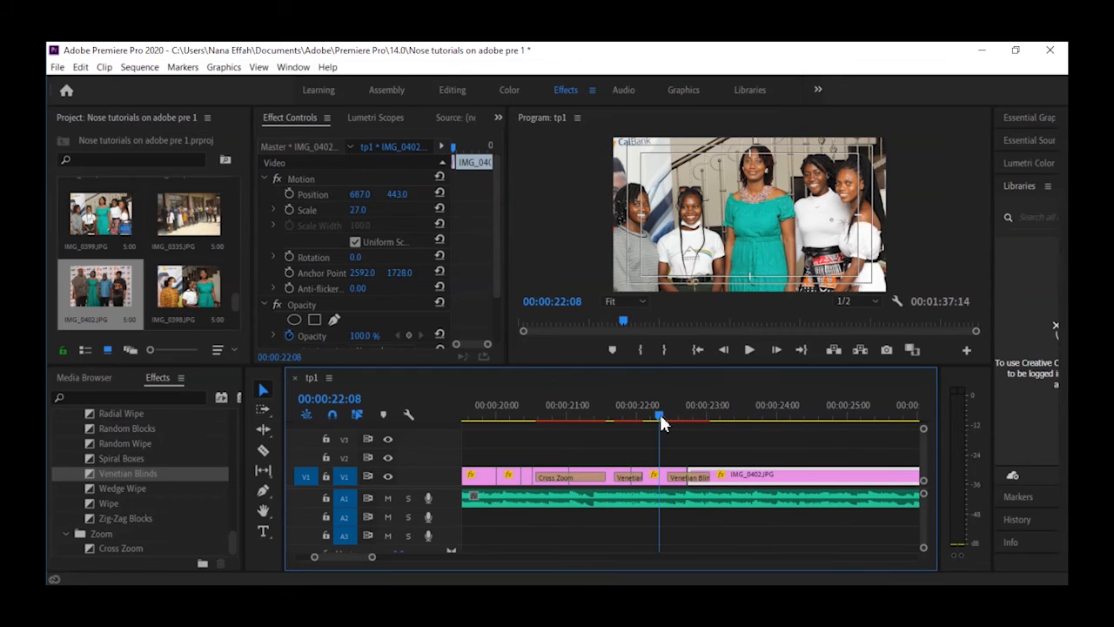
key("space")
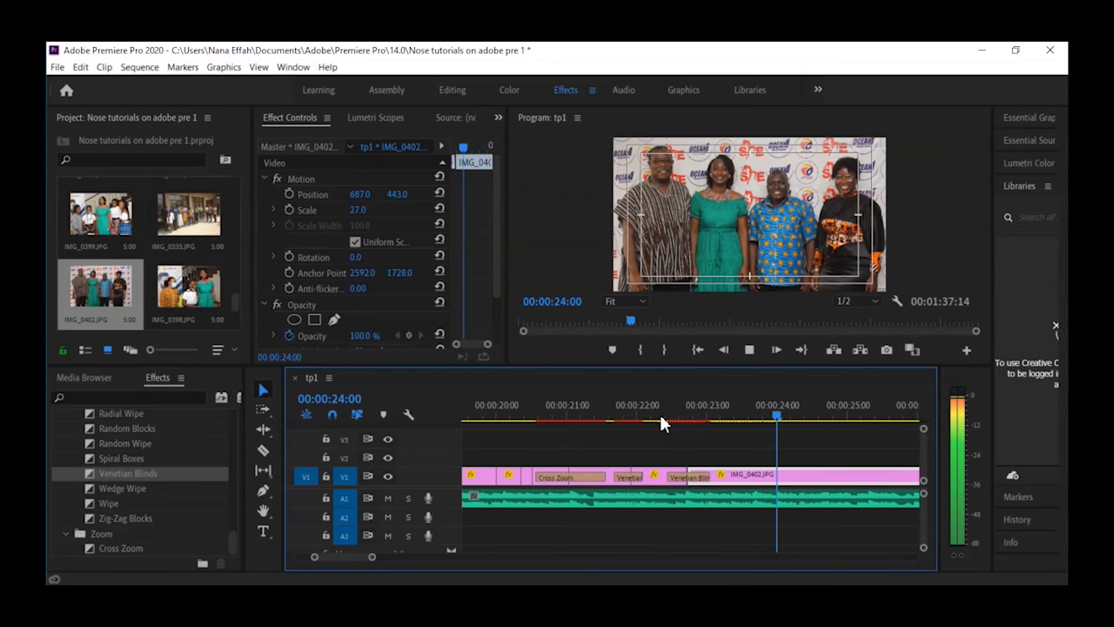
left_click(659, 419)
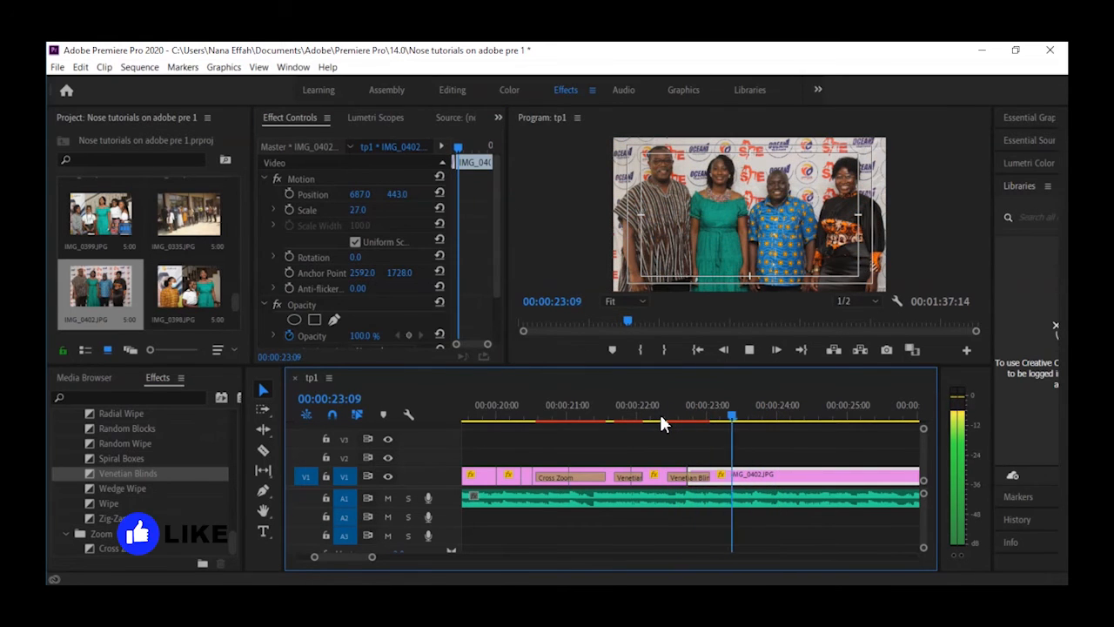
- Cut the IMG_0402.JPG clip on track V1 at 00:00:24:01 and delete the part after the cut
key("space")
key("c")
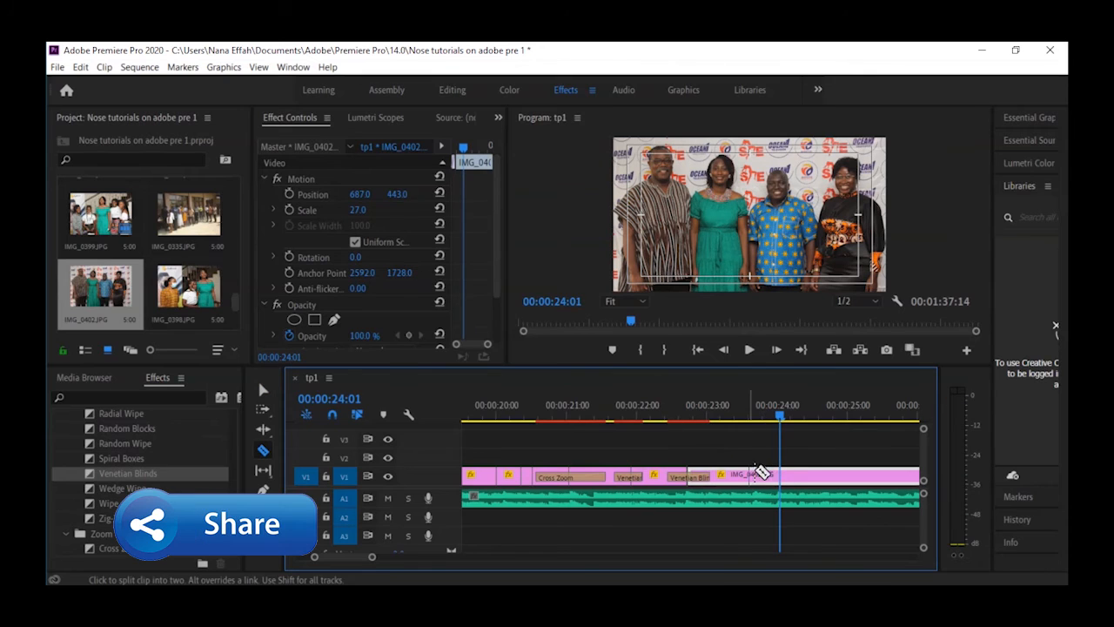
left_click(781, 475)
key("v")
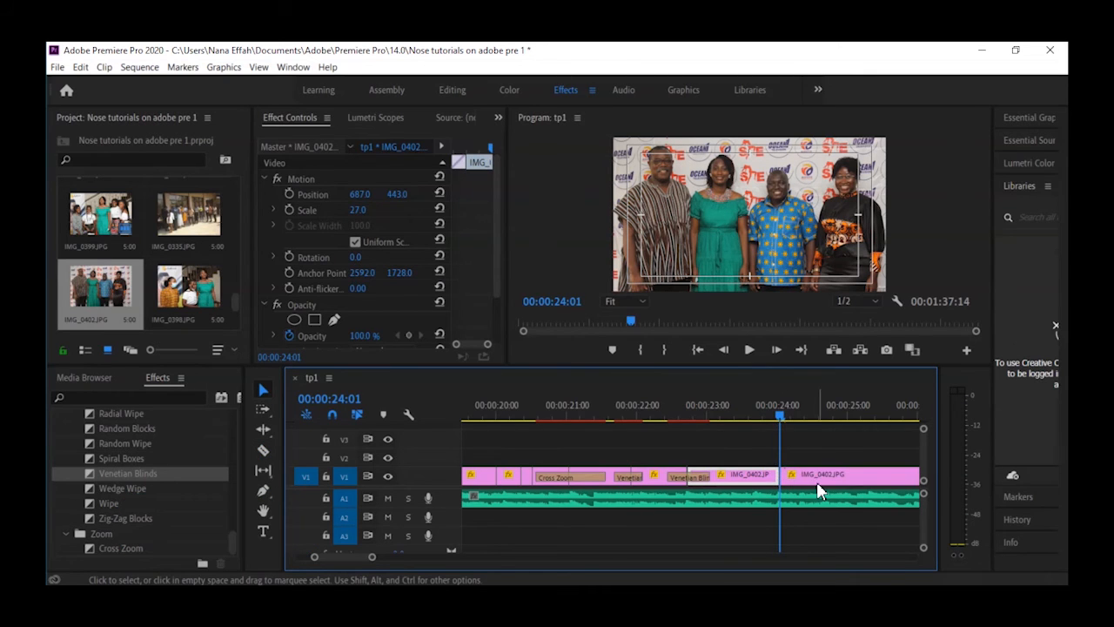
left_click(818, 484)
key("Delete")
- Place IMG_0398.JPG on track V1 at 00:00:24:01, directly after IMG_0402.JPG
key("minus")
key("minus")
key("minus")
key("minus")
key("minus")
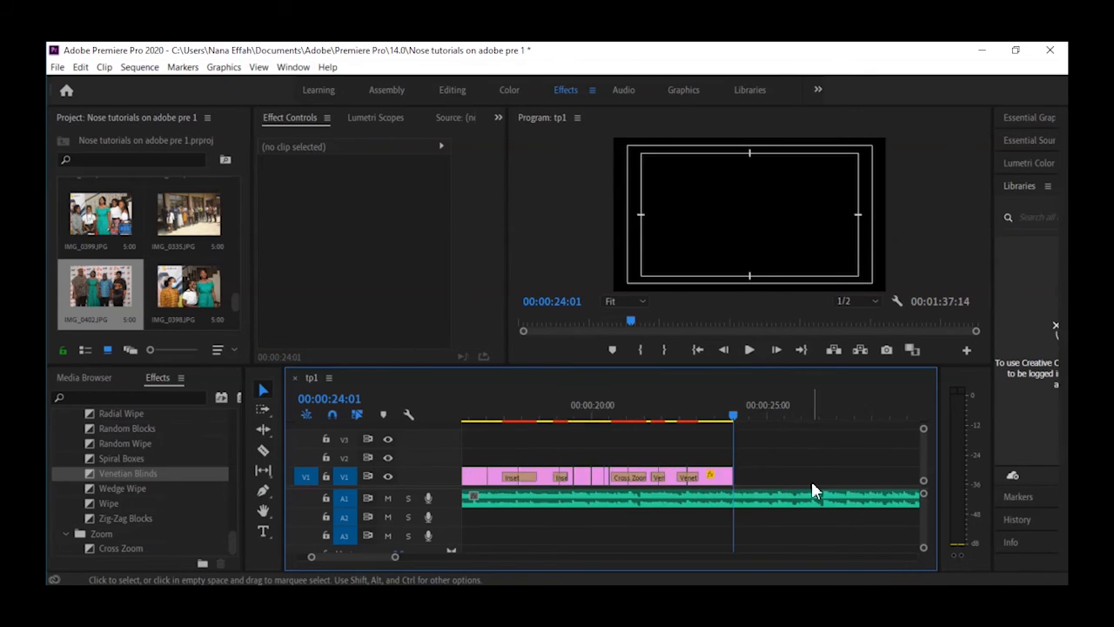
key("equal")
key("equal")
key("equal")
key("equal")
key("equal")
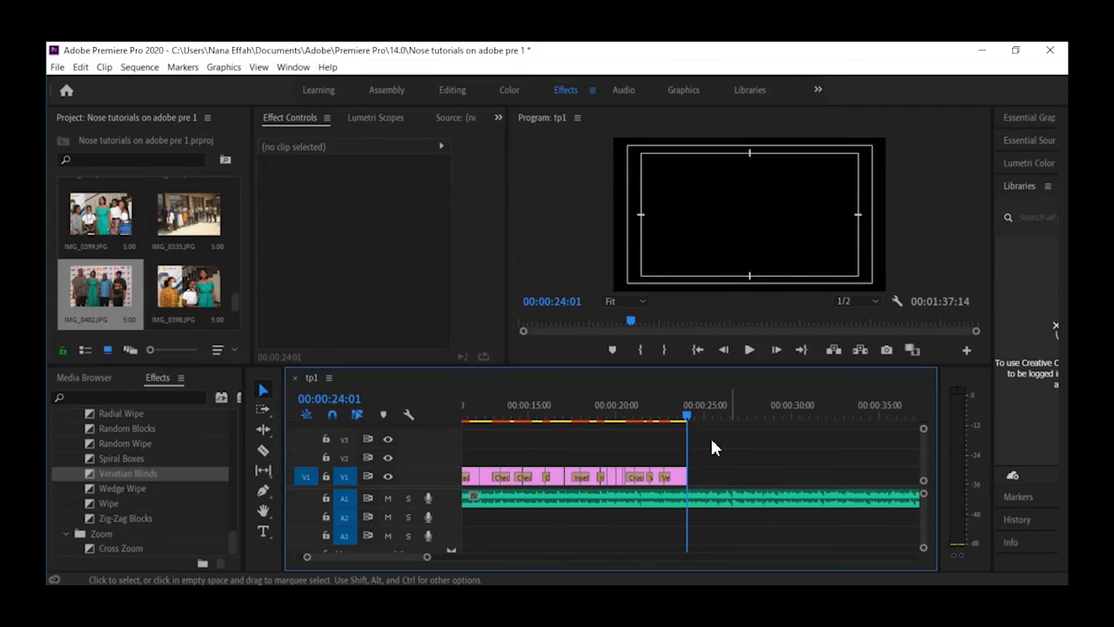
left_click_drag(182, 296, 697, 486)
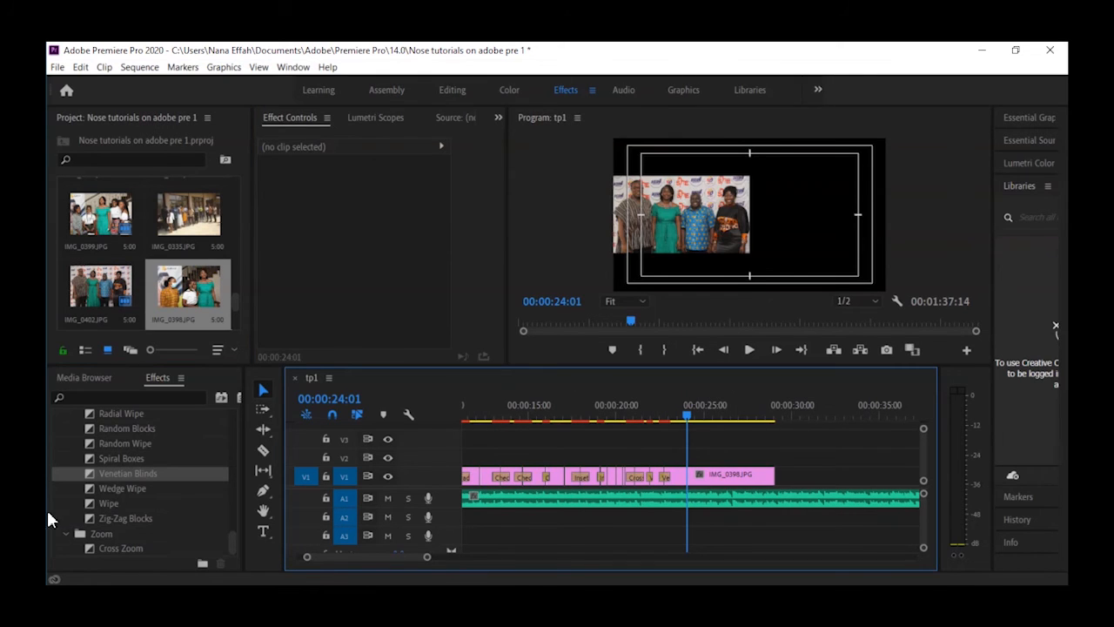
- Apply the Paint Splatter transition at the cut between IMG_0402.JPG and IMG_0398.JPG on track V1
scroll(105, 448, "up", 3)
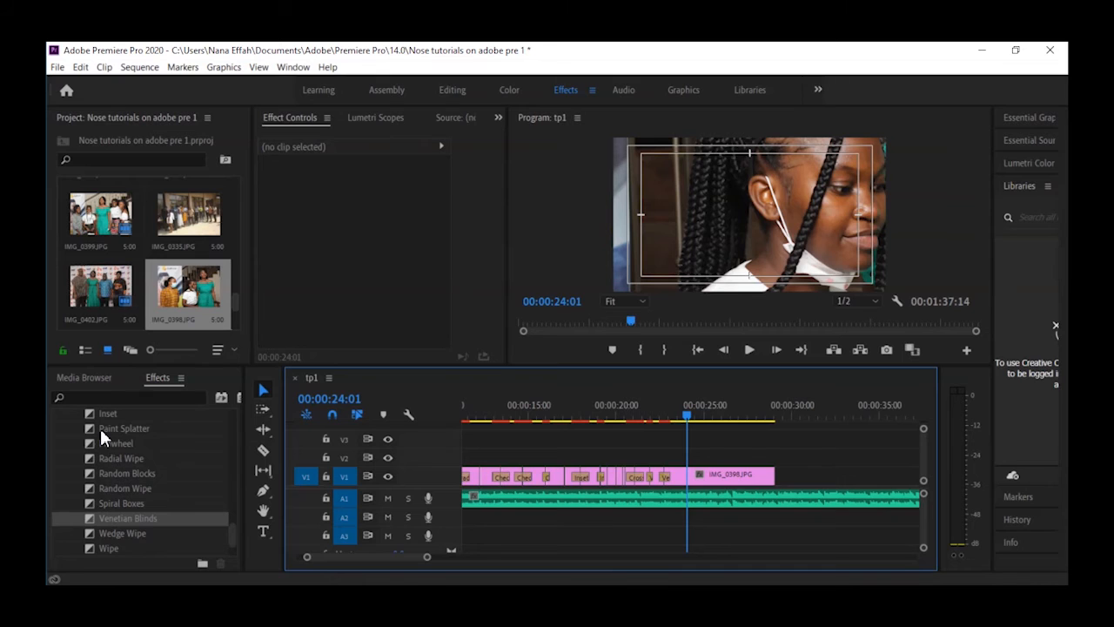
left_click_drag(99, 429, 469, 492)
mouse_move(672, 511)
left_mouse_down()
mouse_move(701, 493)
mouse_move(688, 476)
left_mouse_up()
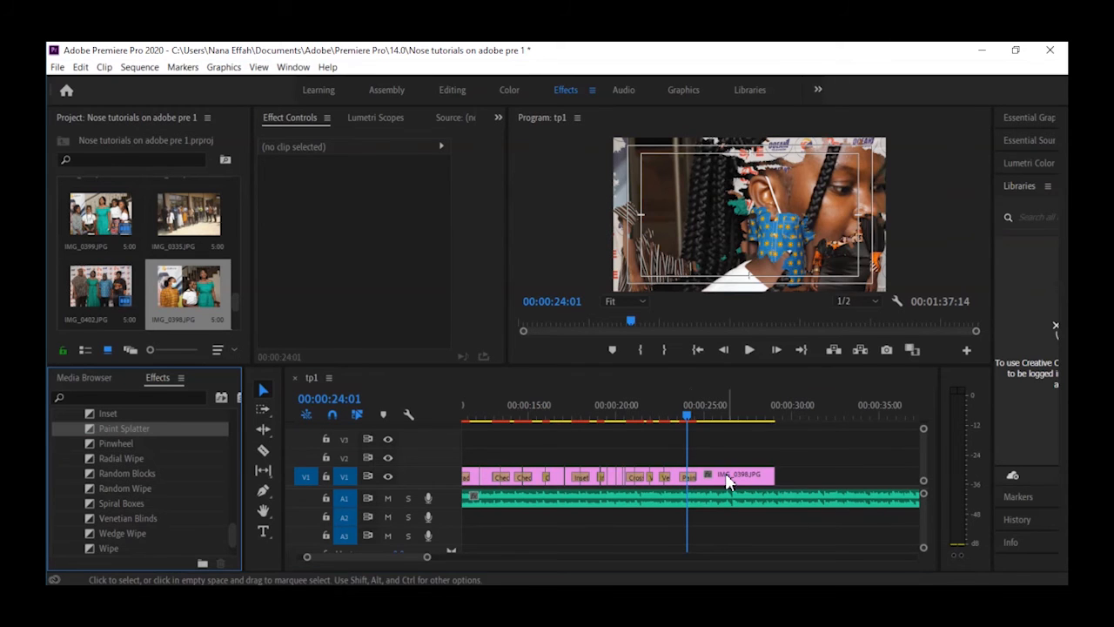
- Scale the IMG_0398.JPG clip to 33 and play back the Paint Splatter transition into it
left_click(725, 479)
left_click_drag(358, 210, 310, 218)
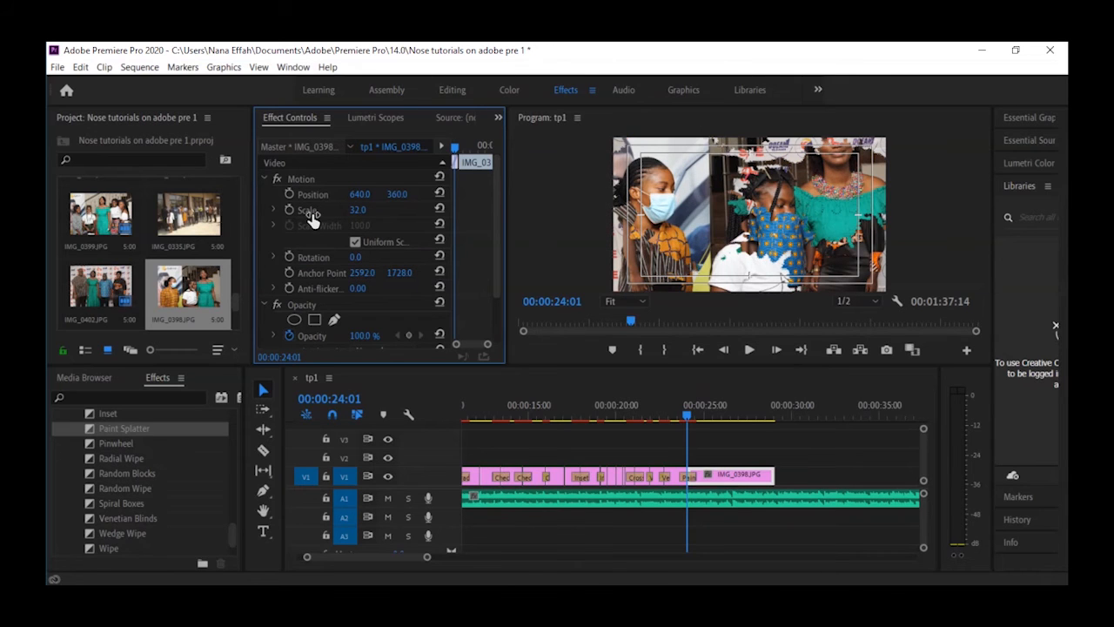
left_click(666, 402)
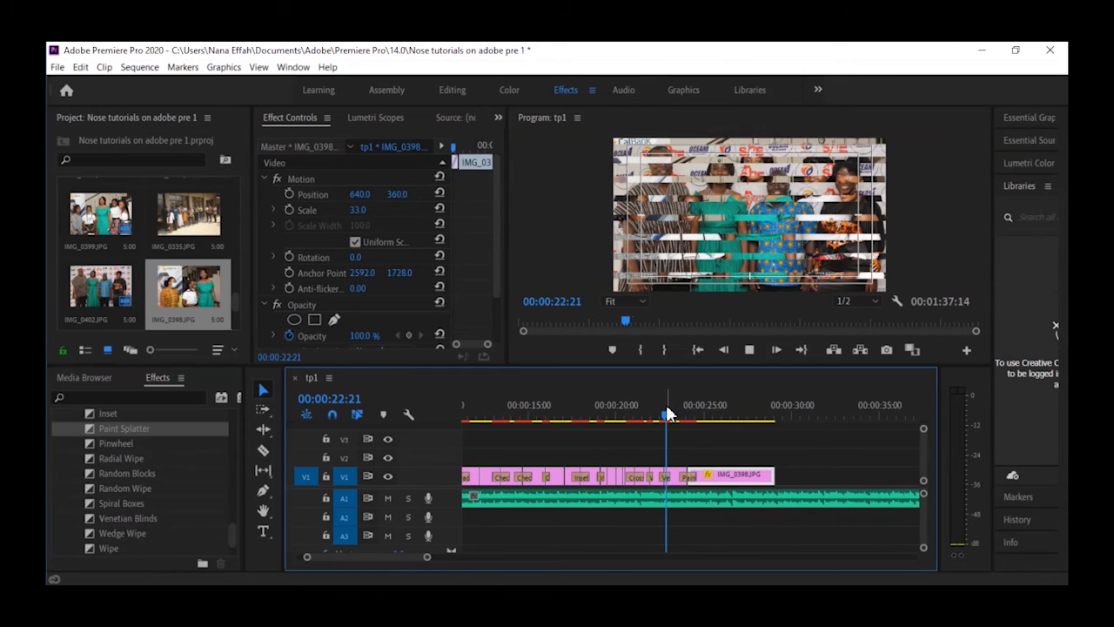
key("space")
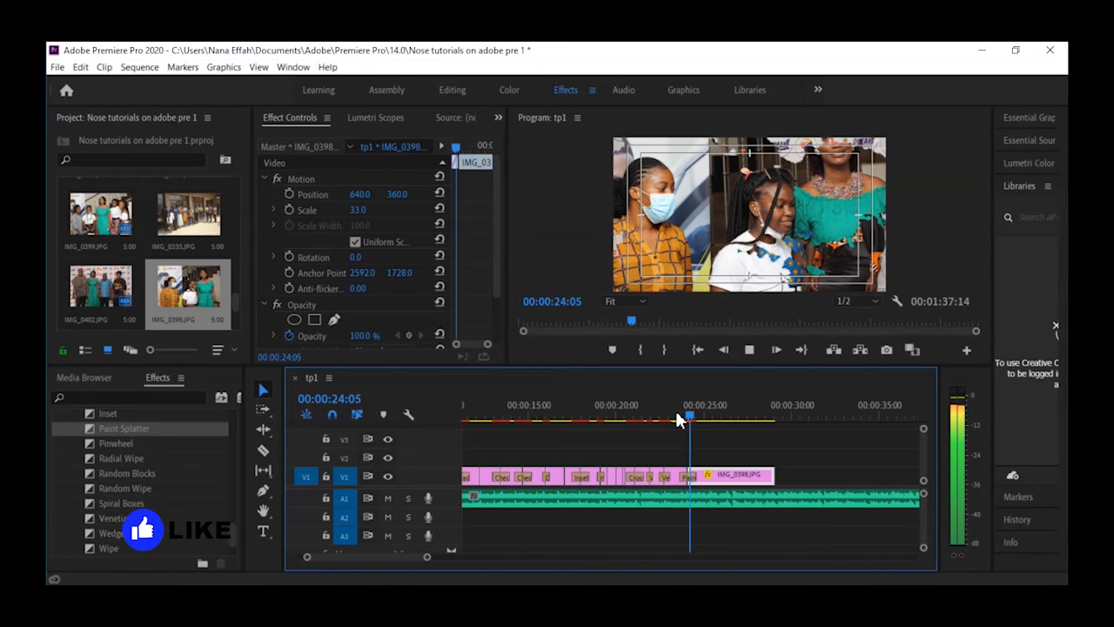
key("space")
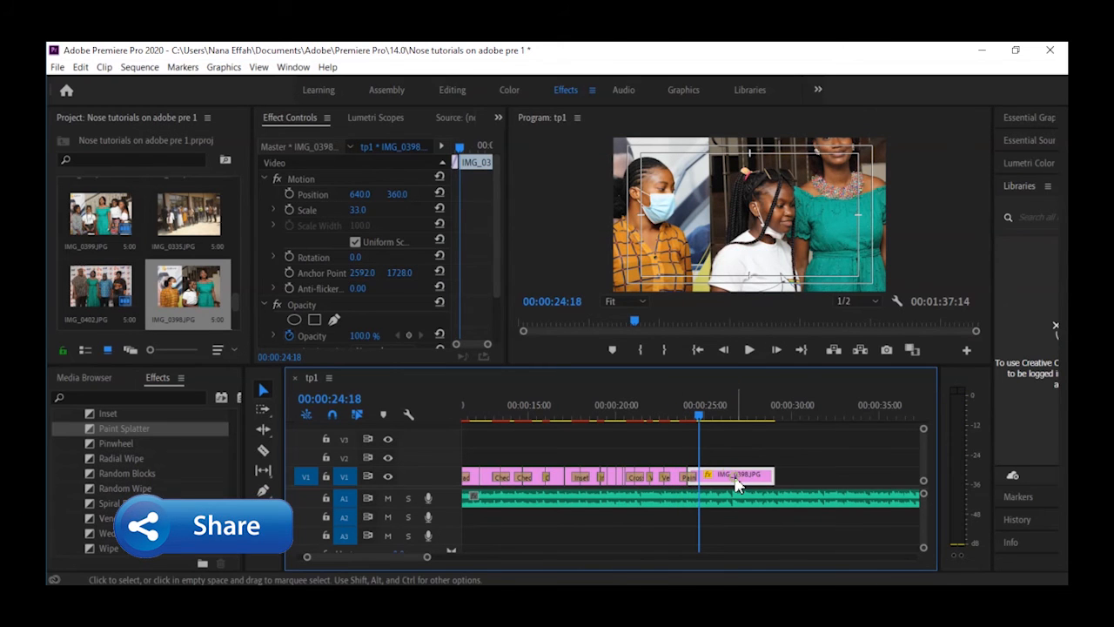
- Scale the IMG_0398.JPG clip to 27, set its vertical position to 413, and play back the transition into it
left_click(355, 212)
mouse_move(340, 217)
left_mouse_down()
mouse_move(358, 215)
mouse_move(337, 214)
left_mouse_up()
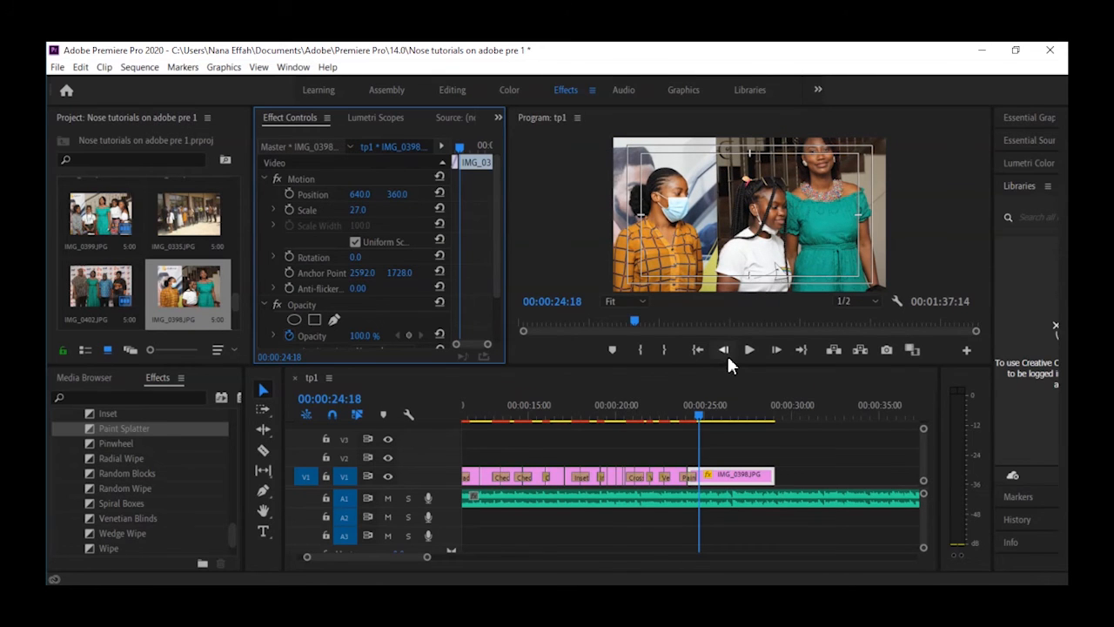
left_click_drag(405, 200, 443, 196)
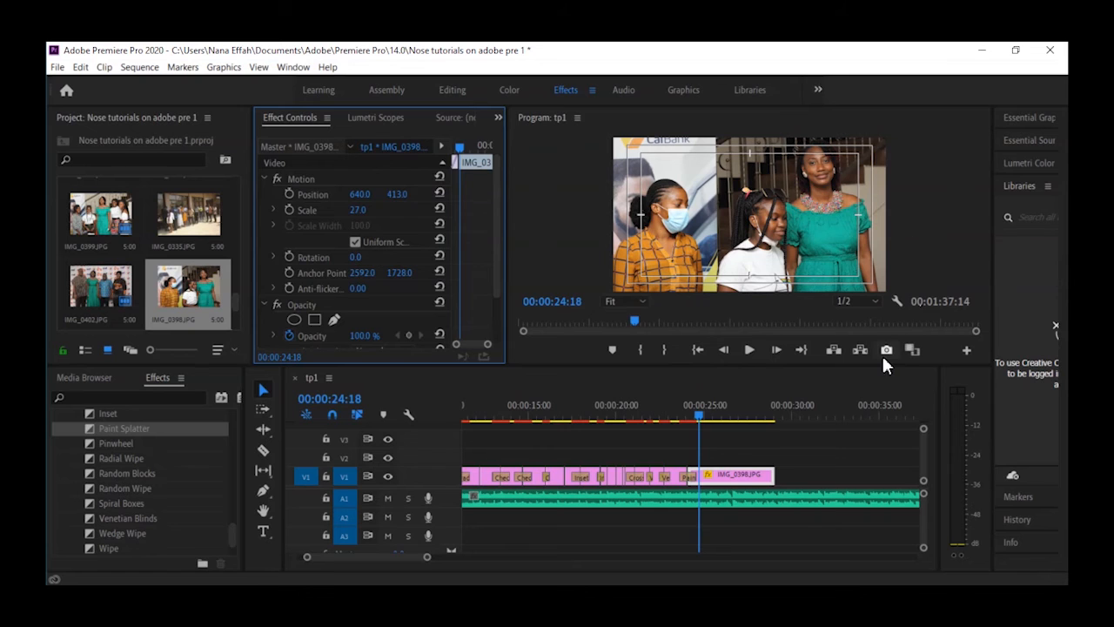
left_click_drag(688, 416, 654, 416)
key("space")
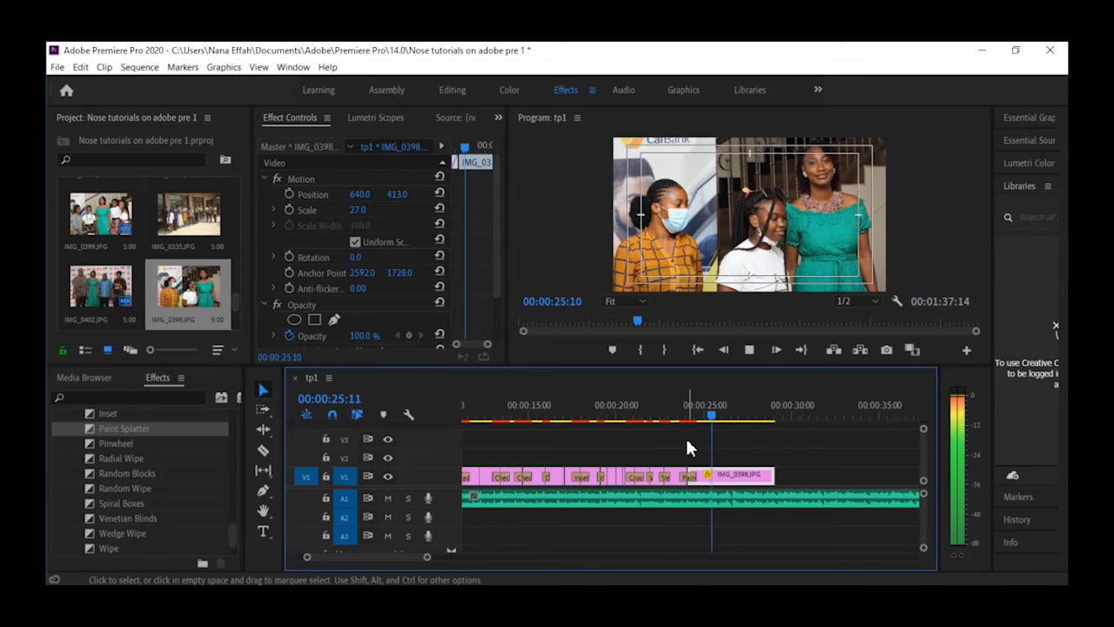
- Cut the IMG_0398.JPG clip on track V1 at 00:00:26:16 and delete the part after the cut
key("space")
key("c")
left_click(736, 475)
key("v")
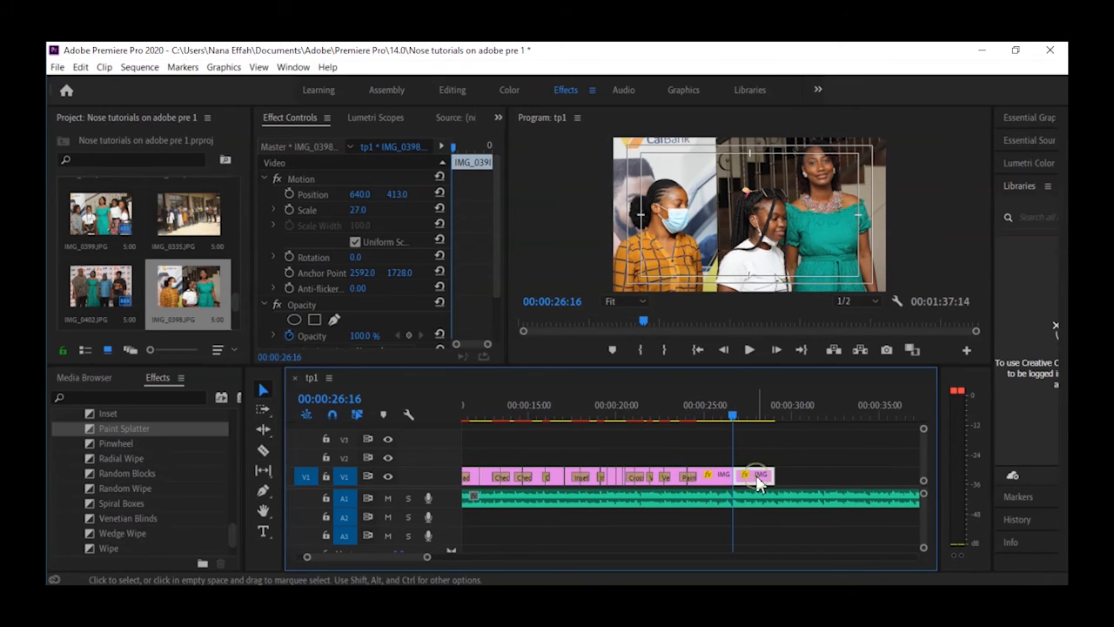
key("Delete")
scroll(192, 294, "down", 1)
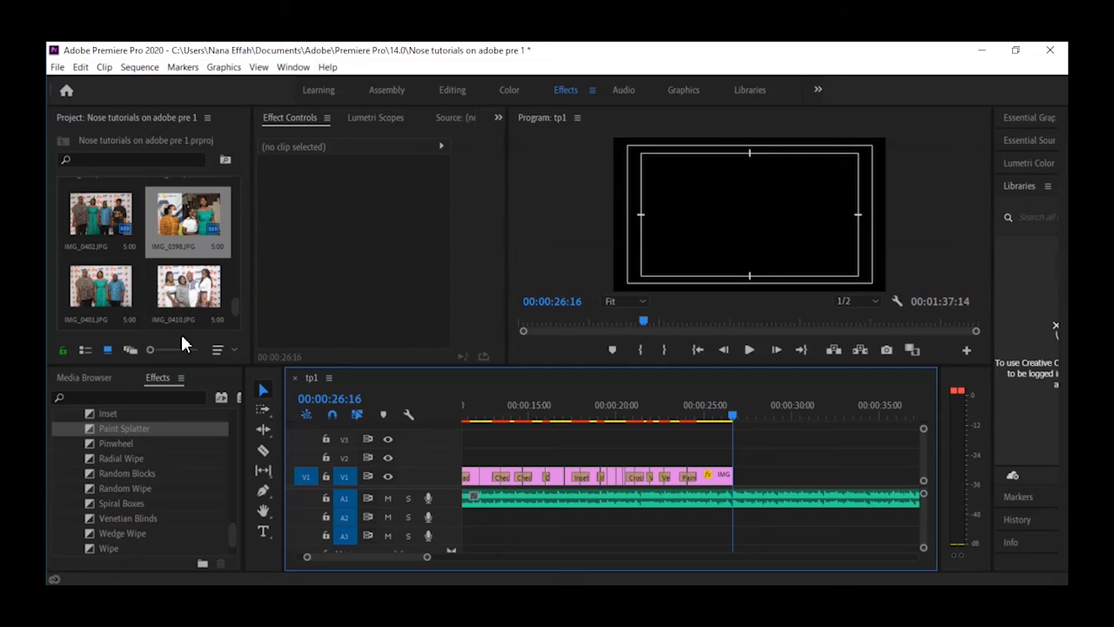
- Place IMG_0410.JPG directly after the IMG_0398.JPG clip on track V1 and scale it to 27
left_click(198, 295)
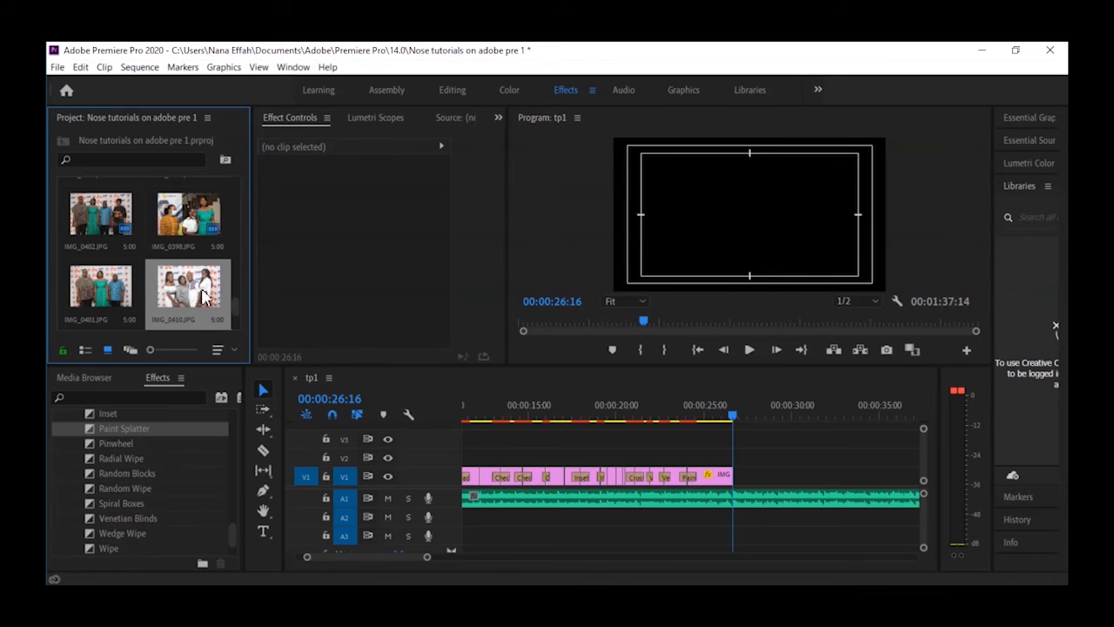
left_click_drag(198, 287, 746, 455)
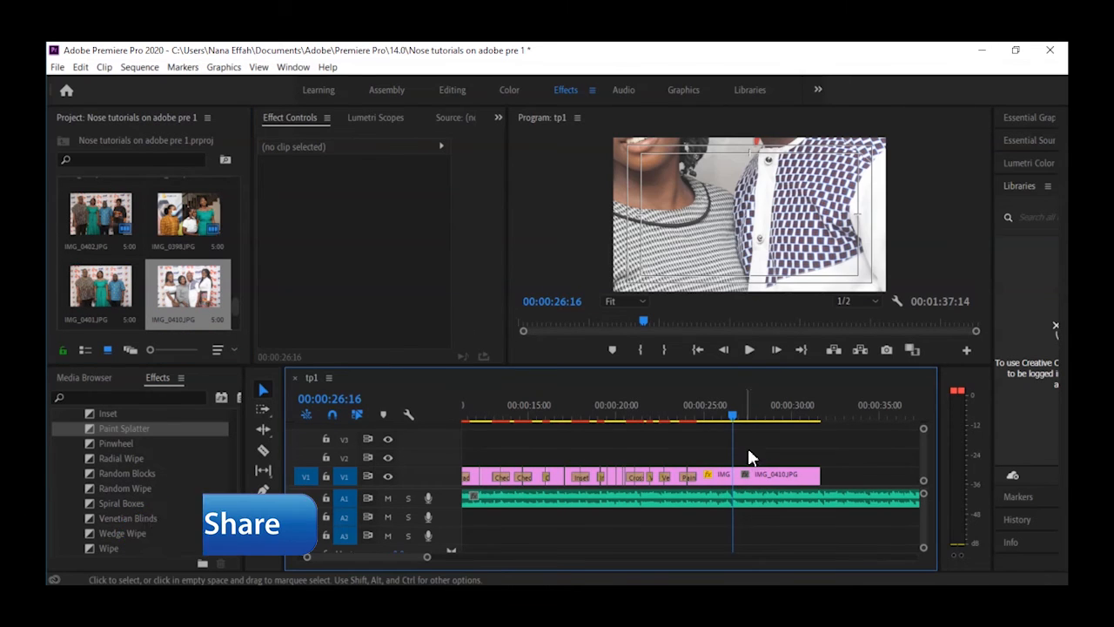
left_click(751, 474)
left_click_drag(365, 216, 306, 216)
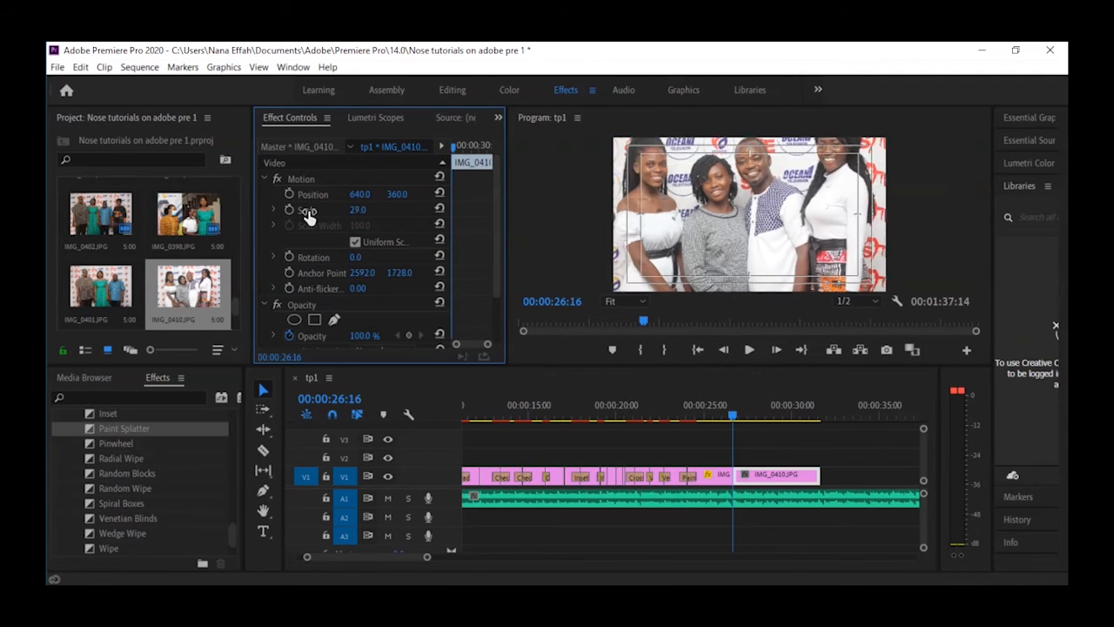
left_click(771, 479)
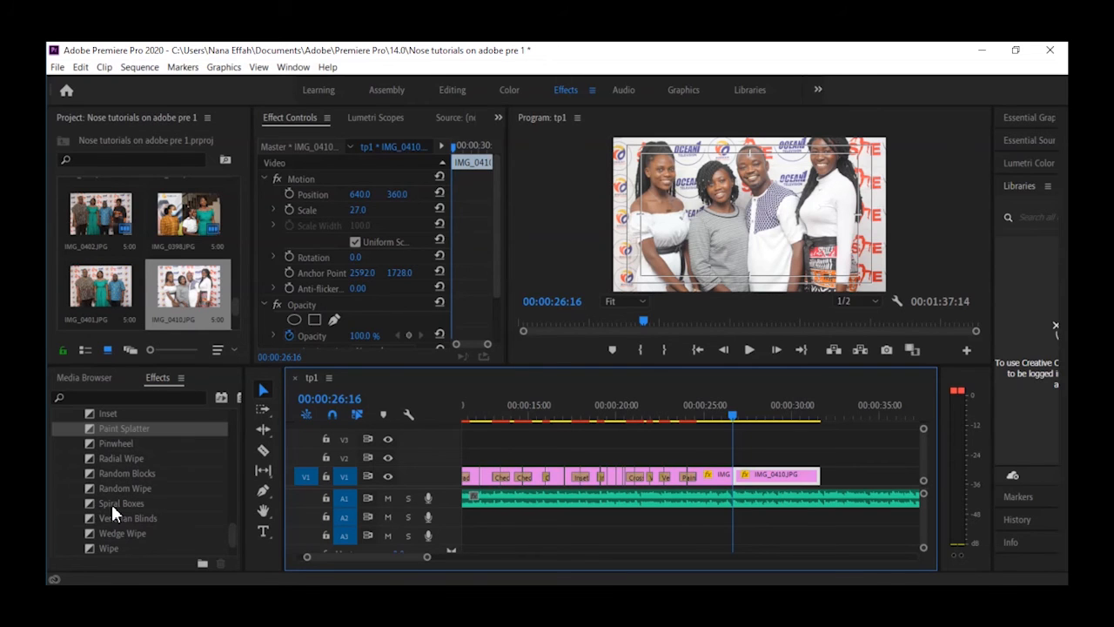
- Apply the Zig-Zag Blocks transition at the cut between IMG_0398.JPG and IMG_0410.JPG and play it back
scroll(114, 505, "down", 2)
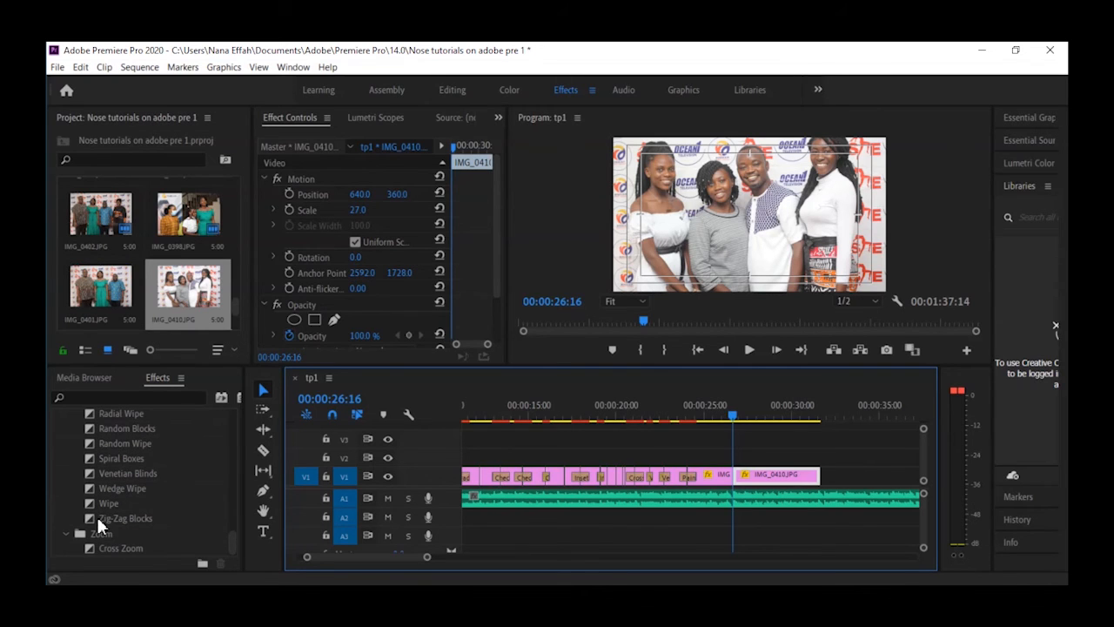
left_click_drag(97, 516, 734, 483)
left_click_drag(734, 410, 722, 419)
key("space")
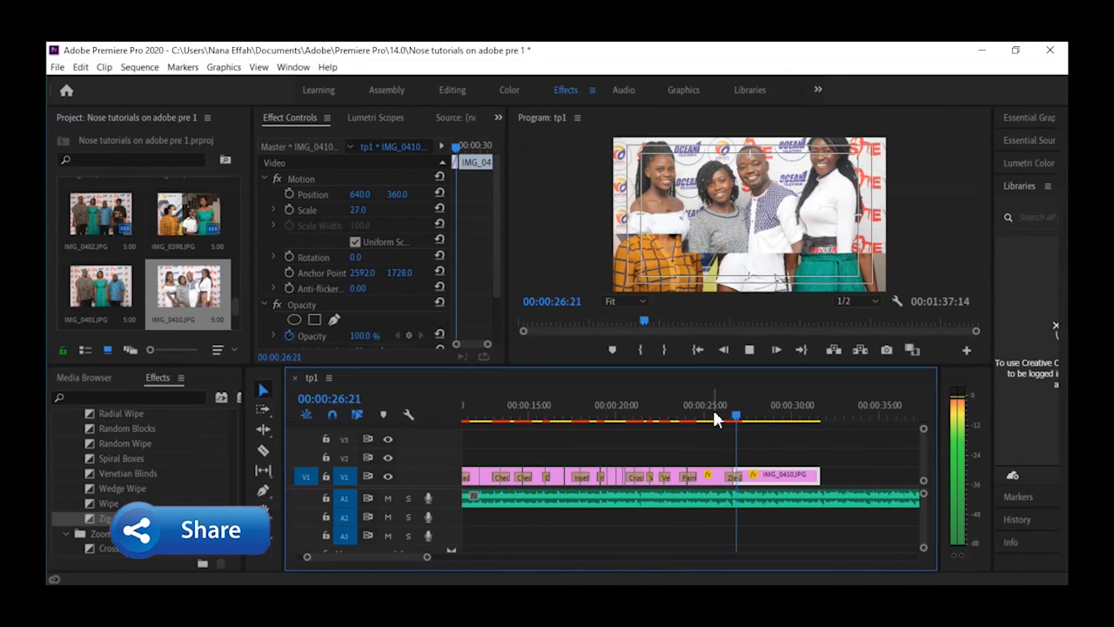
left_click(714, 420)
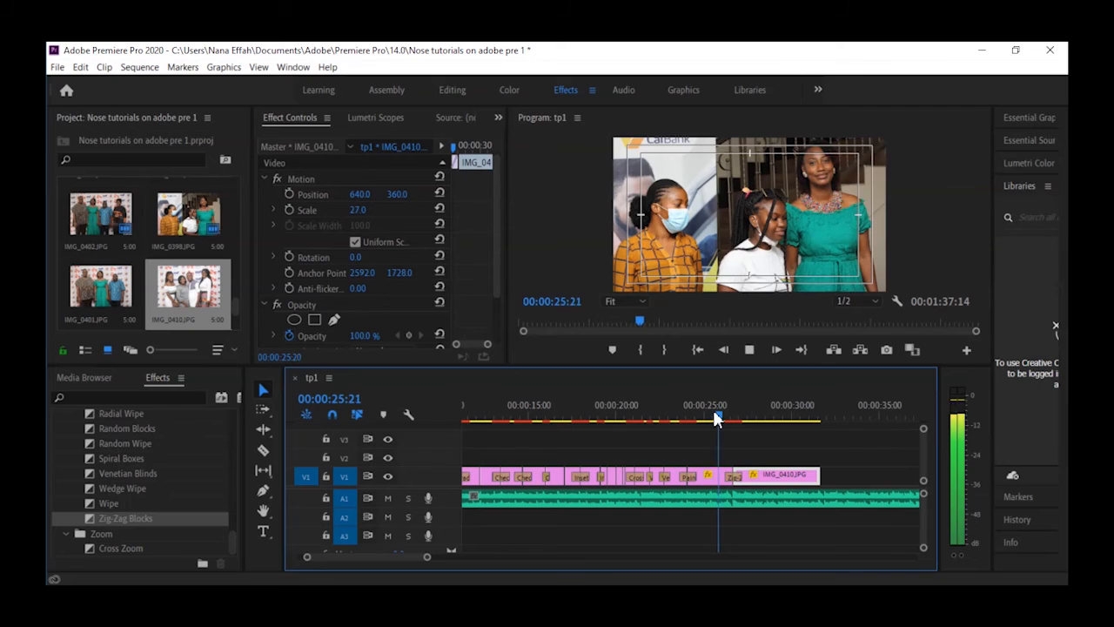
- Cut the IMG_0410.JPG clip on track V1 at 00:00:28:01 and delete the part after the cut
key("space")
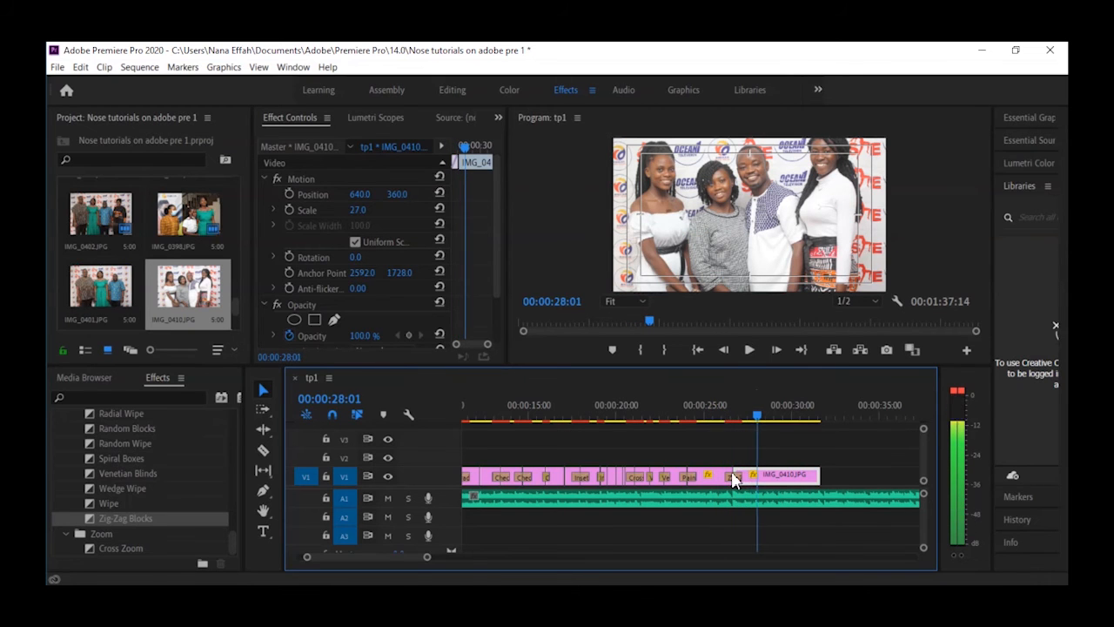
left_click(781, 479)
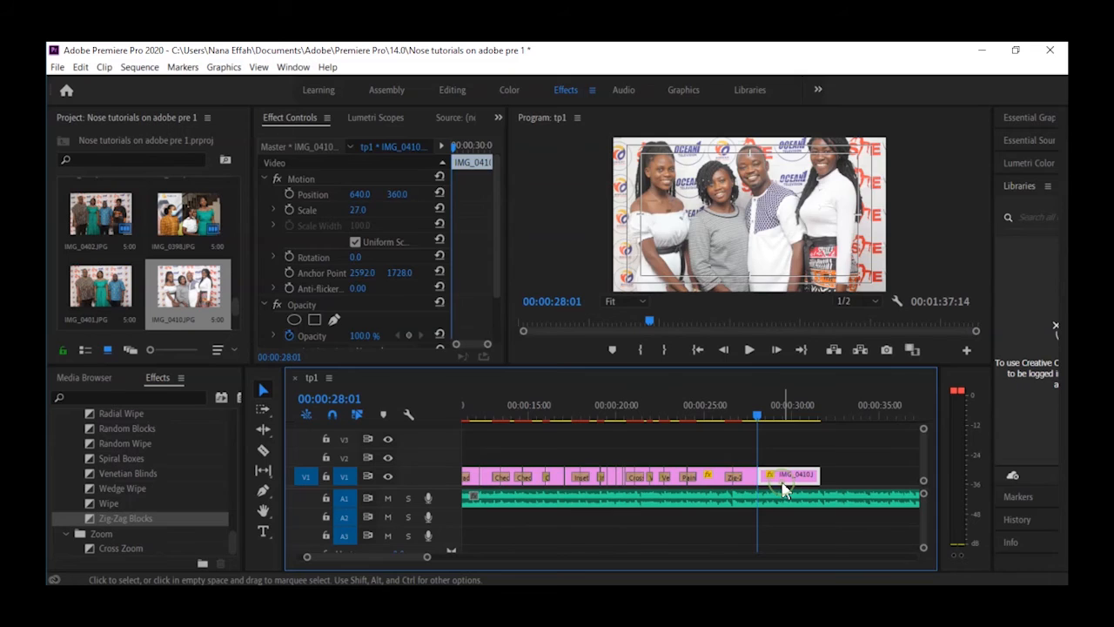
key("Delete")
- Place IMG_0442.JPG on track V1 at 00:00:28:01, directly after the IMG_0410.JPG clip
scroll(157, 305, "down", 2)
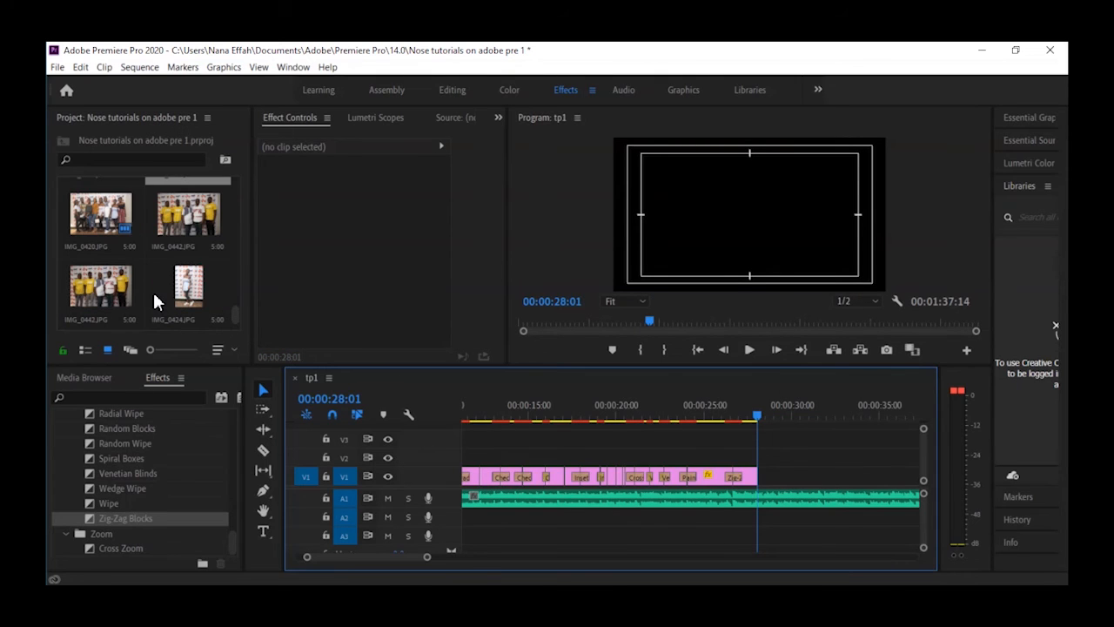
left_click(183, 215)
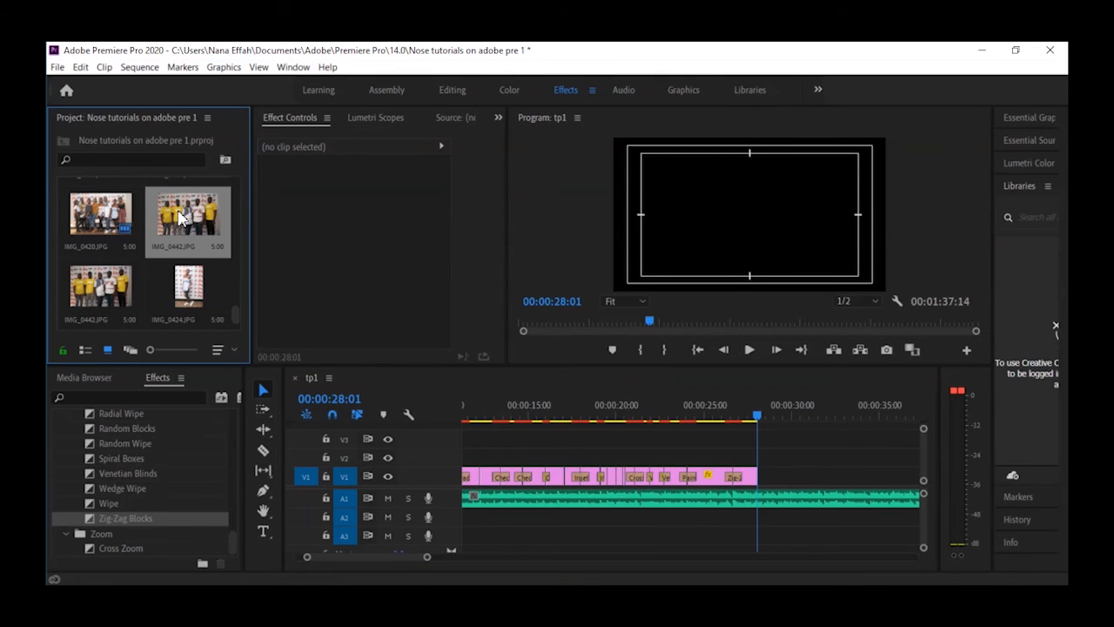
left_click_drag(616, 380, 769, 484)
- Apply Zig-Zag Blocks at the cut between IMG_0410.JPG and IMG_0442.JPG and scale the IMG_0442.JPG clip to 27
left_click(89, 521)
left_click_drag(774, 493, 759, 478)
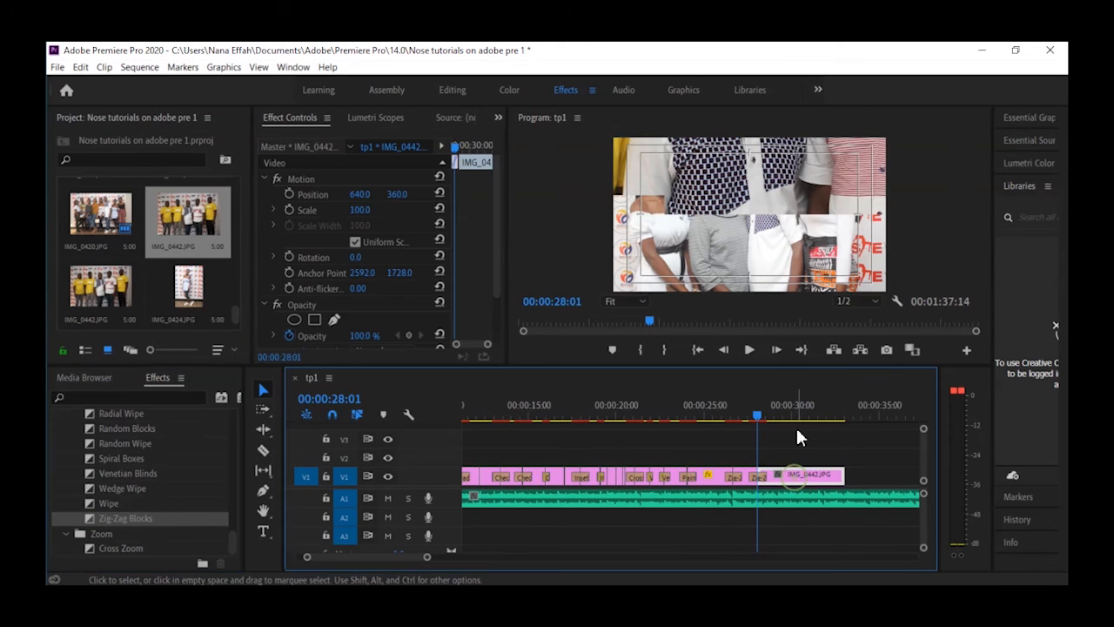
left_click_drag(360, 215, 306, 215)
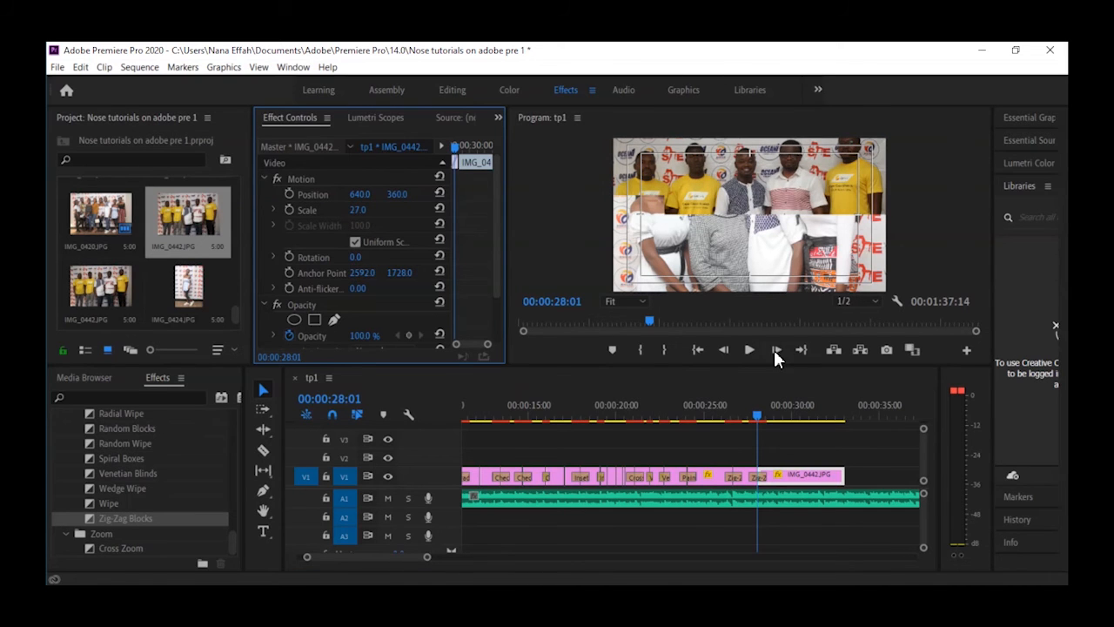
- Reverse the Zig-Zag Blocks transition between IMG_0410.JPG and IMG_0442.JPG
left_click(764, 477)
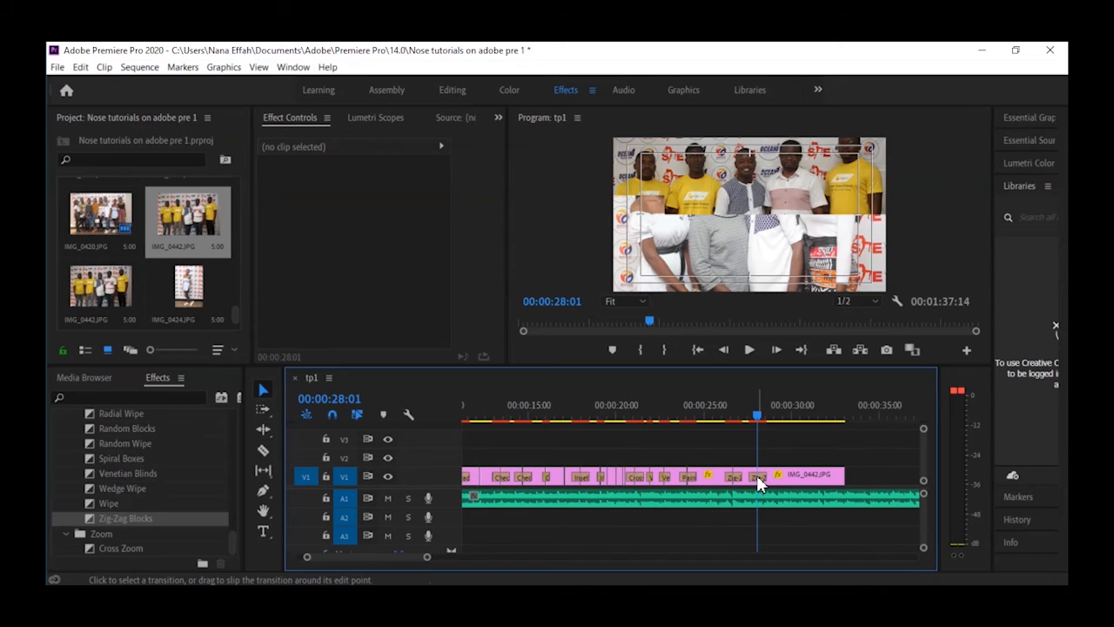
left_click(757, 477)
scroll(365, 261, "down", 2)
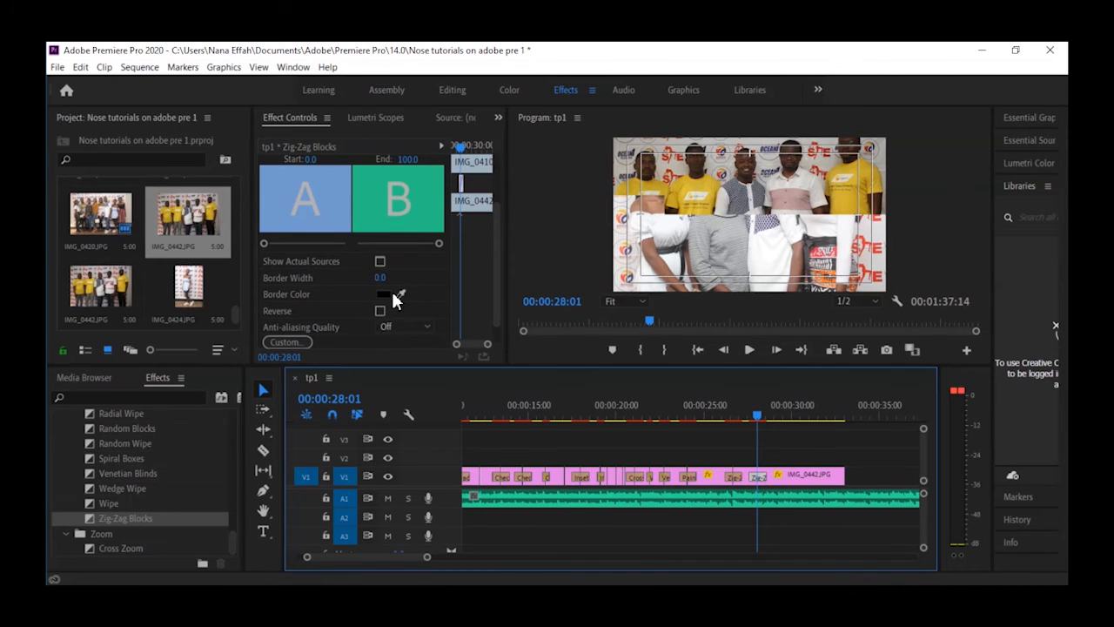
left_click(379, 312)
- Set the border color of the selected Zig-Zag Blocks transition to blue 000CFF
left_click(383, 295)
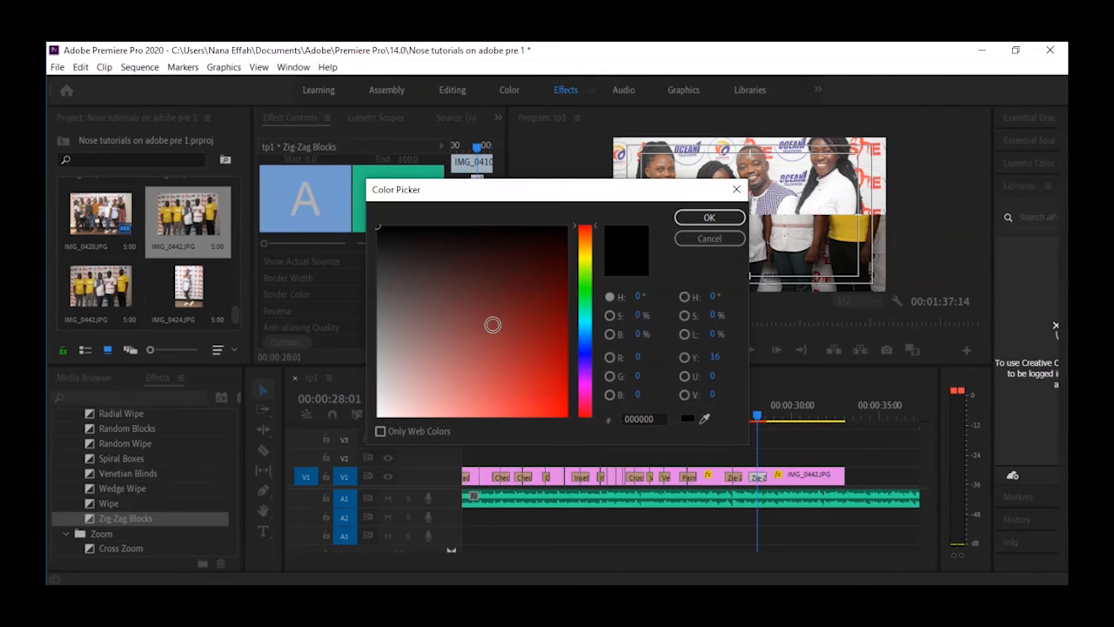
left_click(585, 344)
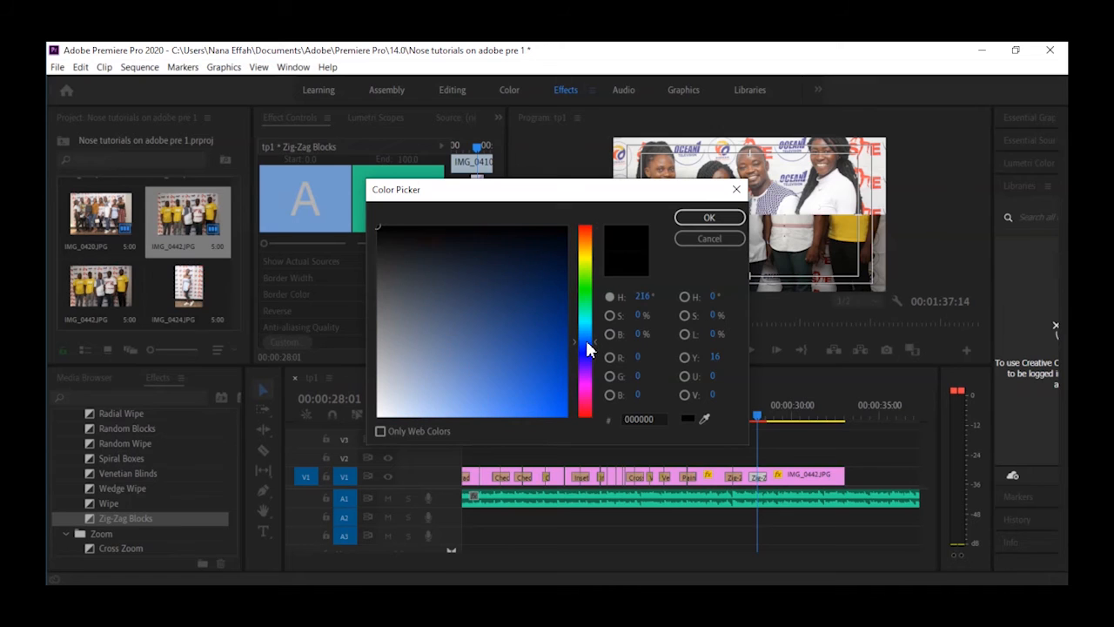
left_click(541, 369)
left_click_drag(580, 343, 580, 347)
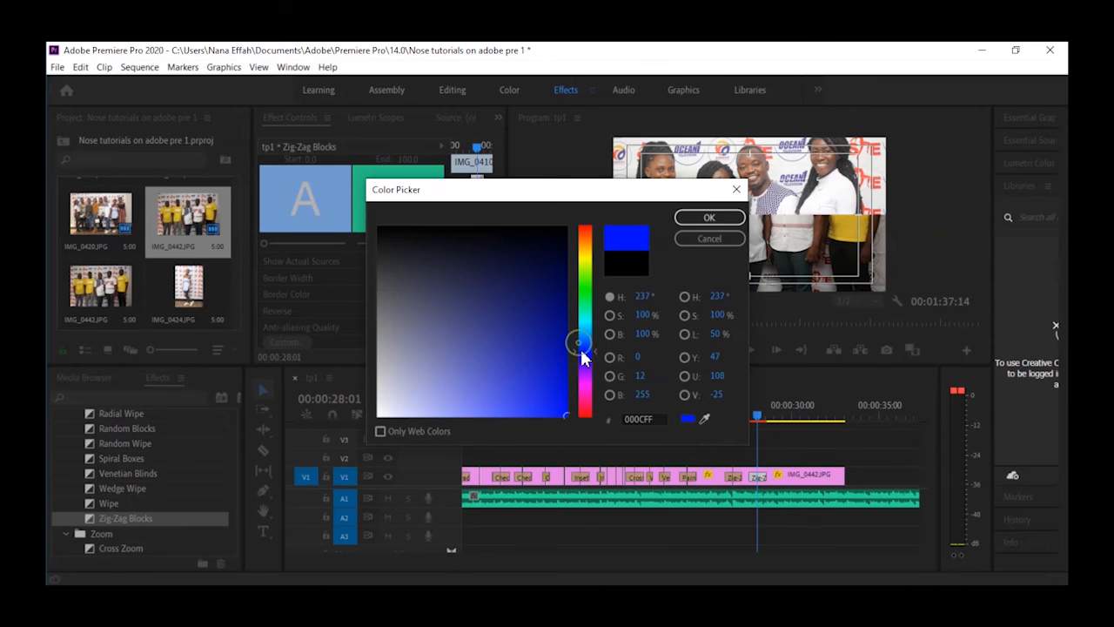
left_click(710, 217)
- Set the Zig-Zag Blocks transition's border width to 3.2 and play back the transition into IMG_0442.JPG
left_click_drag(735, 416, 755, 406)
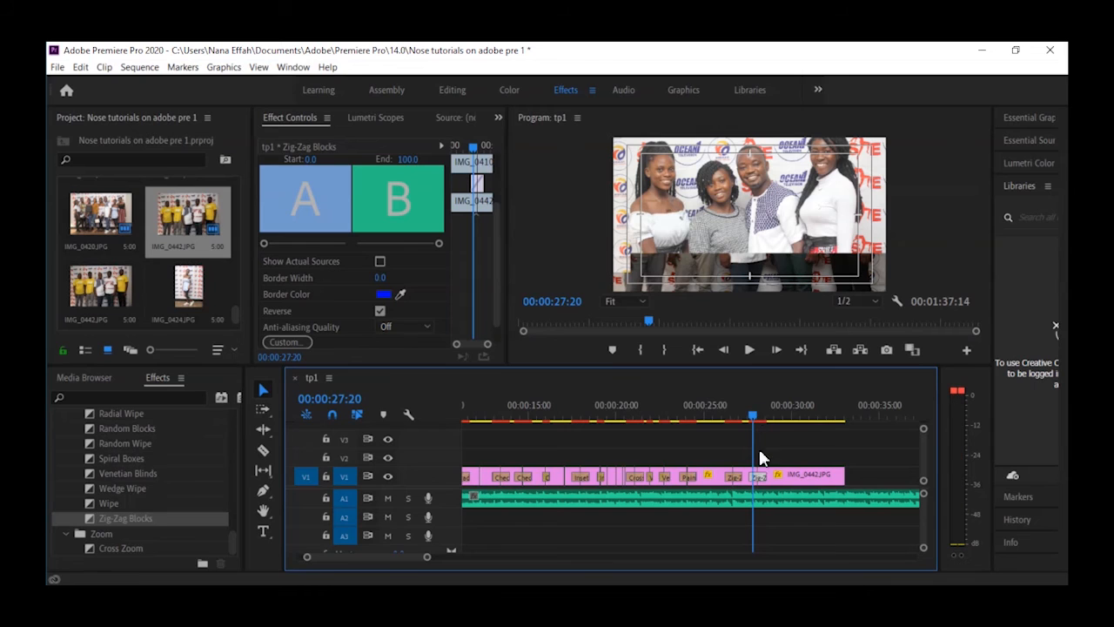
left_click_drag(380, 278, 402, 279)
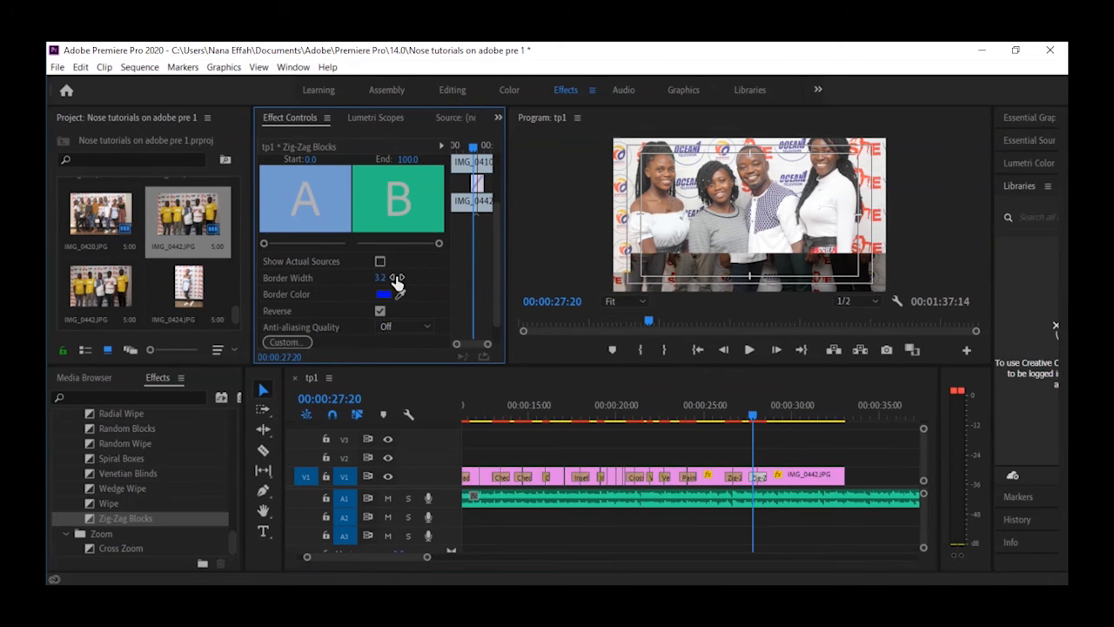
left_click_drag(753, 424, 746, 420)
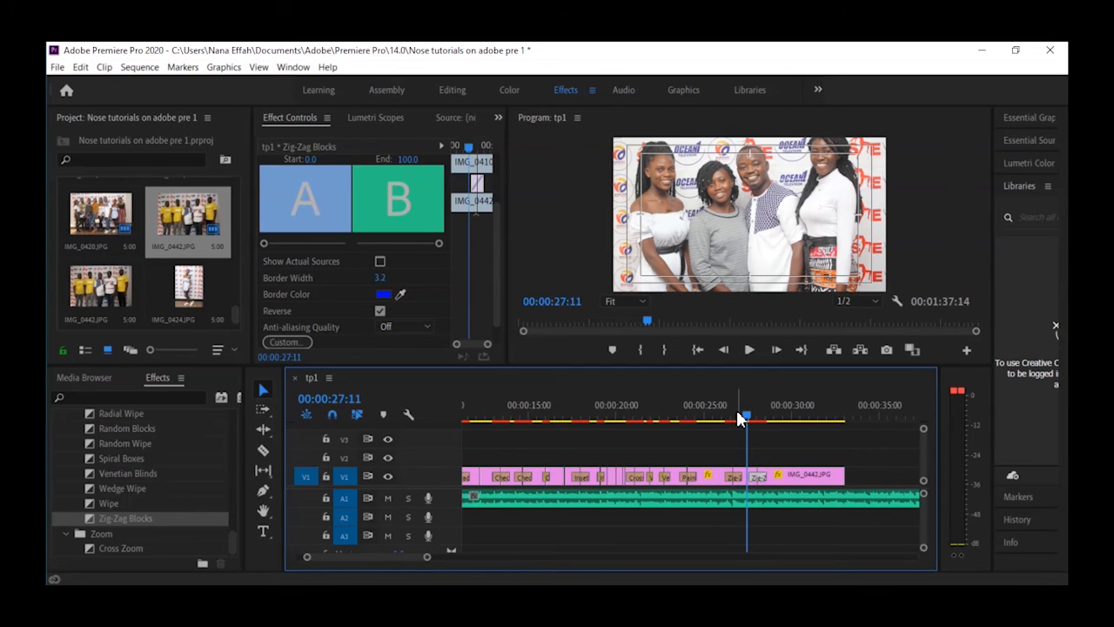
key("space")
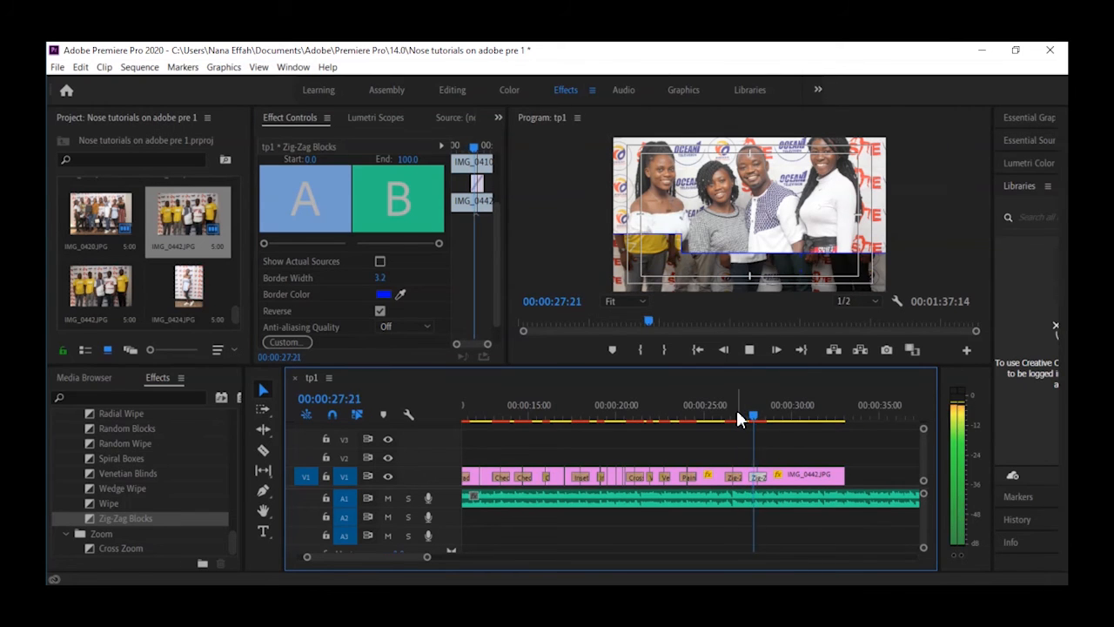
left_click(737, 414)
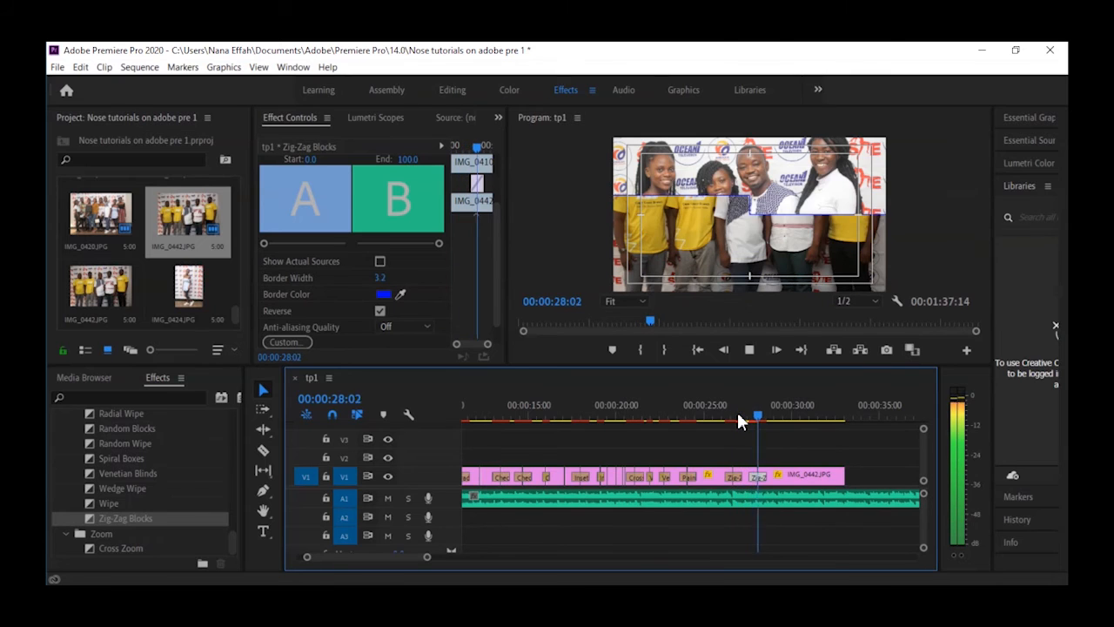
key("space")
- Set the IMG_0442.JPG clip's vertical position to 412 and trim its end back to 00:00:29:06
left_click(808, 475)
left_click_drag(396, 193, 432, 189)
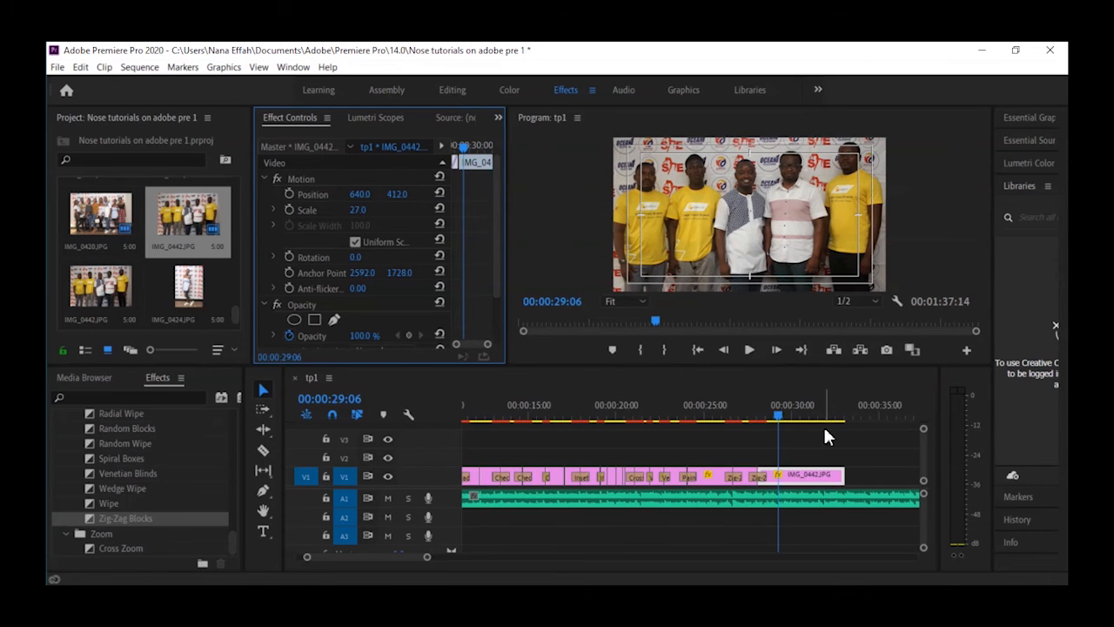
left_click_drag(841, 476, 777, 475)
- Play back both Zig-Zag Blocks transitions through to the end of the IMG_0442.JPG clip
left_click(721, 409)
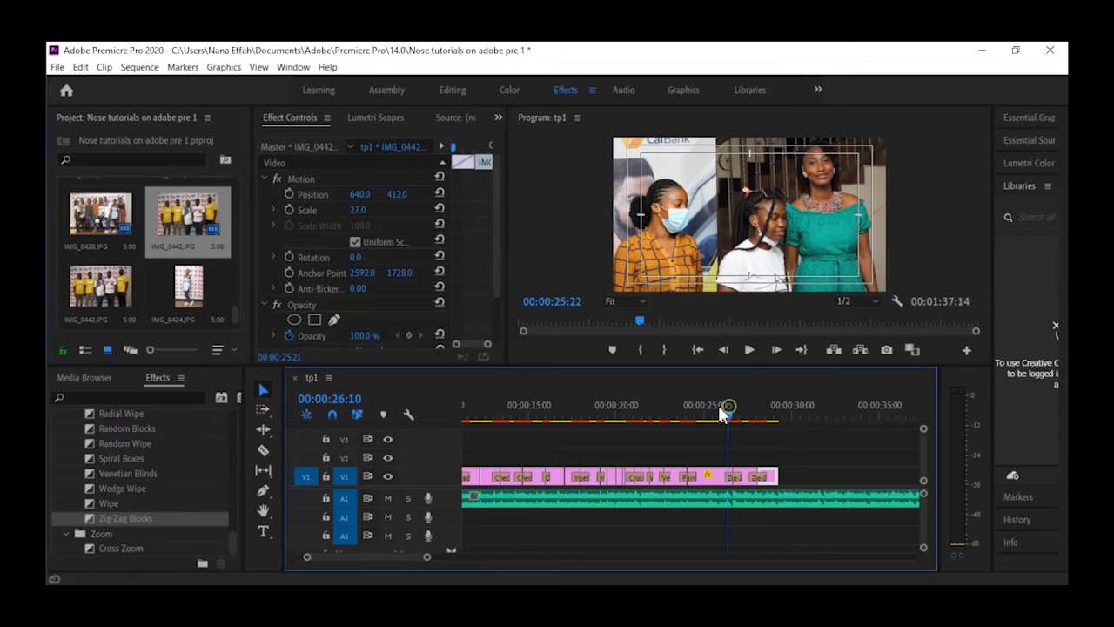
key("space")
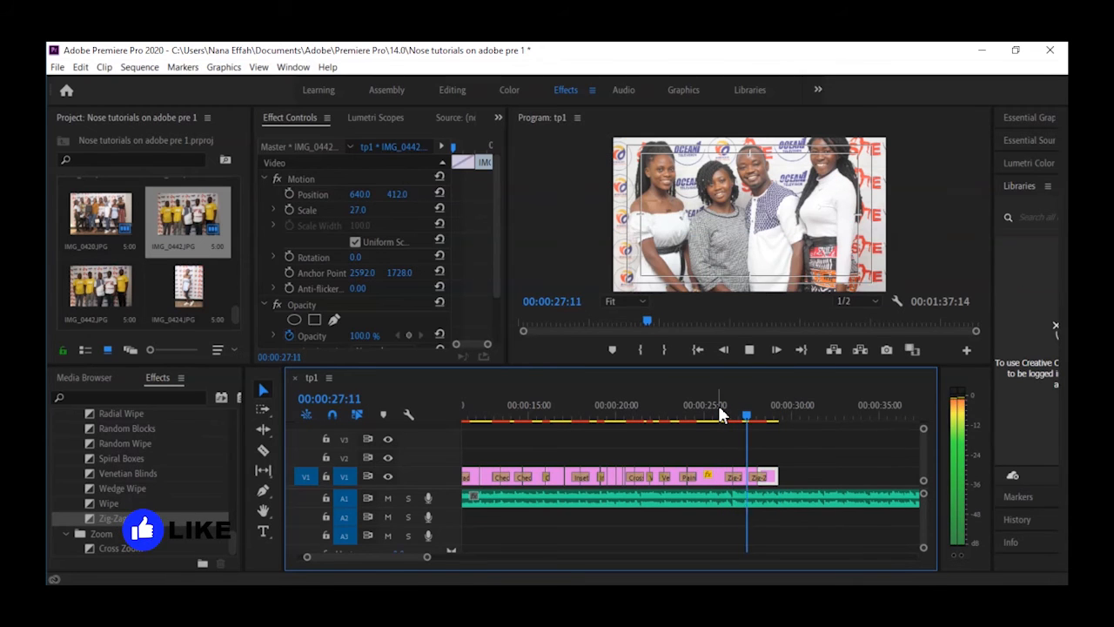
key("space")
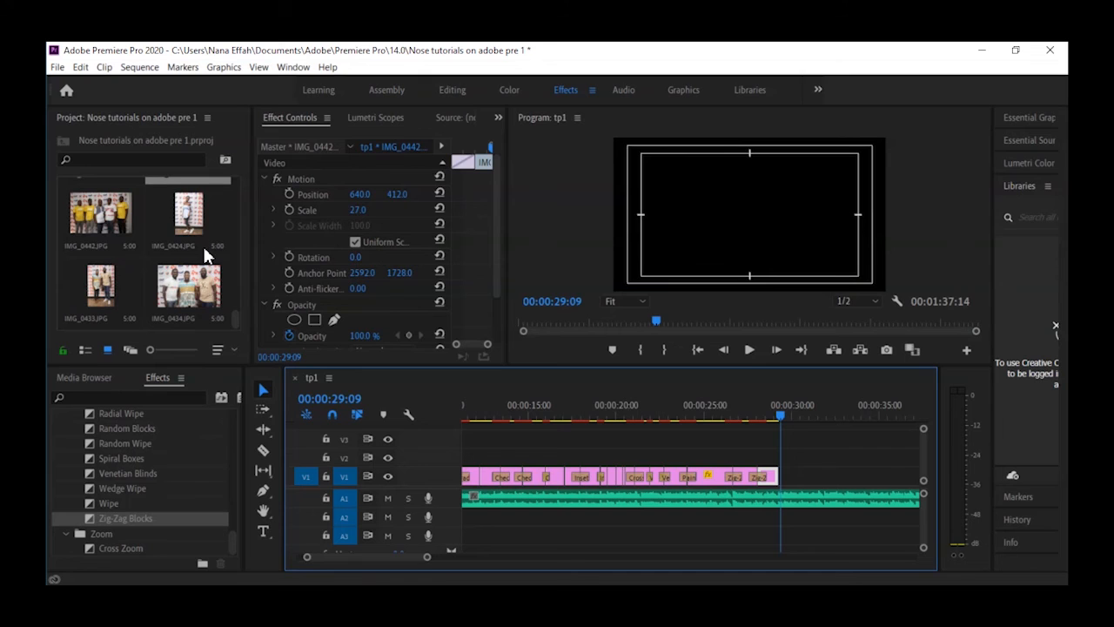
- Place IMG_0434.JPG directly after the IMG_0442.JPG clip on track V1
scroll(203, 243, "down", 1)
left_click(185, 299)
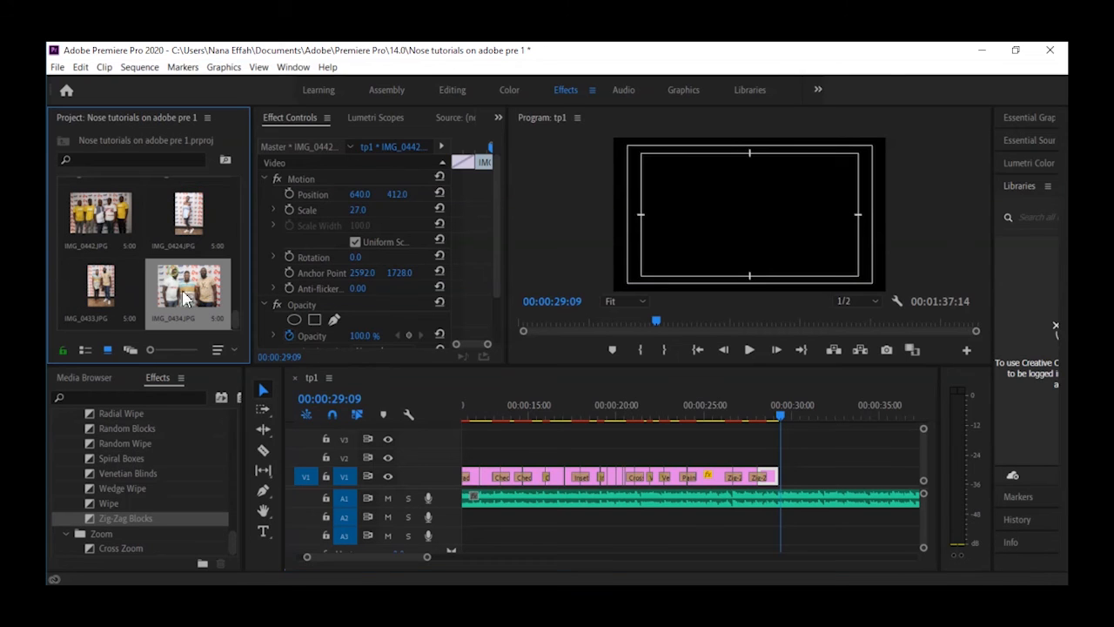
left_click_drag(193, 300, 781, 486)
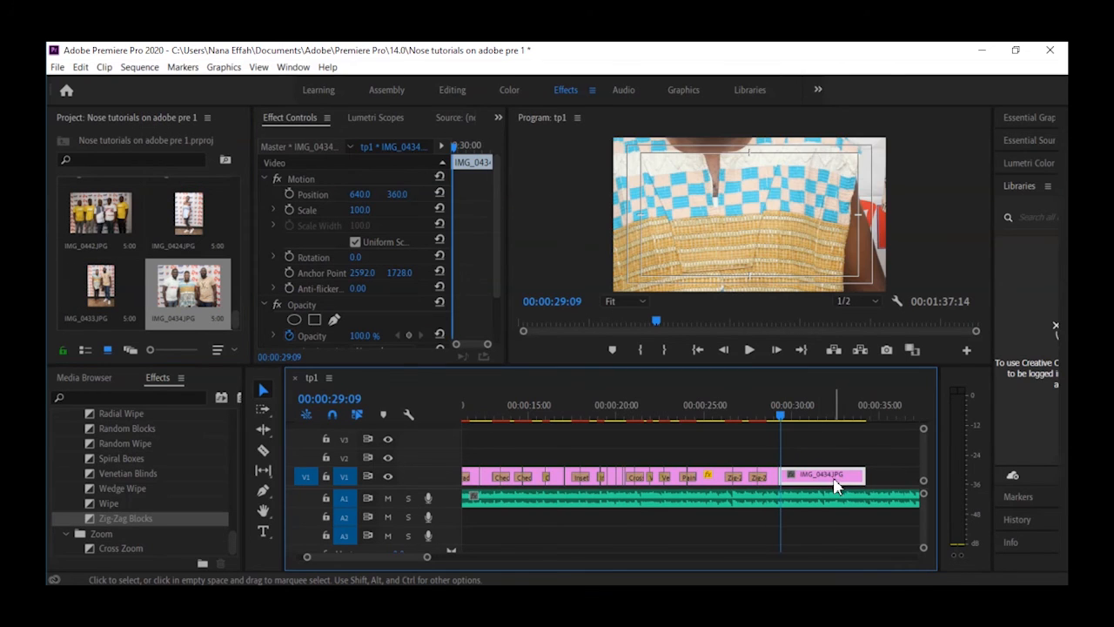
- Scale the IMG_0434.JPG clip to 26 and set its vertical position to 448
left_click_drag(357, 210, 296, 215)
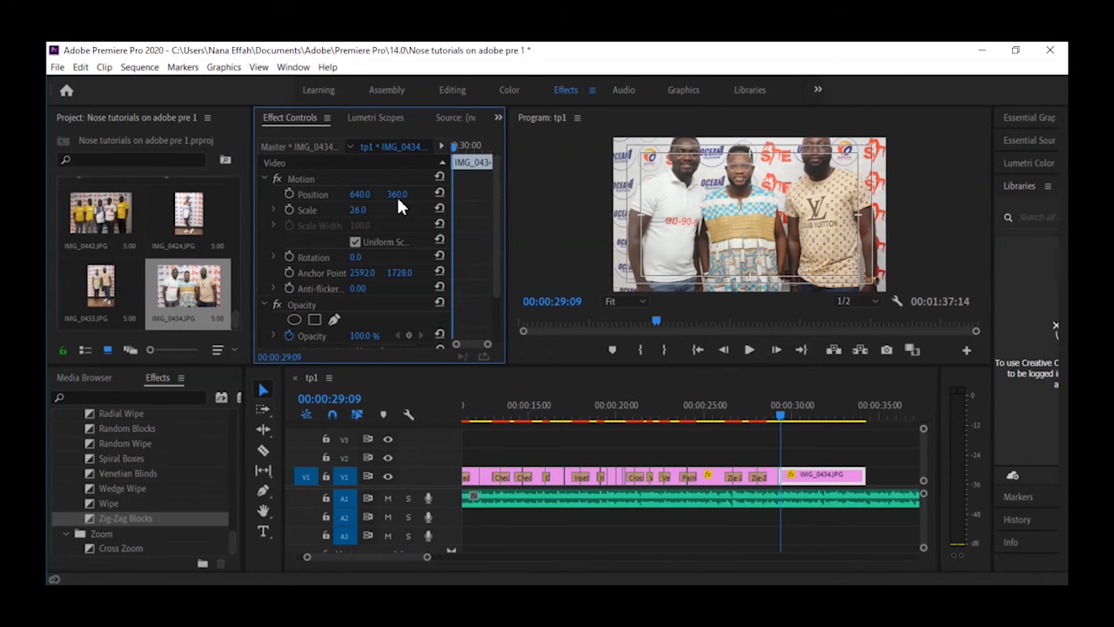
left_click_drag(396, 199, 391, 191)
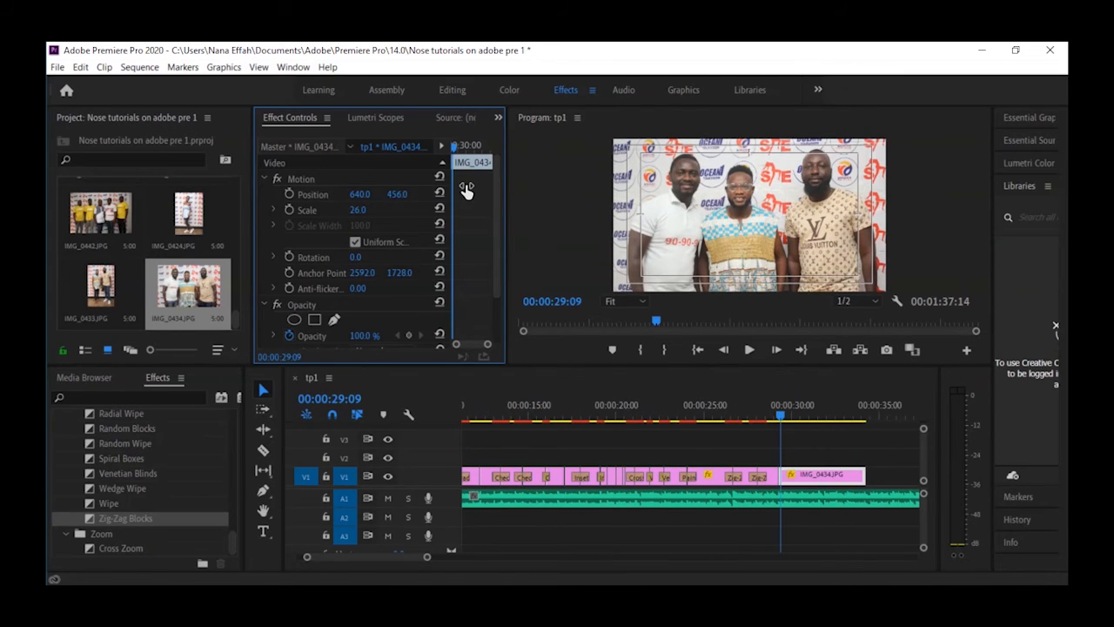
left_click(814, 479)
- Apply the Barn Doors transition at the cut between IMG_0442.JPG and IMG_0434.JPG and play it back
scroll(100, 492, "up", 3)
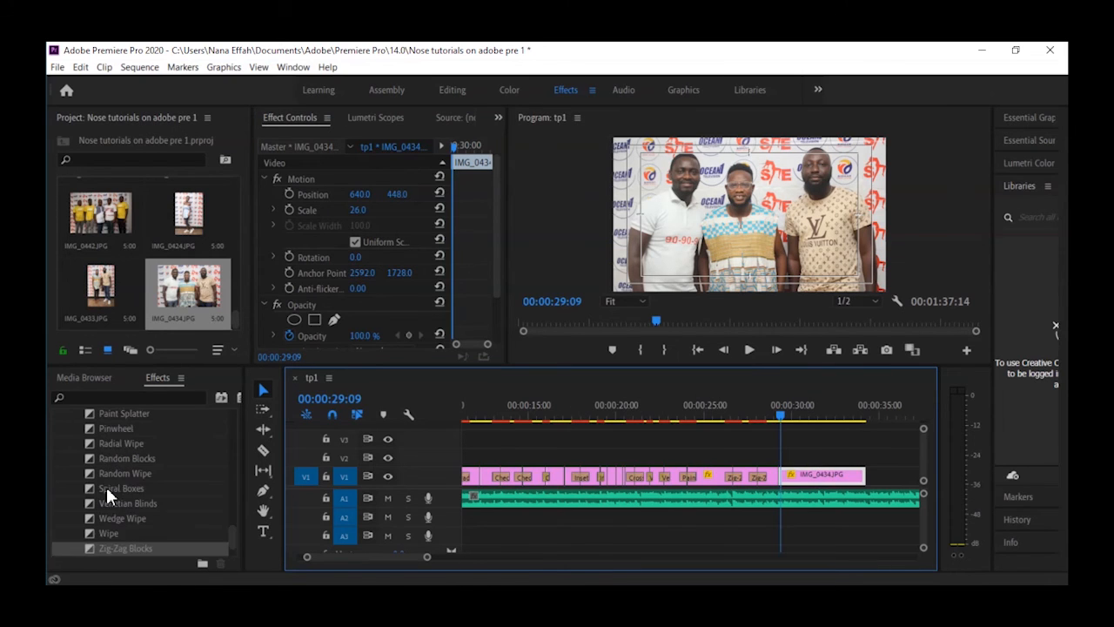
scroll(97, 439, "up", 4)
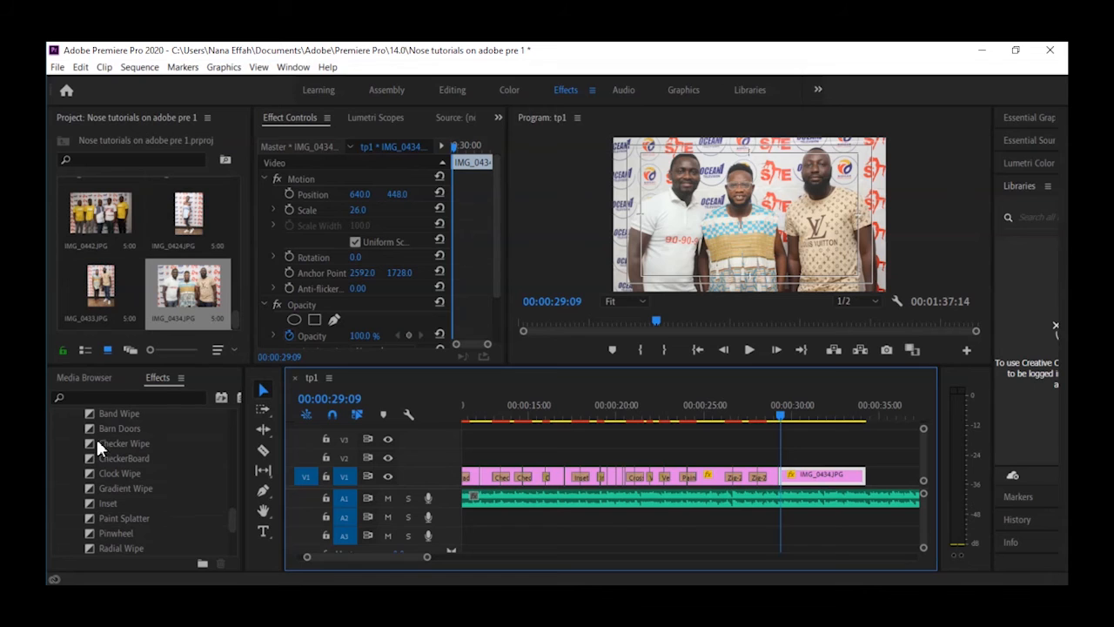
mouse_move(89, 428)
left_mouse_down()
mouse_move(470, 431)
mouse_move(789, 481)
left_mouse_up()
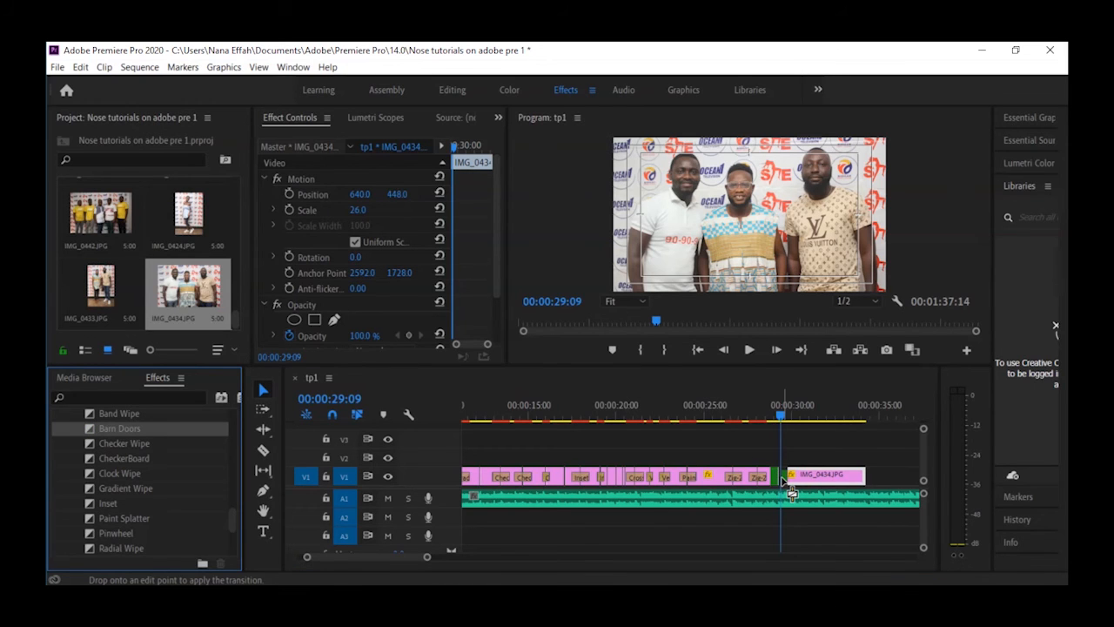
left_click(782, 418)
key("space")
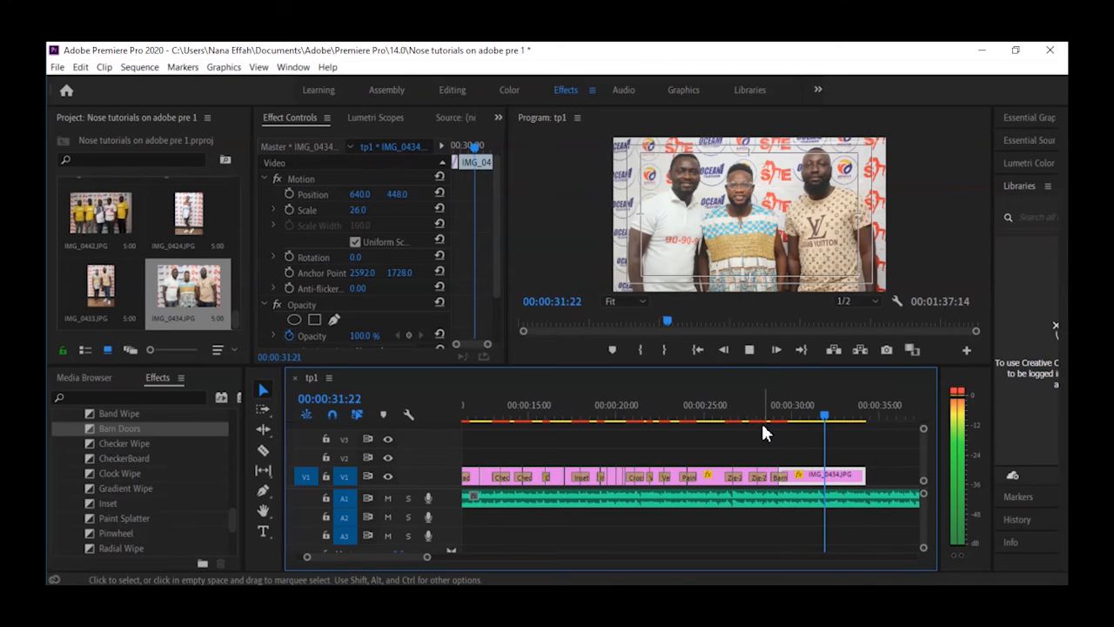
- Trim the end of the IMG_0434.JPG clip to 00:00:31:23 and apply the Dip to Black transition there
key("space")
left_click_drag(863, 474, 824, 471)
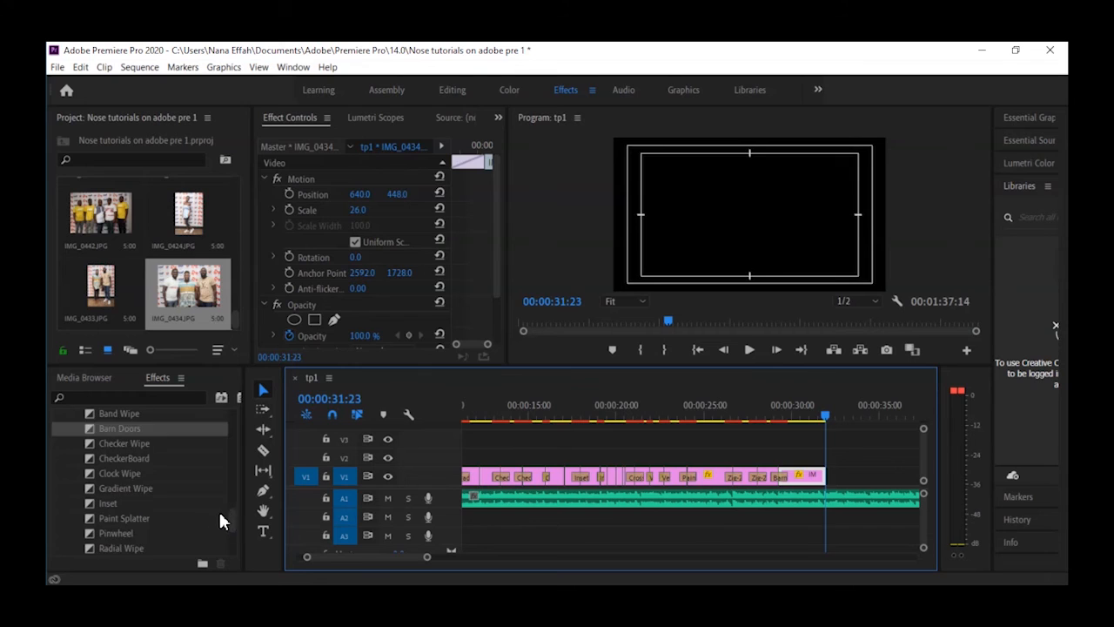
scroll(220, 520, "down", 3)
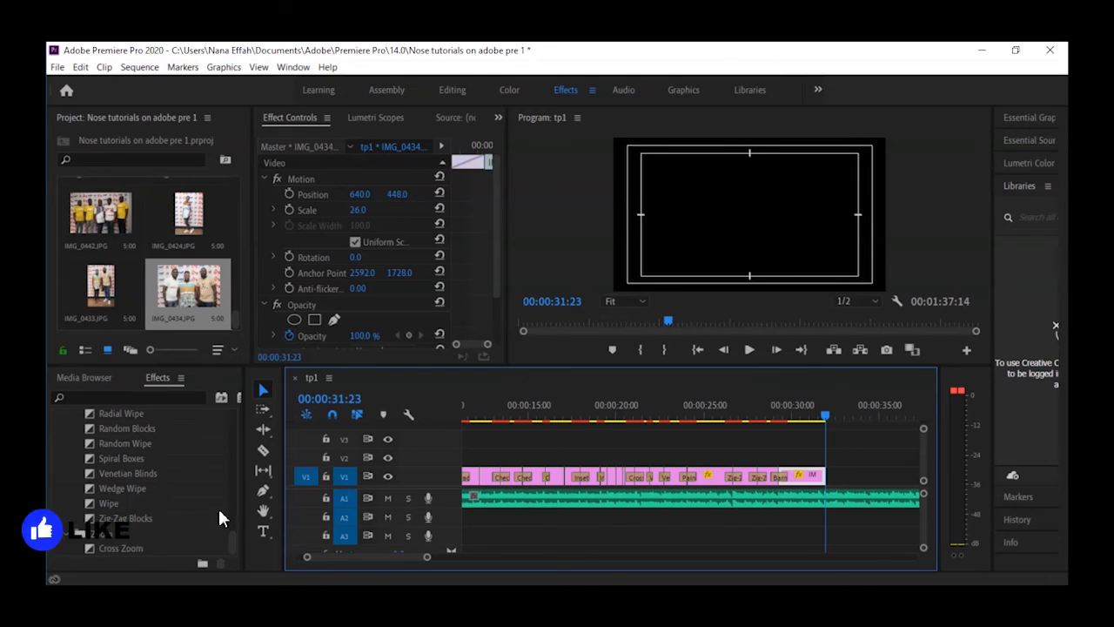
scroll(220, 520, "up", 5)
scroll(149, 526, "up", 2)
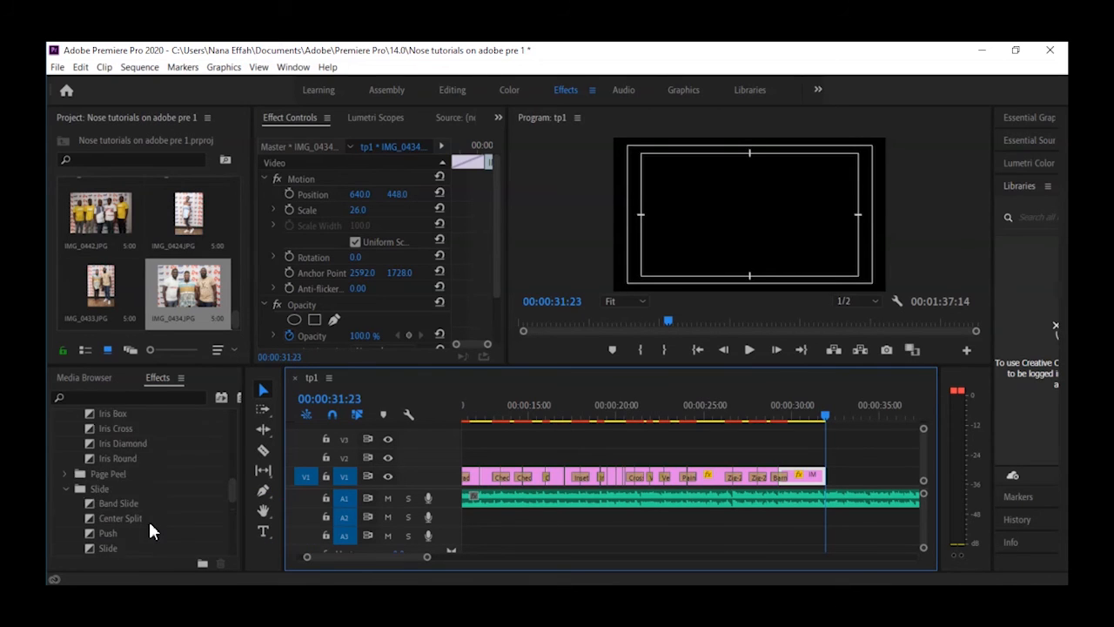
scroll(149, 526, "up", 5)
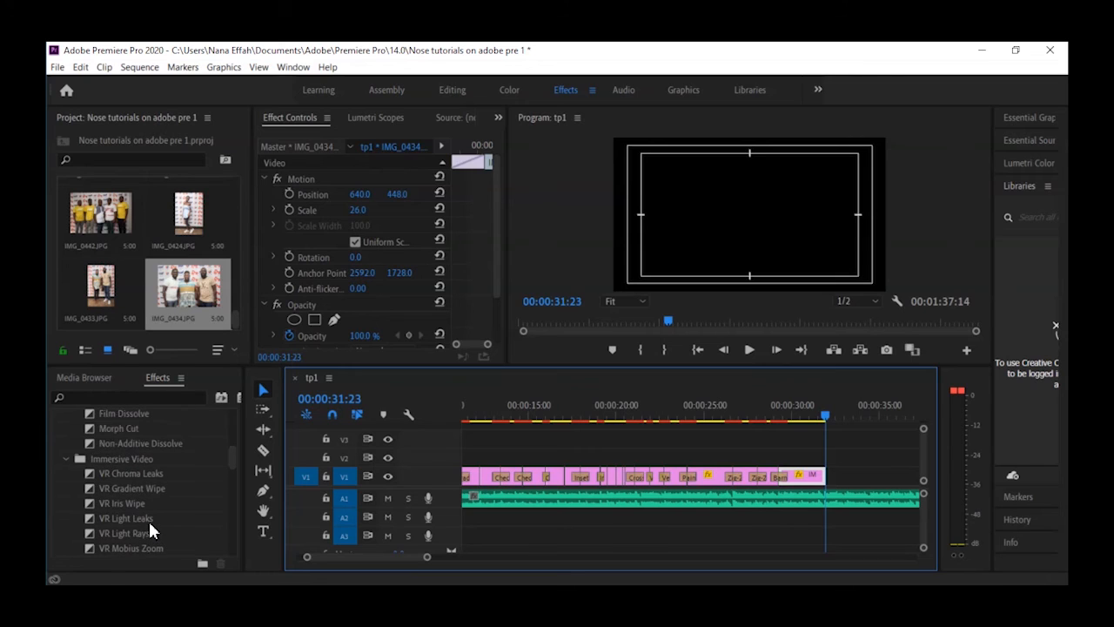
scroll(149, 531, "up", 2)
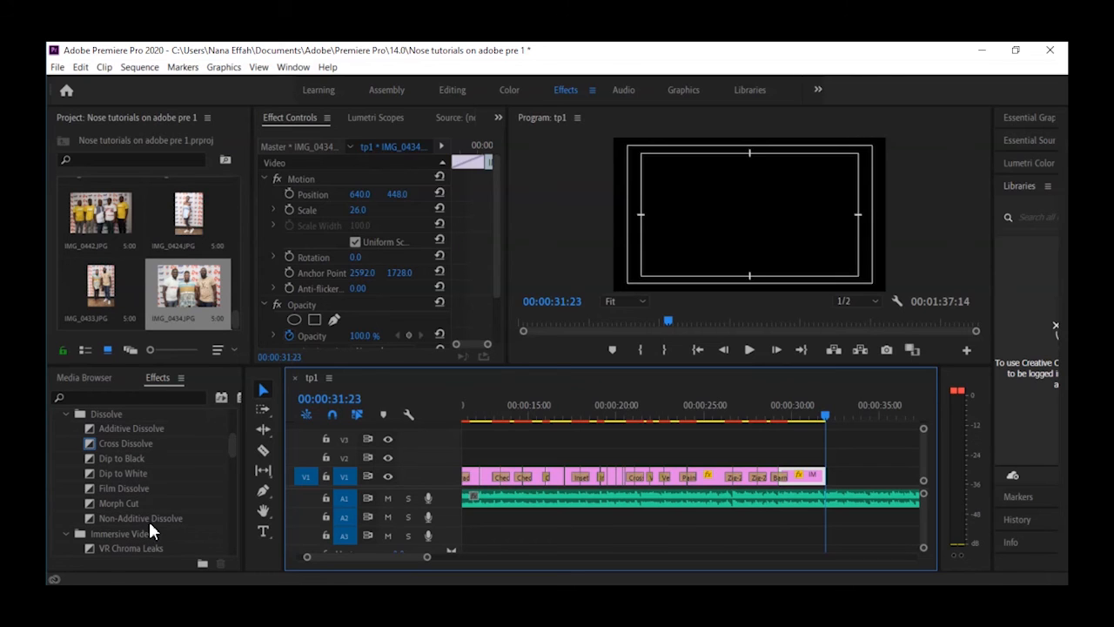
scroll(106, 466, "up", 1)
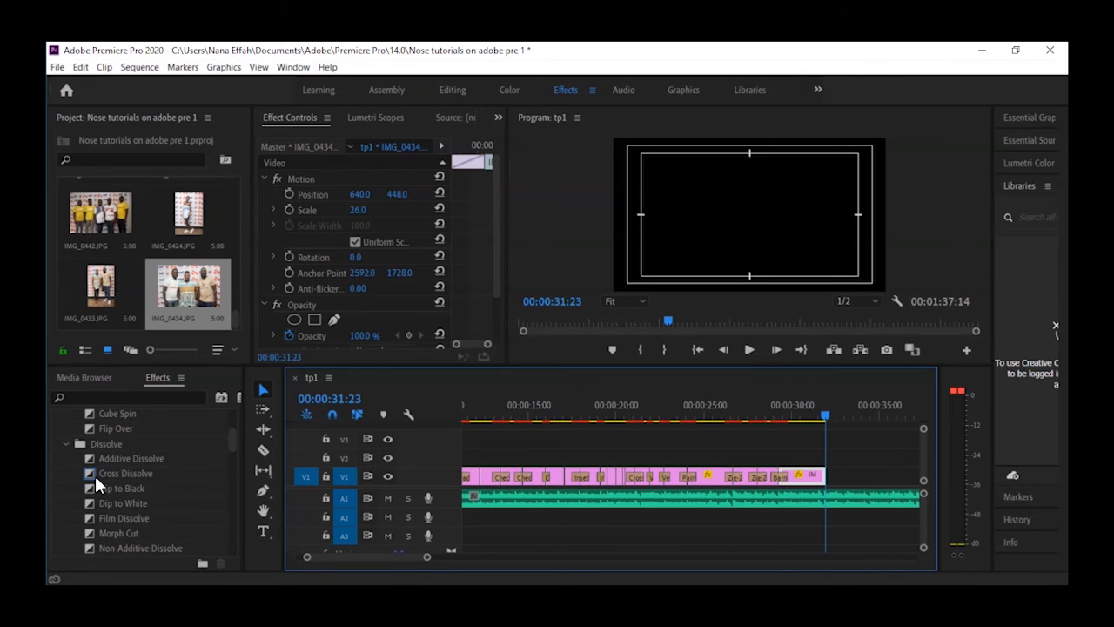
left_click(92, 485)
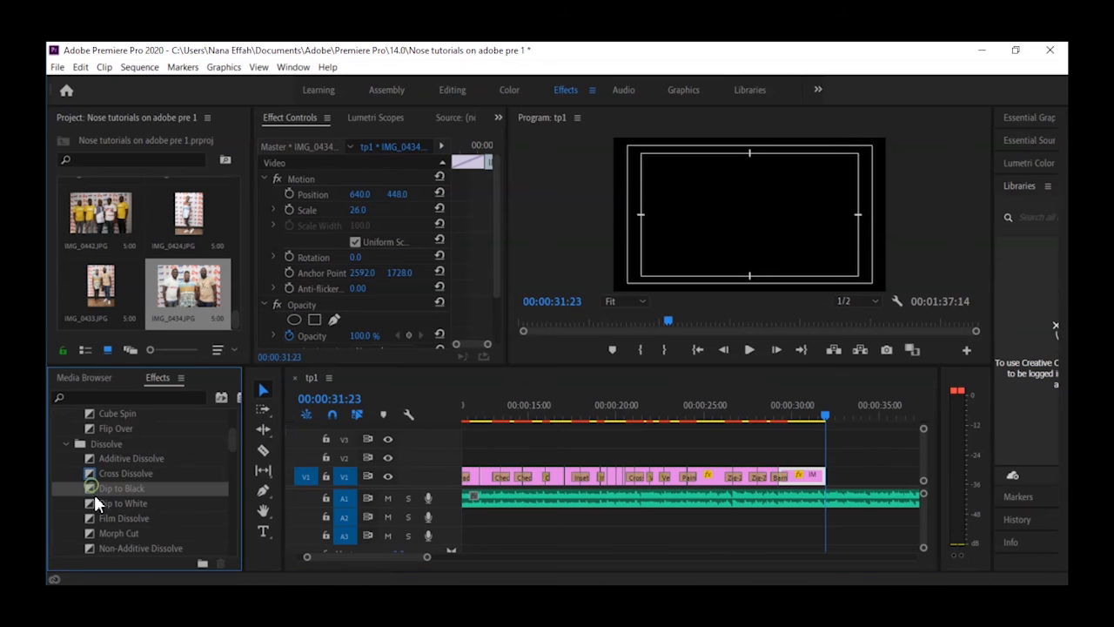
left_click_drag(91, 491, 738, 501)
left_click_drag(834, 492, 823, 478)
- Play back the Dip to Black transition on the IMG_0434.JPG clip from 00:00:30:20
left_click(809, 417)
left_click_drag(809, 419, 805, 419)
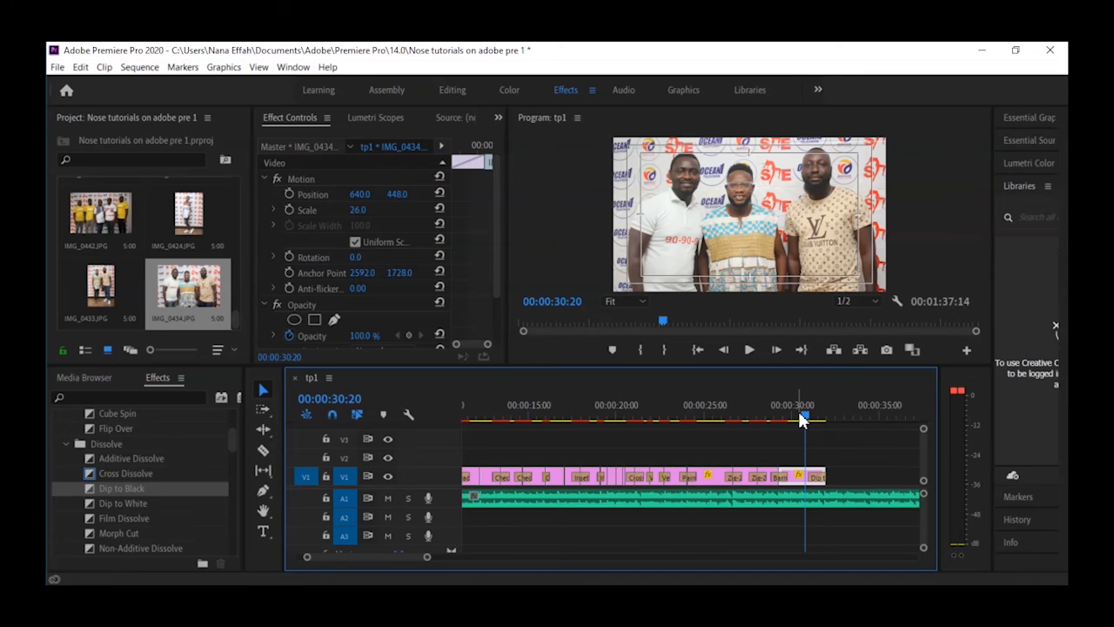
key("space")
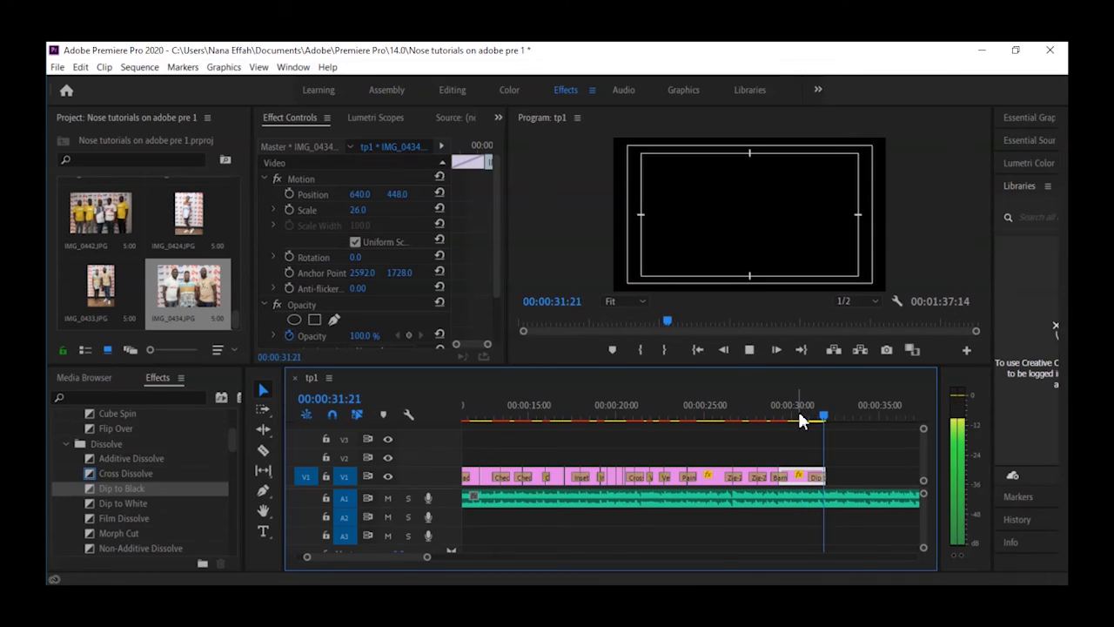
key("space")
- Cut the music on track A1 at the end of the last image clip and delete the remainder
left_click_drag(826, 416, 823, 416)
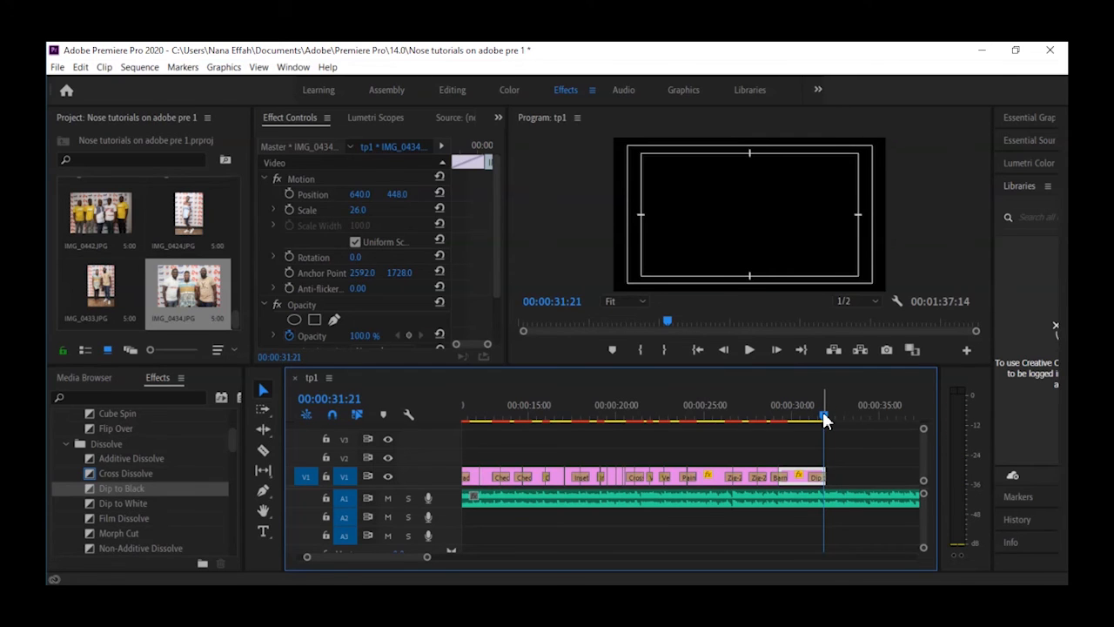
key("c")
left_click(849, 506)
key("v")
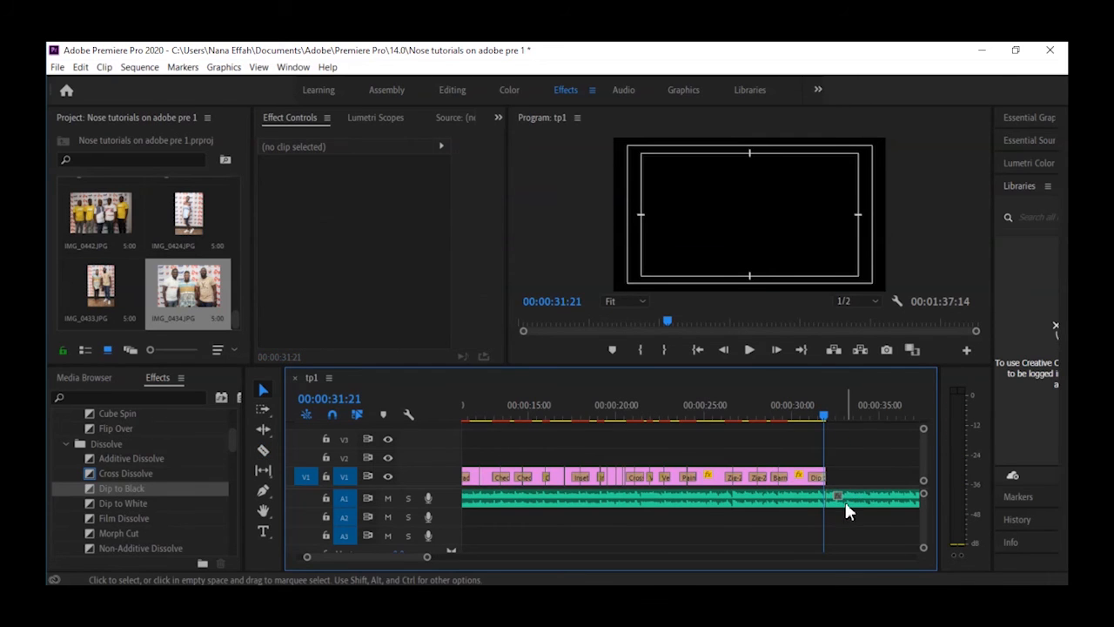
left_click(846, 502)
key("Delete")
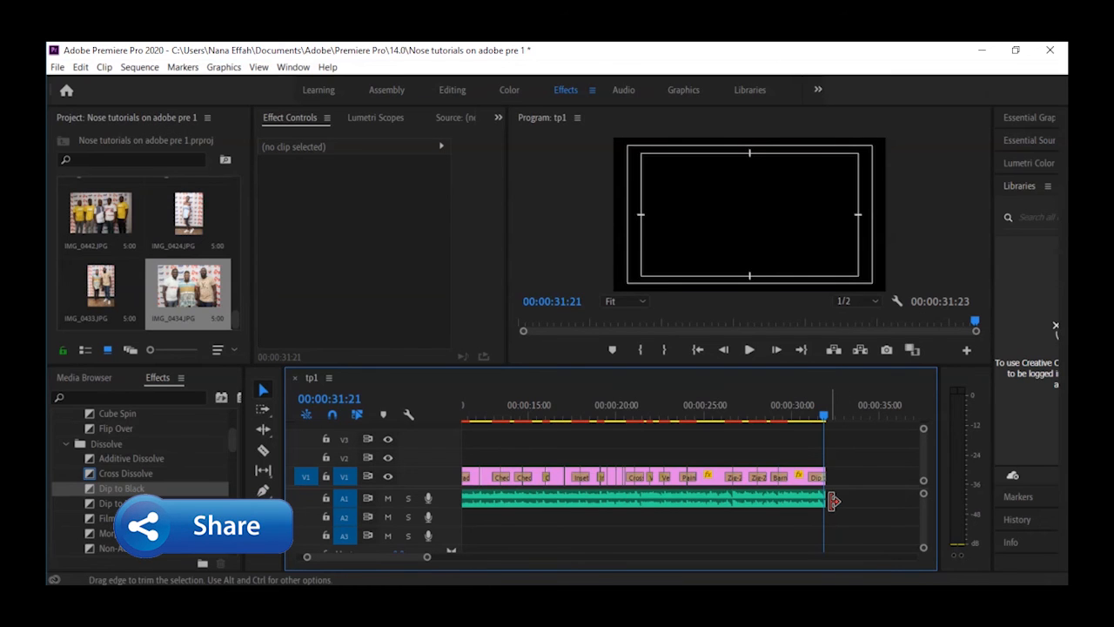
- Trim the end of the music clip on track A1 back to 00:00:31:21
key("=")
key("=")
key("=")
key("=")
key("=")
left_click_drag(724, 497, 678, 492)
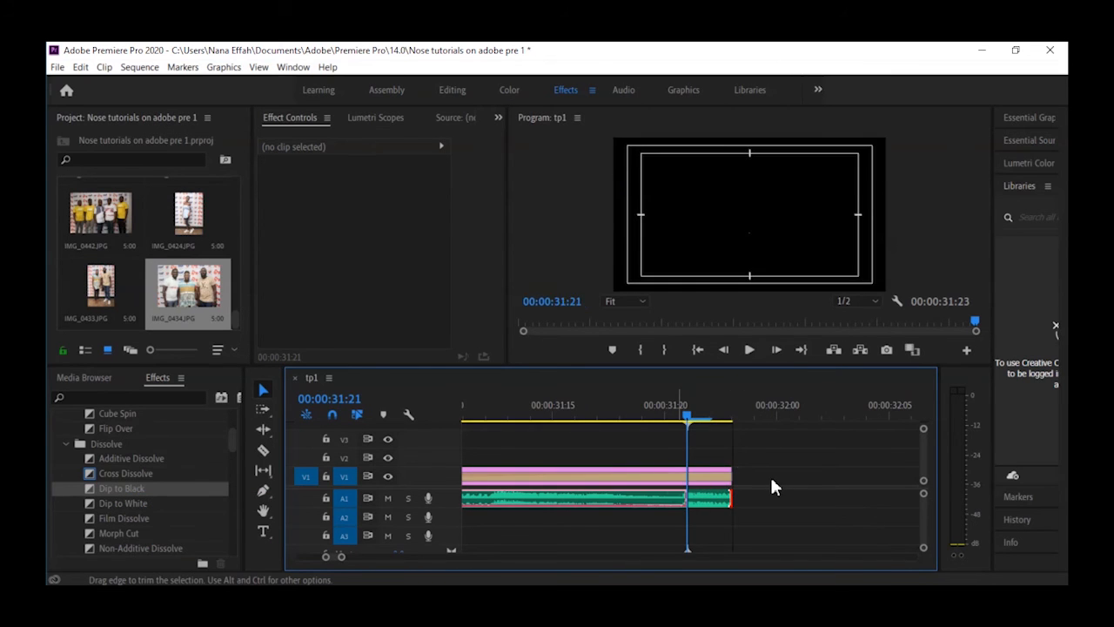
- Cut the music at 00:00:31:20, delete the leftover piece, and trim the IMG_0434.JPG clip to end at the same point
left_click(674, 409)
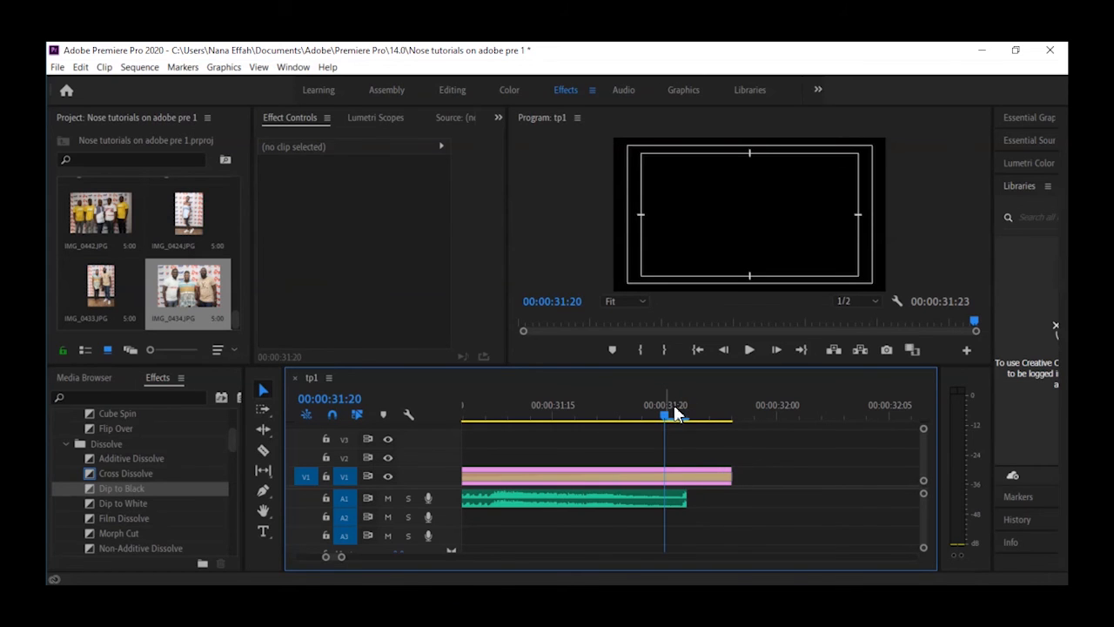
left_click(667, 503)
key("c")
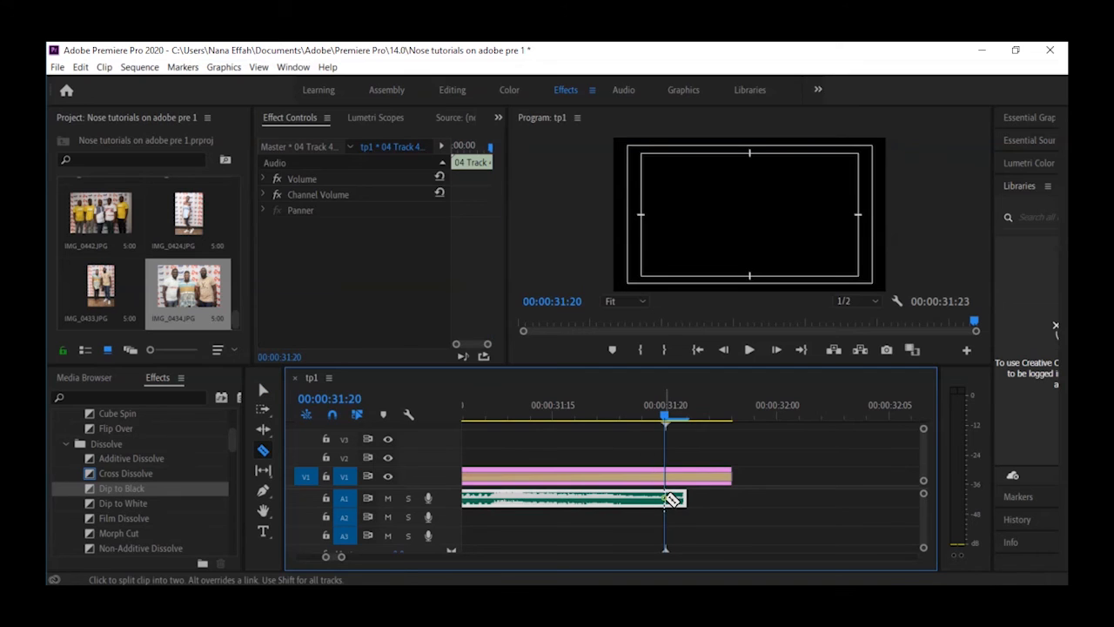
left_click(673, 500)
key("v")
left_click(674, 502)
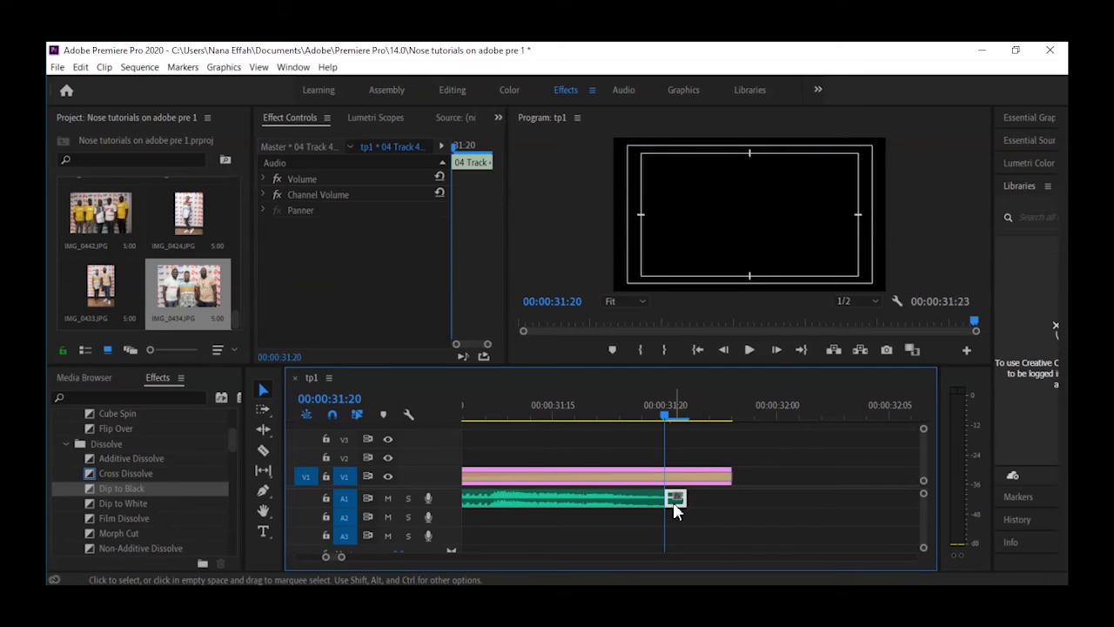
key("Delete")
left_click_drag(727, 477, 664, 477)
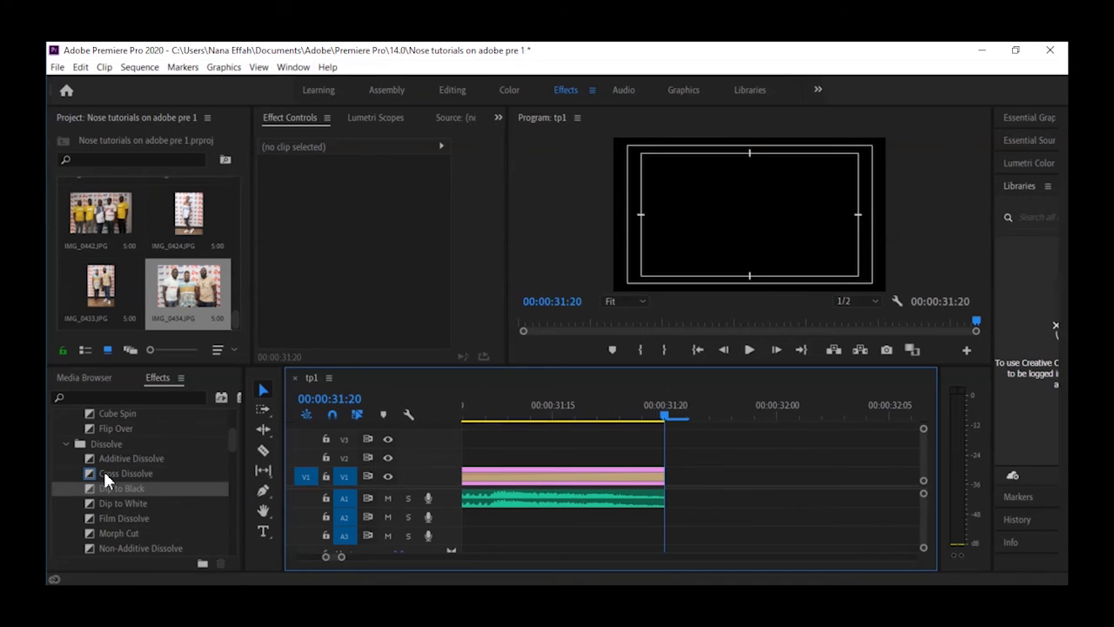
- Apply the Exponential Fade audio transition to the end of the music clip on track A1
scroll(102, 470, "up", 4)
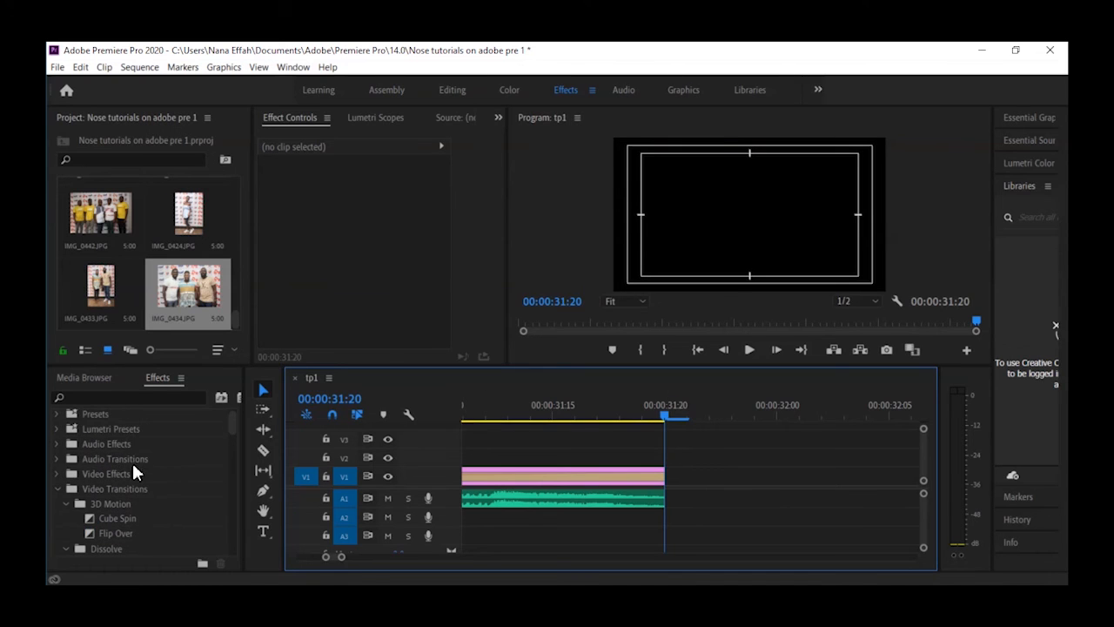
left_click(57, 459)
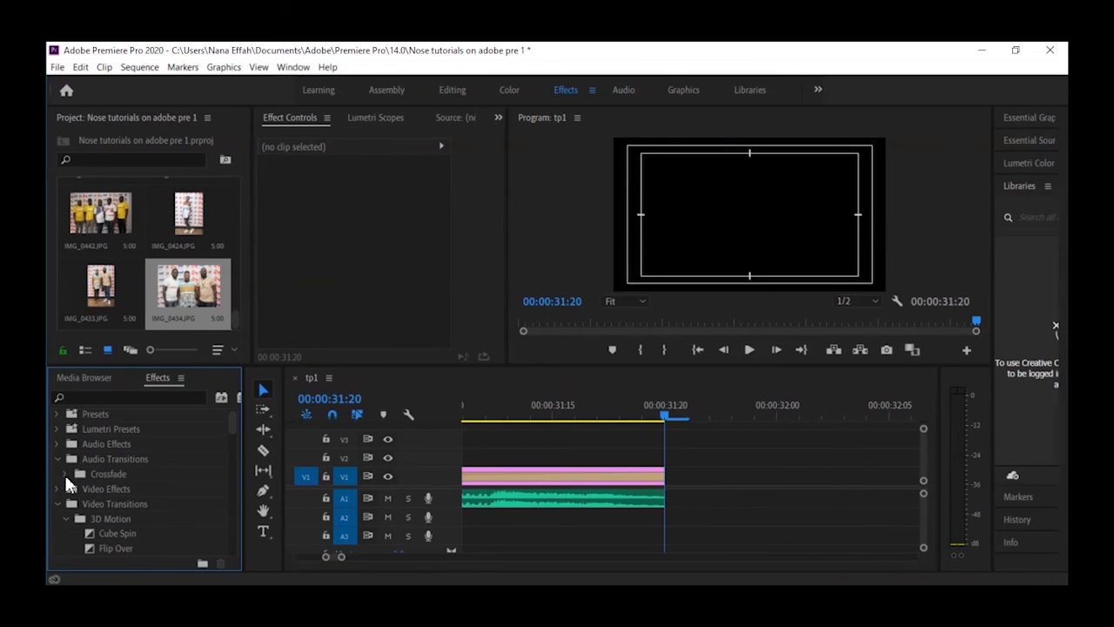
left_click(64, 473)
left_click_drag(114, 517, 650, 498)
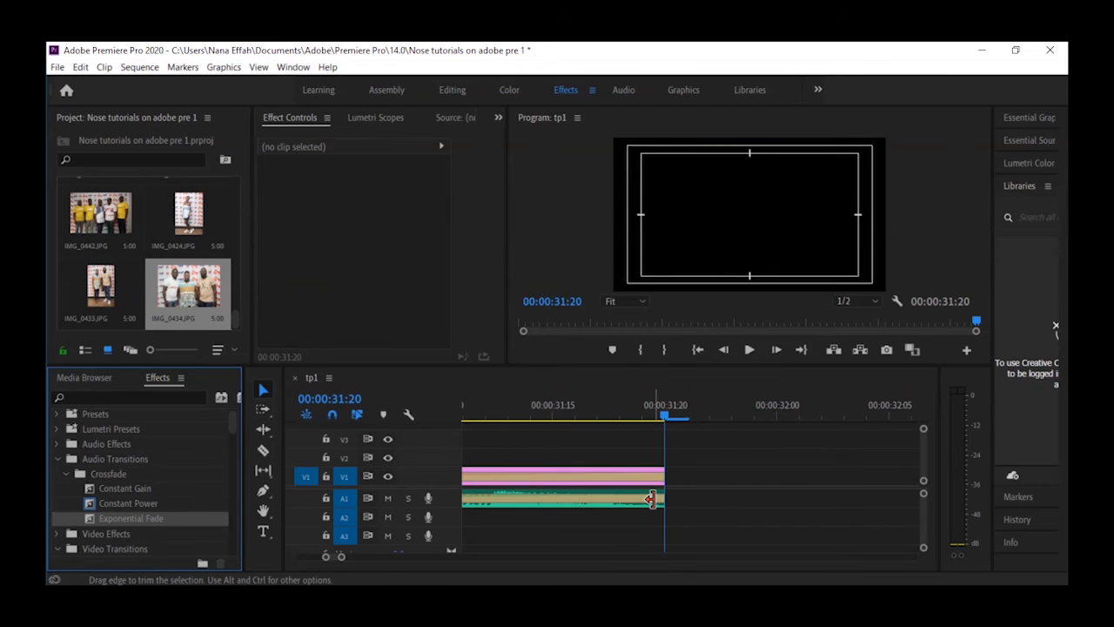
- Play back the ending from 00:00:30:13 to check the picture and audio fade-outs together
key("minus")
key("minus")
key("minus")
key("minus")
left_click(640, 411)
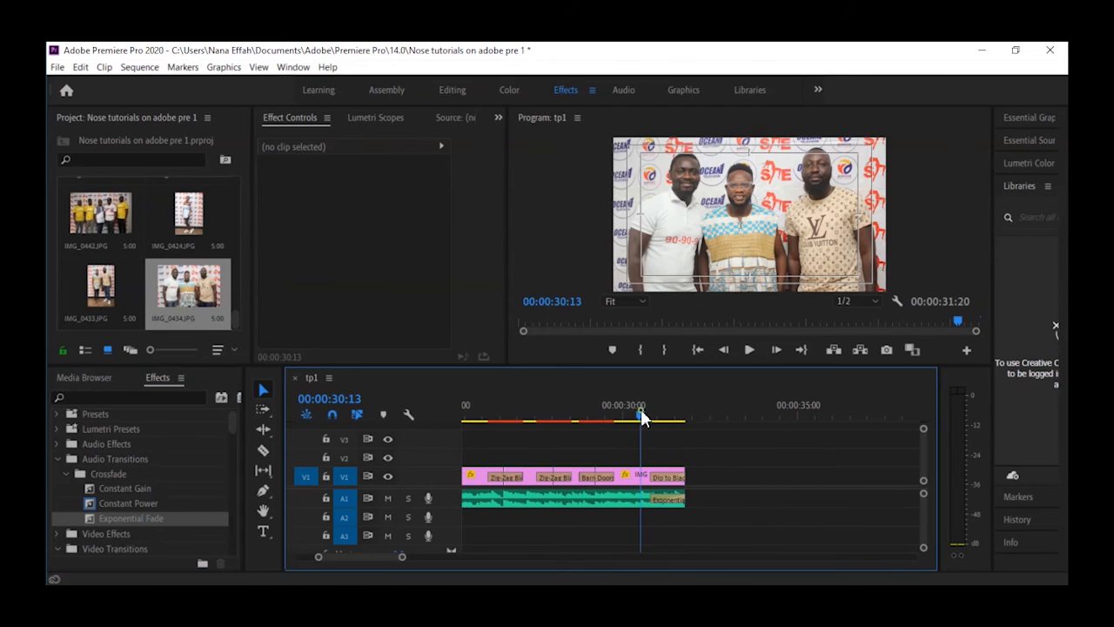
key("space")
left_click(640, 410)
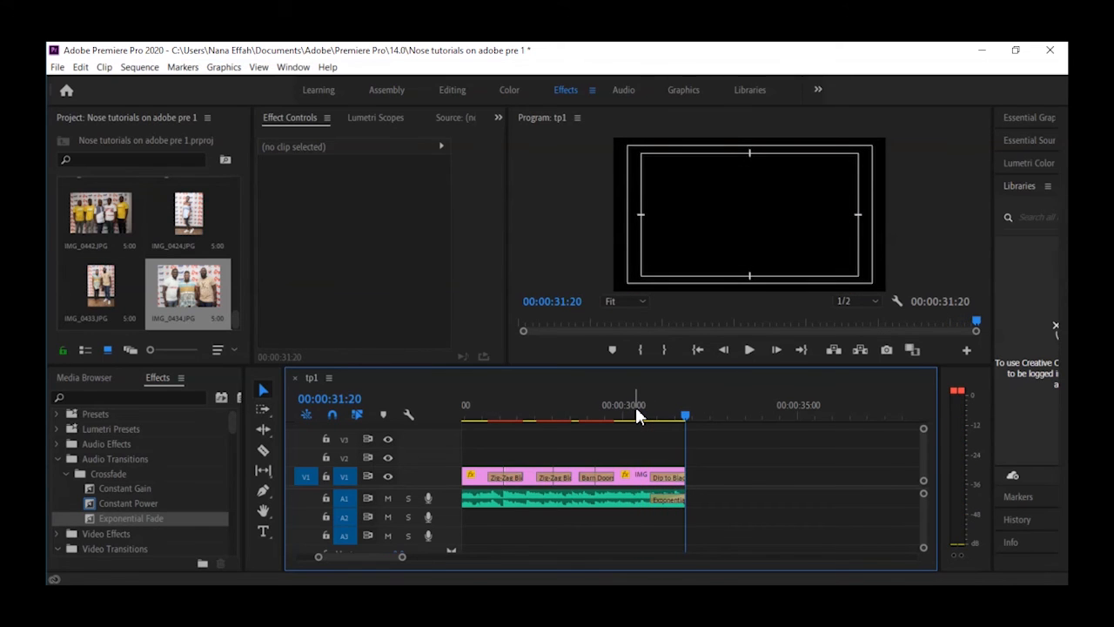
- Return the playhead to the start of the sequence, save the project, and play the whole slideshow
key("minus")
key("minus")
key("minus")
key("minus")
left_click_drag(546, 422, 324, 410)
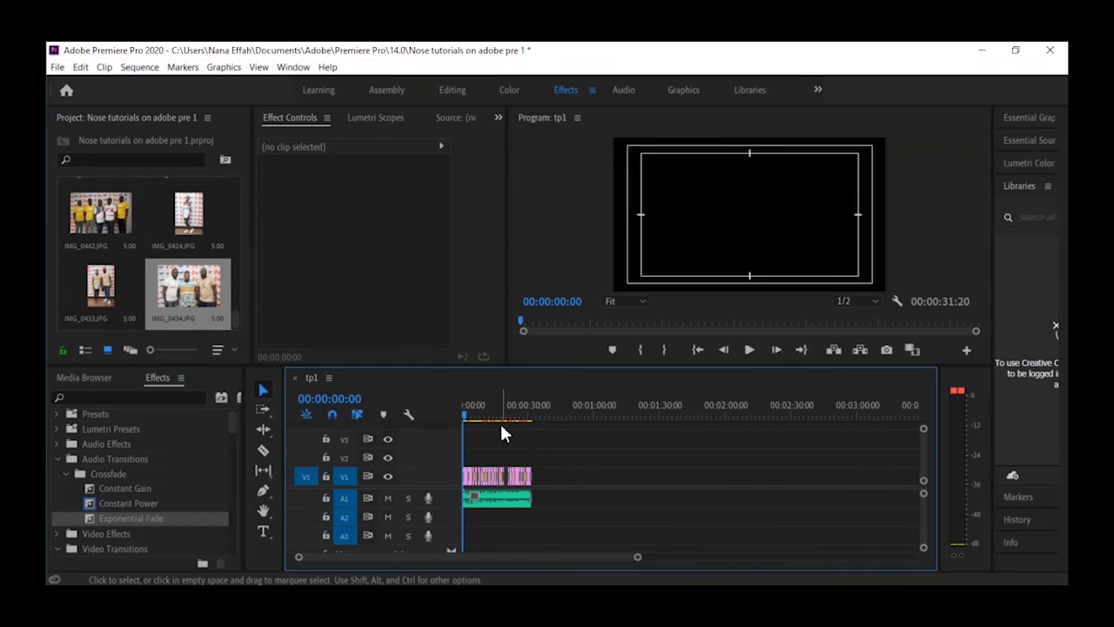
key("ctrl+s")
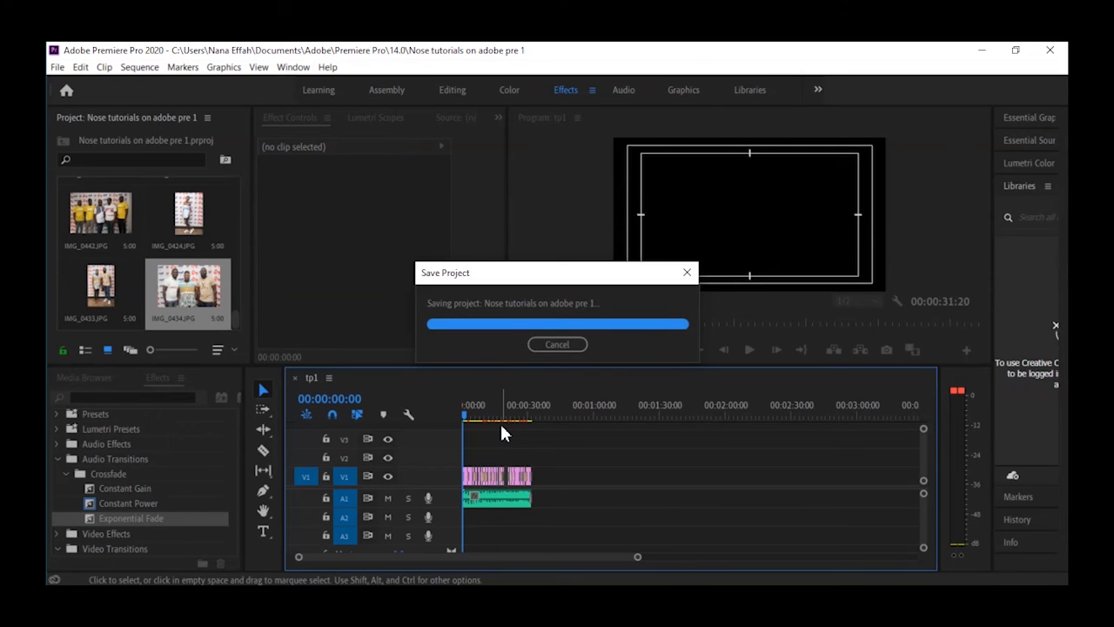
key("space")
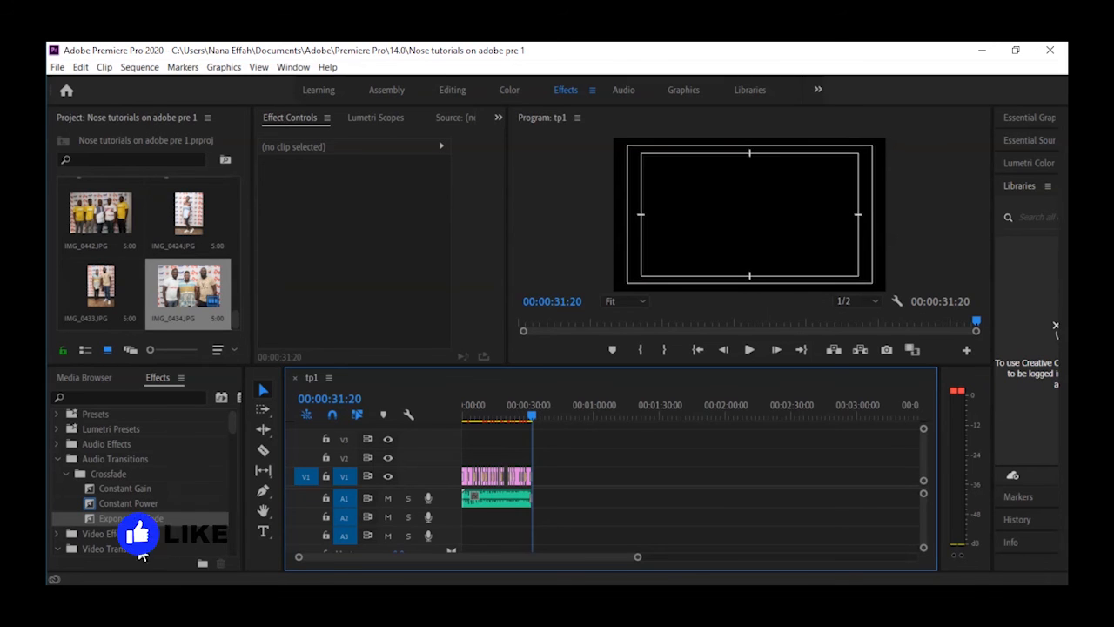
scroll(123, 476, "down", 2)
double_click(124, 477)
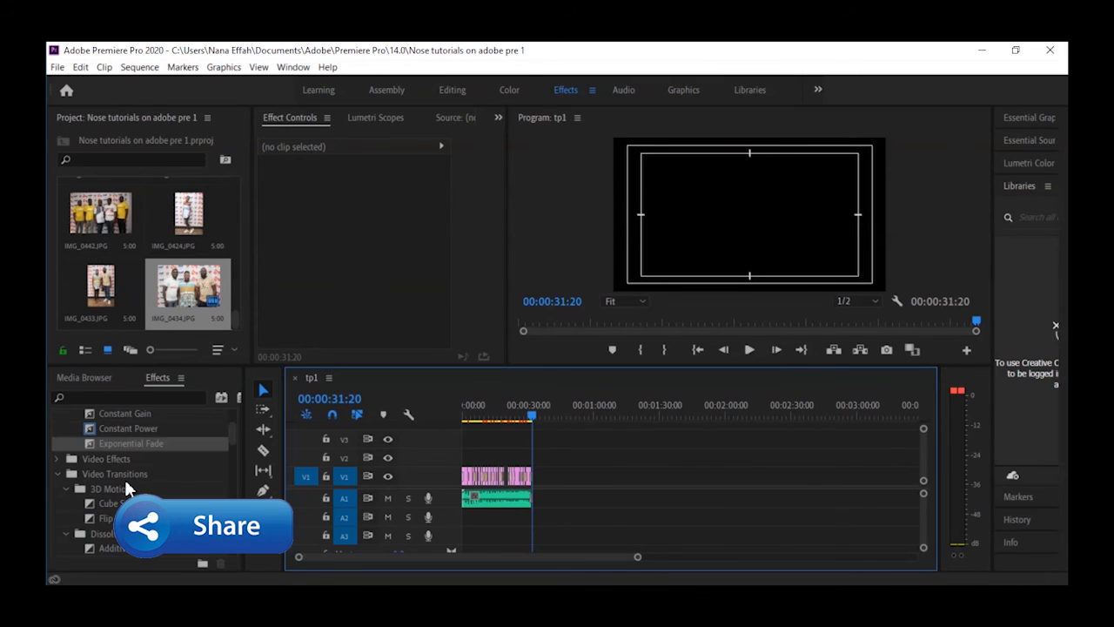
scroll(126, 476, "up", 2)
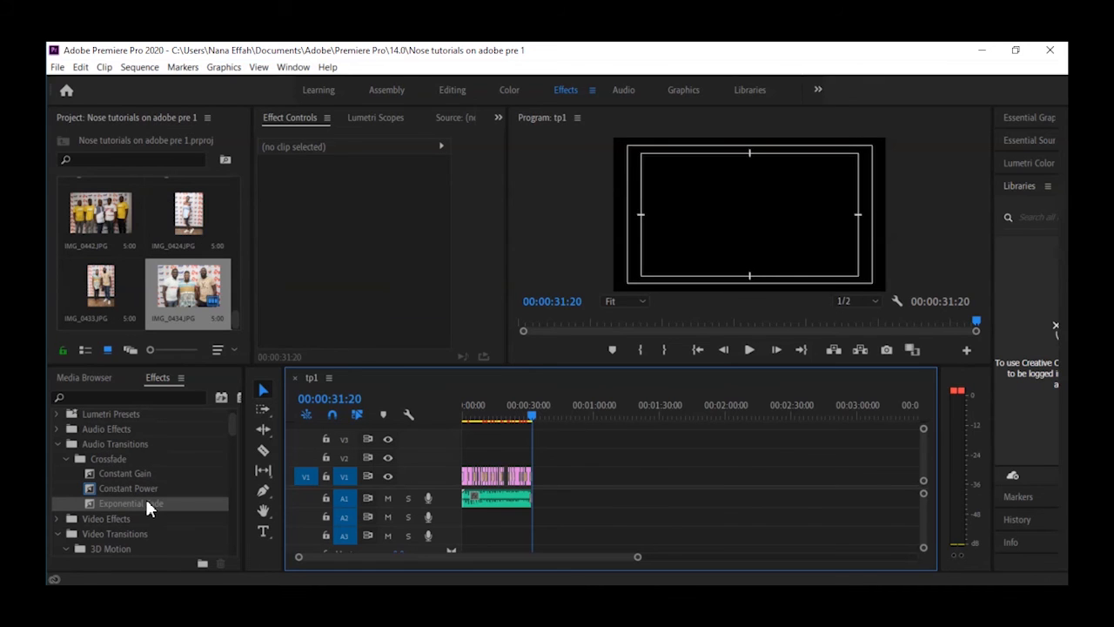
scroll(147, 505, "down", 2)
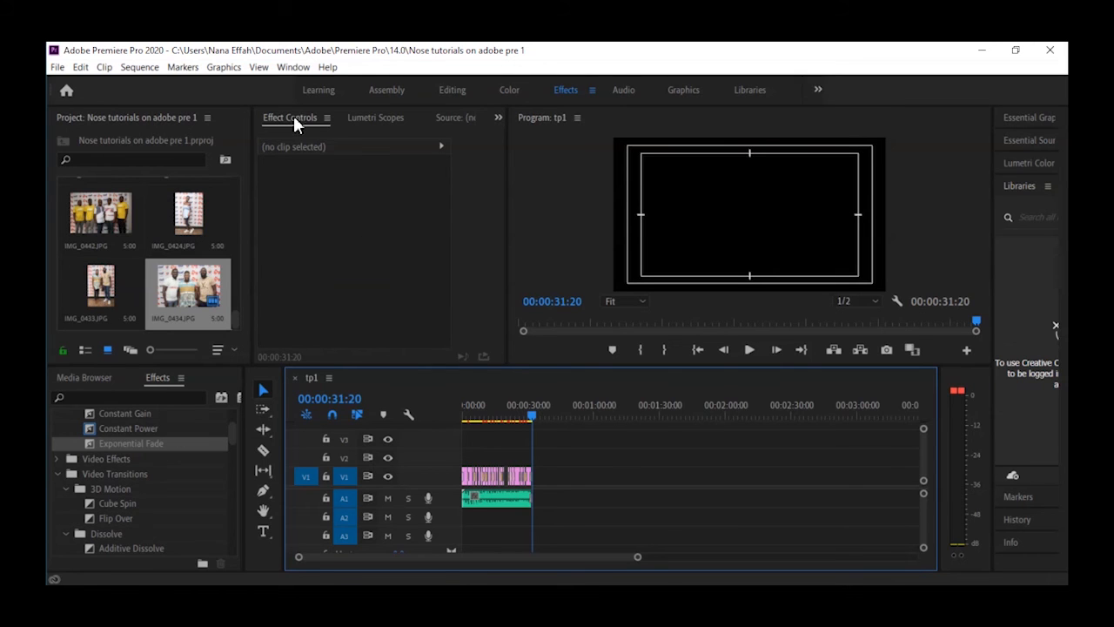
left_click(517, 477)
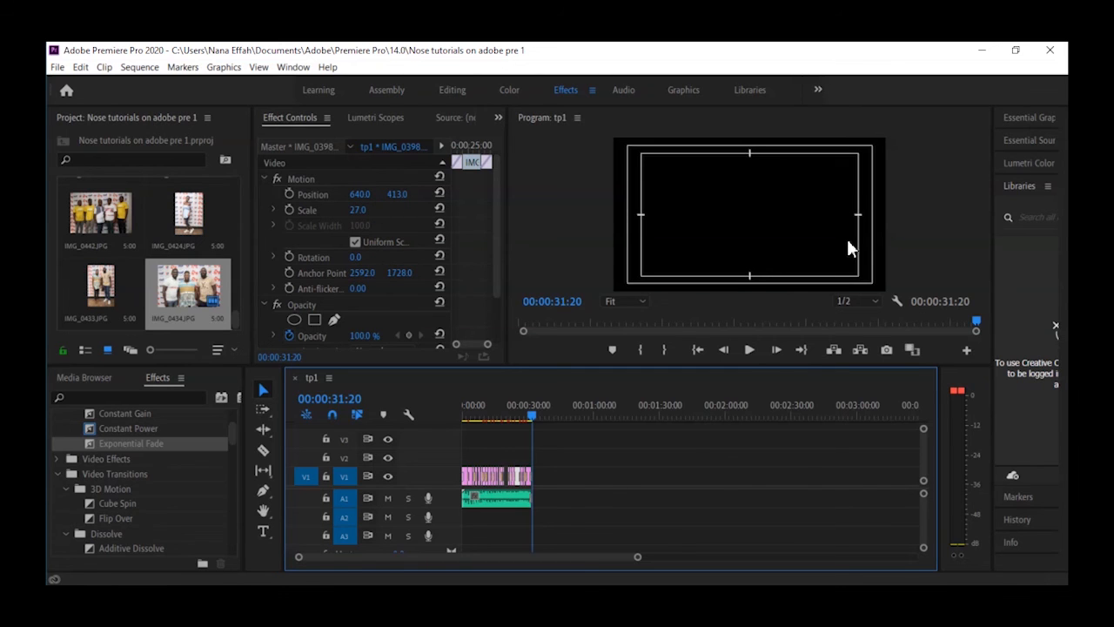
- Turn the safe margins in the program monitor off and back on
left_click(896, 300)
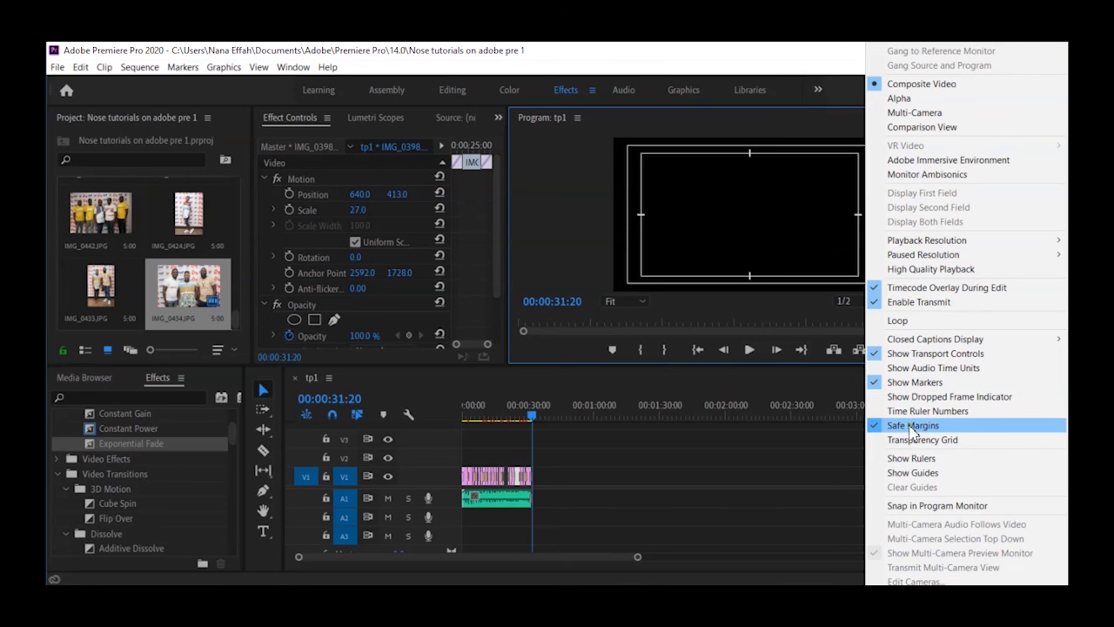
left_click(915, 426)
left_click(896, 302)
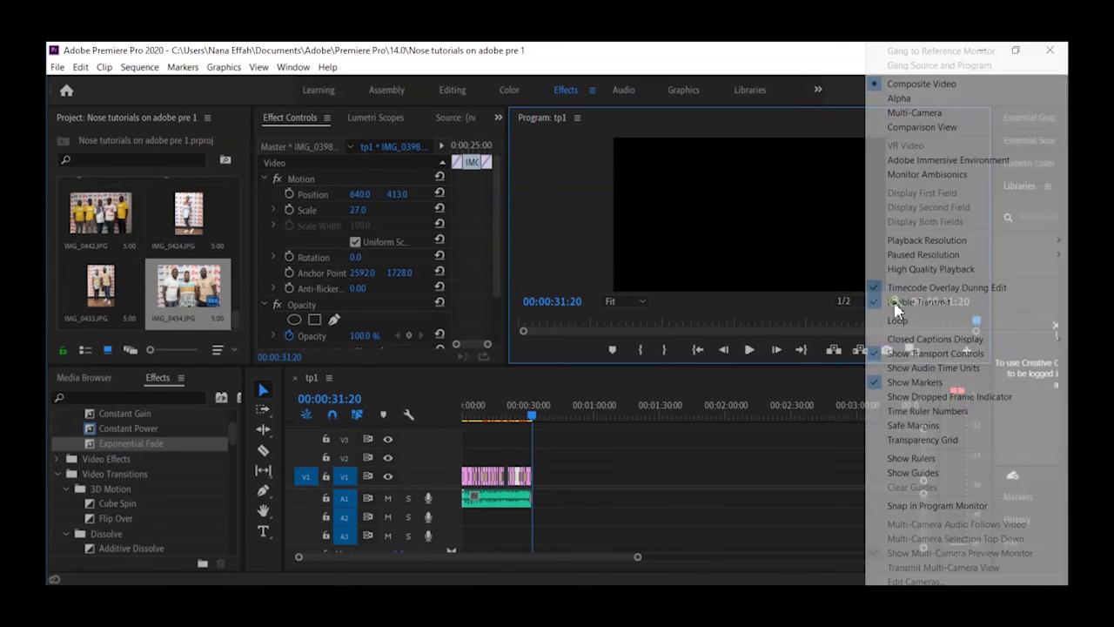
left_click(905, 427)
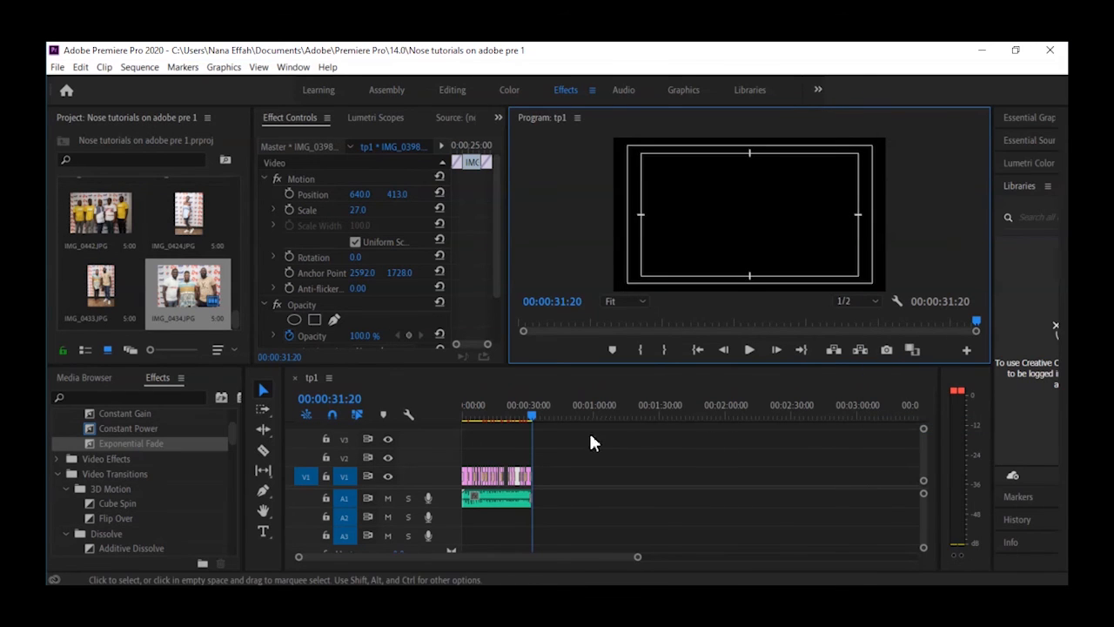
- Scrub back through the finished slideshow to the start of the sequence at 00:00:00:00
left_click_drag(537, 426, 503, 418)
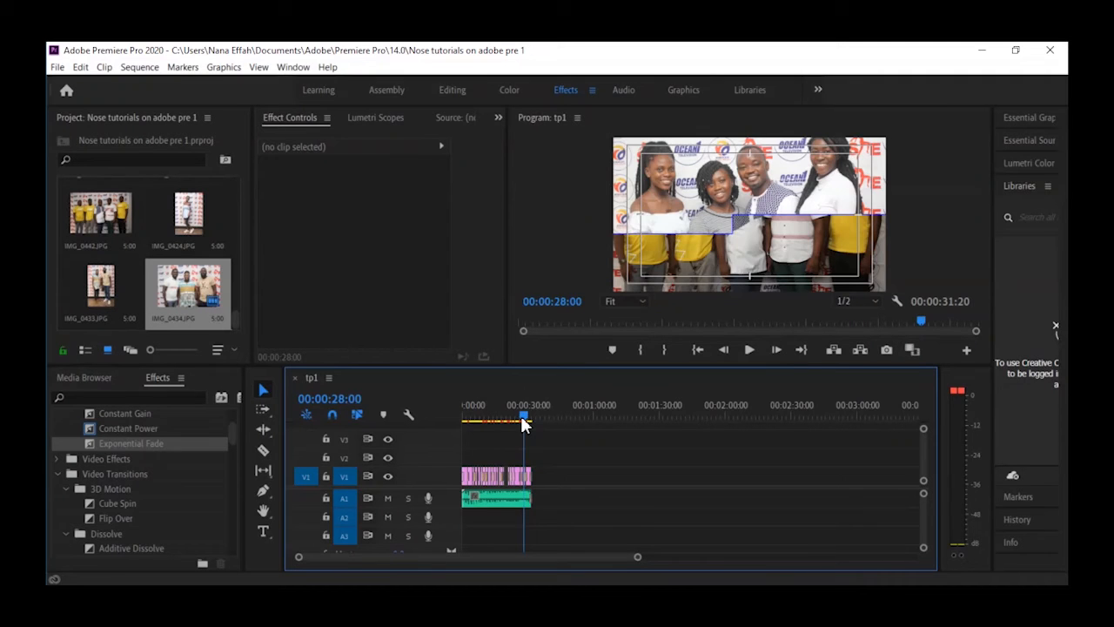
mouse_move(525, 423)
left_mouse_down()
mouse_move(495, 423)
mouse_move(509, 424)
left_mouse_up()
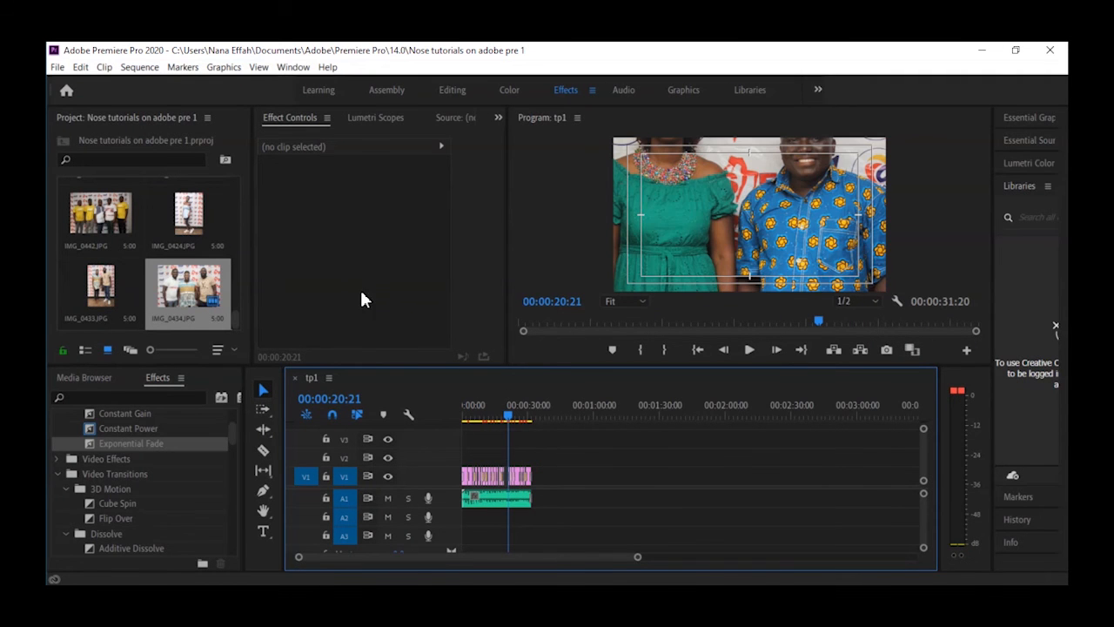
left_click_drag(514, 418, 456, 415)
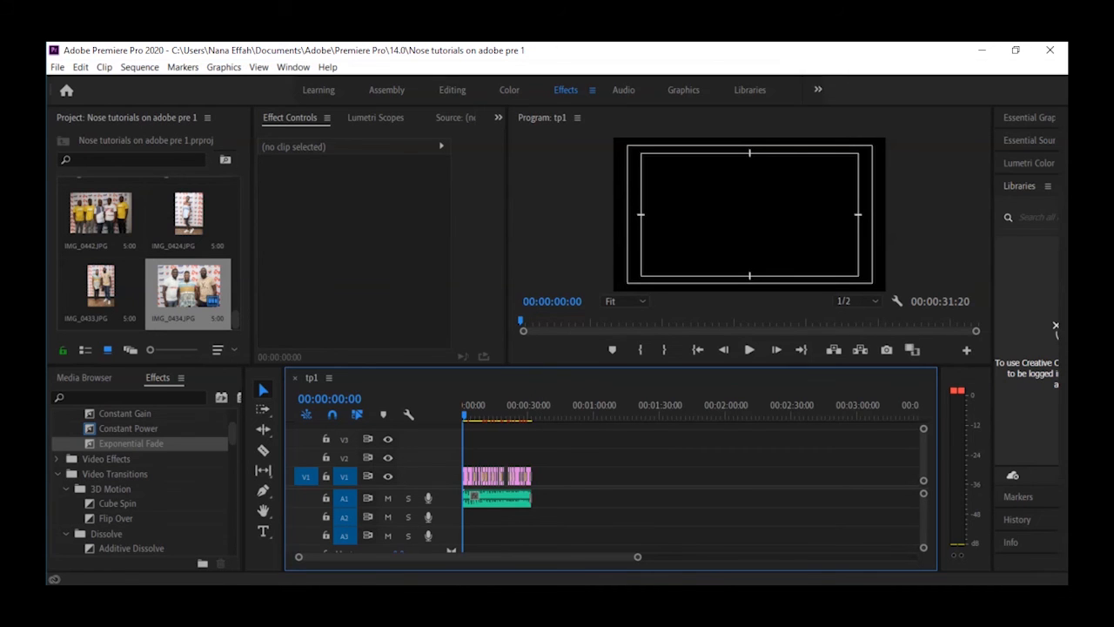
- Open the media export settings for the slideshow sequence and set the export format to H.264
left_click(57, 67)
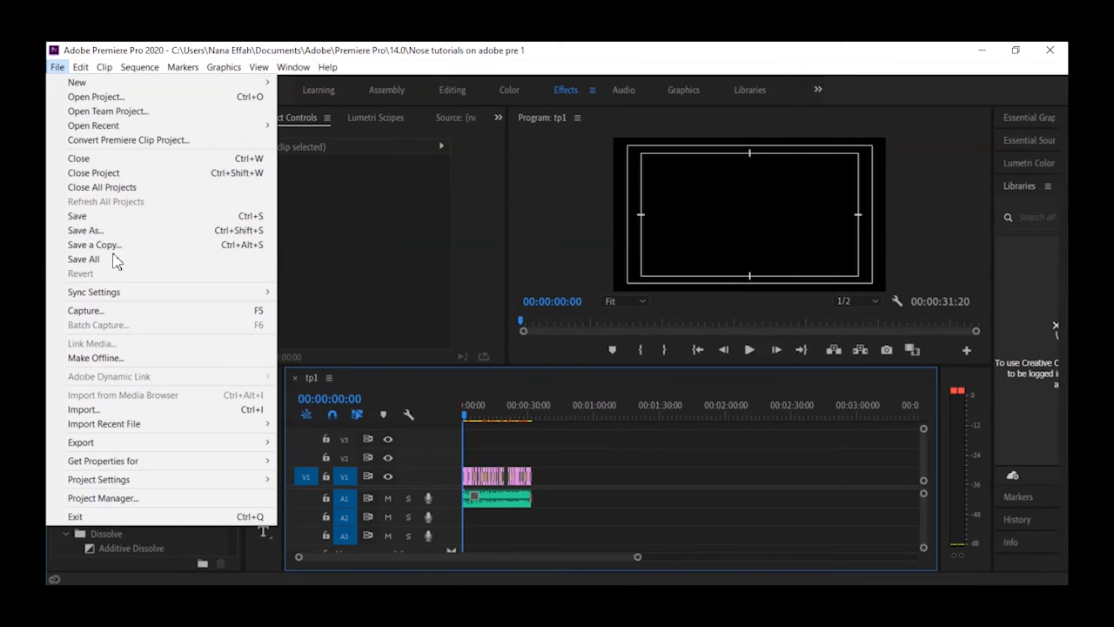
mouse_move(145, 445)
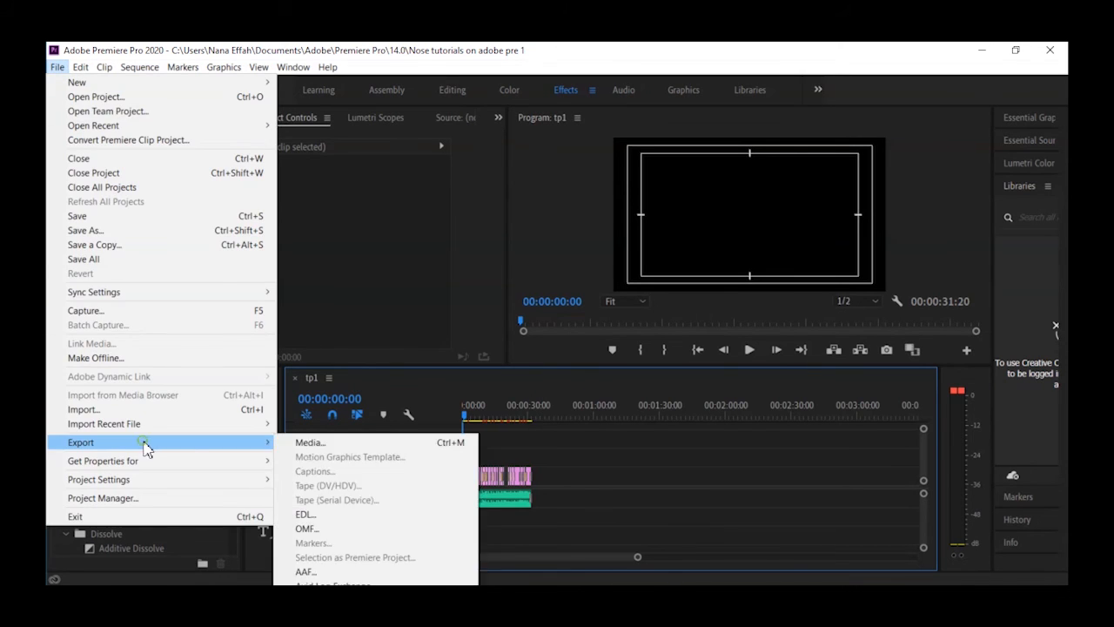
left_click(388, 444)
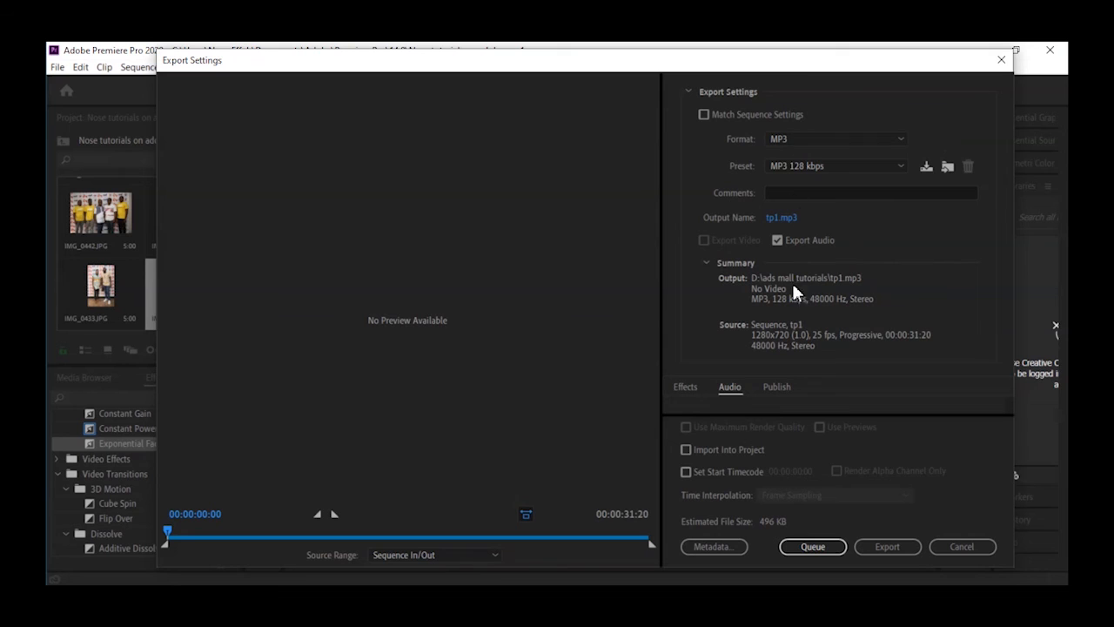
left_click(801, 139)
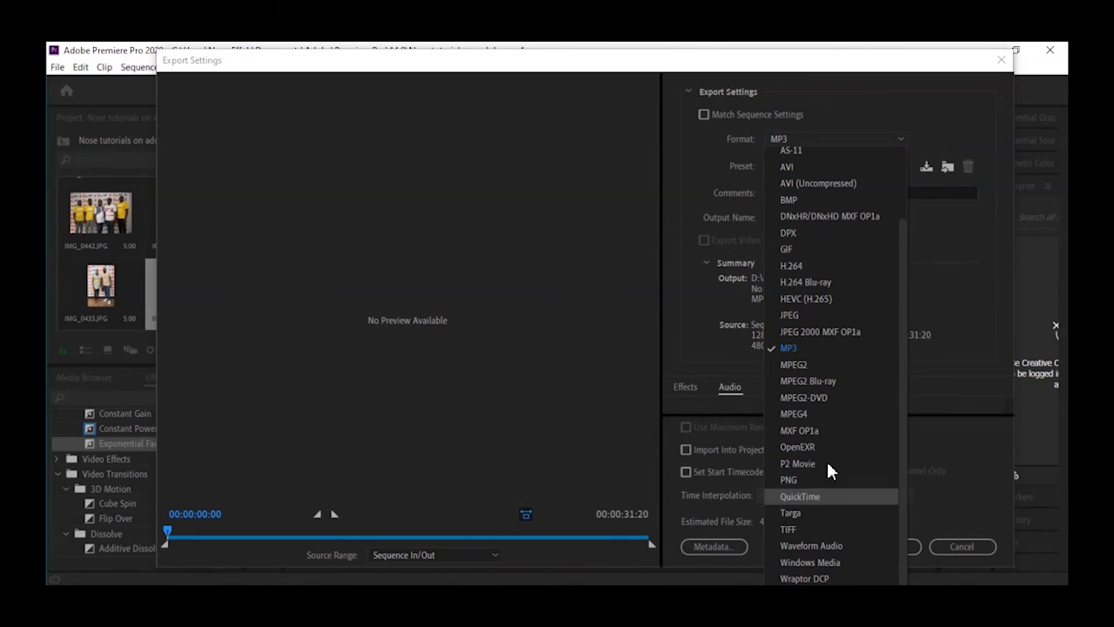
left_click(812, 266)
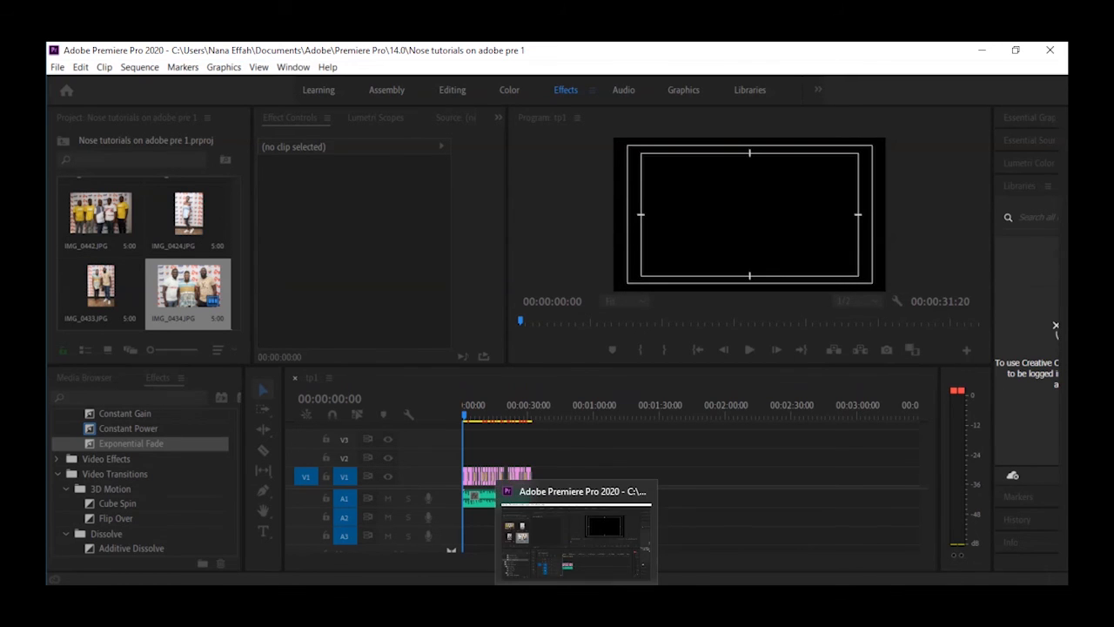
left_click(610, 545)
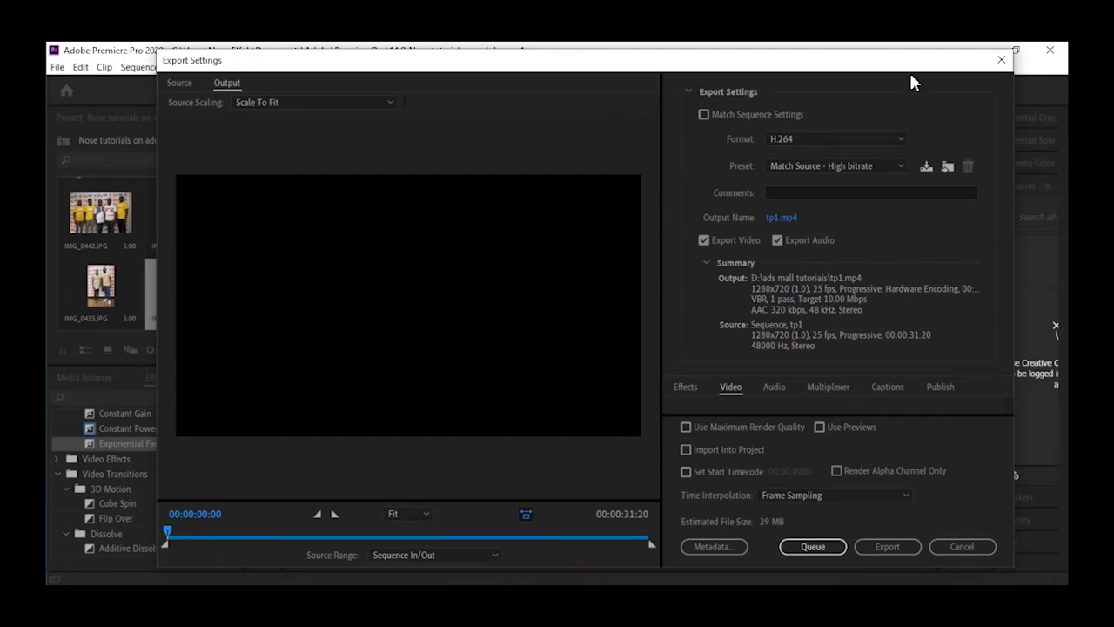
left_click_drag(901, 52, 901, 46)
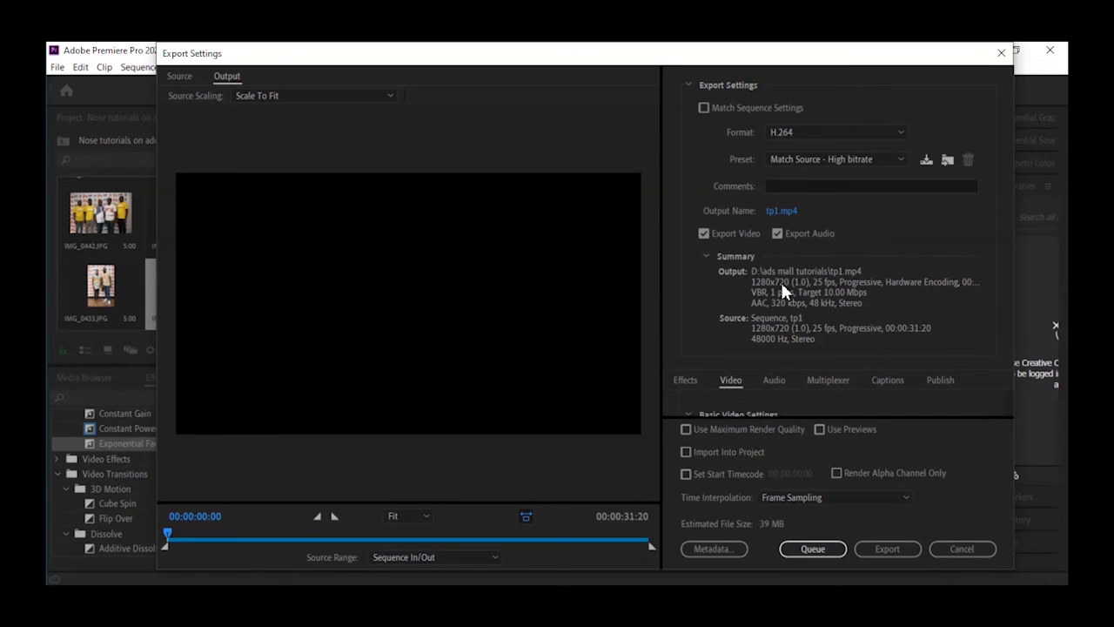
- Look through the export presets and choose High Quality 720p HD
left_click(862, 159)
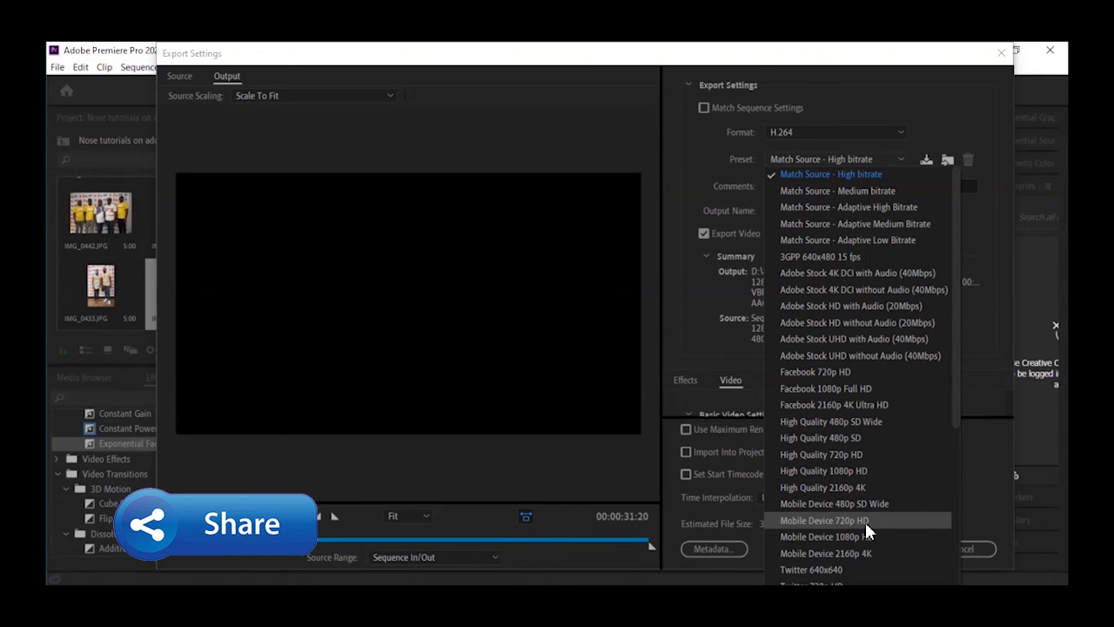
scroll(864, 520, "down", 5)
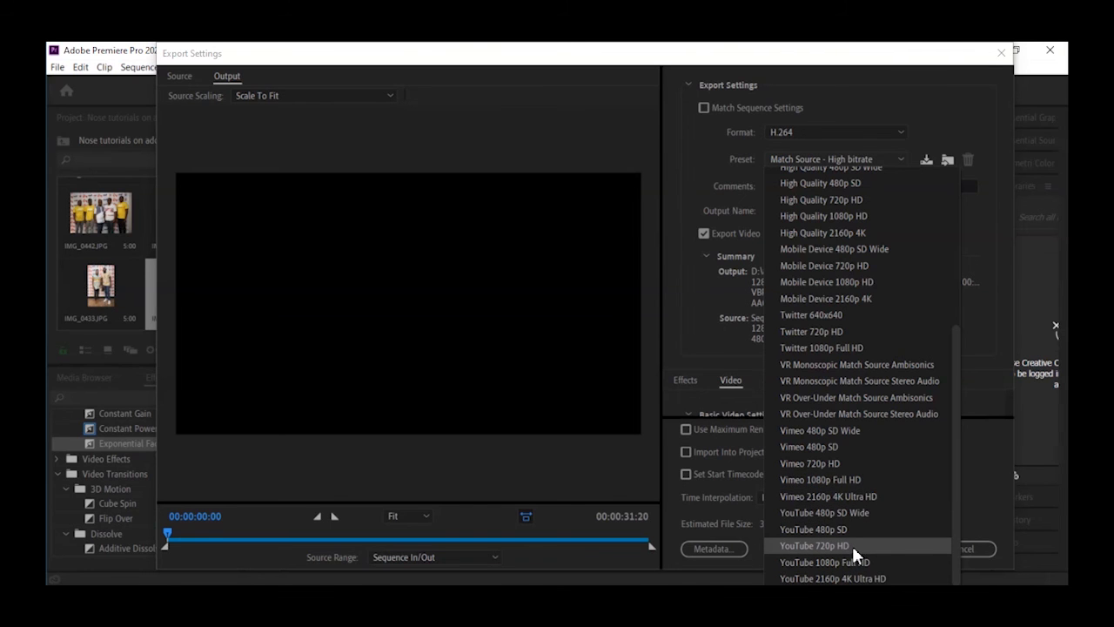
scroll(852, 544, "up", 5)
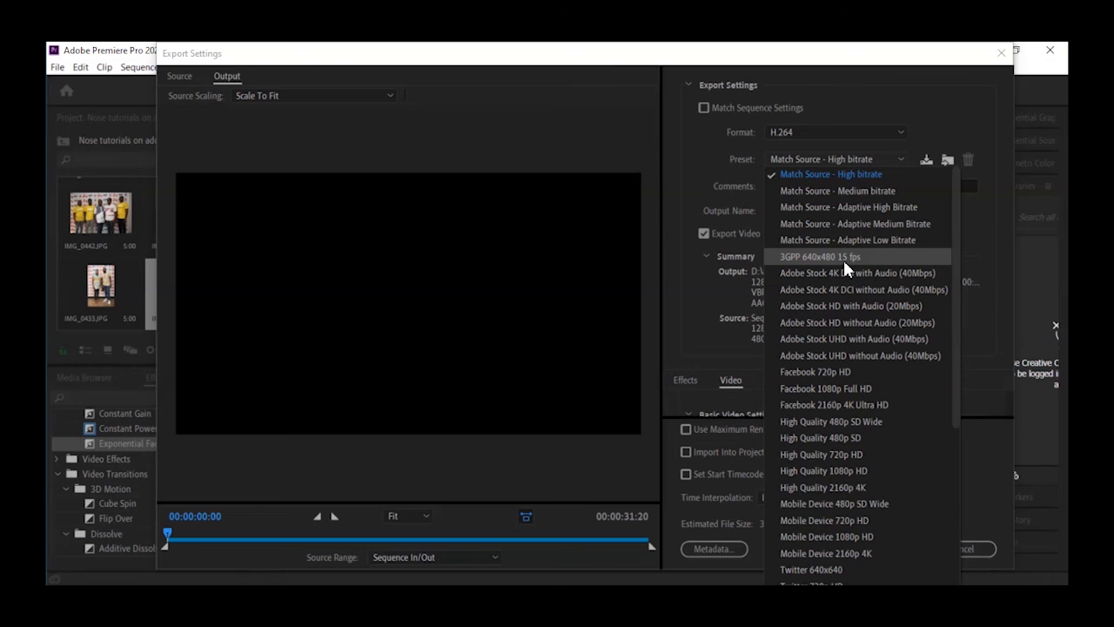
left_click(844, 453)
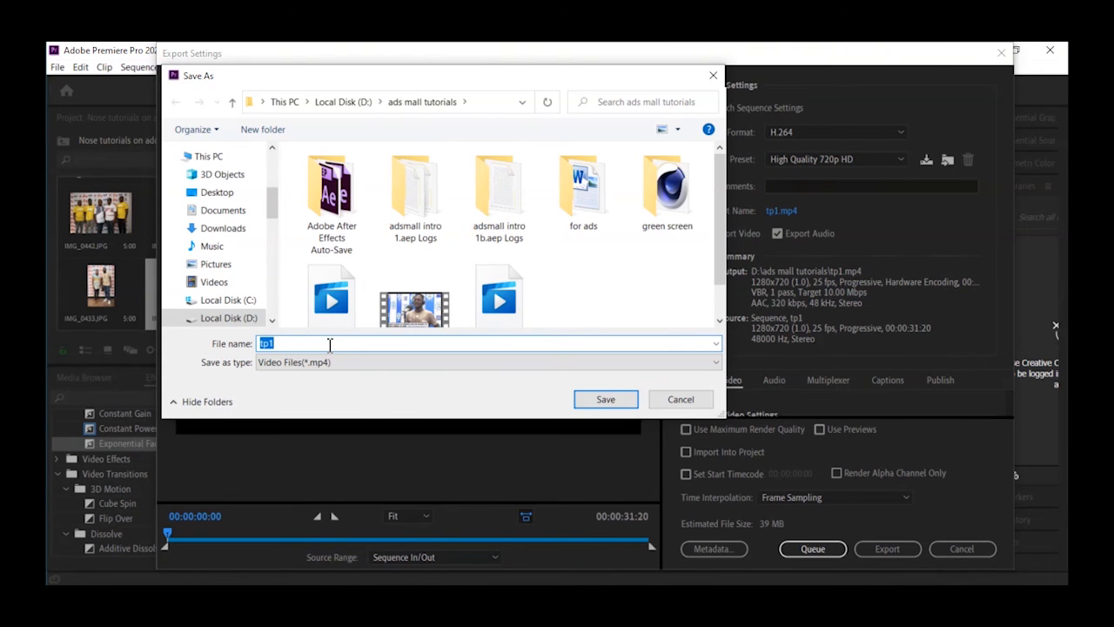
- Name the output file "Adobe Premiere tutorials for beginners 1" and save it in the ads mall tutorials folder
type("A")
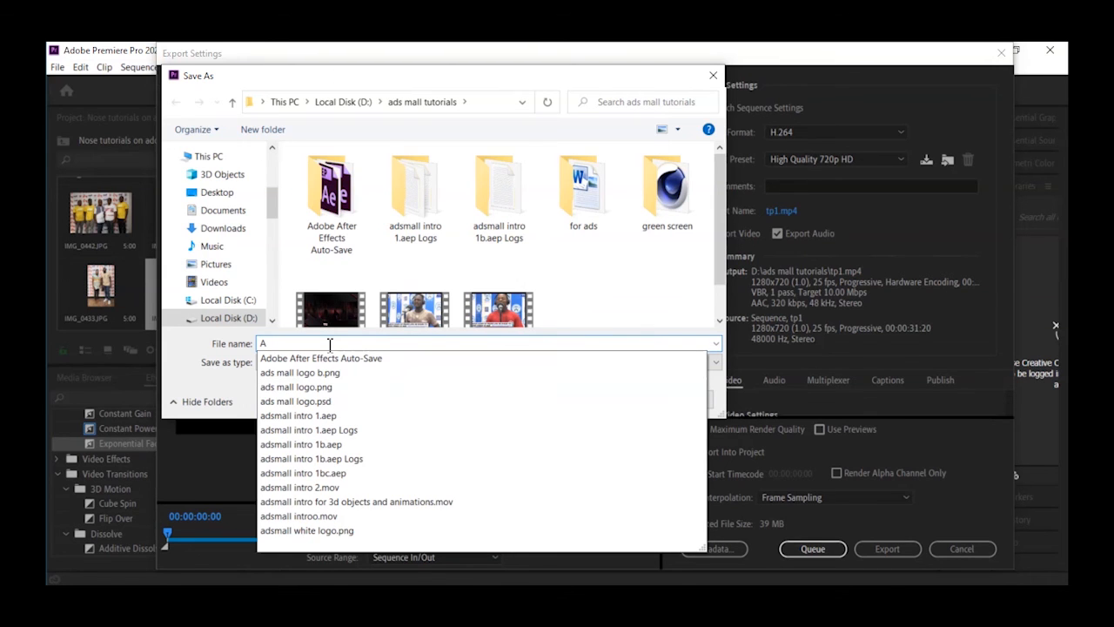
type("dobe")
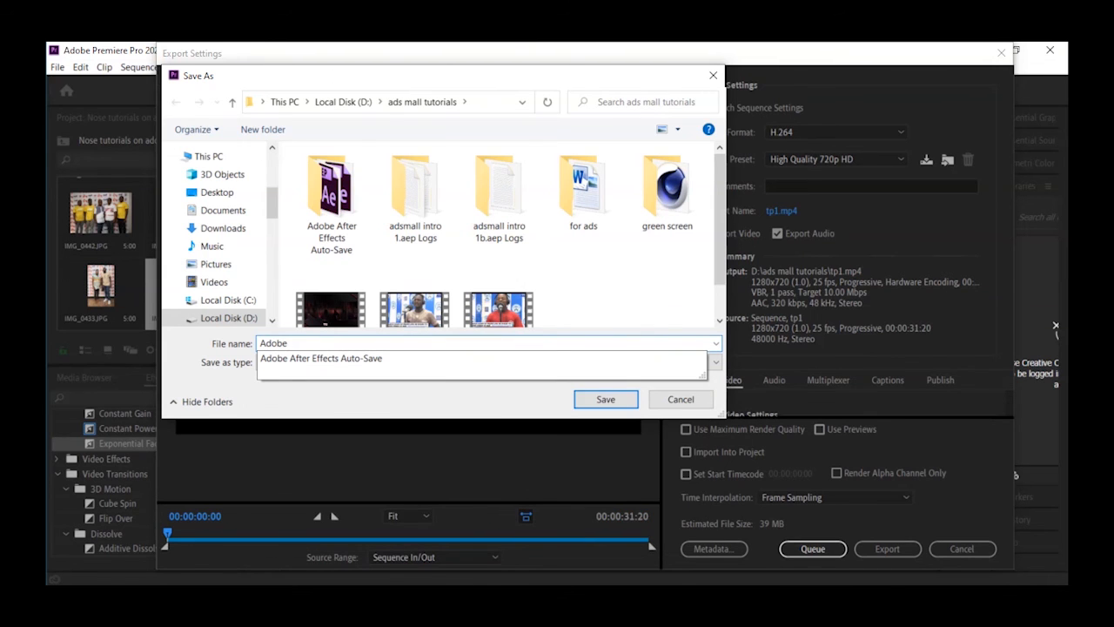
type(" Pre")
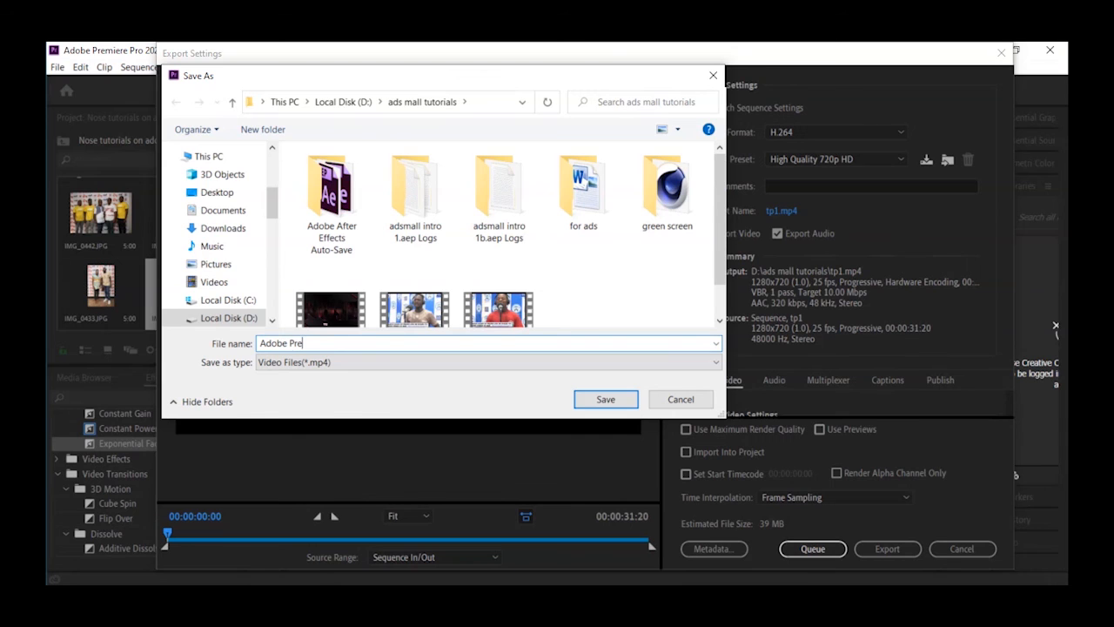
type("miere tut")
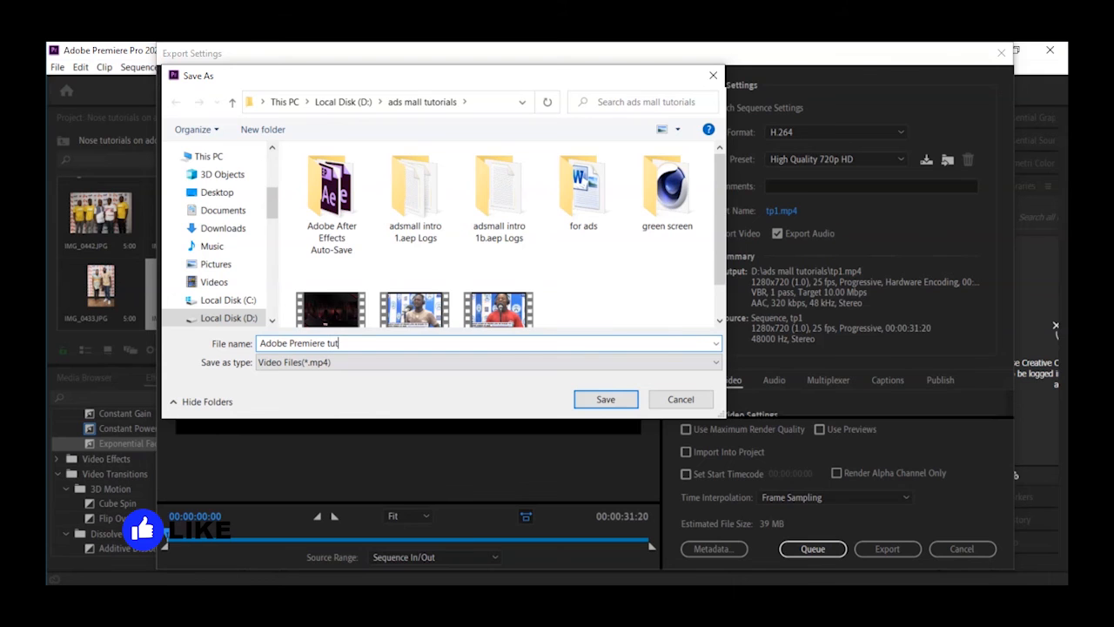
type("orials")
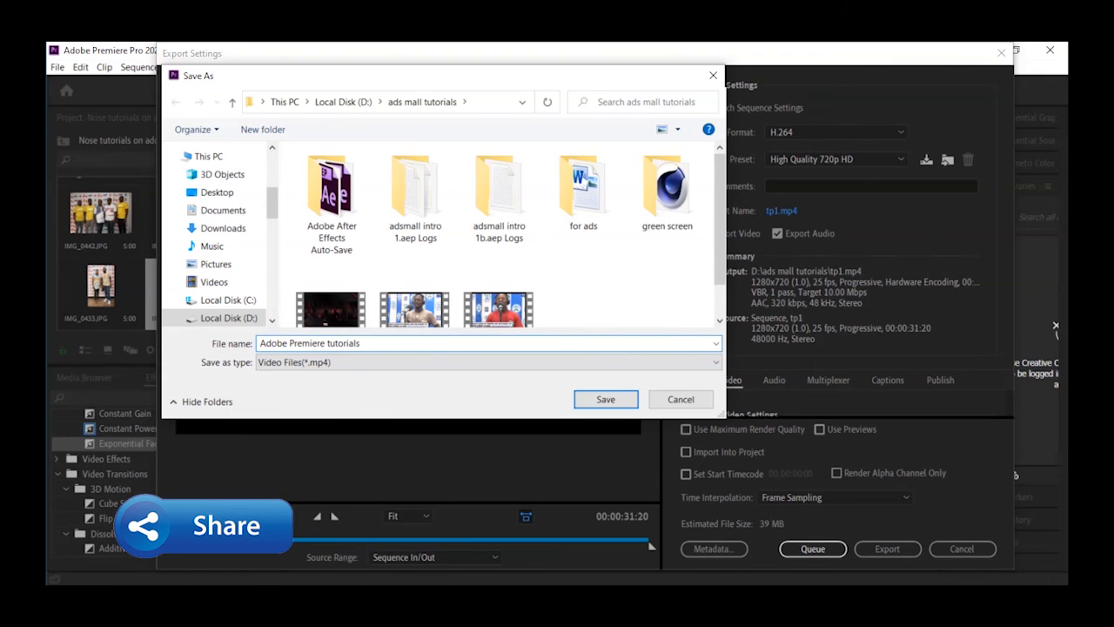
type(" for begin")
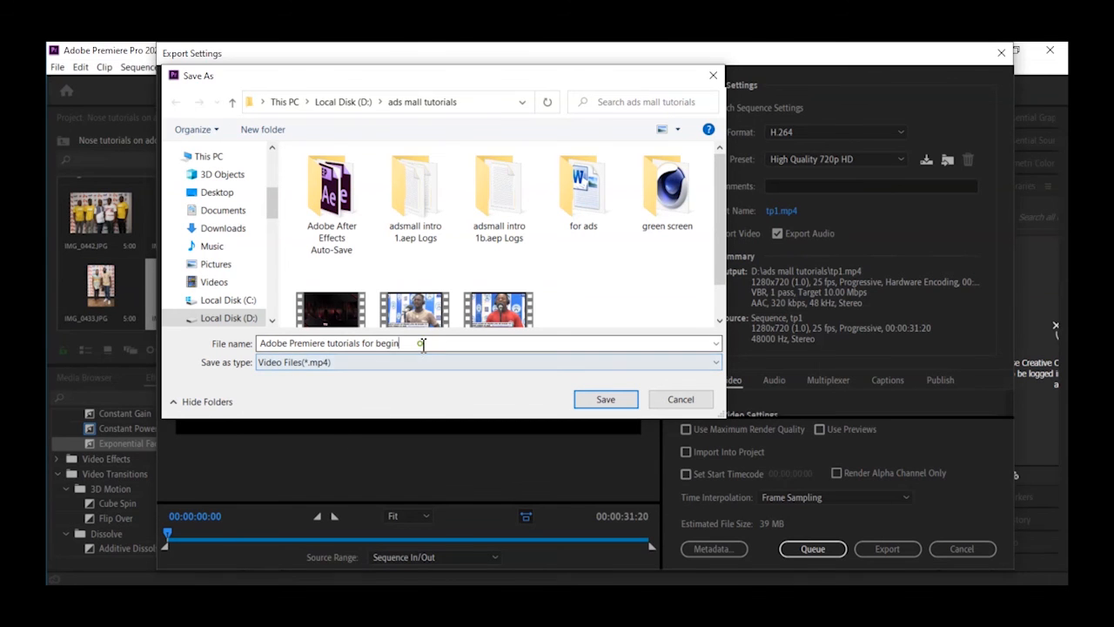
left_click(421, 343)
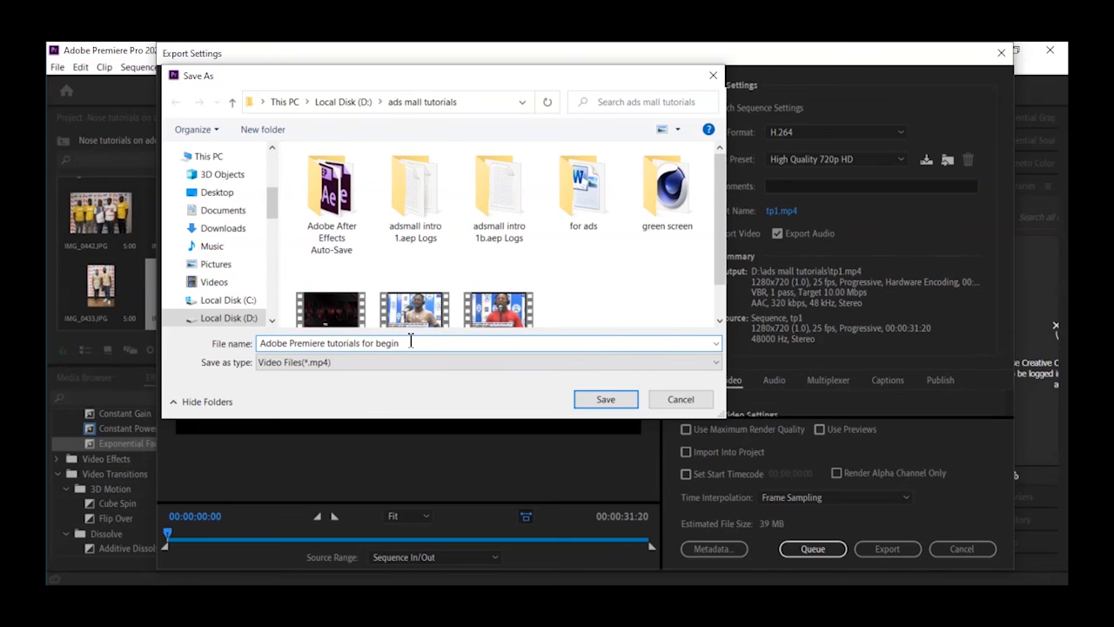
type("ners 1")
left_click(613, 402)
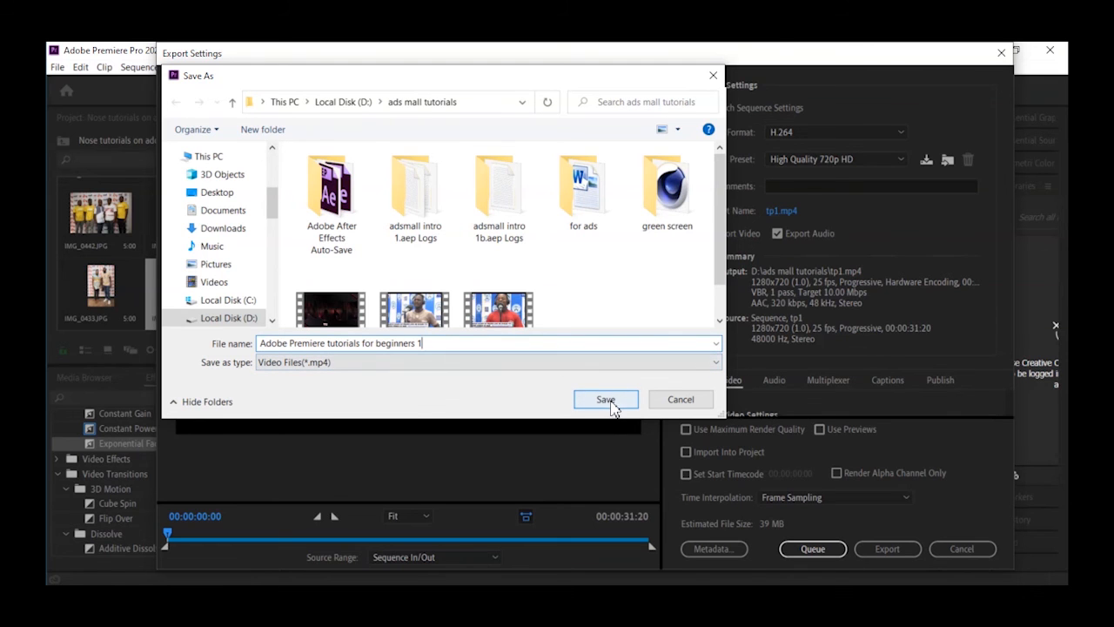
left_click(612, 404)
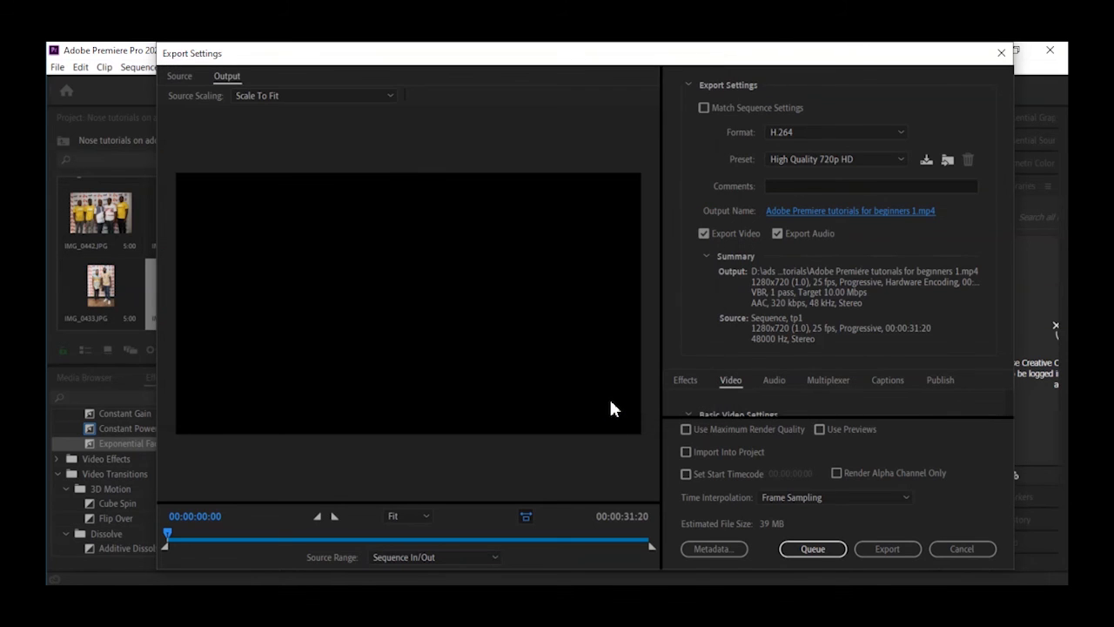
- Recheck the output file's save location, keep it, and export the video
left_click(890, 212)
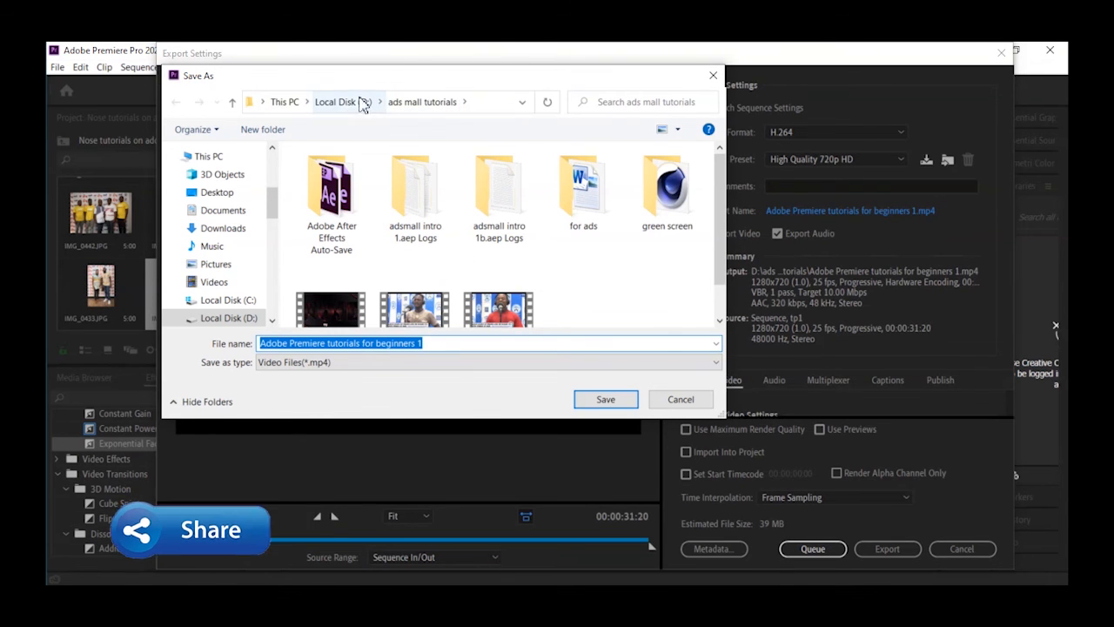
left_click(624, 399)
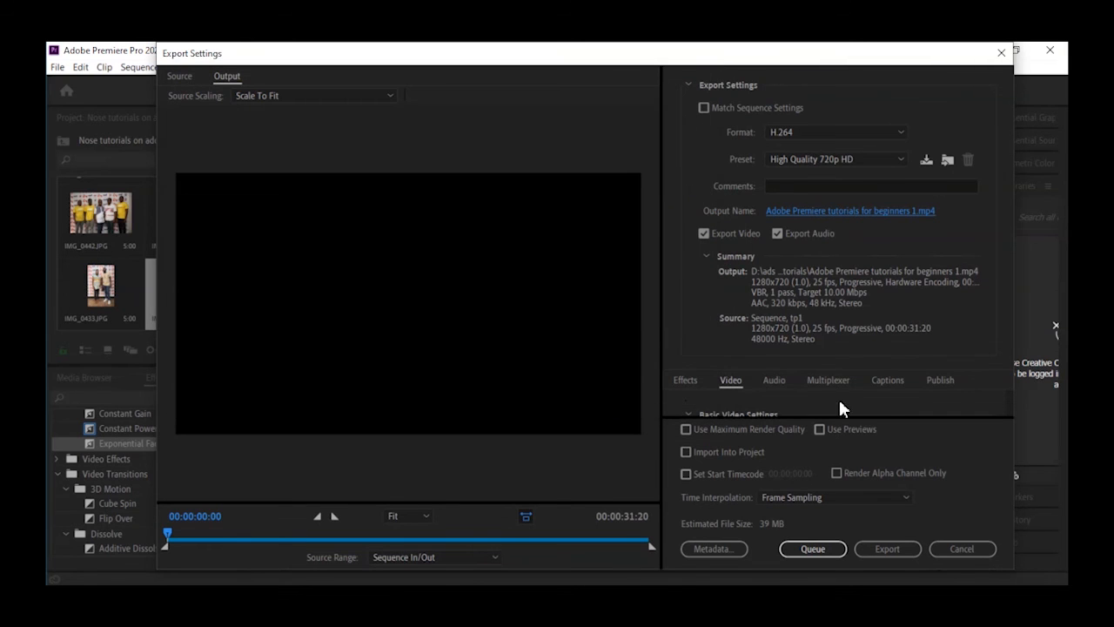
left_click(888, 550)
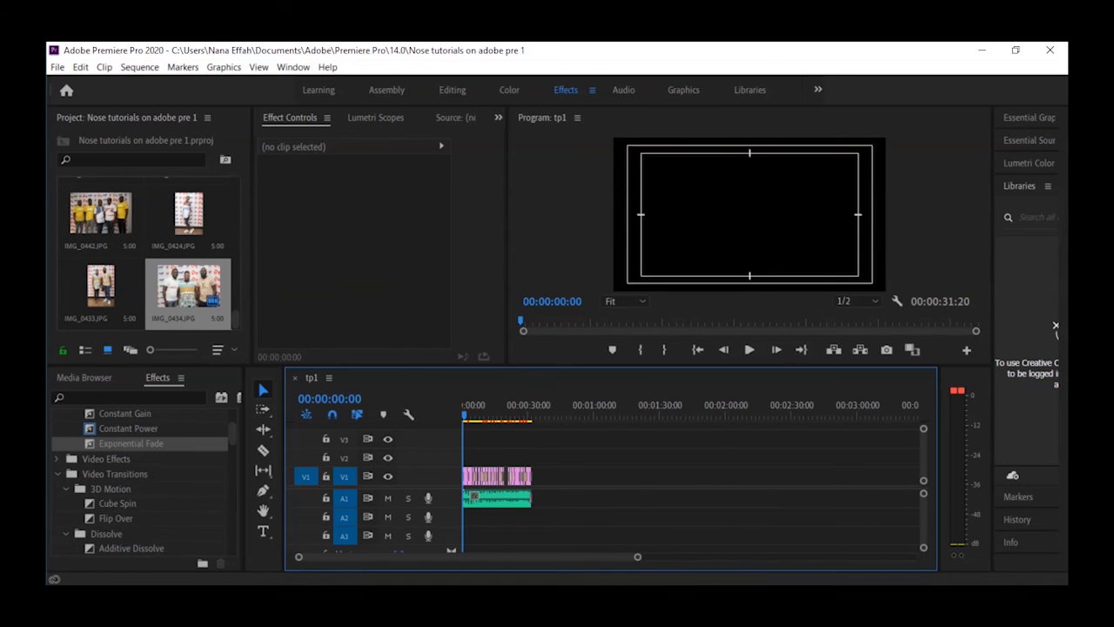
- Switch to File Explorer, open the ads mall tutorials folder on Local Disk (D:), and select the exported video
mouse_move(673, 558)
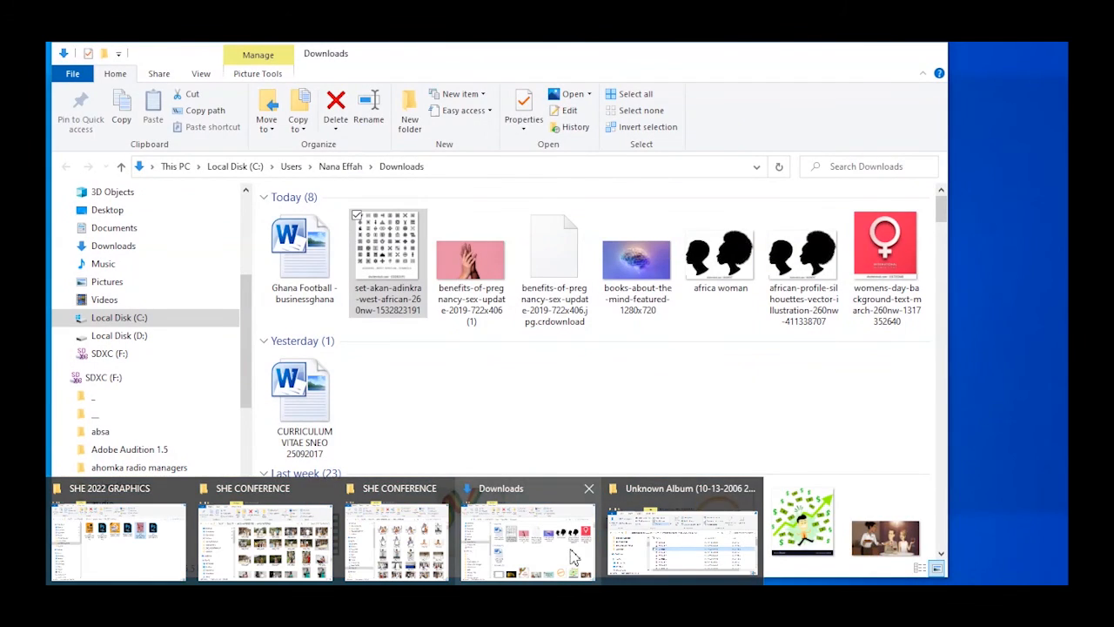
left_click(548, 557)
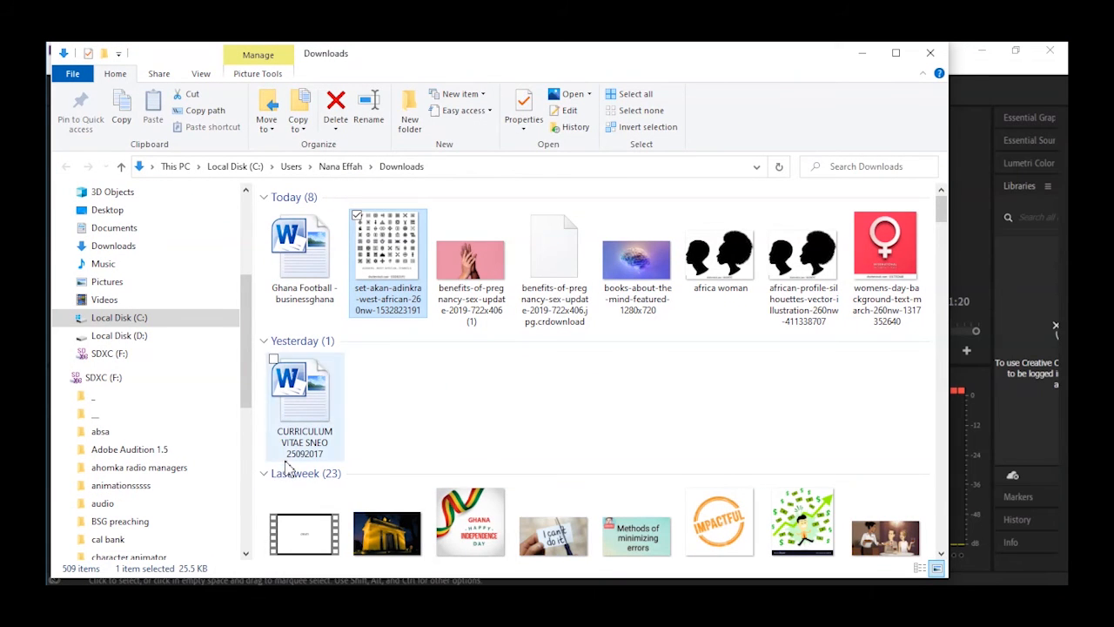
left_click(140, 338)
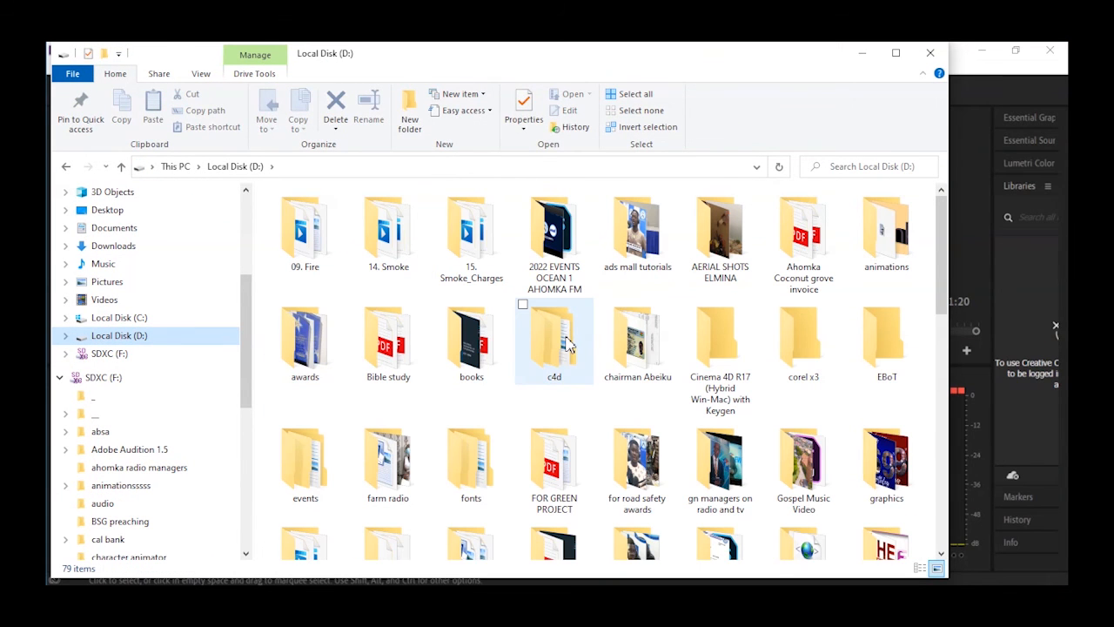
left_click(566, 344)
scroll(564, 343, "down", 5)
left_click(564, 344)
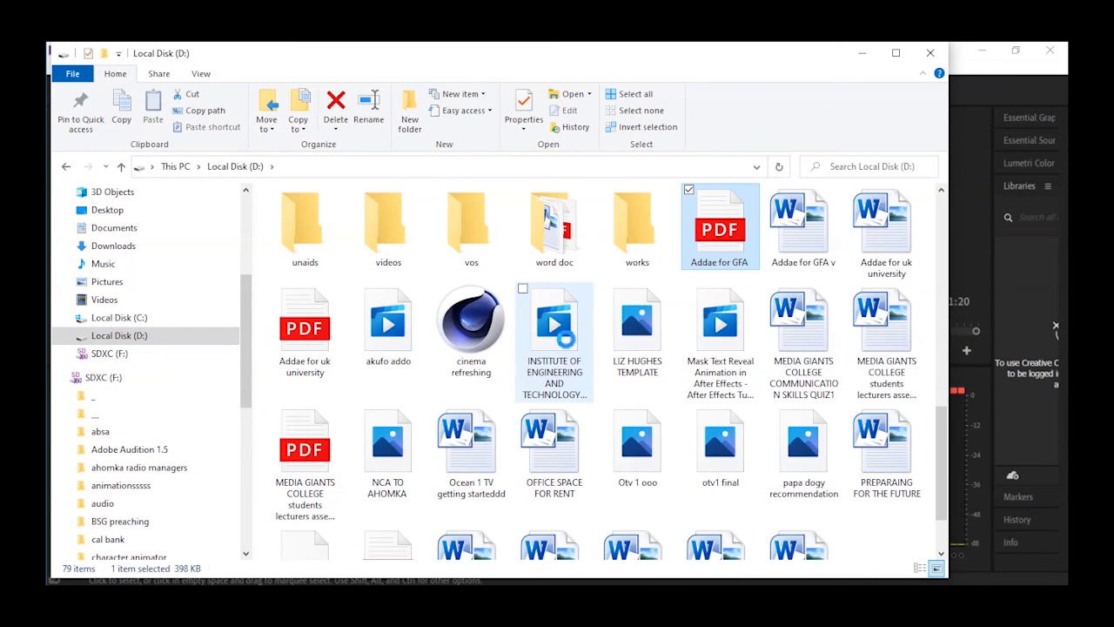
scroll(606, 297, "up", 5)
double_click(634, 243)
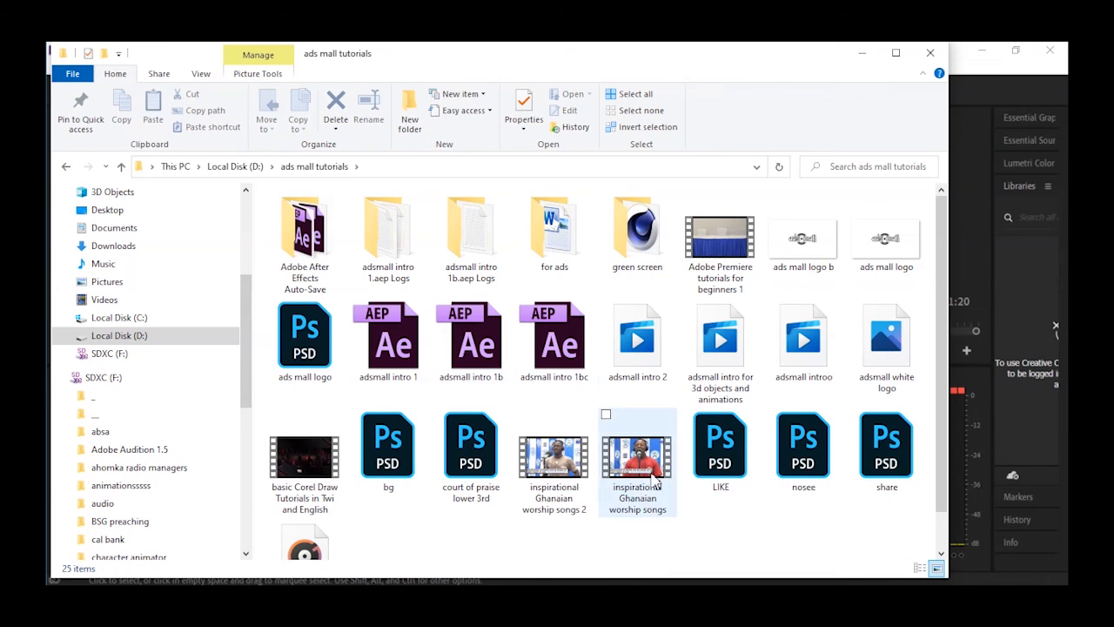
left_click(731, 257)
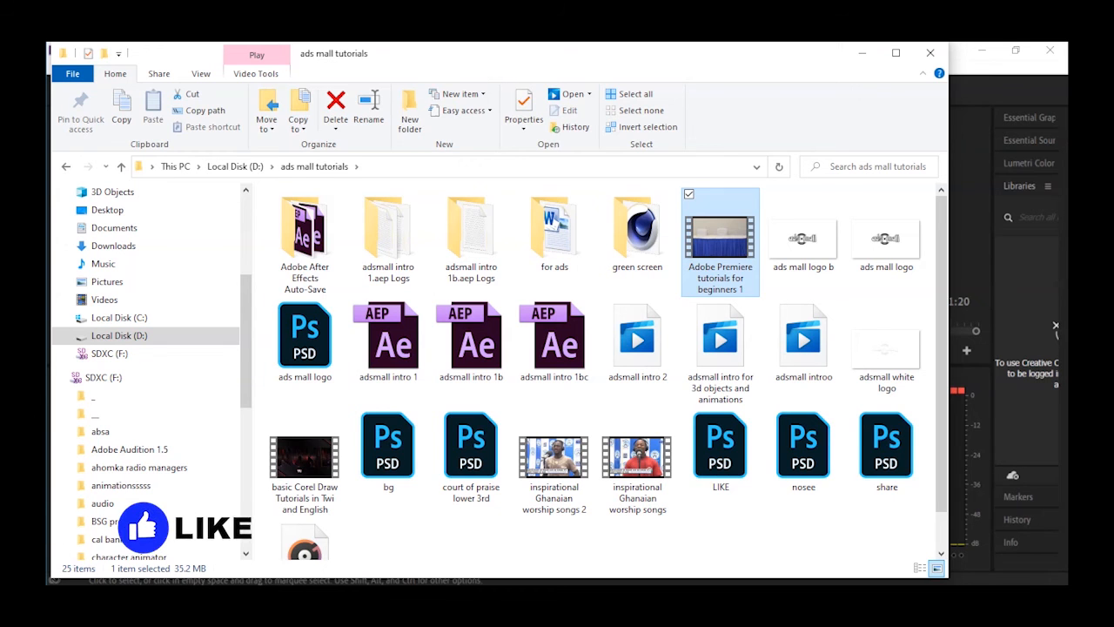
- Switch to VLC media player, remove all tracks from its playlist, and shrink its window to uncover the exported video file
key("alt+Tab")
key("alt+Tab")
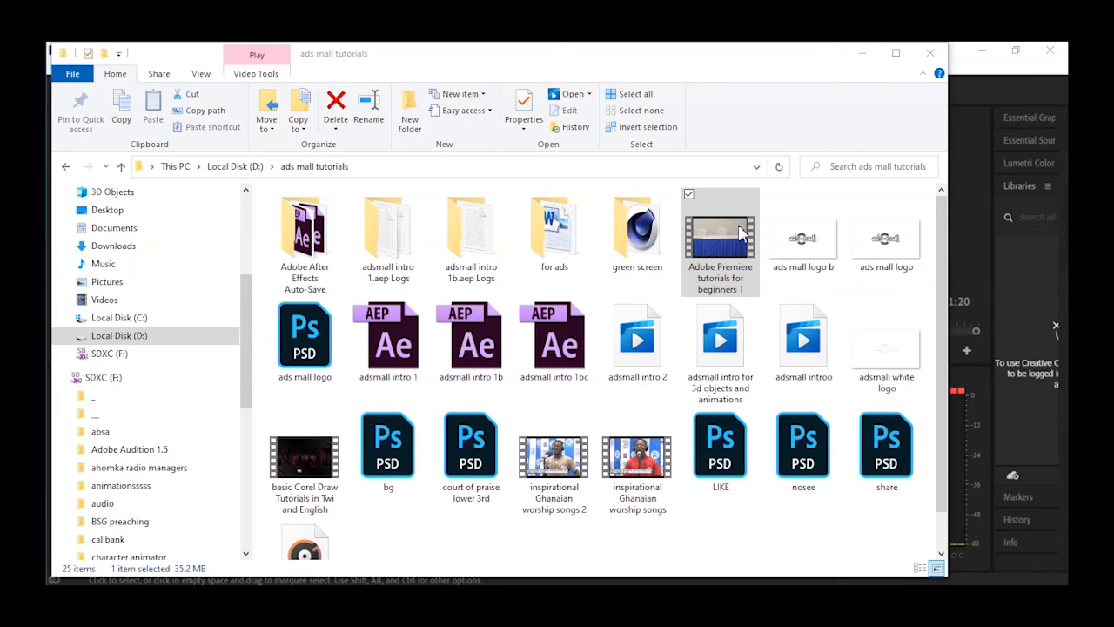
left_click_drag(47, 240, 660, 137)
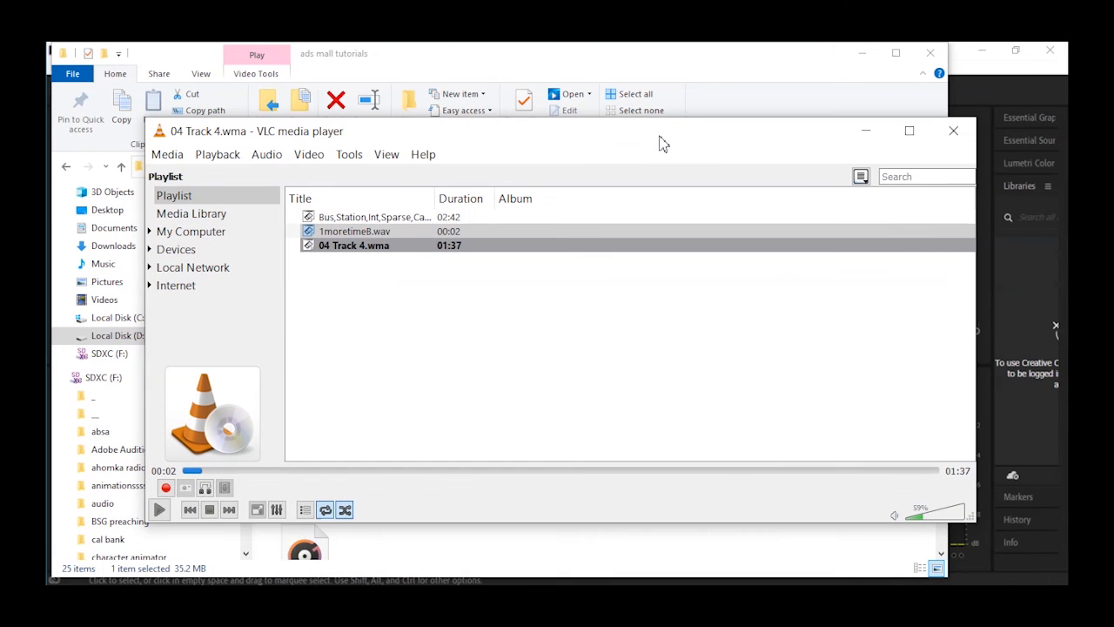
left_click(448, 216, "shift")
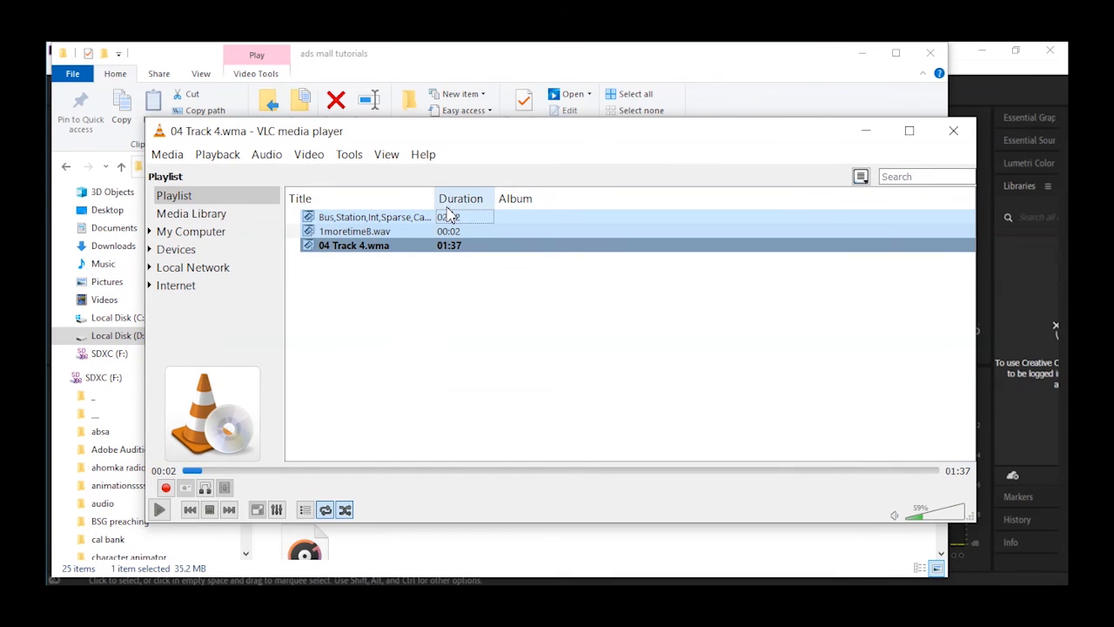
key("Delete")
left_click_drag(975, 521, 543, 435)
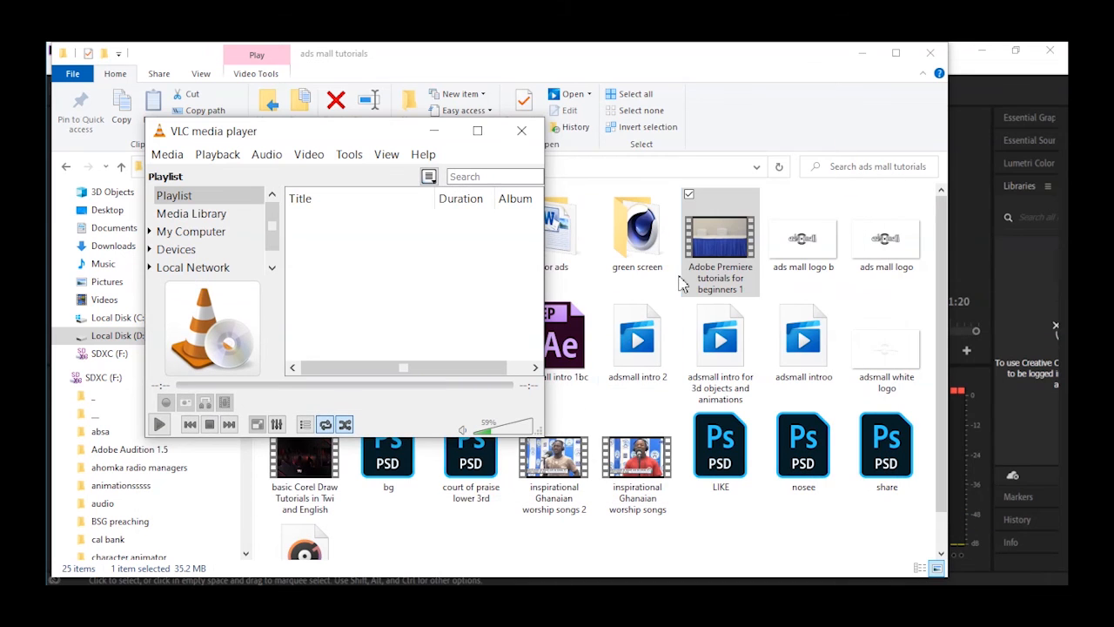
- Add the exported video to the VLC playlist and play it in full screen
left_click_drag(353, 250, 336, 220)
double_click(347, 218)
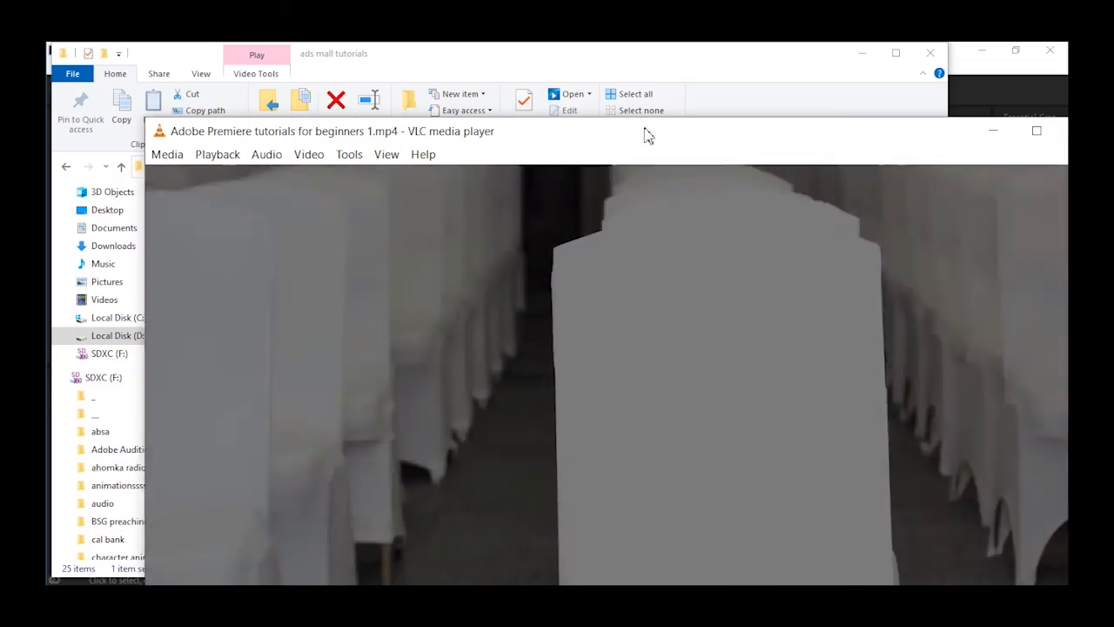
double_click(641, 221)
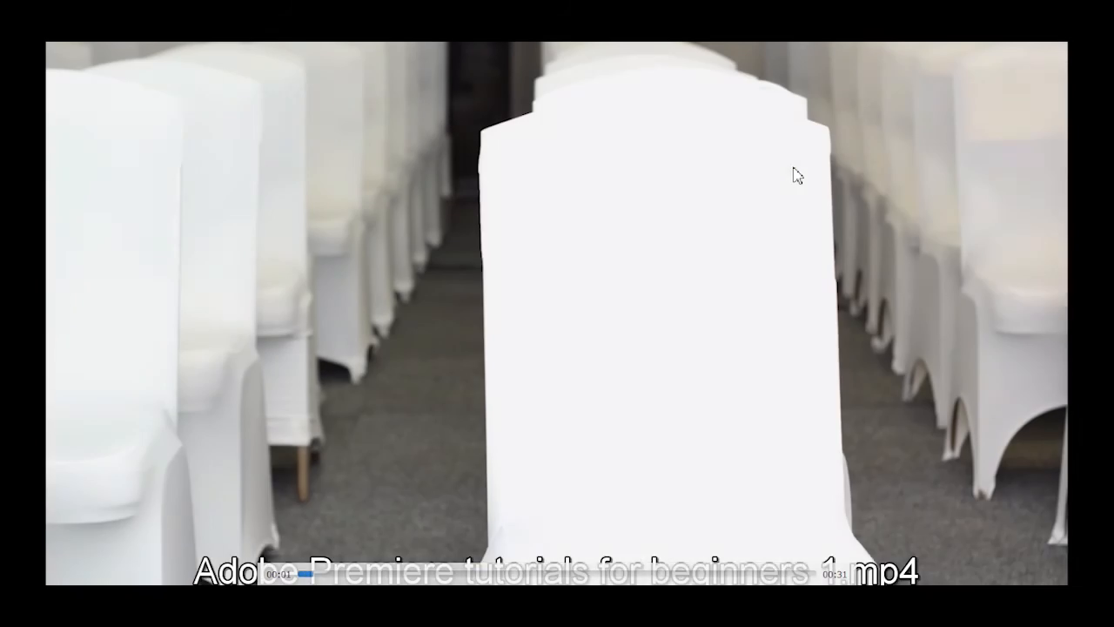
- Exit full-screen playback in VLC, then shrink the player window and reposition it over the folder window
double_click(791, 170)
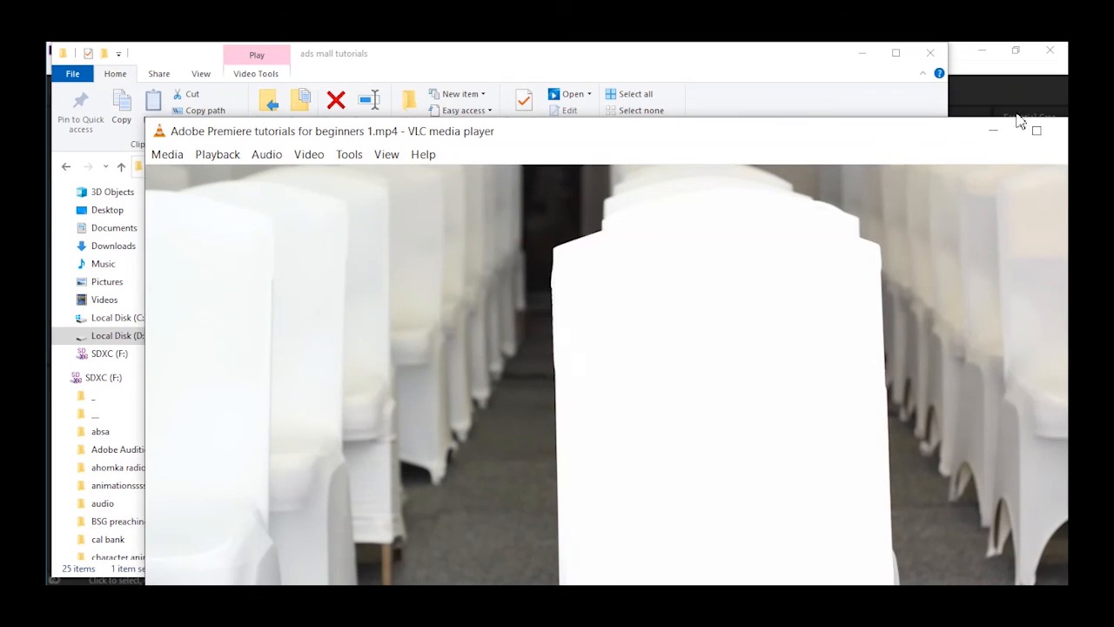
left_click_drag(948, 139, 896, 87)
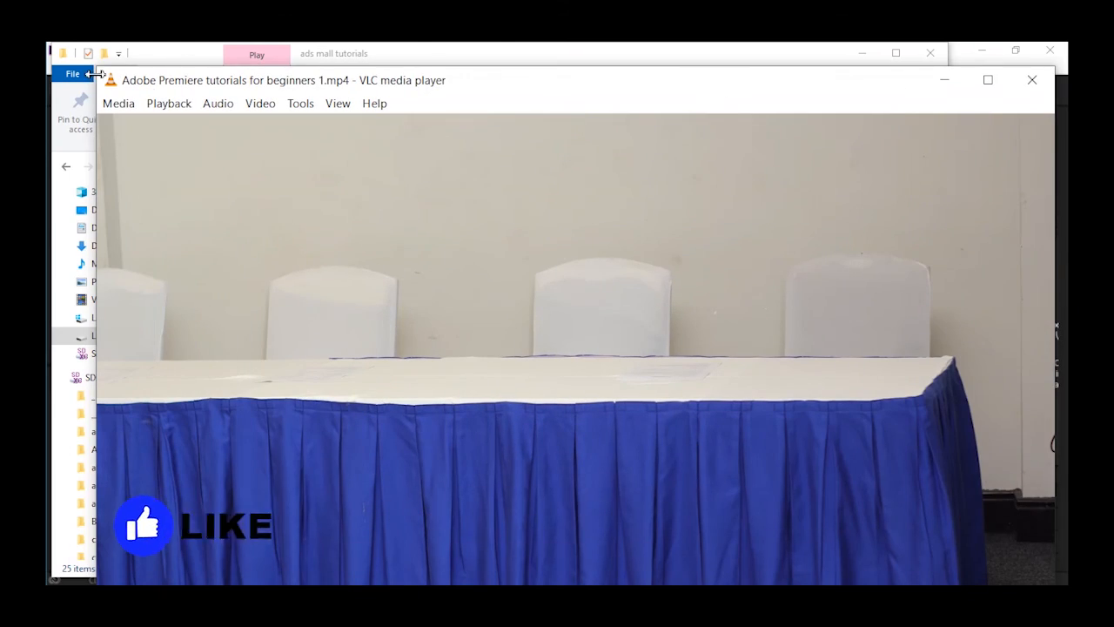
left_click_drag(100, 68, 525, 306)
left_click_drag(631, 327, 397, 94)
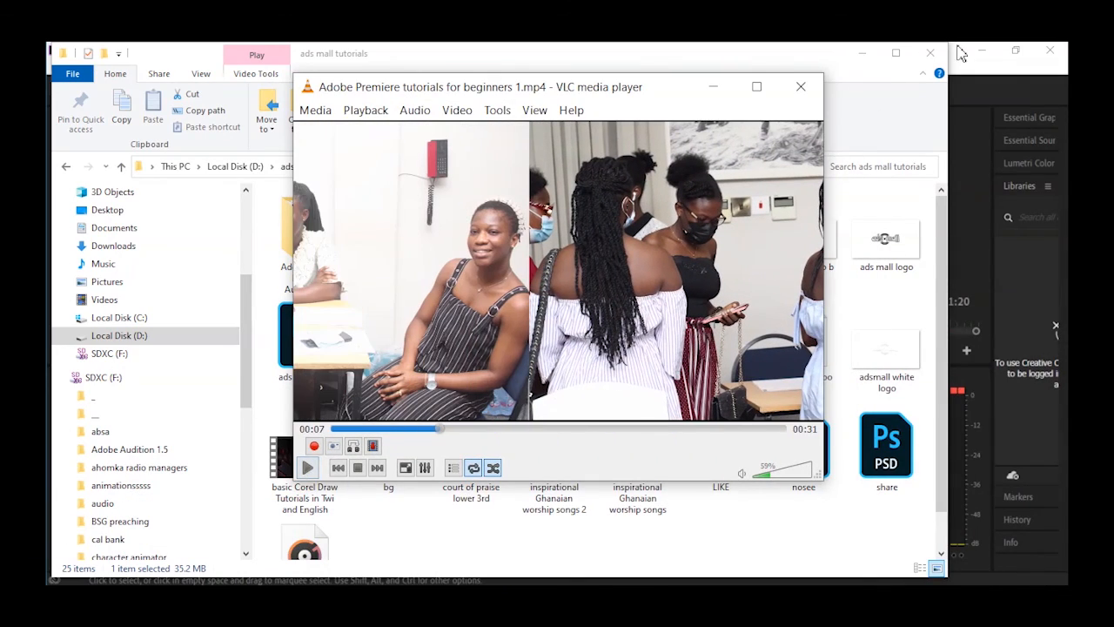
- Minimize VLC and the ads mall tutorials folder window to return to Adobe Premiere Pro
left_click(713, 86)
left_click(896, 52)
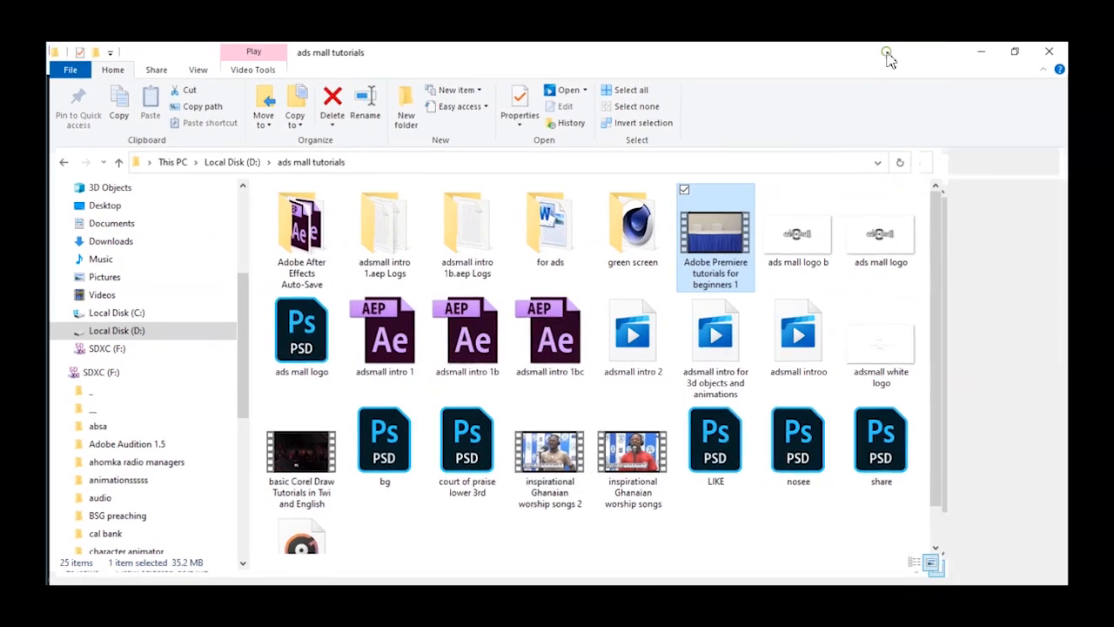
left_click(979, 51)
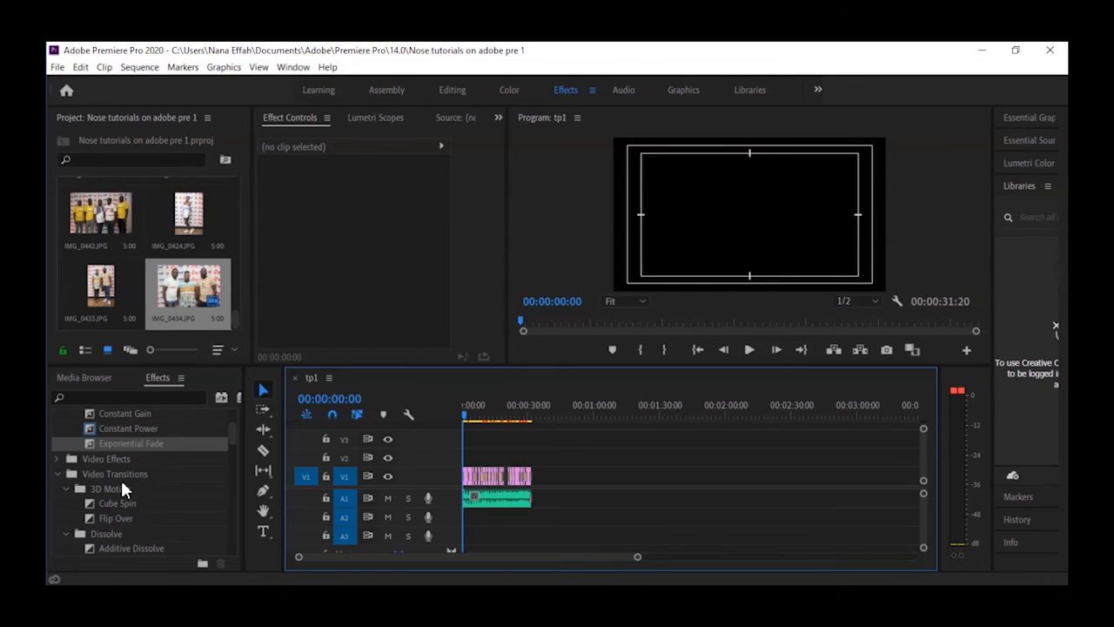
- Inspect the effect settings of the Iris Box transition and the first photo clip on V1, and deselect the clip
scroll(146, 432, "up", 2)
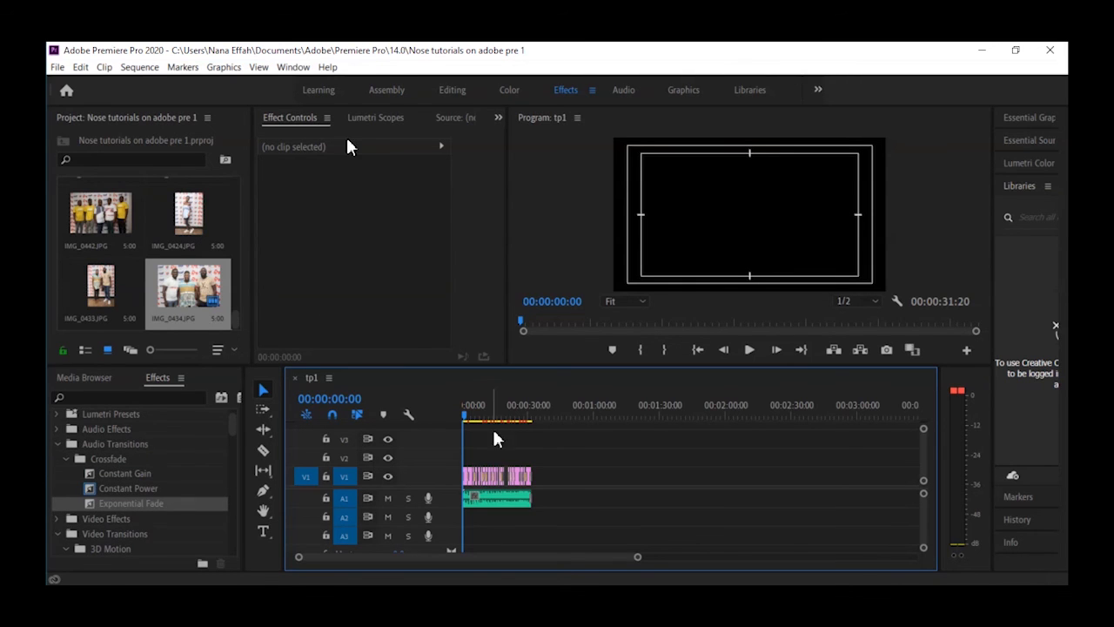
left_click(468, 478)
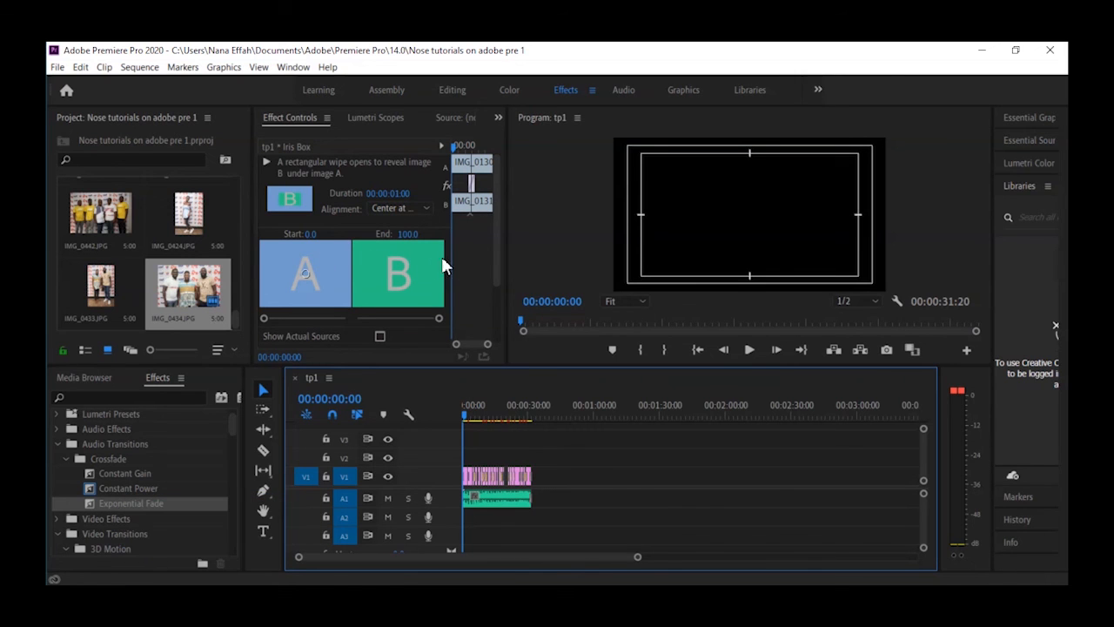
key("=")
key("=")
key("=")
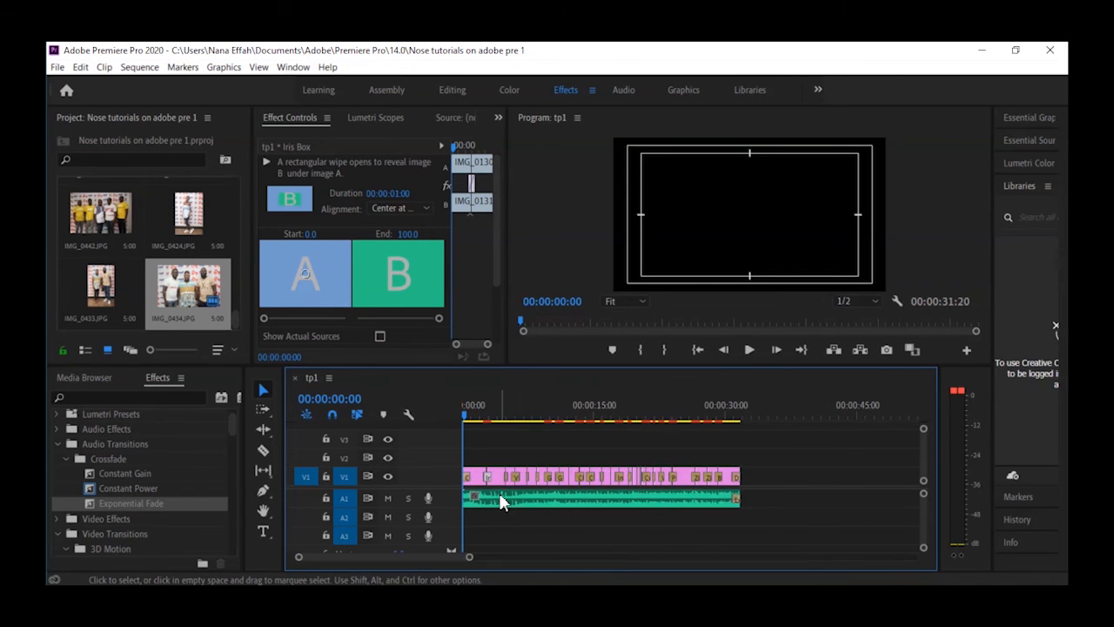
left_click(498, 480)
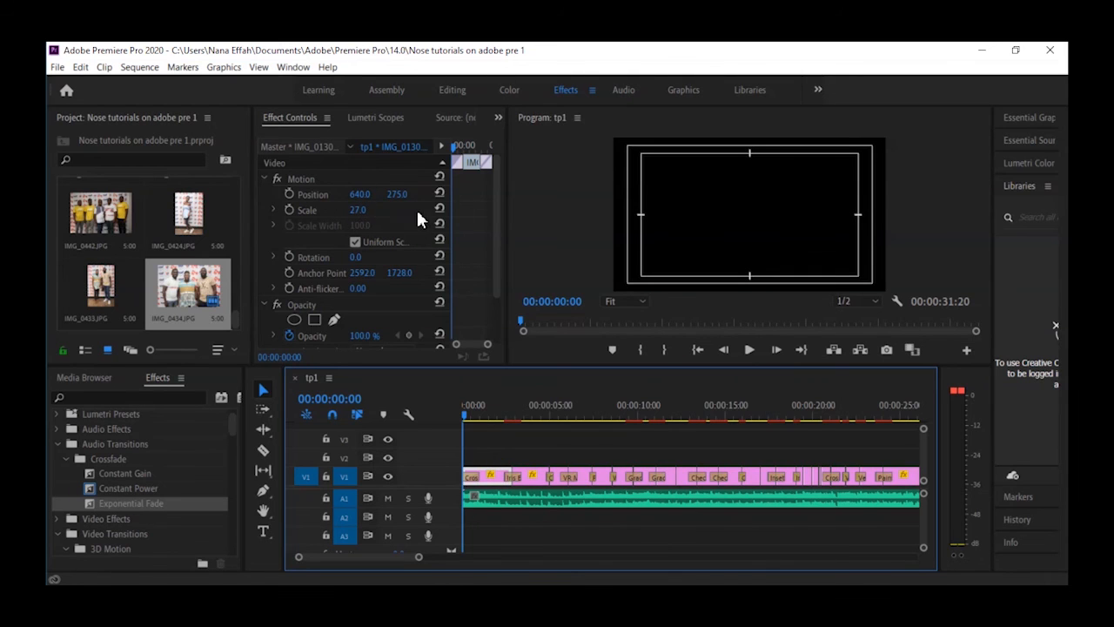
left_click(642, 455)
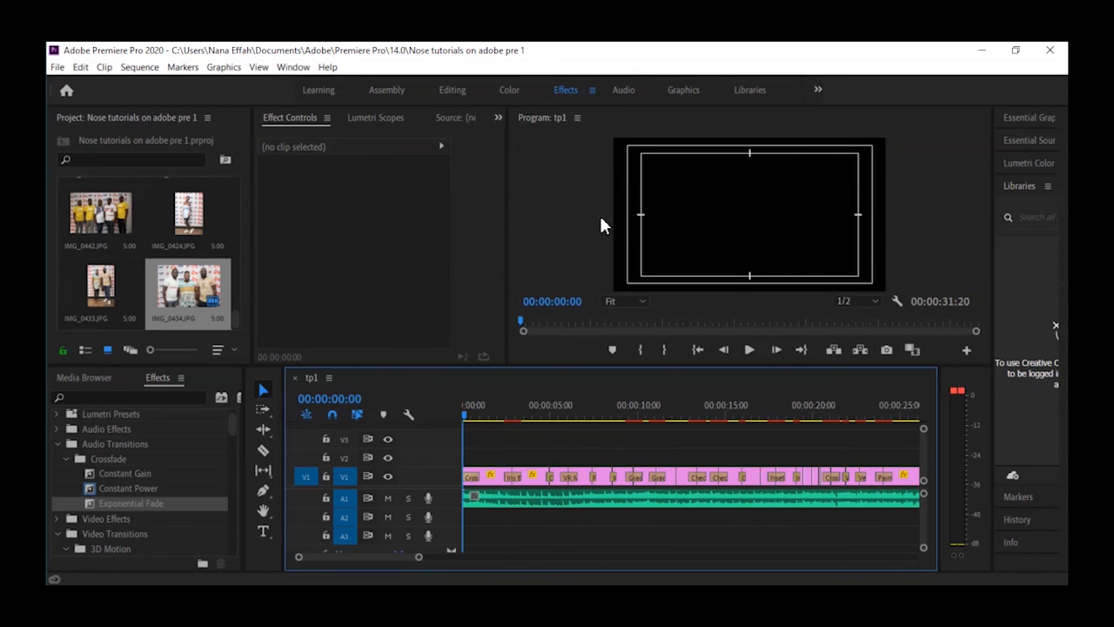
- Turn the Program monitor's safe margins off and back on
left_click(898, 301)
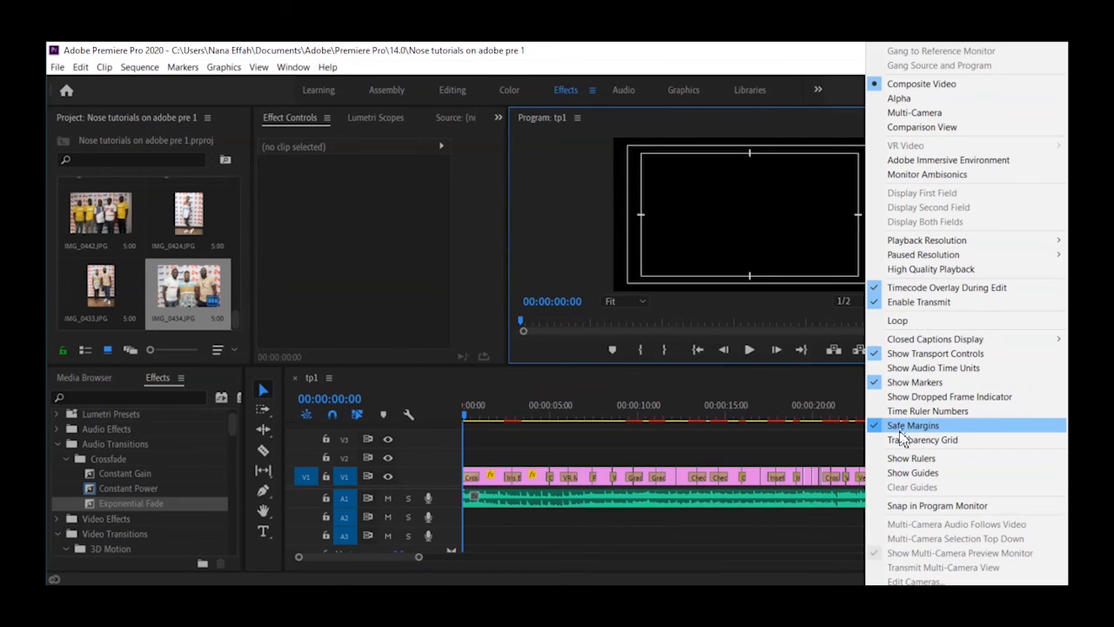
left_click(906, 426)
left_click(897, 301)
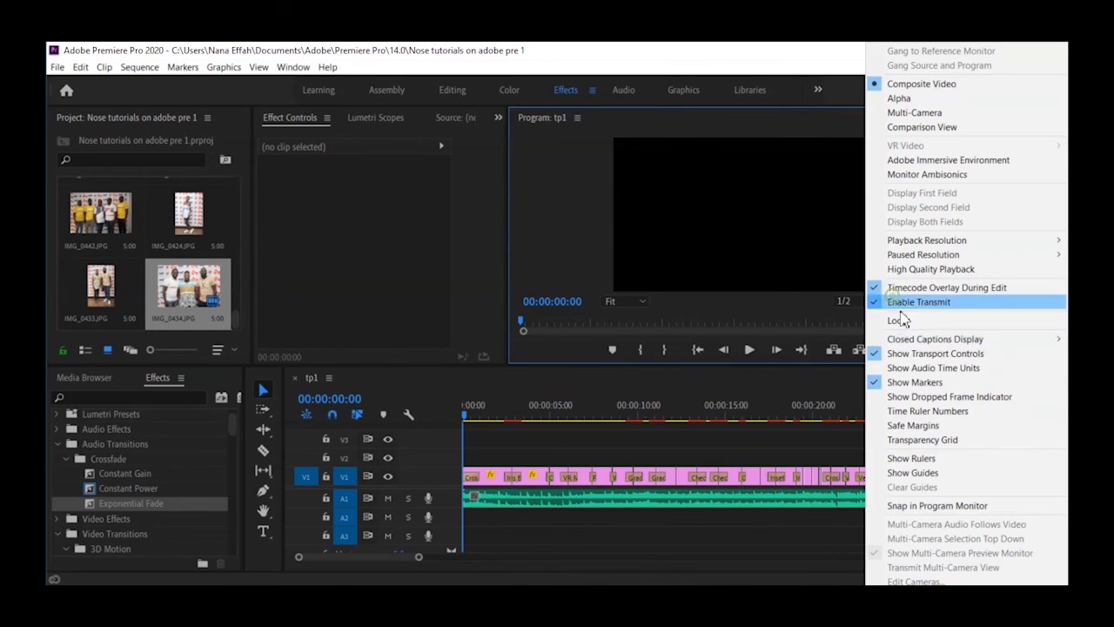
left_click(905, 426)
left_click(560, 438)
key("minus")
key("minus")
key("minus")
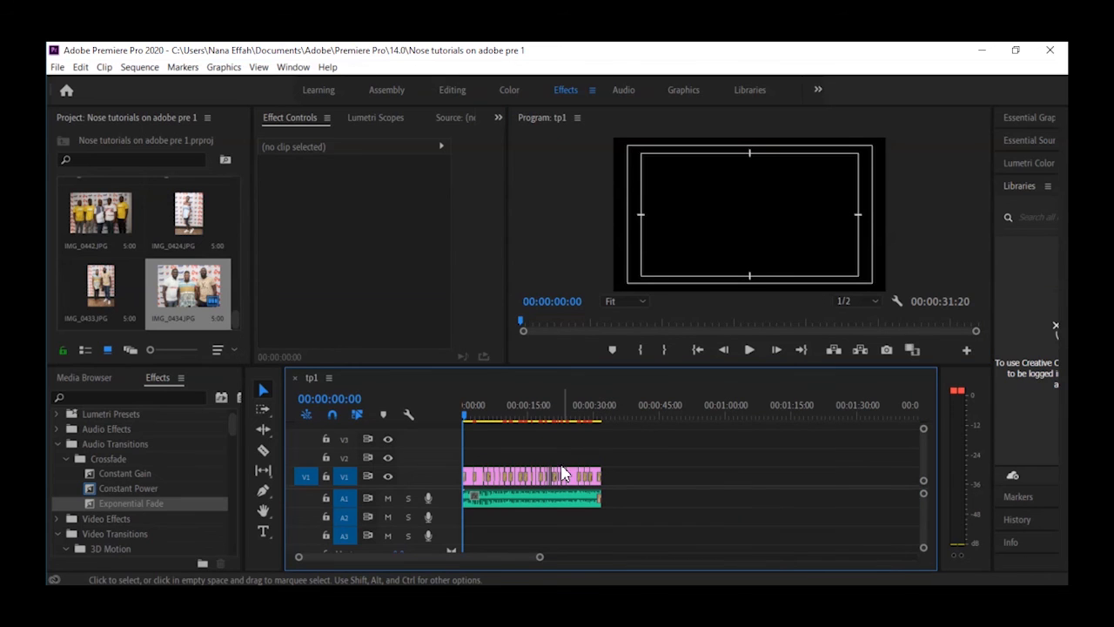